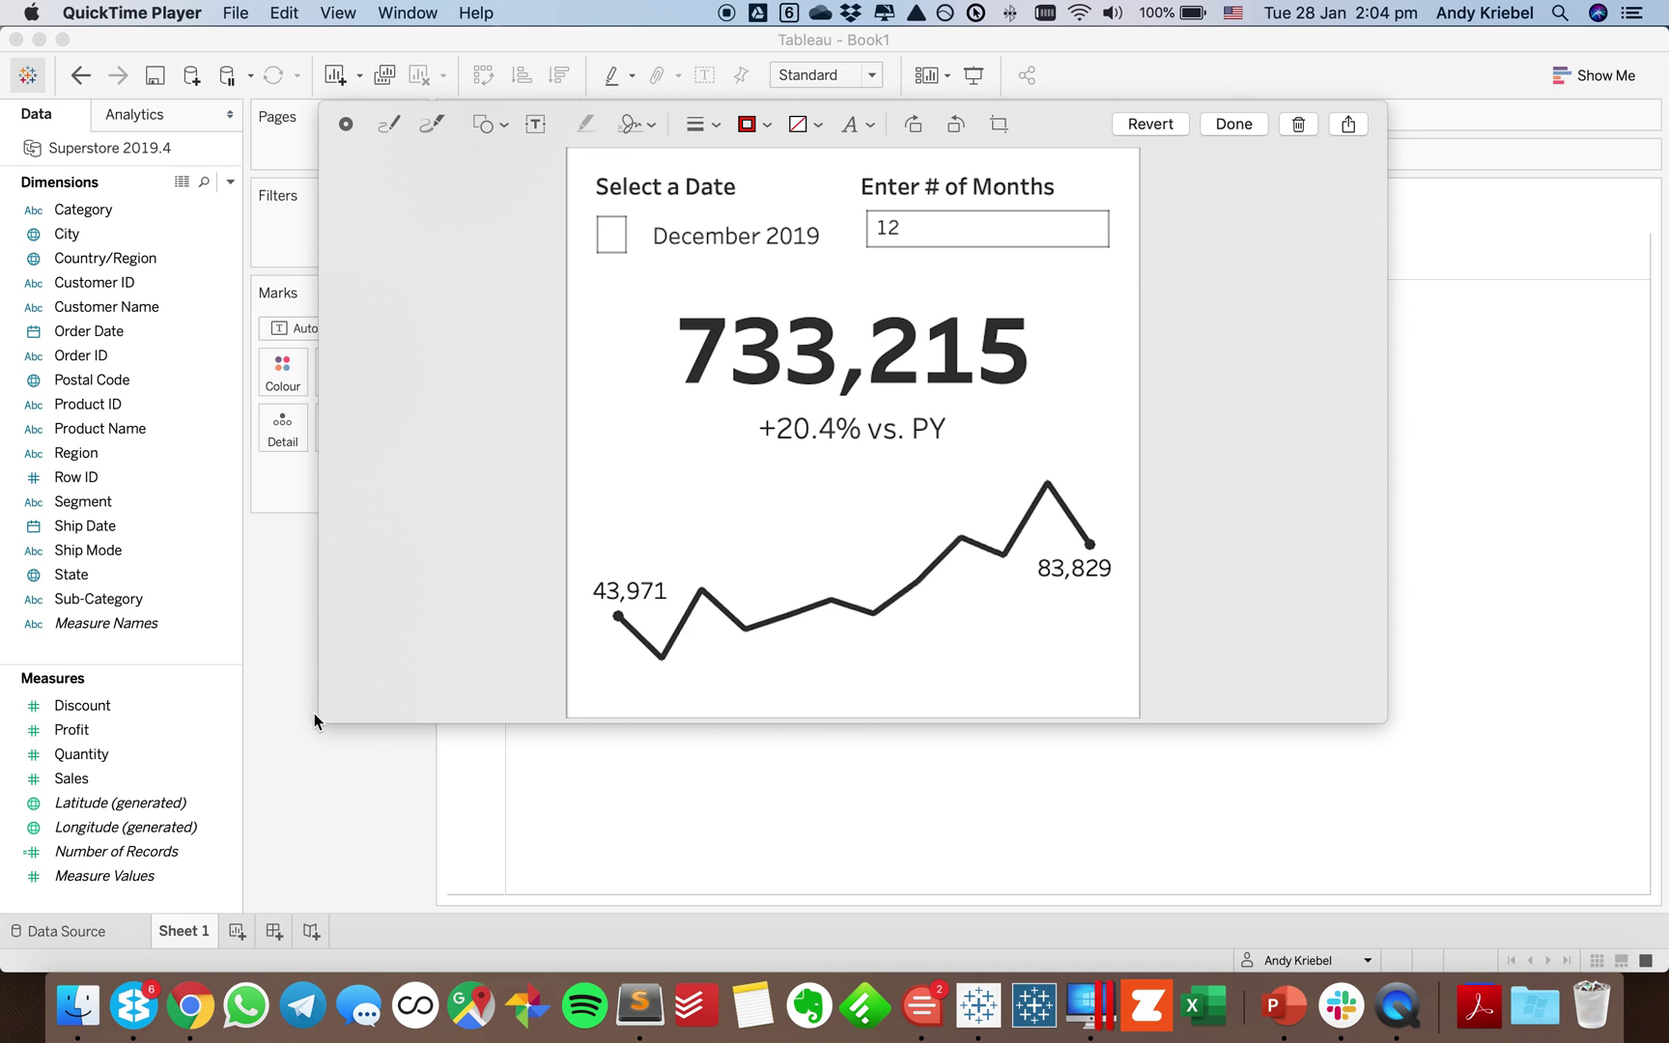
# Close the annotated KPI preview image and show total Sales as text on Sheet 1.
pyautogui.click(347, 796)
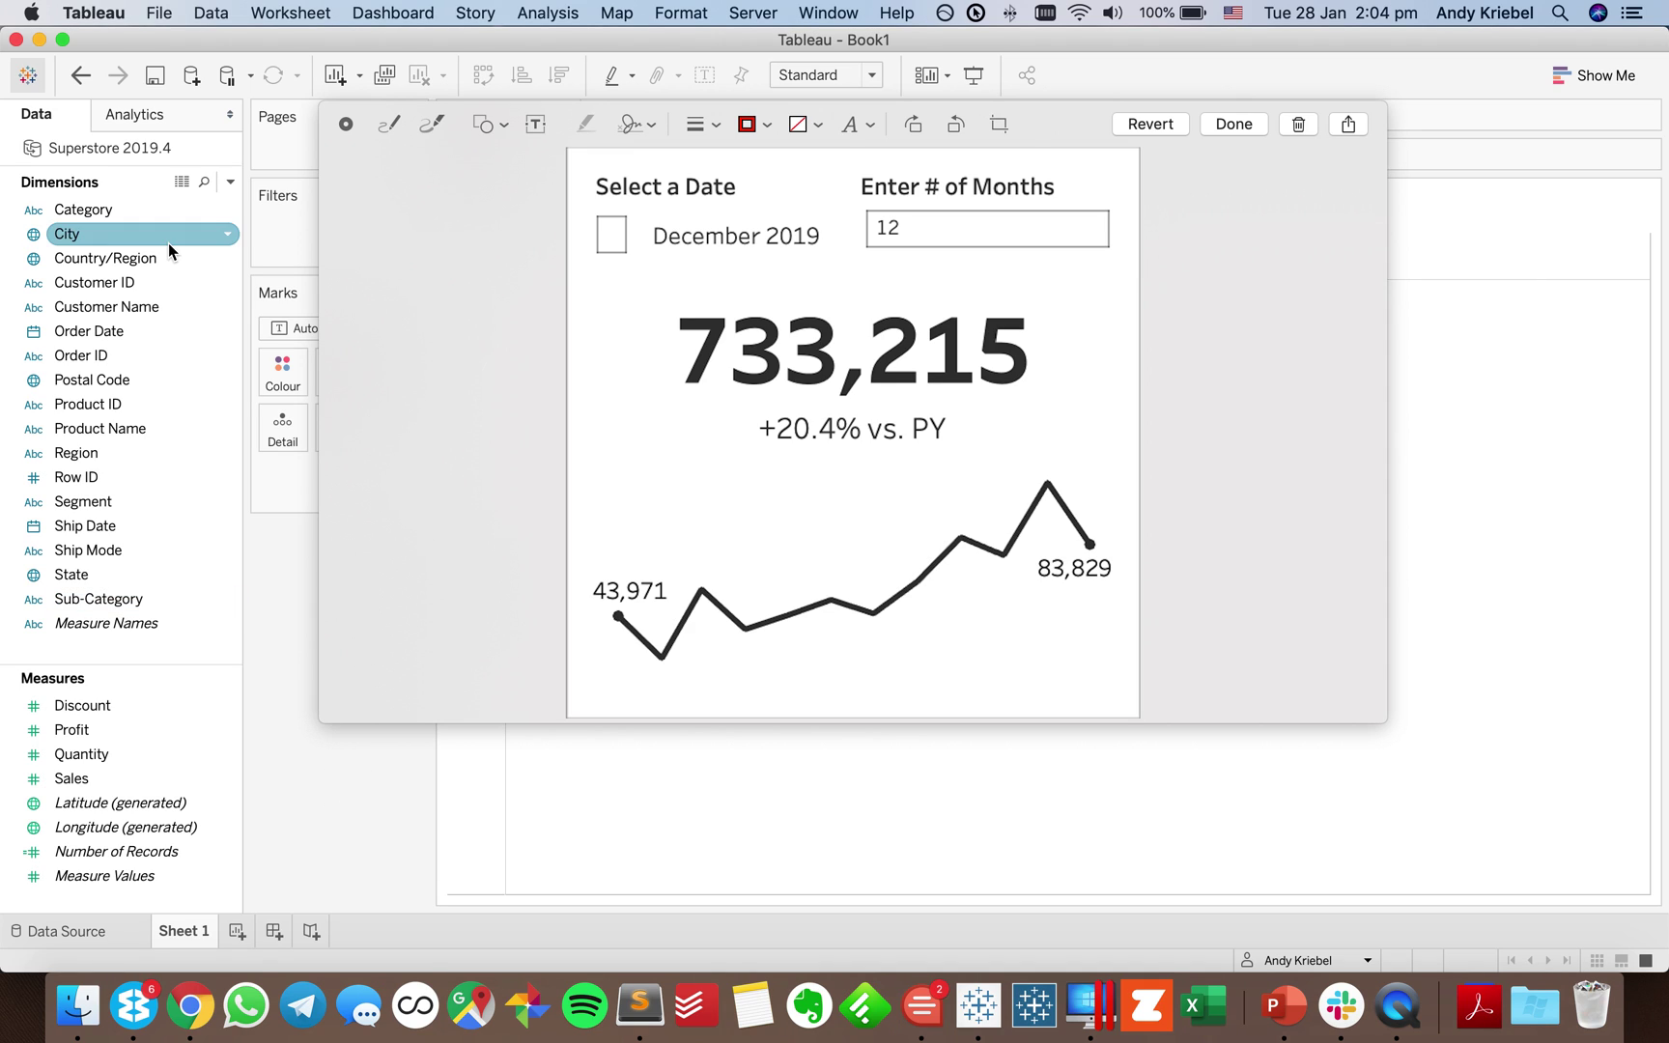
pyautogui.click(345, 125)
pyautogui.click(784, 243)
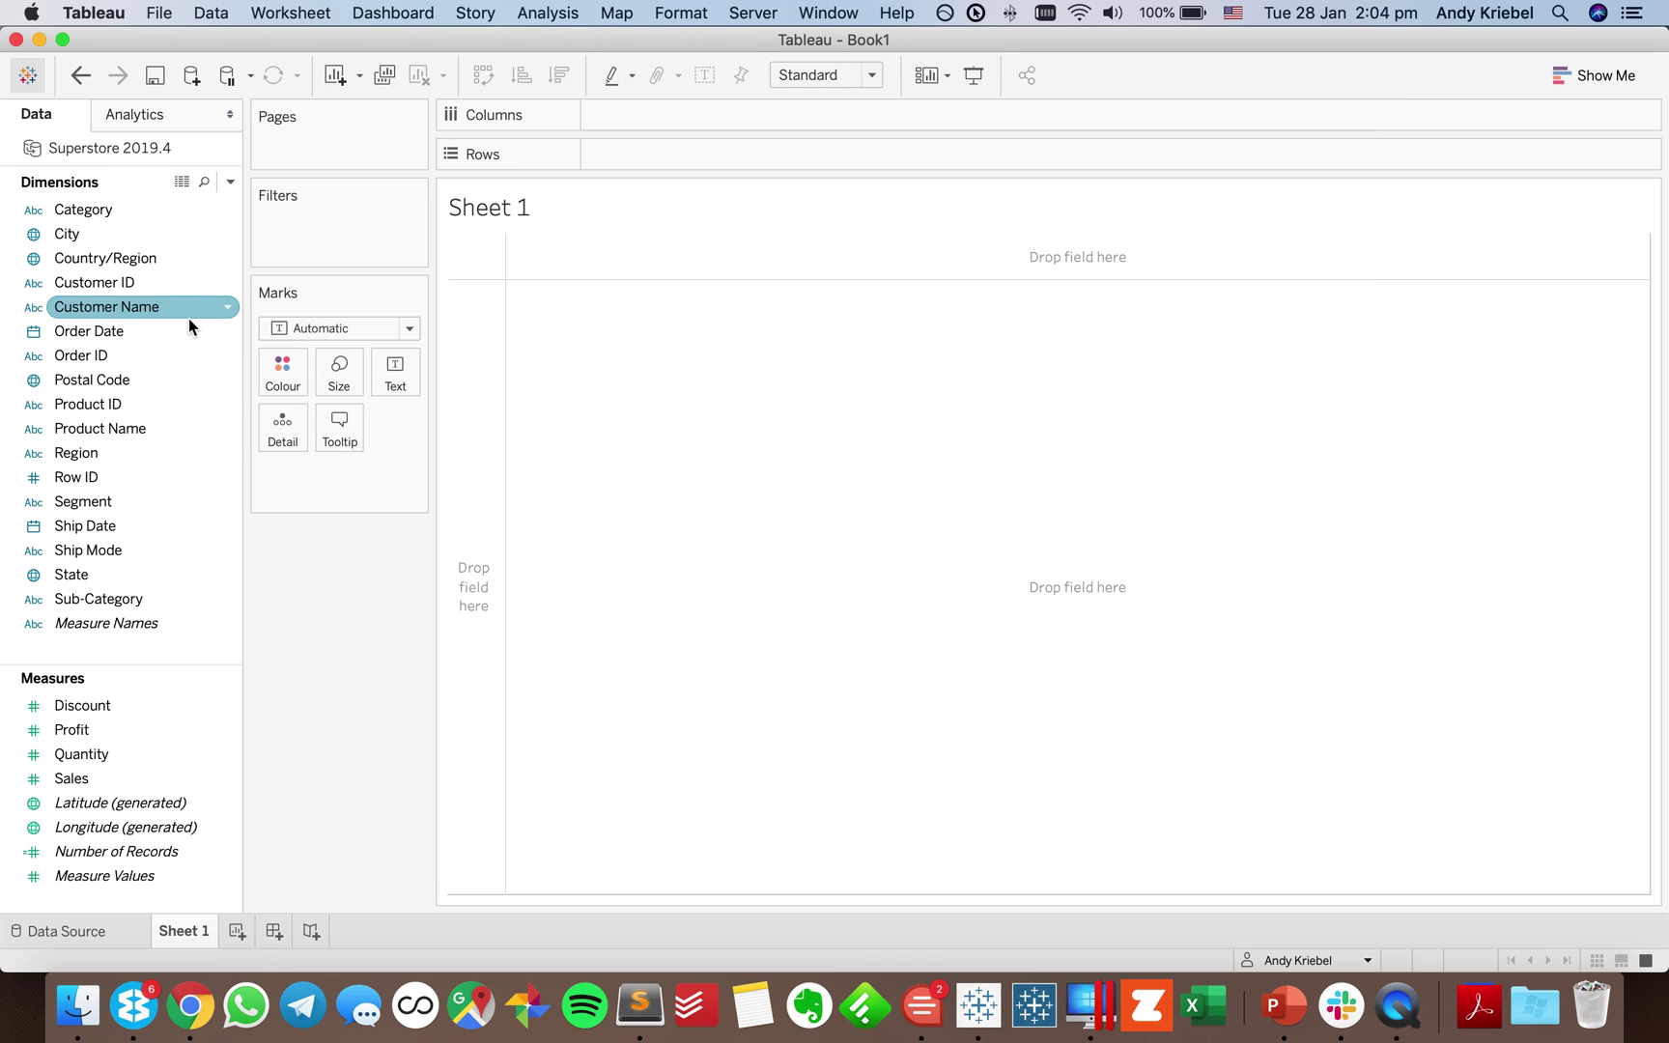
pyautogui.moveTo(101, 778); pyautogui.dragTo(406, 364)
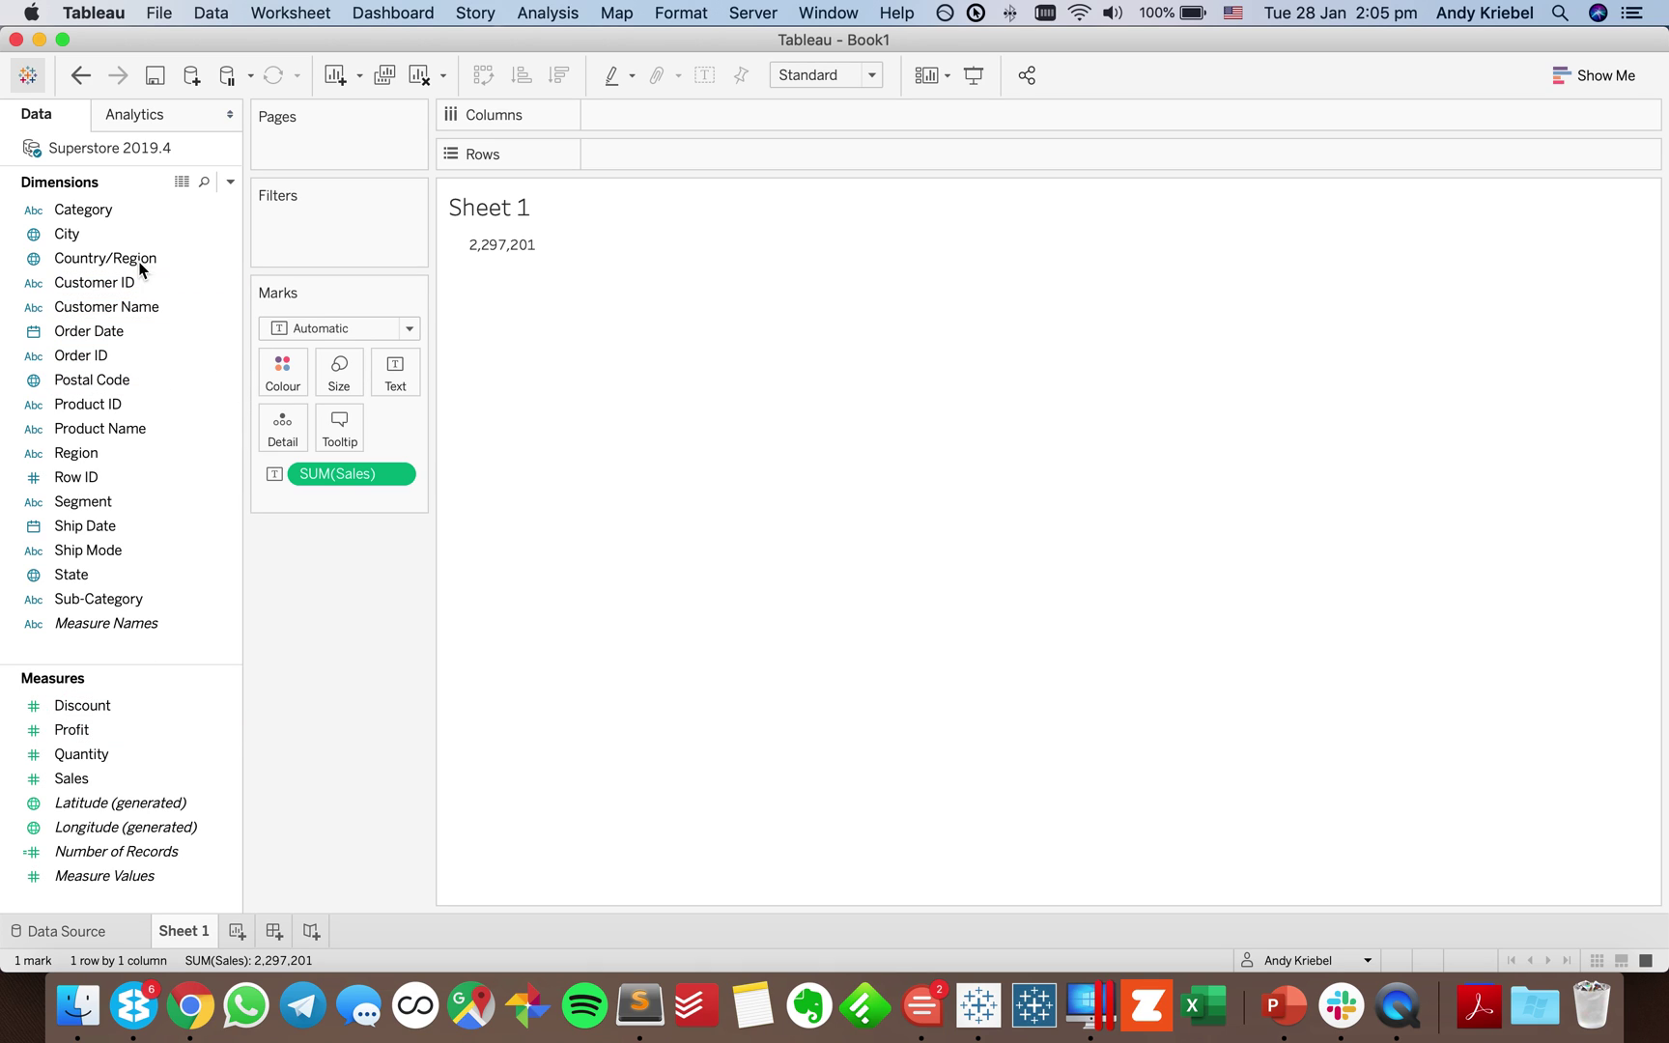
# Start a new calculated field named Sales CY.
pyautogui.click(231, 183)
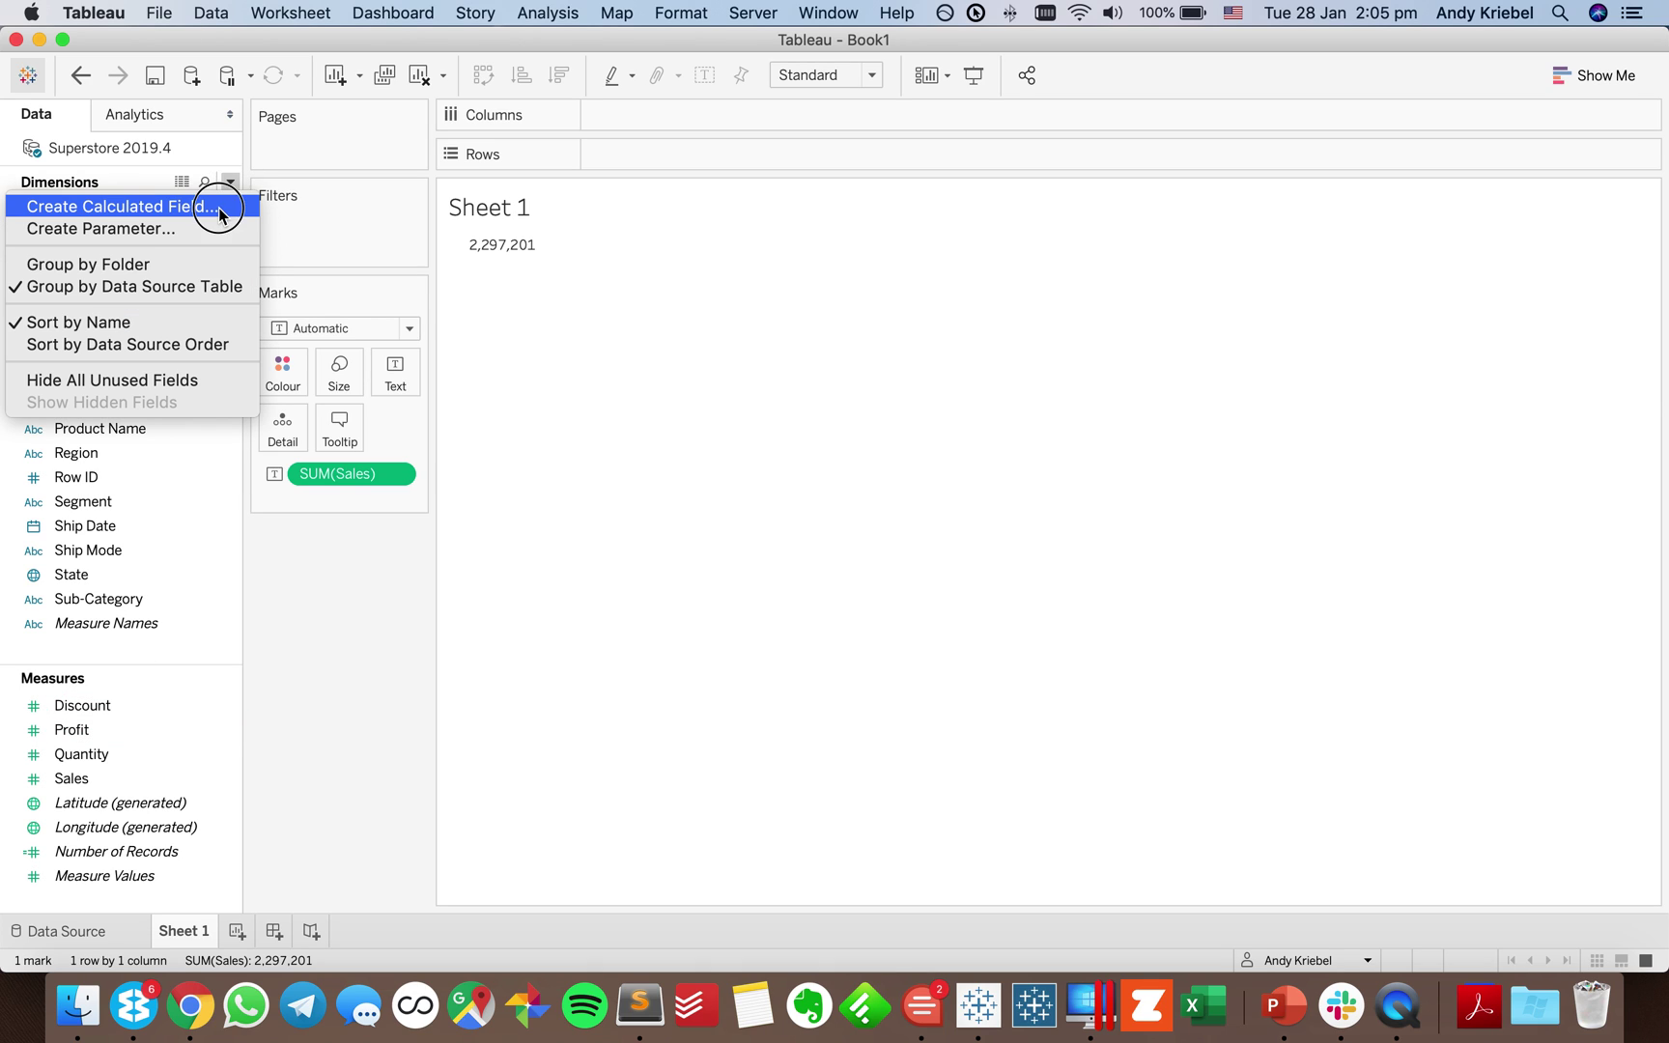
pyautogui.click(220, 206)
pyautogui.write('Sales')
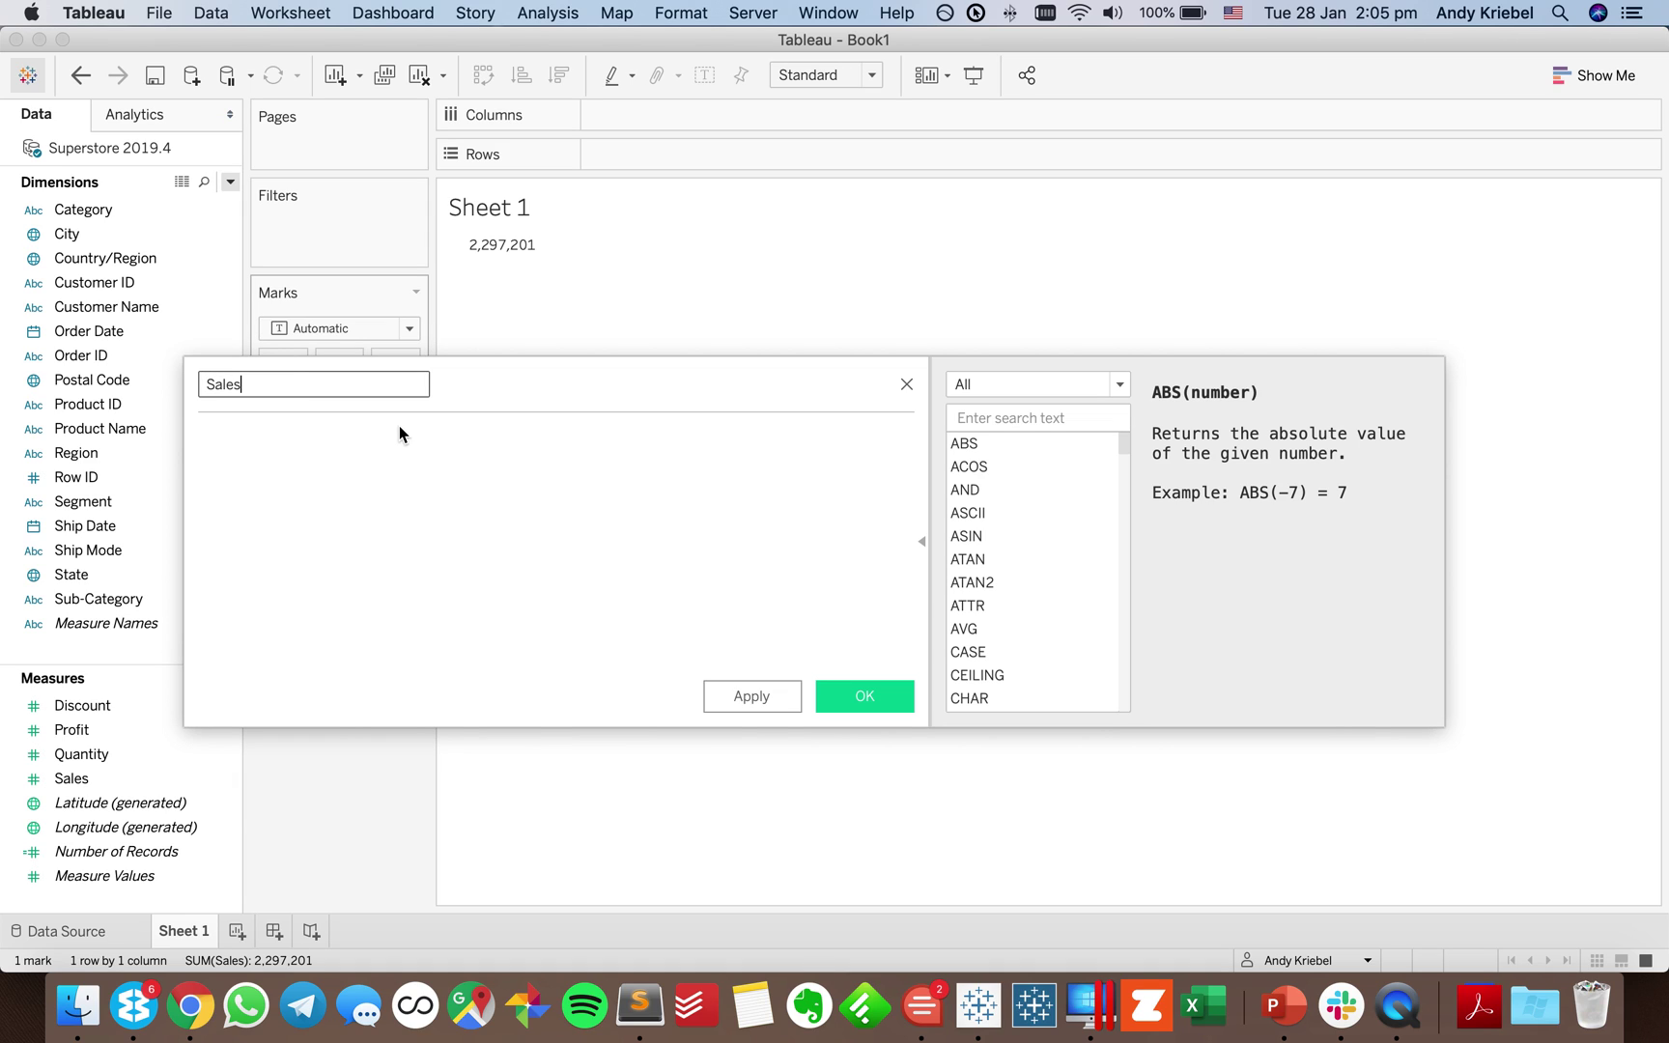
pyautogui.write(' CY')
pyautogui.click(413, 518)
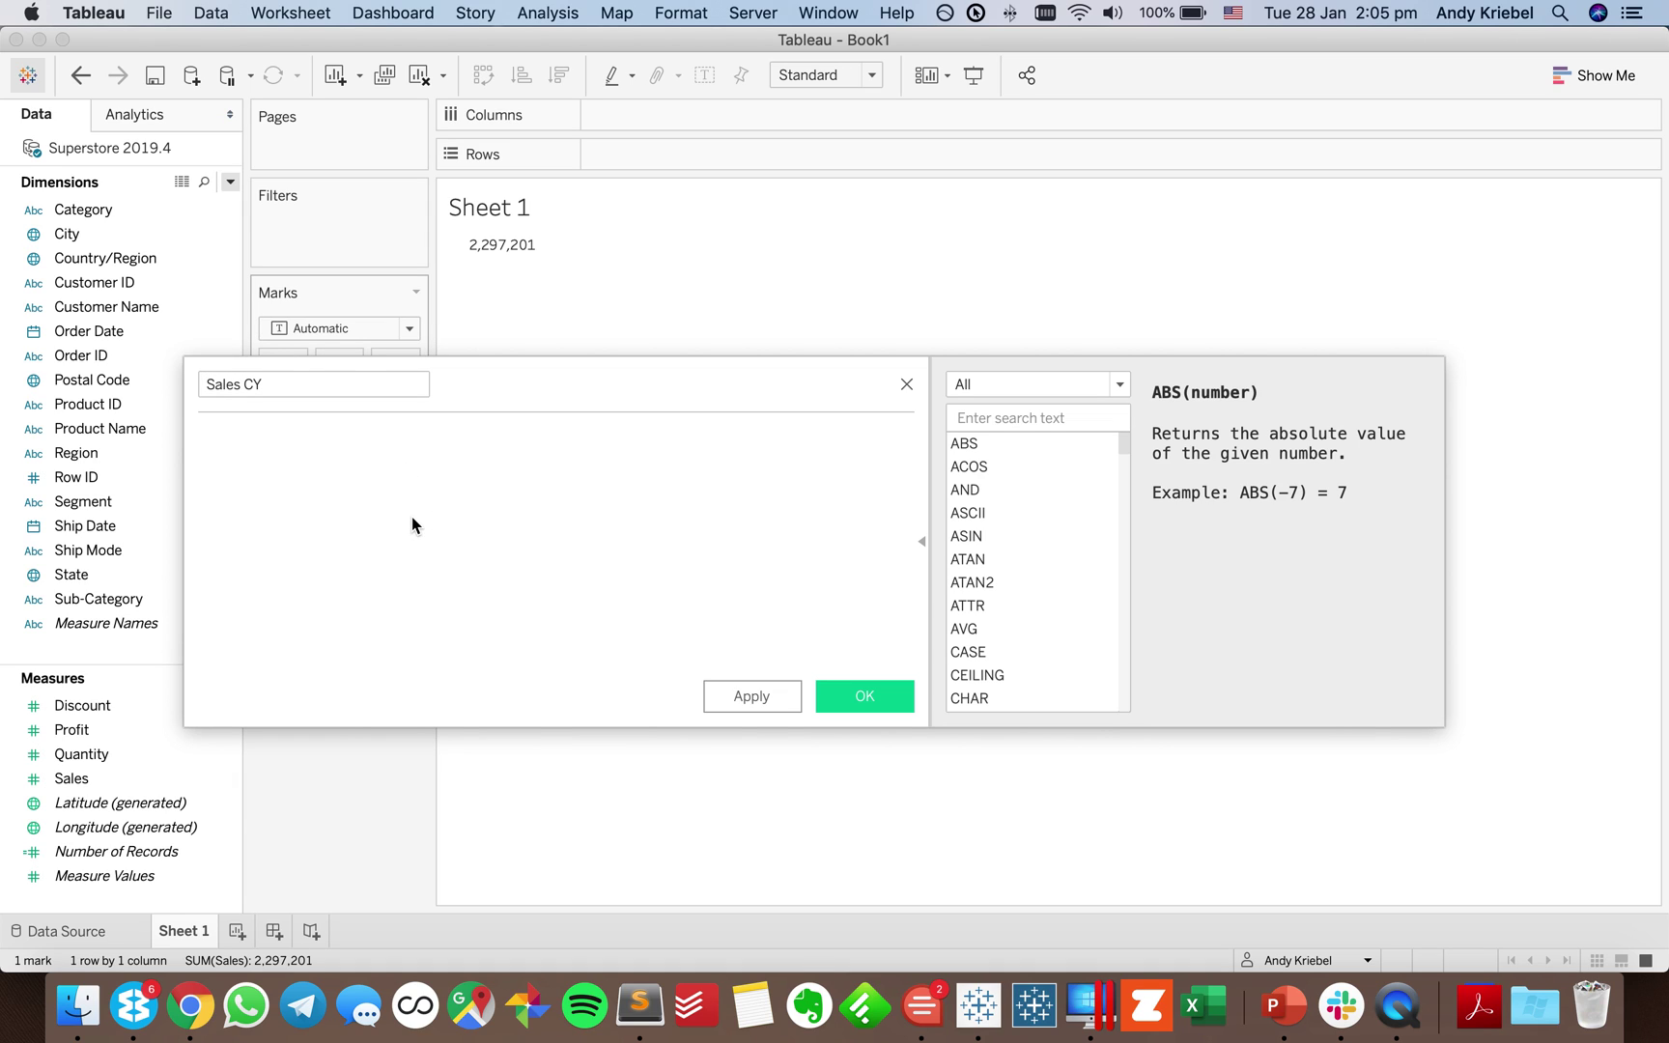
# Begin the Sales CY formula with { FIXED : SUM(if YEAR([Order Date]).
pyautogui.write('fix')
pyautogui.press('Return')
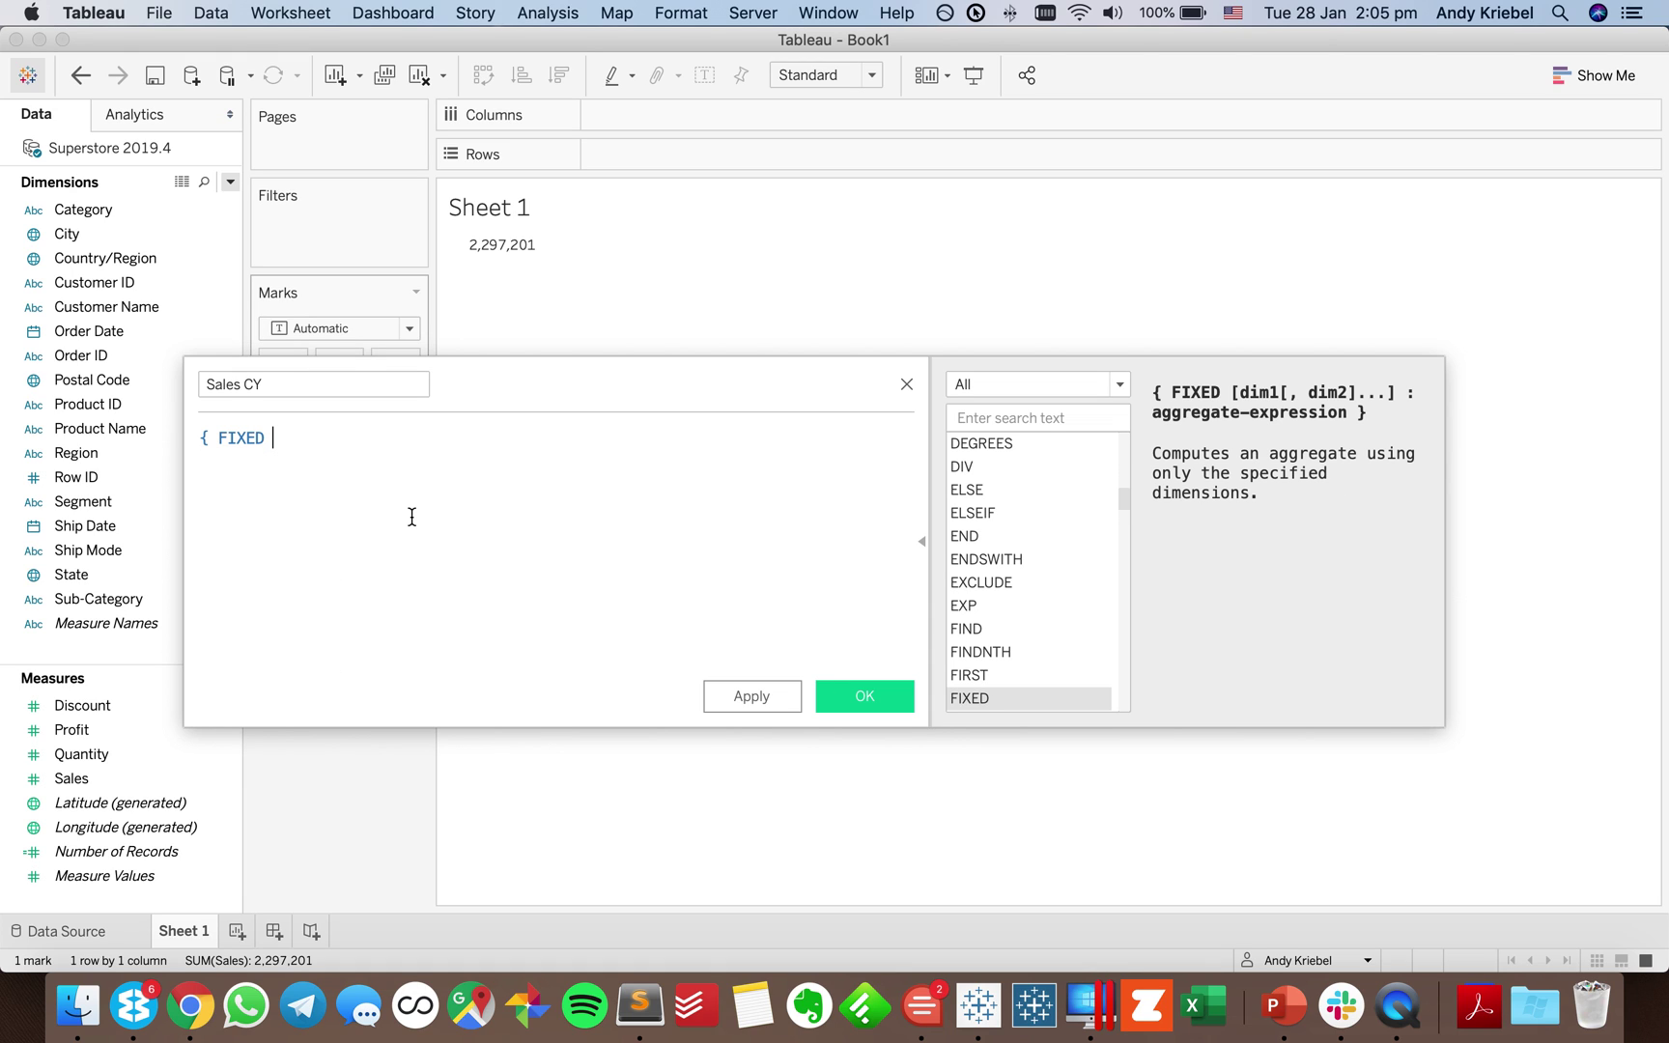
pyautogui.write(': sum')
pyautogui.press('Return')
pyautogui.write('if y')
pyautogui.press('Return')
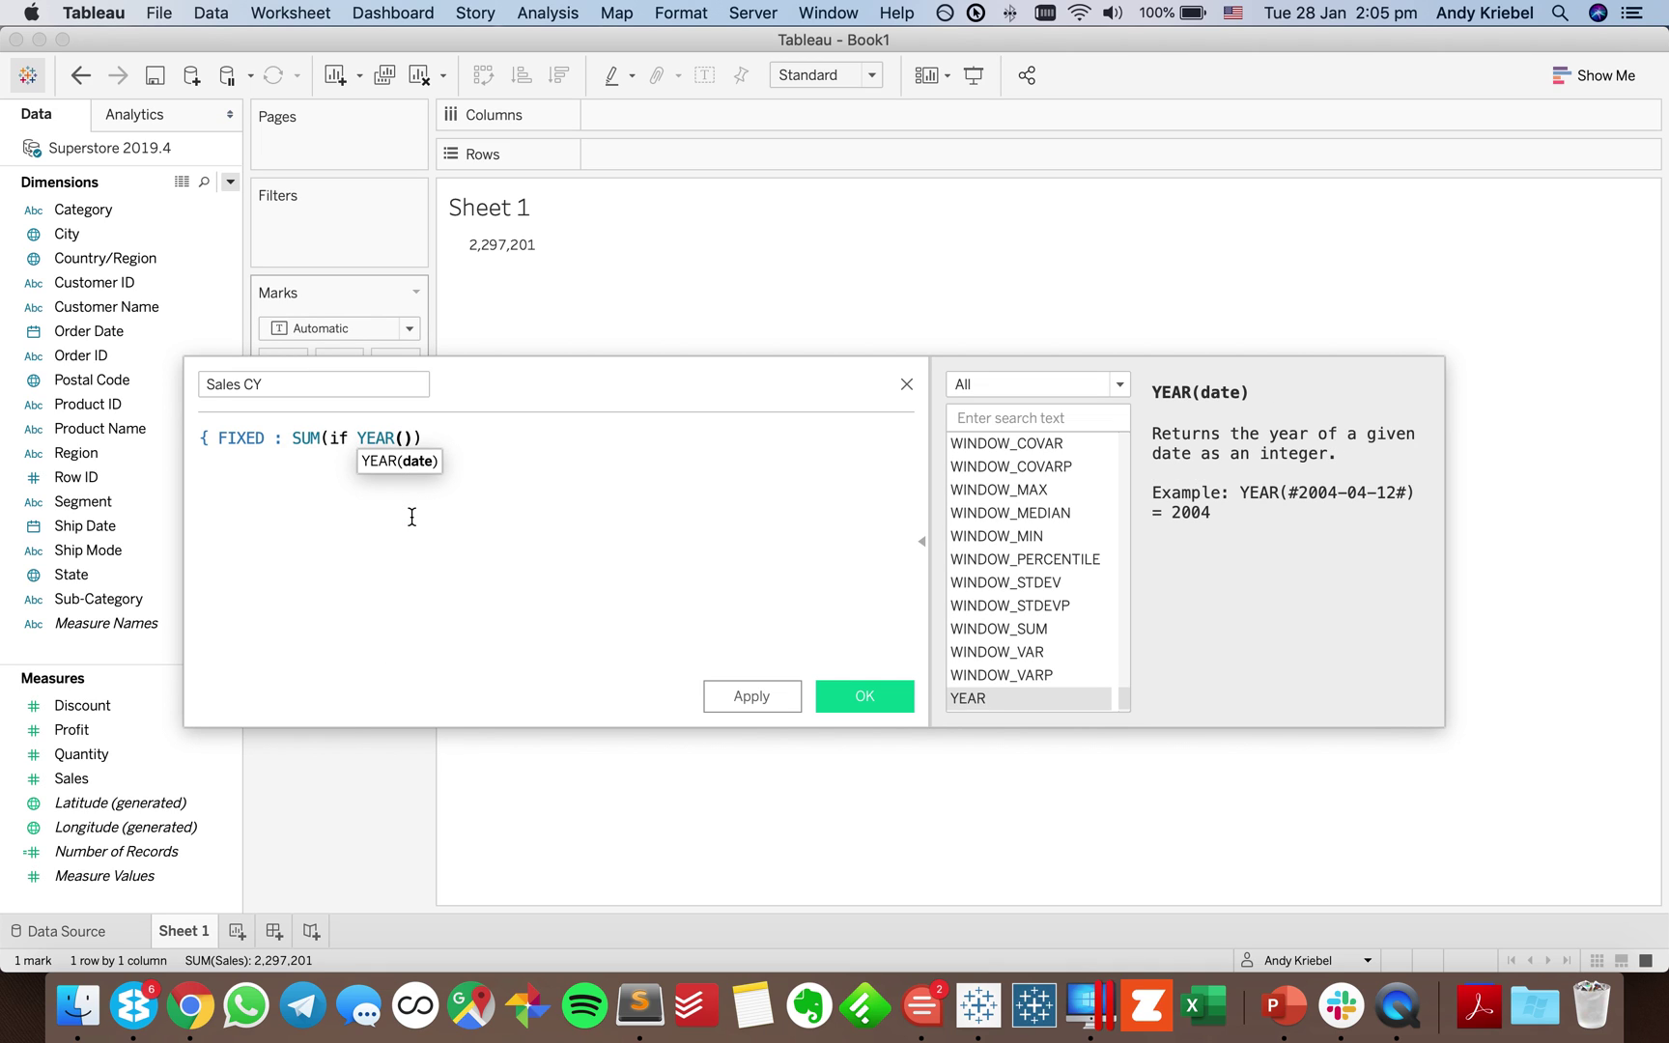
pyautogui.write('order')
pyautogui.press('Return')
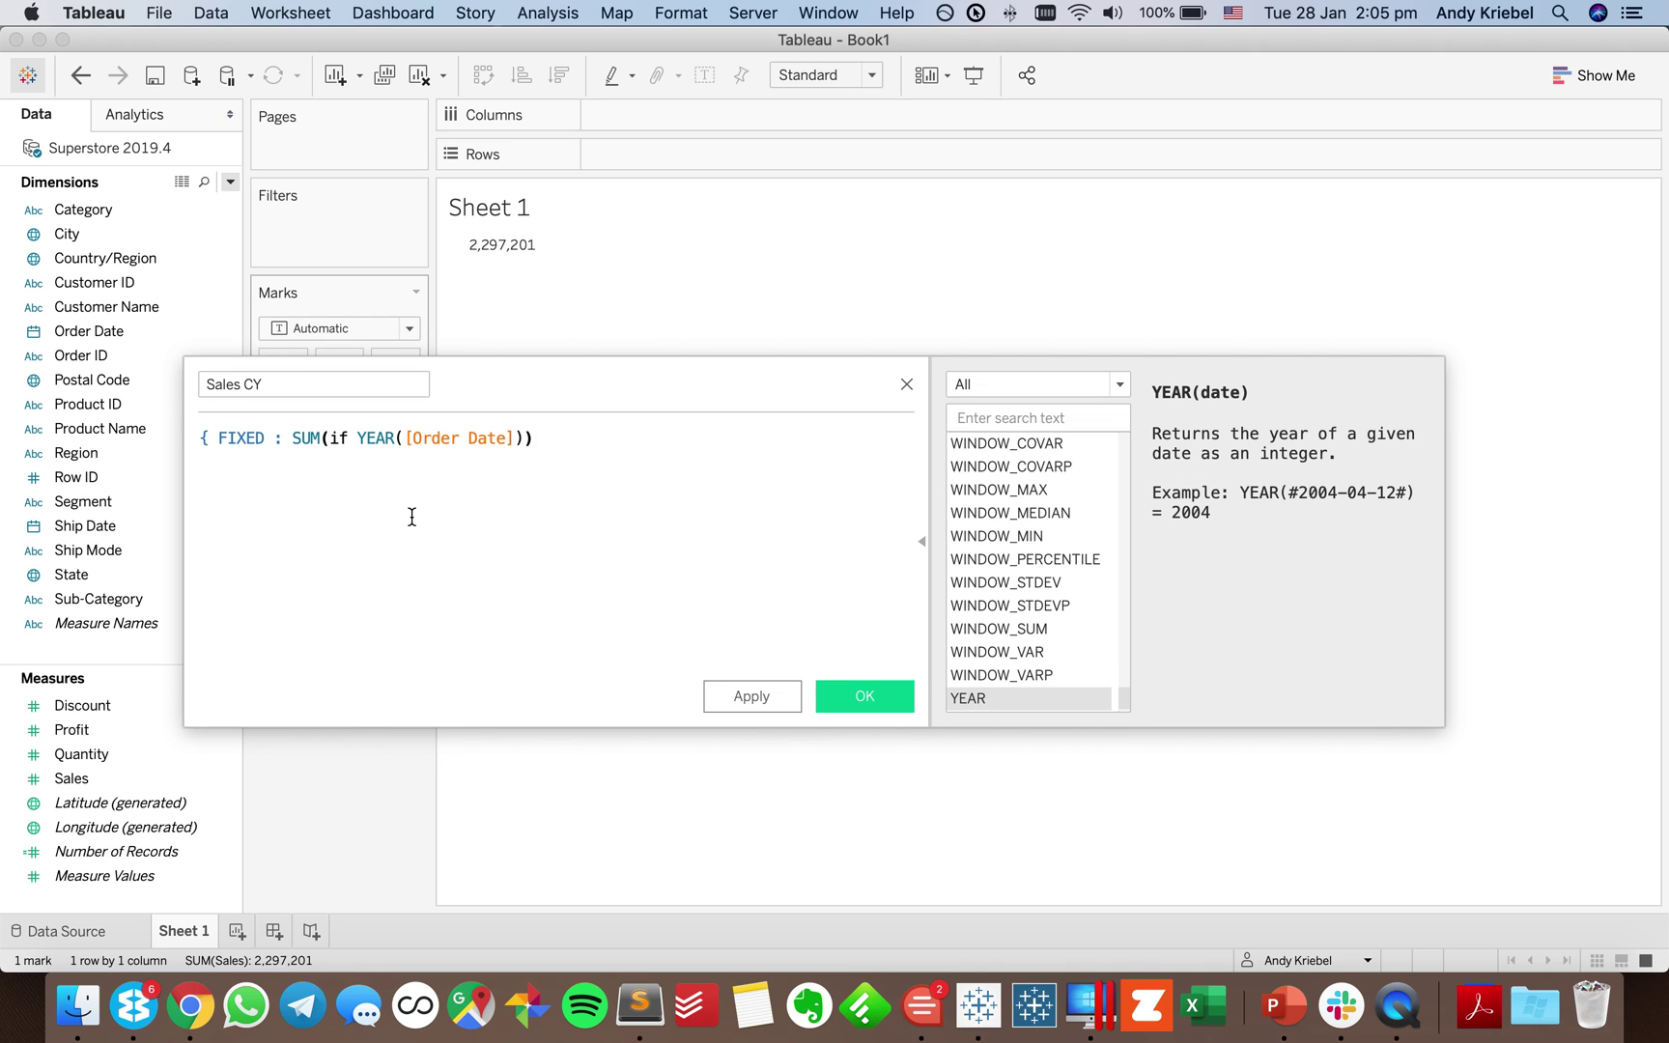
pyautogui.press('Right')
# Extend the condition so the order year equals the latest year, = {MAX(YEAR([Order Date]))}.
pyautogui.write('= {')
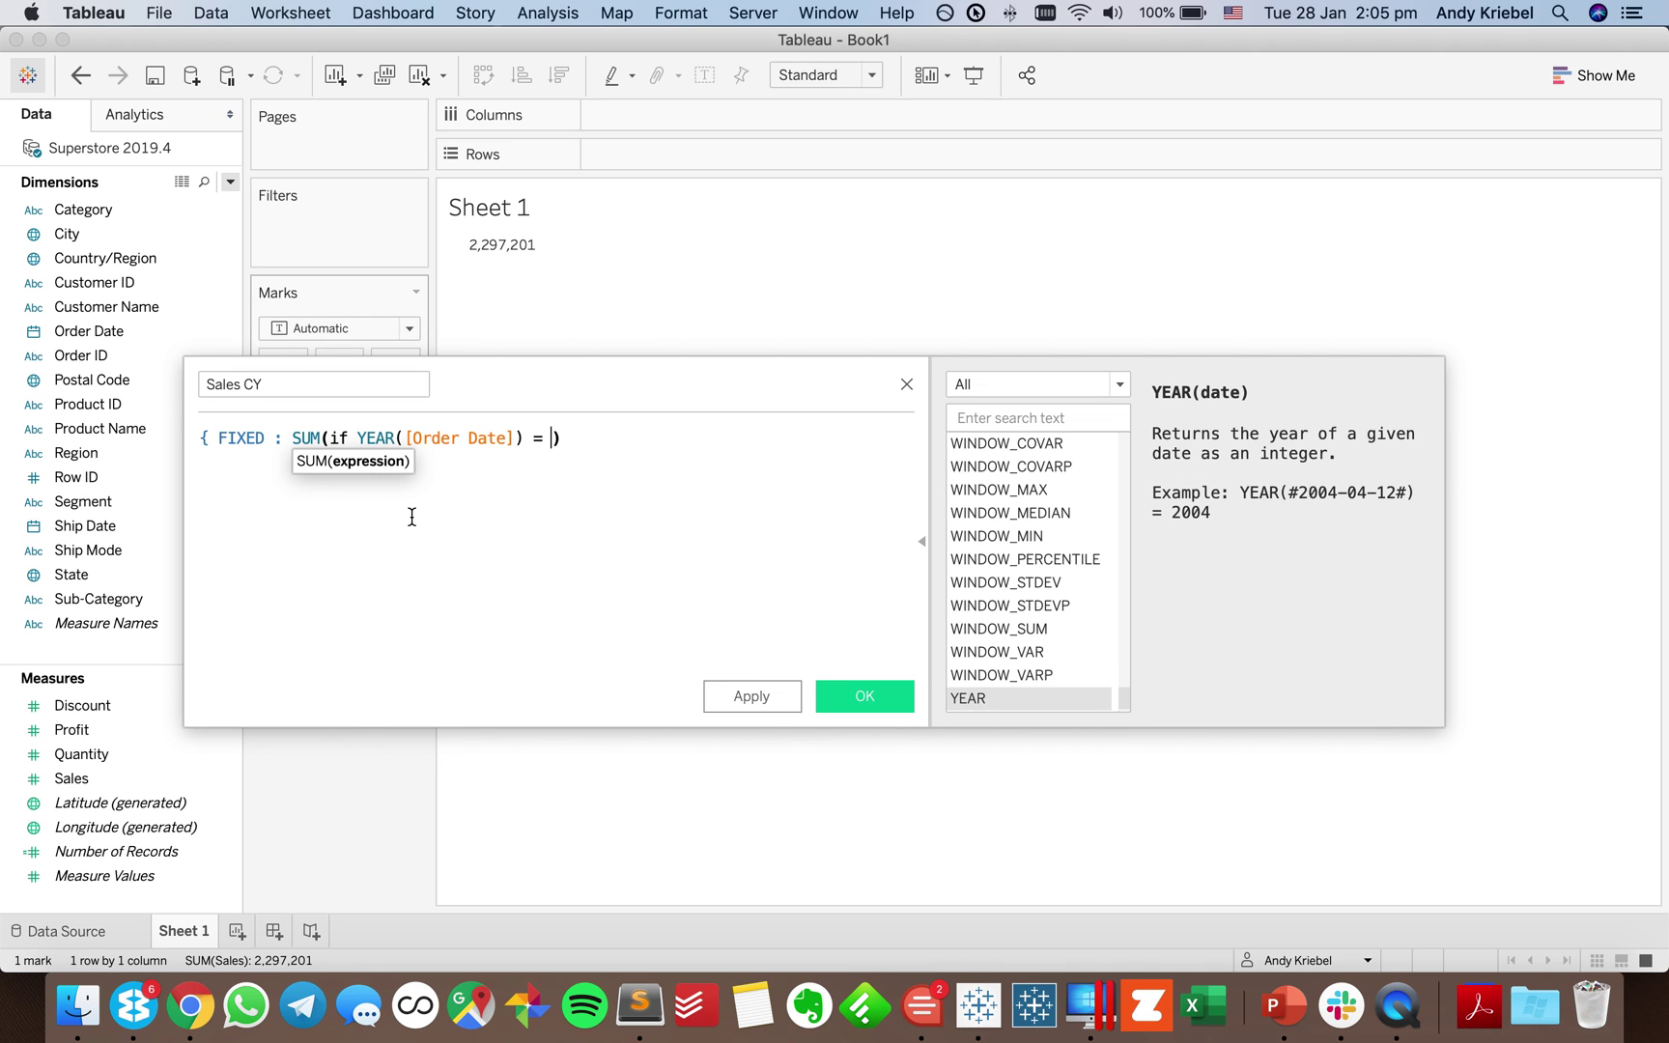
pyautogui.write('max')
pyautogui.press('Return')
pyautogui.write('y')
pyautogui.press('Return')
pyautogui.write('order')
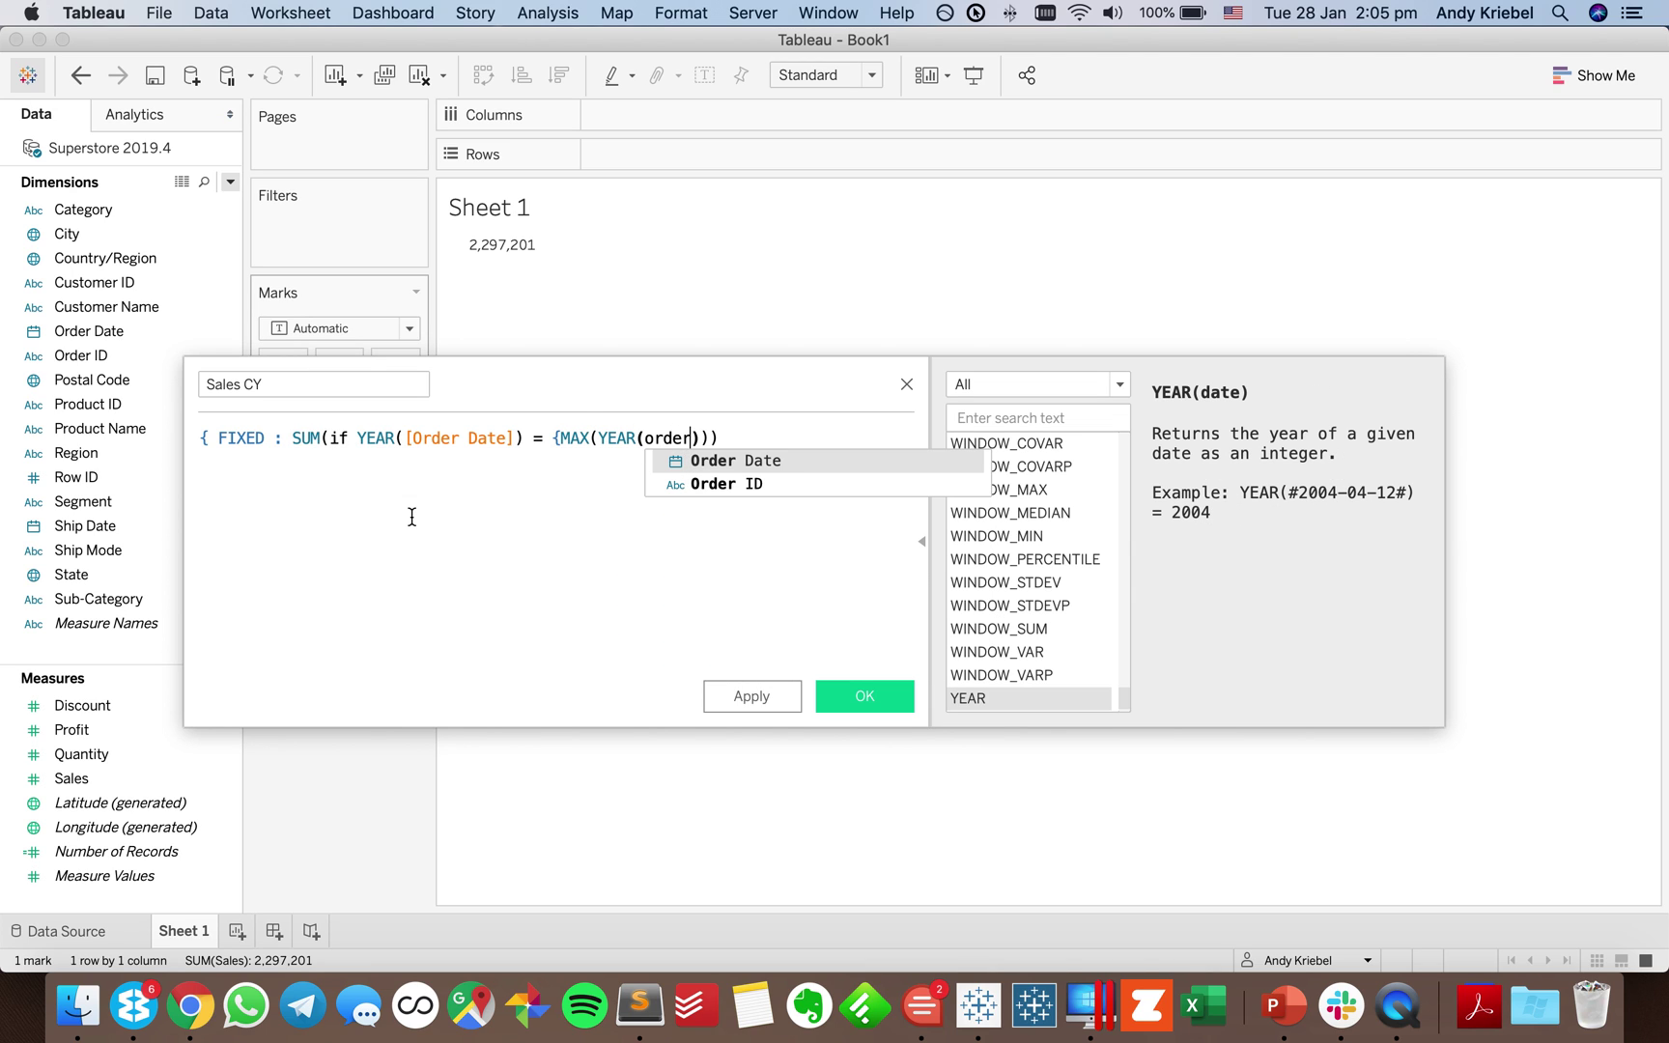
pyautogui.press('Return')
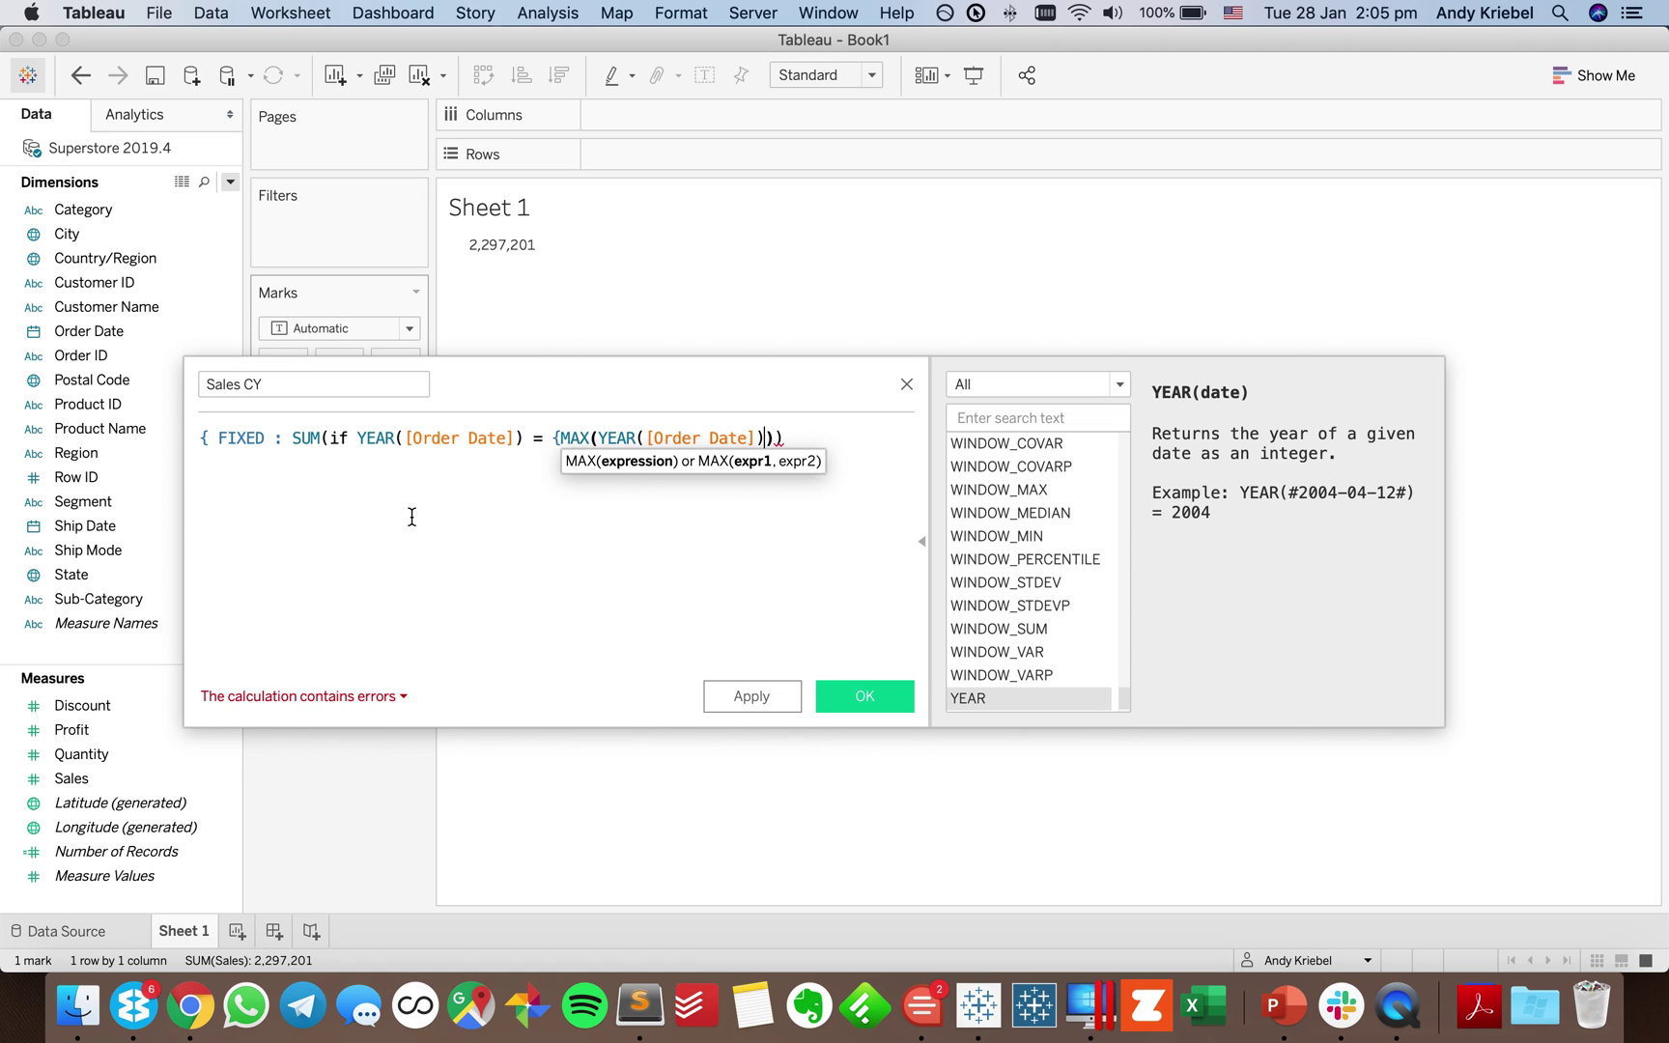
pyautogui.press('Right')
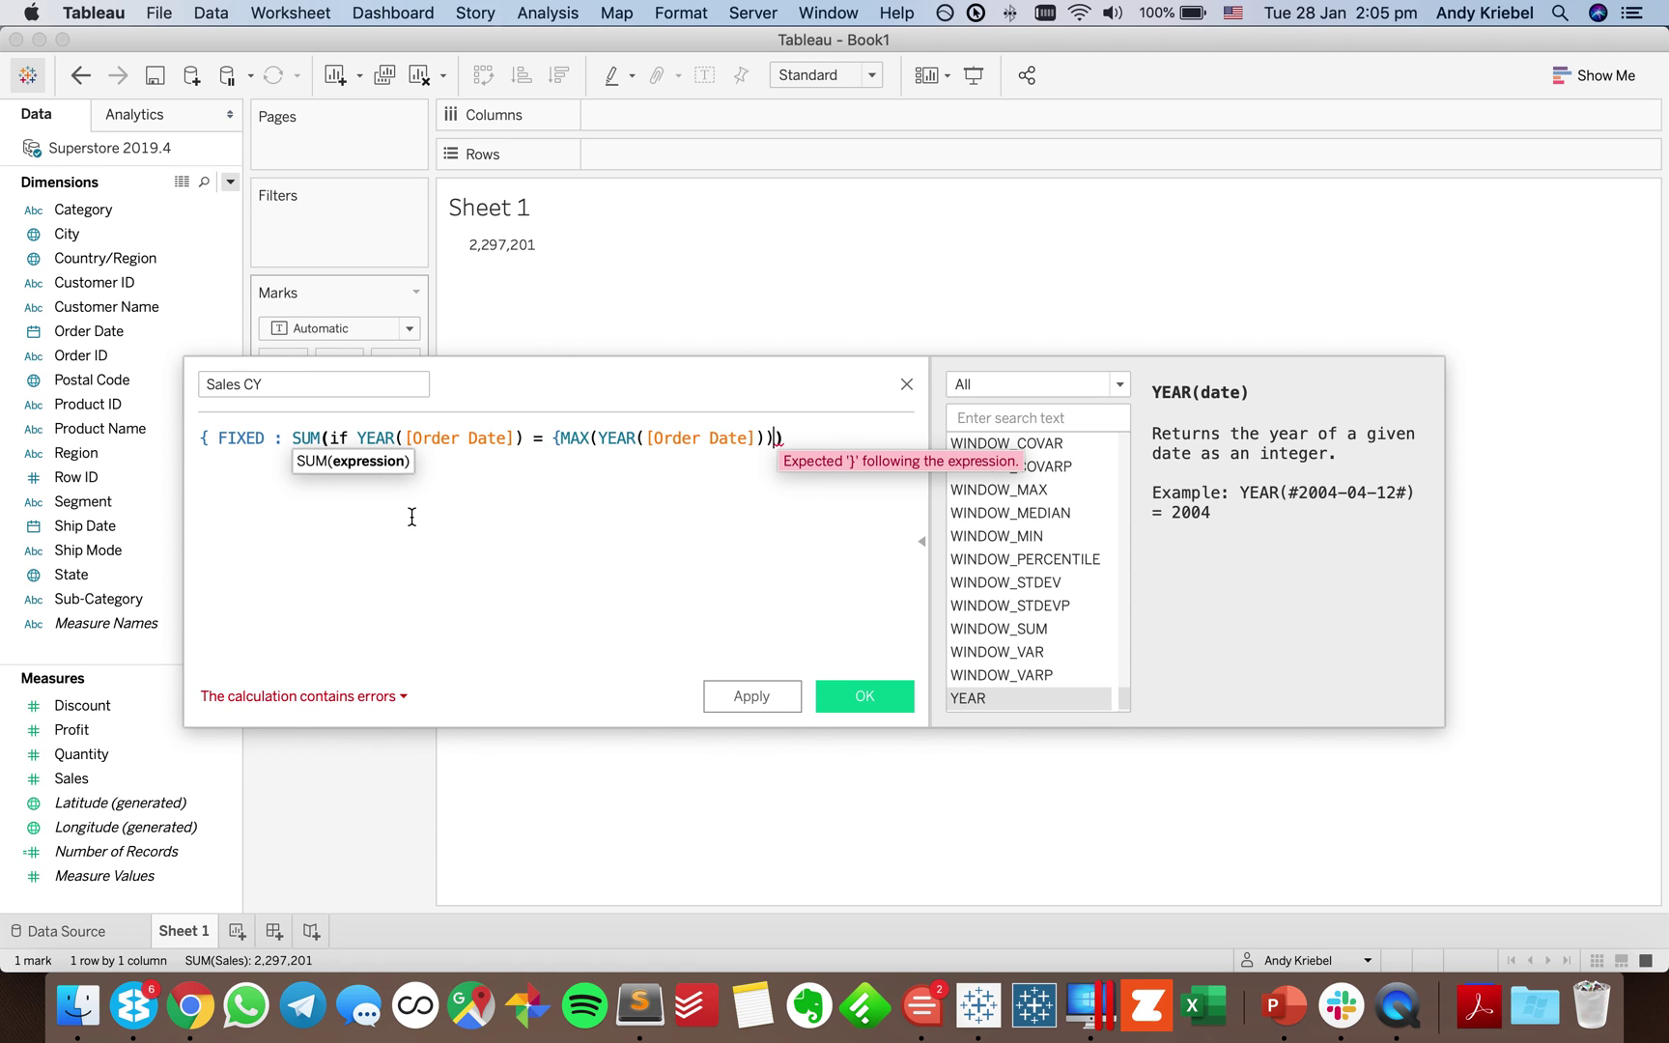
pyautogui.write('}')
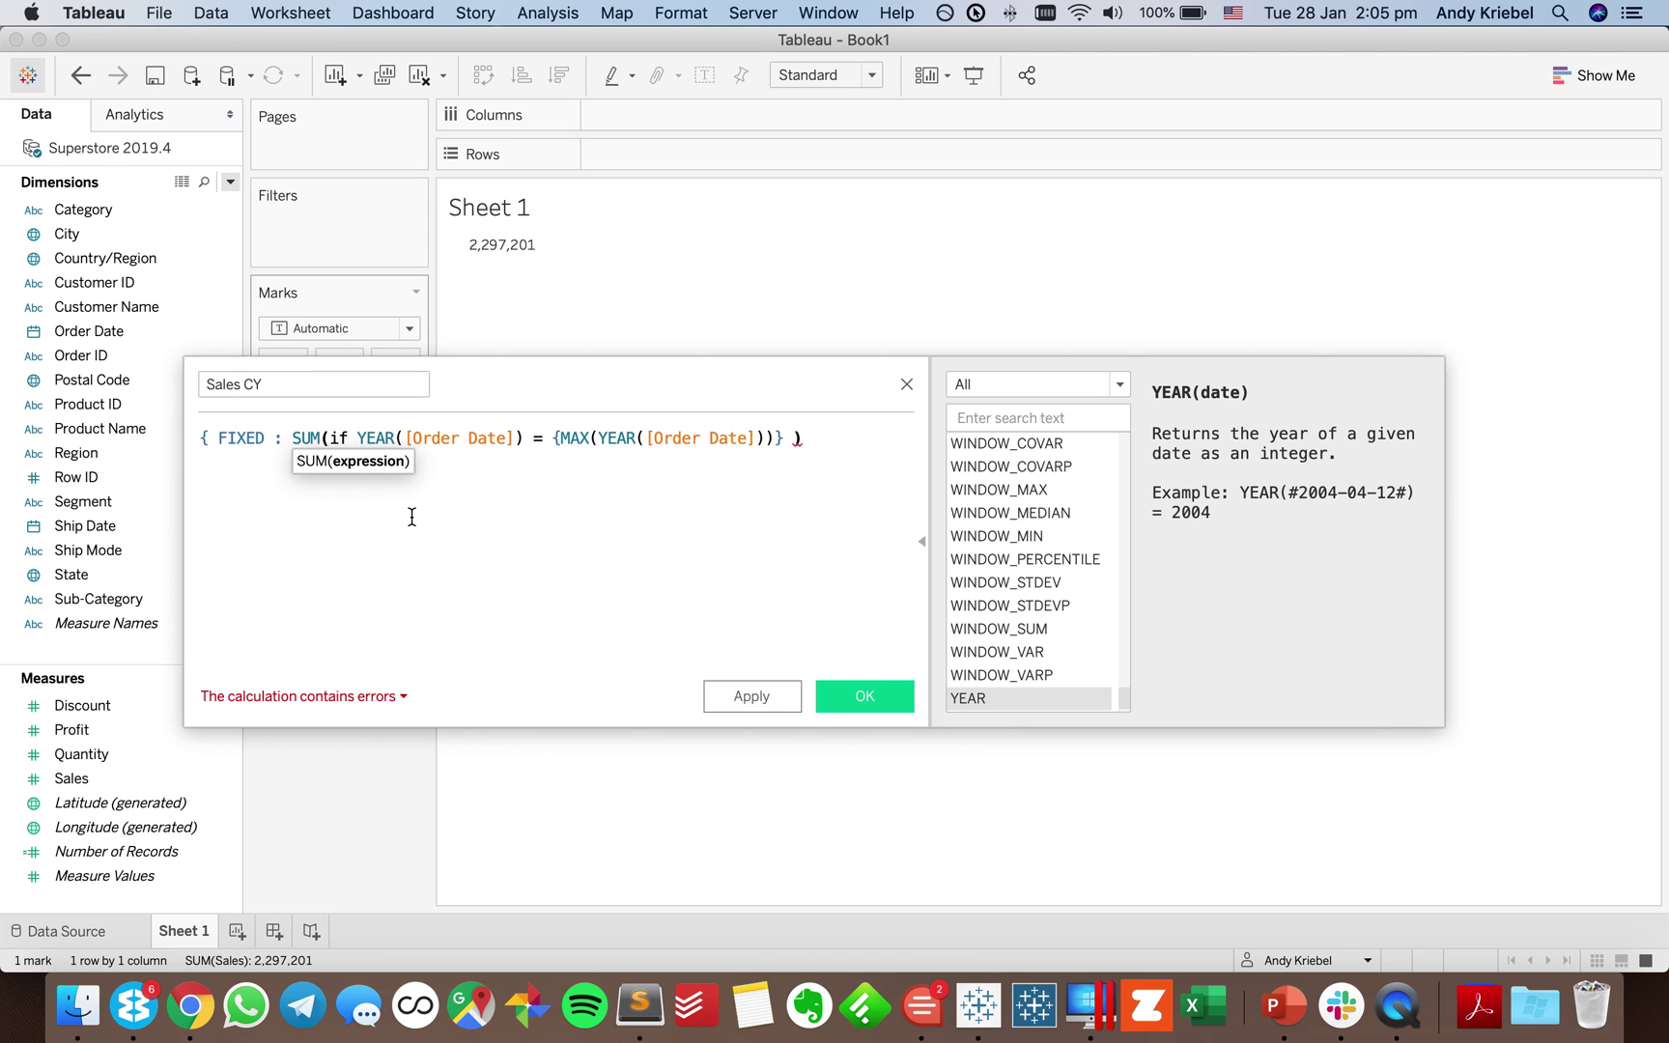
# Add THEN [Sales] on a new line beneath the year condition.
pyautogui.write('then')
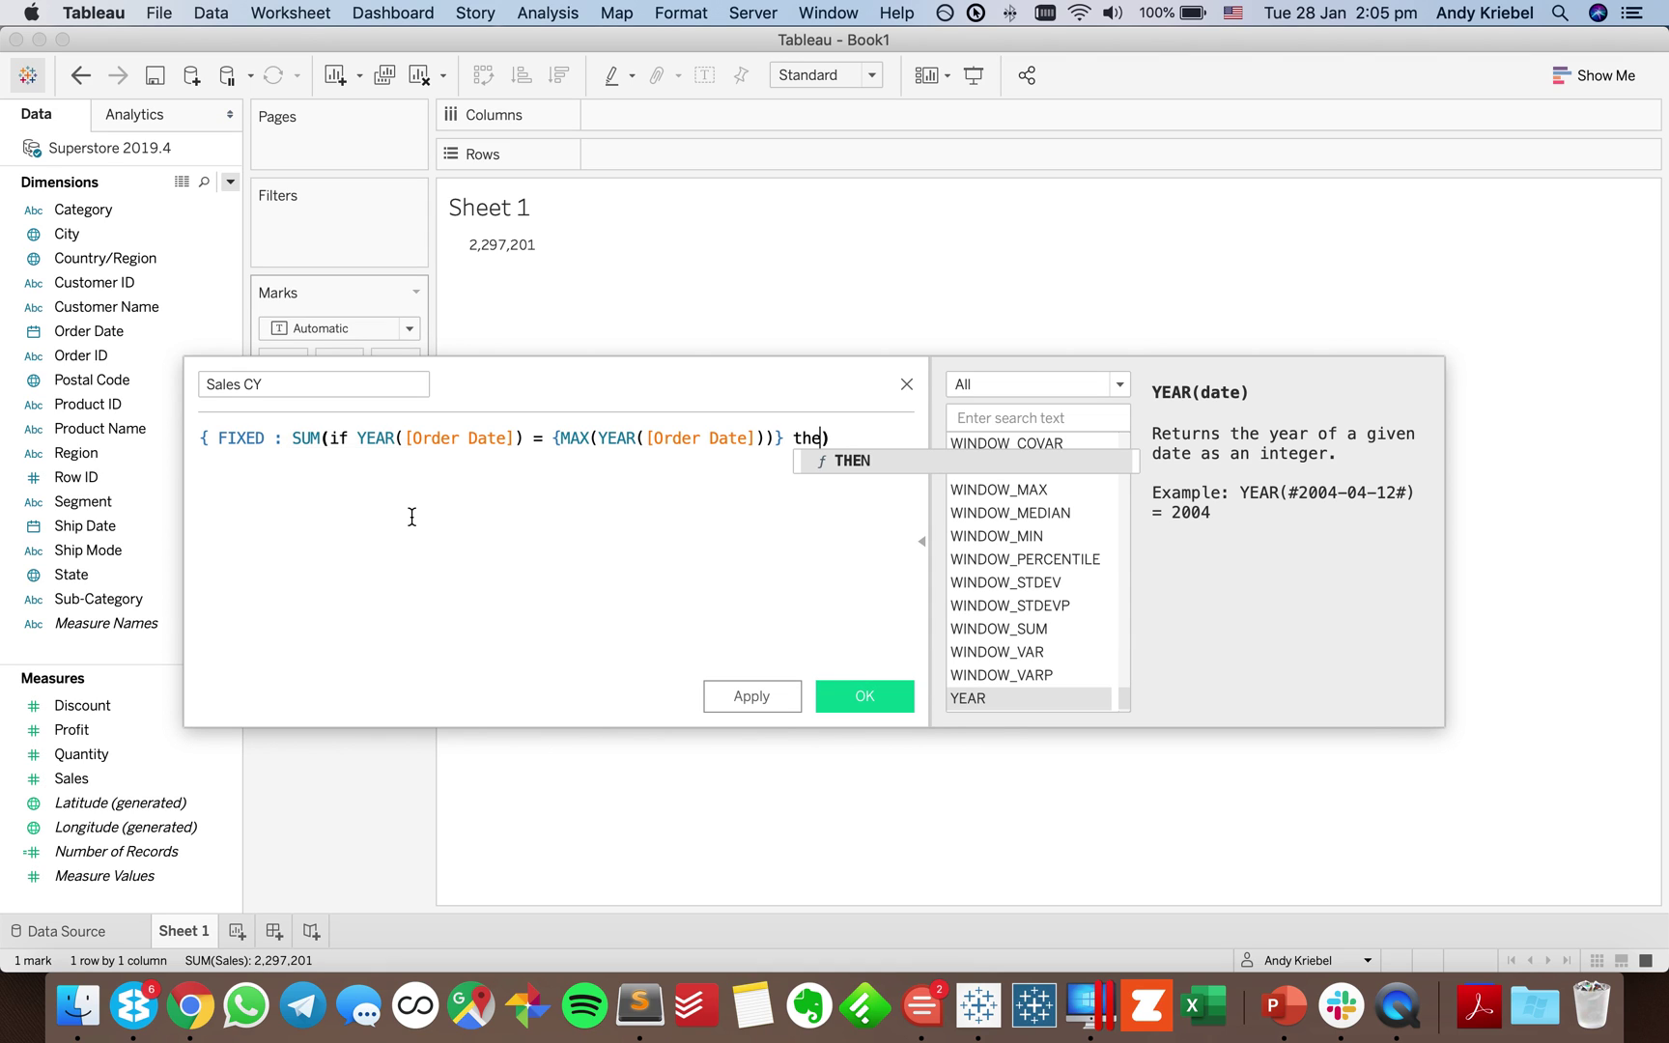
pyautogui.press('Return')
pyautogui.press('Left')
pyautogui.press('Return')
pyautogui.press('Return')
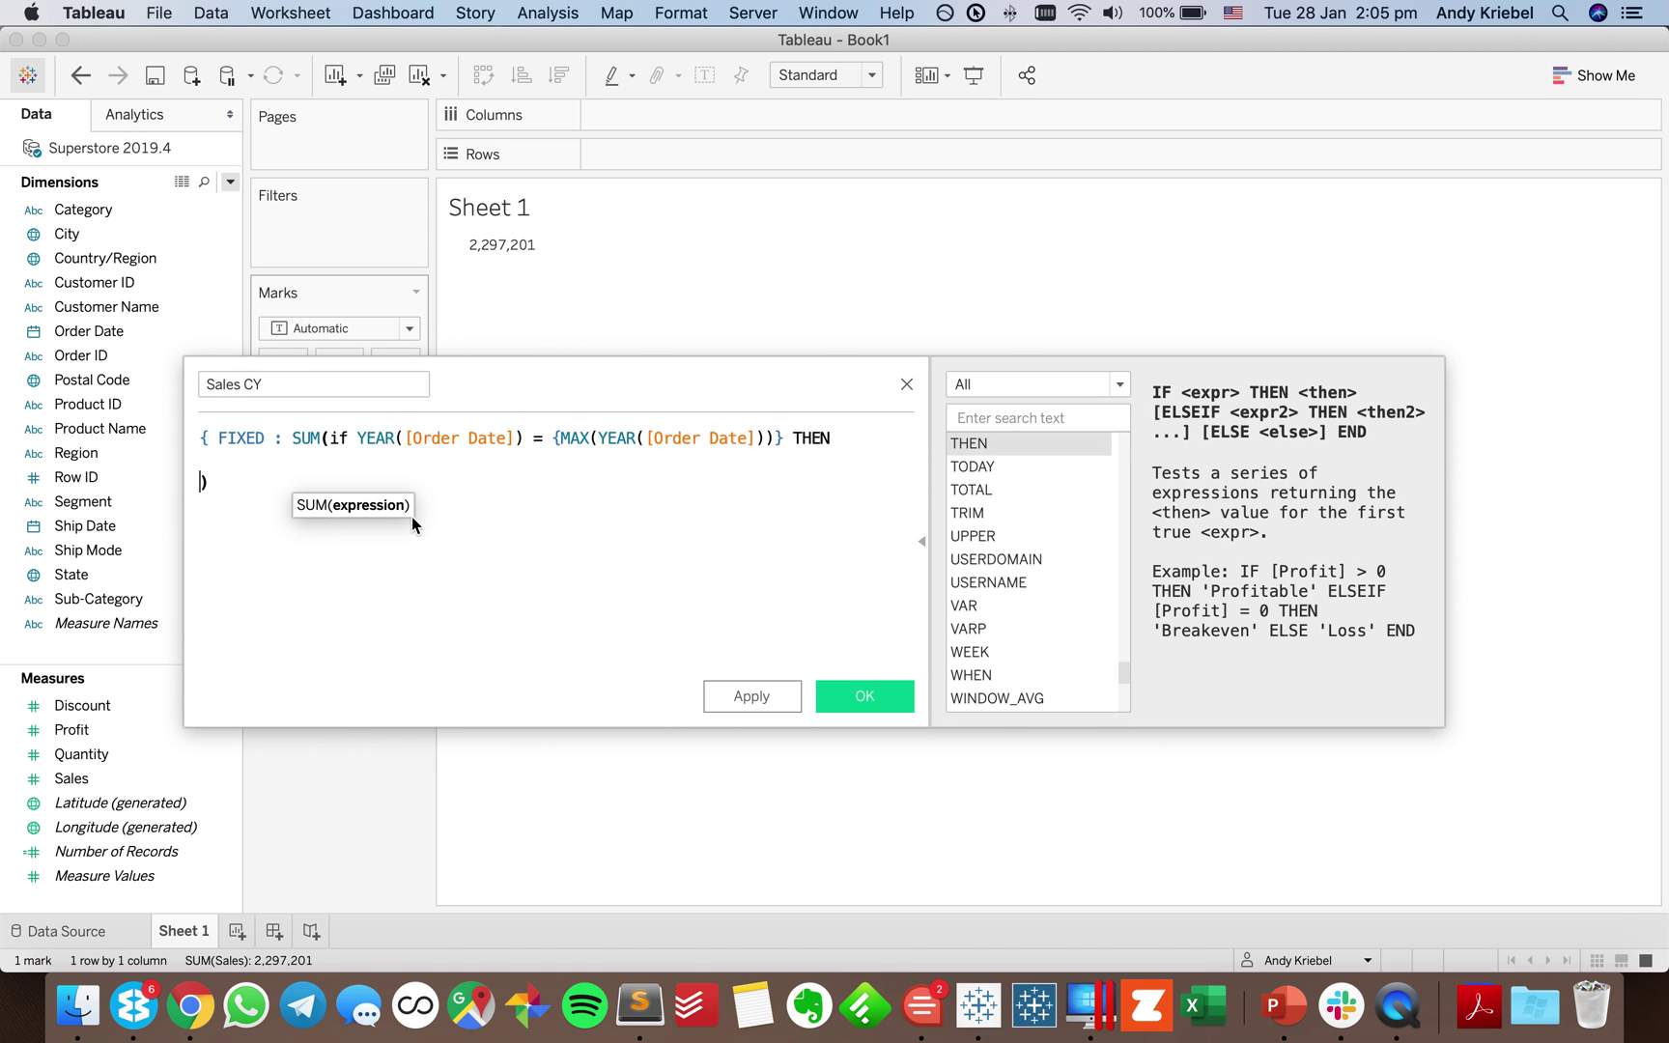
pyautogui.click(795, 439)
pyautogui.press('Return')
pyautogui.press('Right')
pyautogui.press('Down')
pyautogui.press('Up')
pyautogui.write('sale')
pyautogui.press('Return')
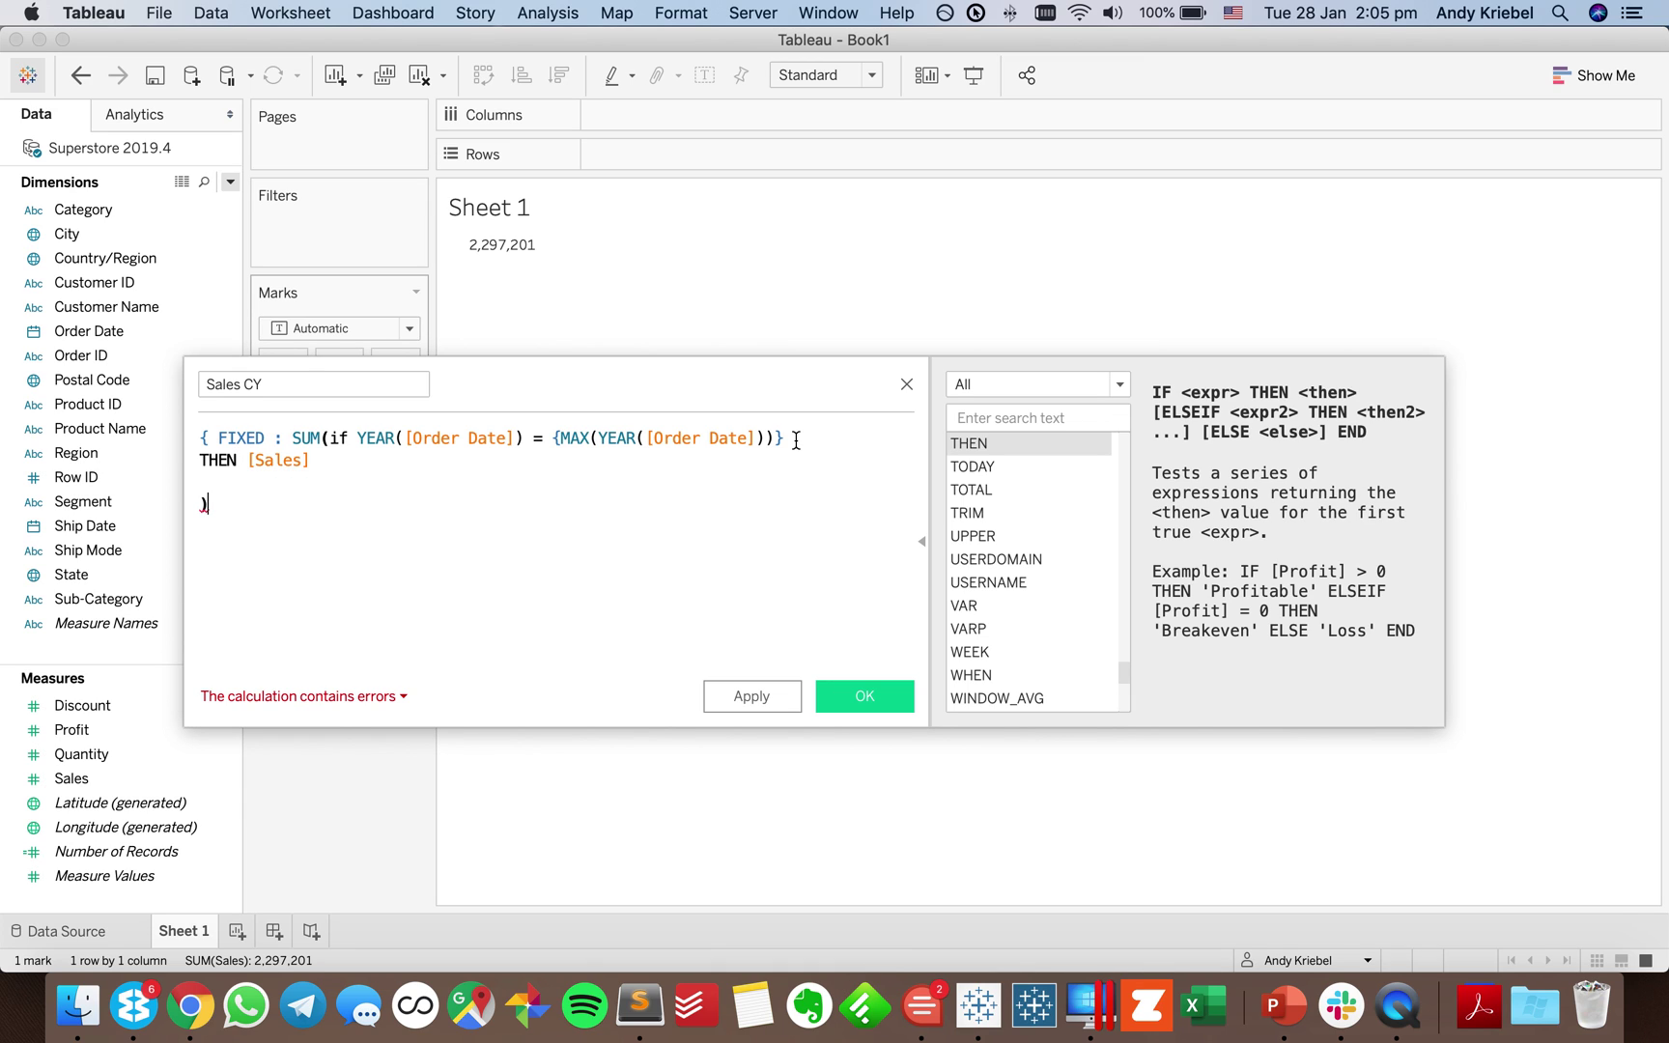
# Finish the Sales CY formula with END and the closing )}, and save the calculated field.
pyautogui.press('Up')
pyautogui.write('END')
pyautogui.press('Down')
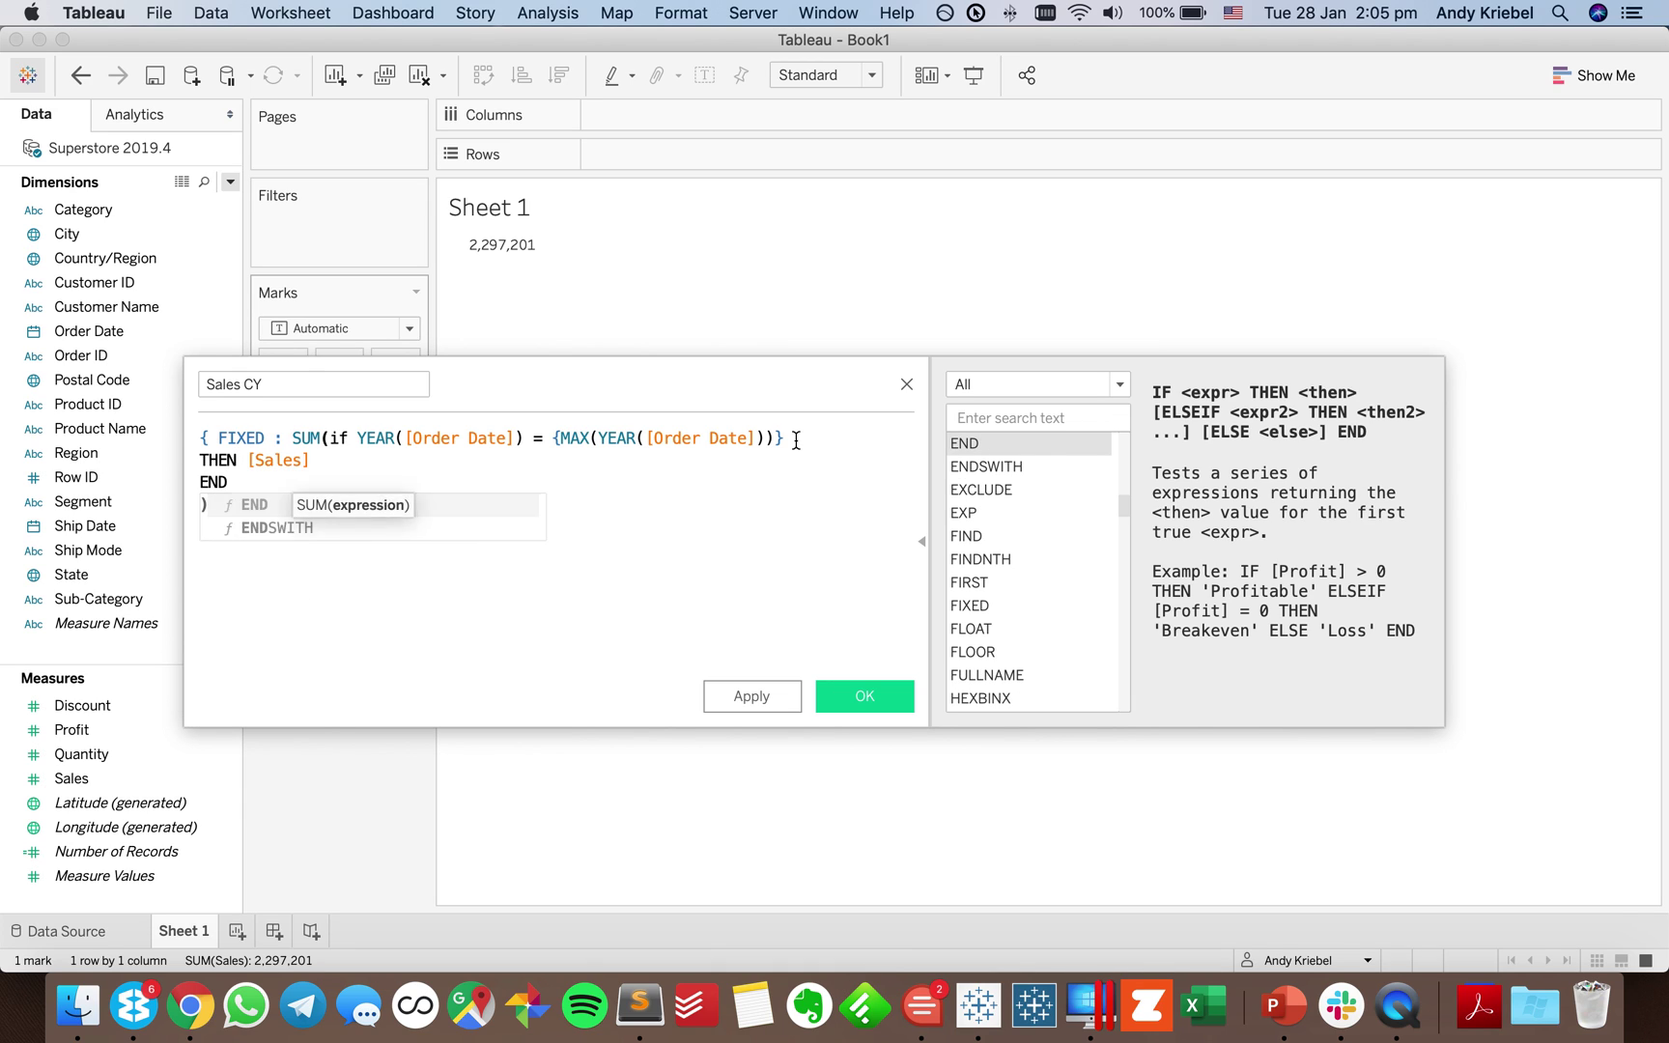
pyautogui.write('}')
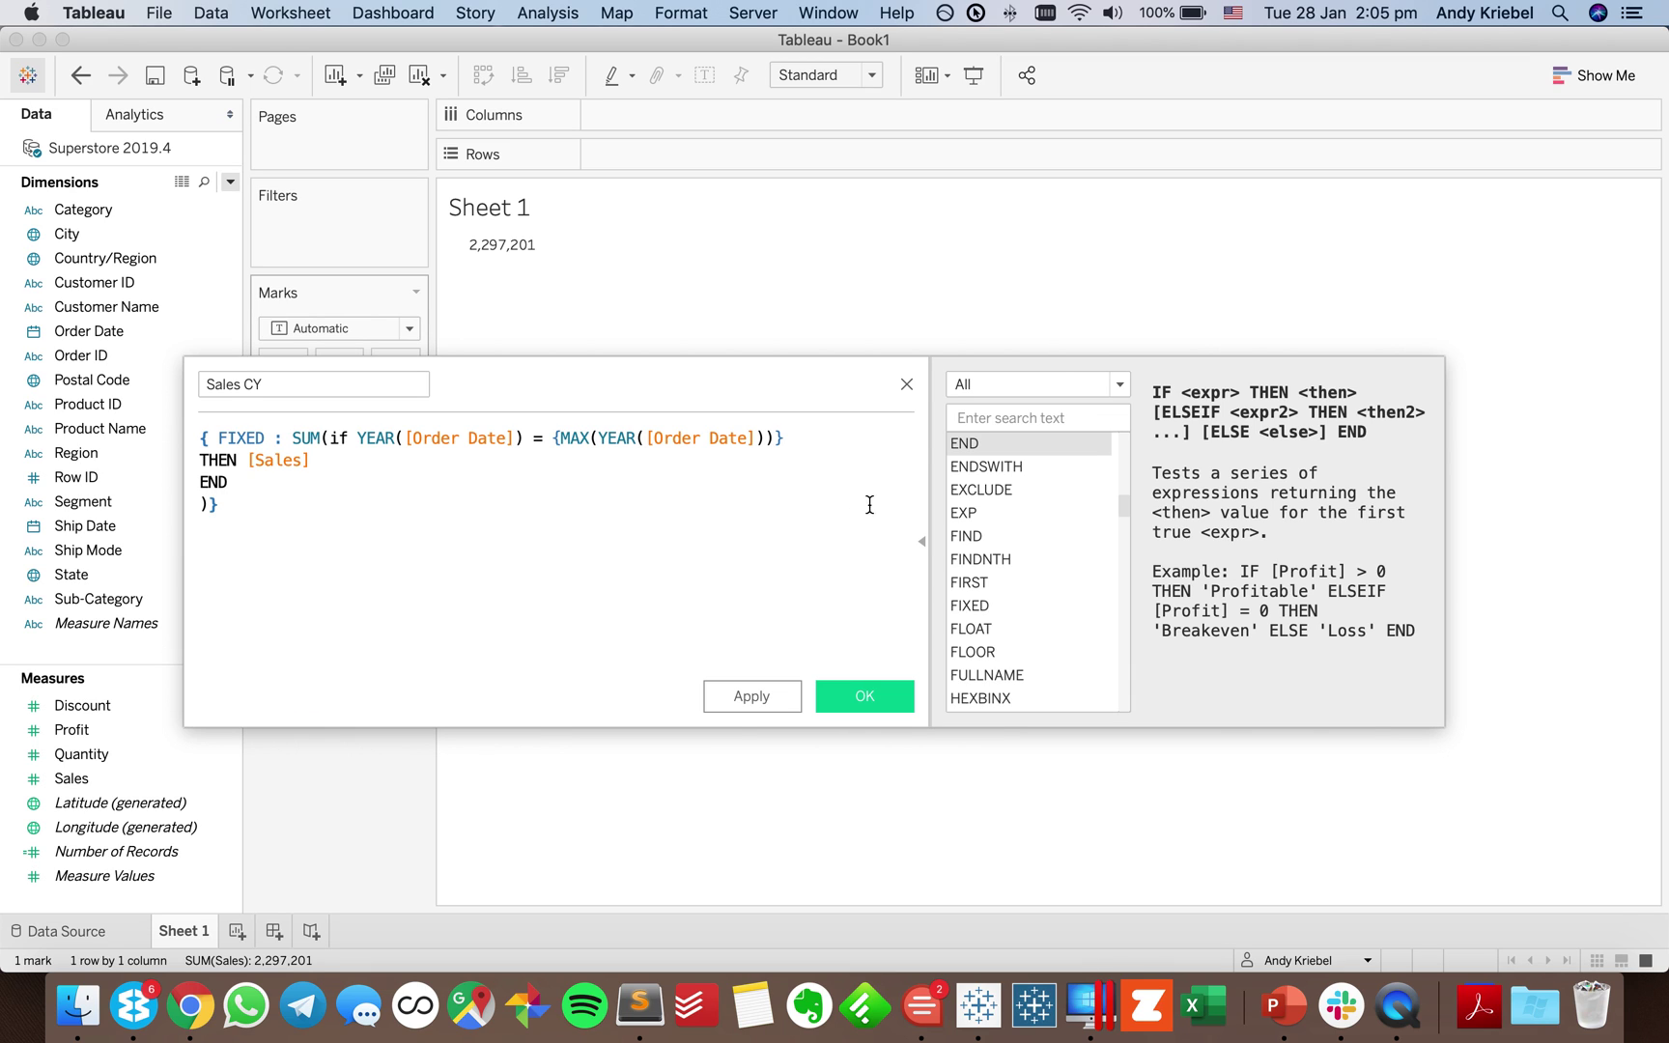
pyautogui.click(852, 694)
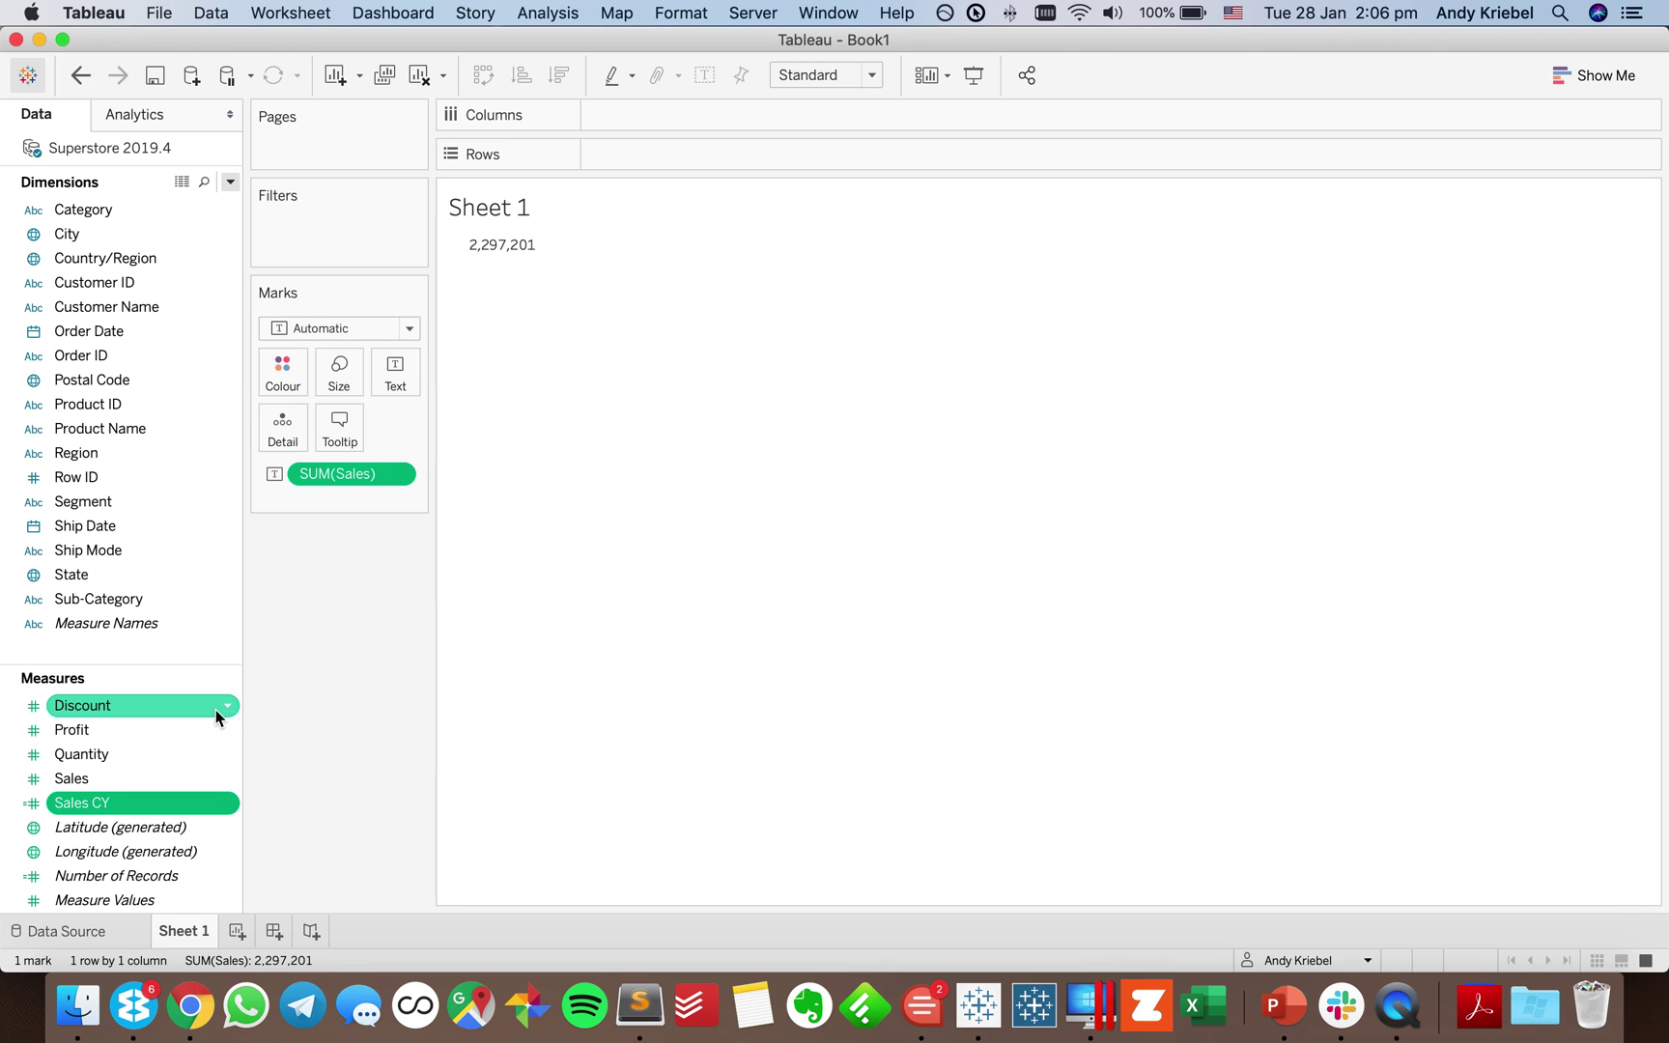
# Split the table into columns by year of Order Date and add Sales CY alongside Sales.
pyautogui.moveTo(100, 331); pyautogui.dragTo(646, 115)
pyautogui.moveTo(687, 305)
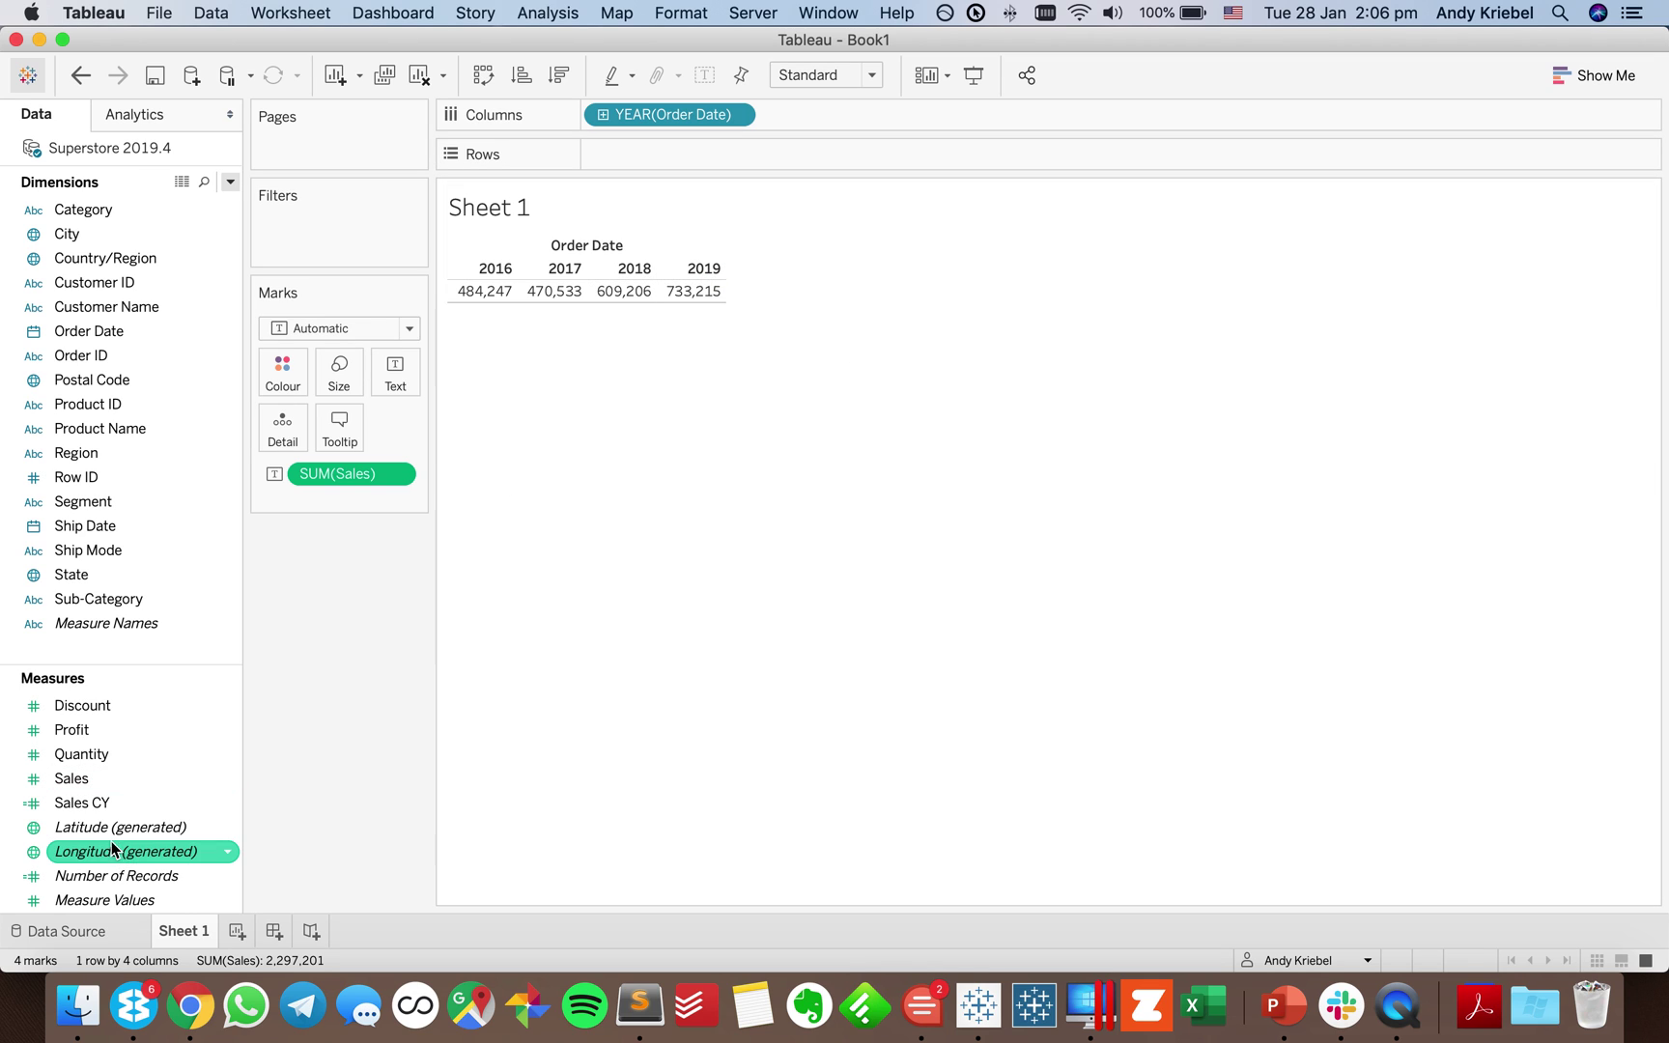
pyautogui.moveTo(97, 802); pyautogui.dragTo(524, 290)
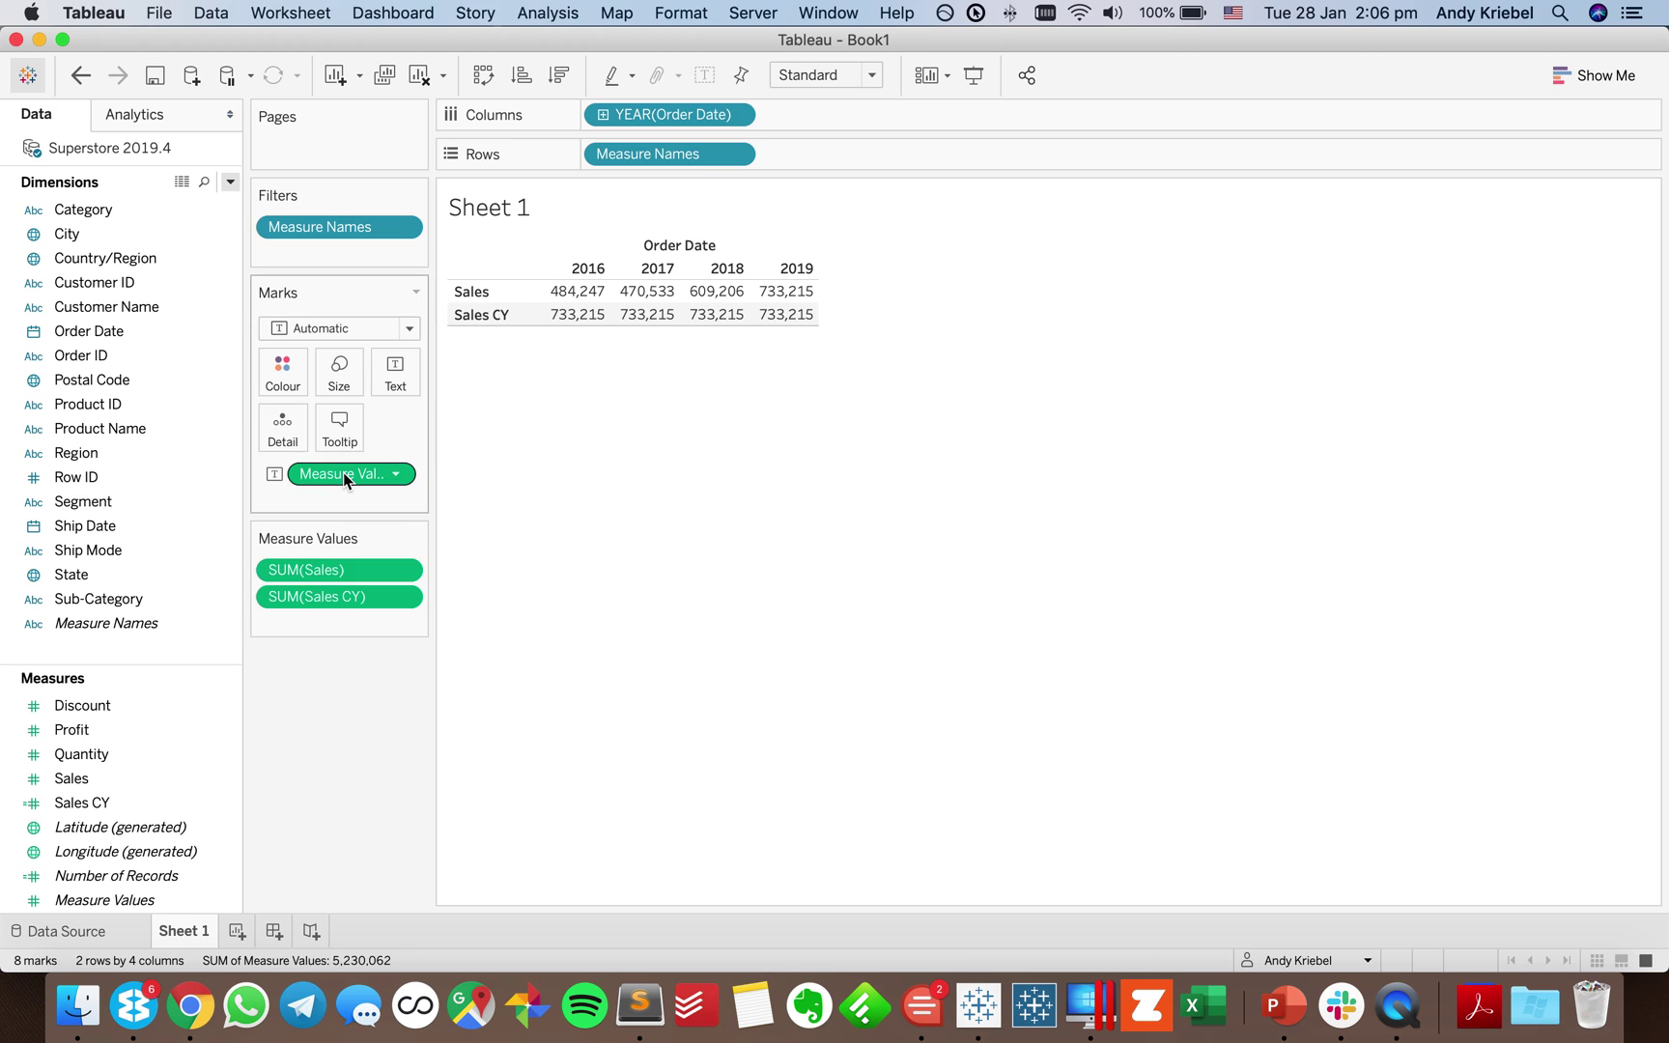
# Remove Sales and the Order Date year from the view, leaving only Sales CY.
pyautogui.moveTo(305, 570); pyautogui.dragTo(330, 727)
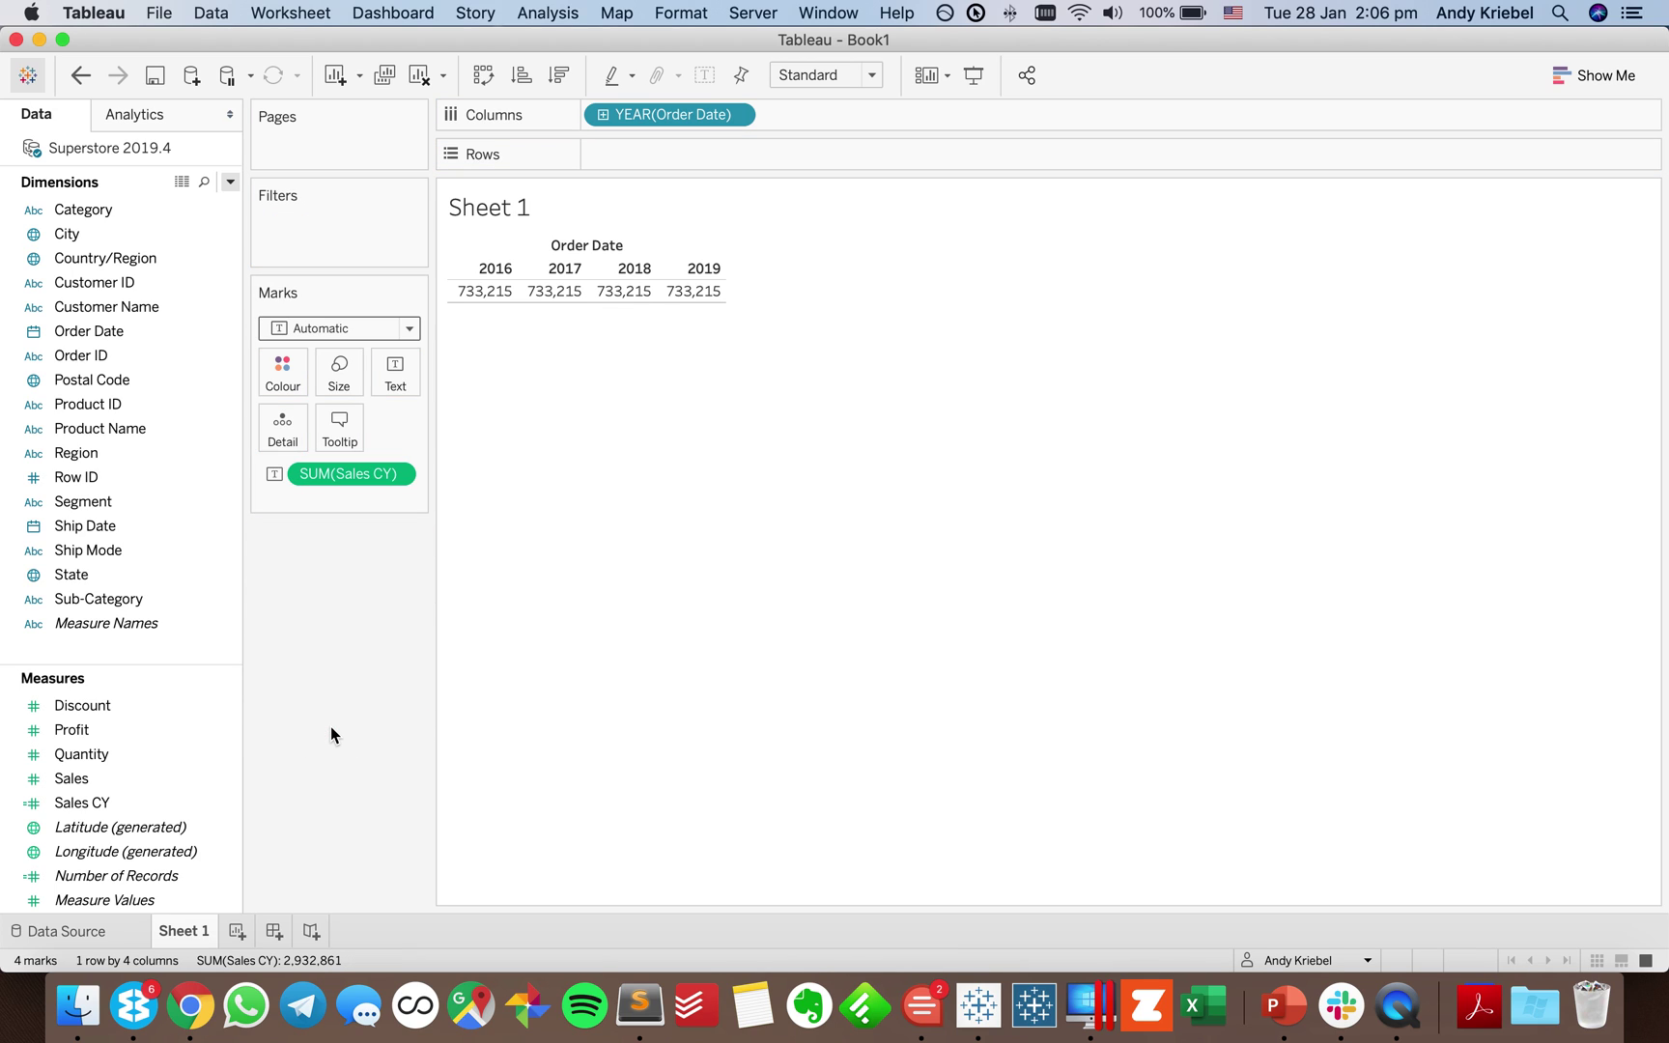
pyautogui.moveTo(670, 114); pyautogui.dragTo(611, 37)
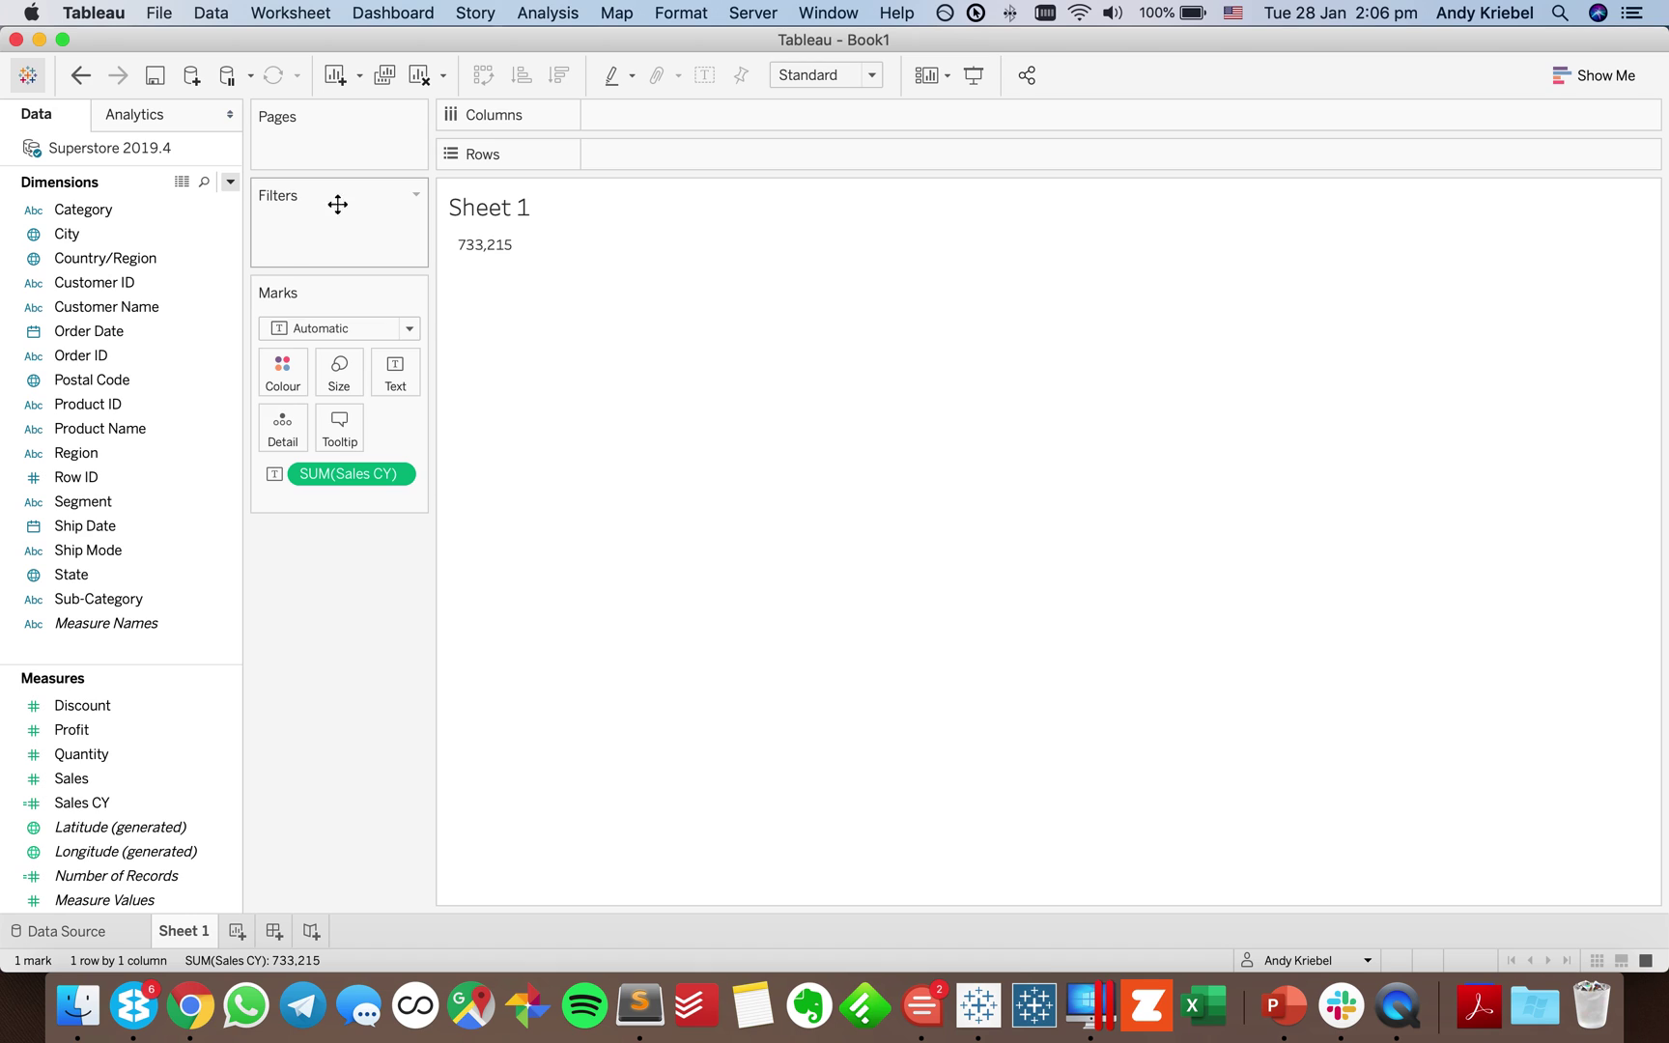
# Duplicate the Sales CY field and rename the copy Sales PY.
pyautogui.rightClick(104, 809)
pyautogui.click(200, 451)
pyautogui.rightClick(140, 799)
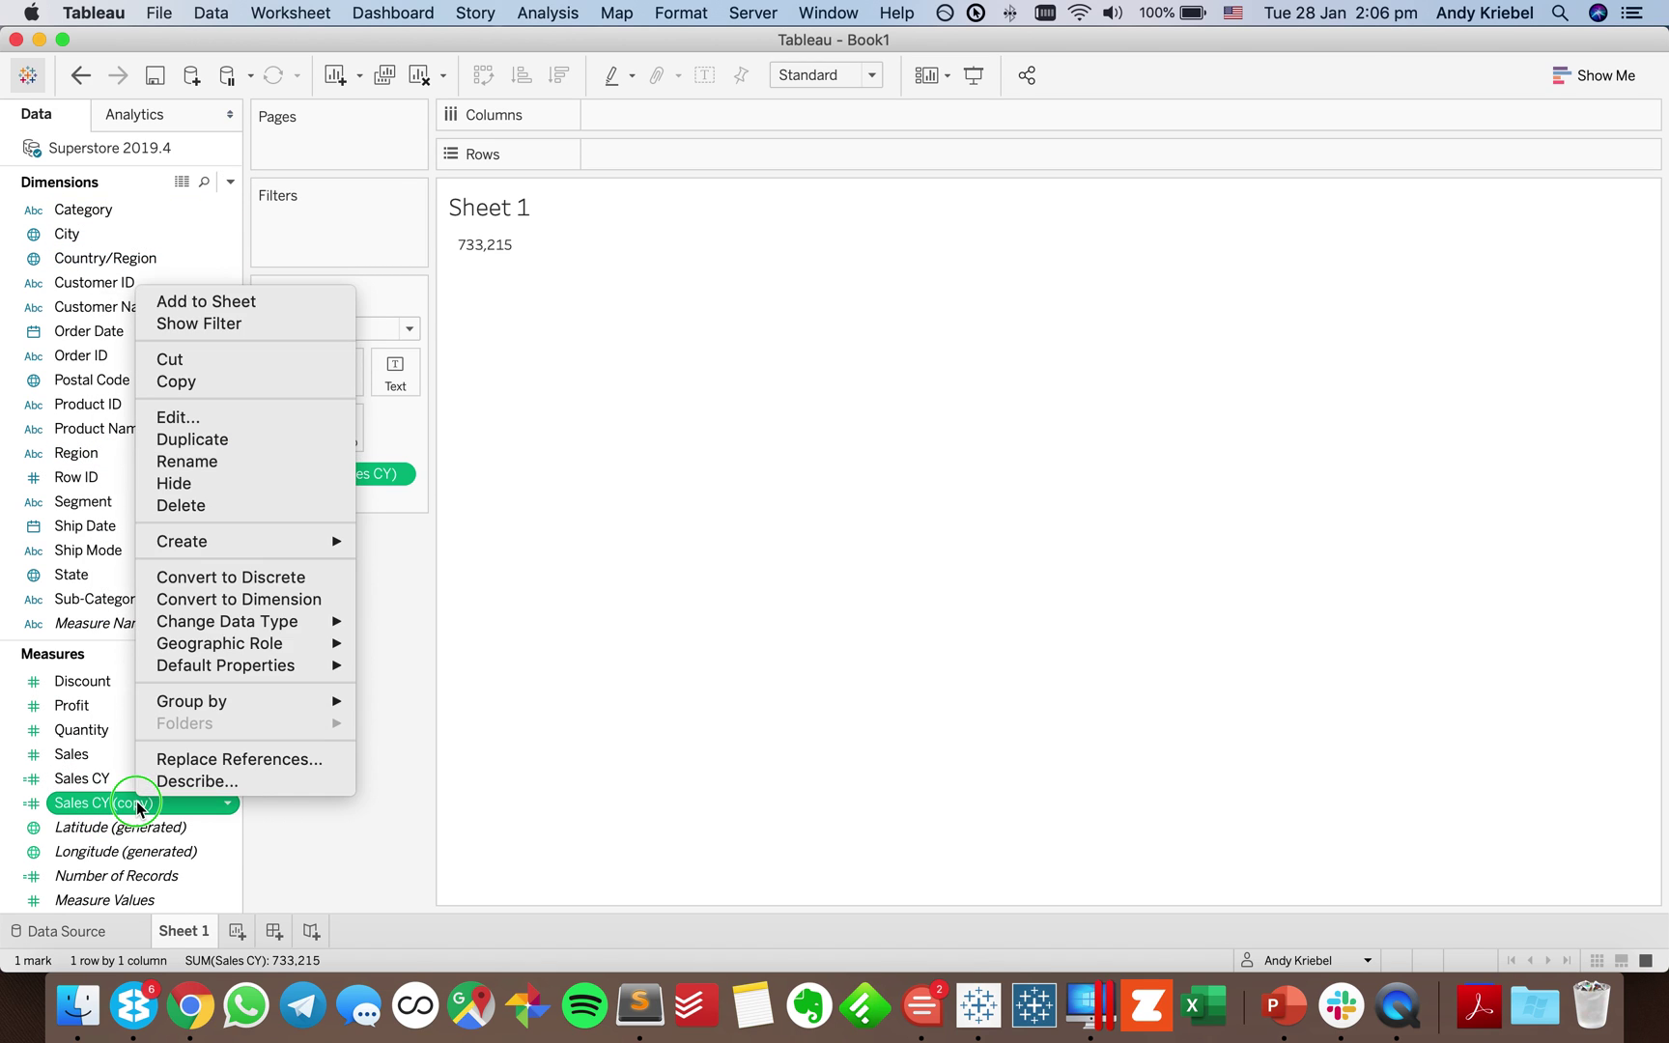
pyautogui.click(205, 418)
pyautogui.click(256, 385)
pyautogui.moveTo(244, 385); pyautogui.dragTo(450, 380)
pyautogui.write('PY')
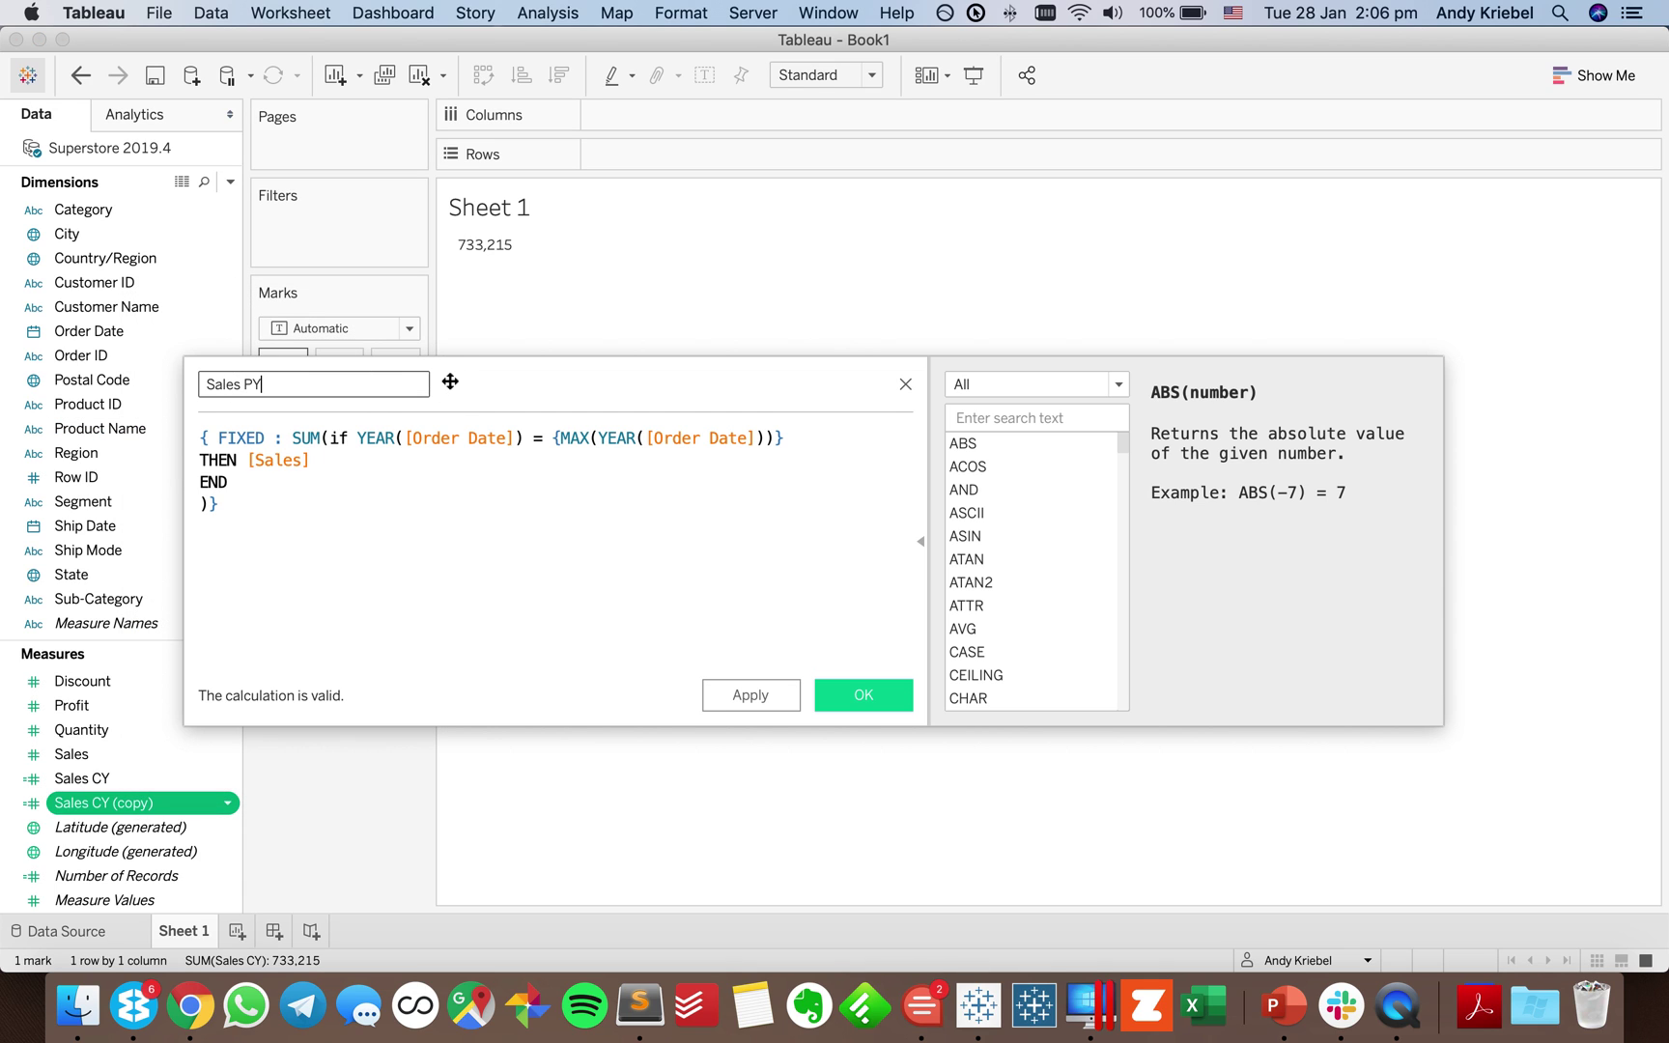
# Append -1 to the maximum-year expression in the Sales PY formula and save the field.
pyautogui.click(326, 439)
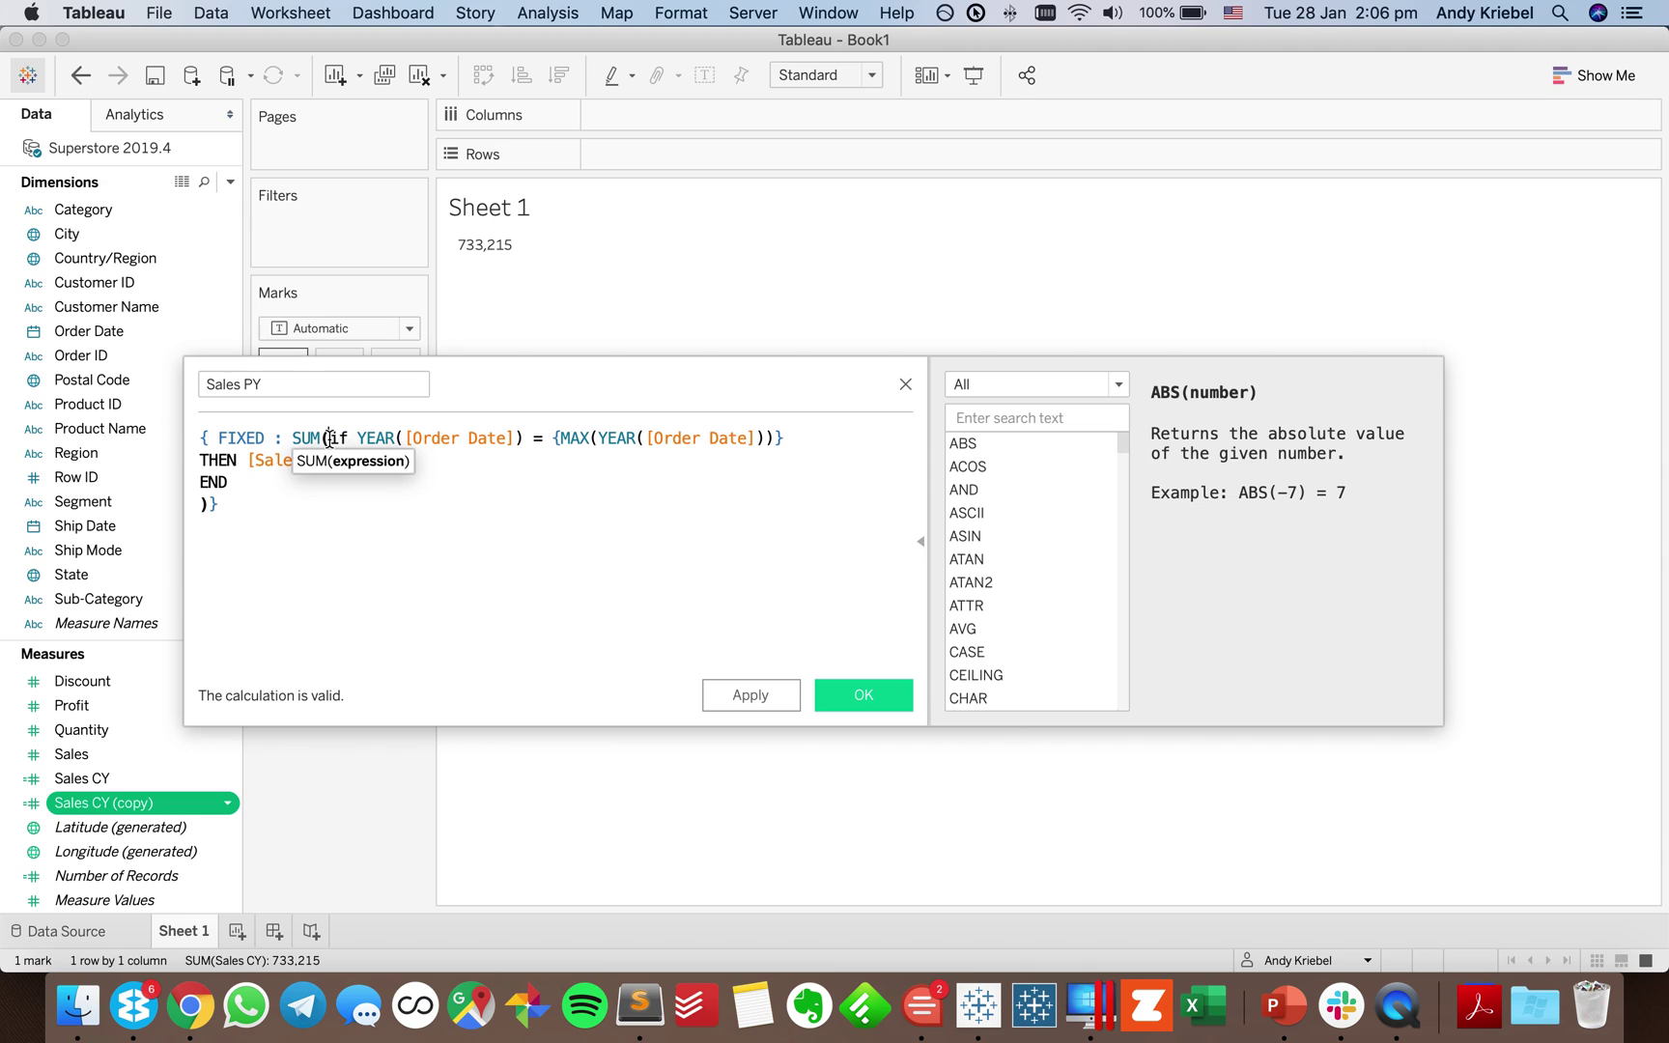
pyautogui.click(784, 438)
pyautogui.write('-1')
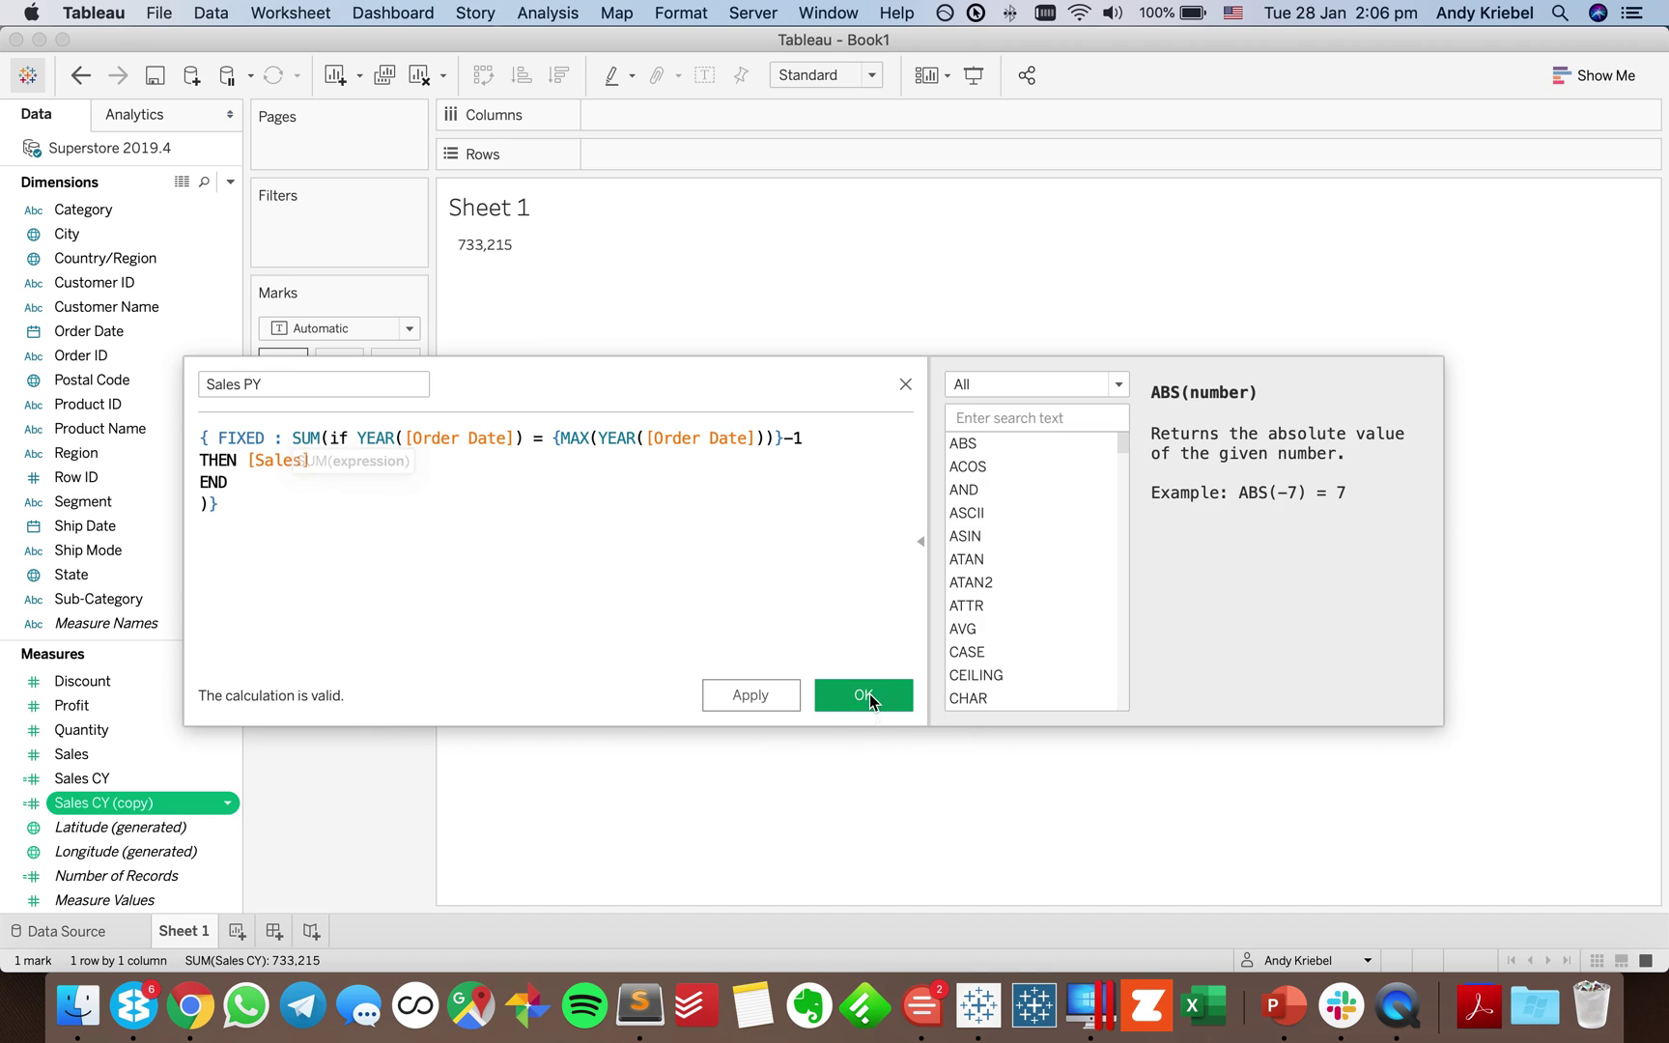
pyautogui.click(869, 694)
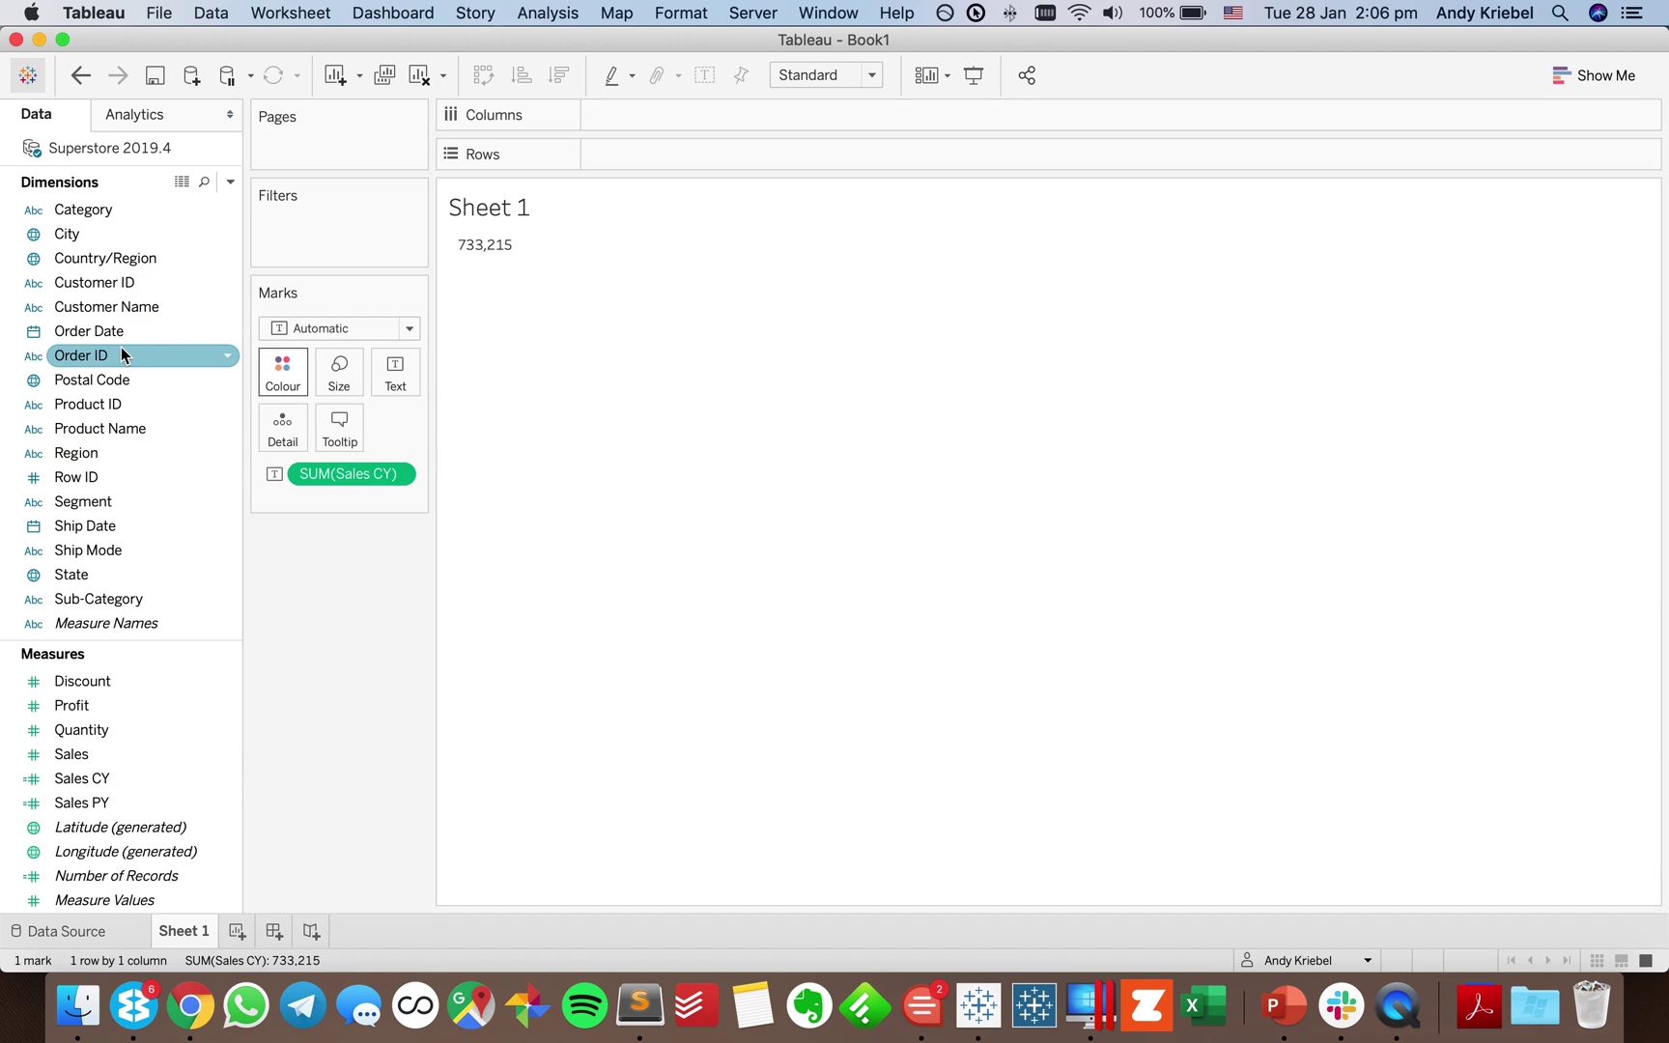
# Add the year of Order Date as columns and place Sales and Sales PY in the table with Sales CY.
pyautogui.moveTo(125, 331); pyautogui.dragTo(656, 120)
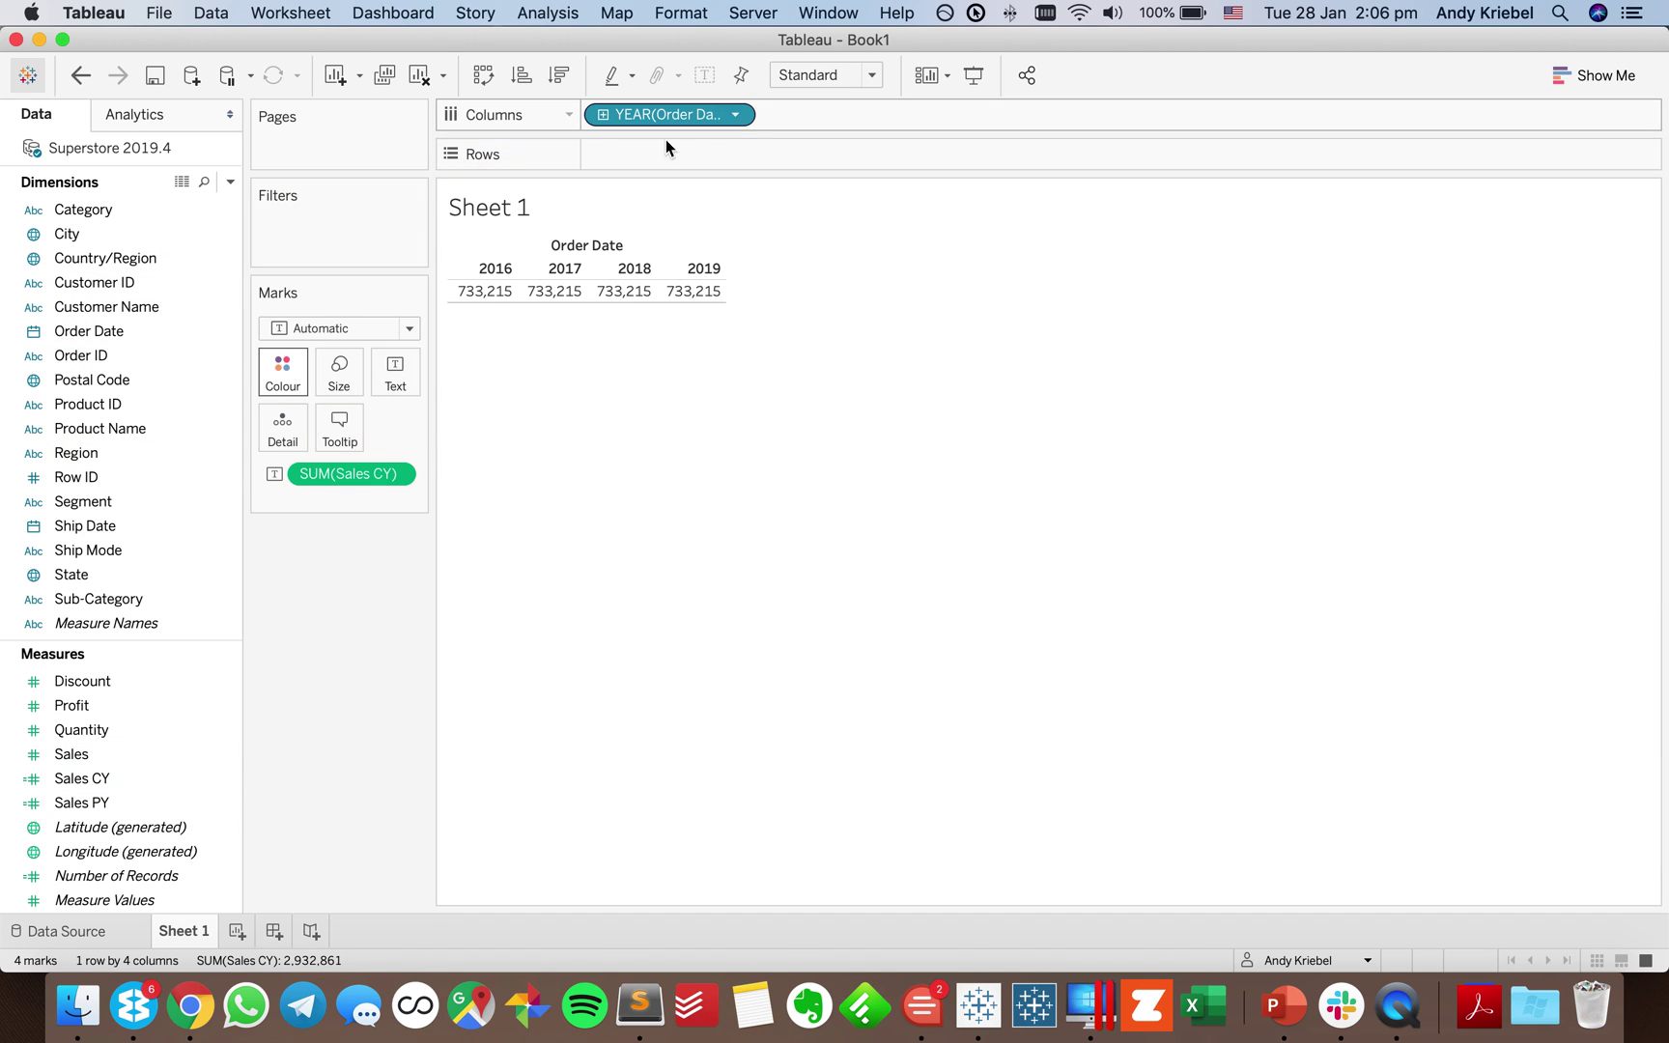
pyautogui.moveTo(71, 753); pyautogui.dragTo(573, 286)
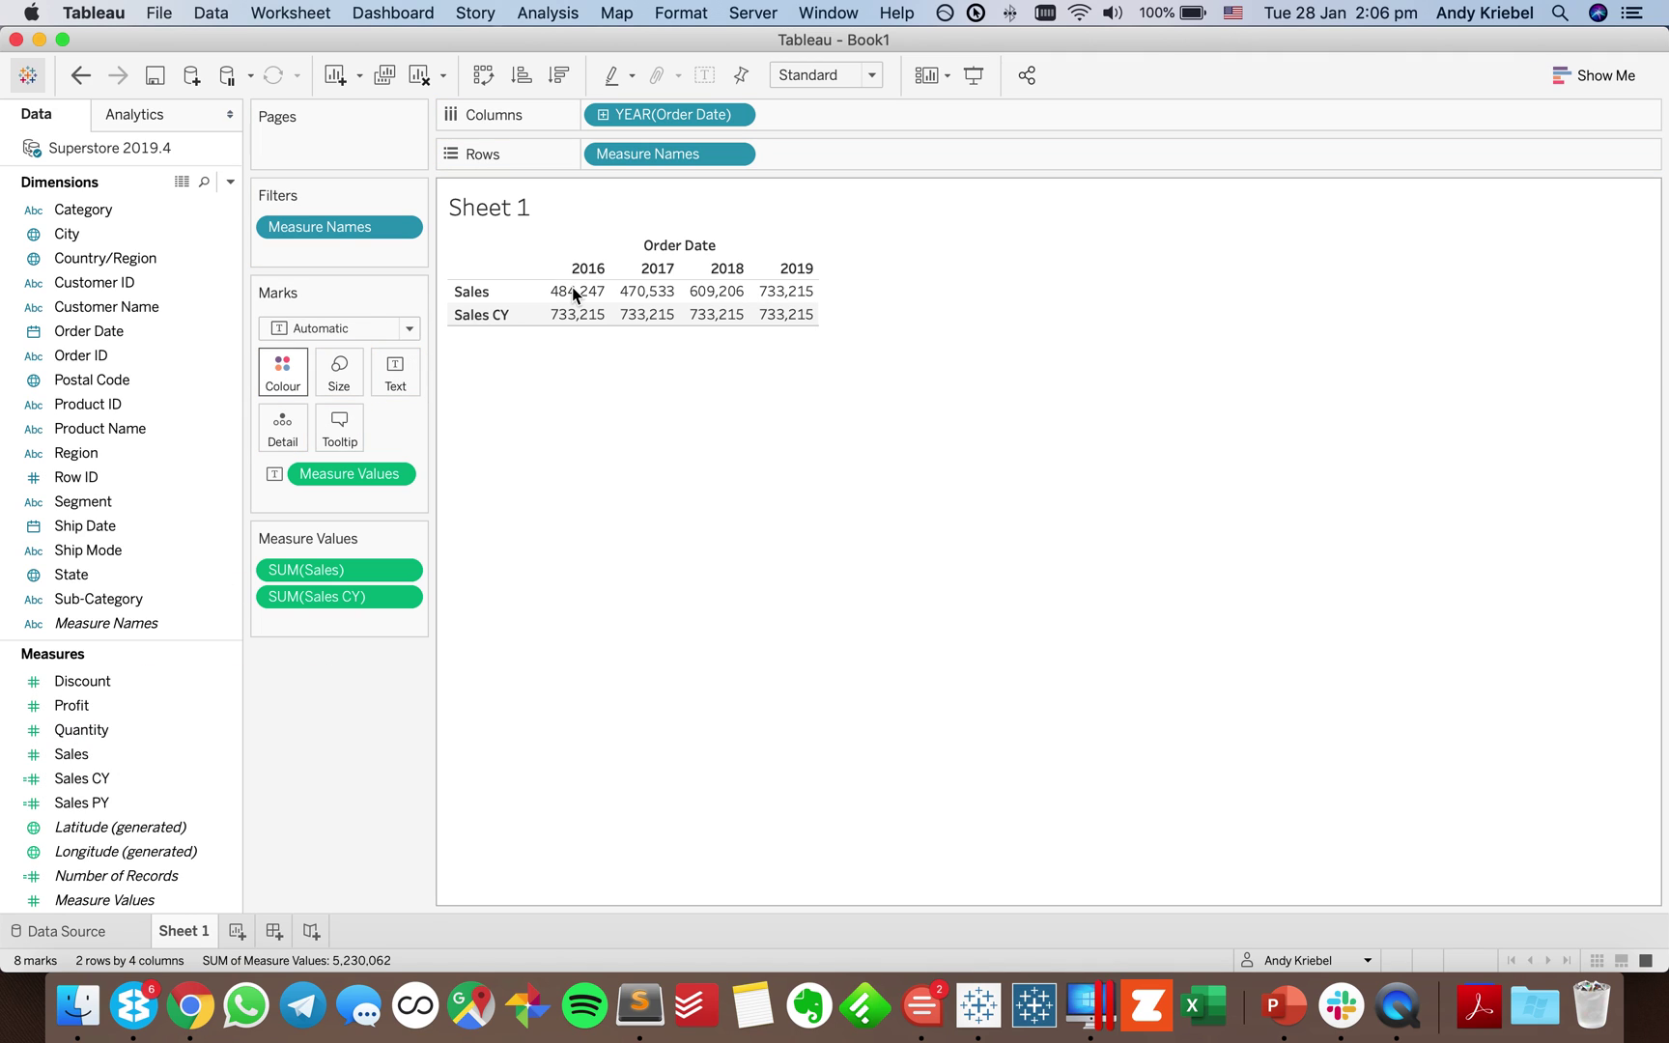
pyautogui.click(699, 295)
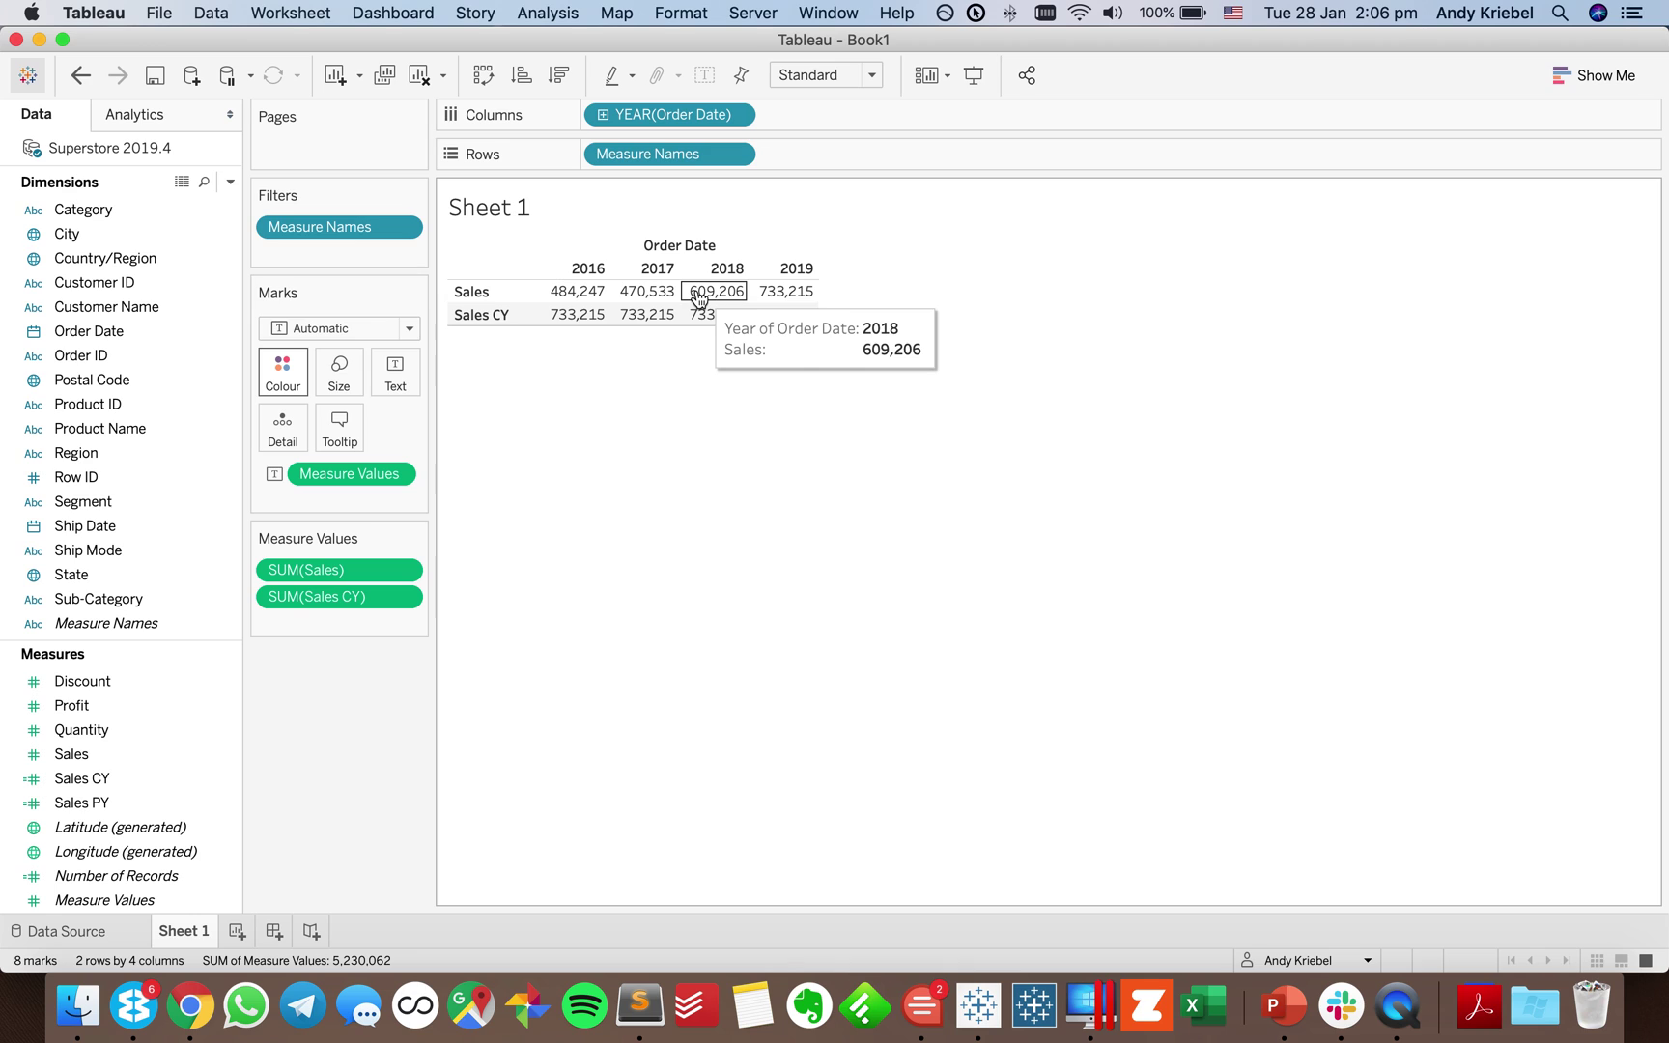
pyautogui.click(699, 295)
pyautogui.click(119, 769)
pyautogui.moveTo(118, 770); pyautogui.dragTo(309, 621)
pyautogui.click(86, 803)
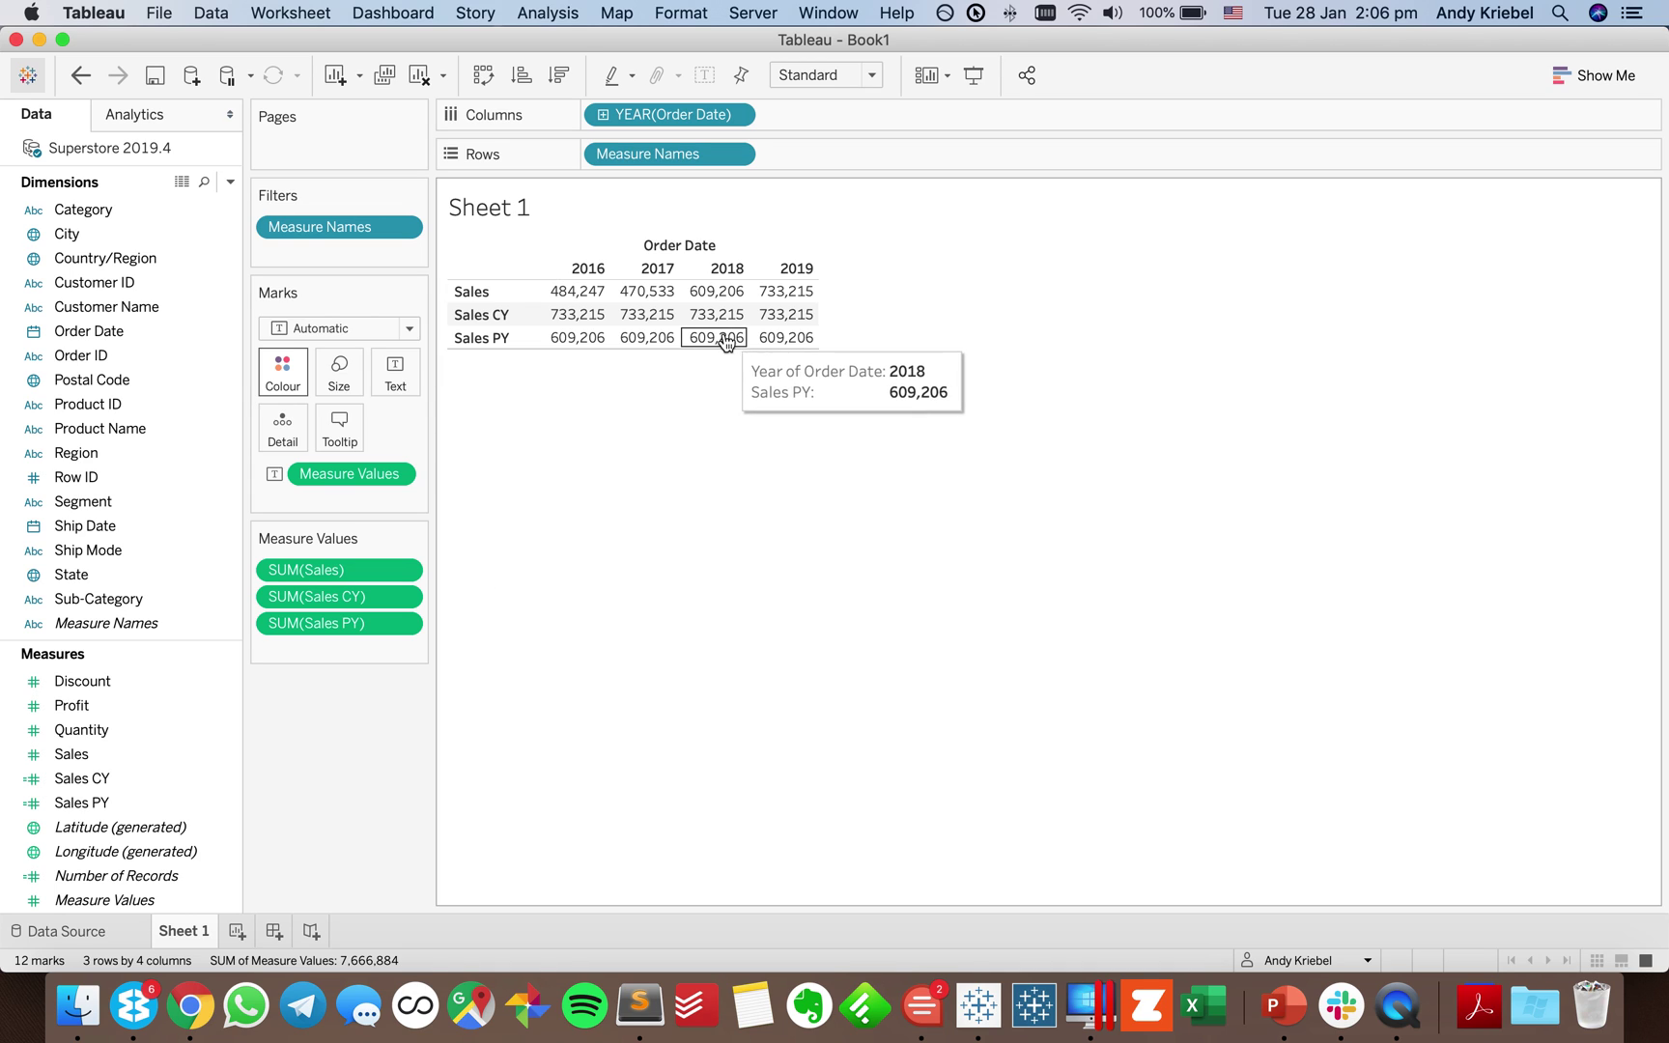
# Take the Order Date year and Sales out of the table, keeping Sales CY and Sales PY.
pyautogui.moveTo(674, 116); pyautogui.dragTo(649, 54)
pyautogui.moveTo(350, 568); pyautogui.dragTo(343, 752)
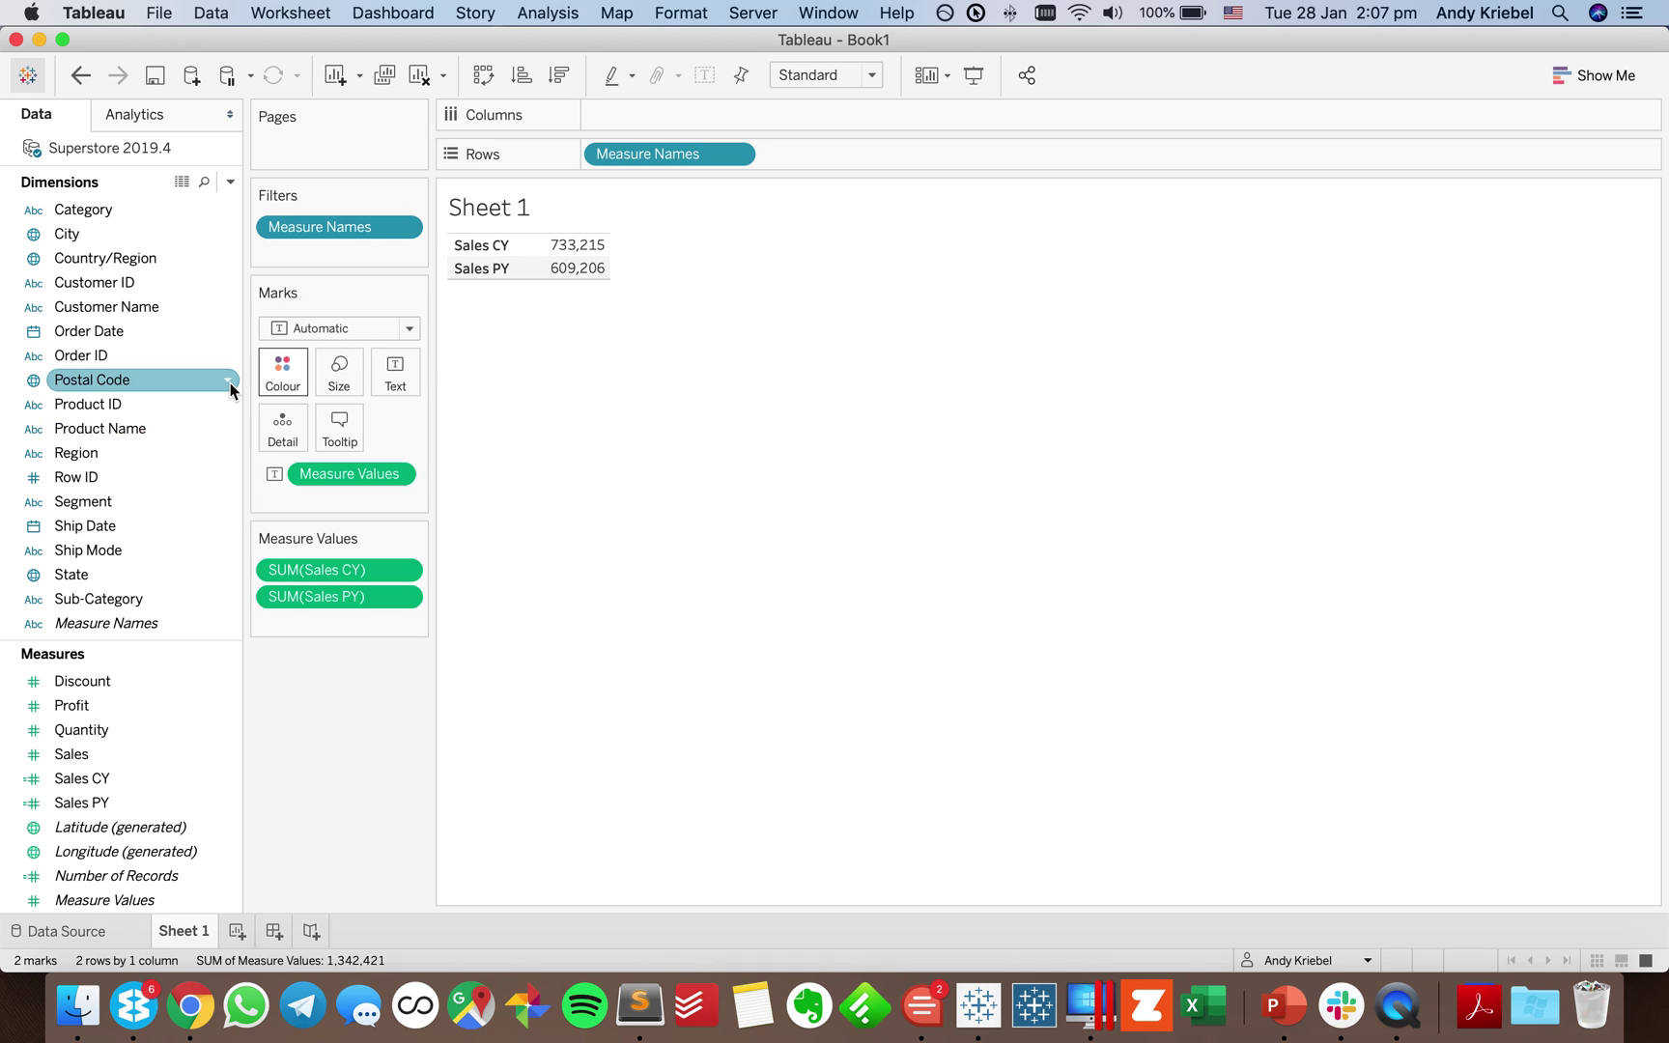
# Create a calculated field named % Chg, shift its editor clear of the measure values, and collapse the function reference.
pyautogui.click(230, 182)
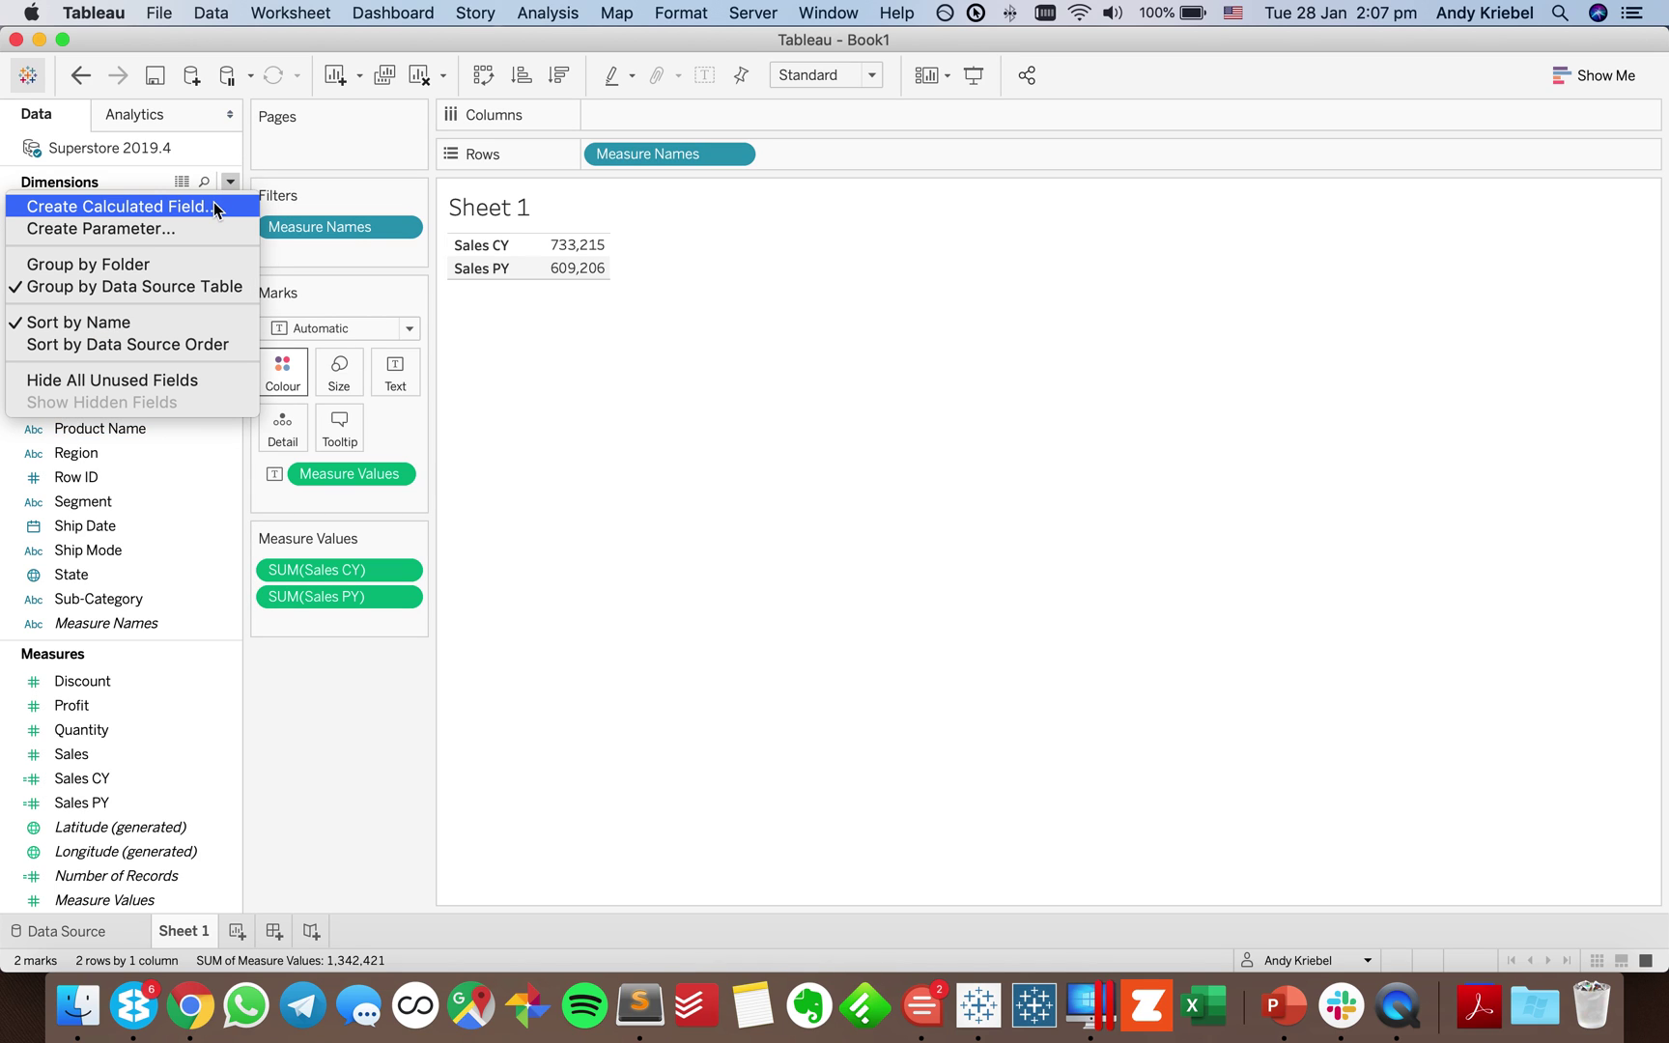
pyautogui.click(214, 206)
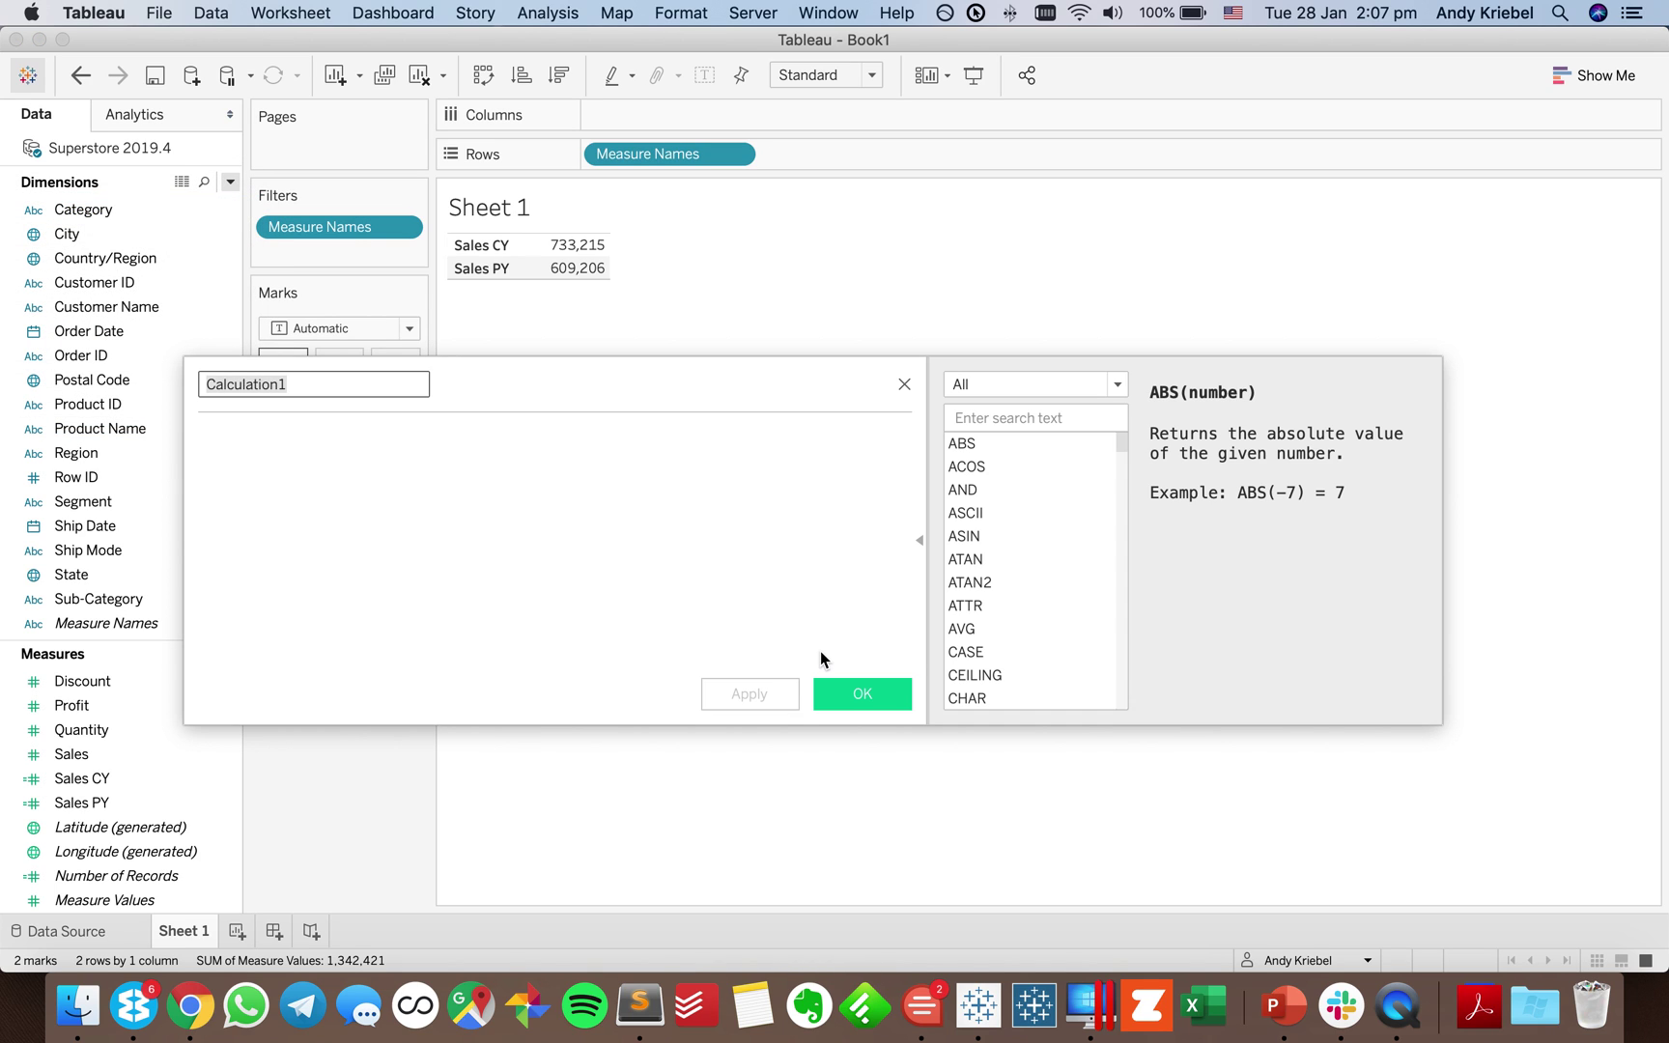
pyautogui.write('% Chag')
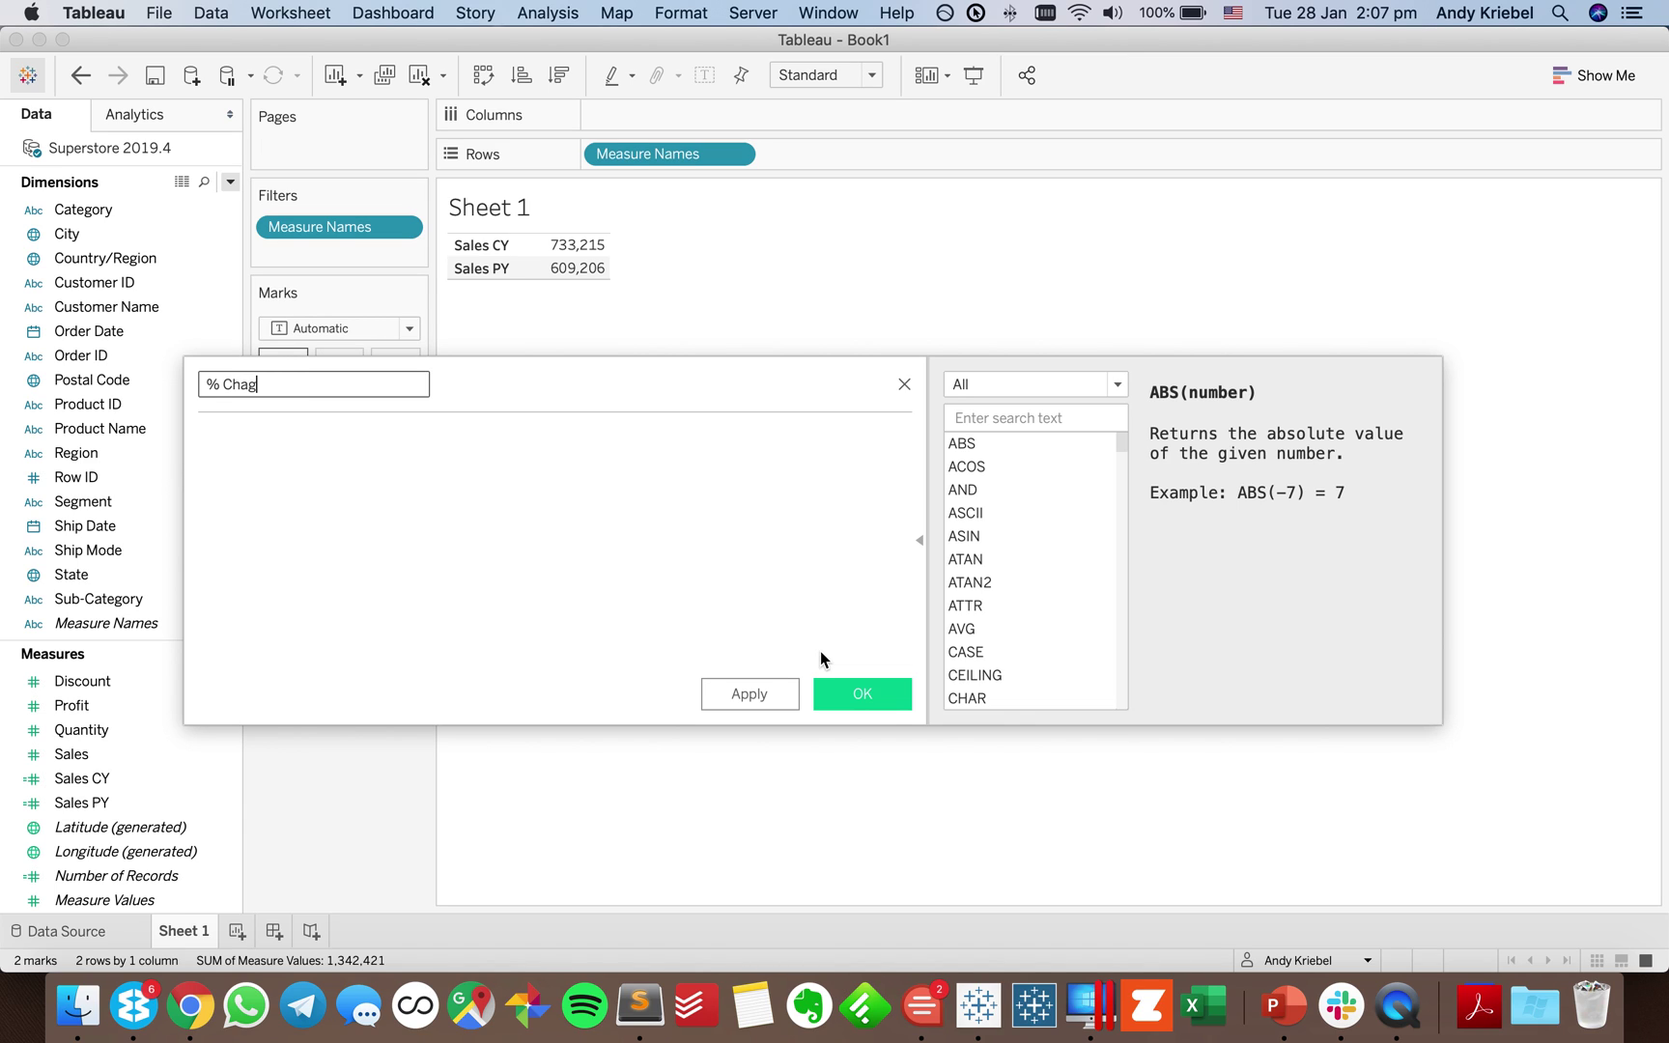
pyautogui.press('BackSpace')
pyautogui.press('BackSpace')
pyautogui.write('g')
pyautogui.click(645, 548)
pyautogui.moveTo(747, 387); pyautogui.dragTo(1022, 370)
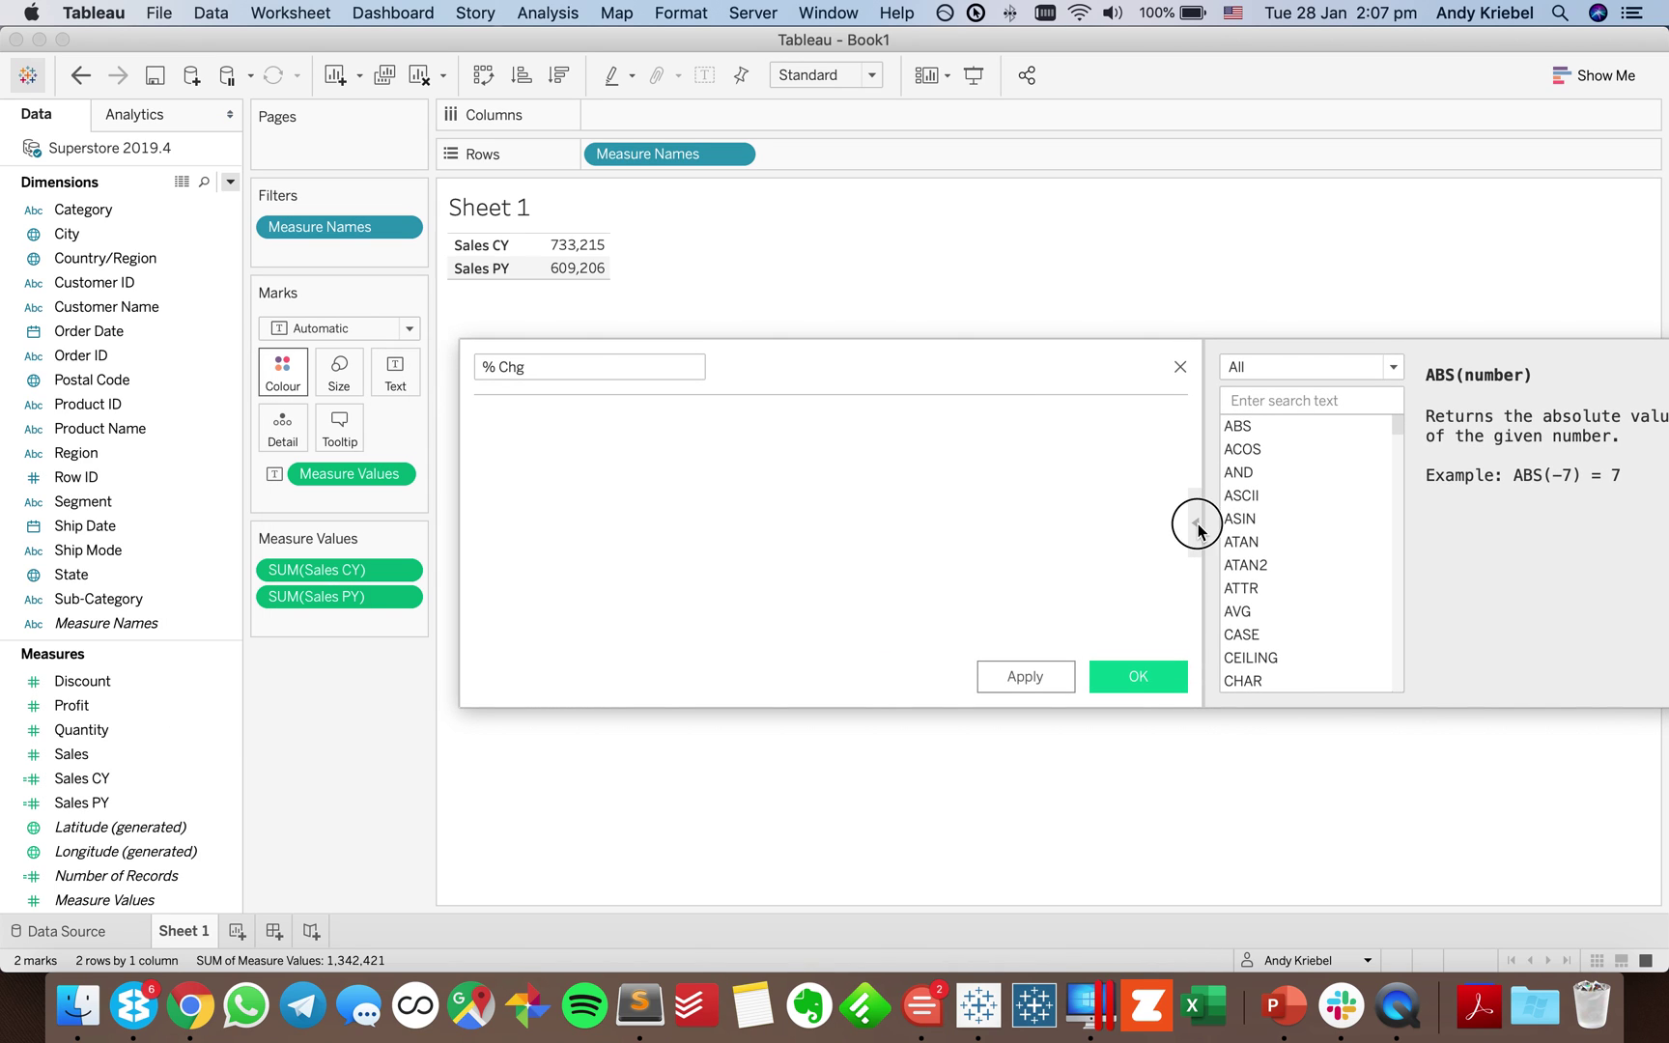
pyautogui.click(1196, 523)
# Define % Chg as ( SUM([Sales CY])-SUM([Sales PY]) ) / SUM([Sales PY]) and save the field.
pyautogui.moveTo(340, 575); pyautogui.dragTo(591, 552)
pyautogui.write('-')
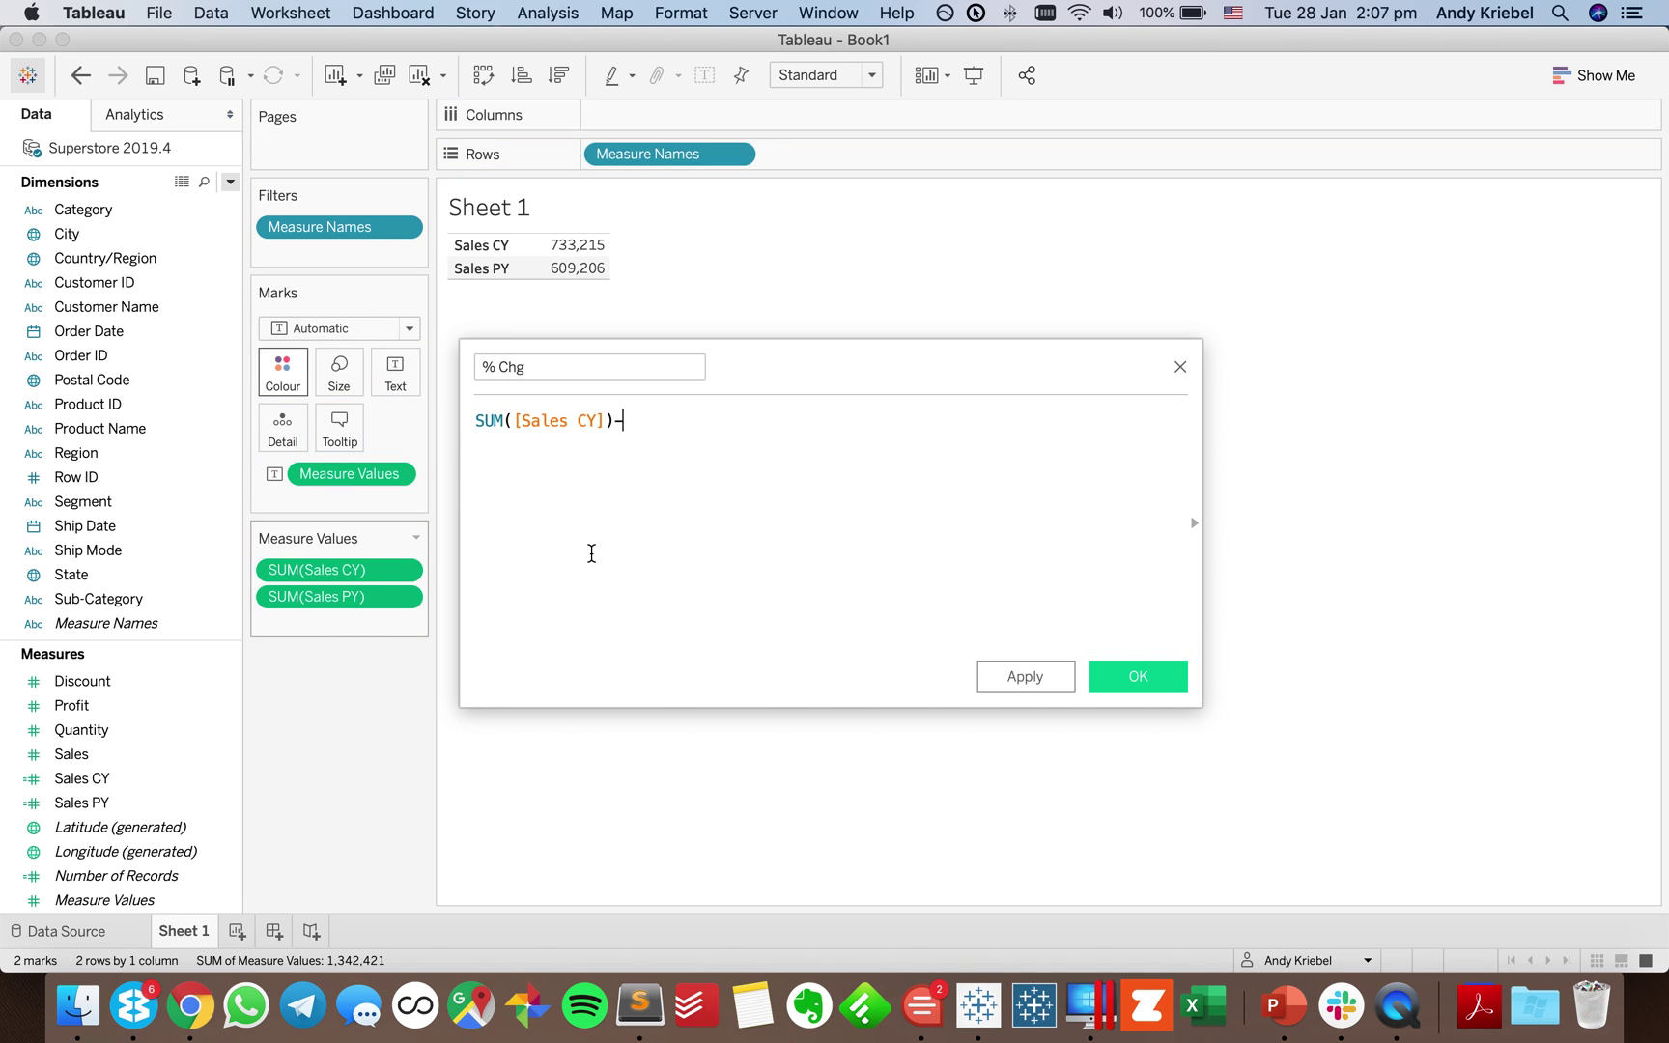
pyautogui.moveTo(347, 597); pyautogui.dragTo(763, 556)
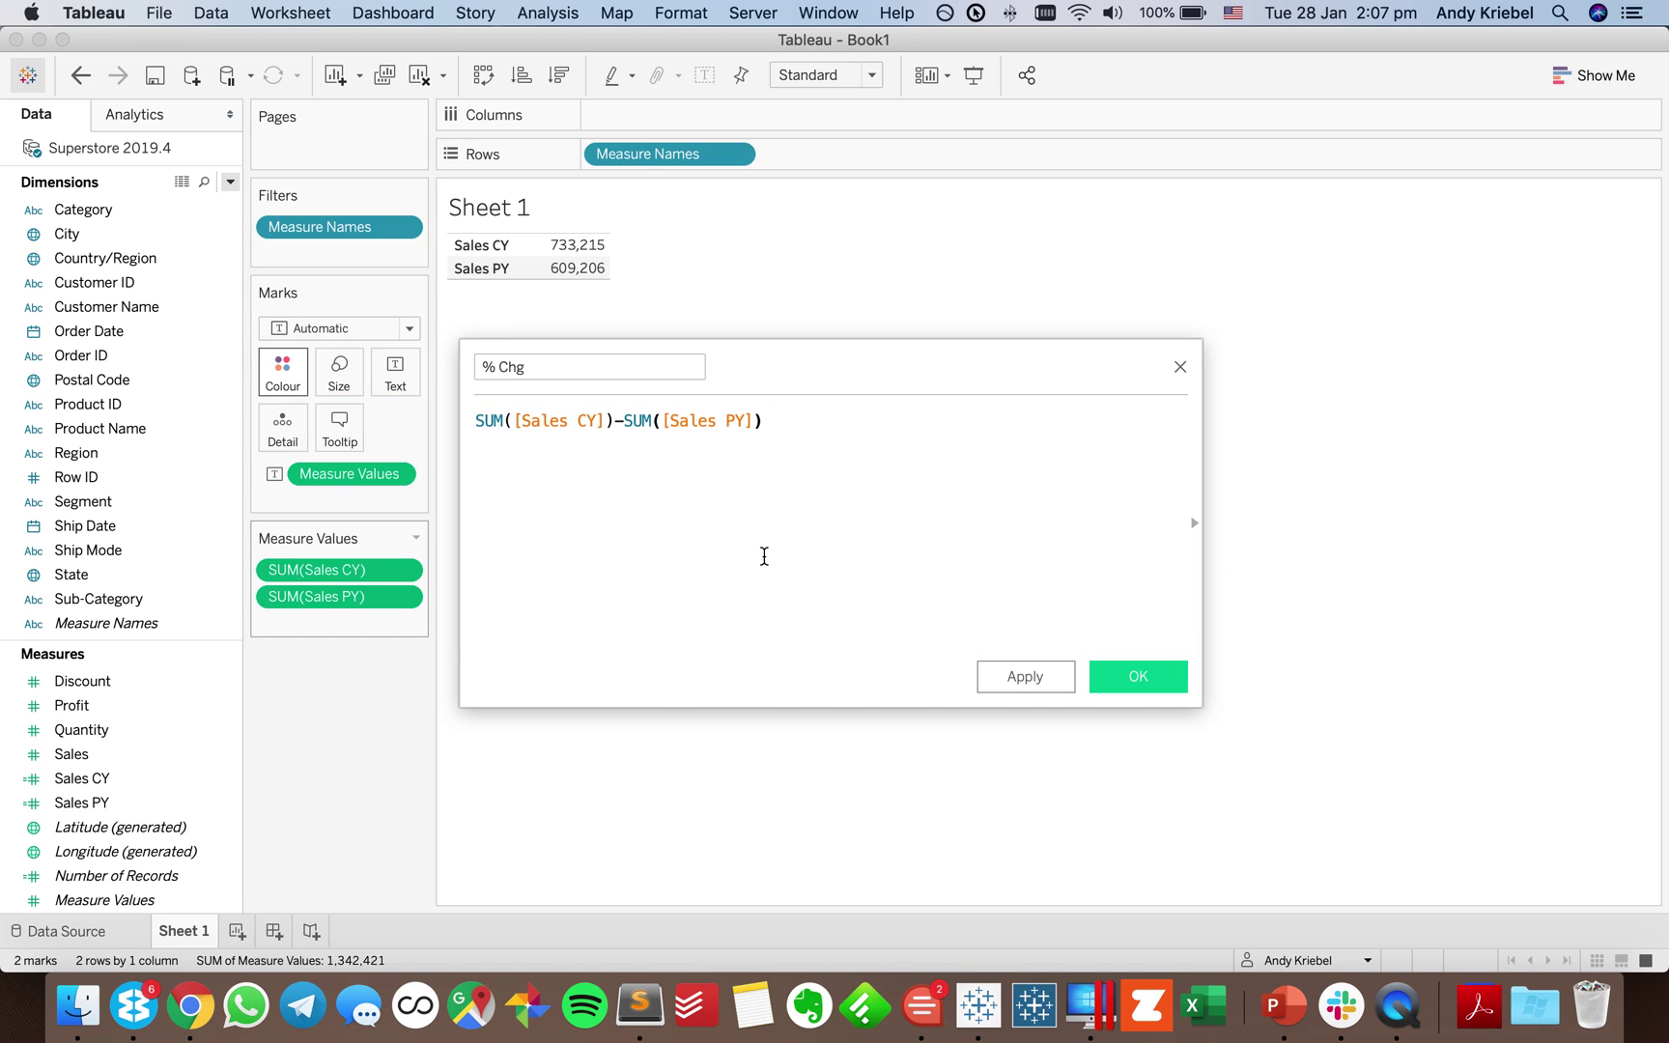
pyautogui.write(')')
pyautogui.press('super+Left')
pyautogui.write('(')
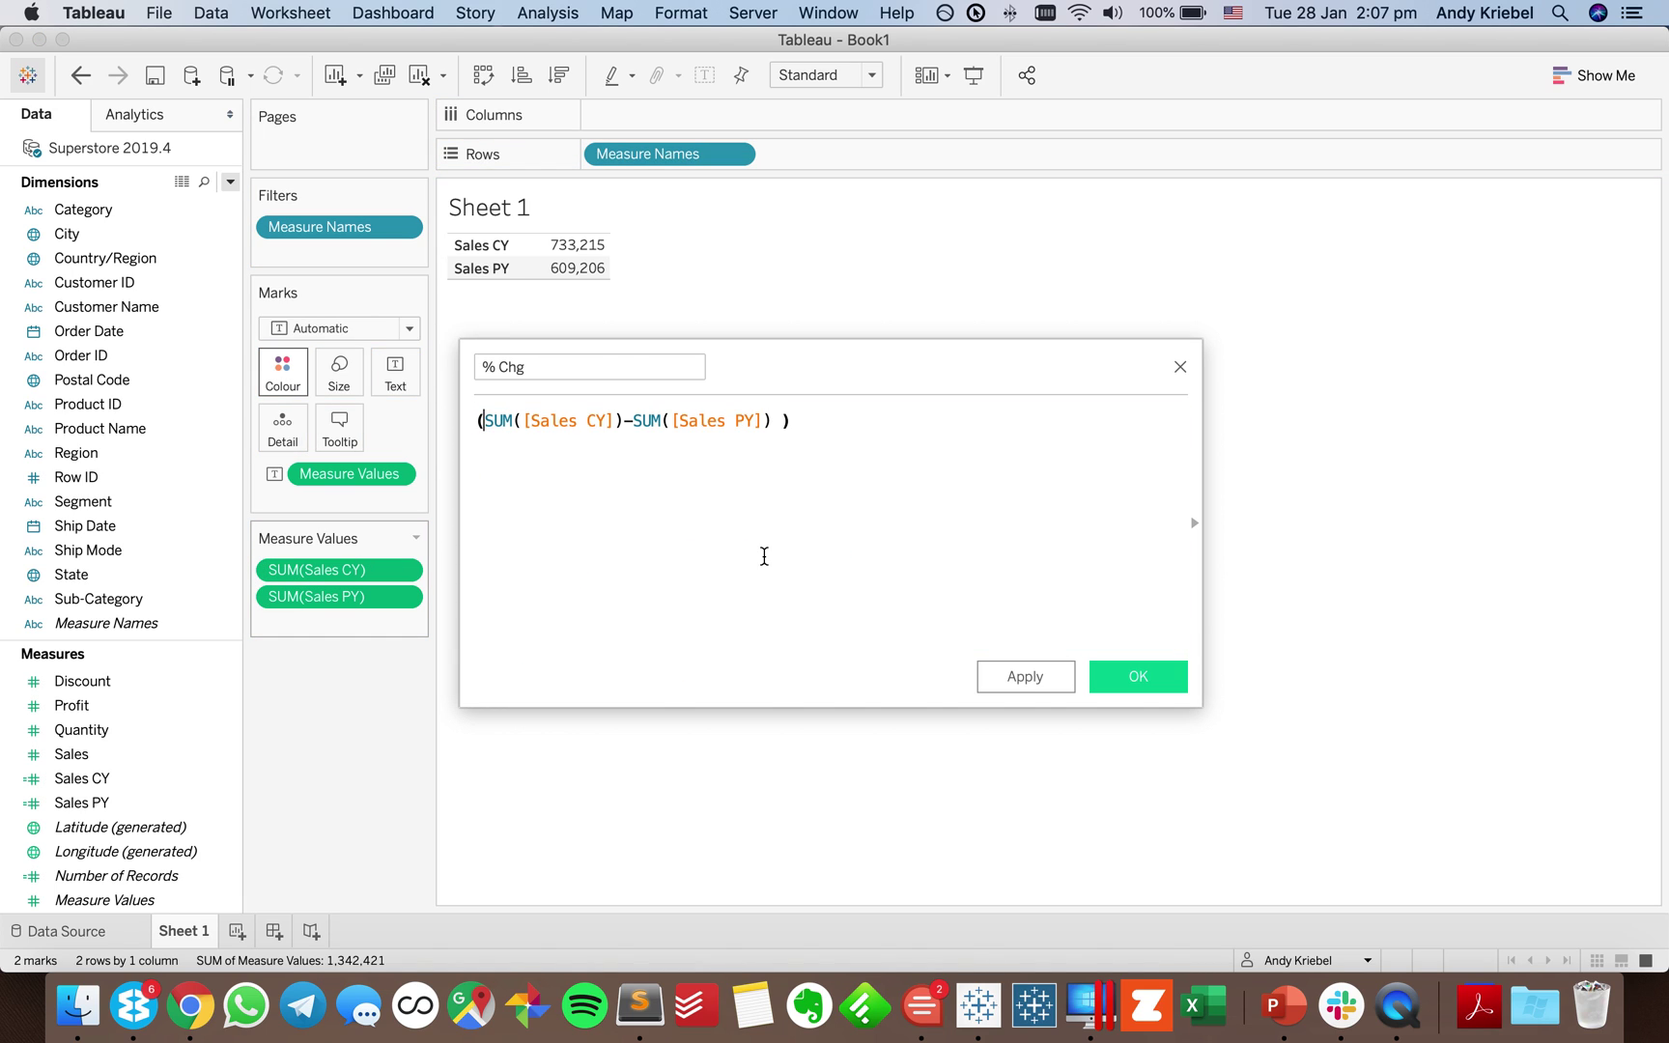
pyautogui.press('super+Right')
pyautogui.press('Return')
pyautogui.write('/')
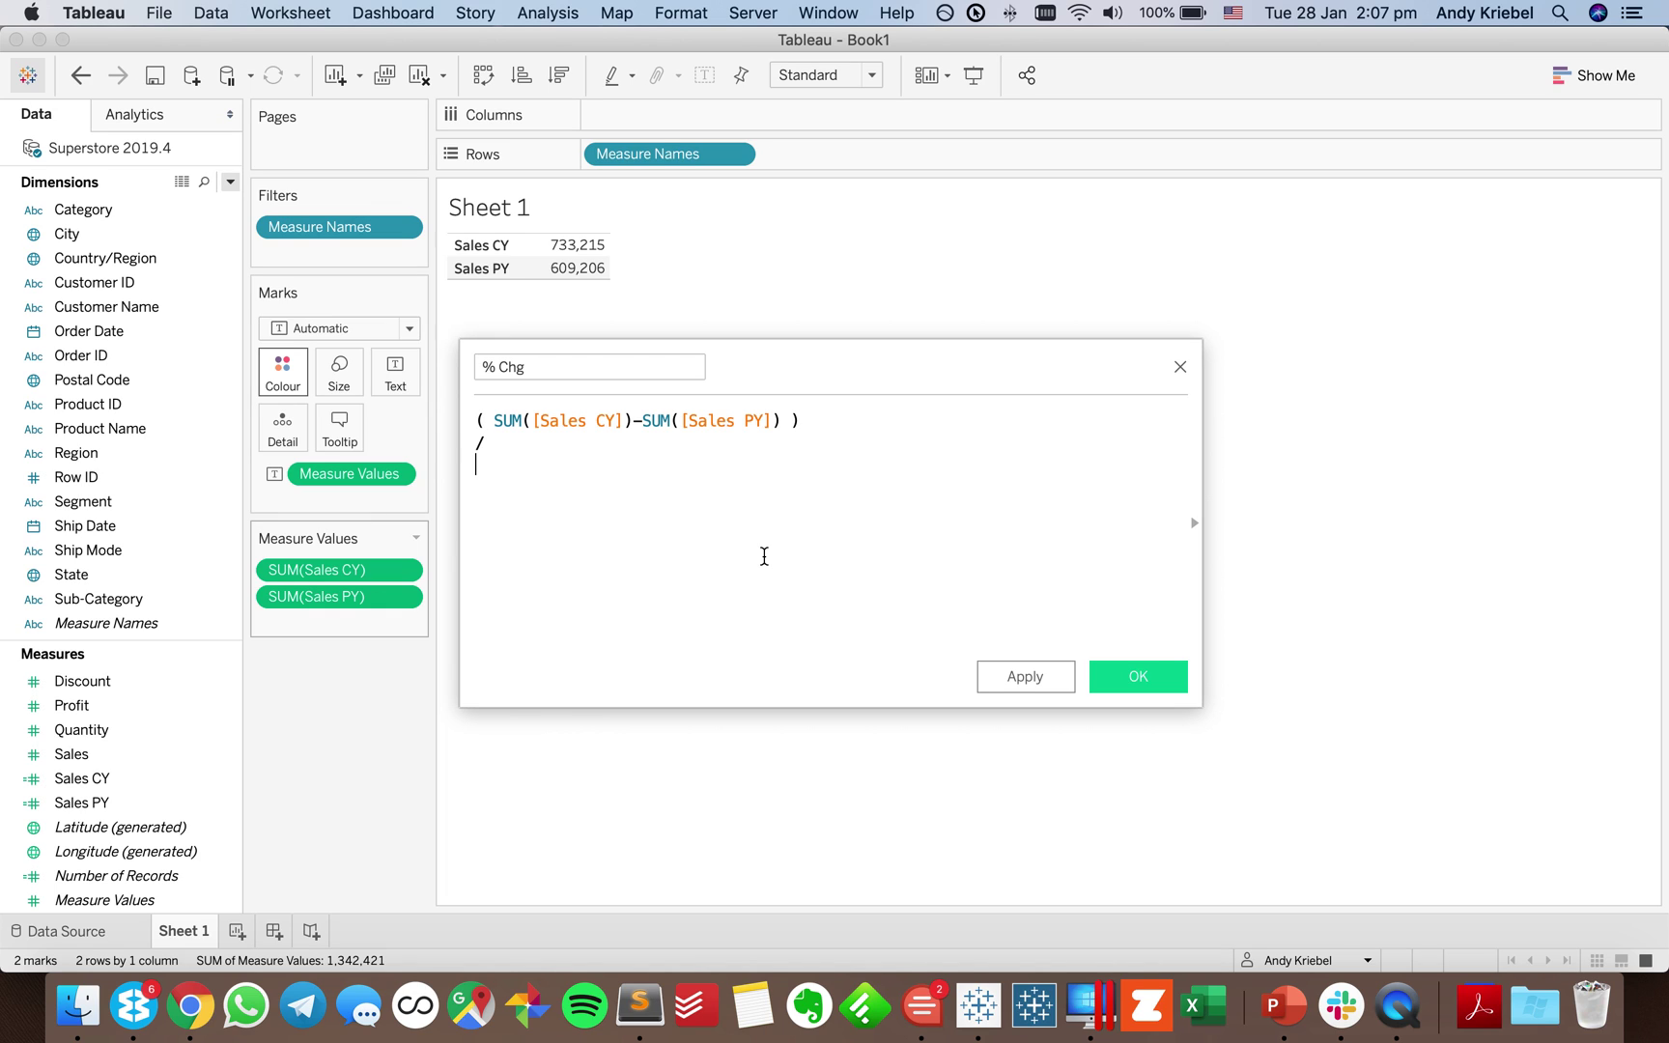
pyautogui.moveTo(354, 597); pyautogui.dragTo(589, 598)
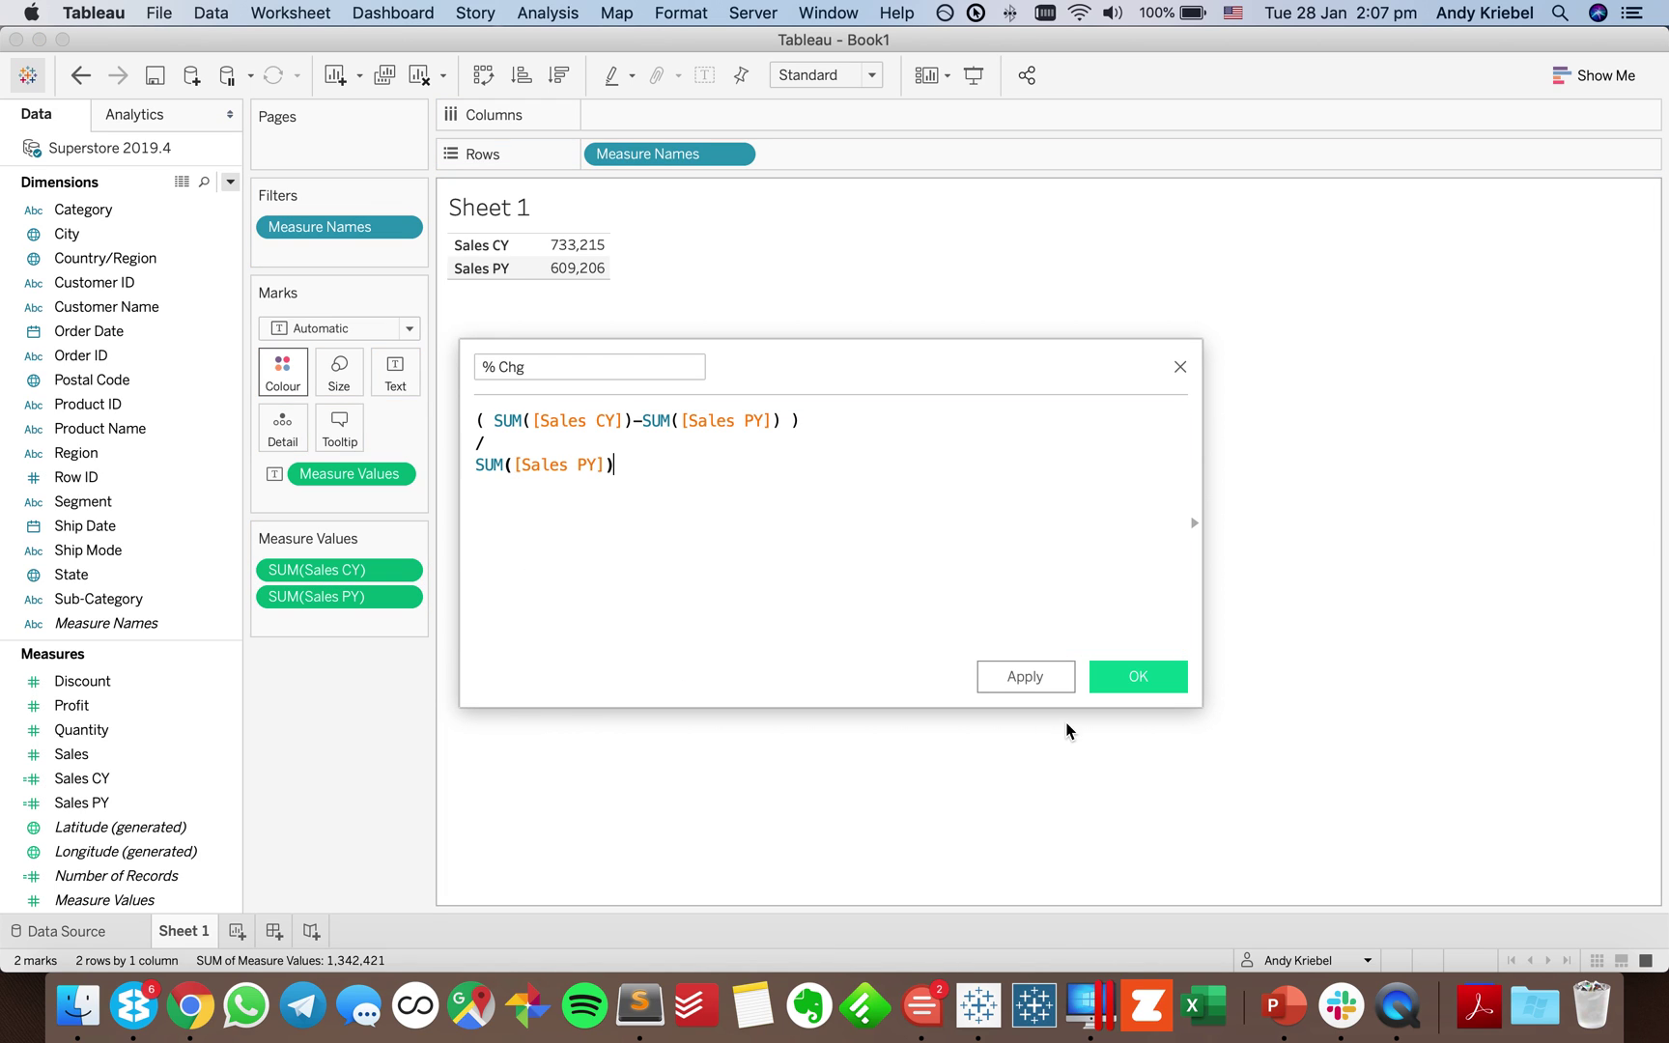
pyautogui.click(1130, 676)
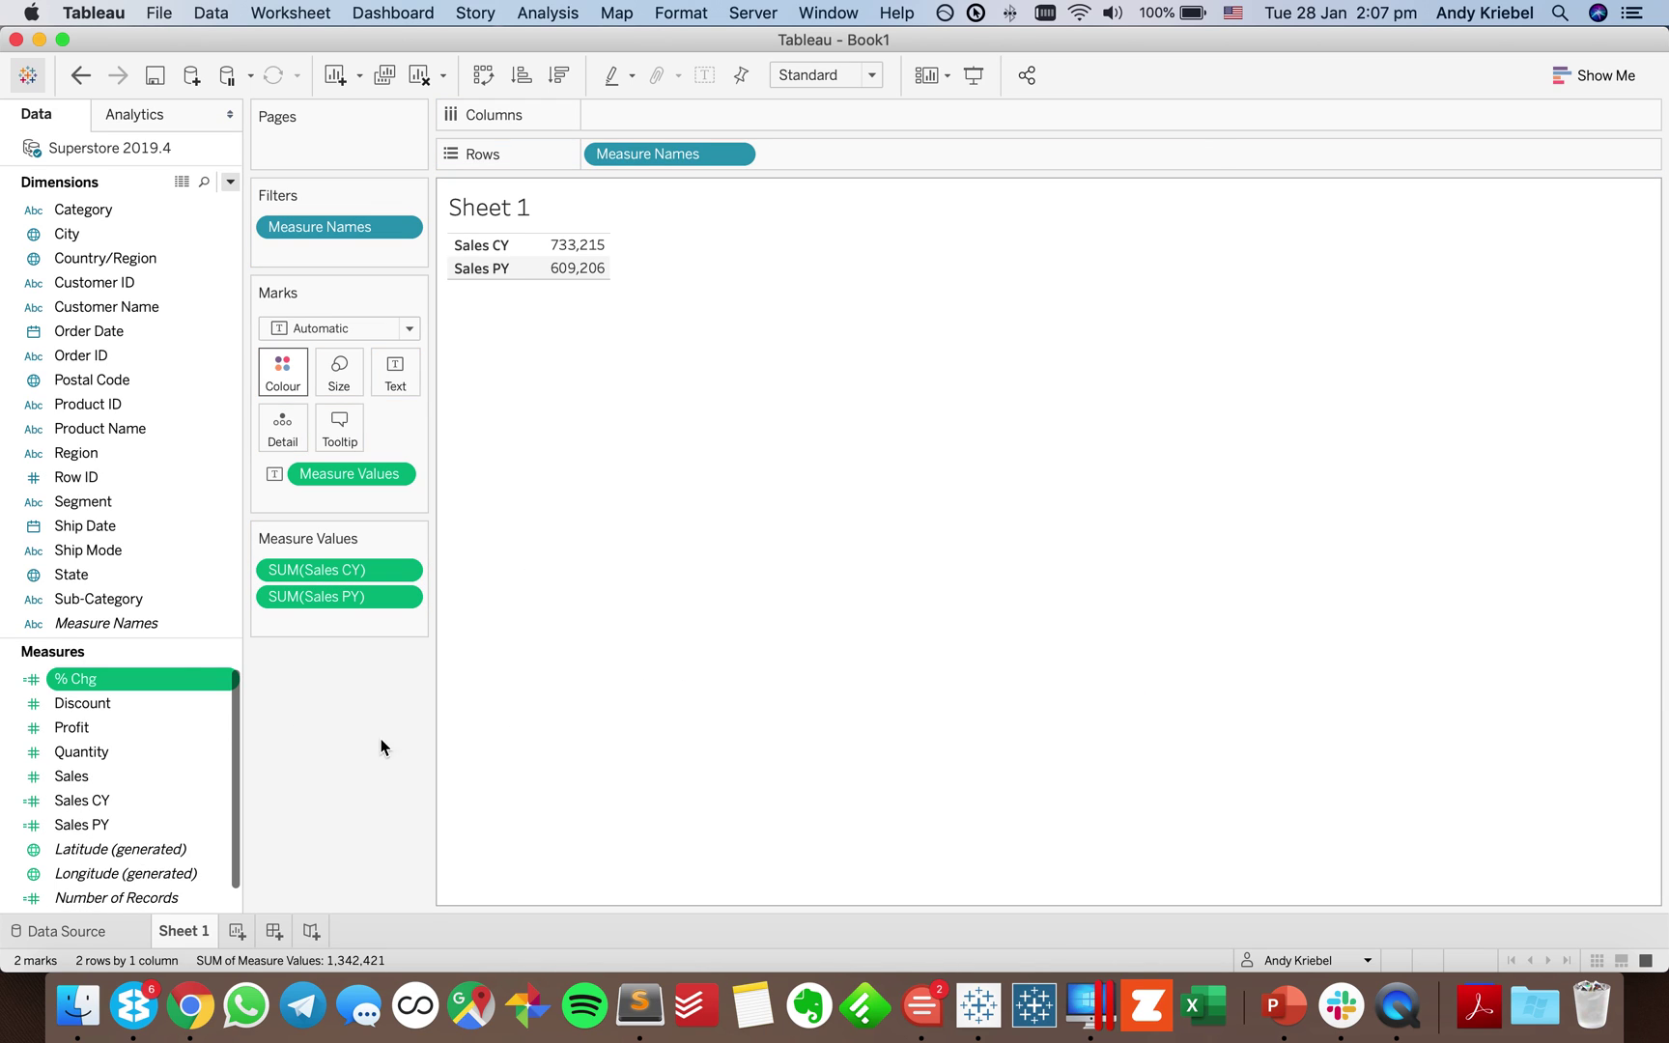
# Set the default number format of % Chg to the custom format +0.0%;-0.0%.
pyautogui.rightClick(175, 679)
pyautogui.moveTo(354, 547)
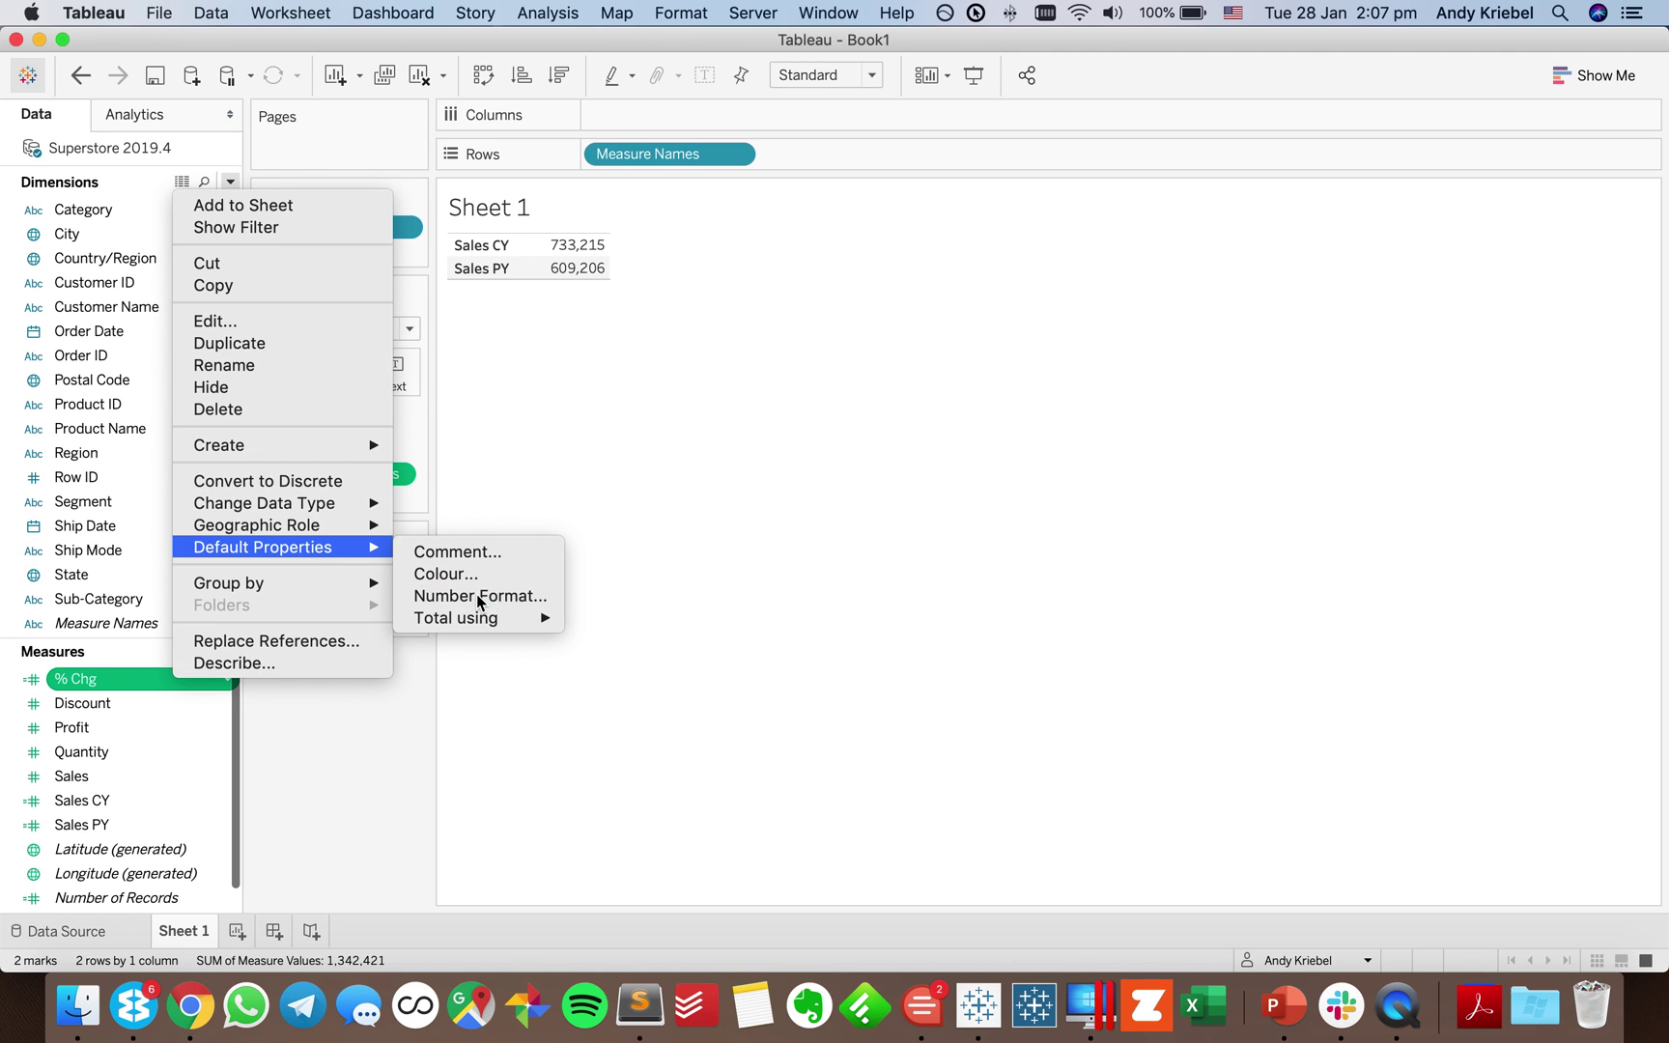
pyautogui.click(477, 595)
pyautogui.click(662, 488)
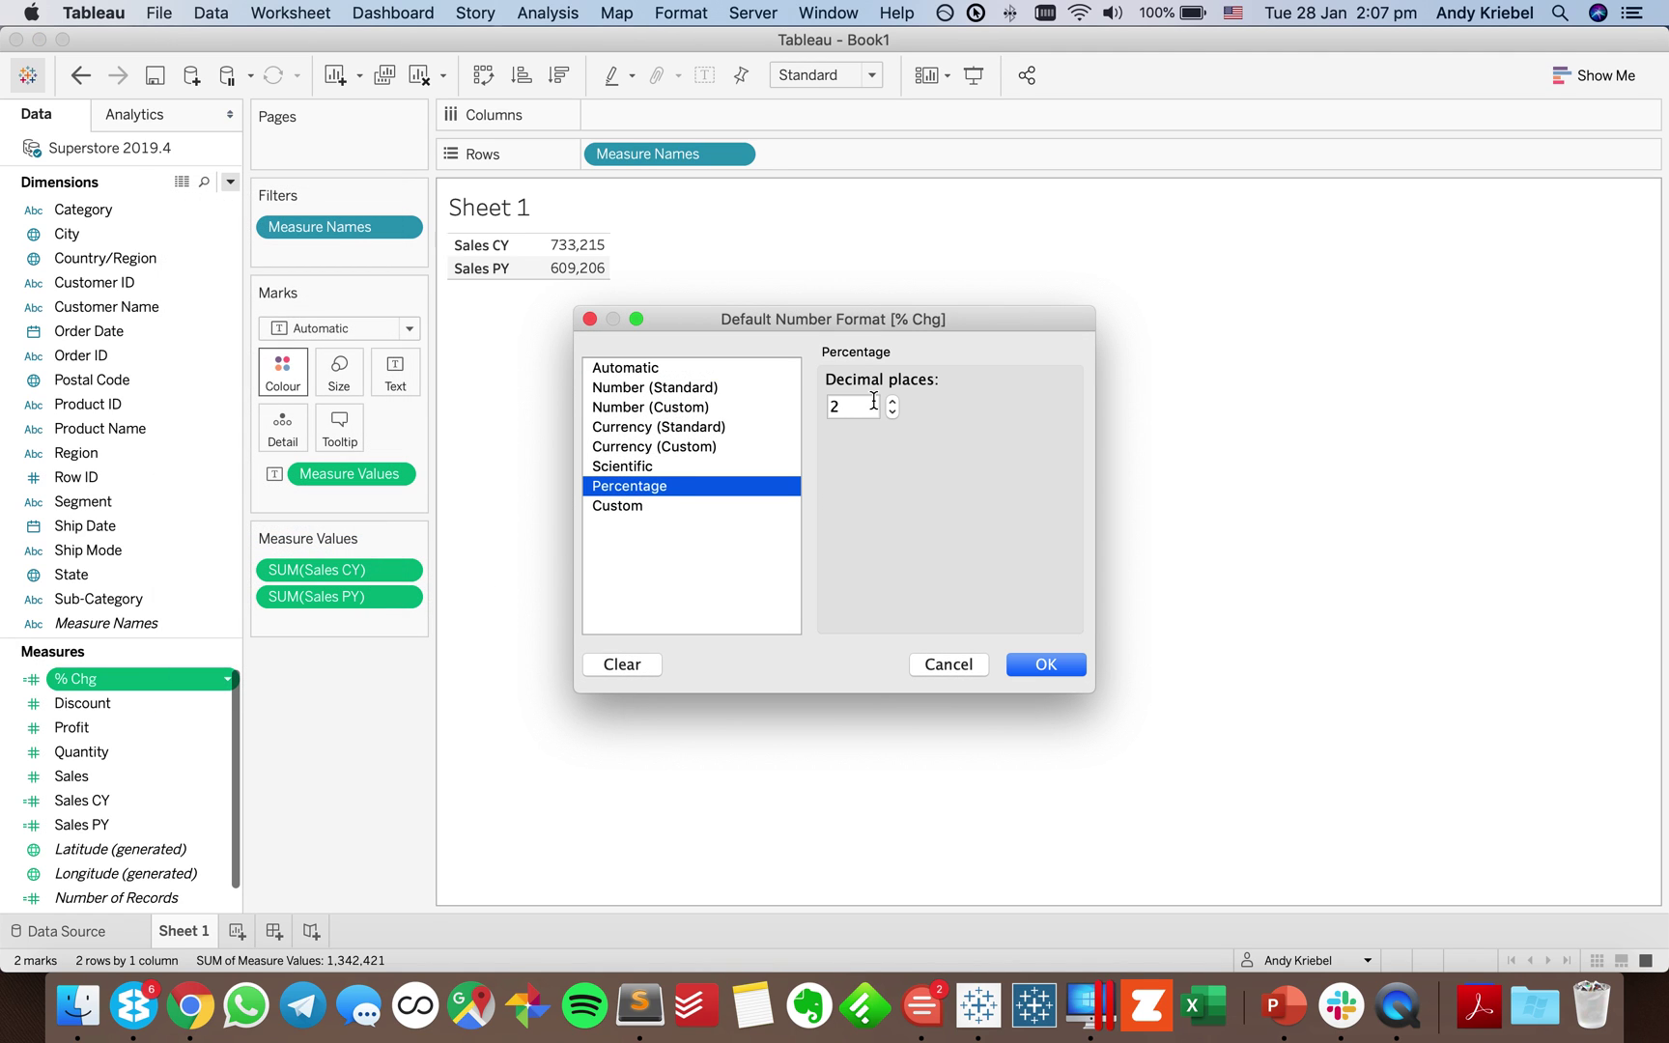
pyautogui.click(892, 412)
pyautogui.click(703, 504)
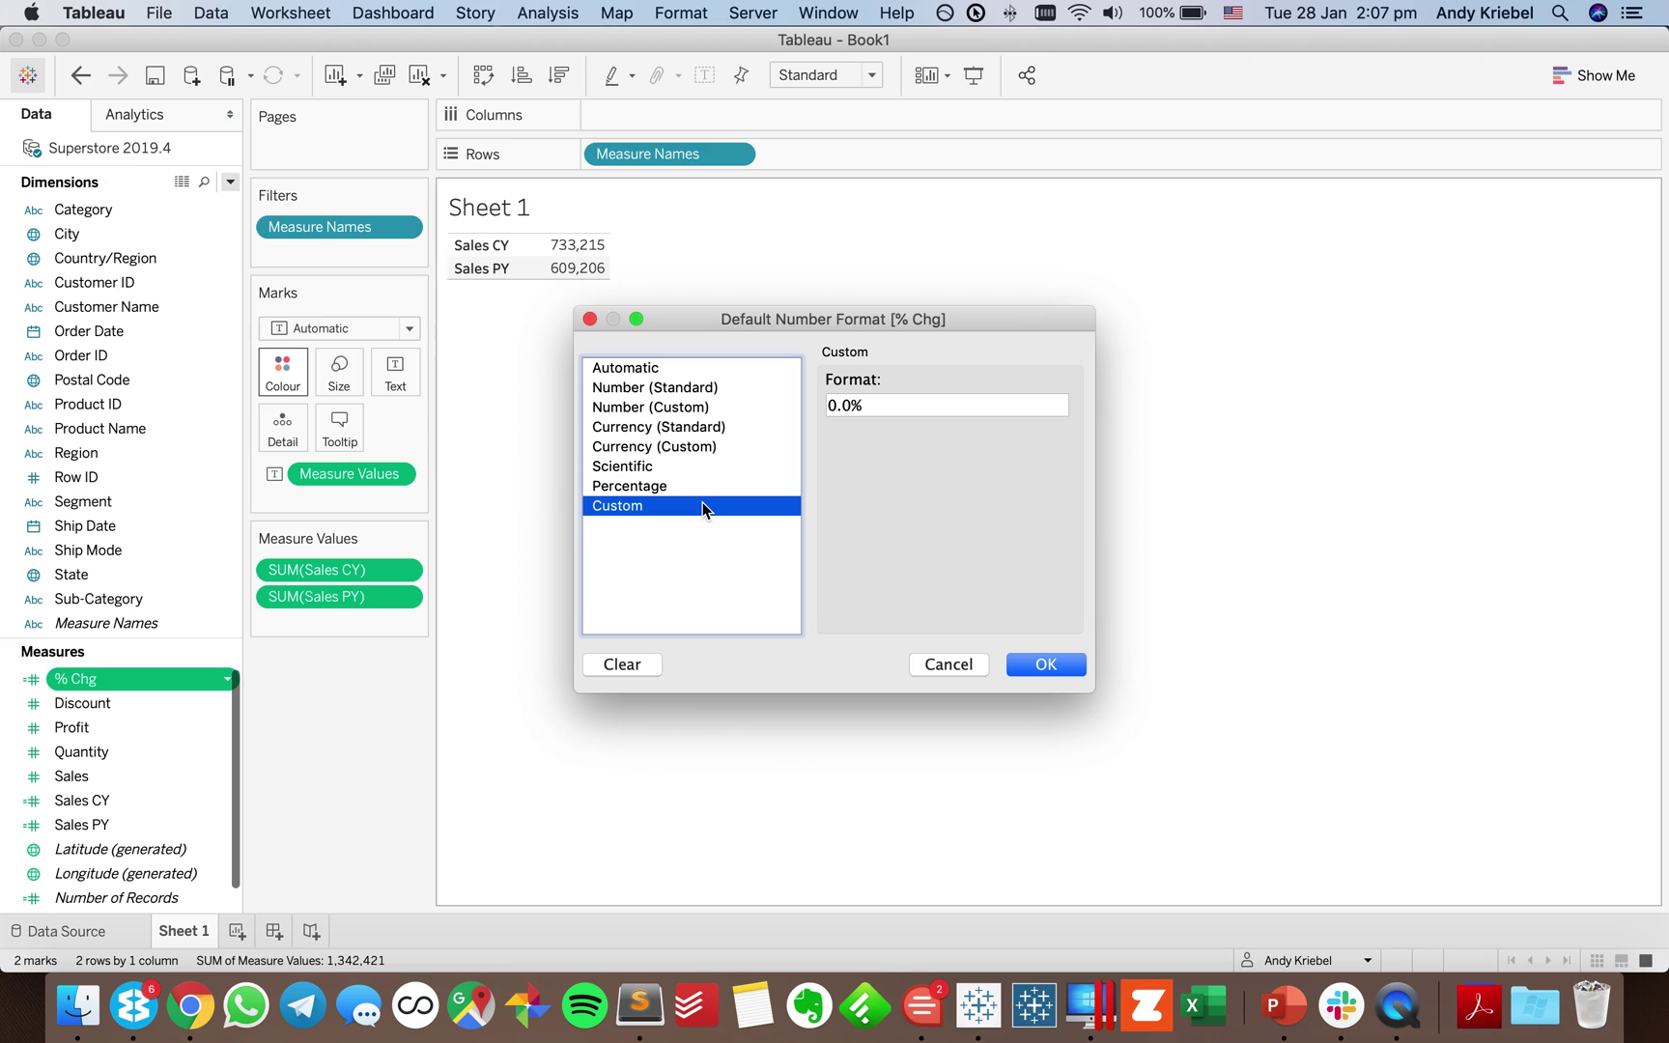
pyautogui.click(833, 406)
pyautogui.write('+0.0%')
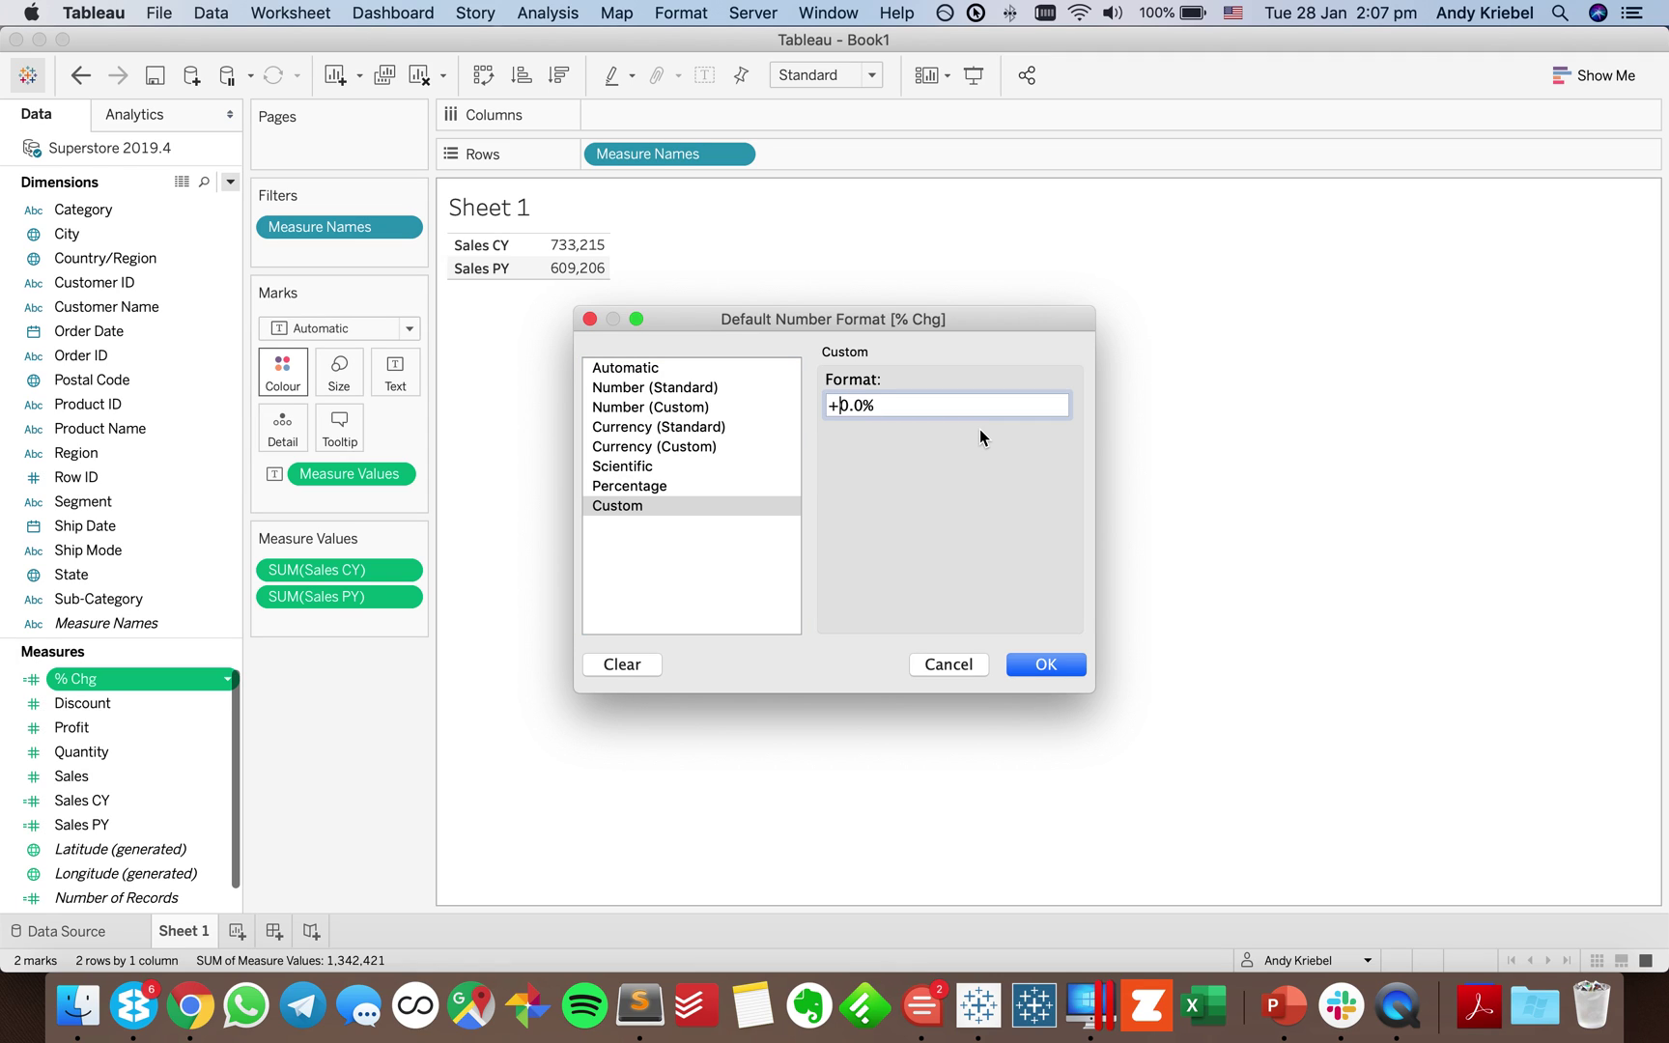
pyautogui.write(';-0.0%')
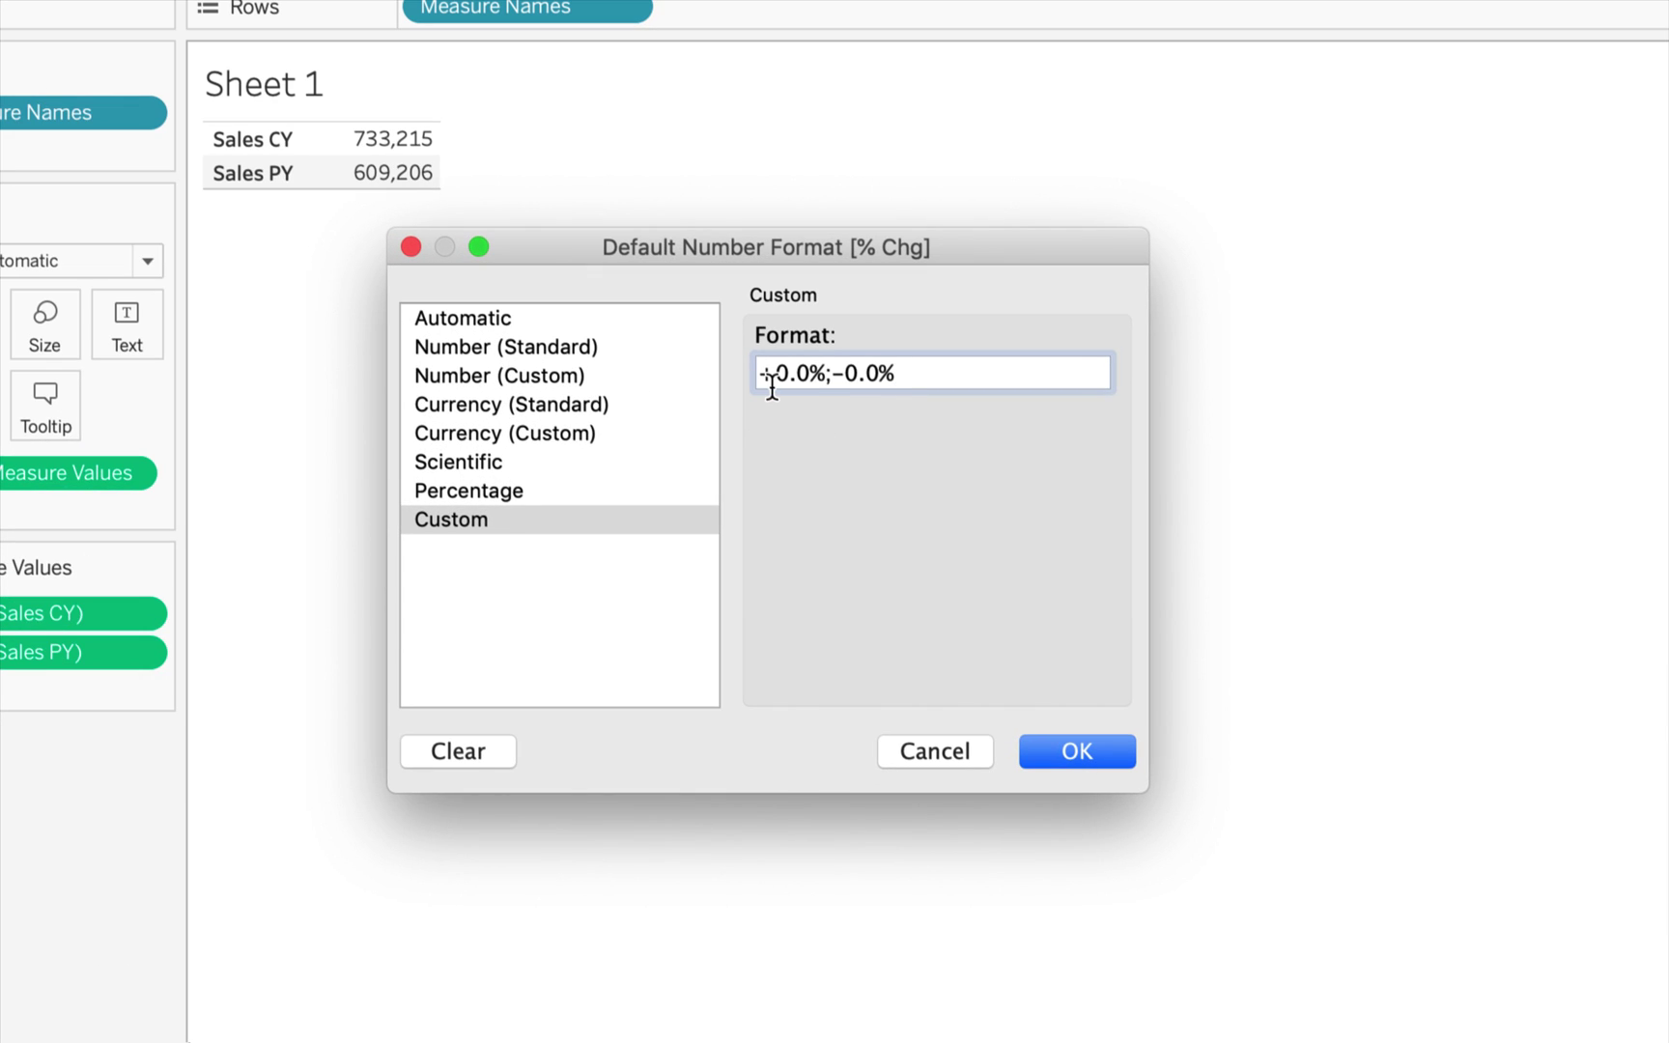
pyautogui.moveTo(823, 372); pyautogui.dragTo(832, 372)
pyautogui.click(869, 474)
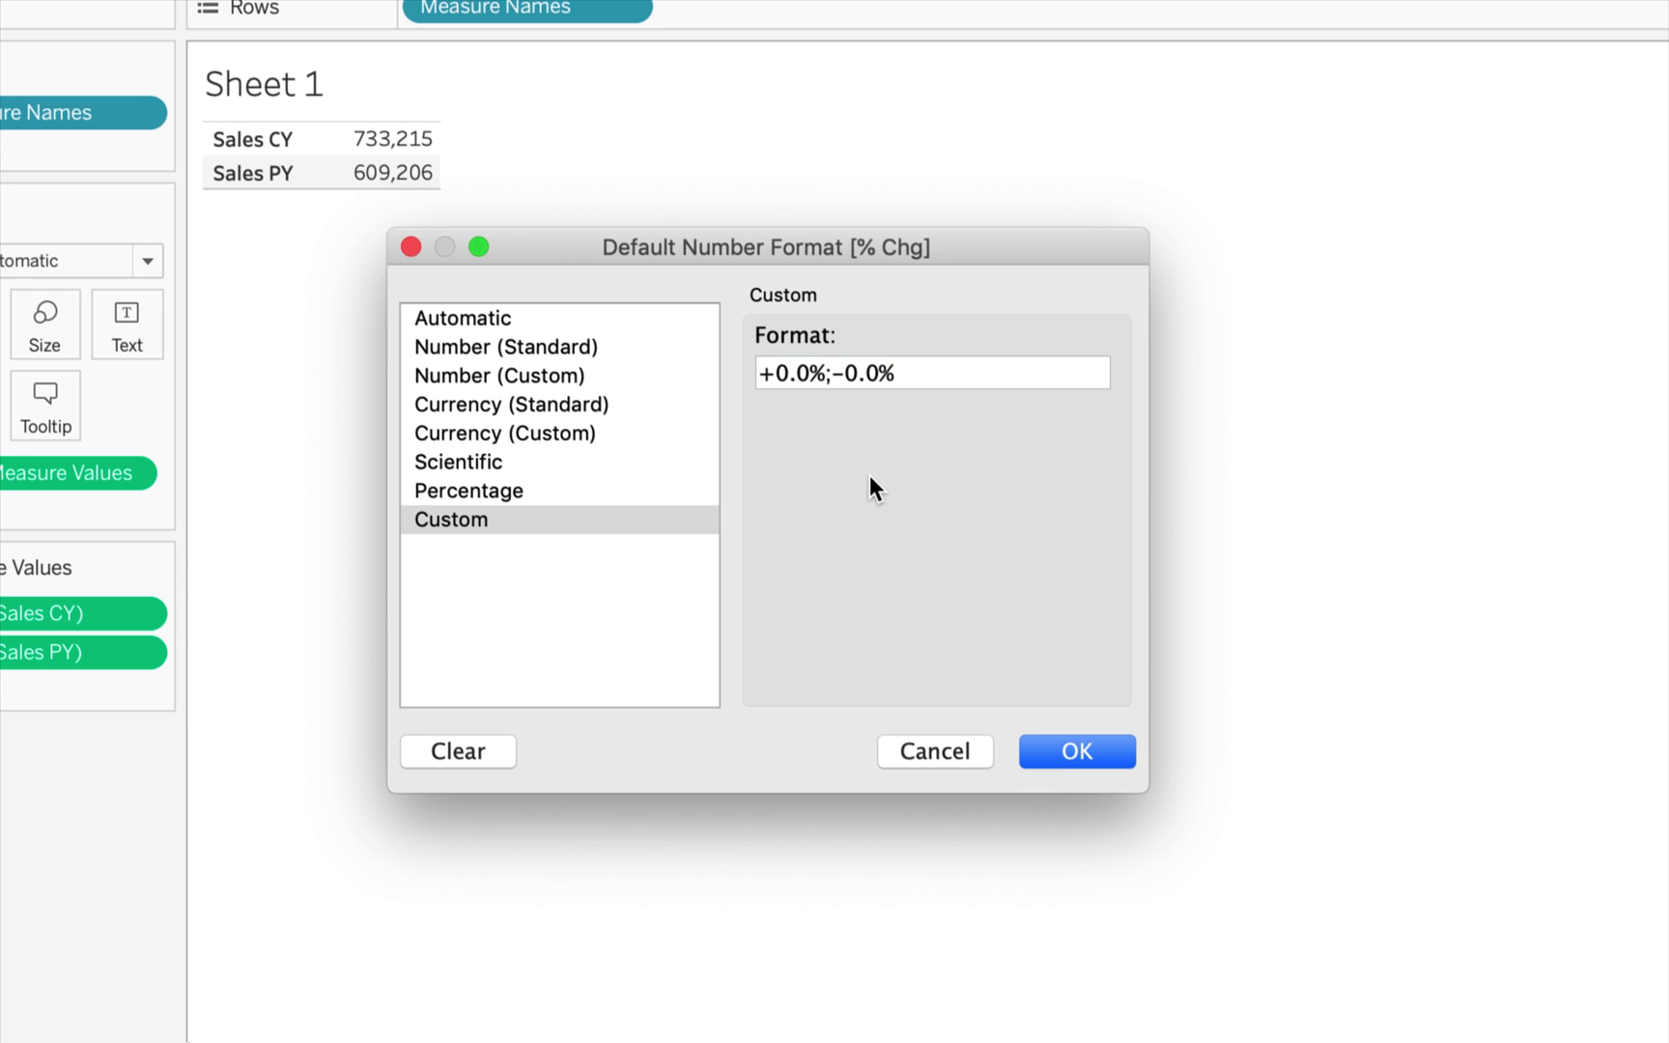
pyautogui.click(1073, 754)
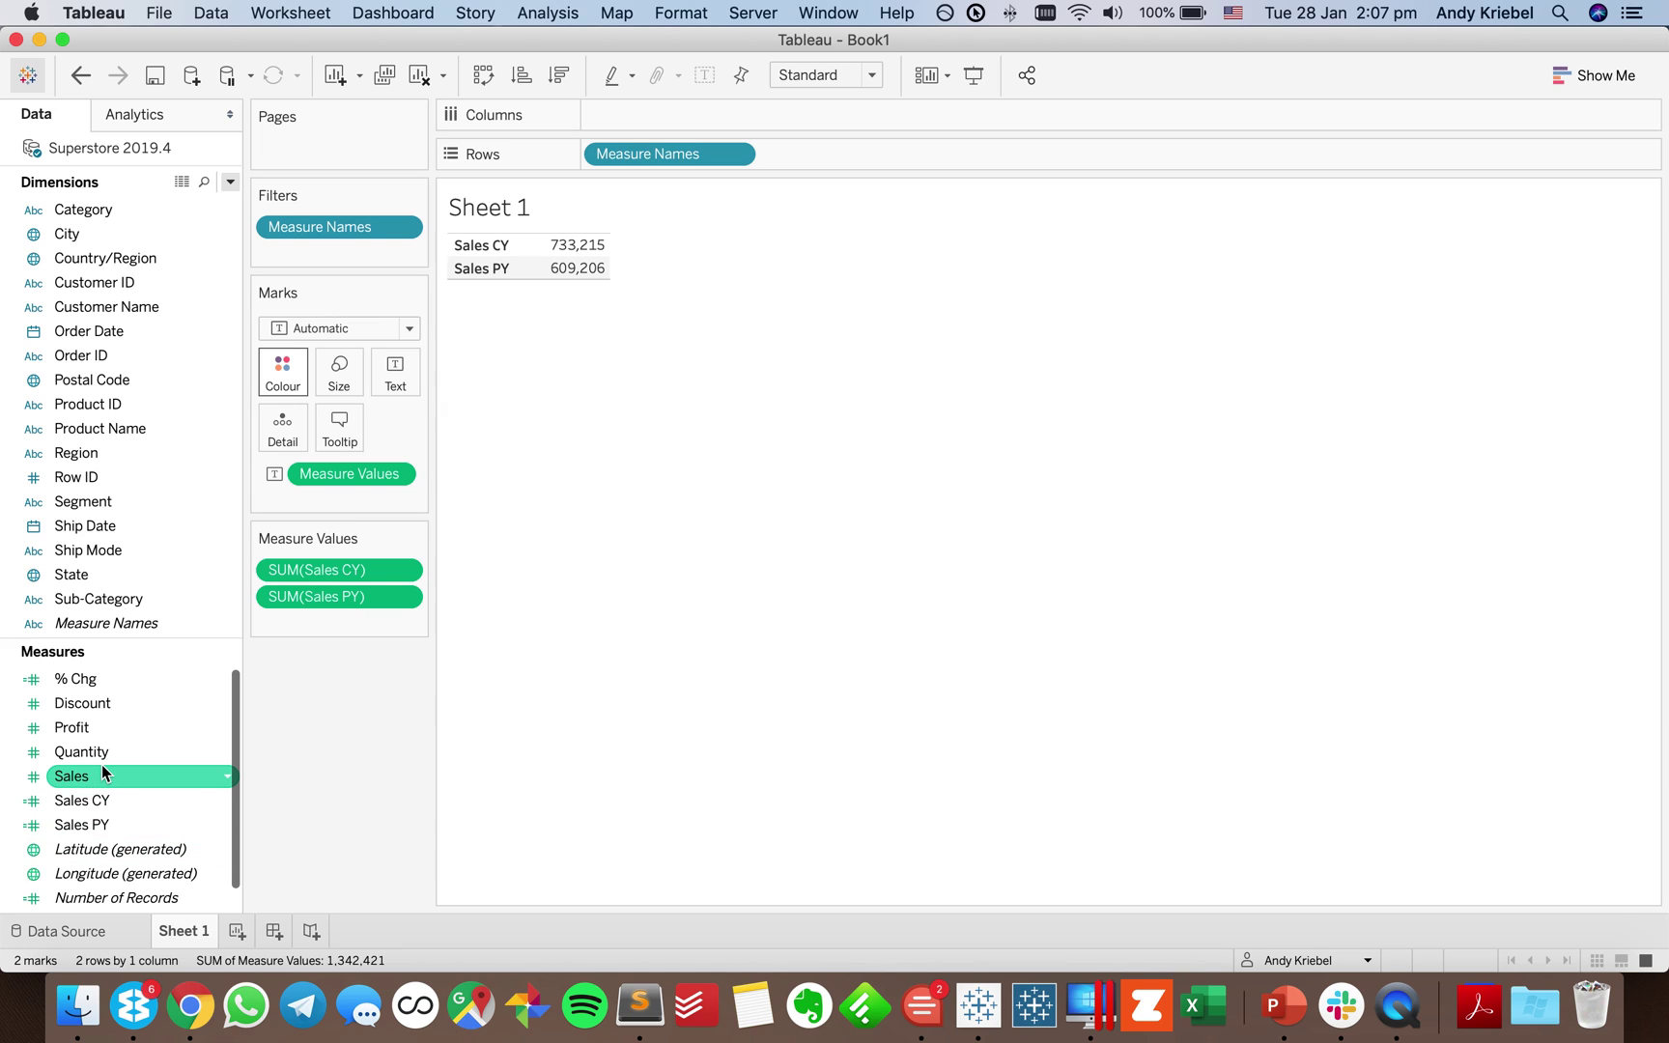
# Add % Chg to the table's measure values and remove Sales PY from them.
pyautogui.moveTo(101, 684); pyautogui.dragTo(327, 631)
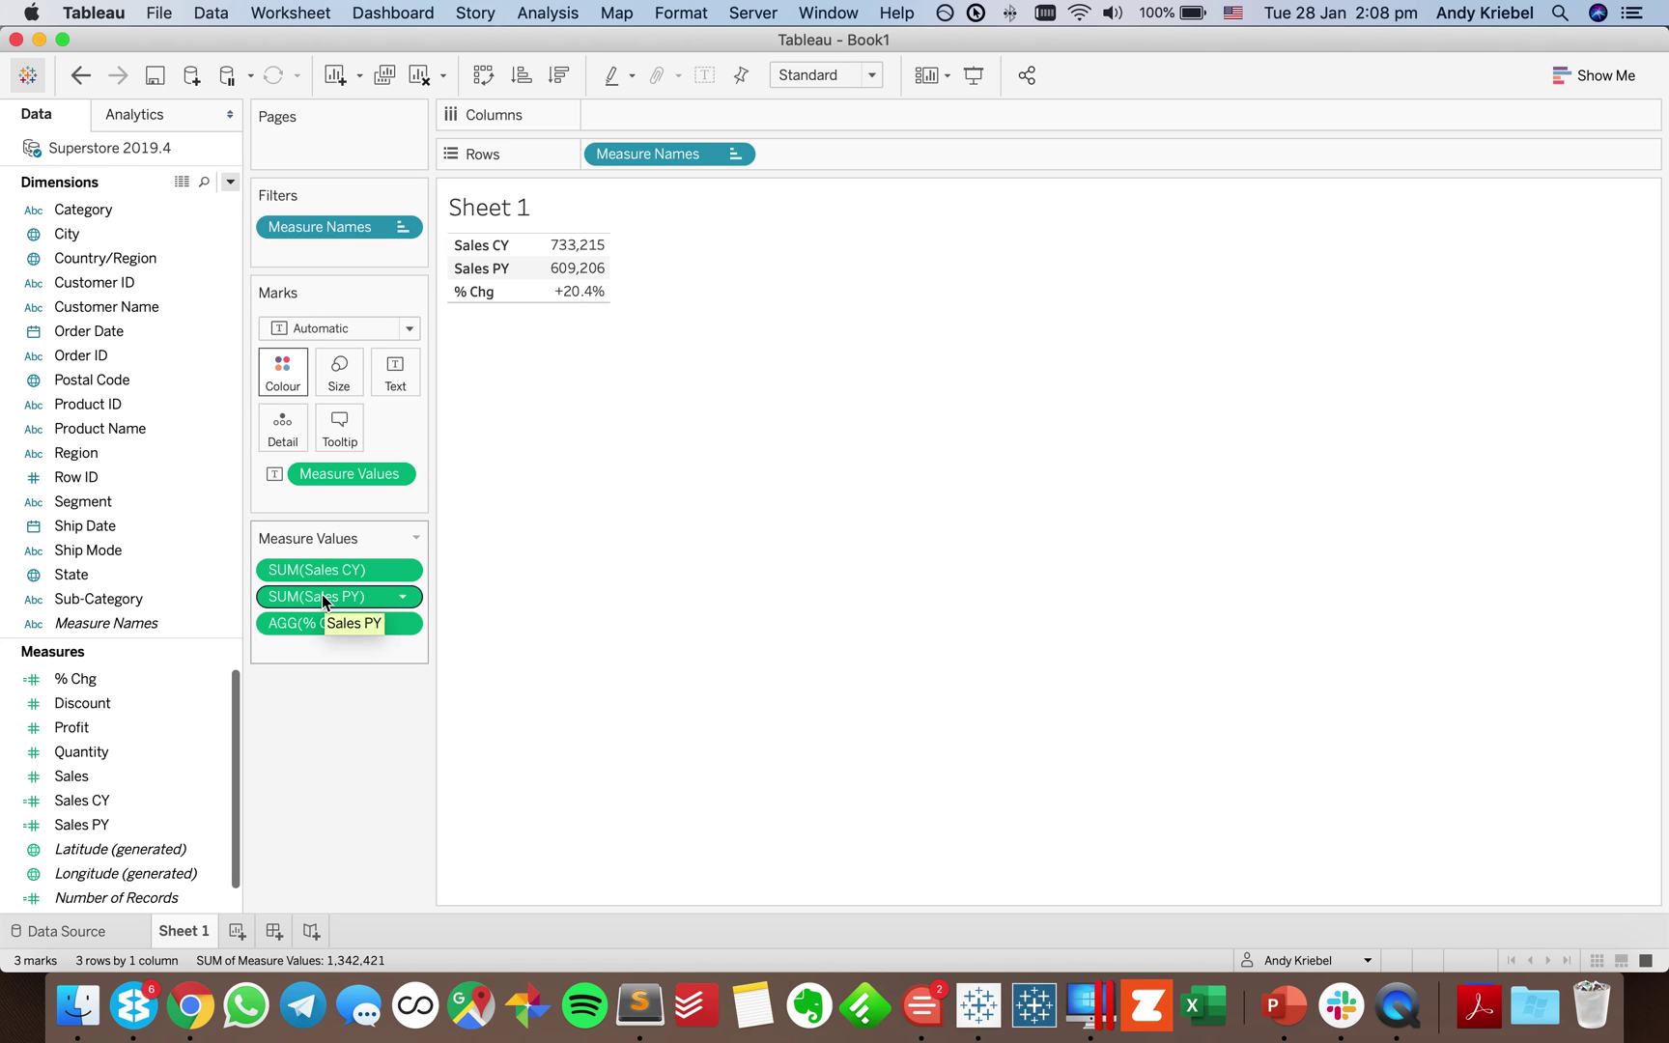
pyautogui.moveTo(319, 598); pyautogui.dragTo(314, 754)
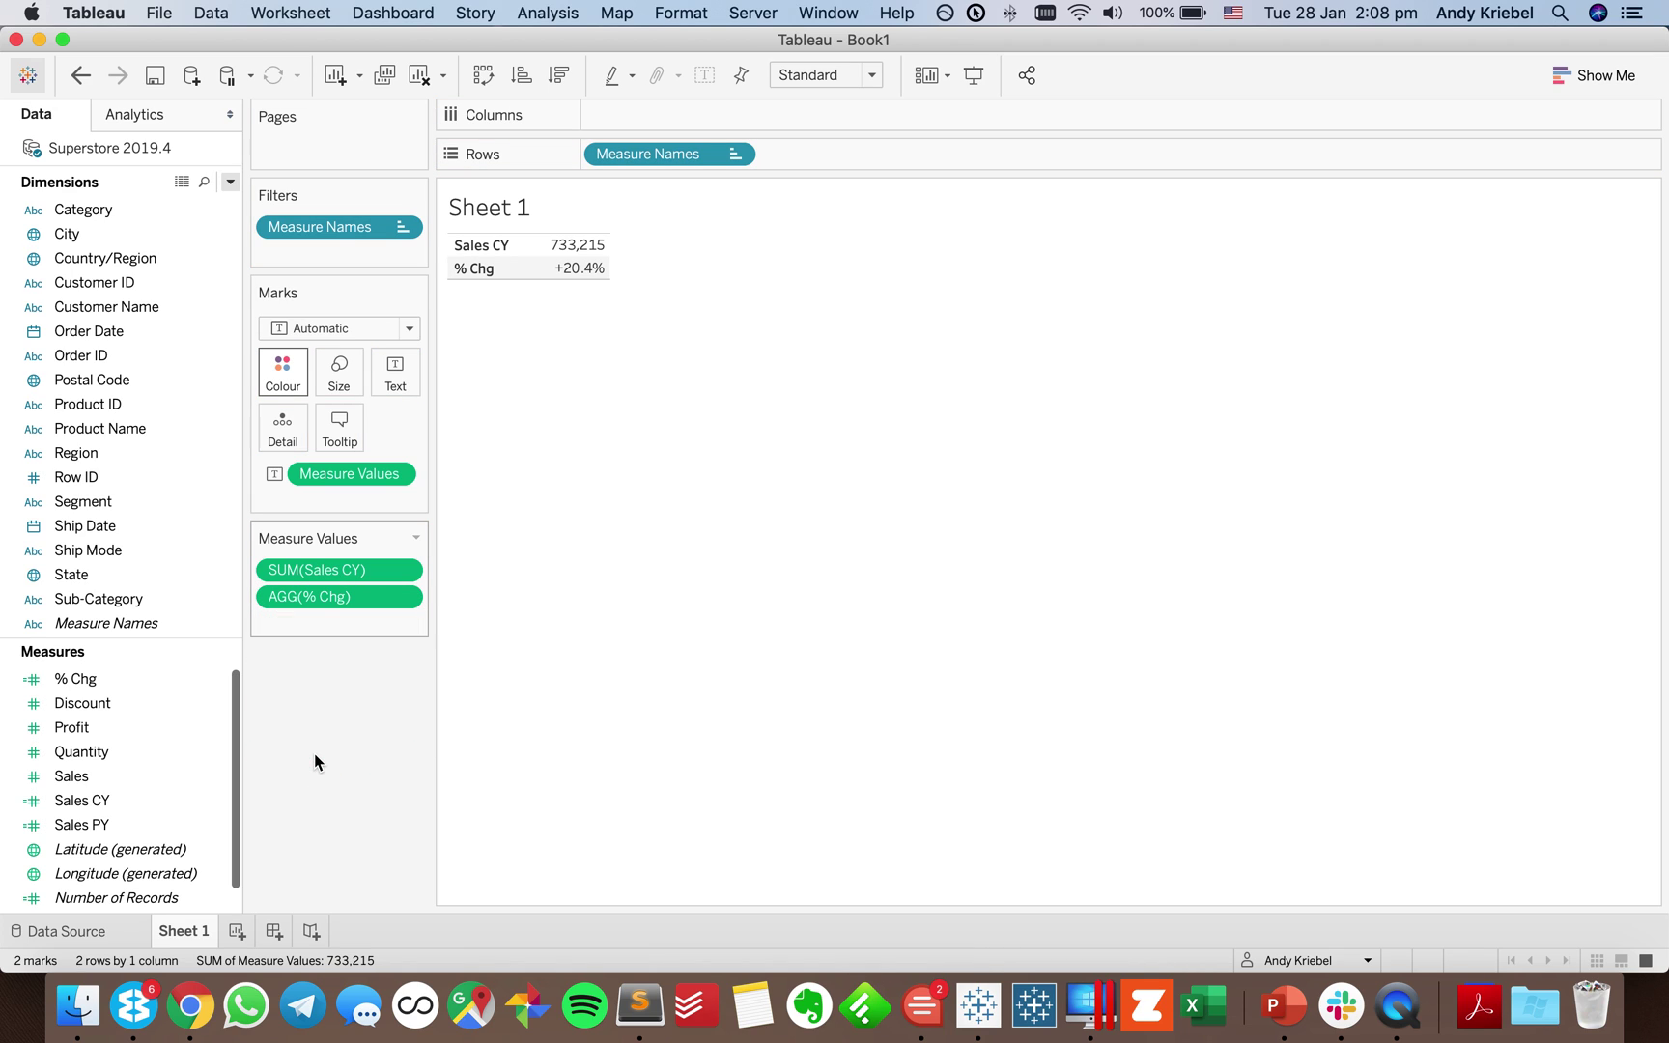
# Move Measure Values to Detail and take Measure Names off the rows and out of the marks.
pyautogui.moveTo(336, 477); pyautogui.dragTo(283, 431)
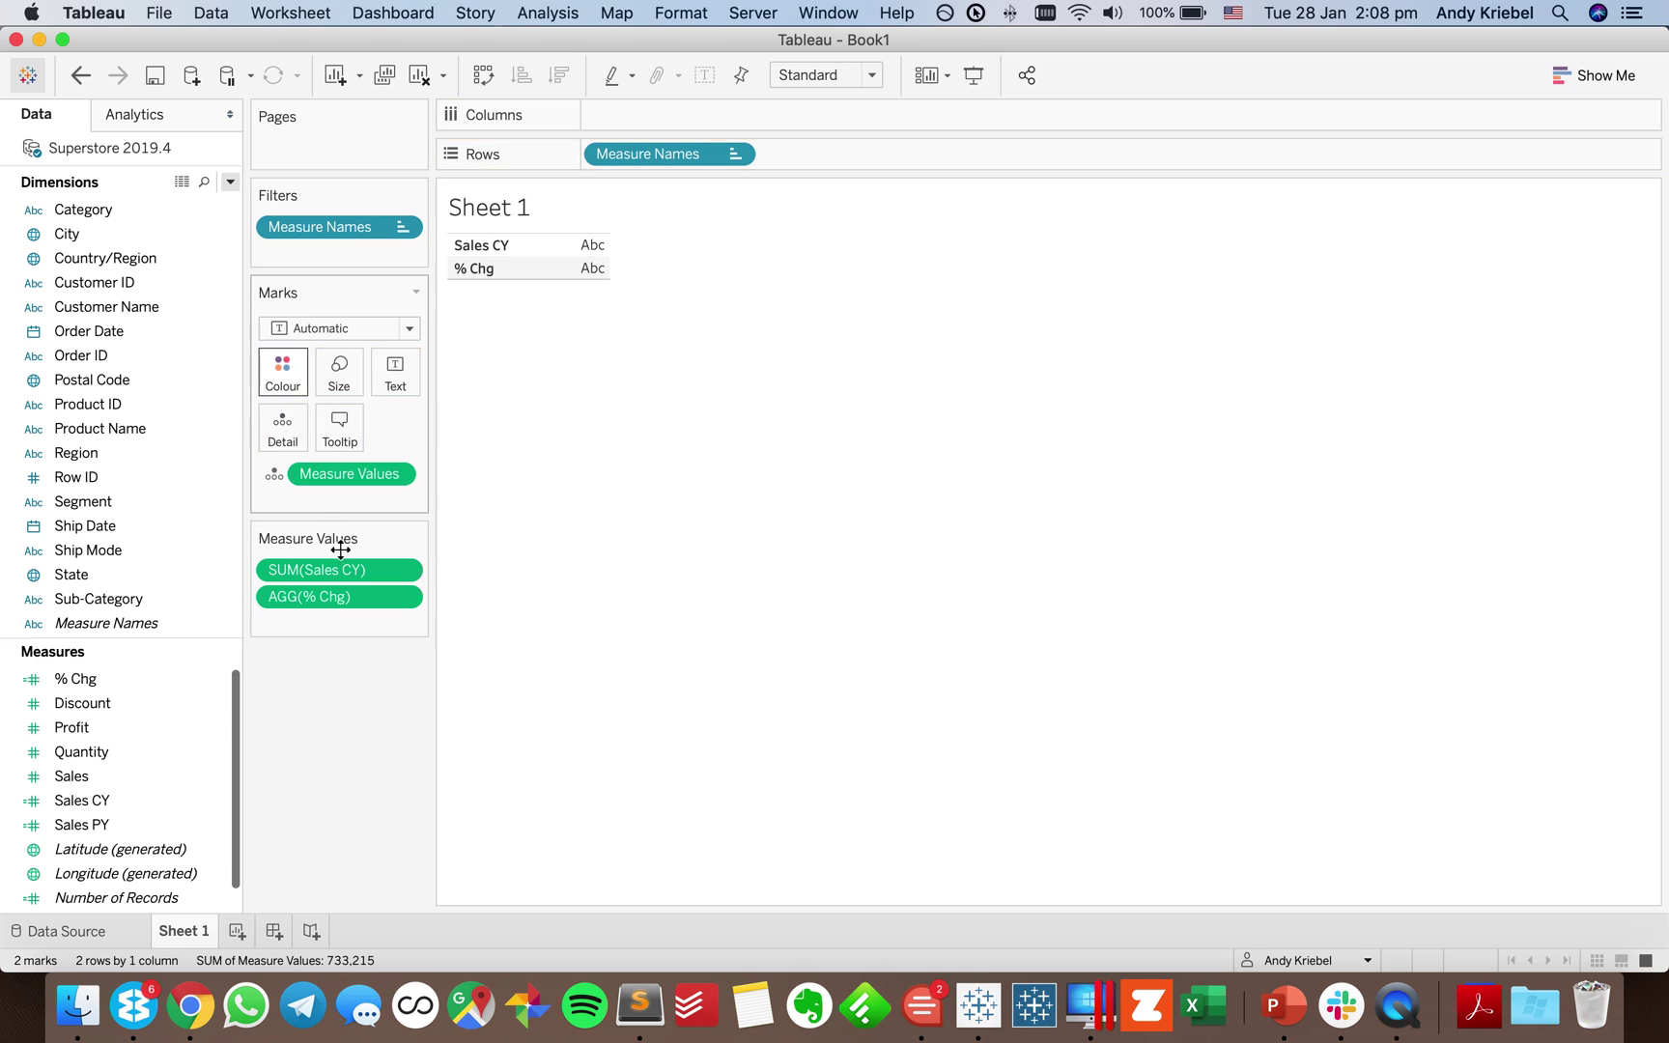
pyautogui.moveTo(667, 154); pyautogui.dragTo(272, 432)
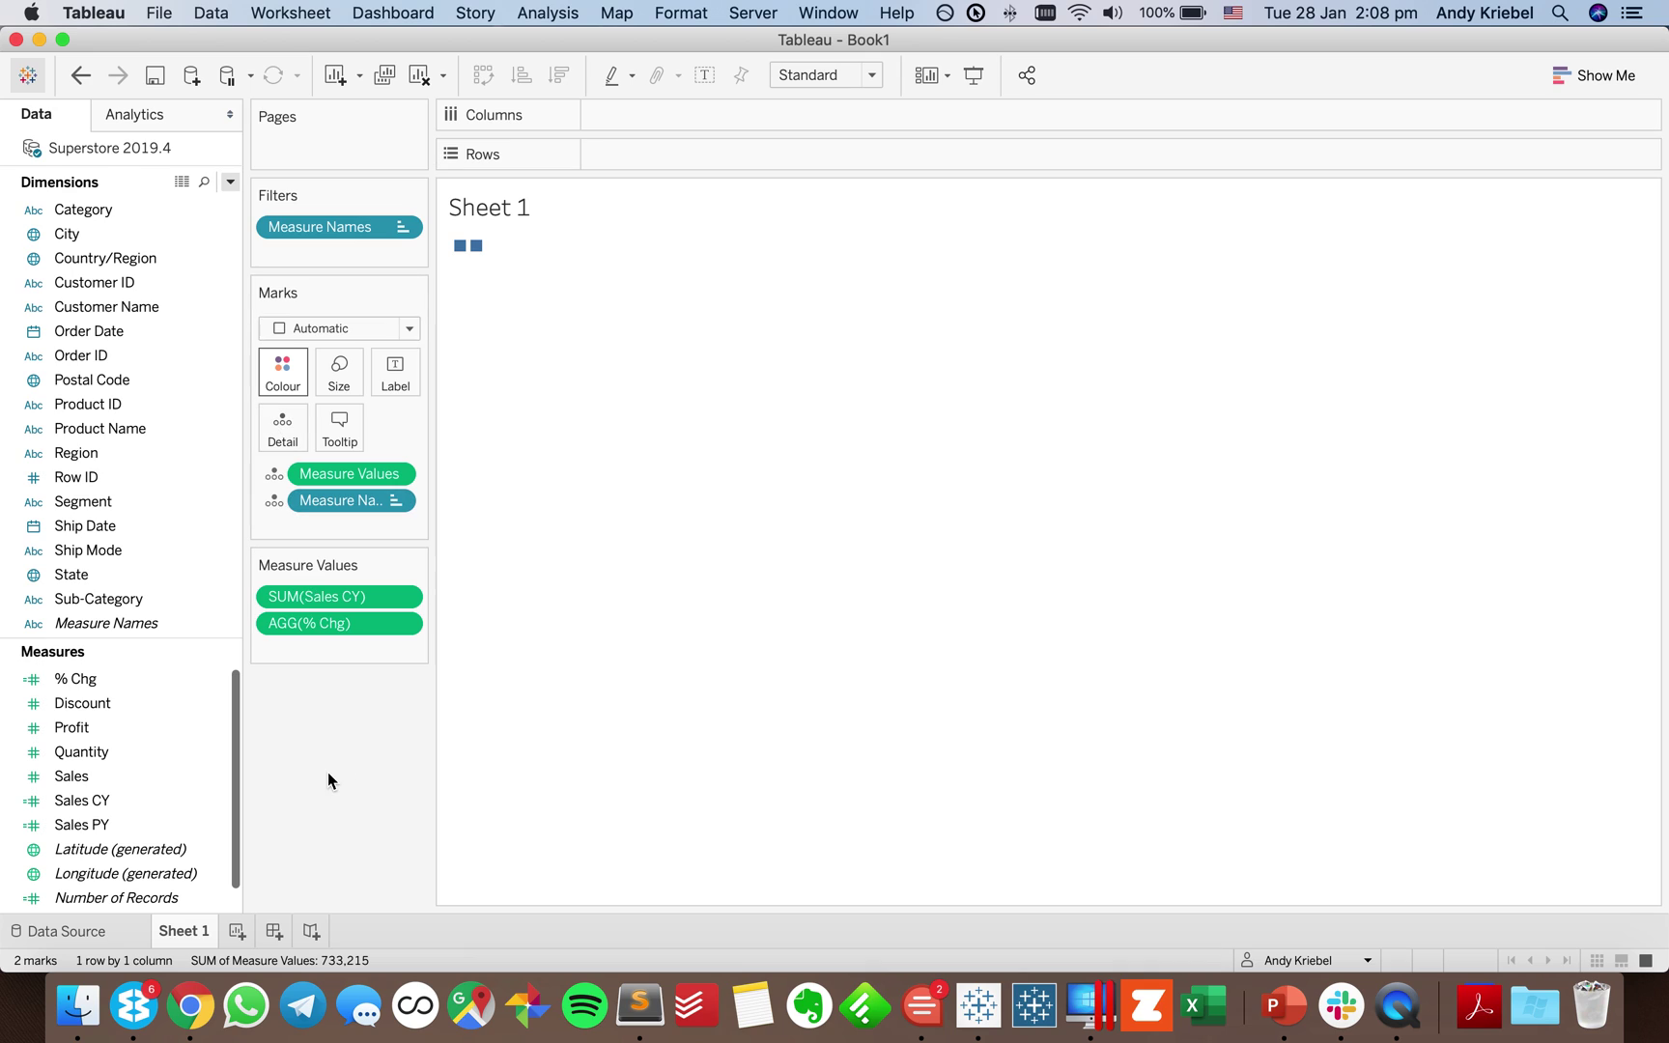
pyautogui.moveTo(334, 504); pyautogui.dragTo(123, 473)
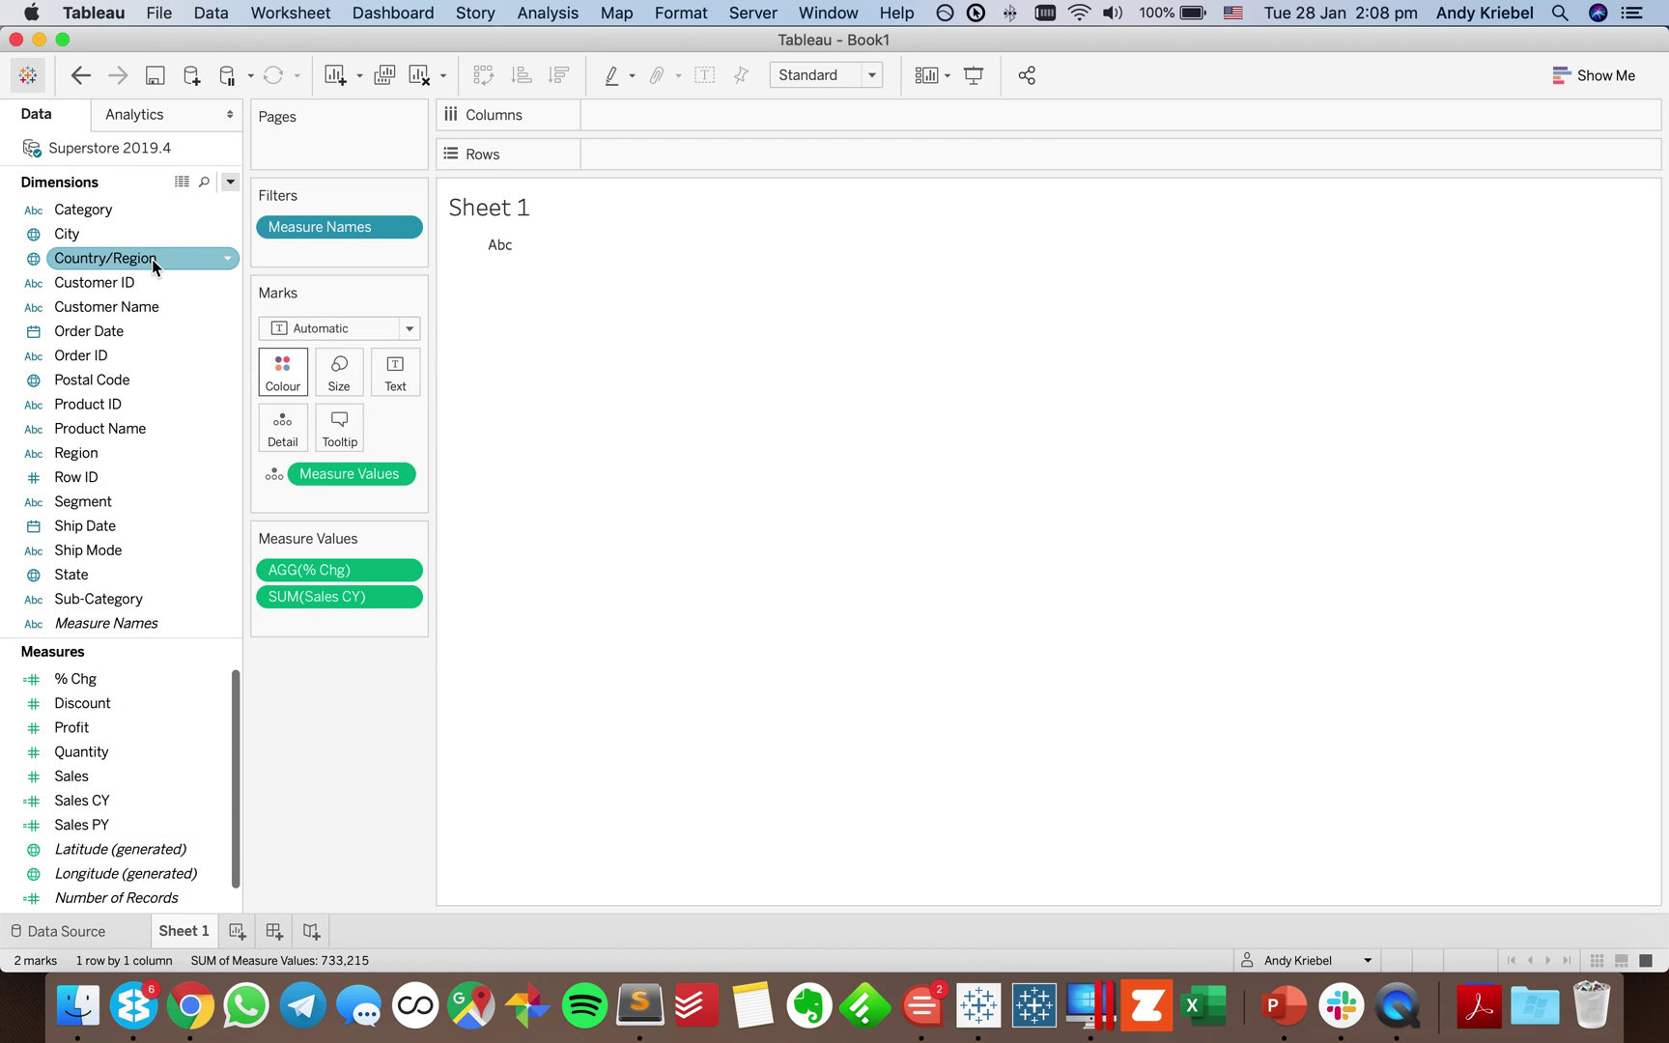
# Add Order Date to the columns as a continuous month in the month-and-year form.
pyautogui.moveTo(135, 330); pyautogui.dragTo(718, 107)
pyautogui.click(735, 115)
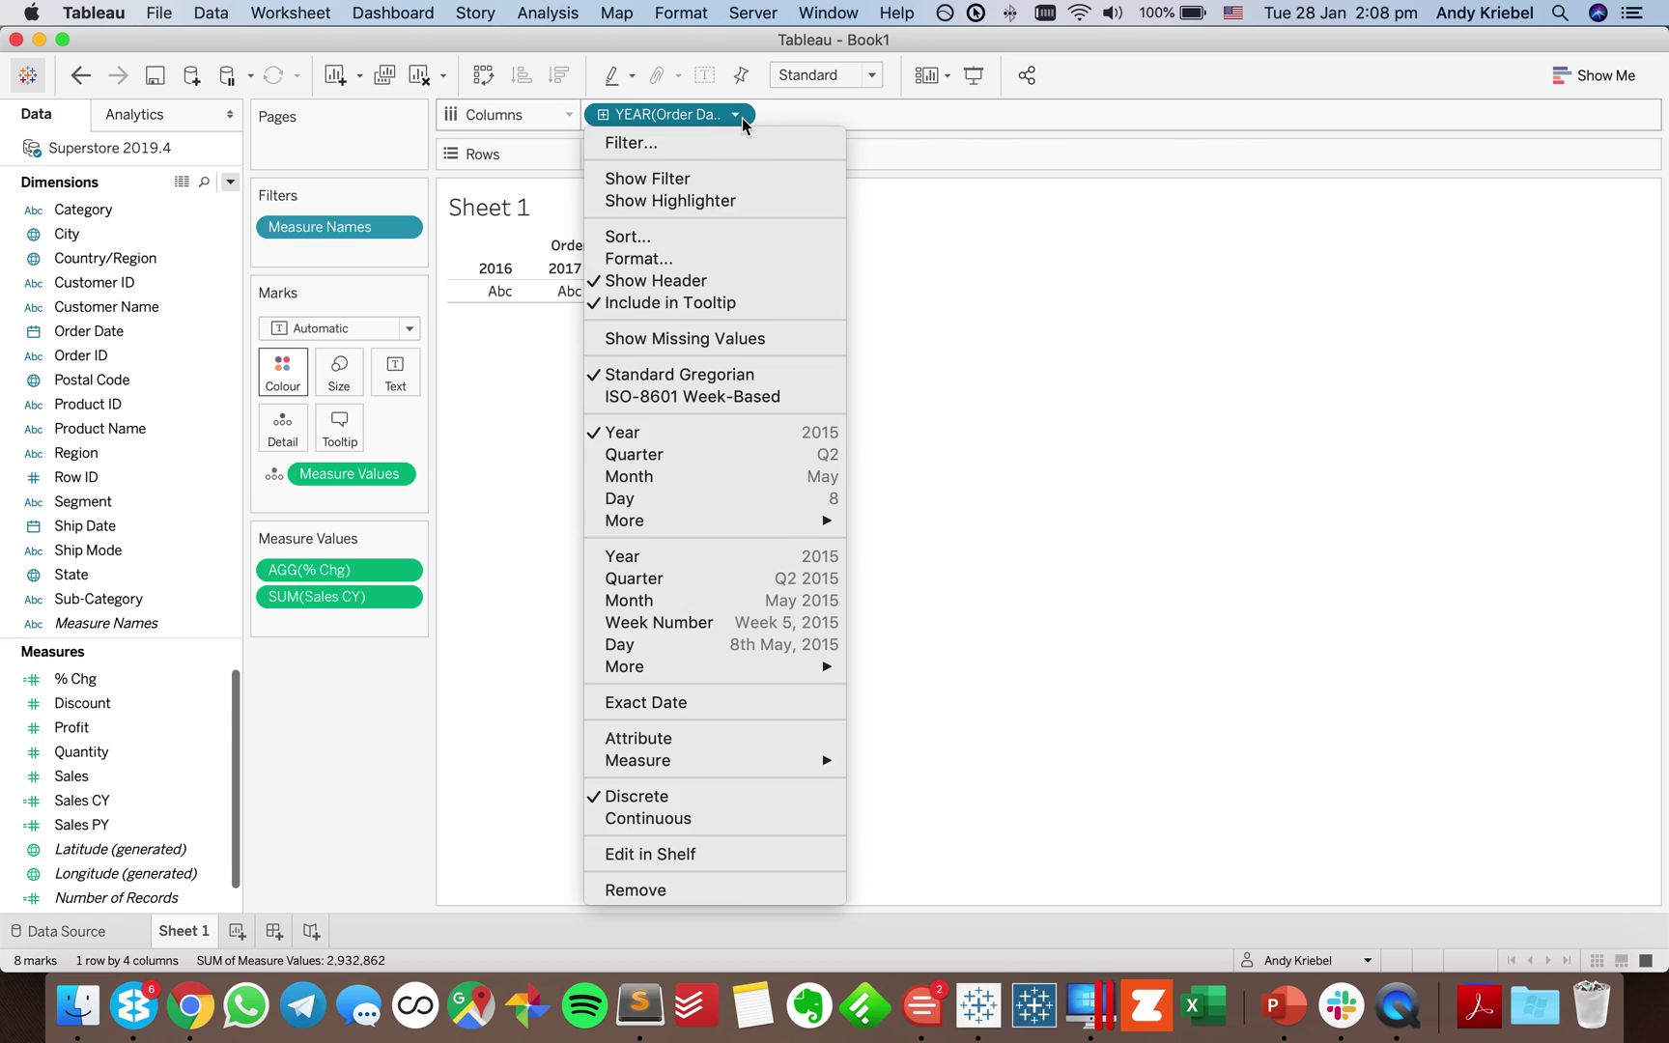
pyautogui.click(713, 607)
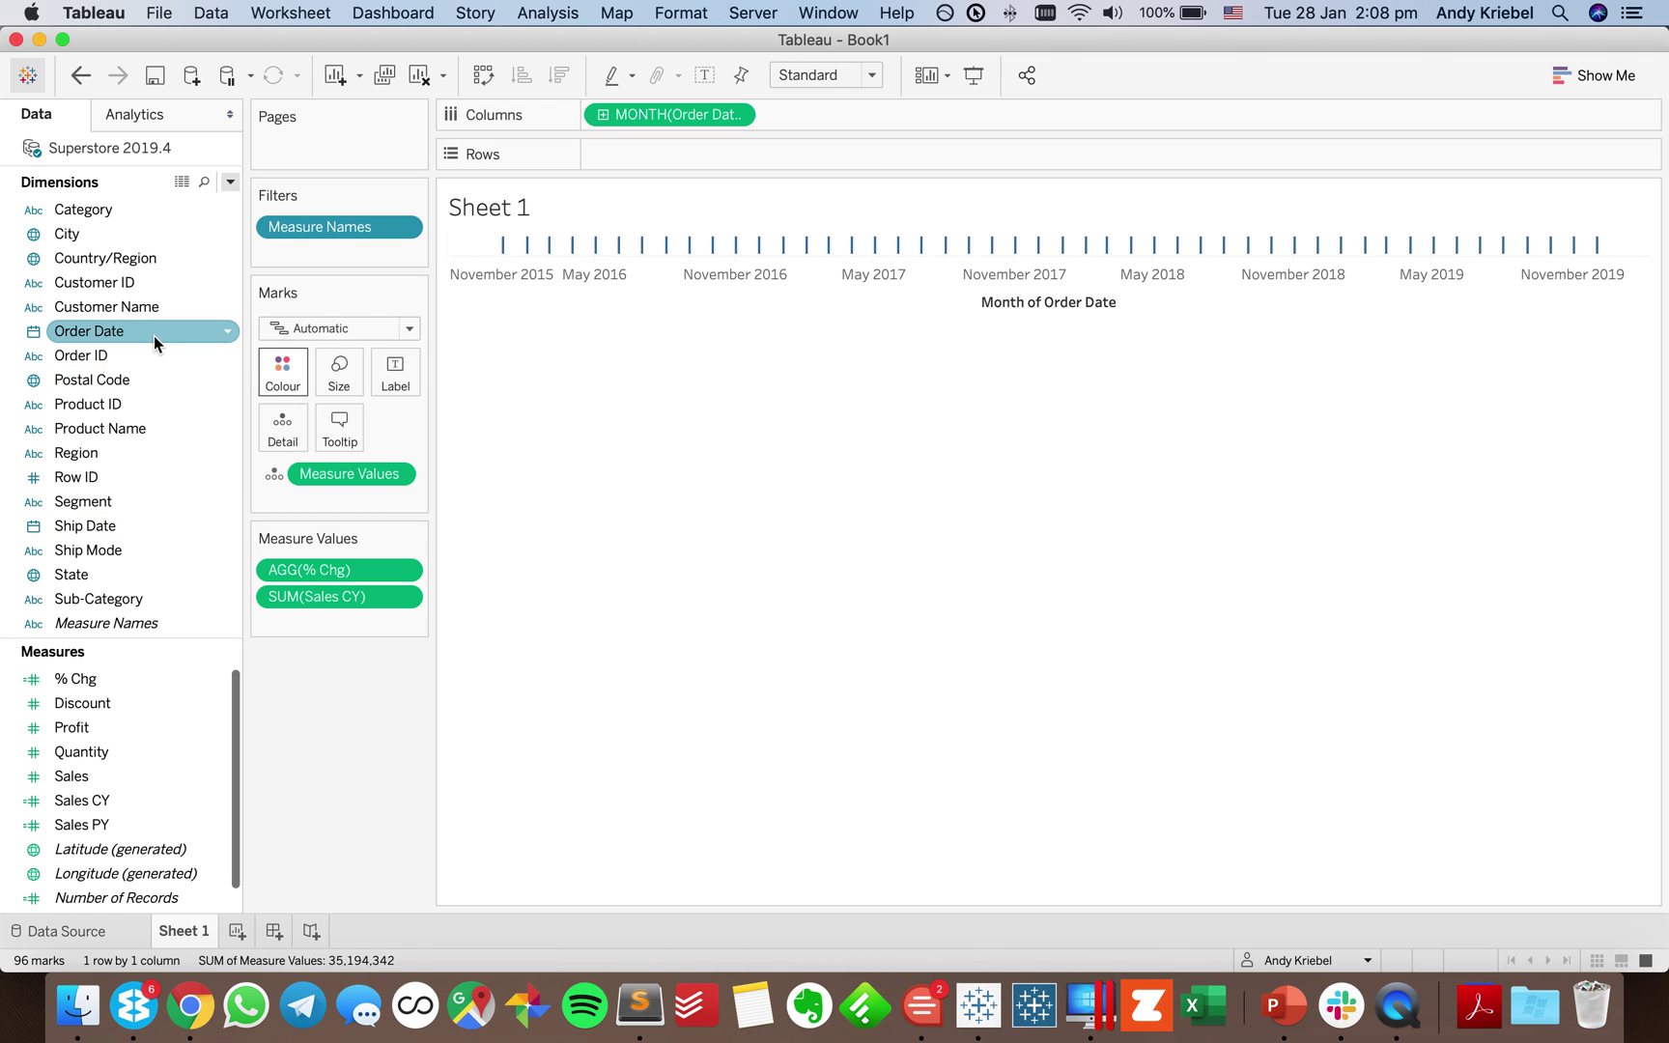
pyautogui.click(230, 181)
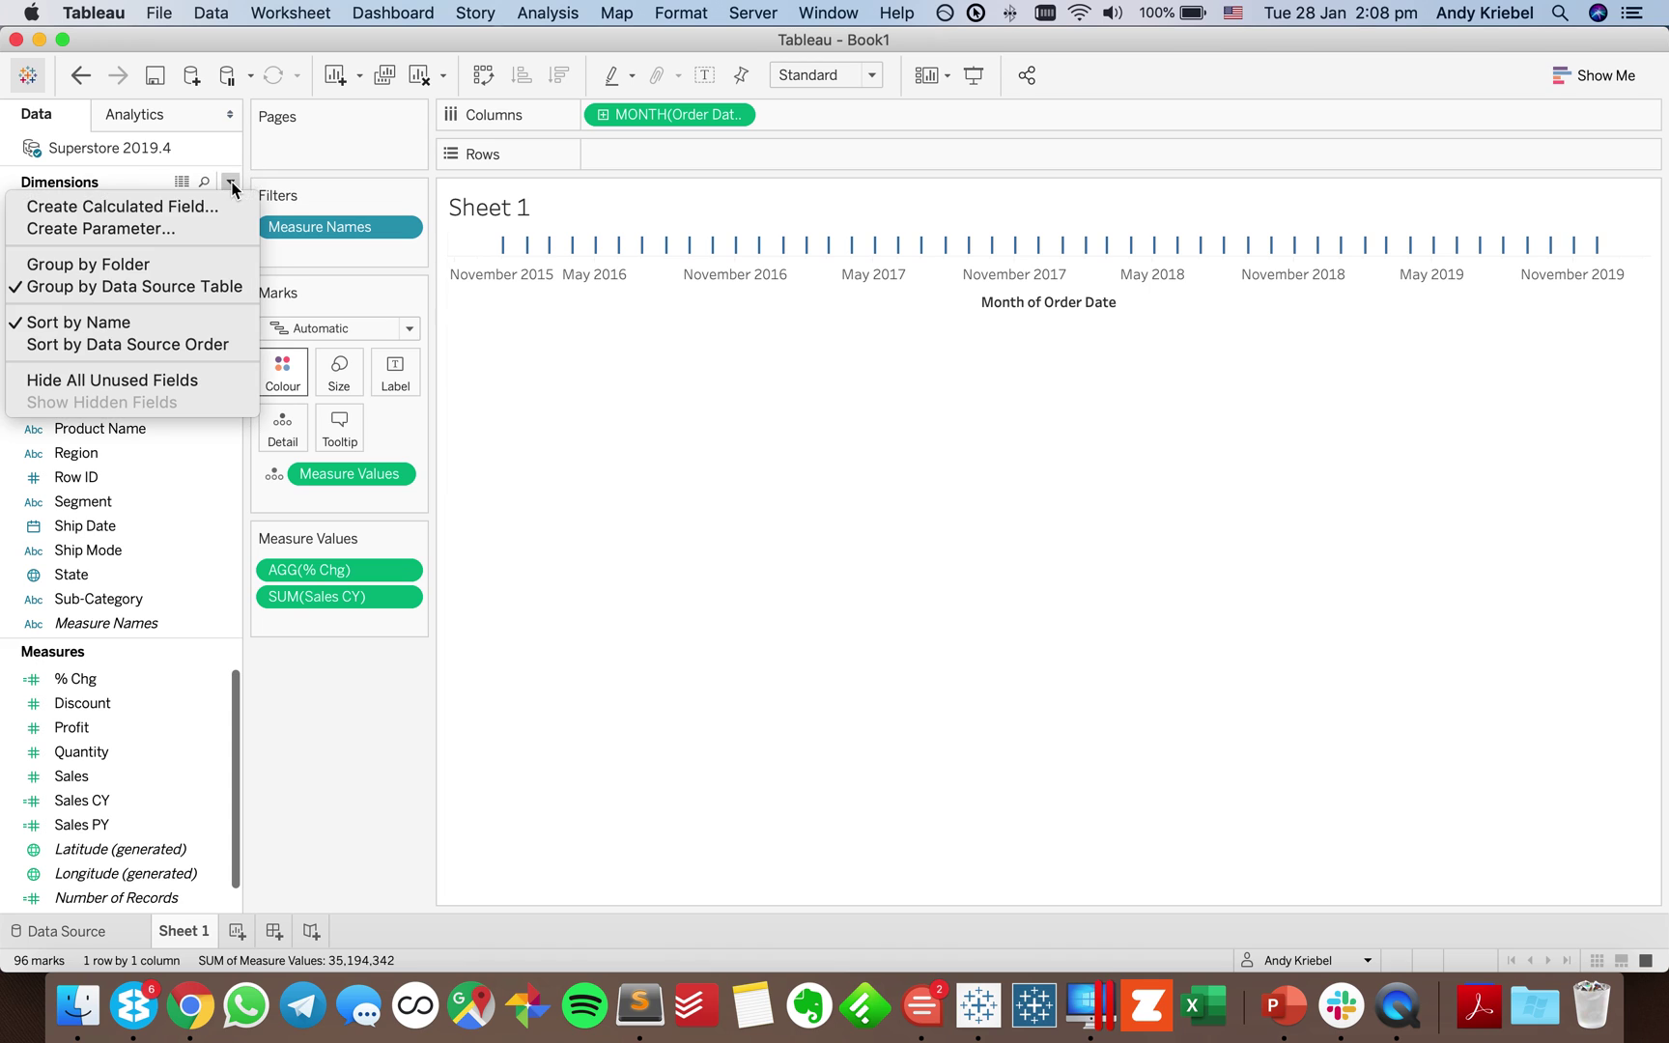
pyautogui.click(346, 705)
pyautogui.moveTo(135, 332); pyautogui.dragTo(327, 243)
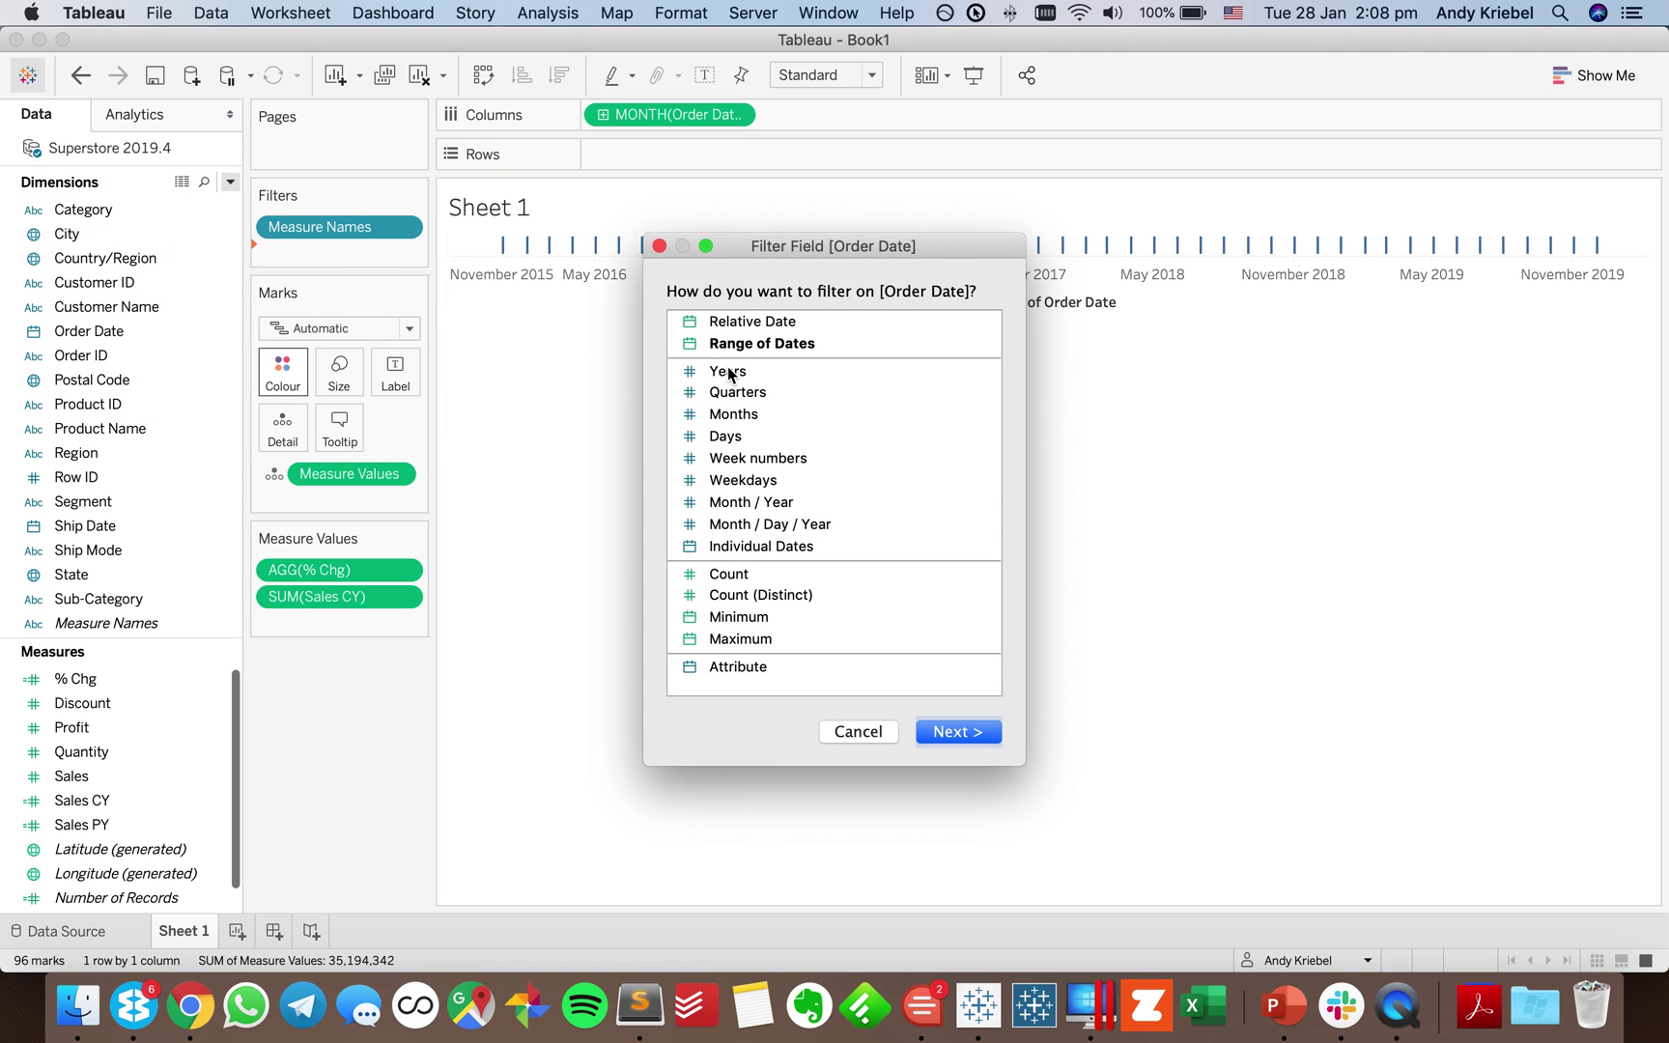
pyautogui.doubleClick(729, 377)
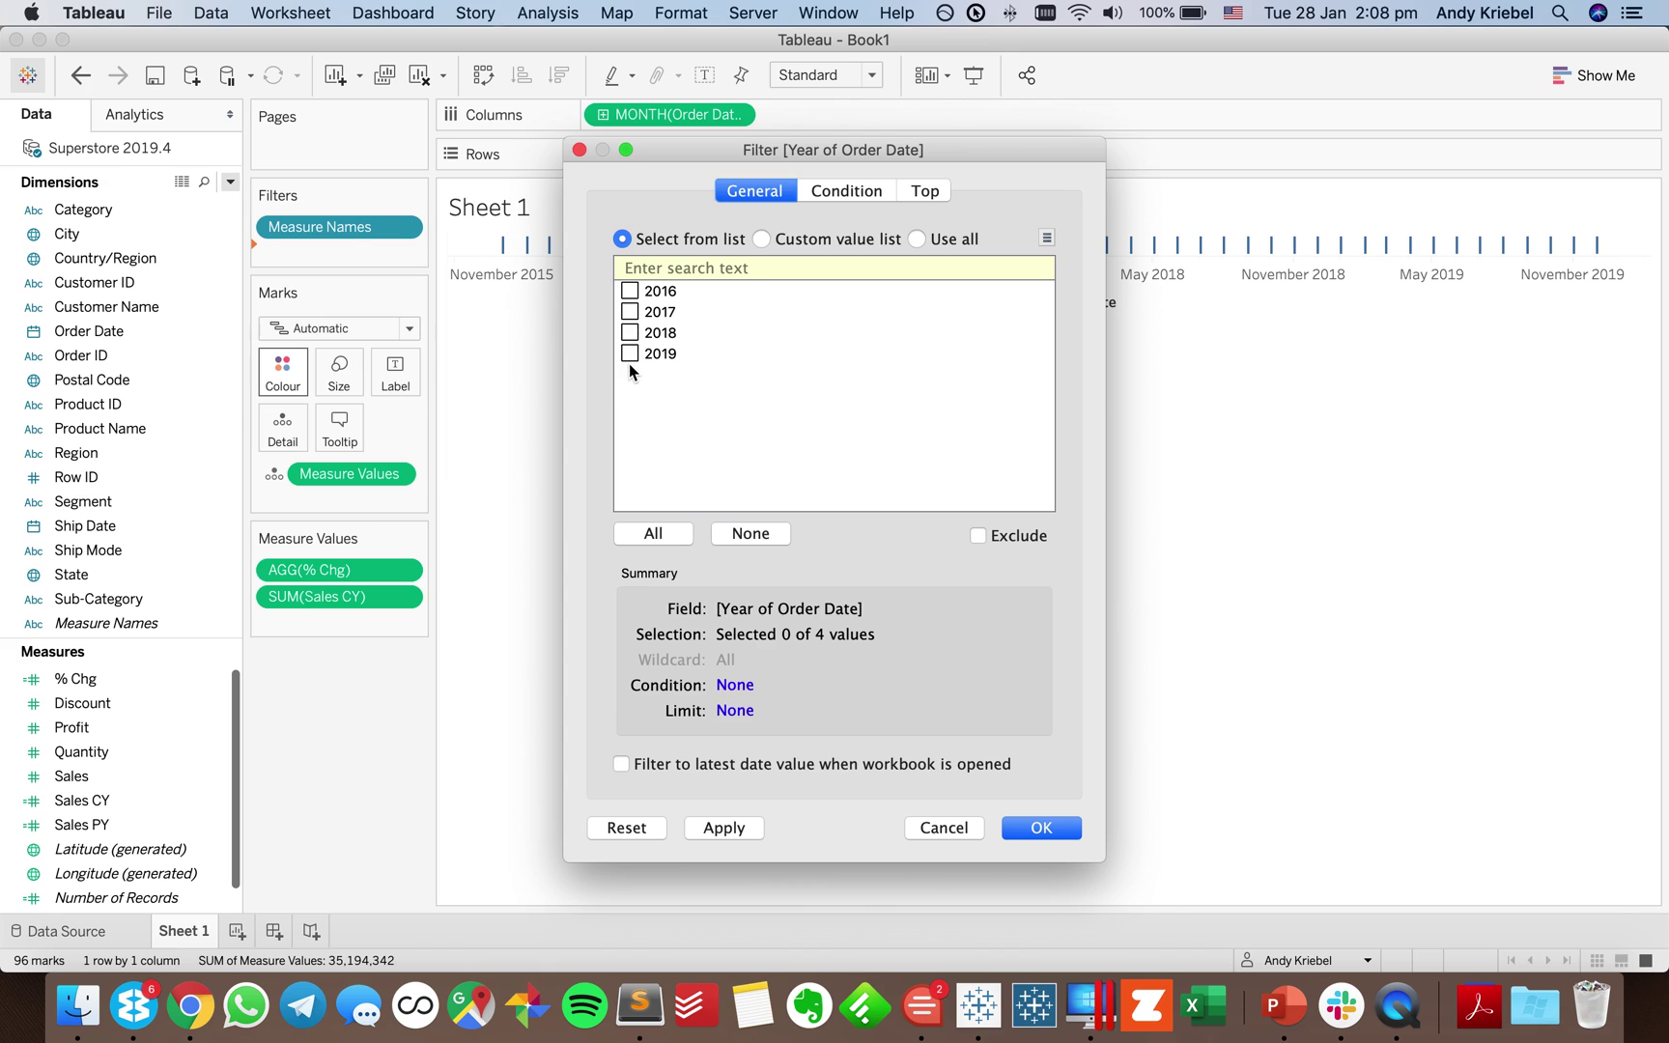
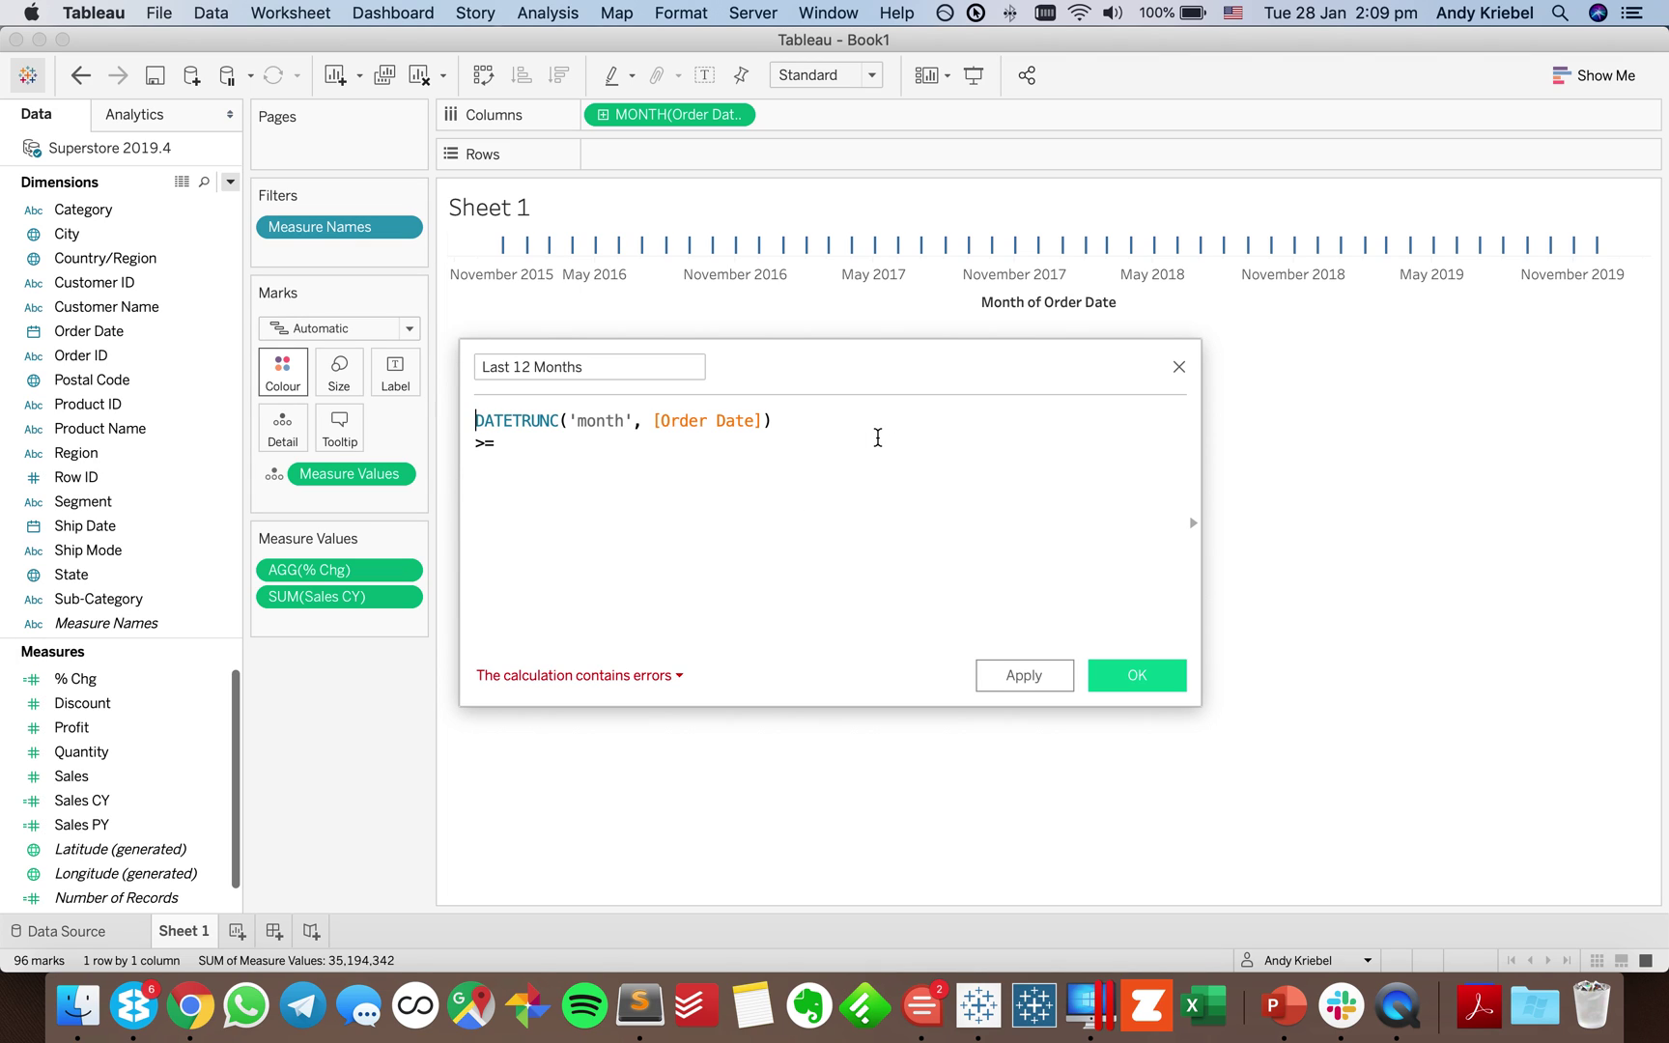
# Copy the DATETRUNC('month', [Order Date]) expression onto a new line below the >= in the Last 12 Months formula.
pyautogui.hotkey('shift', 'End')
pyautogui.press('super+c')
pyautogui.press('Down')
pyautogui.press('Return')
pyautogui.press('super+v')
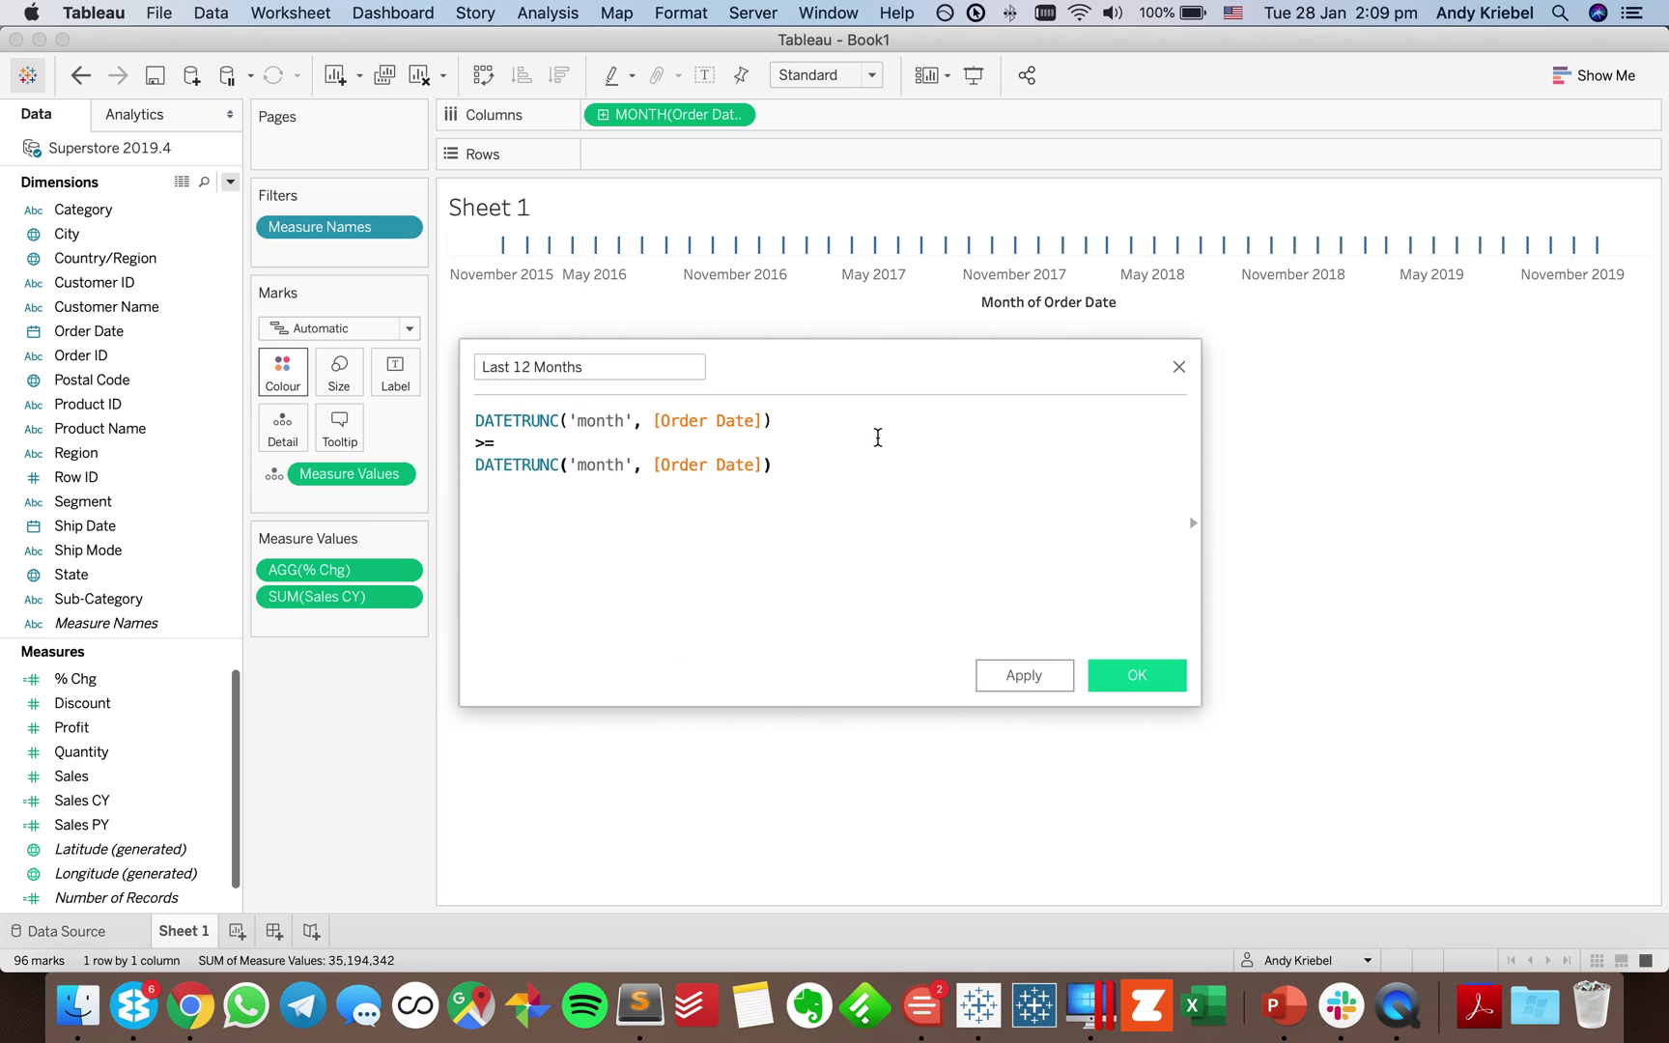
# Wrap the second DATETRUNC expression as a level-of-detail maximum: {MAX(DATETRUNC('month', [Order Date]))}.
pyautogui.click(476, 464)
pyautogui.write('MAX(')
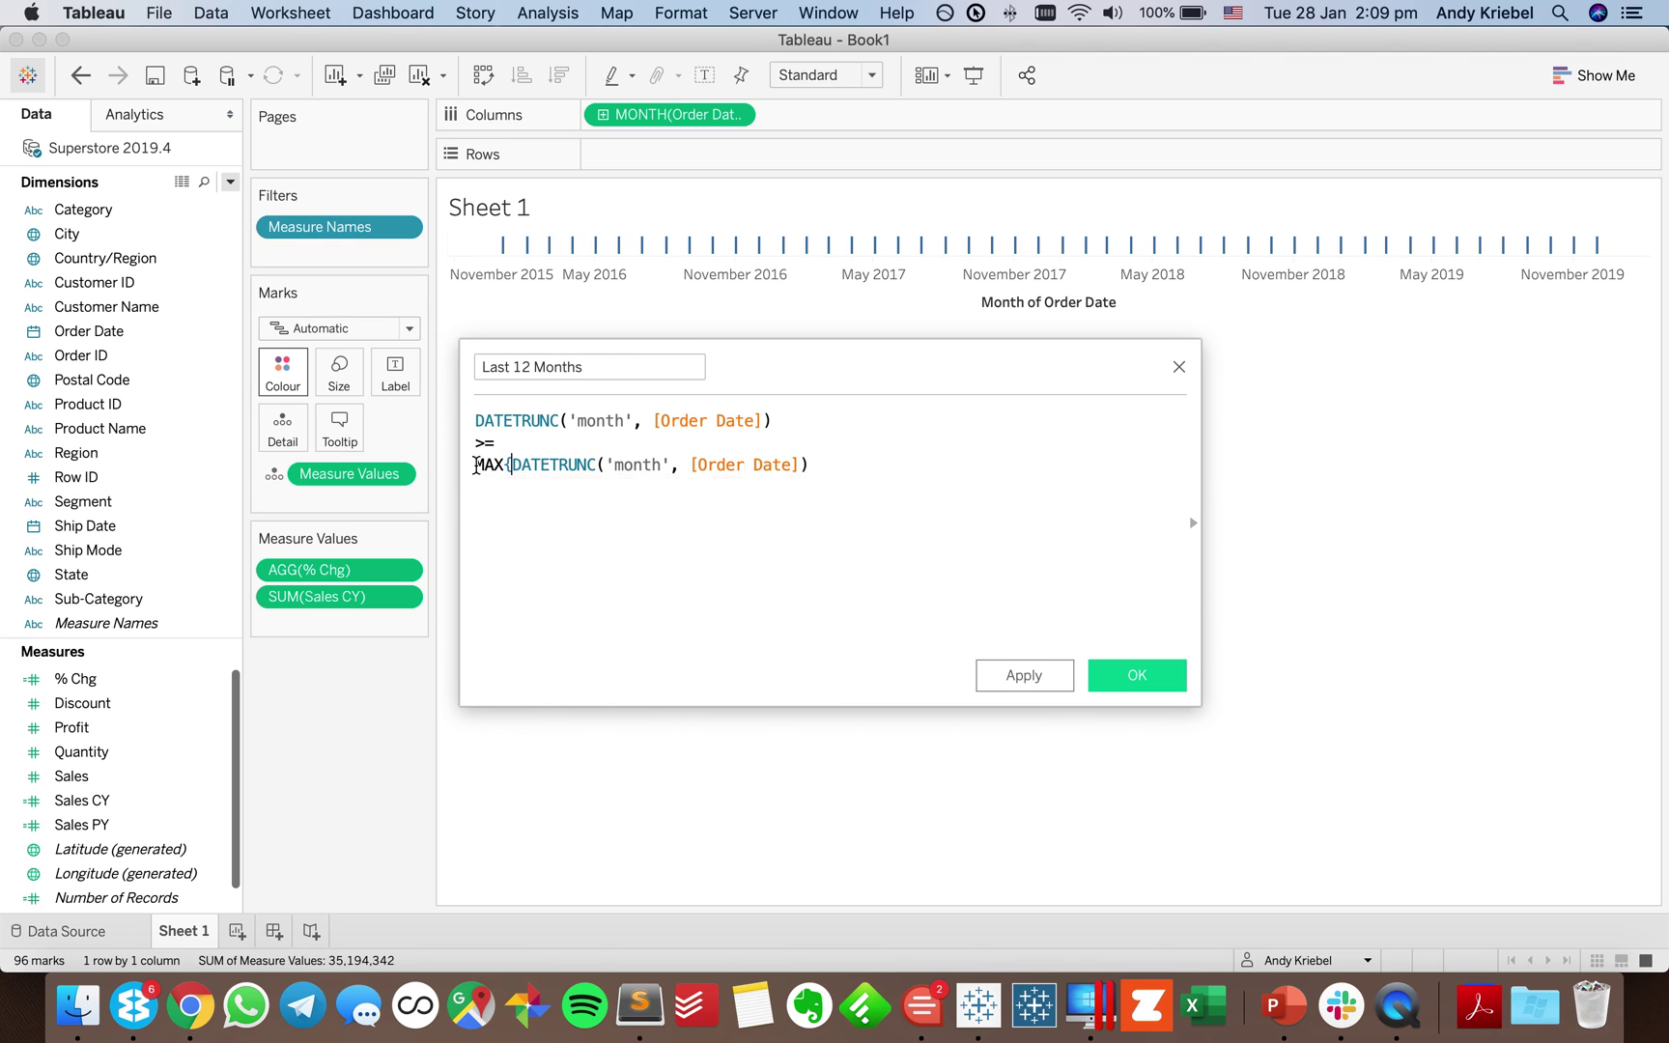
pyautogui.press('BackSpace')
pyautogui.press('super+Left')
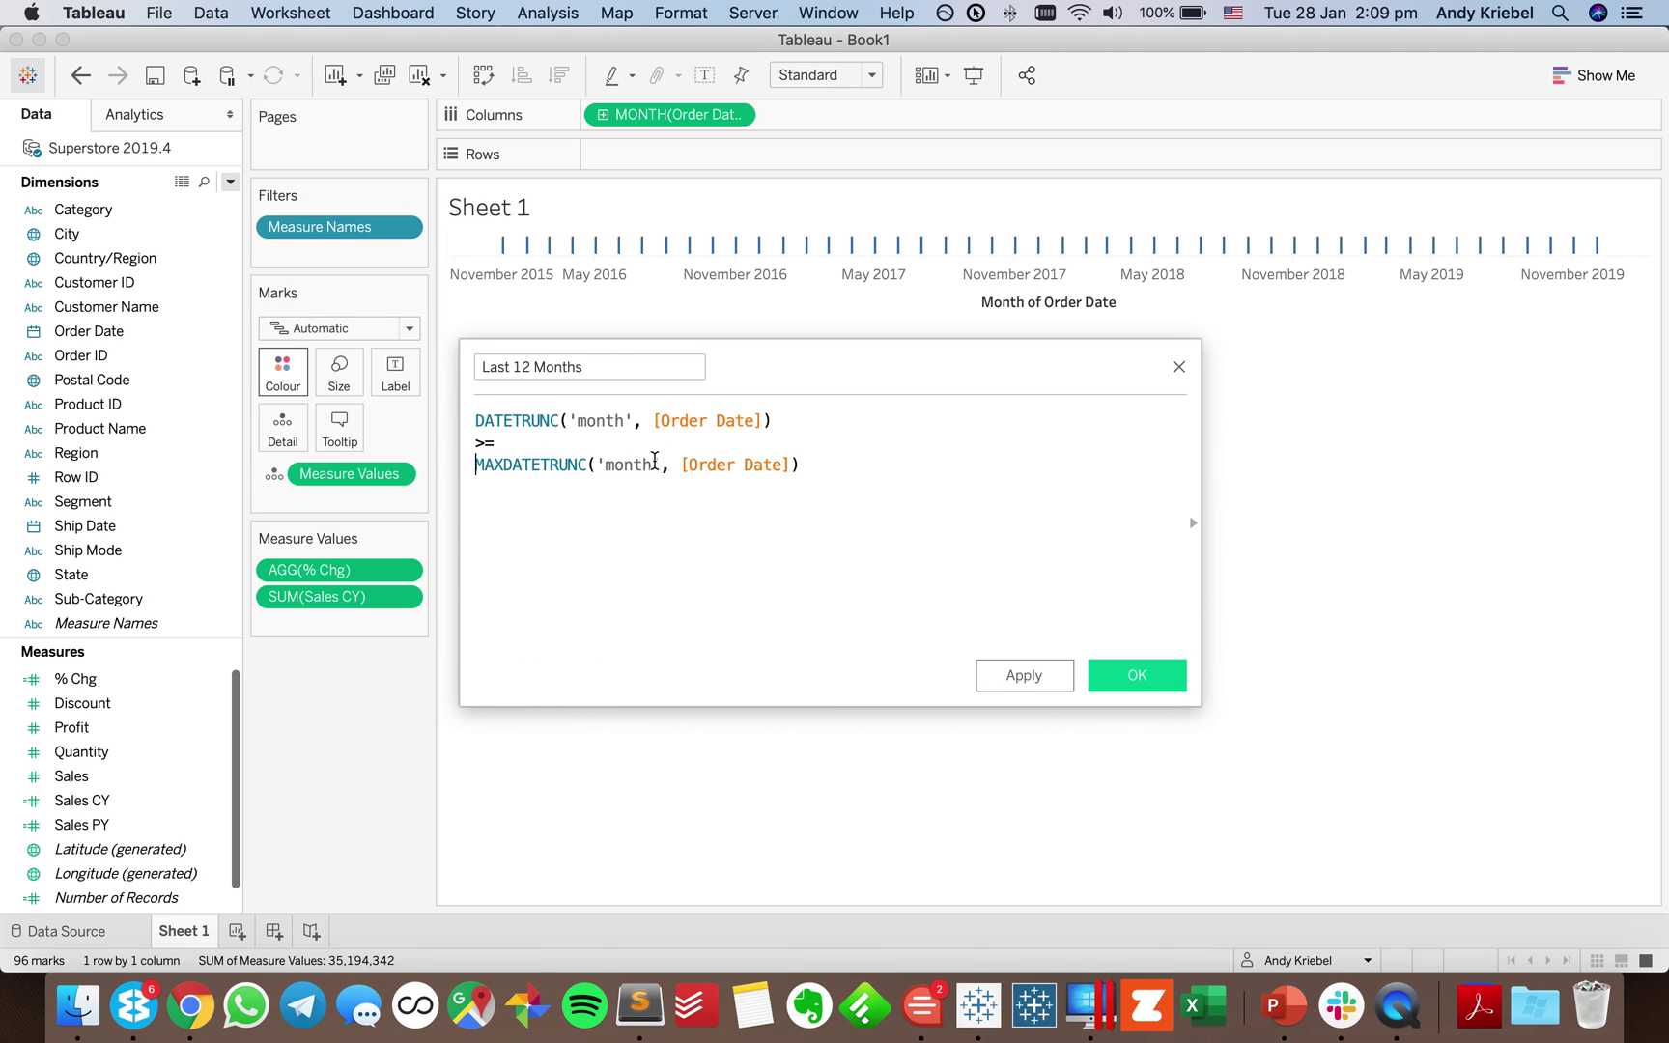
pyautogui.write('{MAX')
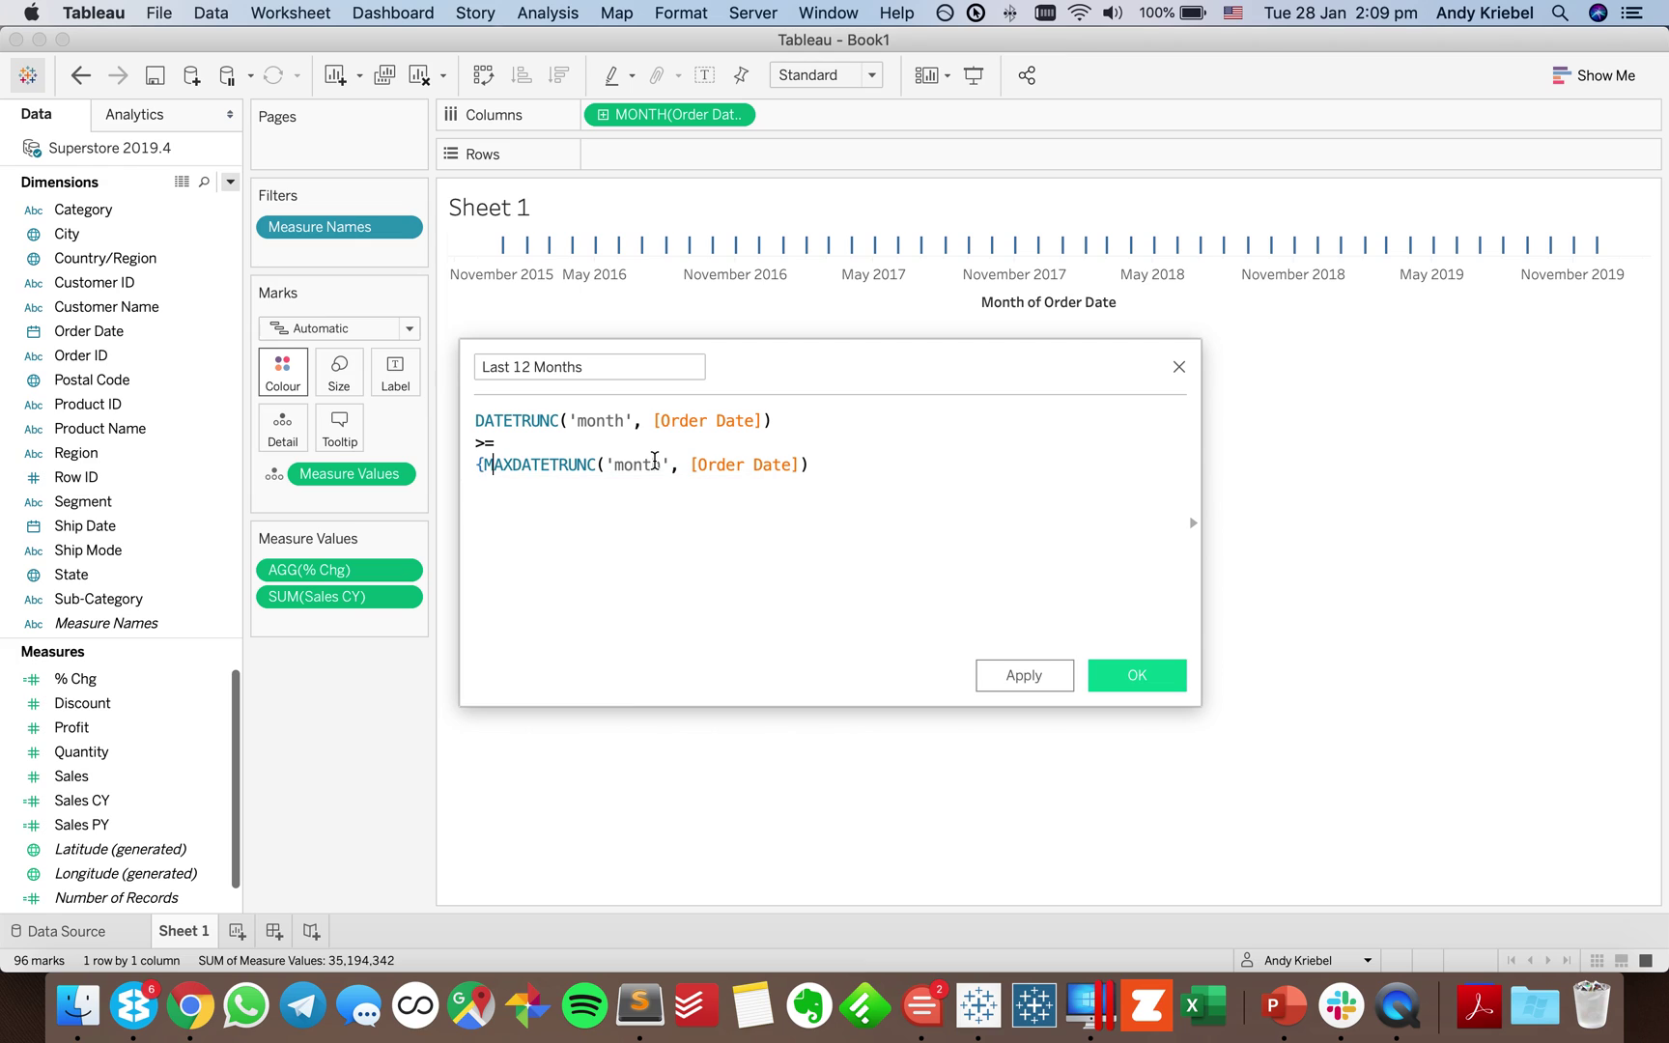
pyautogui.write('(')
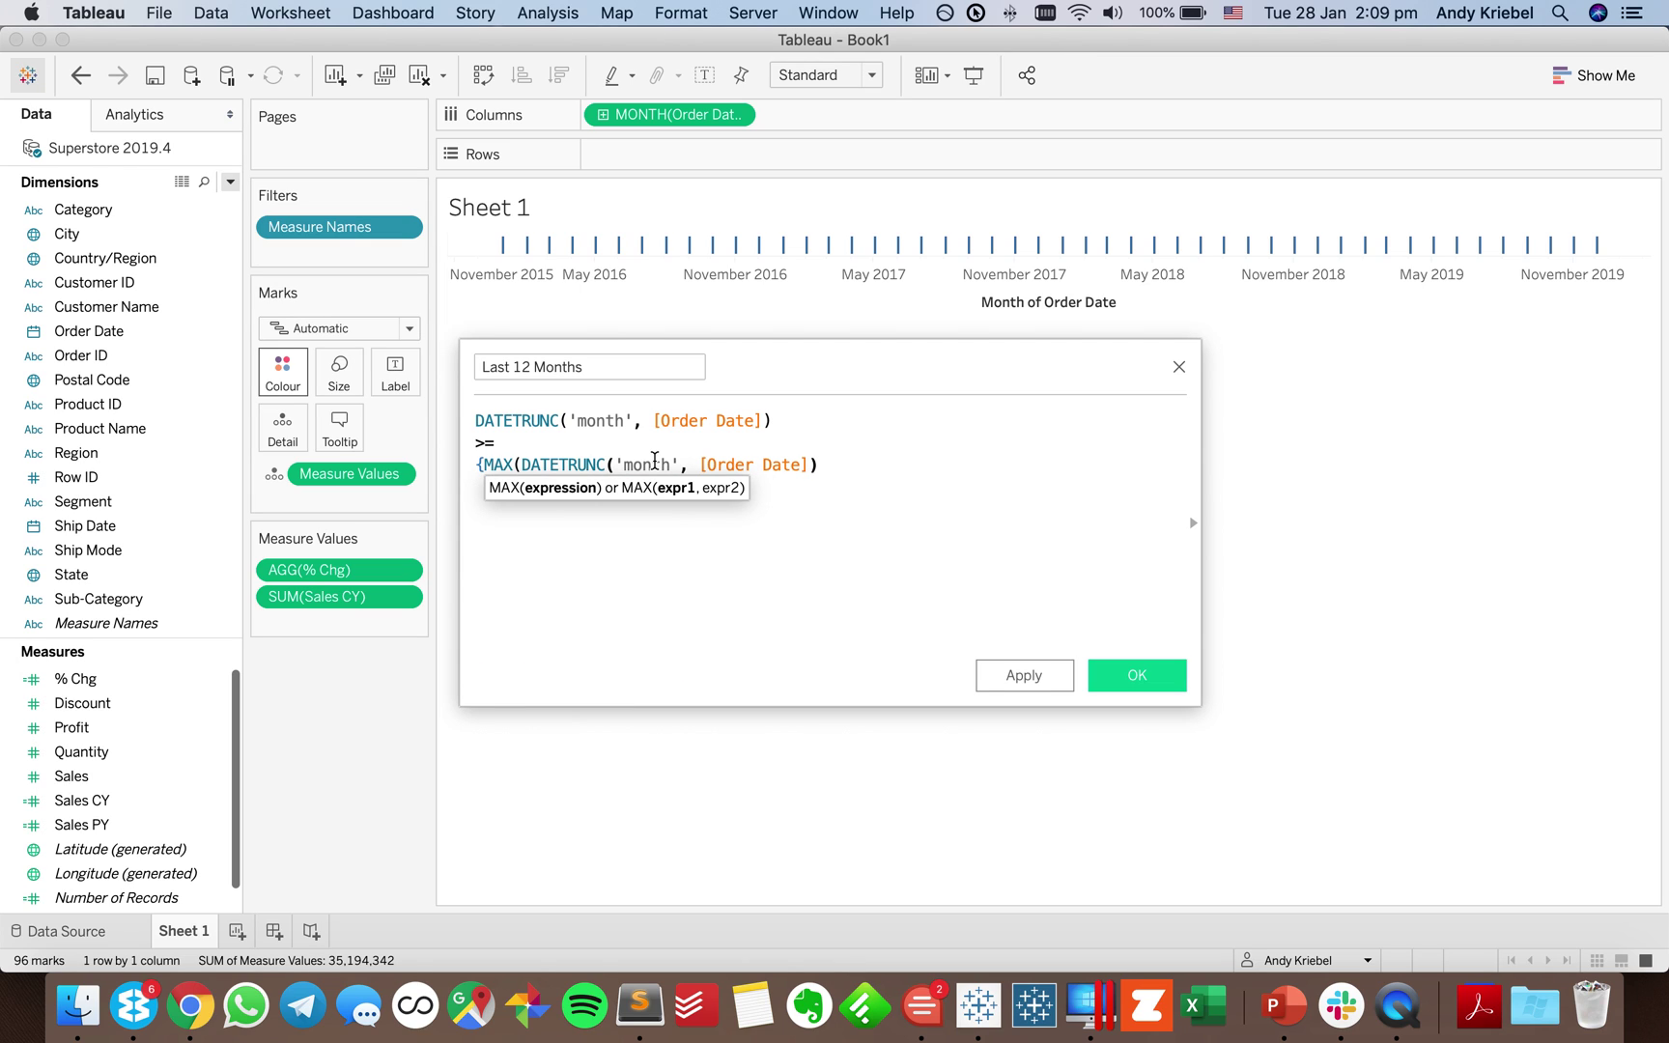
pyautogui.press('super+Right')
pyautogui.write(')}')
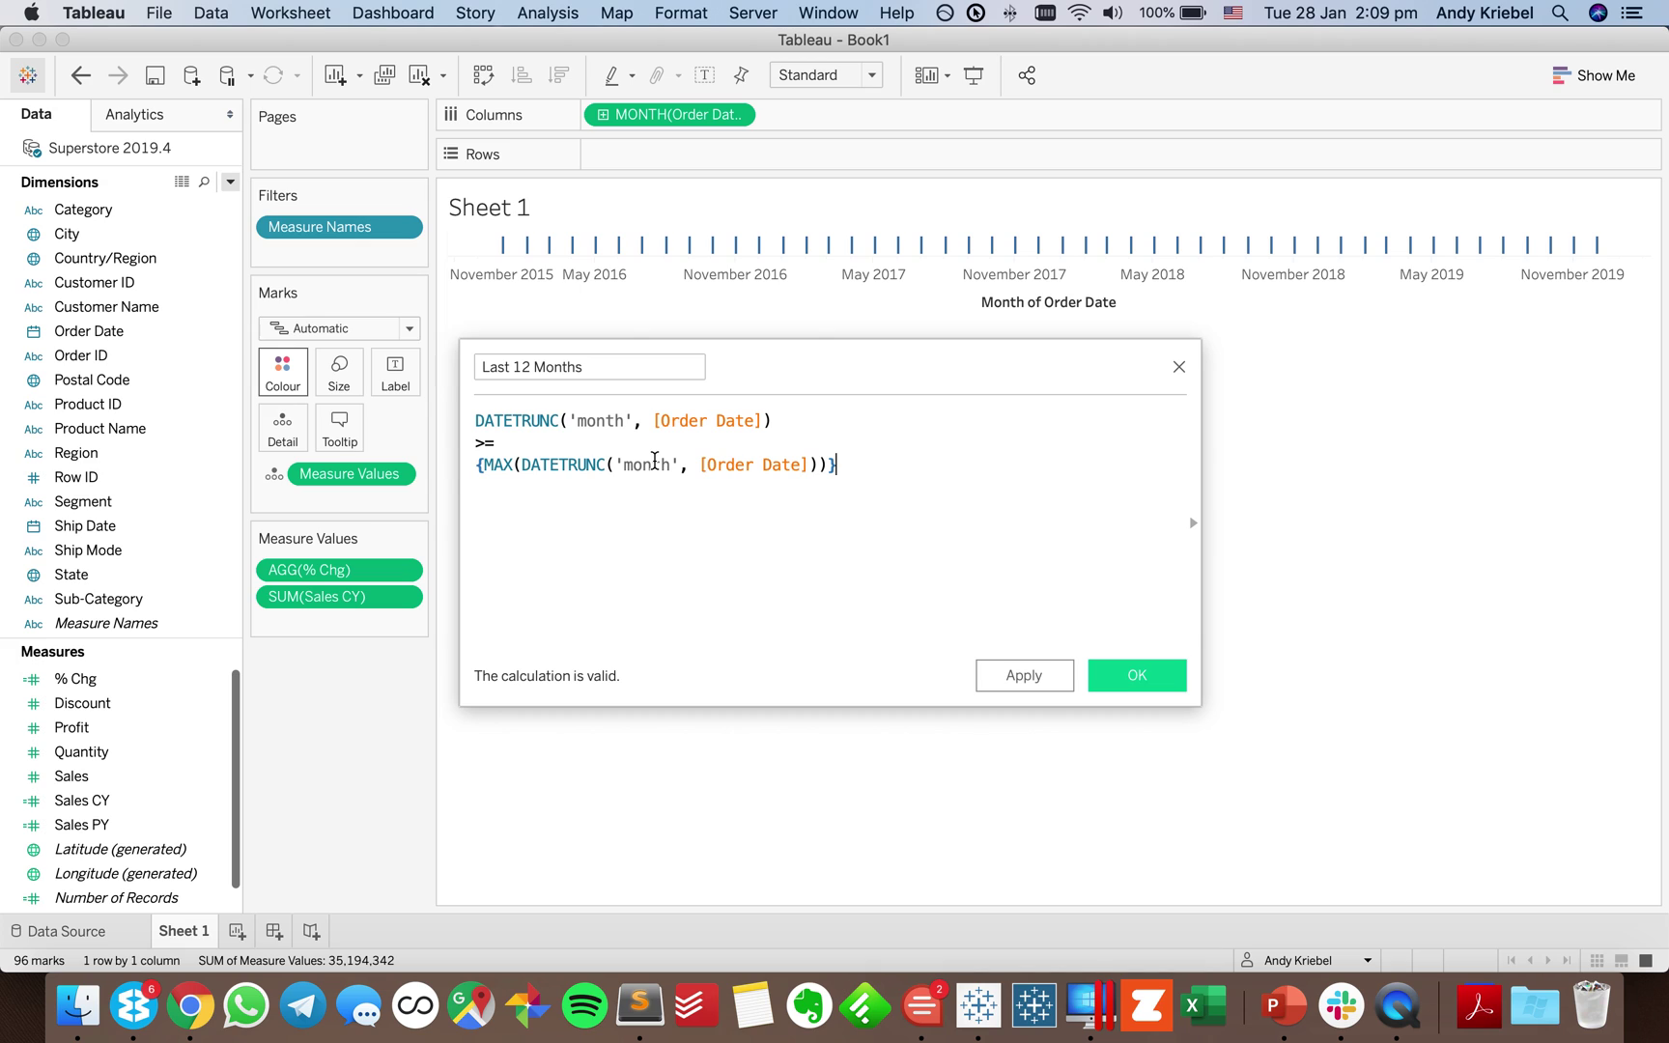
# Insert a DATEADD function with the date part 'month' on a new line above the level-of-detail maximum.
pyautogui.press('Up')
pyautogui.press('Return')
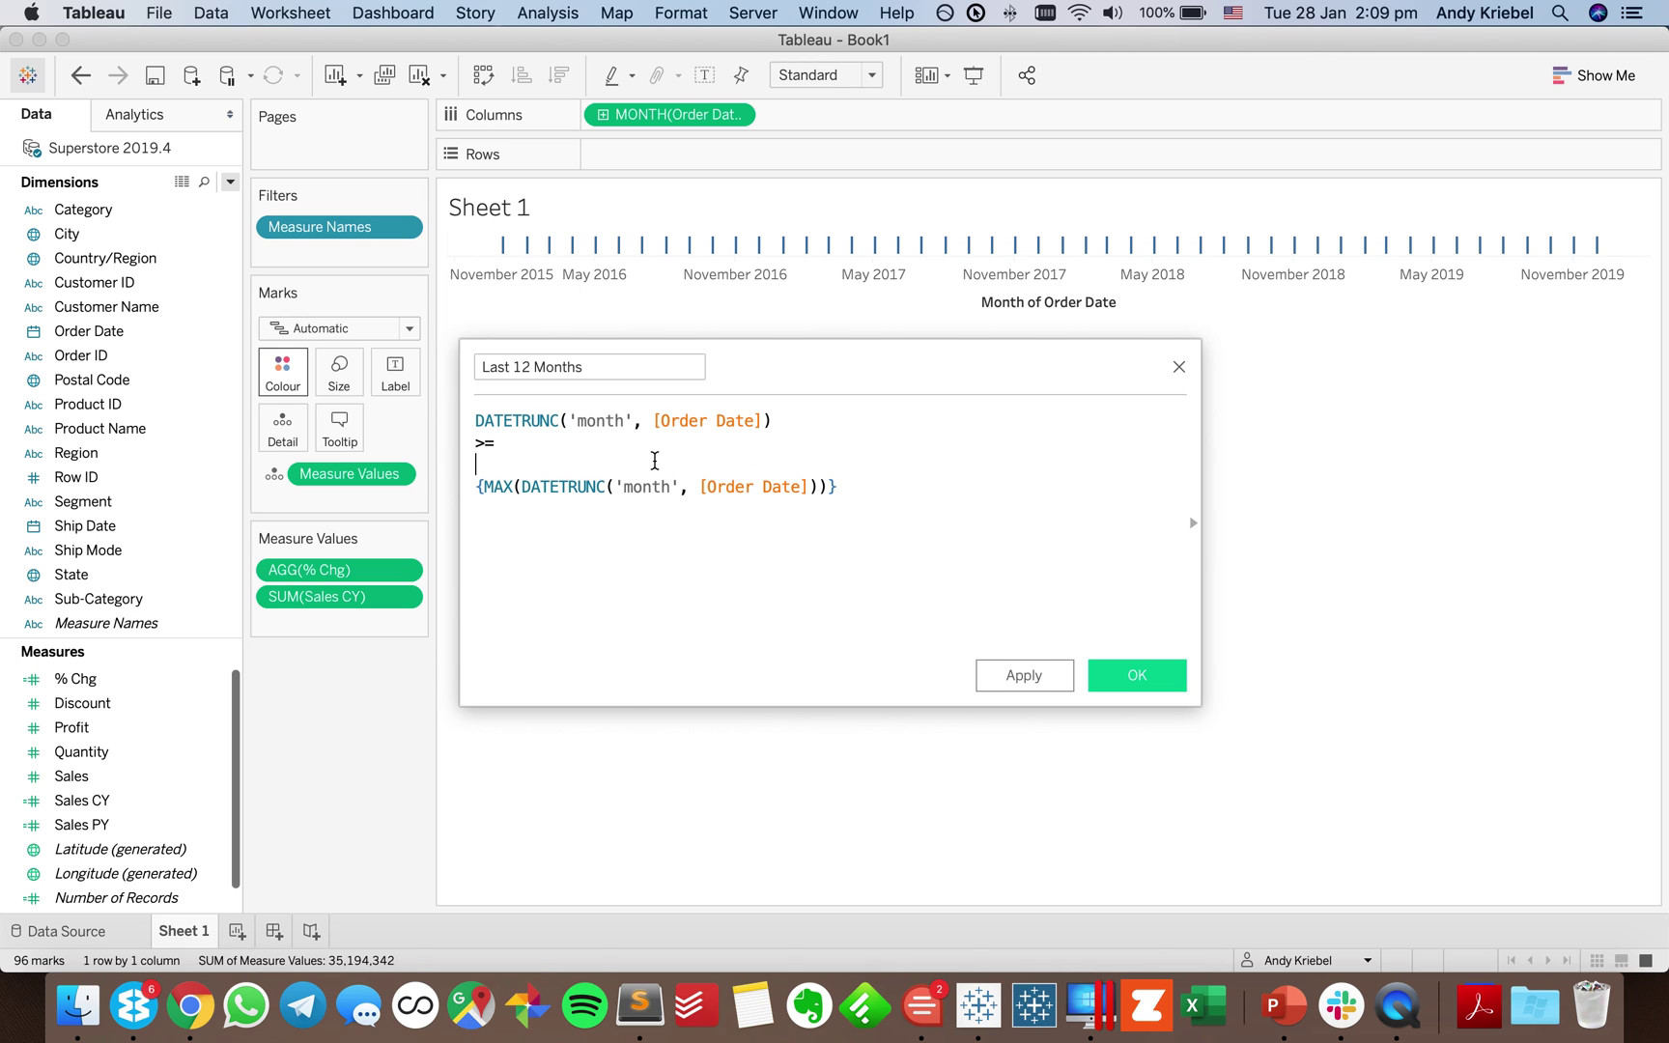
pyautogui.write('date')
pyautogui.press('Down')
pyautogui.press('Return')
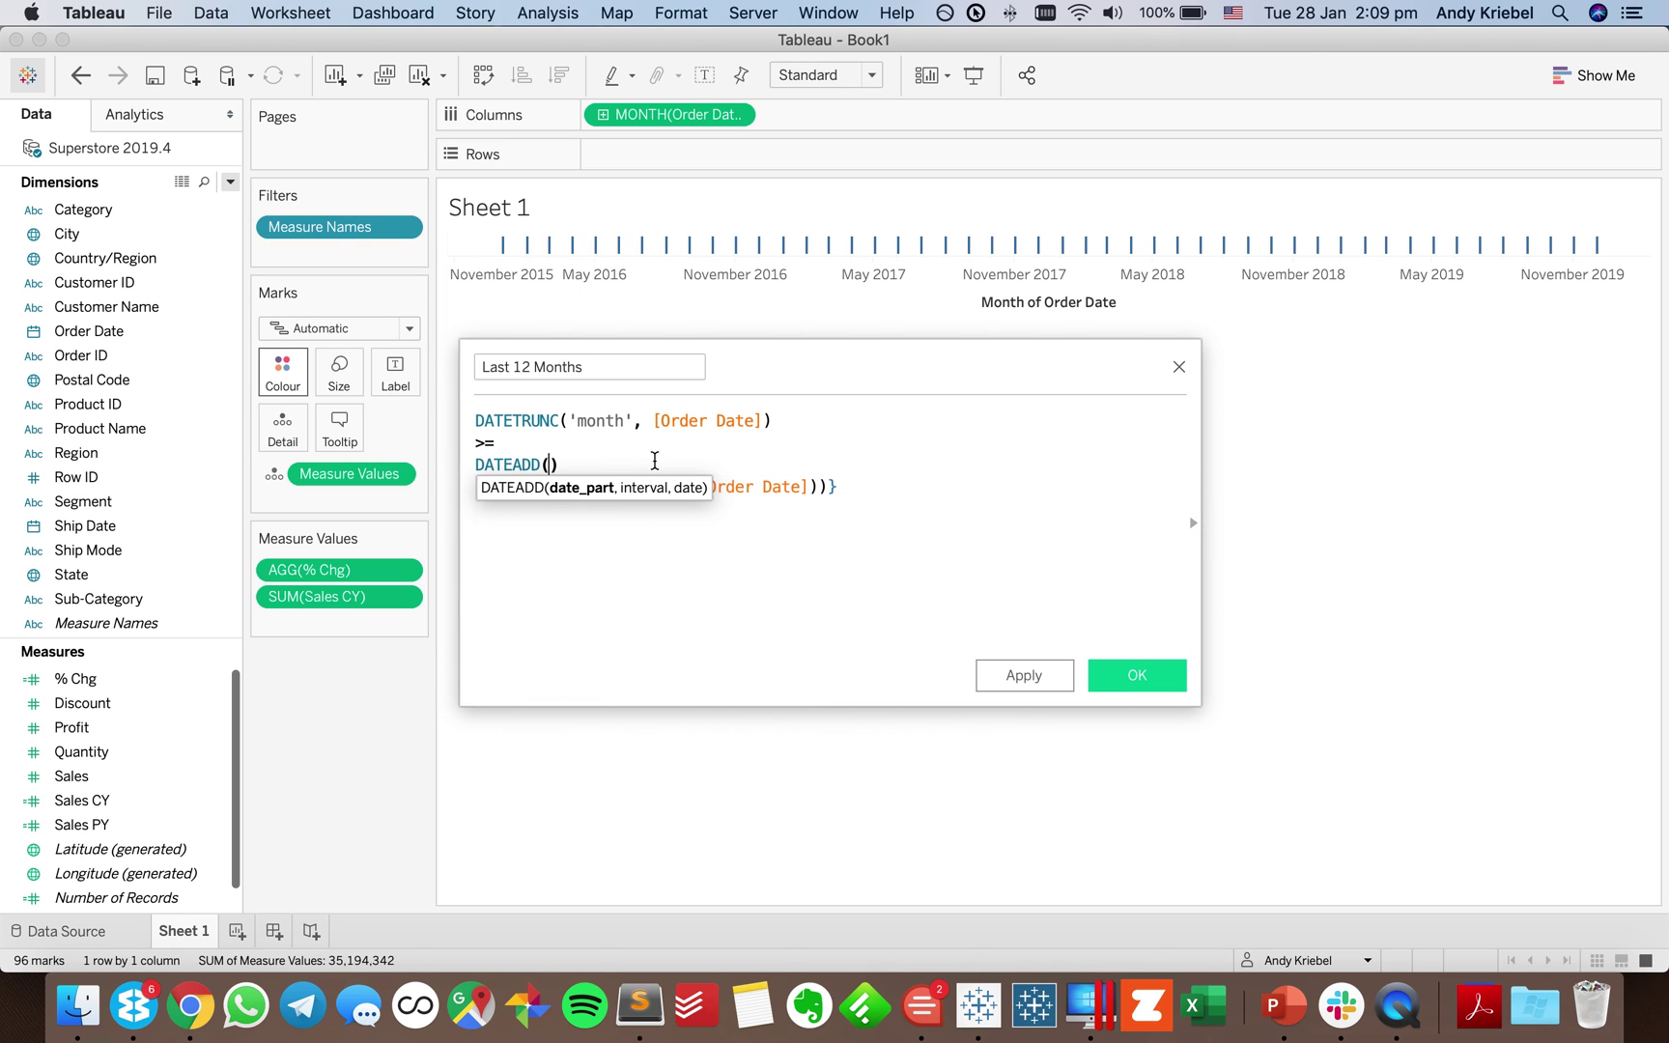
pyautogui.write(')')
pyautogui.press('BackSpace')
pyautogui.write("'month")
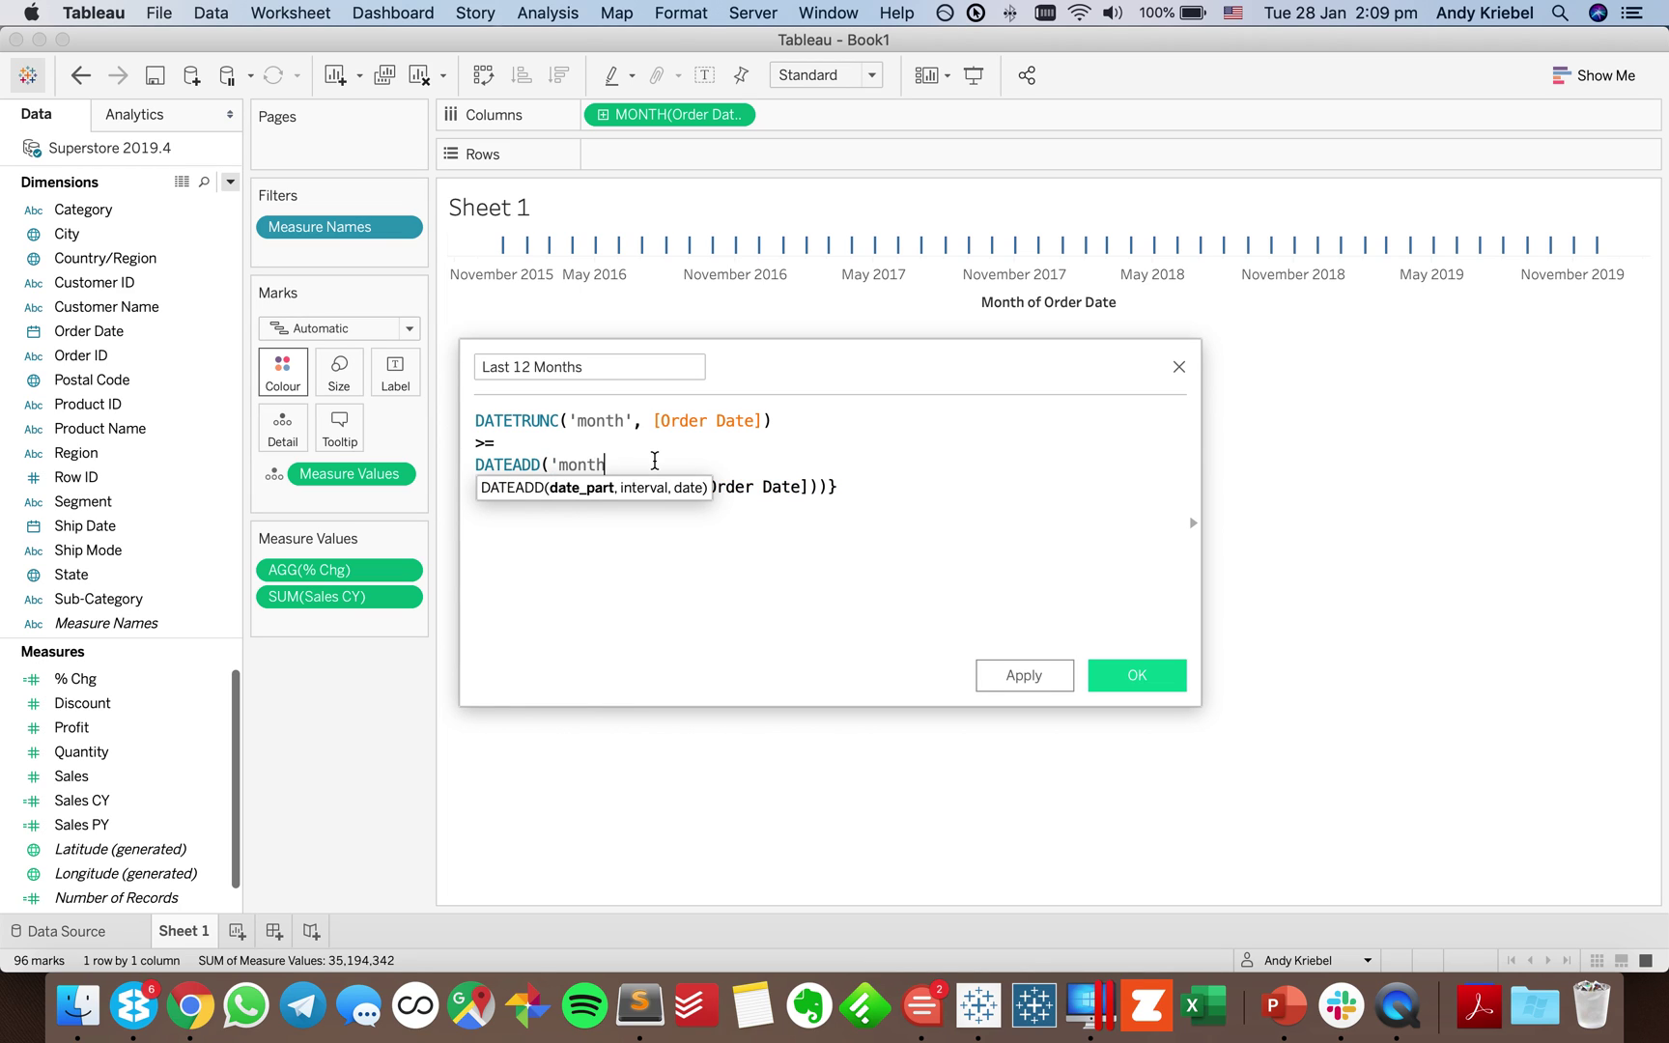
pyautogui.write("',")
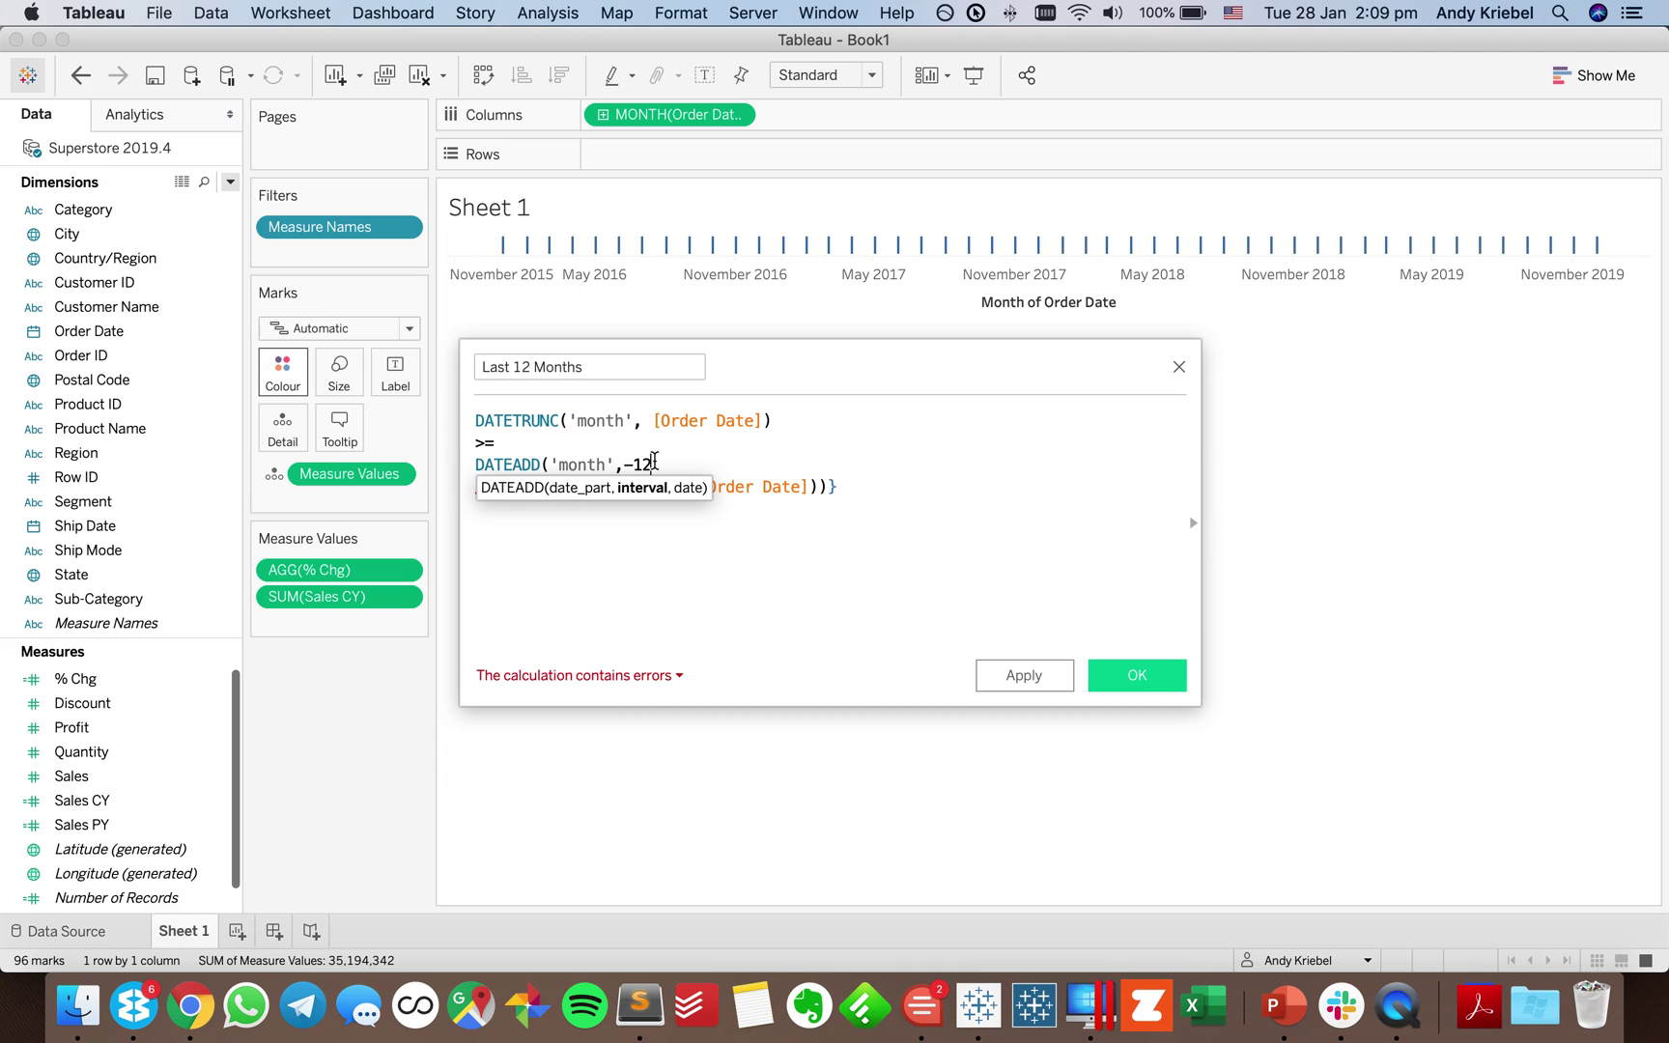
# Set the DATEADD interval to -11, enclose the {MAX(DATETRUNC('month', [Order Date]))} expression as its date, and save the calculation.
pyautogui.write('-12')
pyautogui.press('BackSpace')
pyautogui.write('1,')
pyautogui.press('Delete')
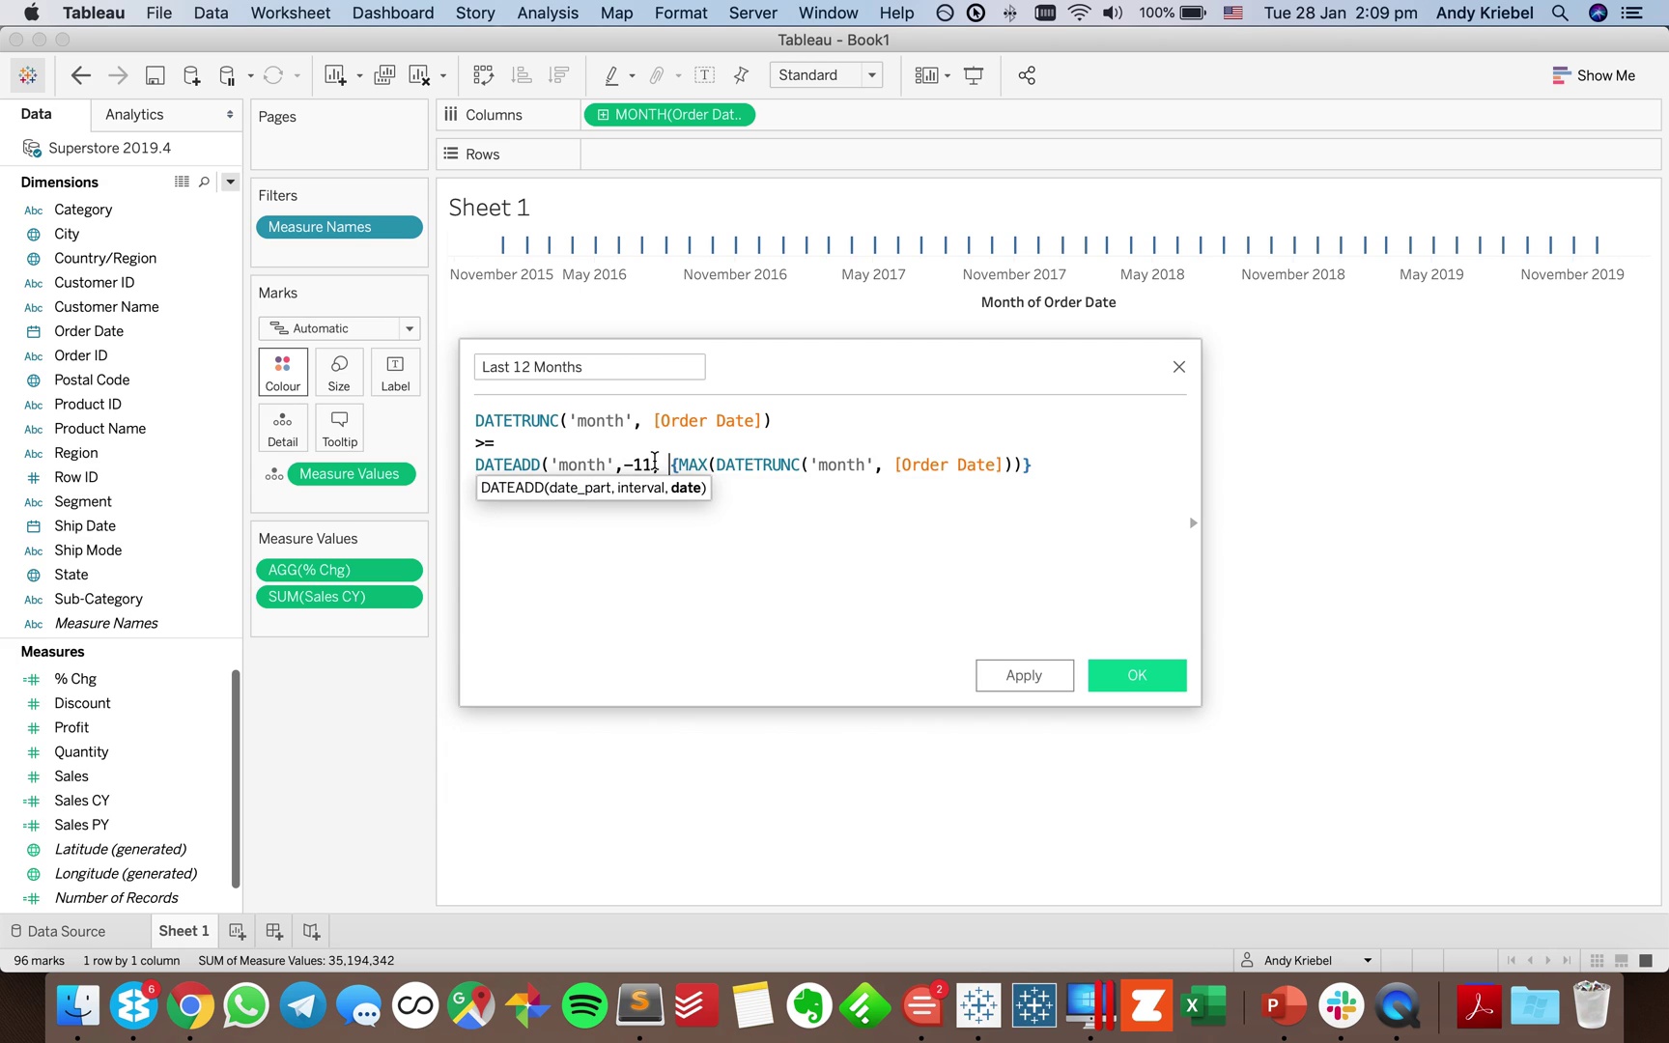
pyautogui.write(')')
pyautogui.click(1138, 675)
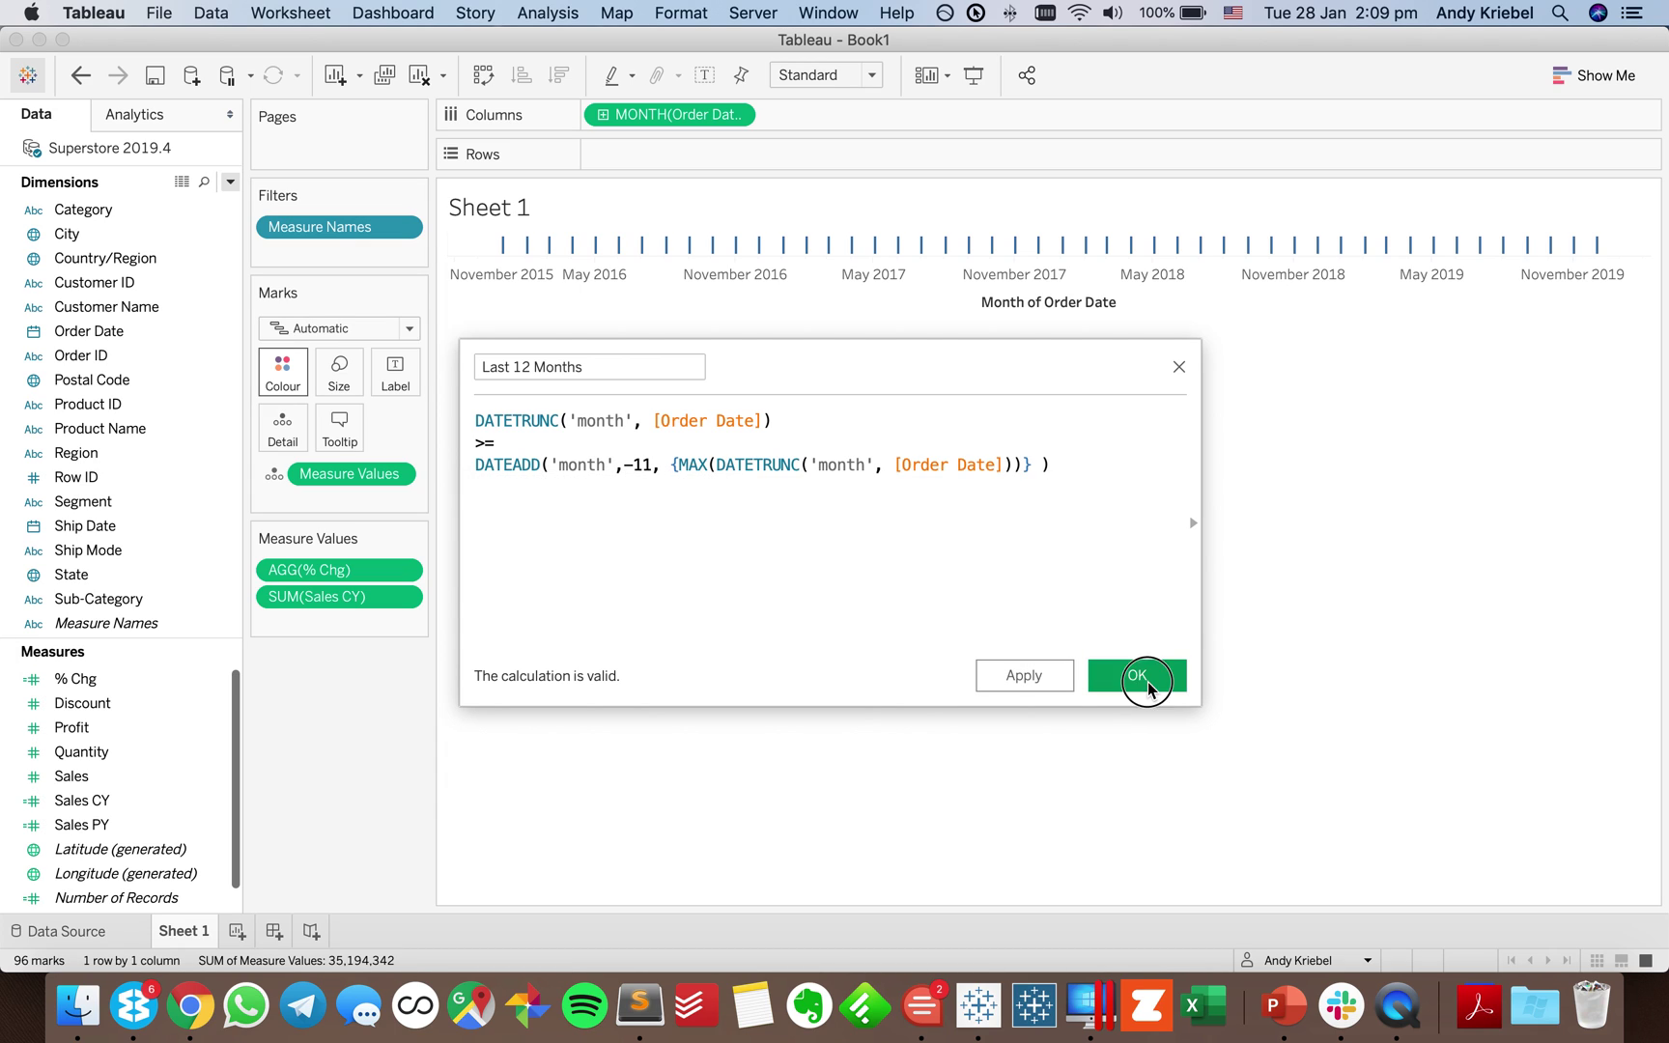
# Colour the marks by Last 12 Months and select the True marks to check which months are flagged.
pyautogui.moveTo(114, 335); pyautogui.dragTo(266, 363)
pyautogui.moveTo(1443, 248); pyautogui.dragTo(1201, 253)
pyautogui.click(1201, 253)
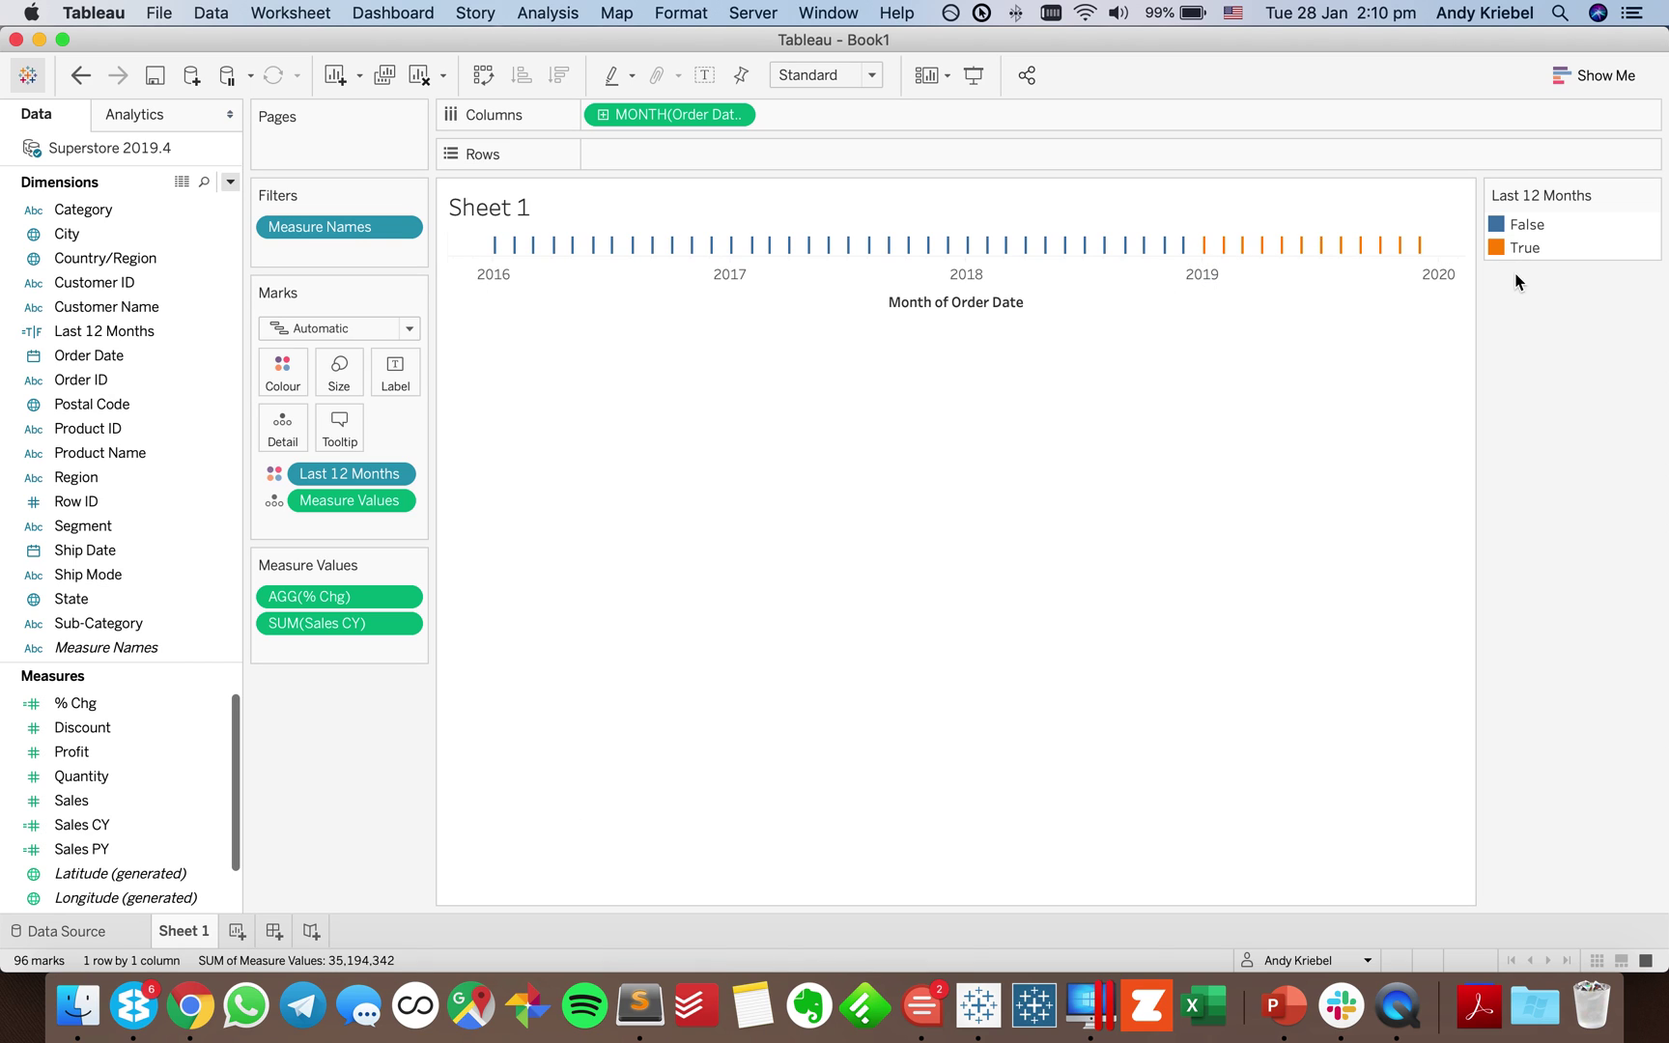
pyautogui.moveTo(1436, 246); pyautogui.dragTo(1200, 256)
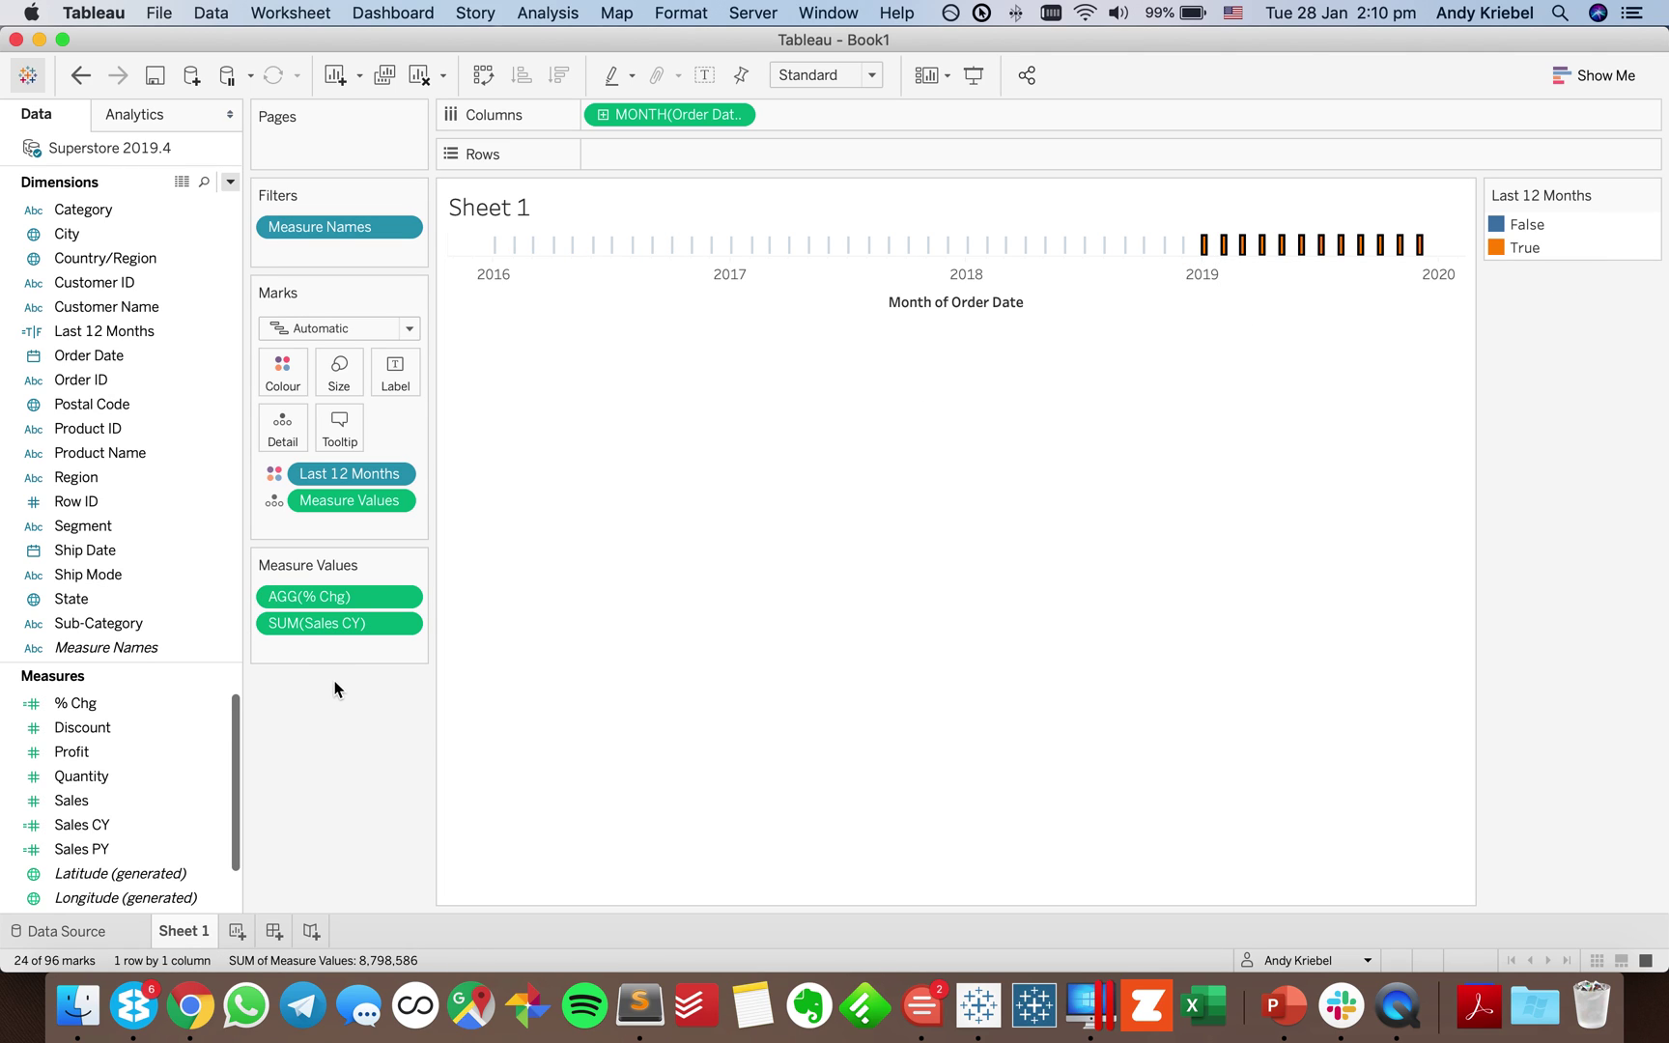
pyautogui.press('Escape')
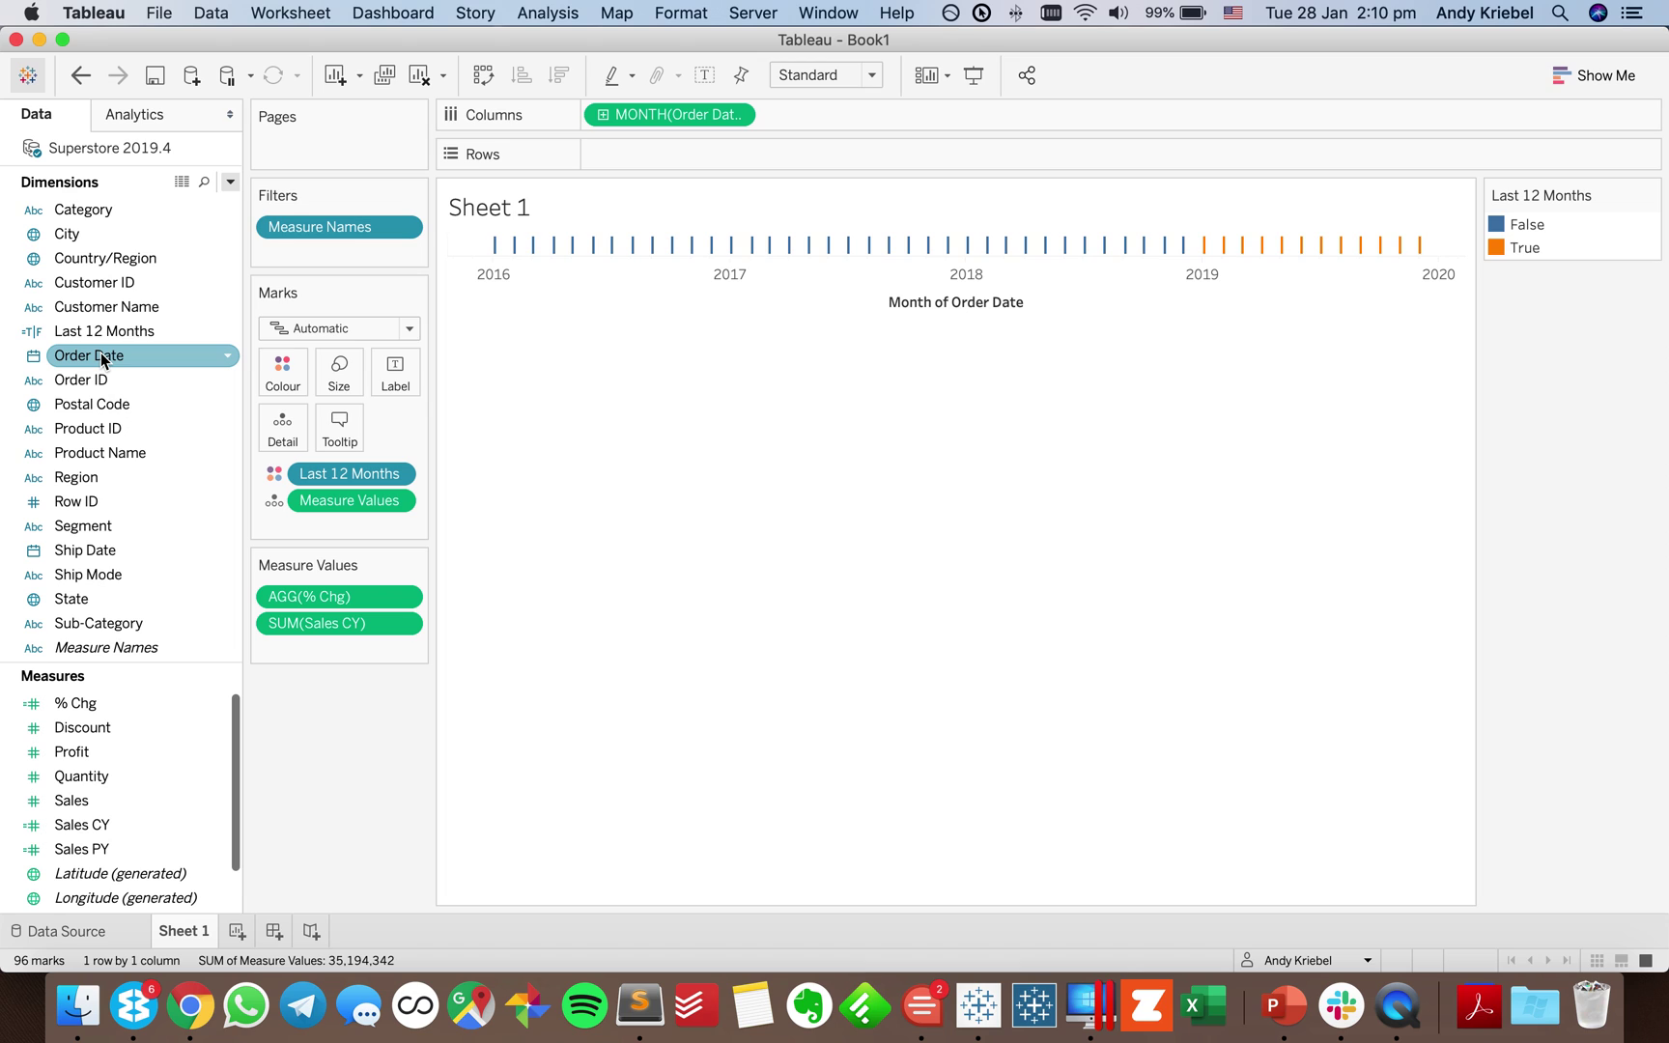
# Filter Order Date by Month / Year, keeping all months except October, November and December 2019.
pyautogui.moveTo(104, 357); pyautogui.dragTo(354, 257)
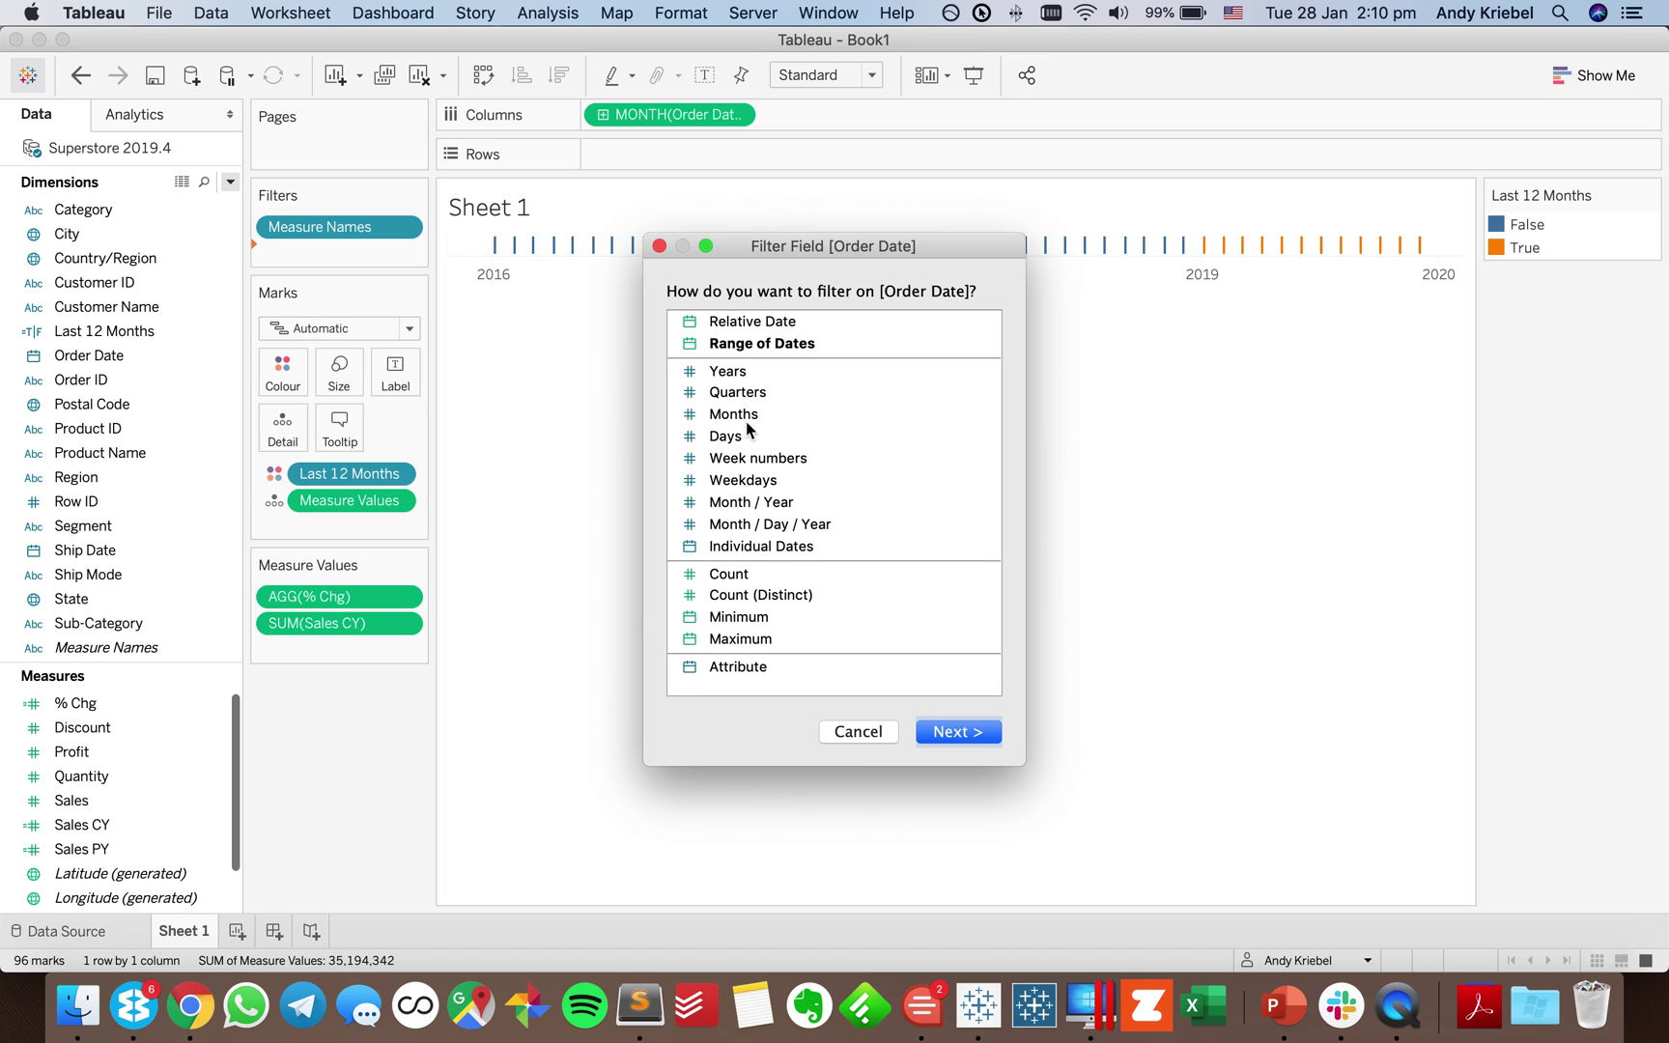
pyautogui.doubleClick(748, 501)
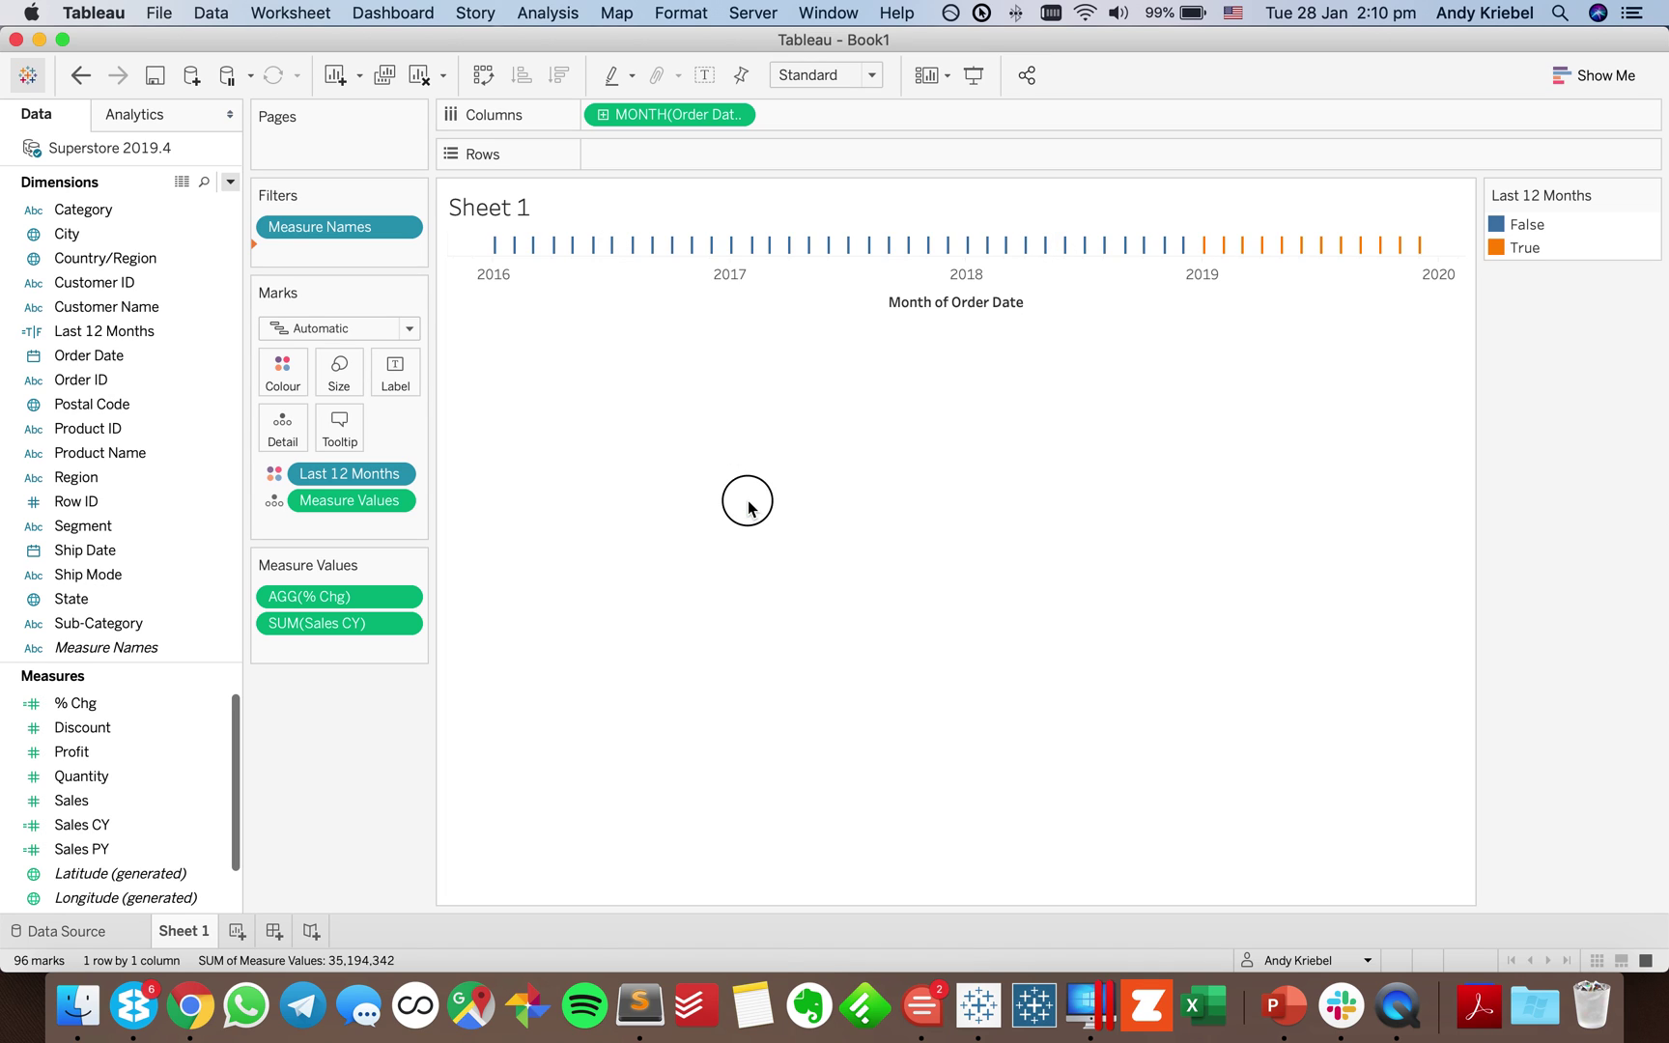
pyautogui.scroll(-10, 722, 447)
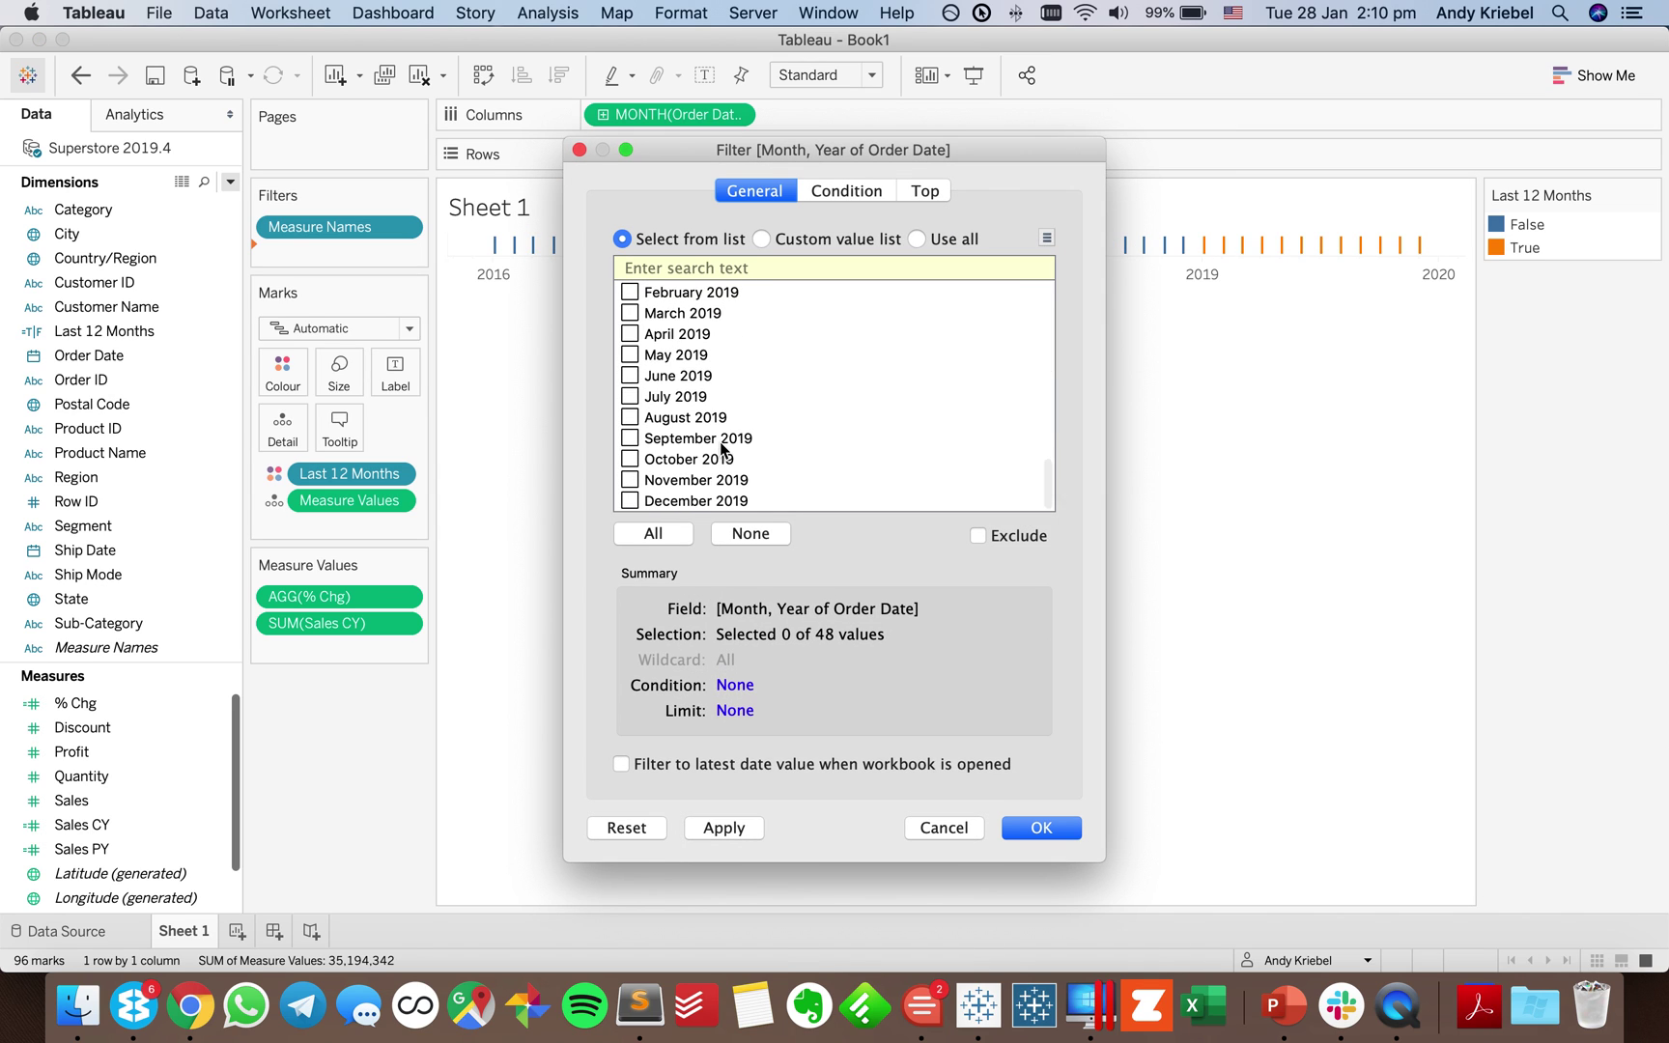
pyautogui.click(650, 541)
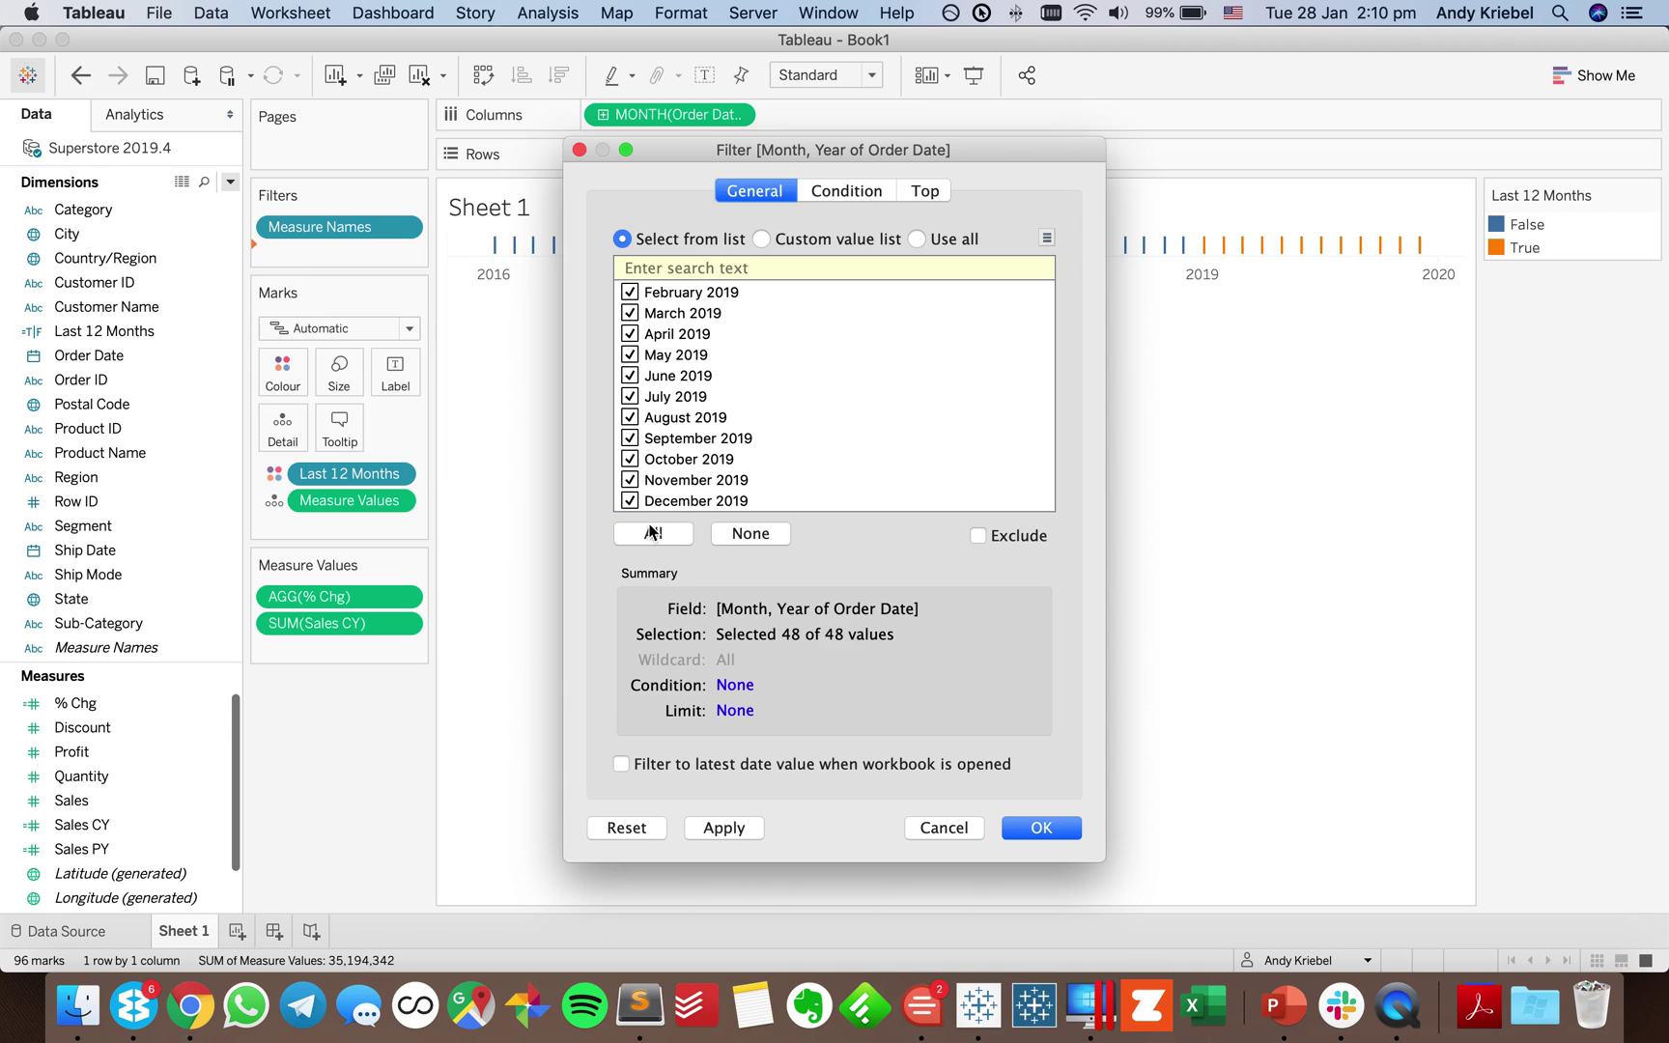
pyautogui.click(631, 501)
pyautogui.click(633, 481)
pyautogui.click(629, 460)
pyautogui.click(1040, 828)
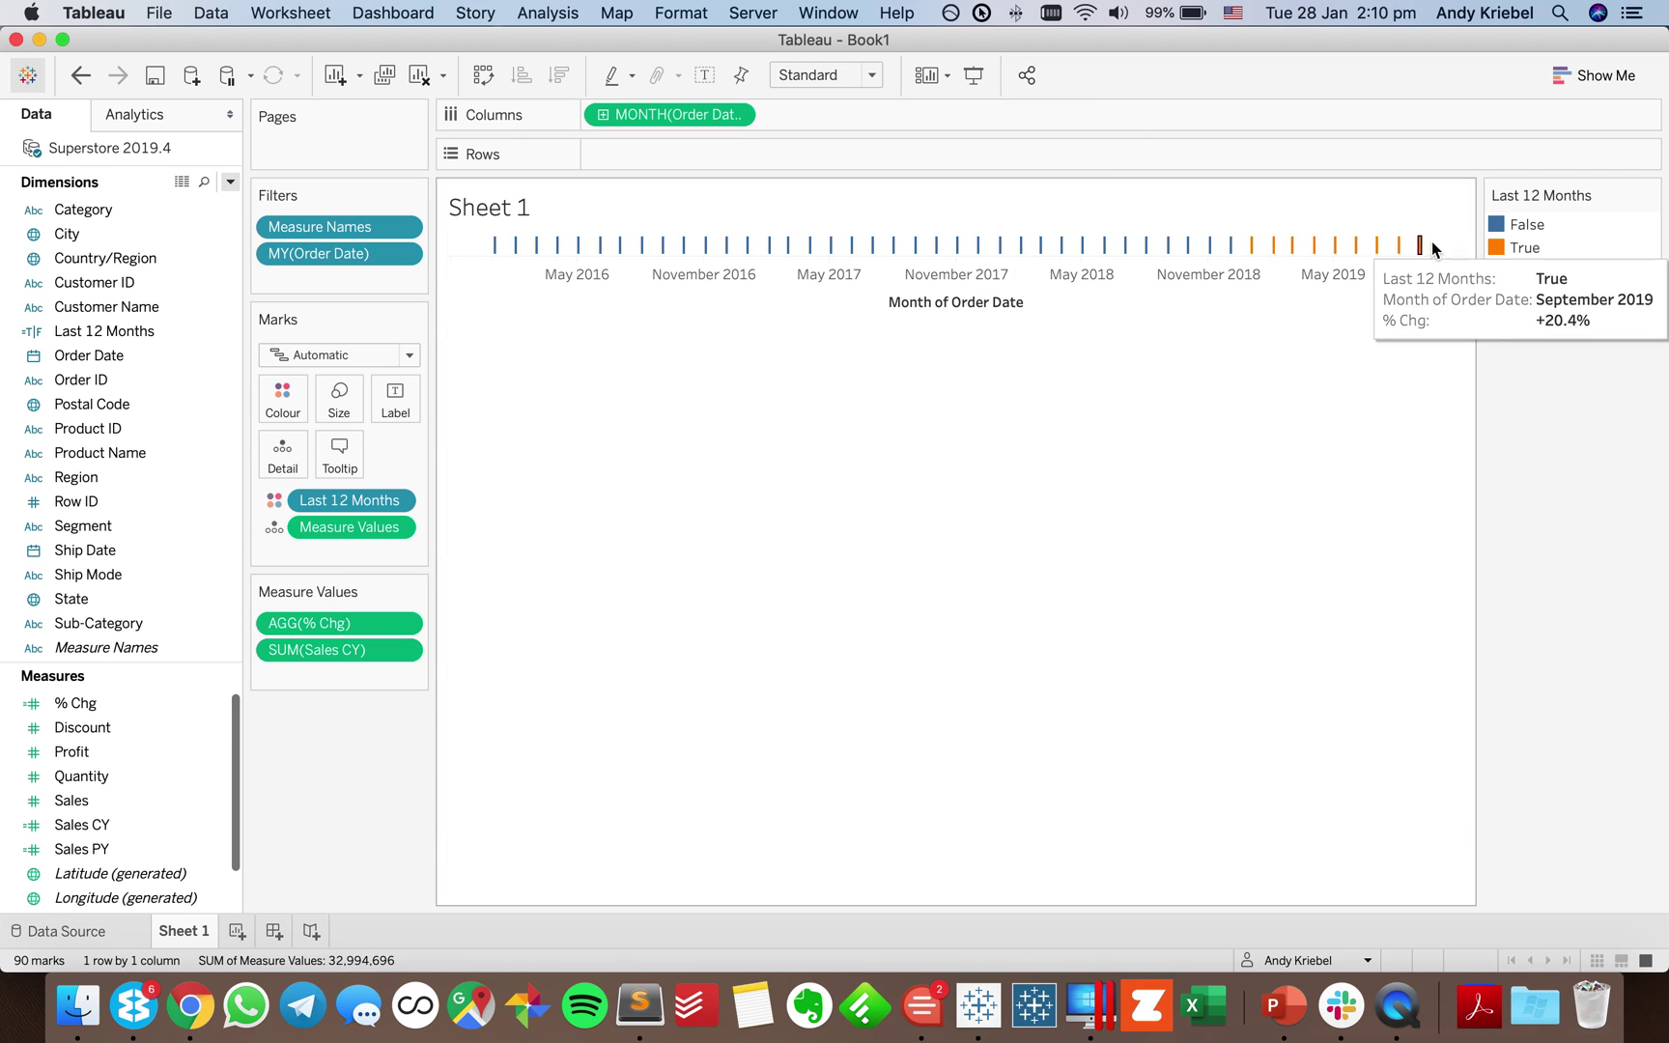
# Try the Order Date month/year filter as a context filter, check the flagged marks, and remove the filter.
pyautogui.click(402, 253)
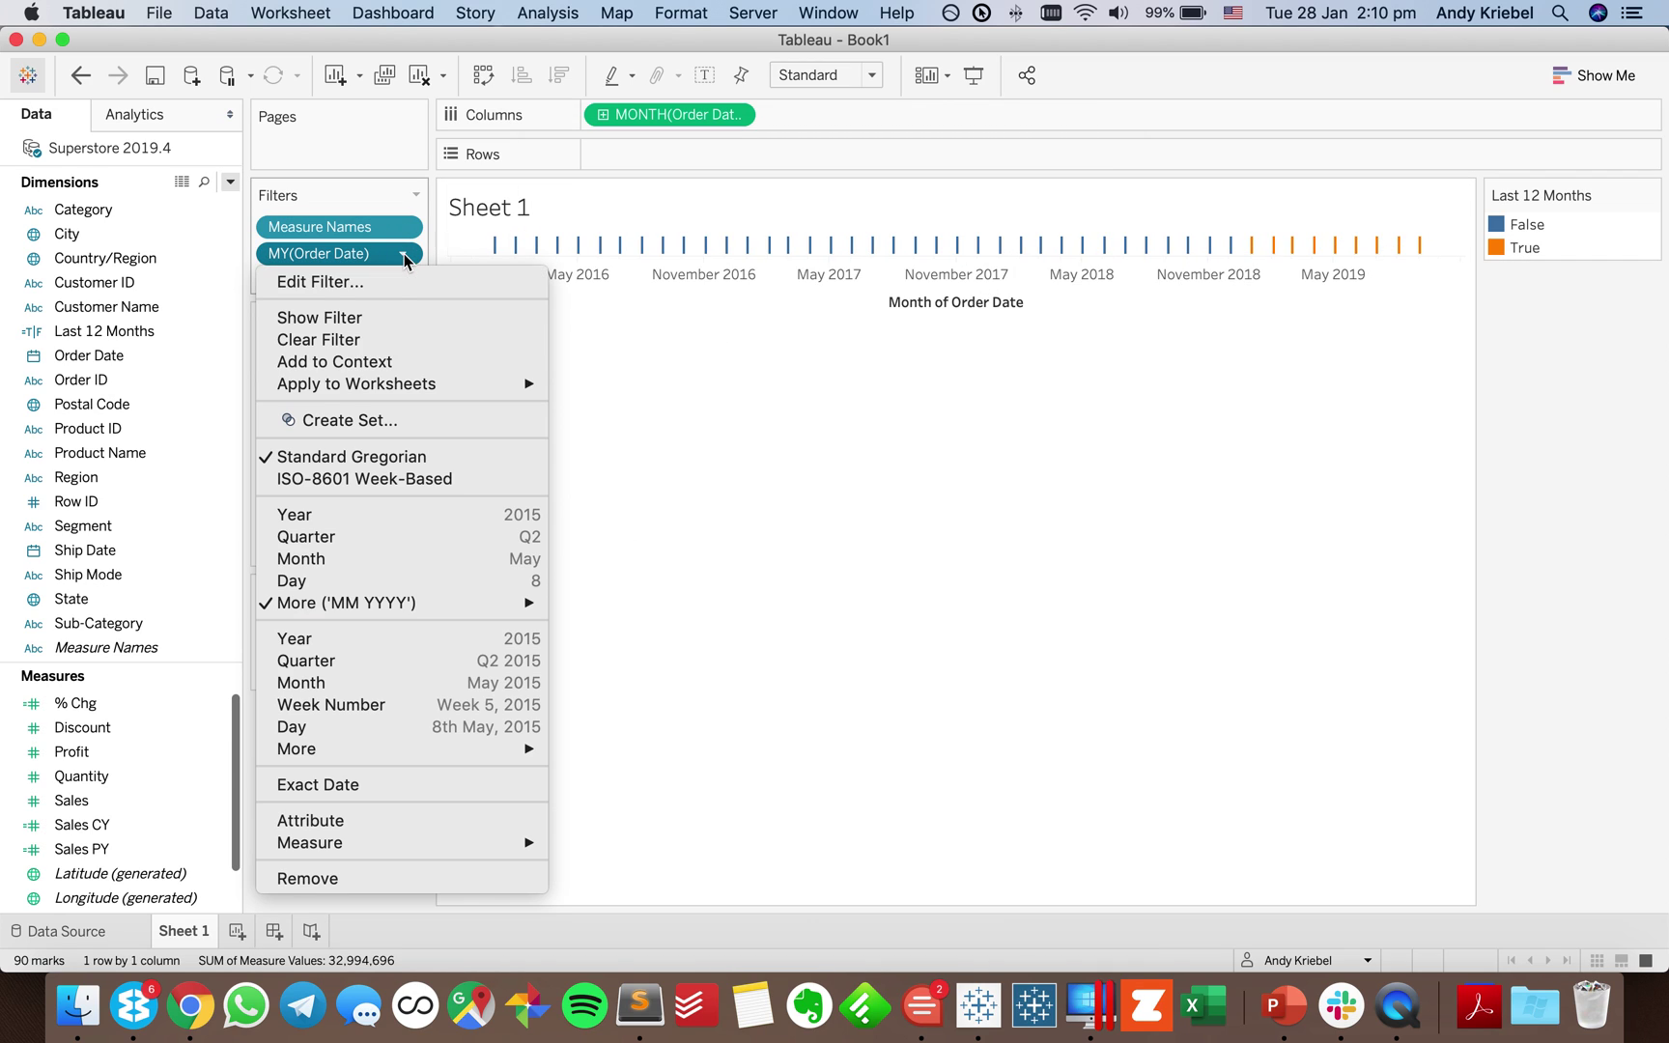
pyautogui.click(384, 368)
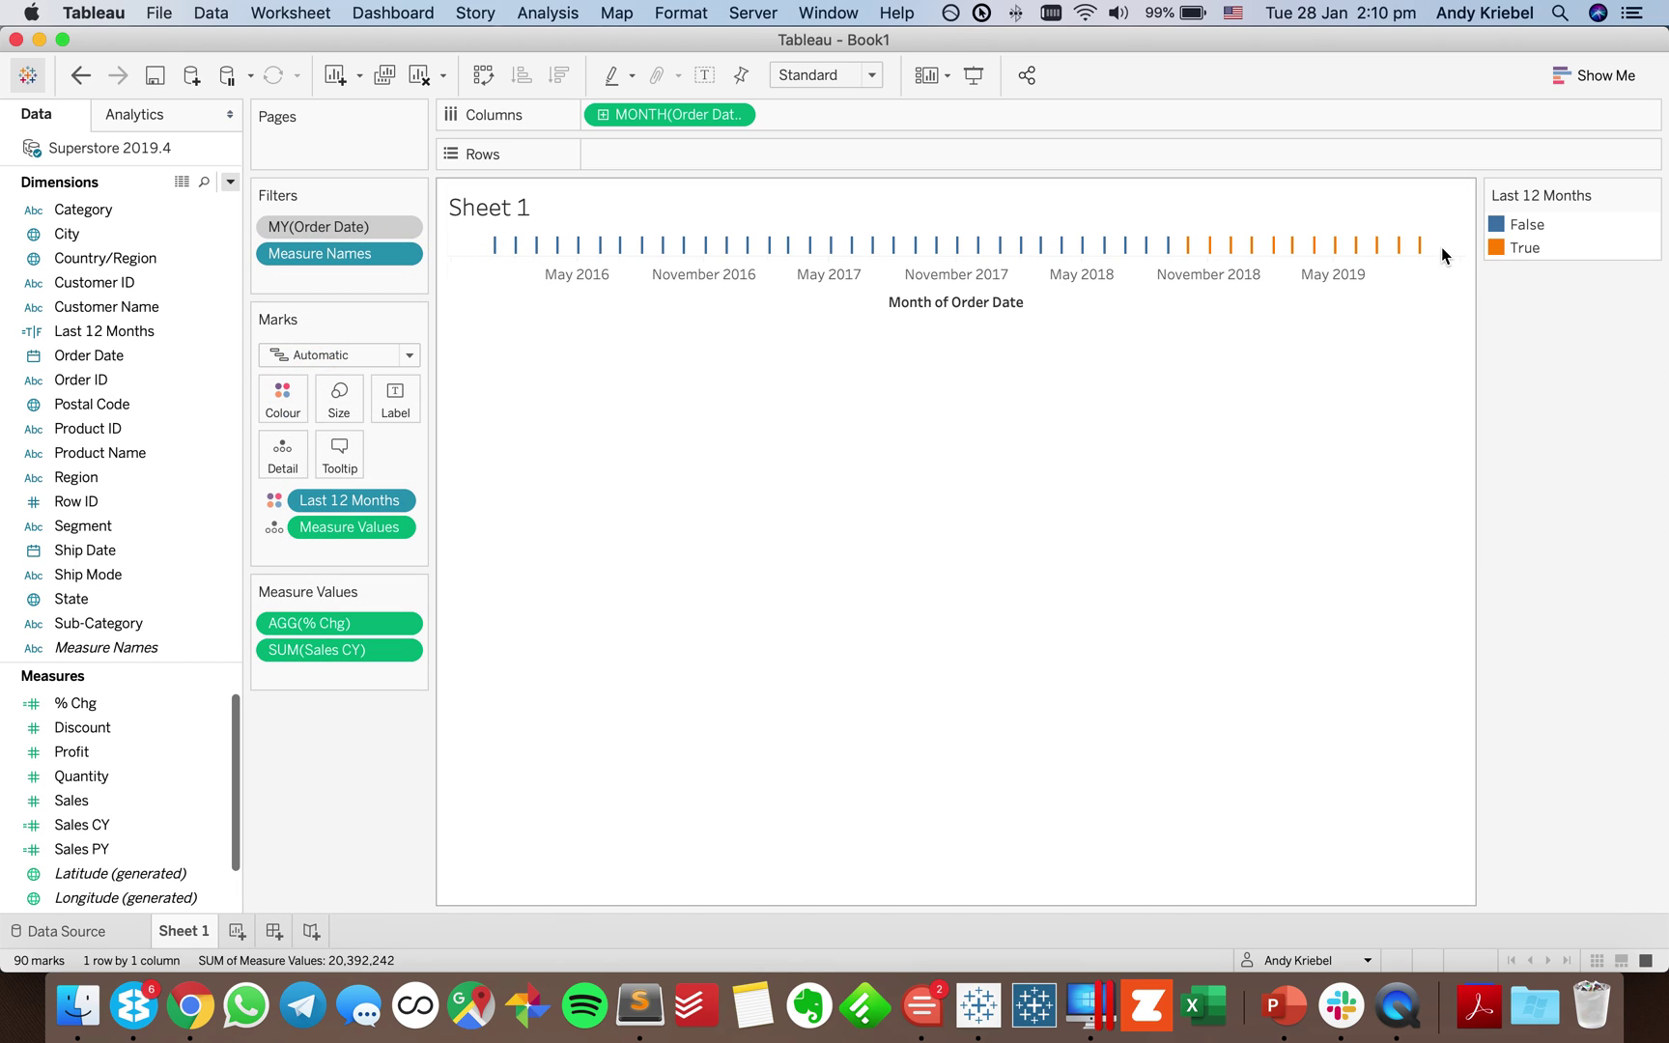
pyautogui.moveTo(1429, 248)
pyautogui.moveTo(1431, 250); pyautogui.dragTo(1176, 253)
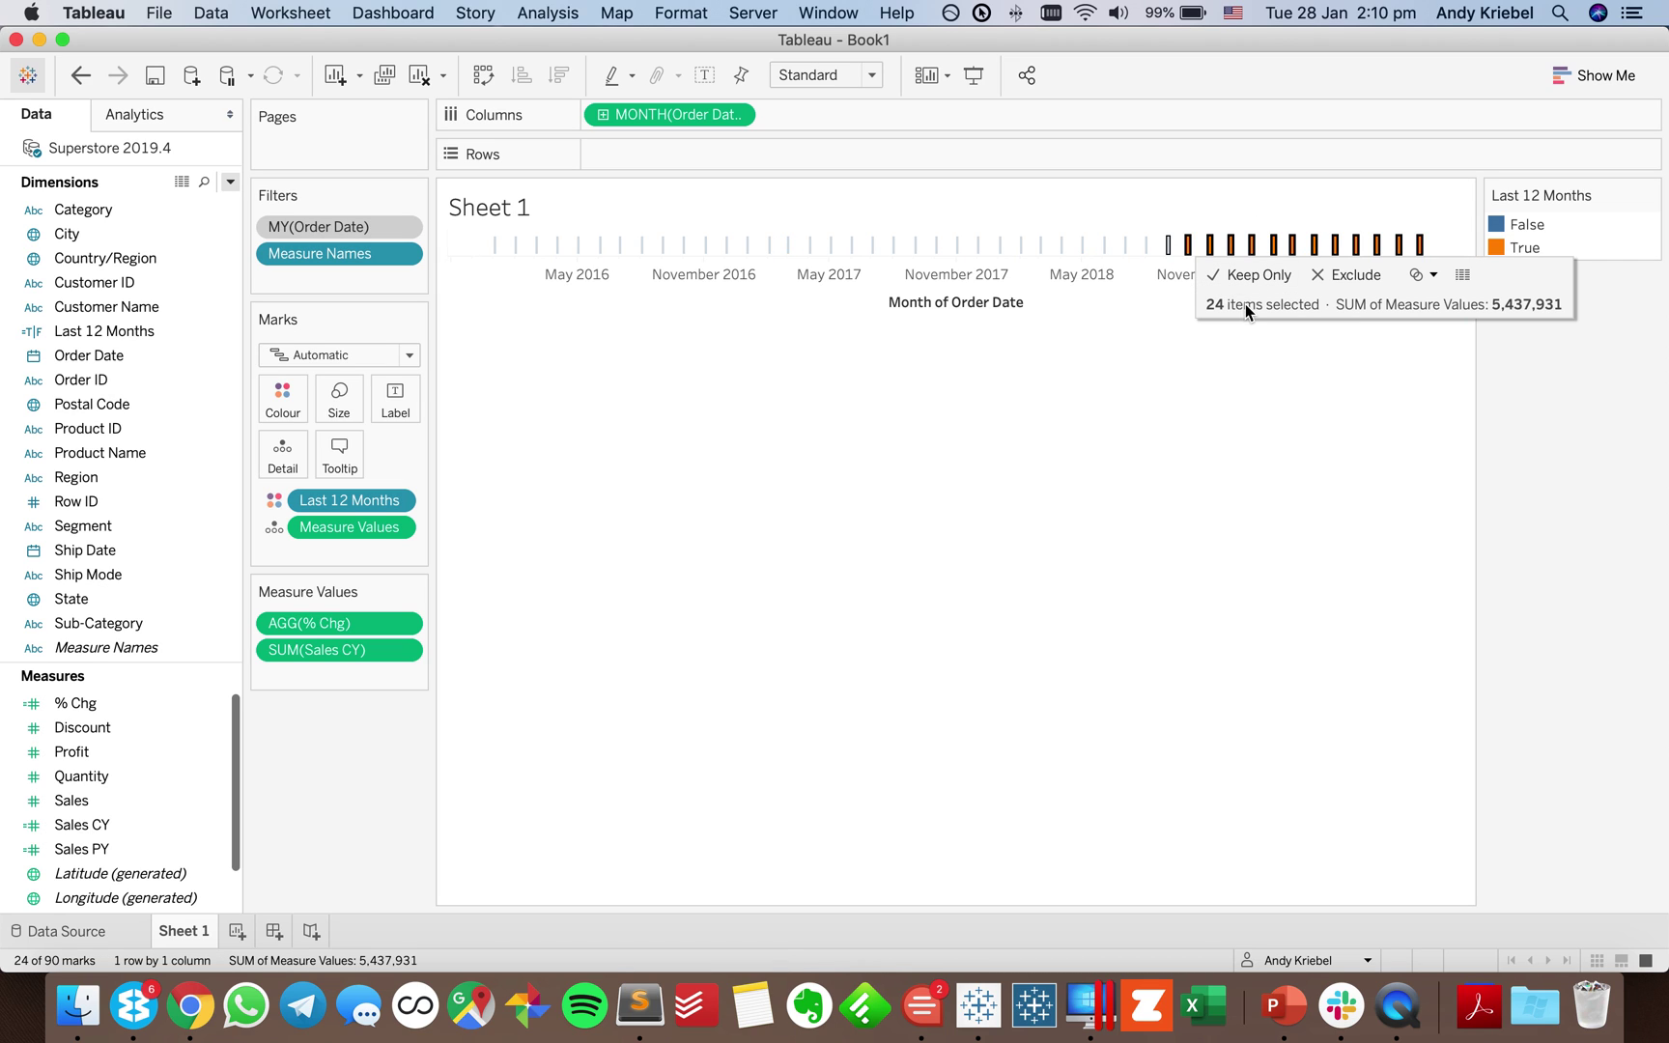
pyautogui.click(1241, 357)
pyautogui.moveTo(335, 226); pyautogui.dragTo(137, 339)
# Move Last 12 Months from Colour to the filters and keep only True.
pyautogui.moveTo(377, 474); pyautogui.dragTo(339, 253)
pyautogui.click(630, 329)
pyautogui.click(1043, 809)
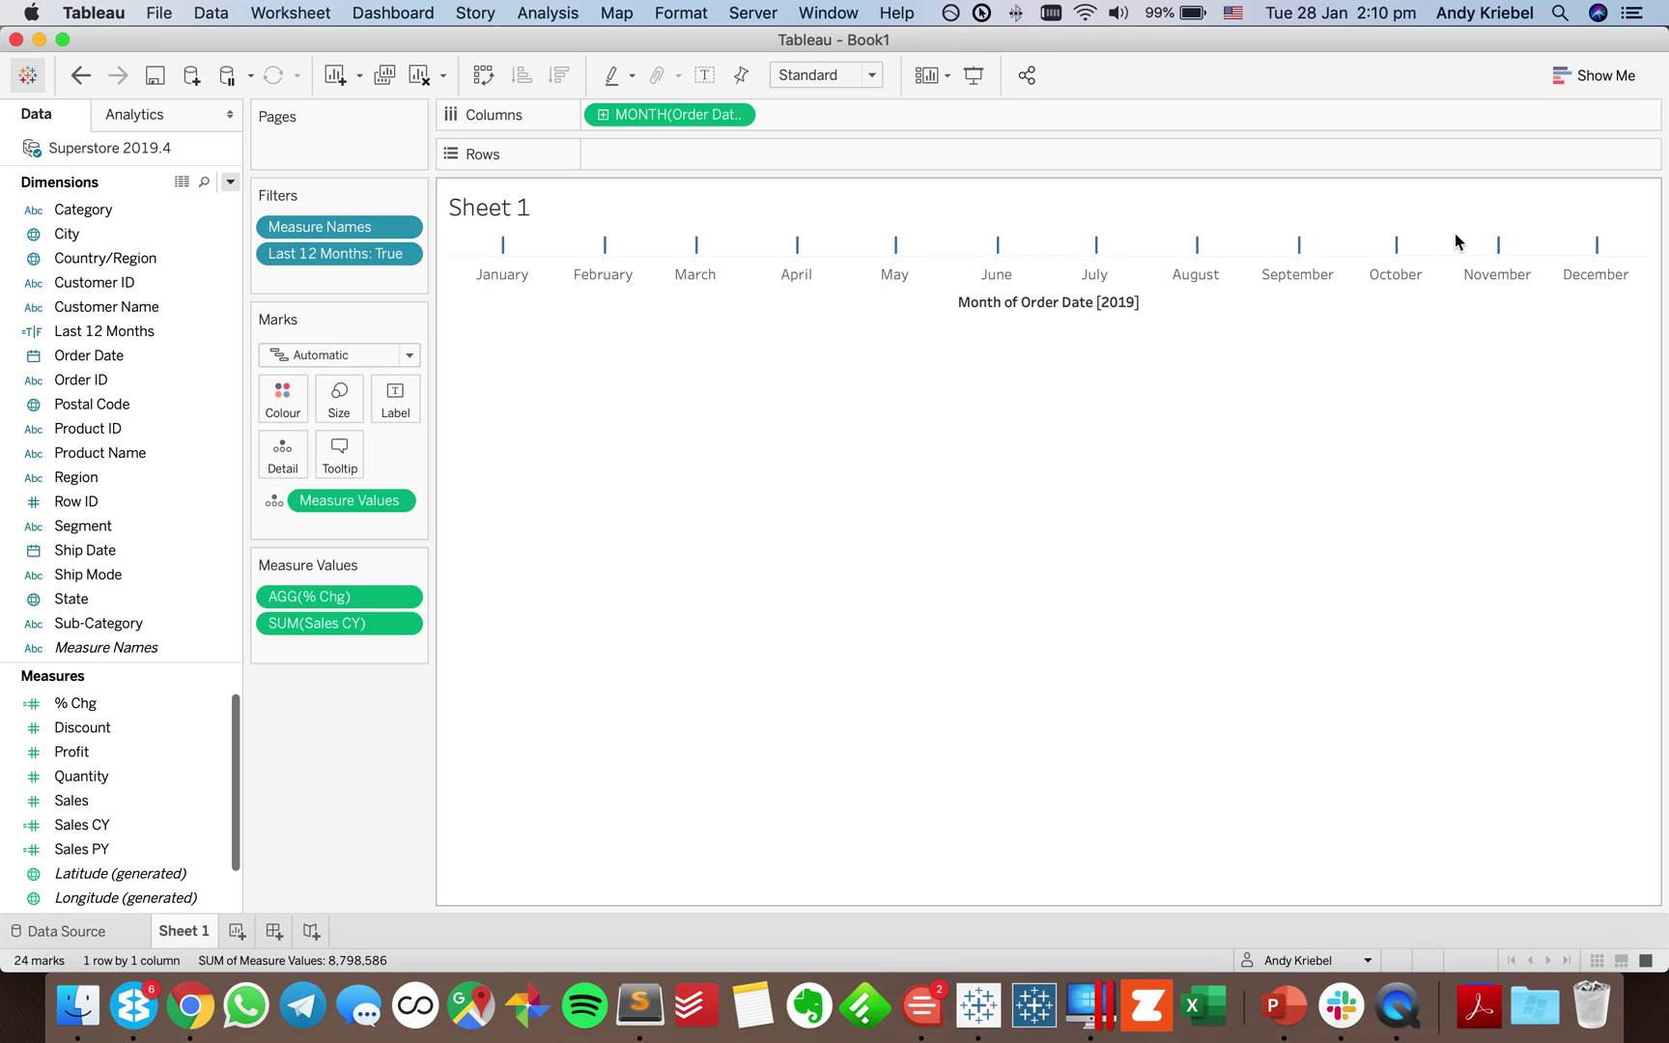
# Add Sales to the rows as a trend line and colour the line black.
pyautogui.moveTo(72, 801); pyautogui.dragTo(617, 157)
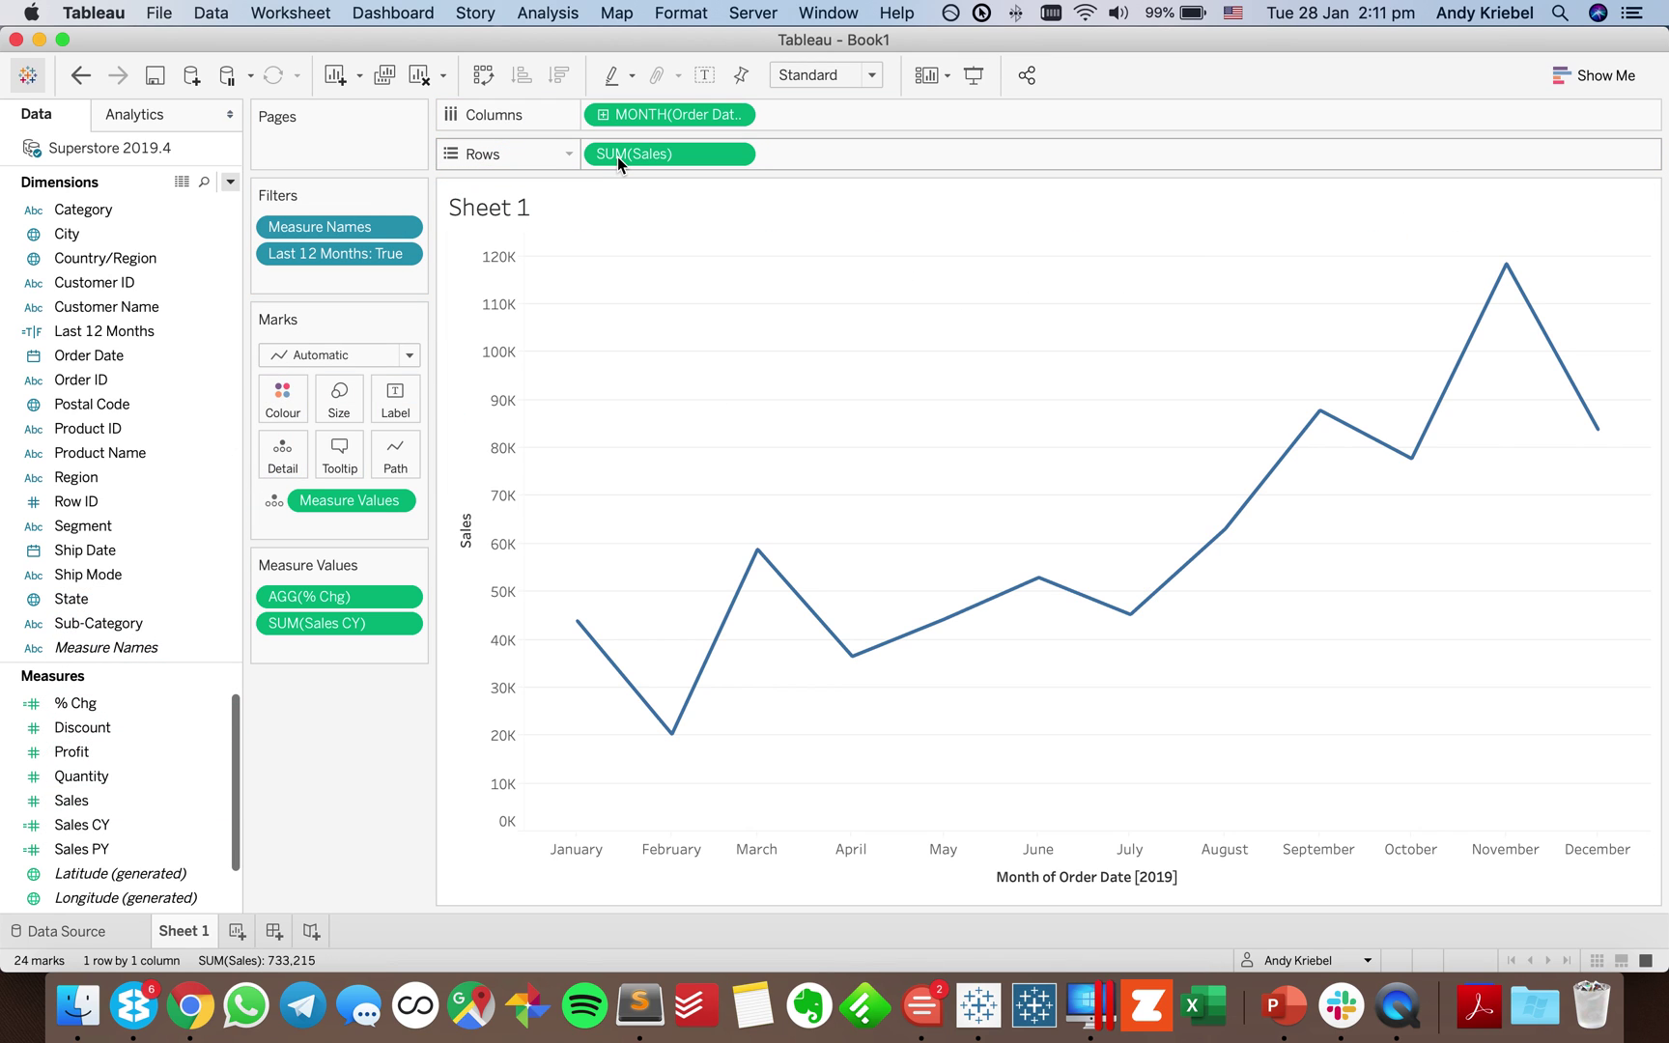
pyautogui.click(280, 398)
pyautogui.click(302, 503)
pyautogui.click(860, 469)
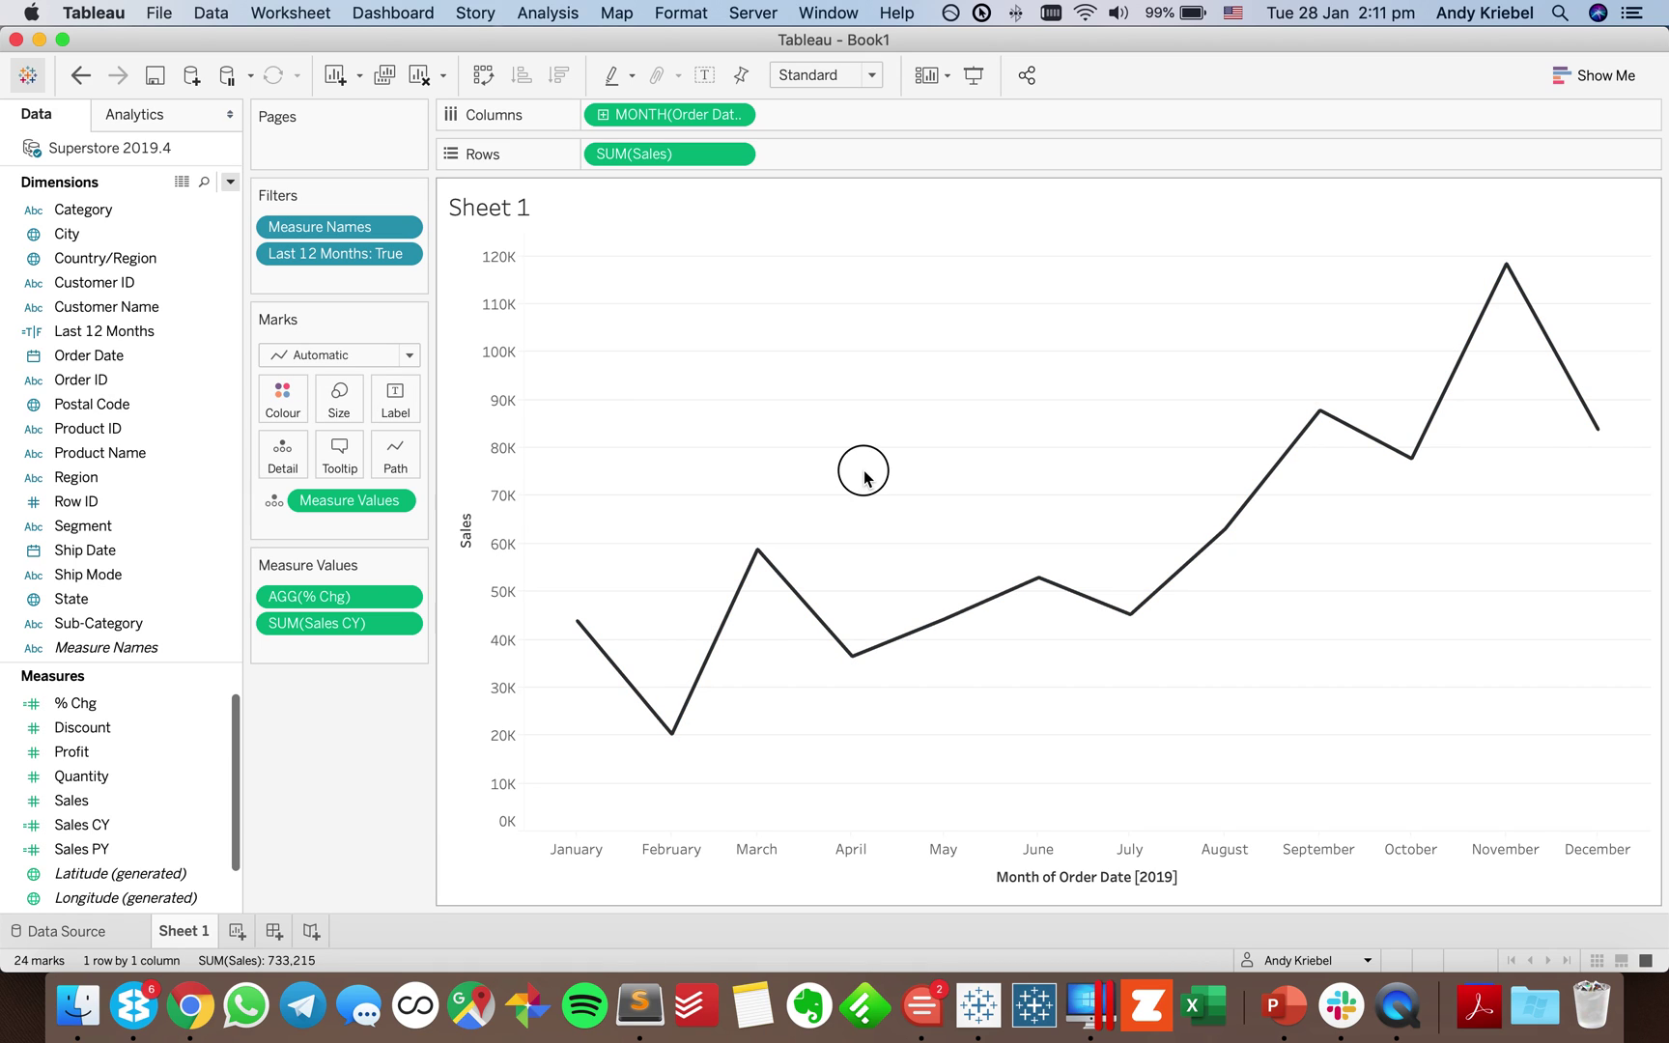
# Show mark labels only at the minimum and maximum of MONTH(Order Date), and put Sales on Label.
pyautogui.click(390, 404)
pyautogui.click(451, 452)
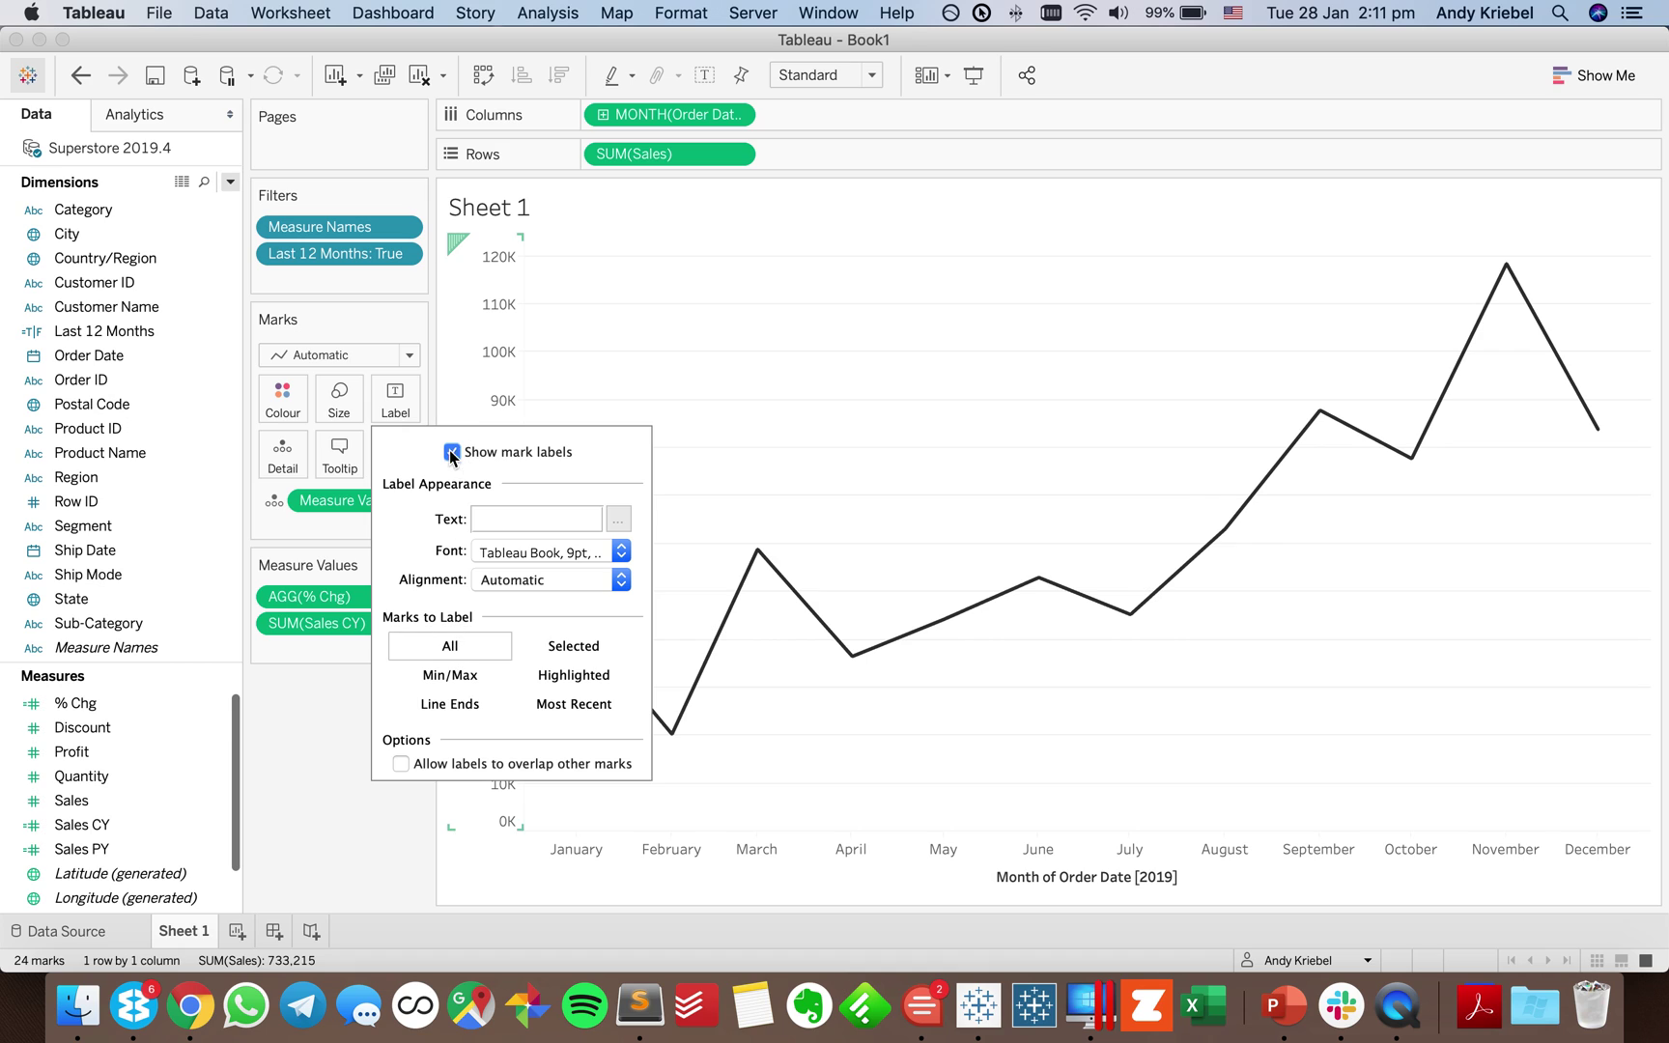
pyautogui.click(449, 676)
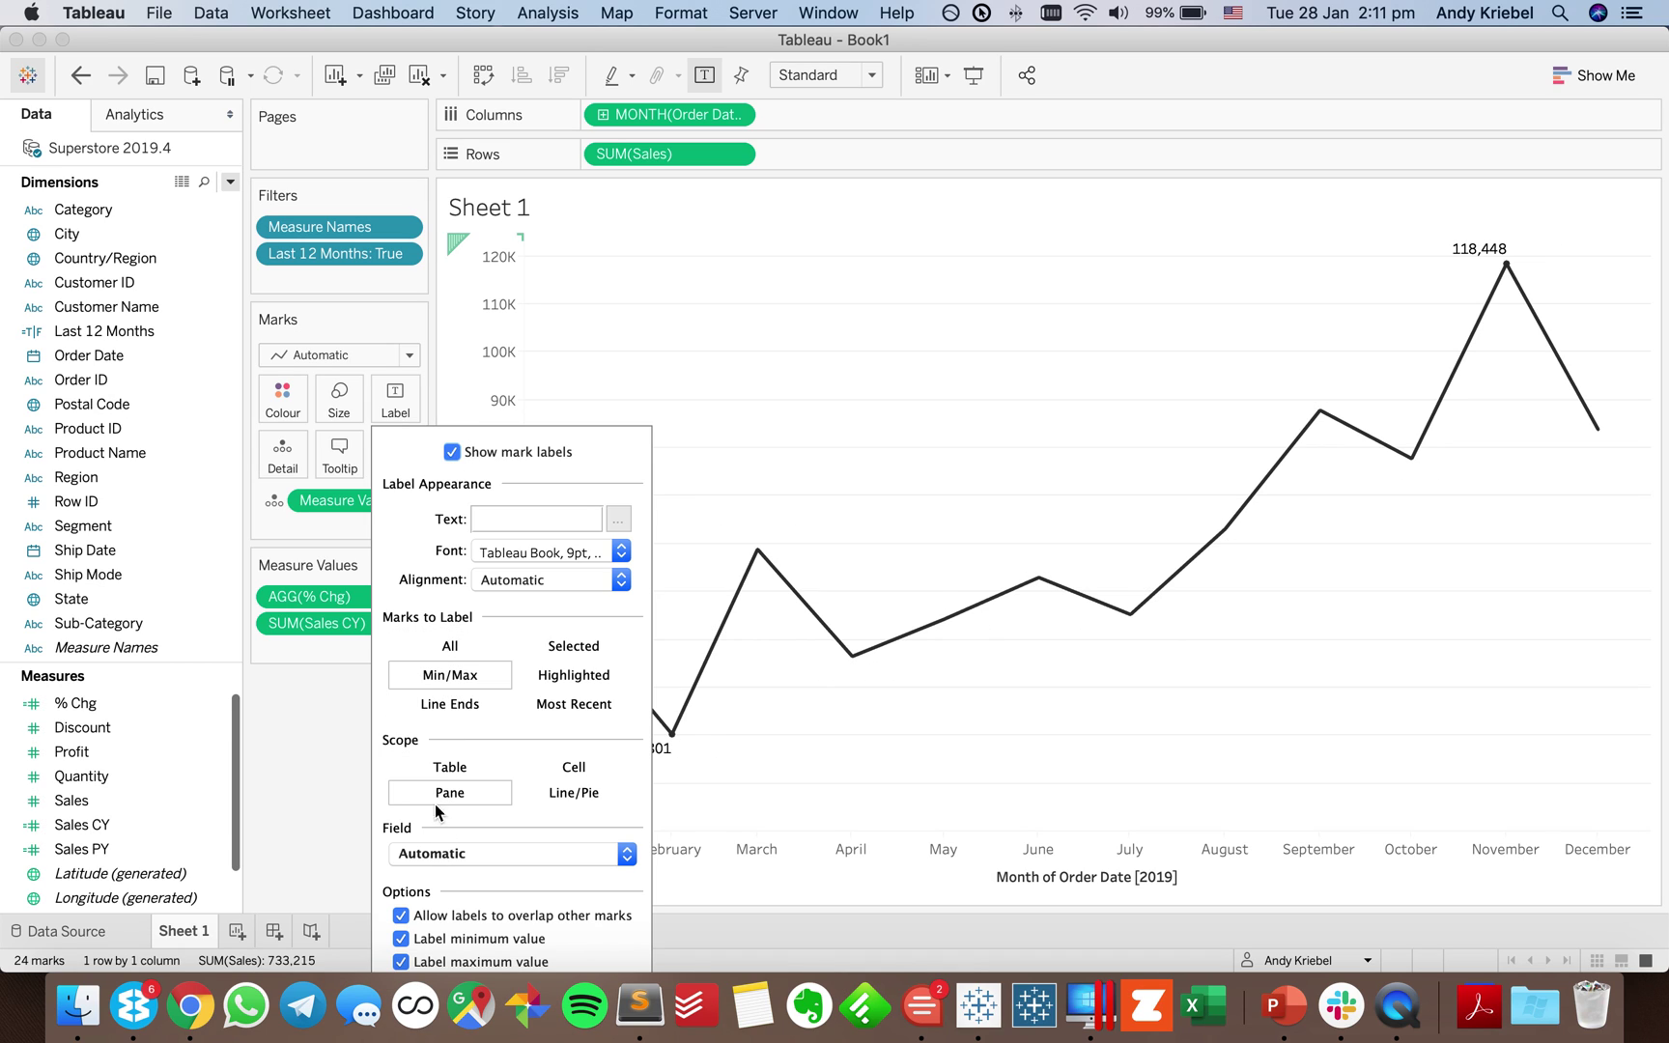
pyautogui.click(458, 854)
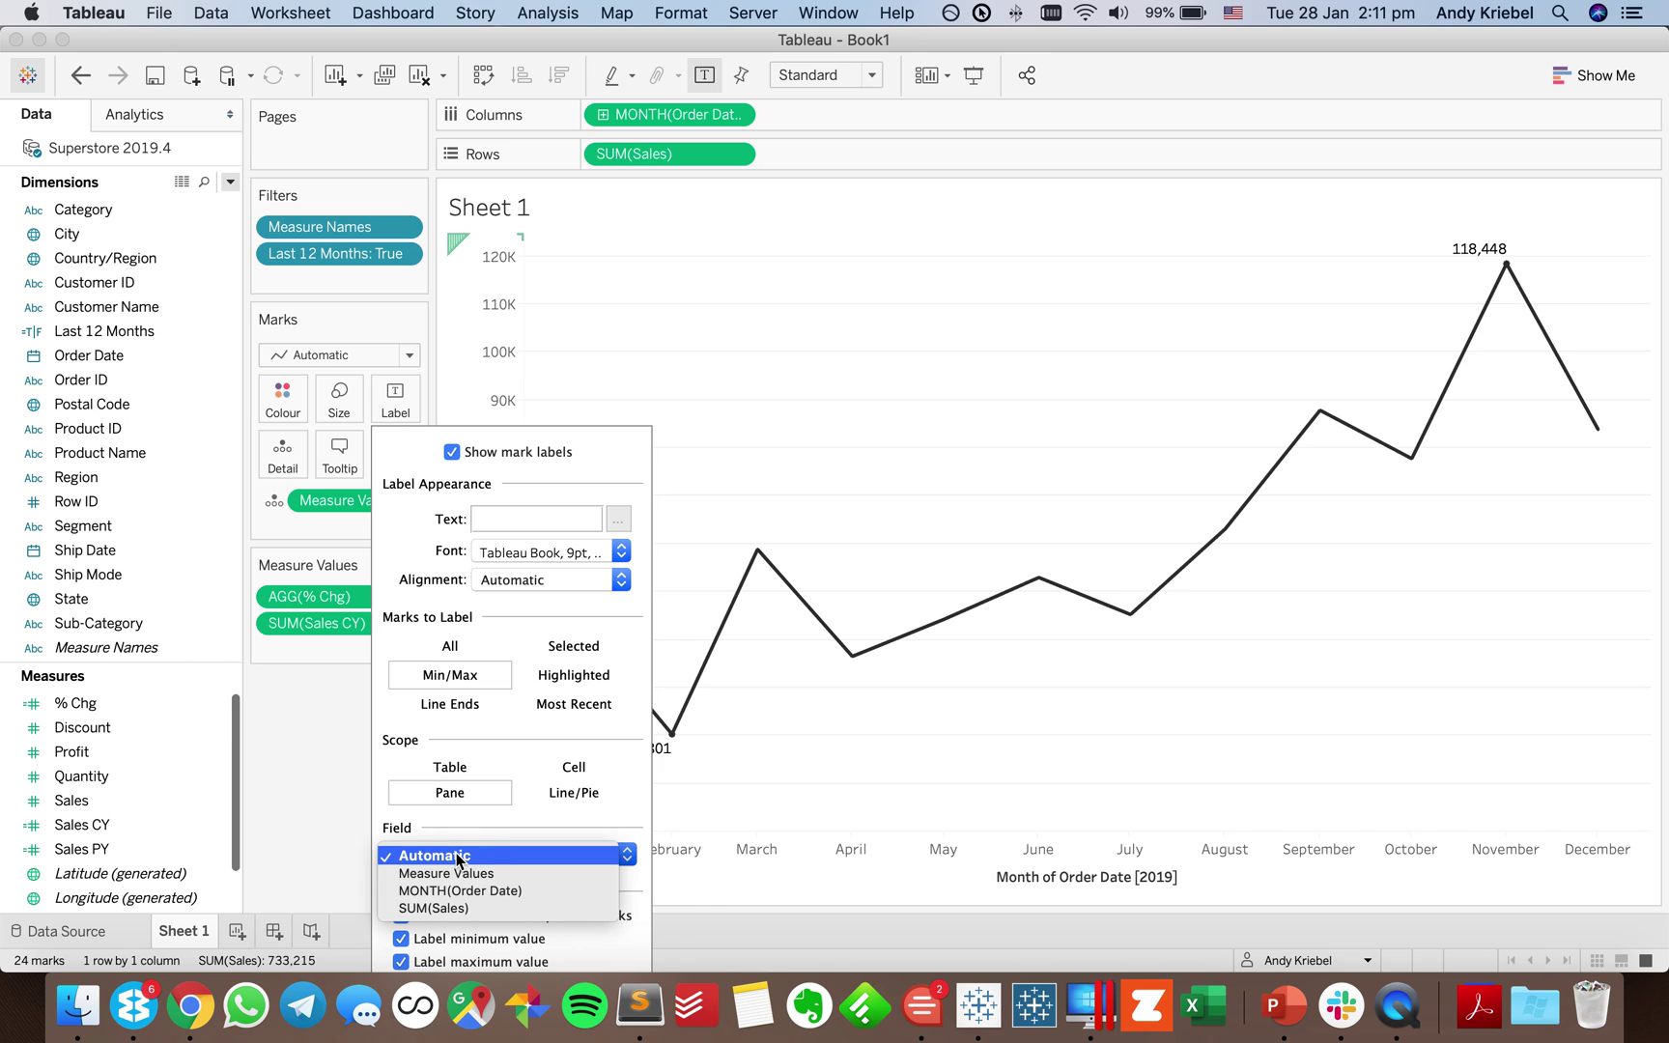
pyautogui.click(456, 890)
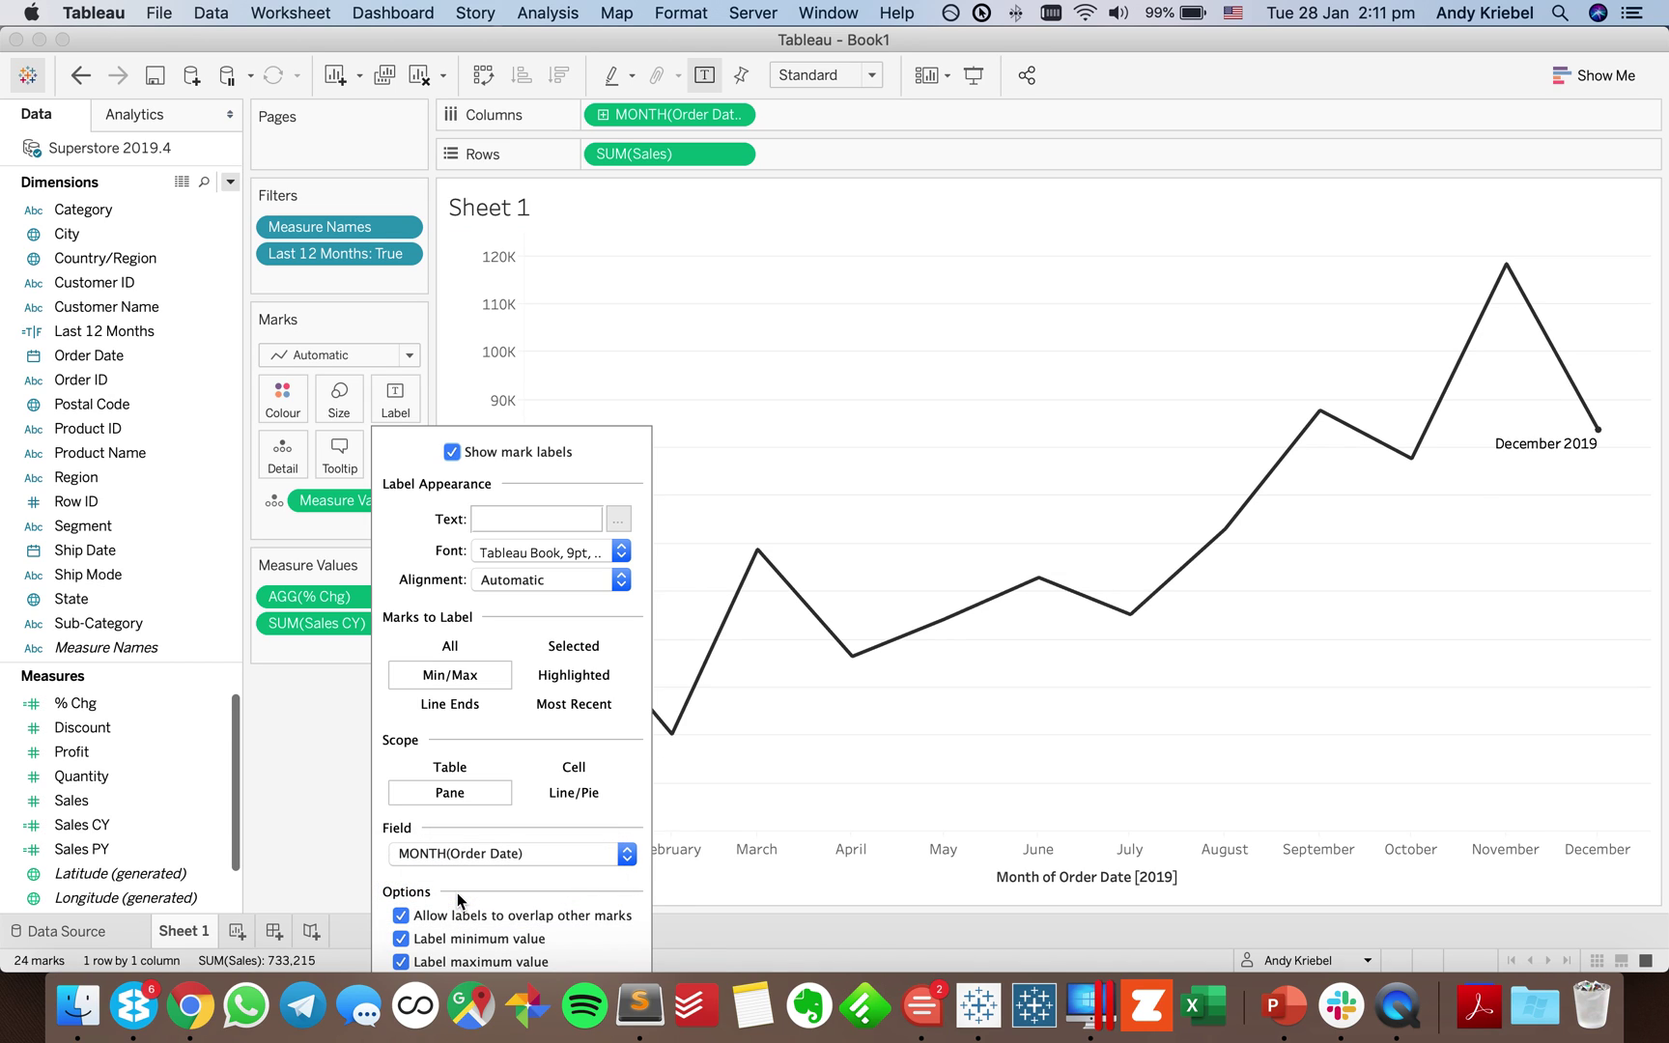
pyautogui.click(741, 816)
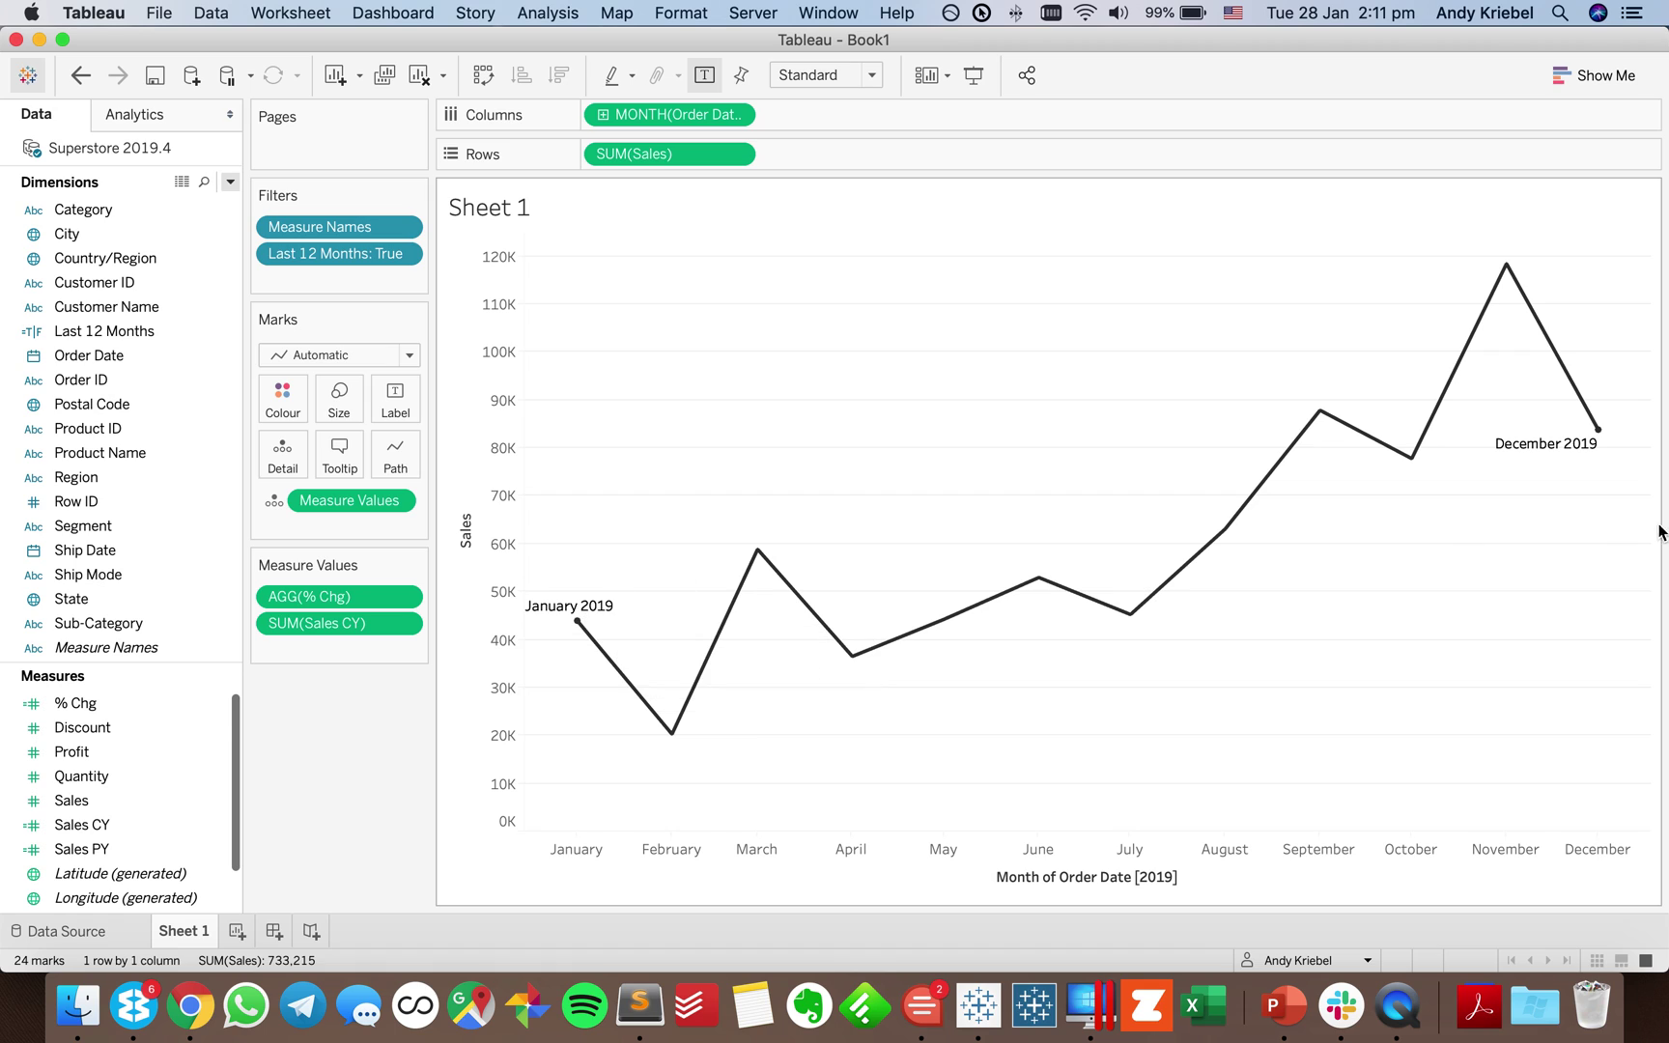
pyautogui.moveTo(1120, 608)
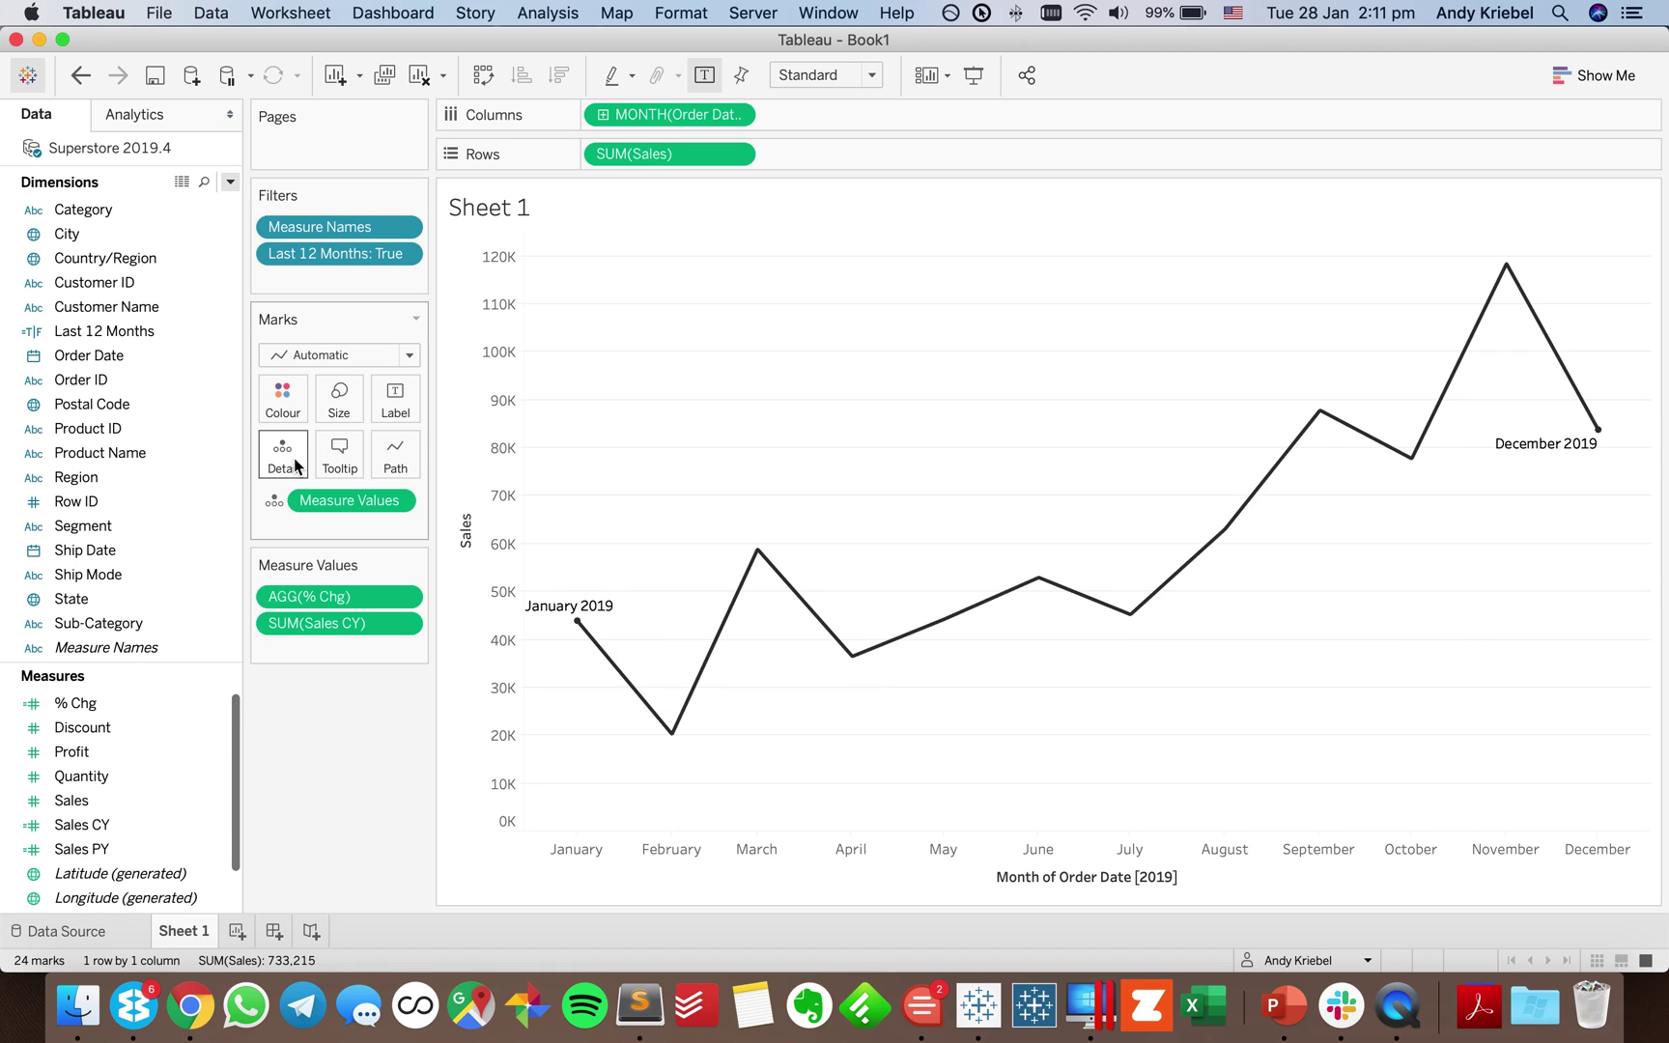
pyautogui.moveTo(94, 809); pyautogui.dragTo(396, 397)
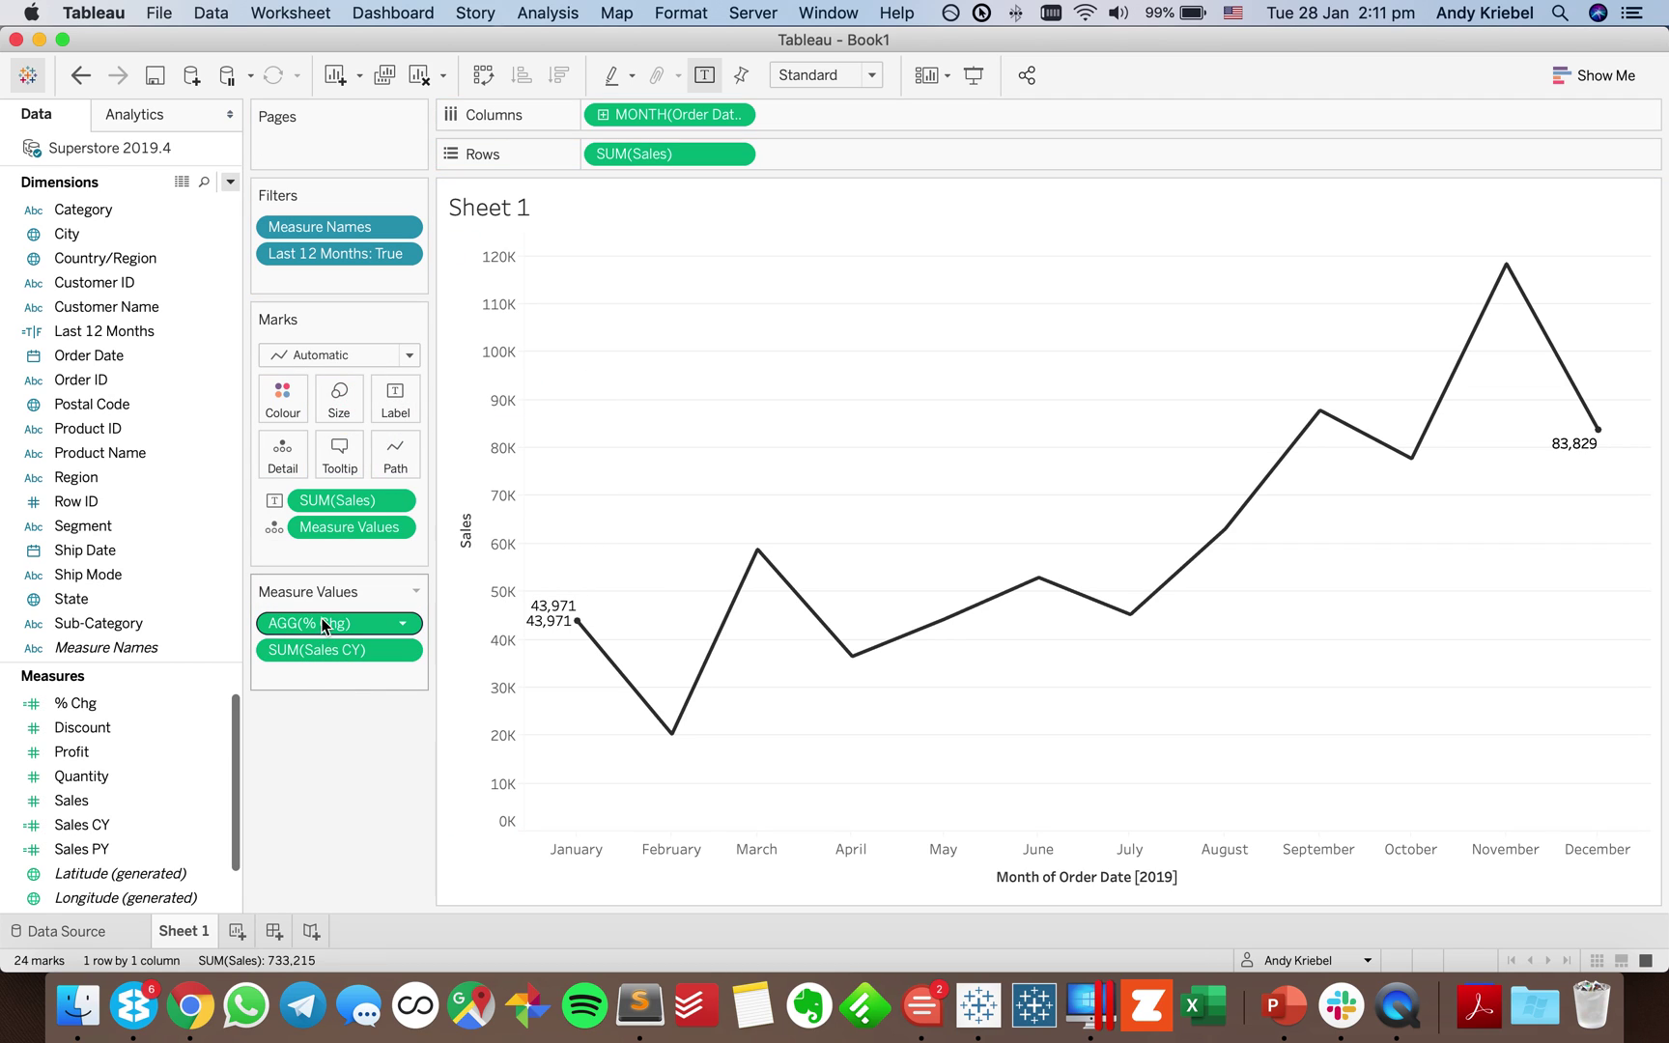
# Replace Measure Values in the marks with separate Sales CY and % Chg fields, both set to Detail.
pyautogui.moveTo(335, 532); pyautogui.dragTo(340, 454)
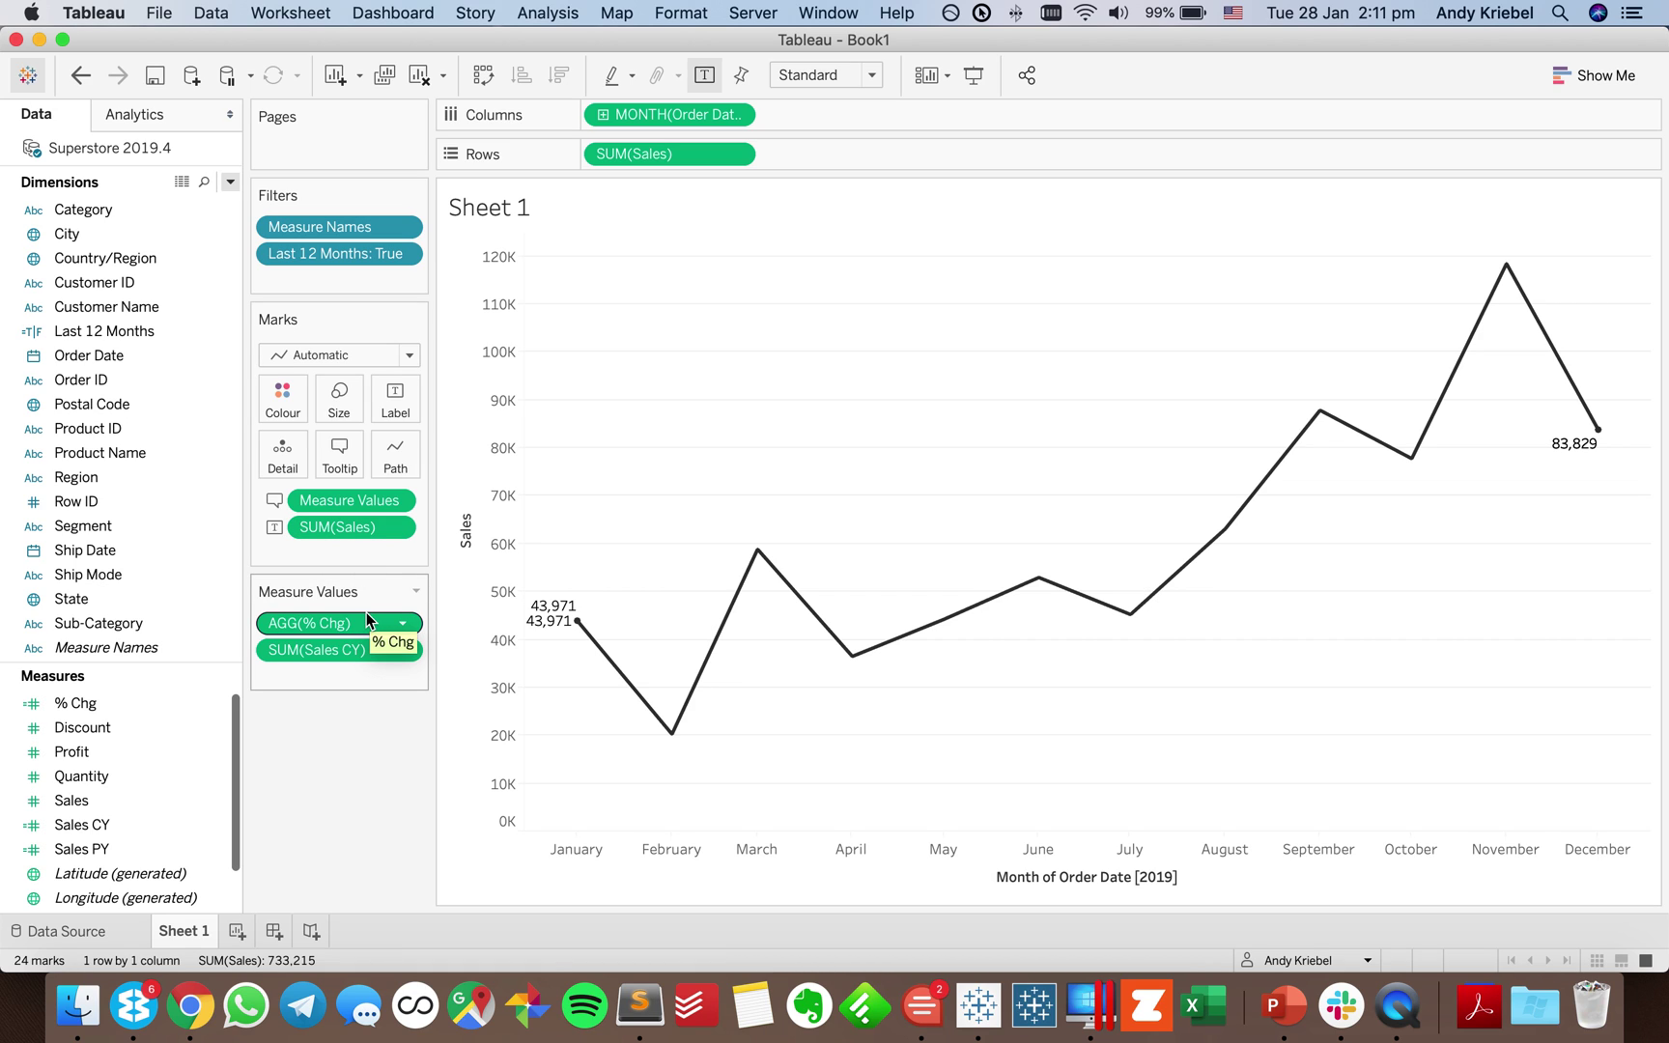
pyautogui.moveTo(366, 619); pyautogui.dragTo(347, 458)
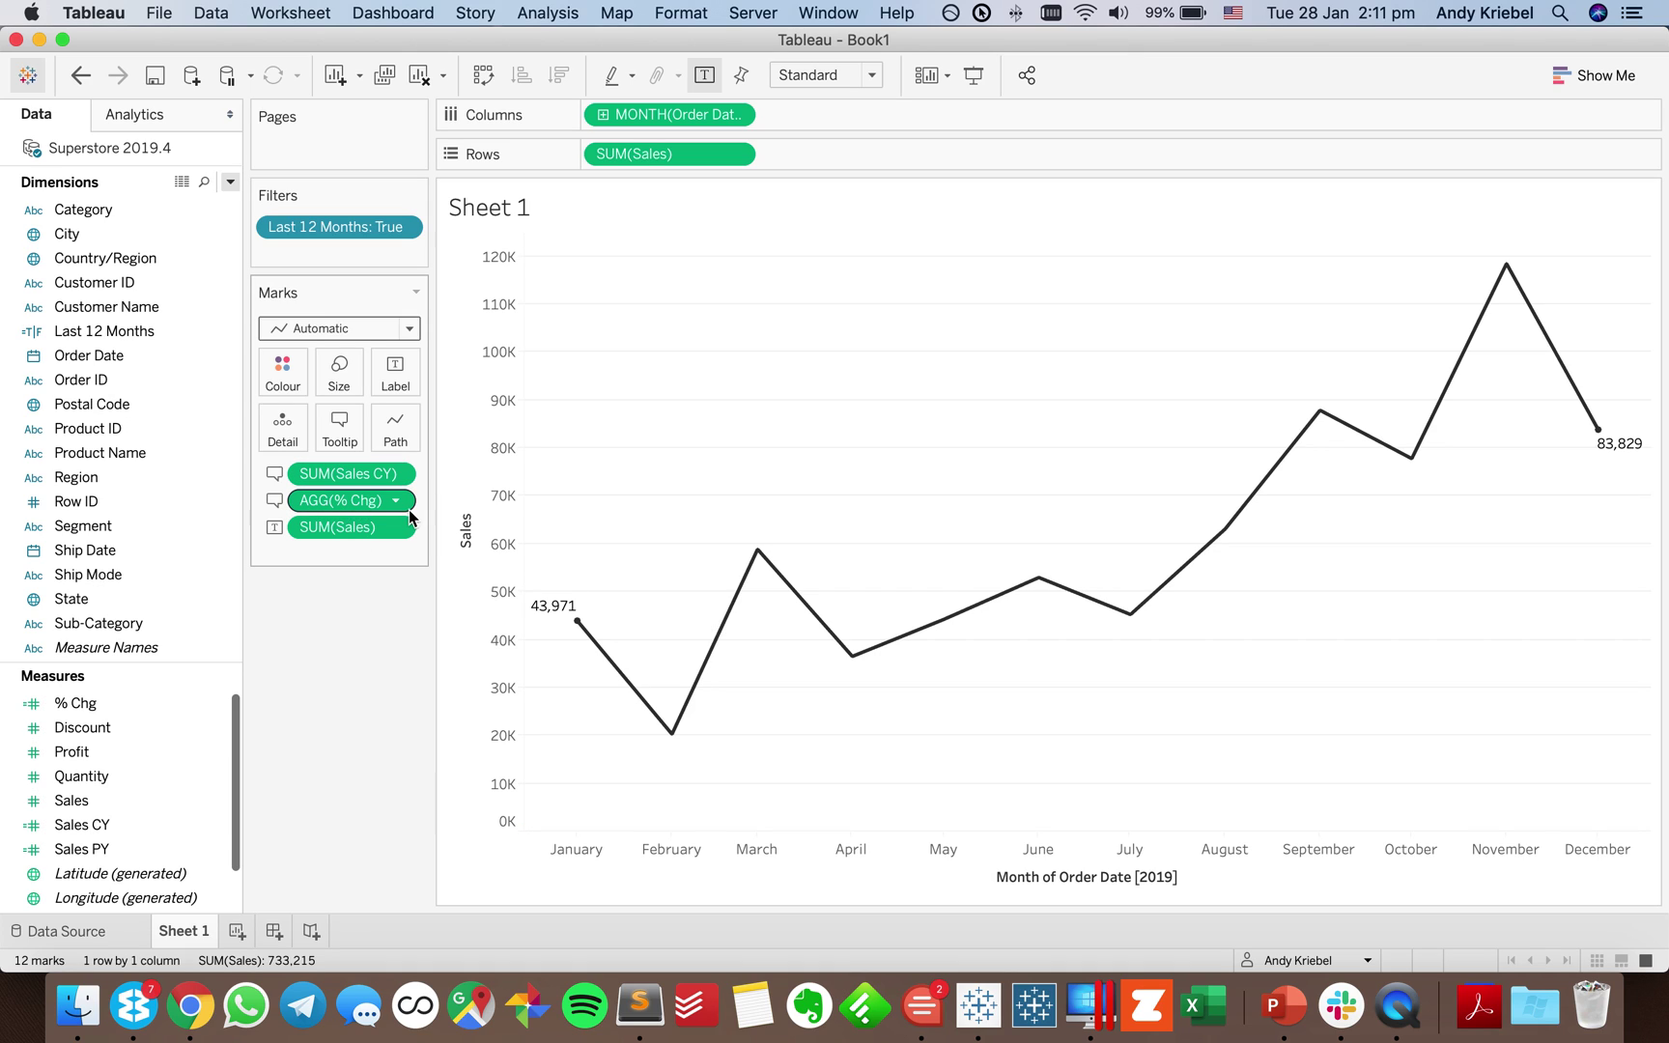
pyautogui.click(275, 474)
pyautogui.click(330, 595)
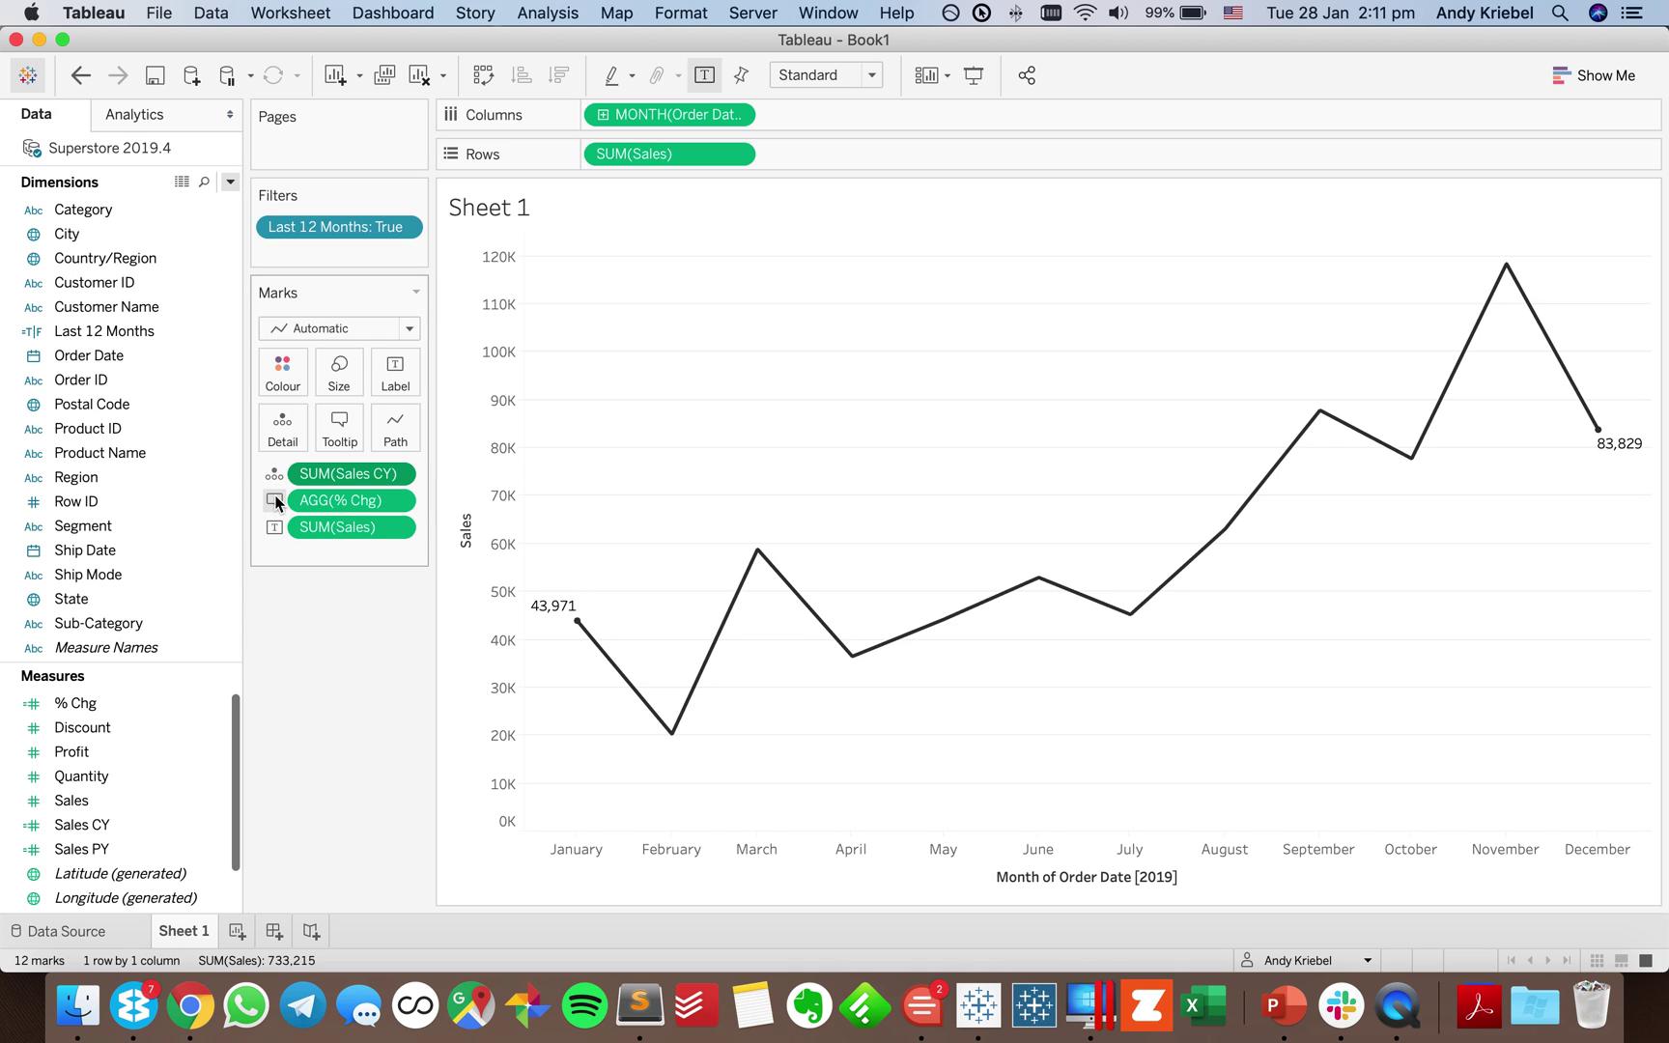
pyautogui.click(274, 500)
pyautogui.click(330, 621)
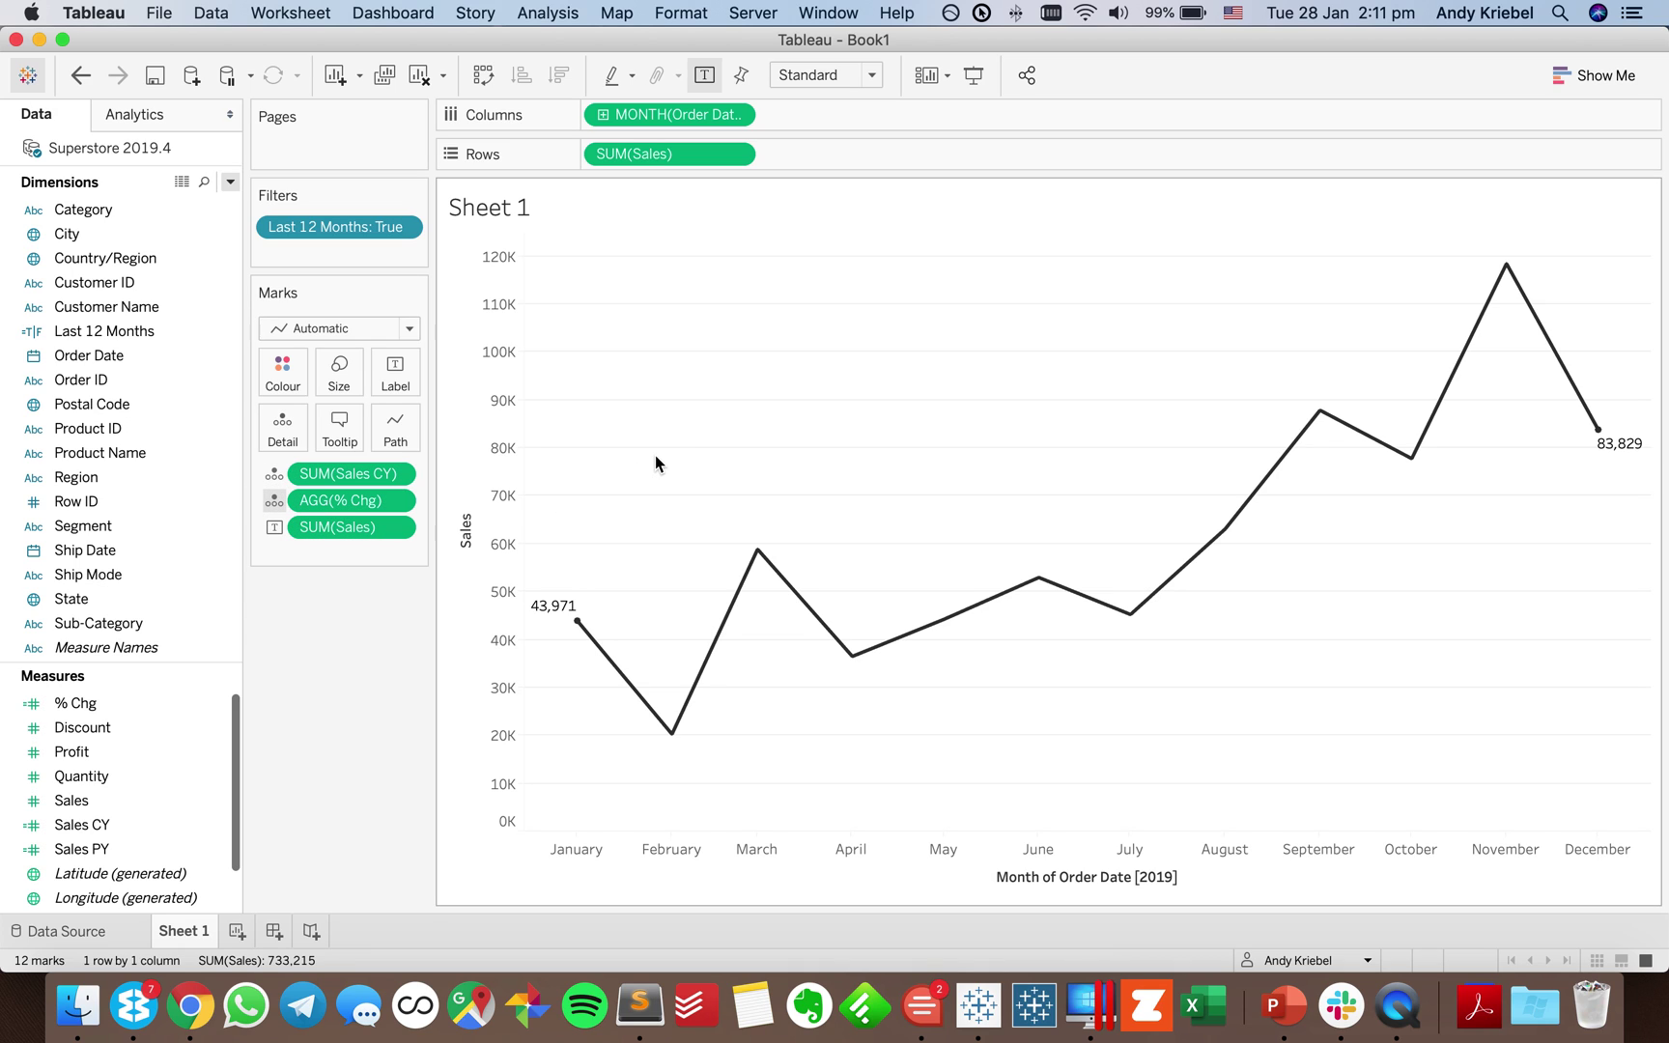
pyautogui.moveTo(583, 632)
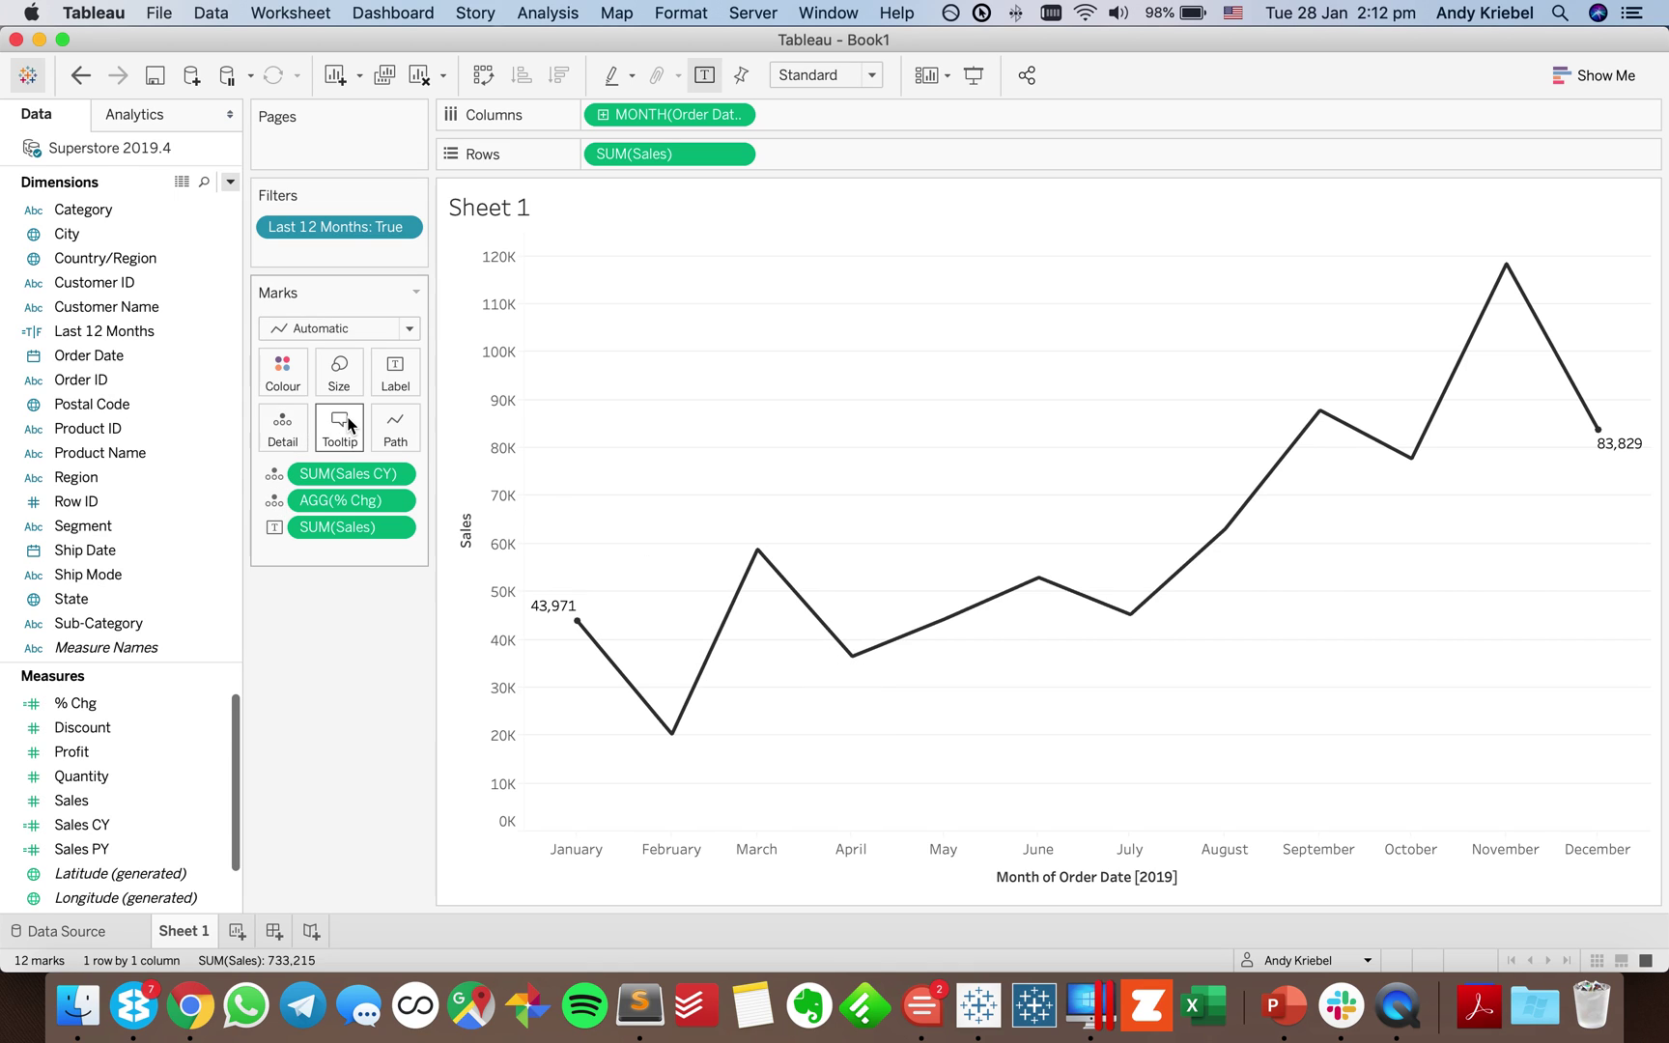
pyautogui.rightClick(873, 448)
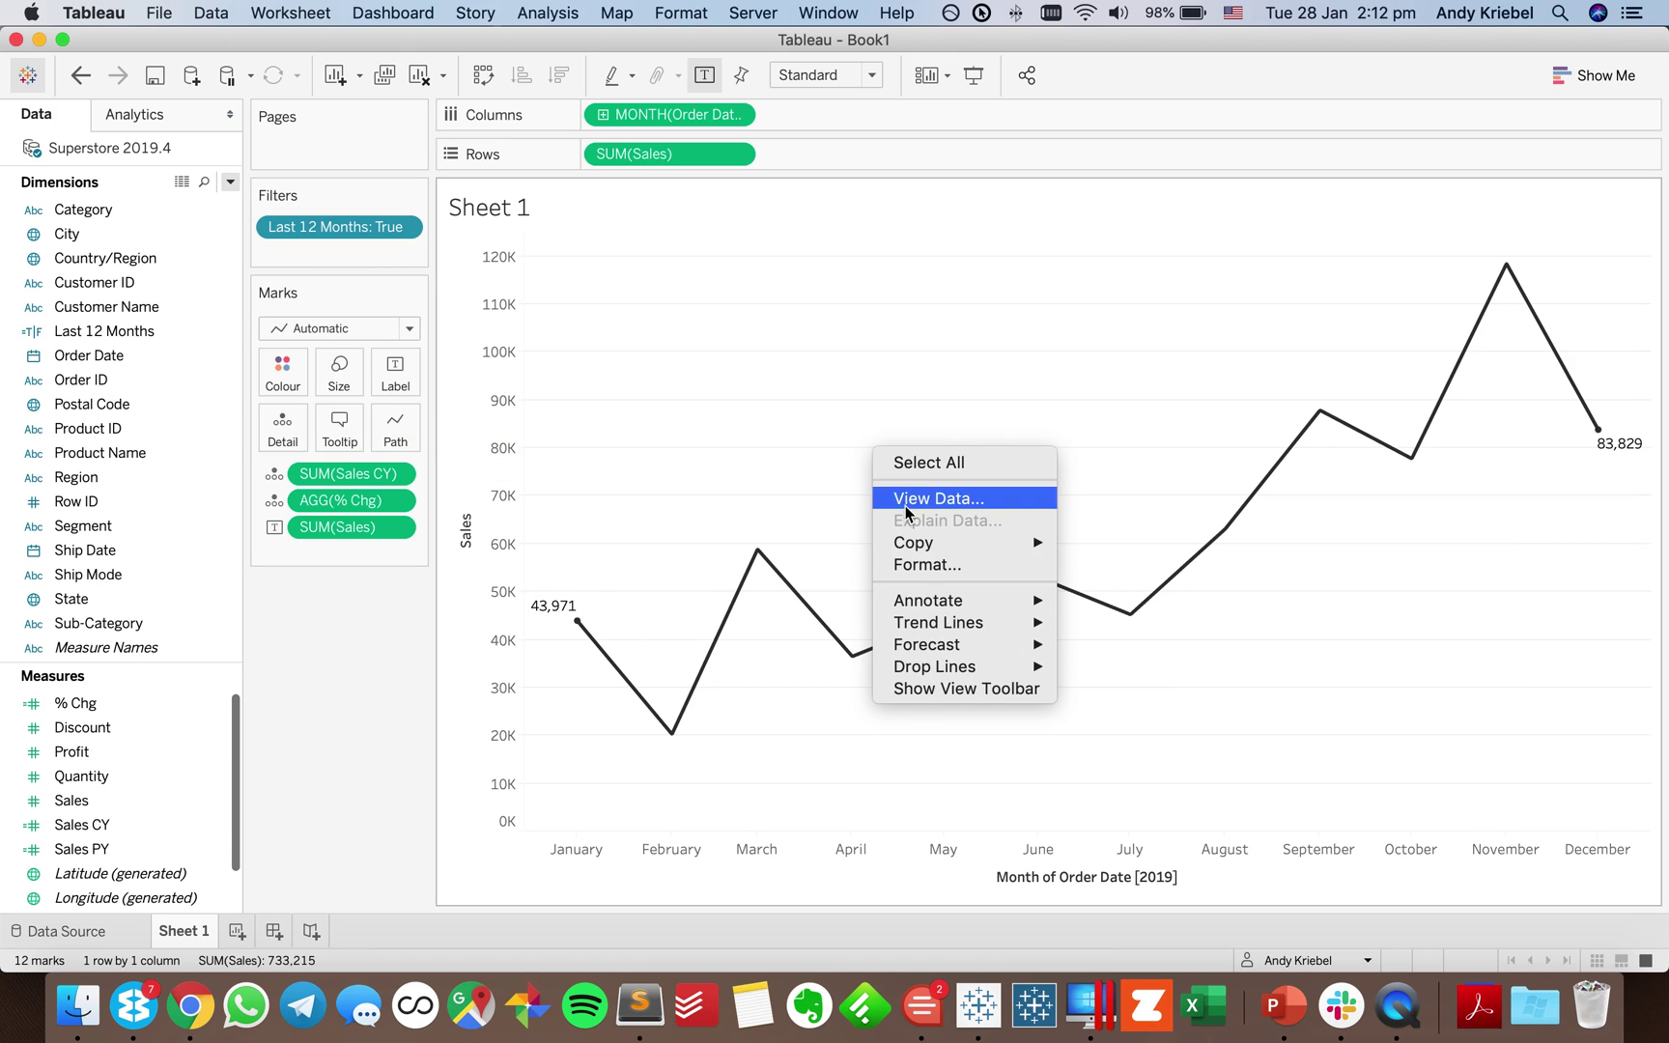
pyautogui.click(772, 402)
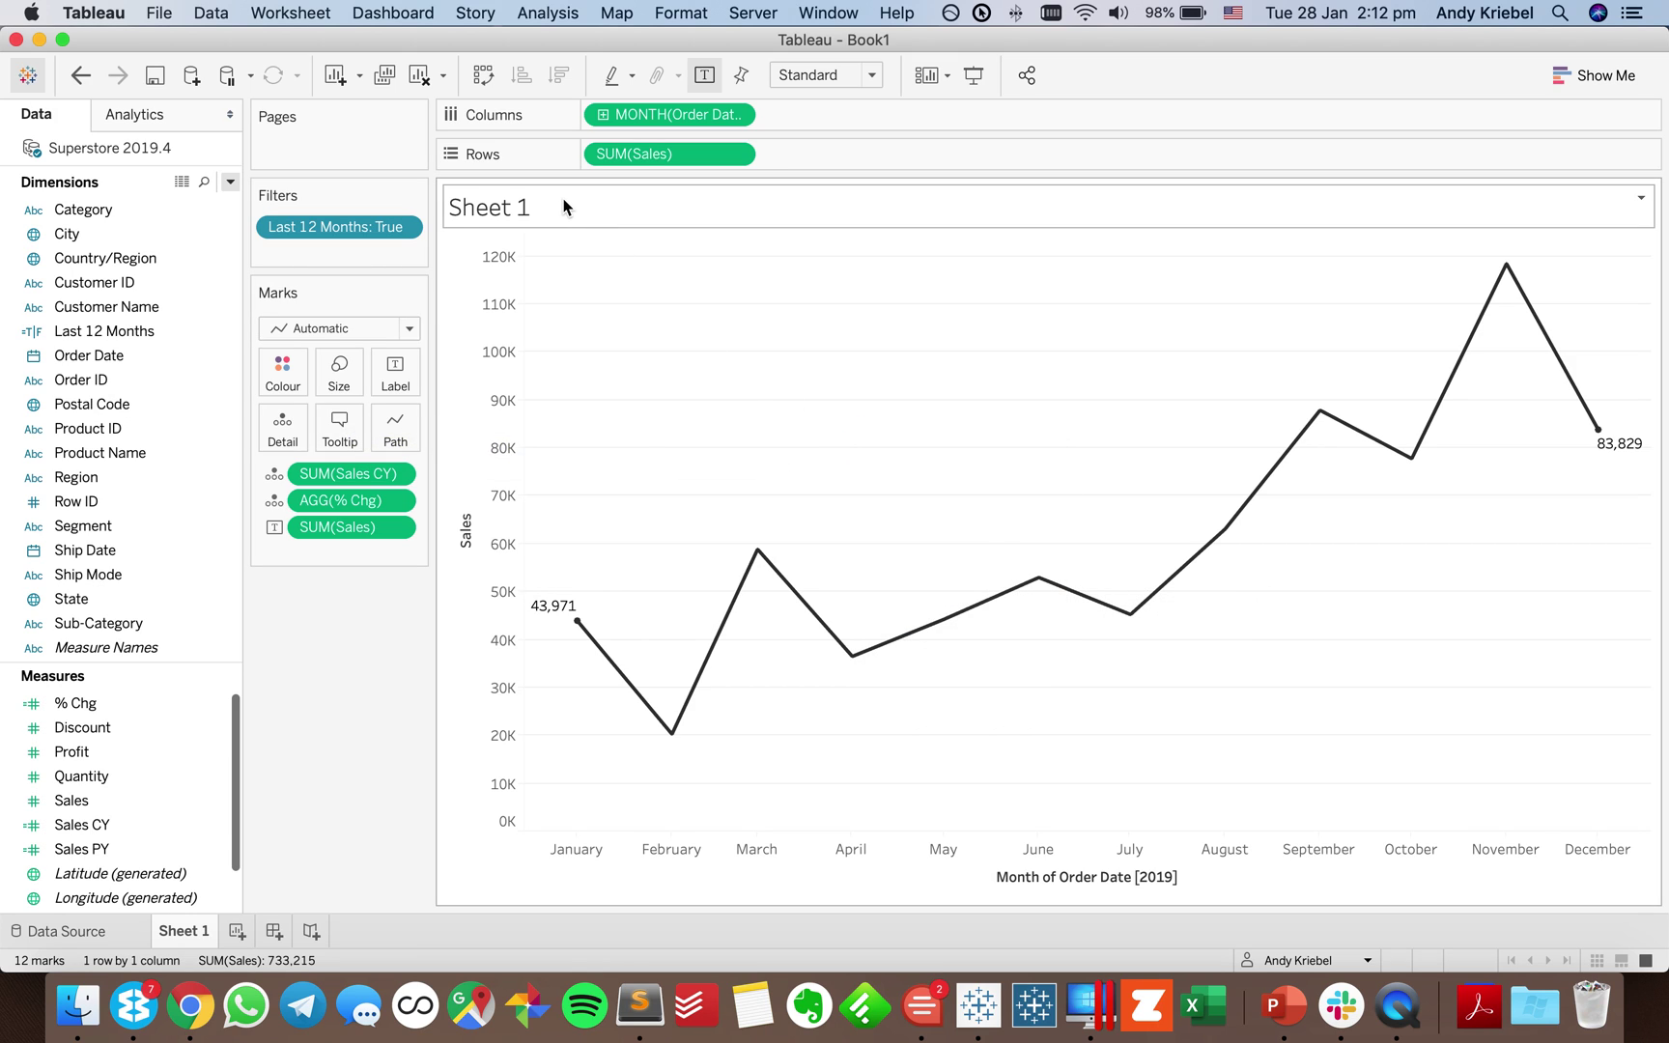
# Centre the sheet title and replace its sheet name with the SUM(Sales CY) field.
pyautogui.doubleClick(611, 210)
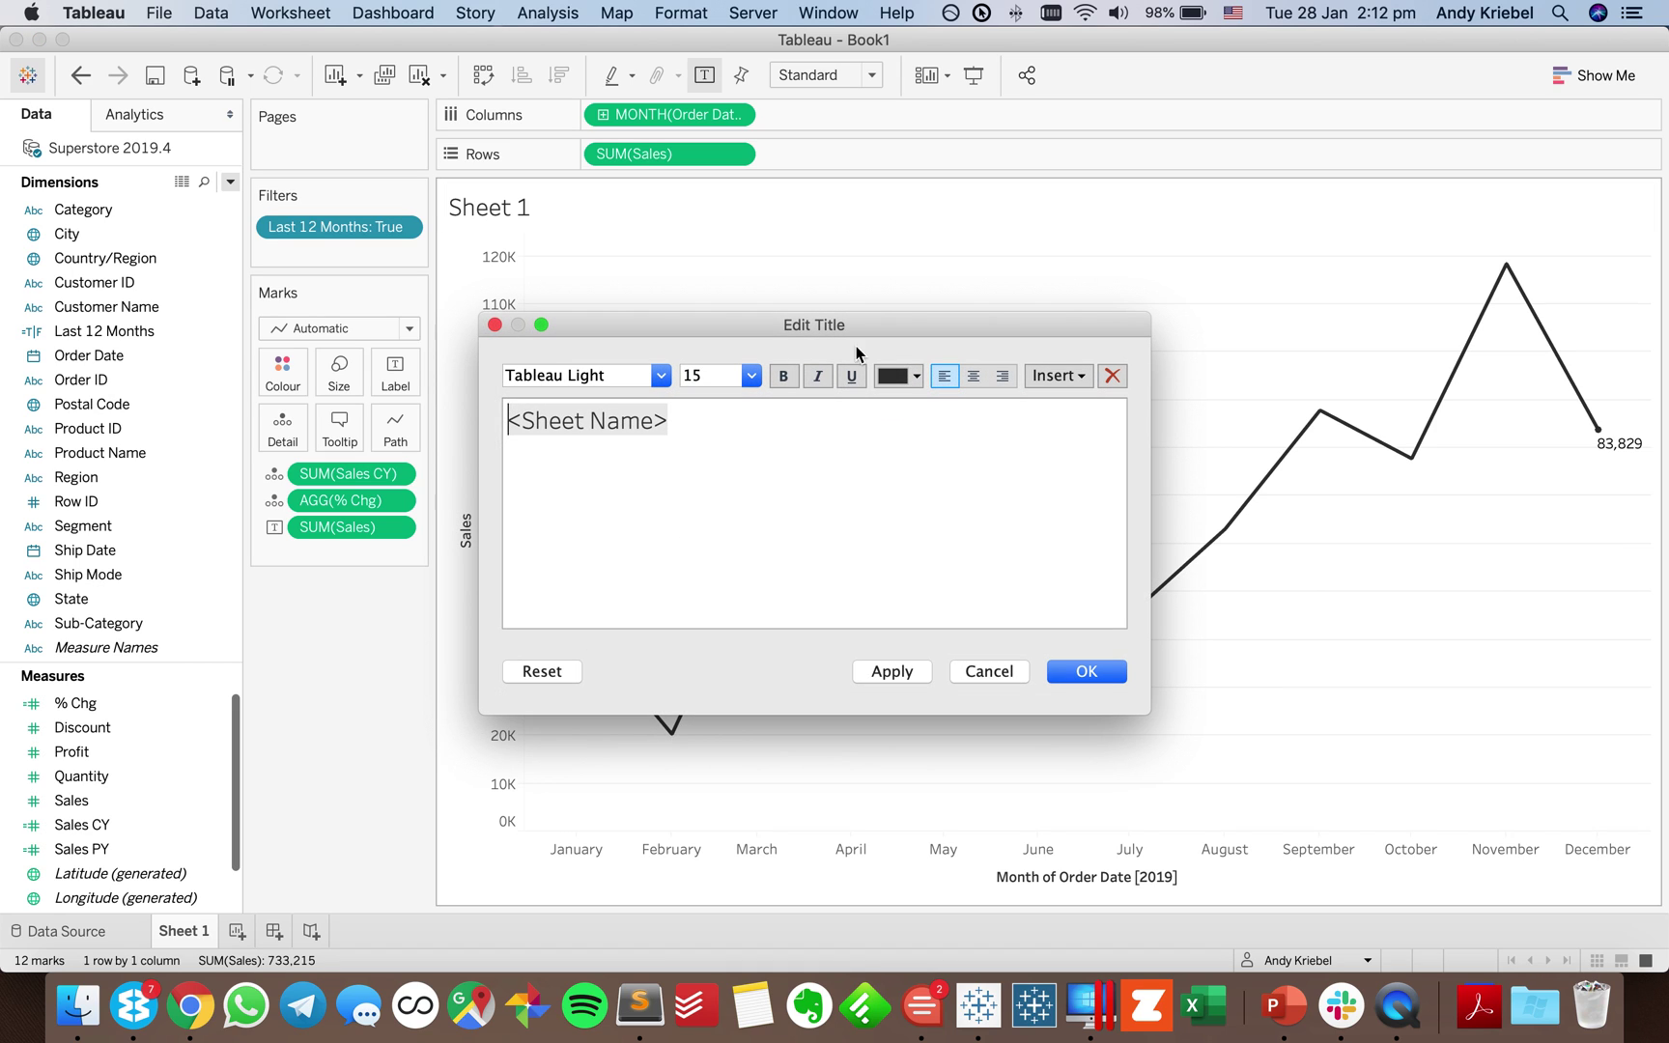
pyautogui.tripleClick(911, 416)
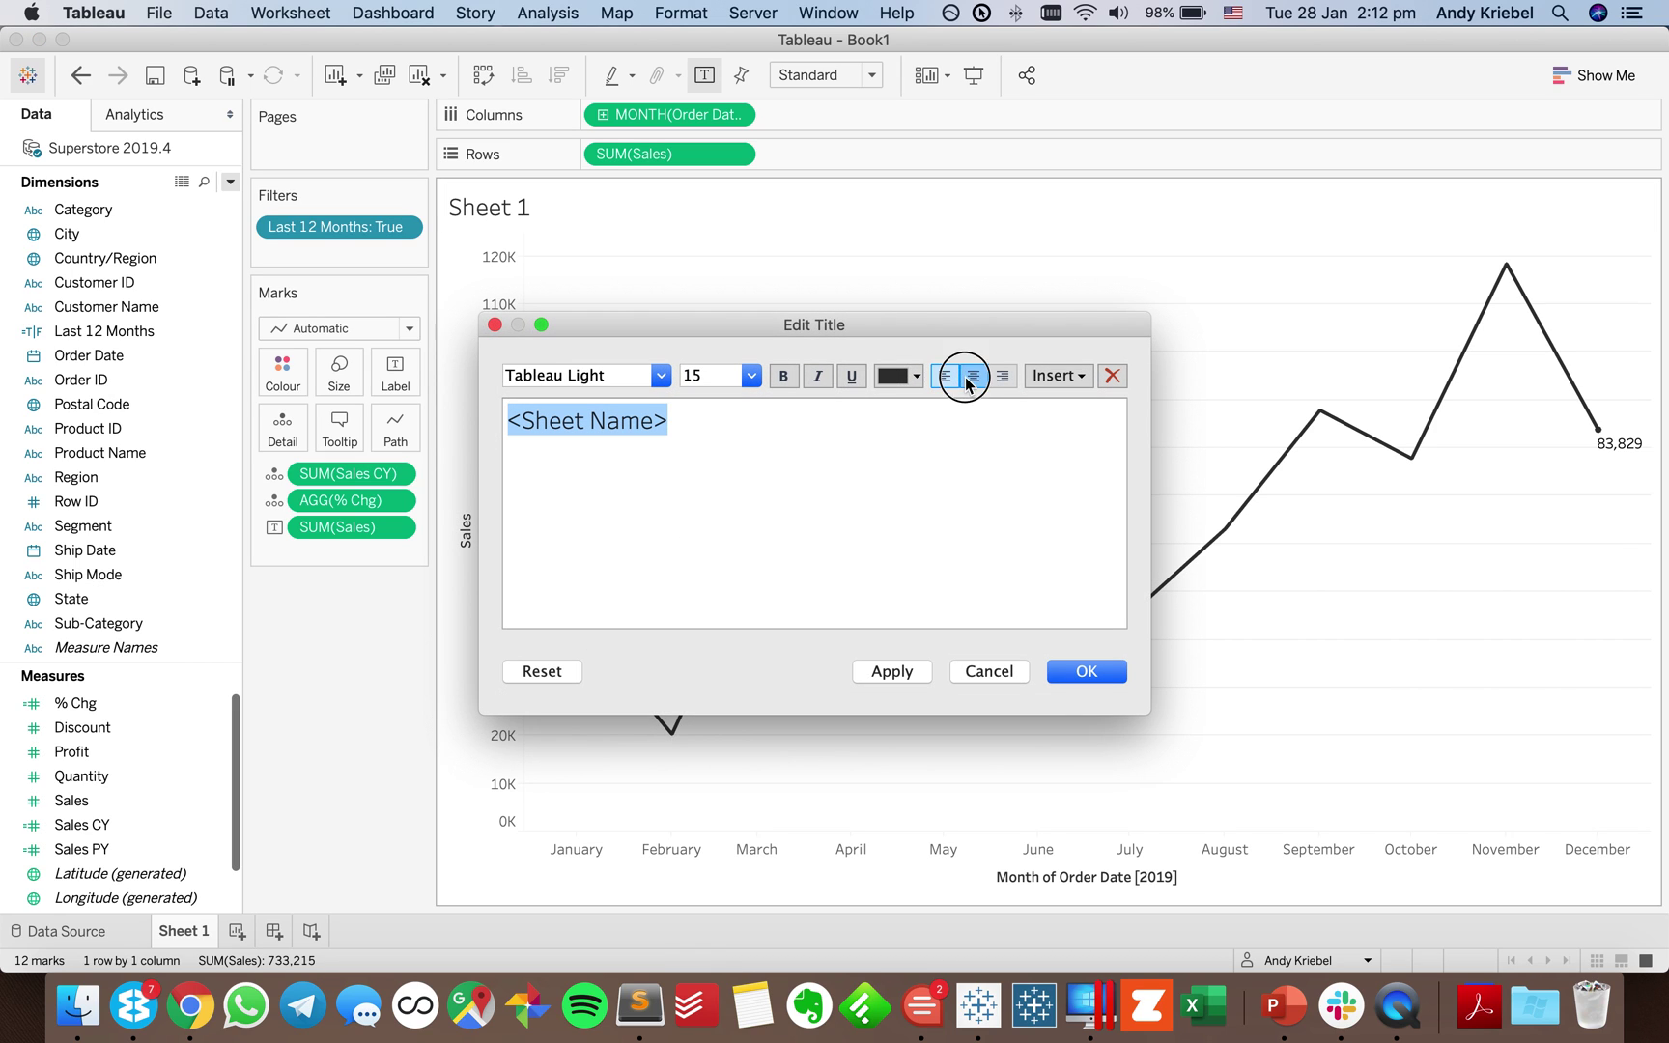
pyautogui.click(969, 383)
pyautogui.click(1047, 377)
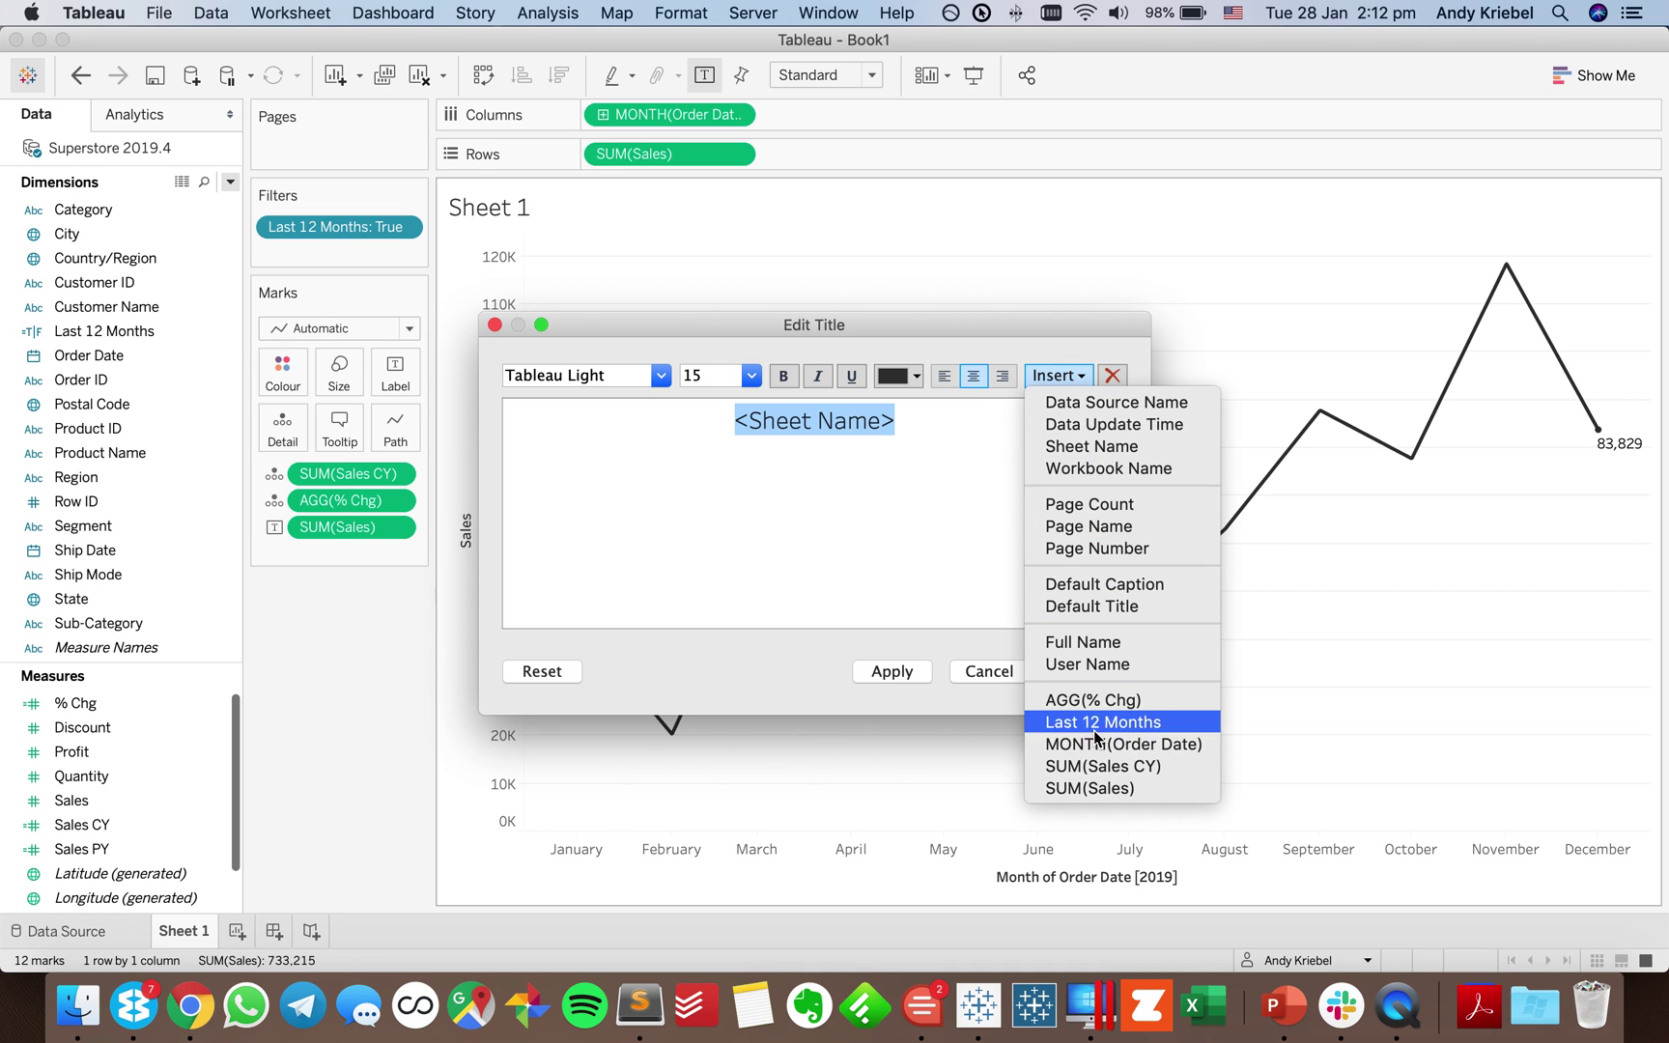
pyautogui.click(1096, 766)
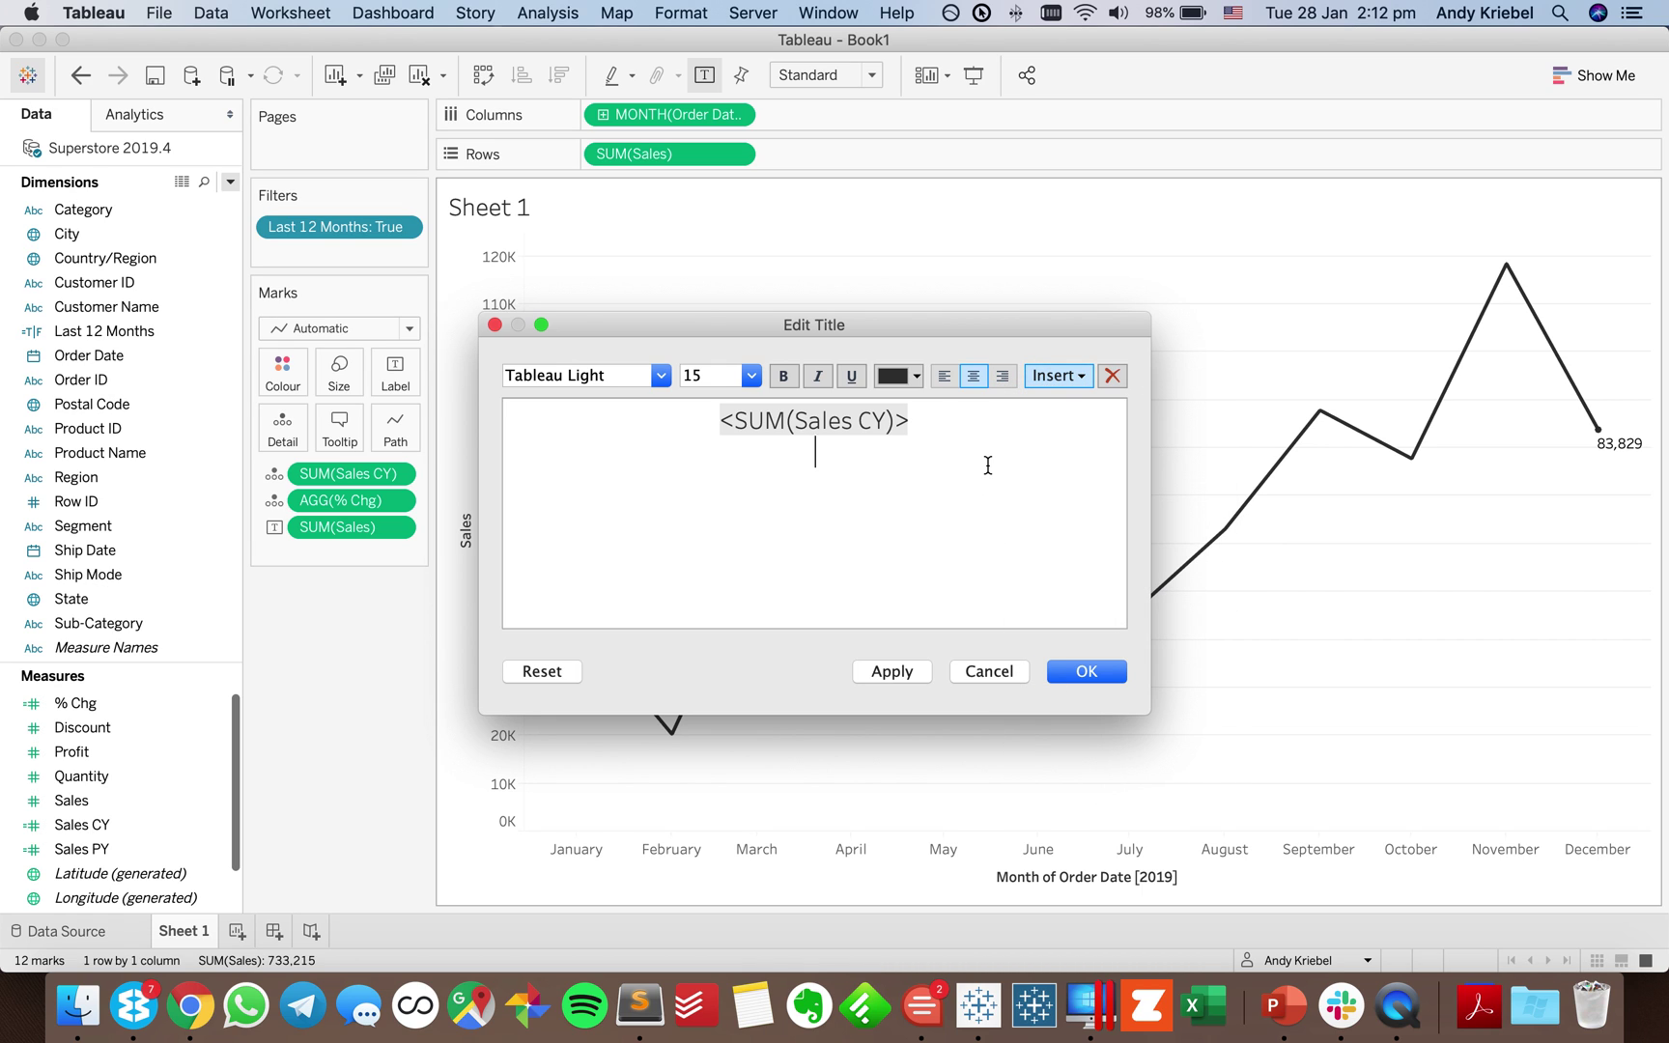
# Add a second title line with the AGG(% Chg) field followed by the text "vs. PY".
pyautogui.click(1049, 379)
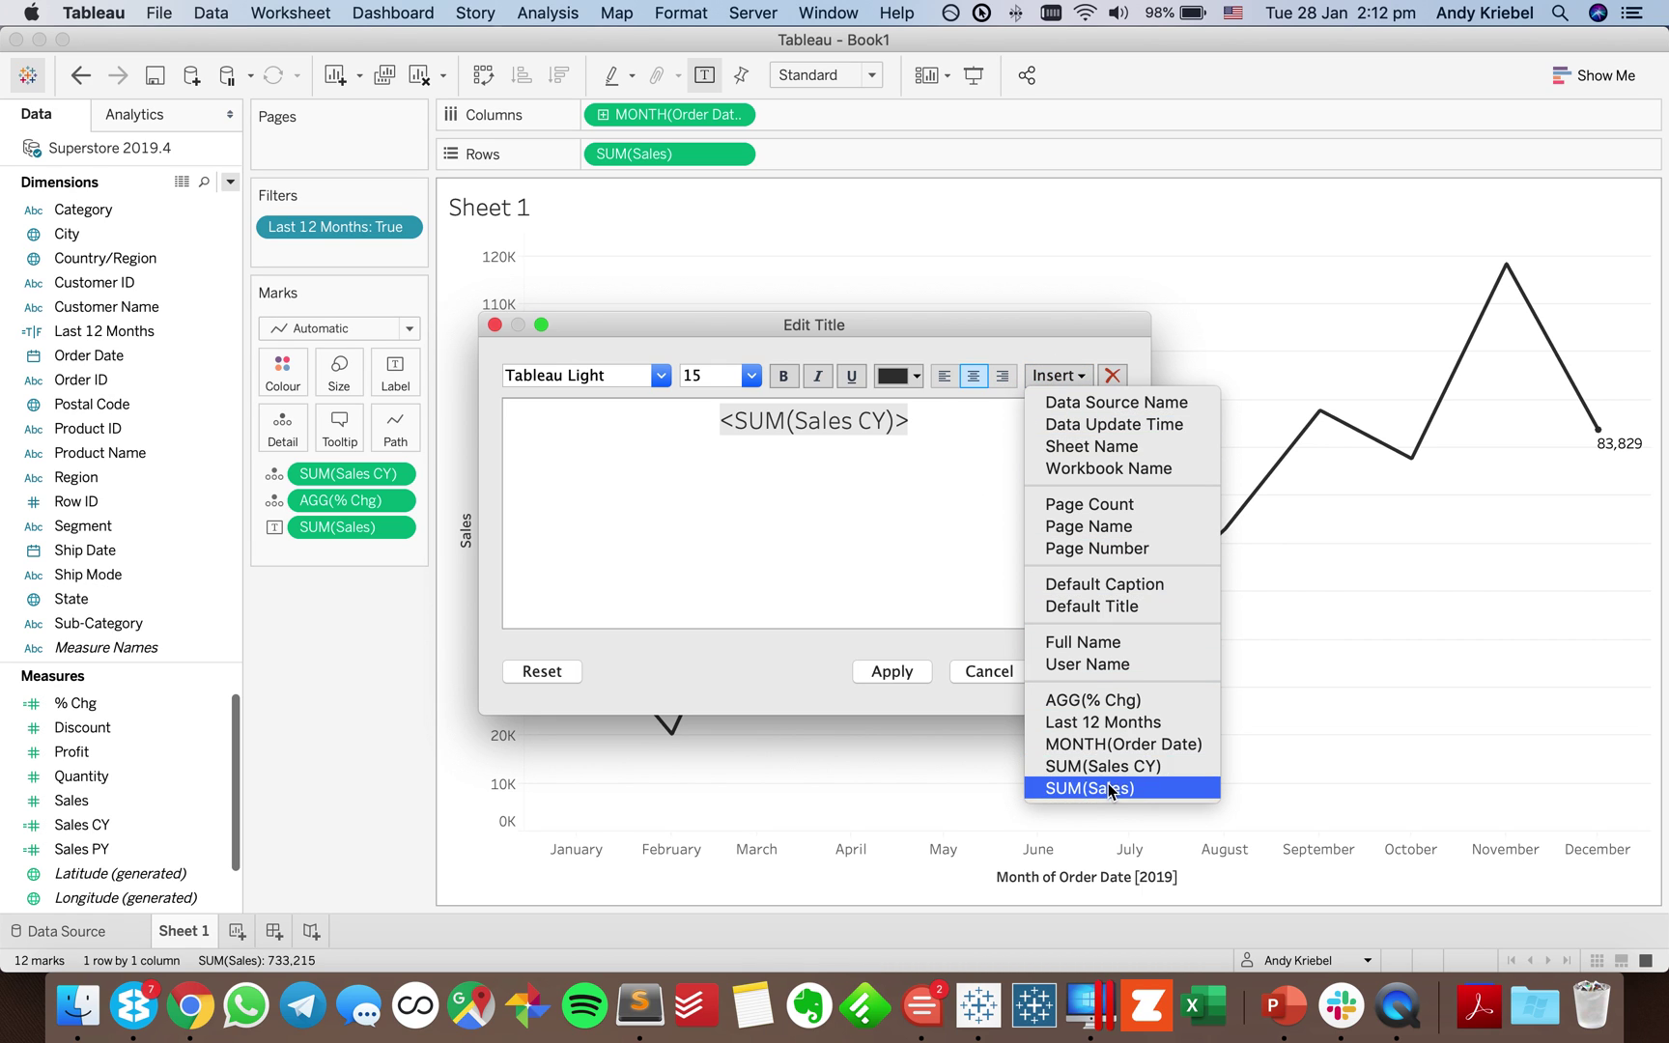
pyautogui.click(1084, 699)
pyautogui.write('vs')
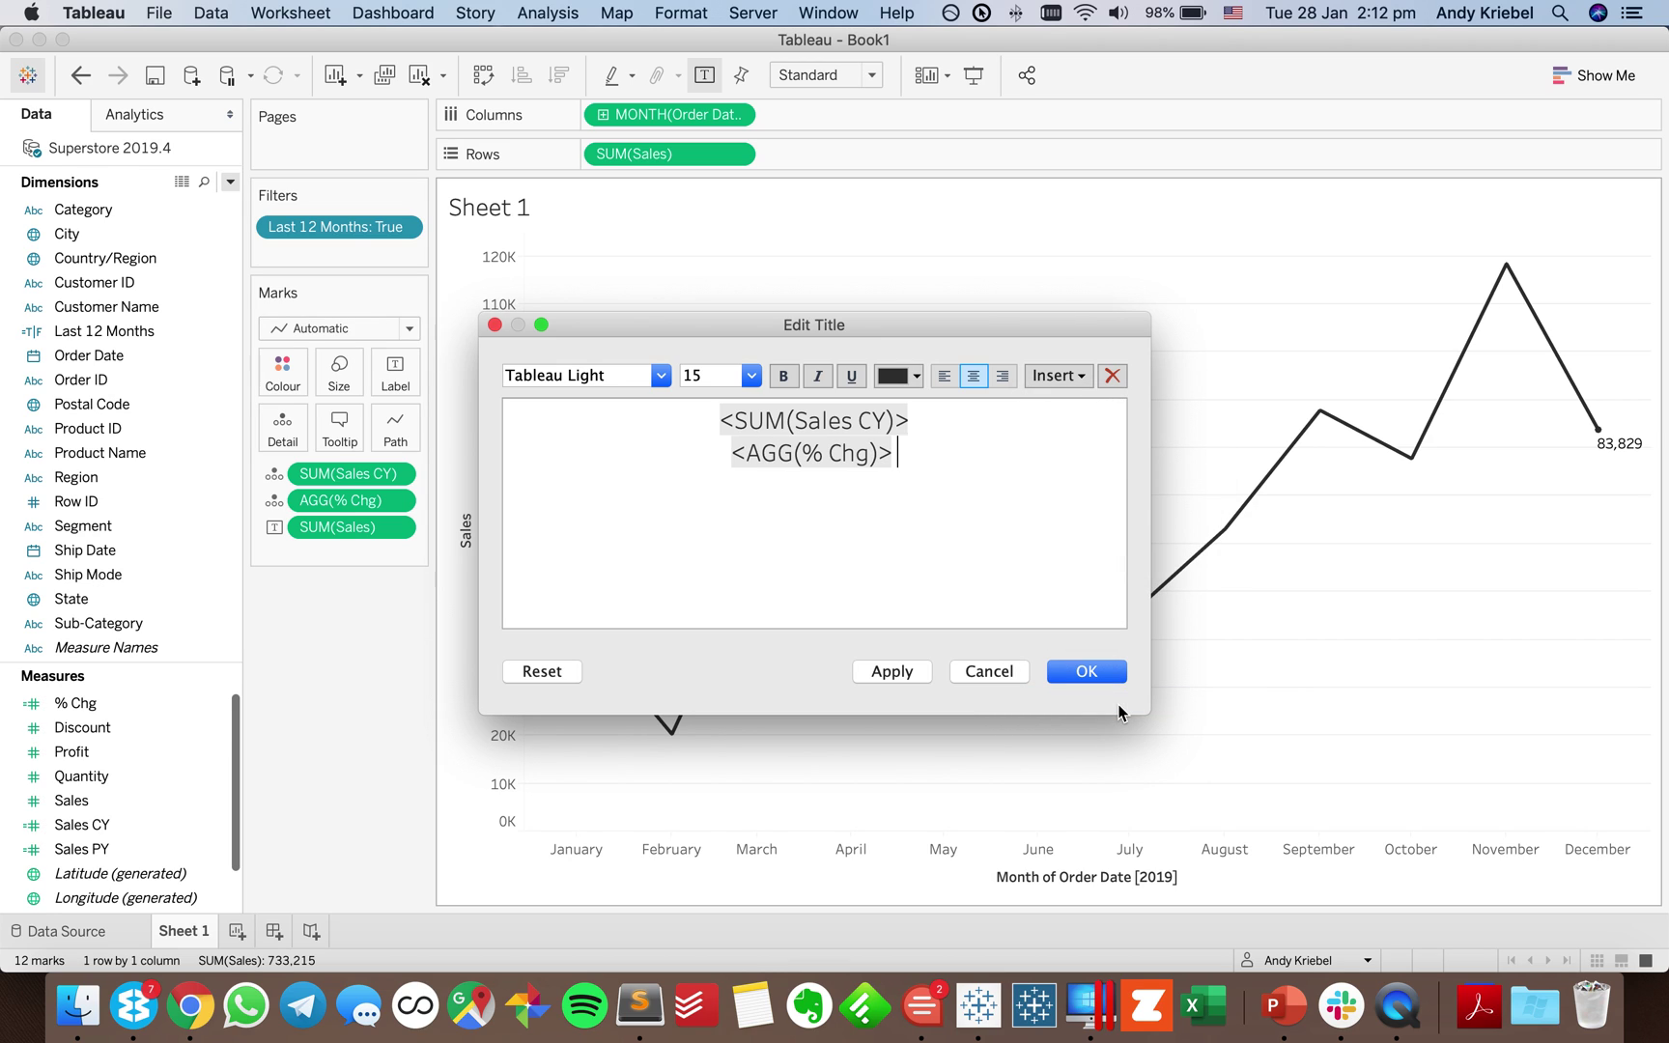
pyautogui.write('. ')
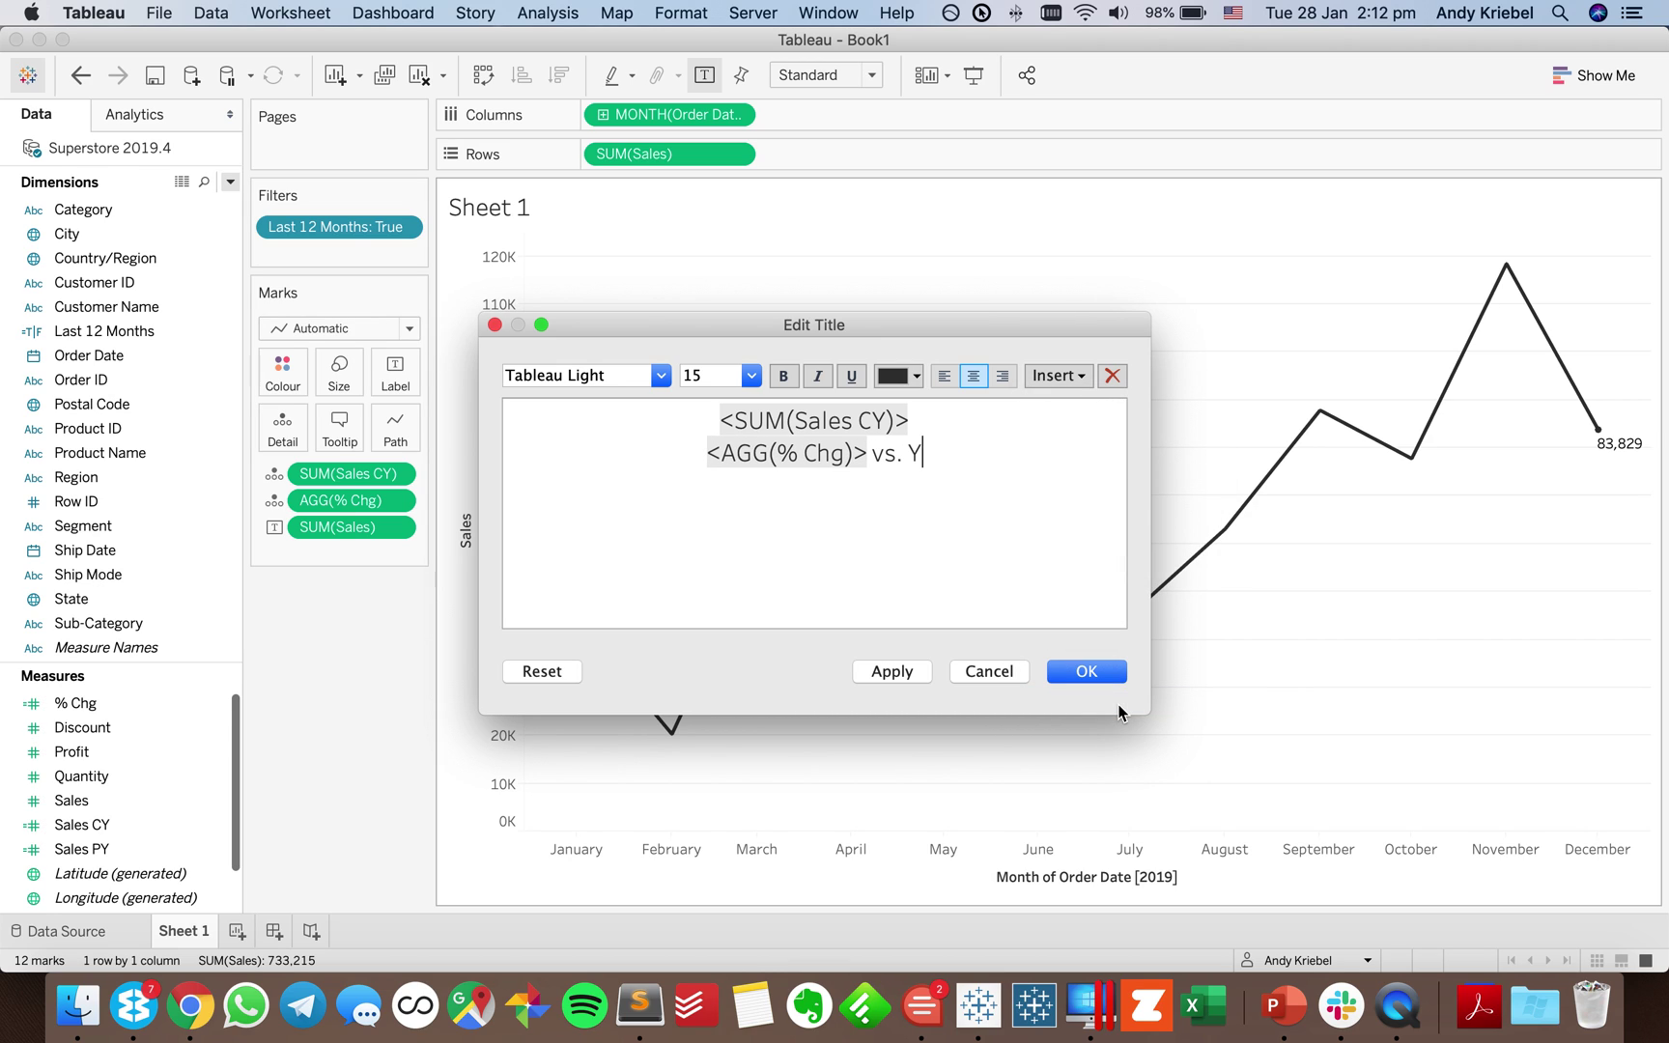
pyautogui.write('PY')
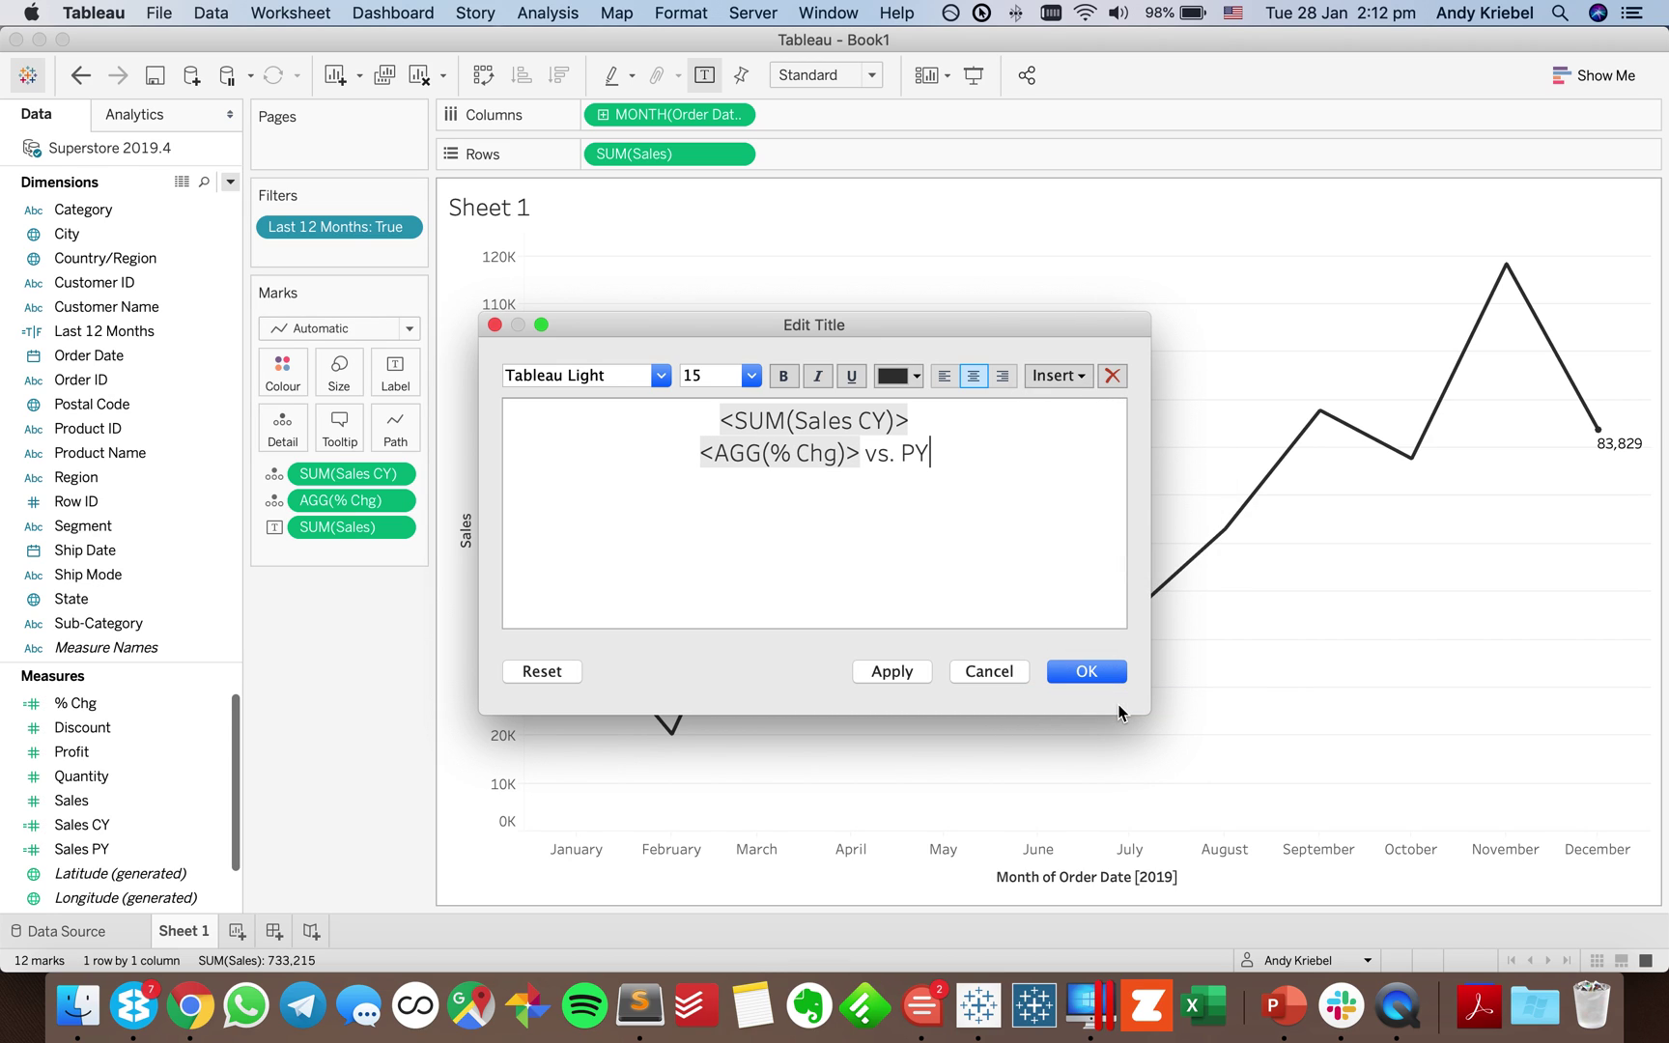
# Format the SUM(Sales CY) title line in Tableau Semibold at size 24.
pyautogui.tripleClick(951, 423)
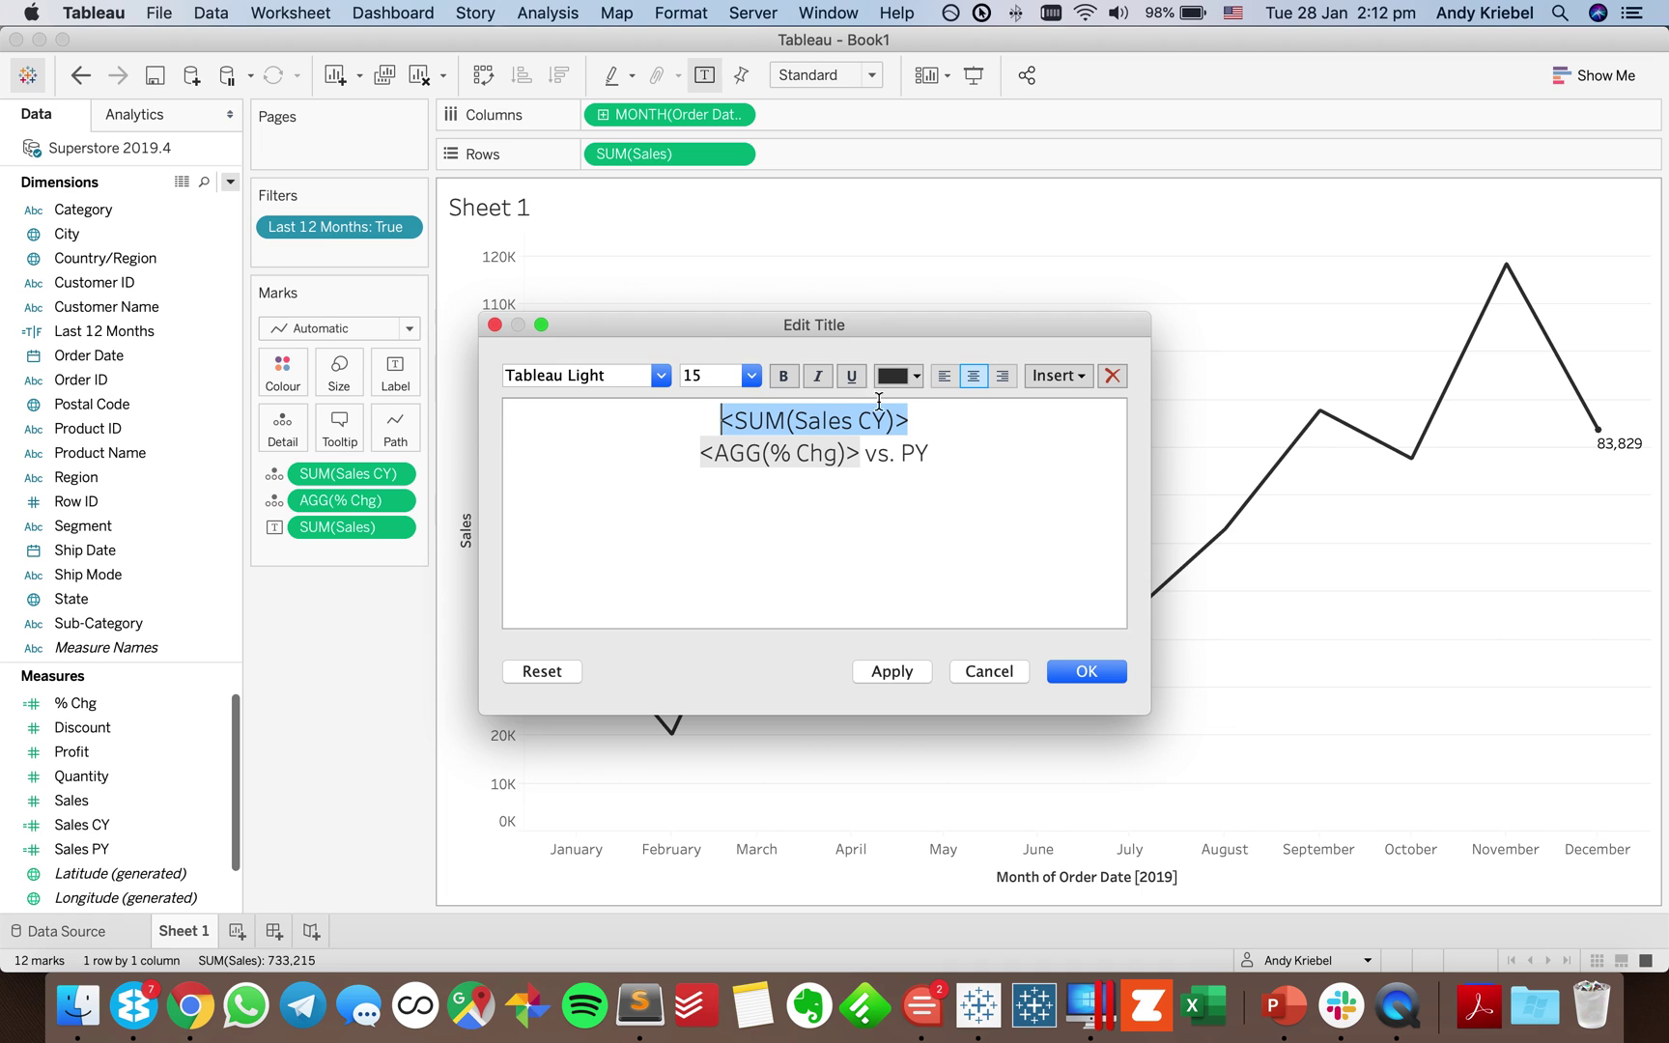
pyautogui.click(661, 377)
pyautogui.click(637, 450)
pyautogui.click(751, 376)
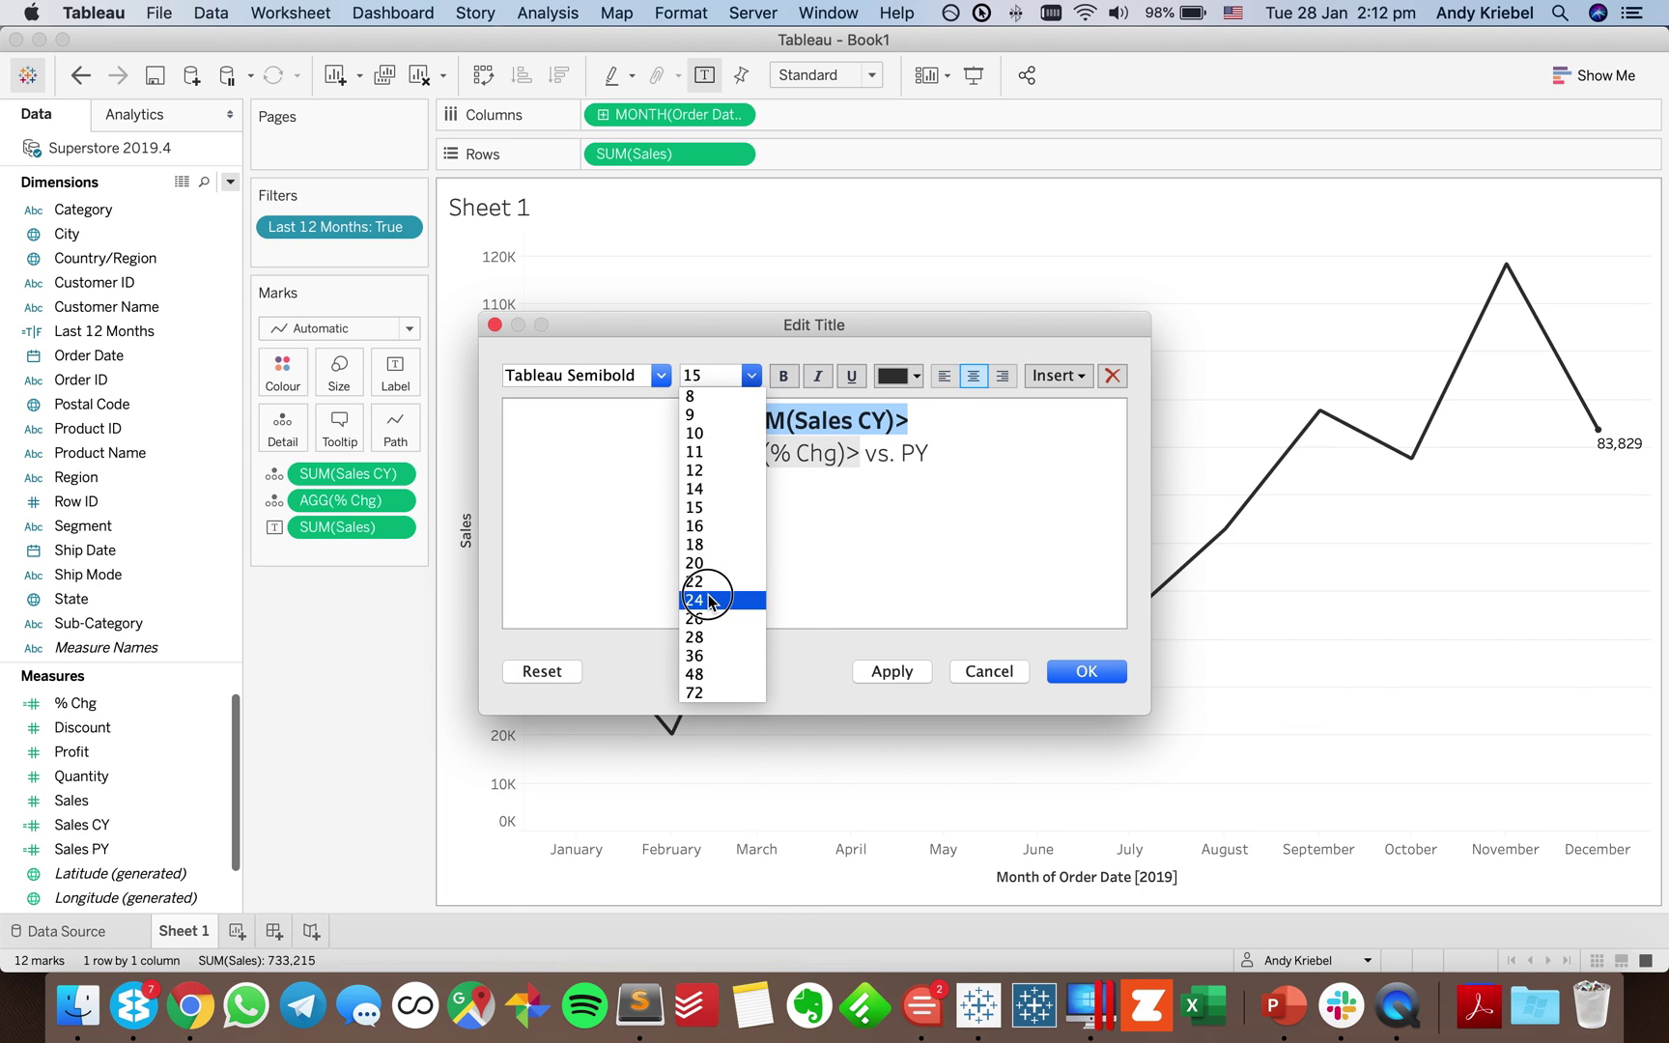
pyautogui.click(711, 601)
# Set the "% Chg vs. PY" title line to size 11 and accept the title.
pyautogui.tripleClick(965, 470)
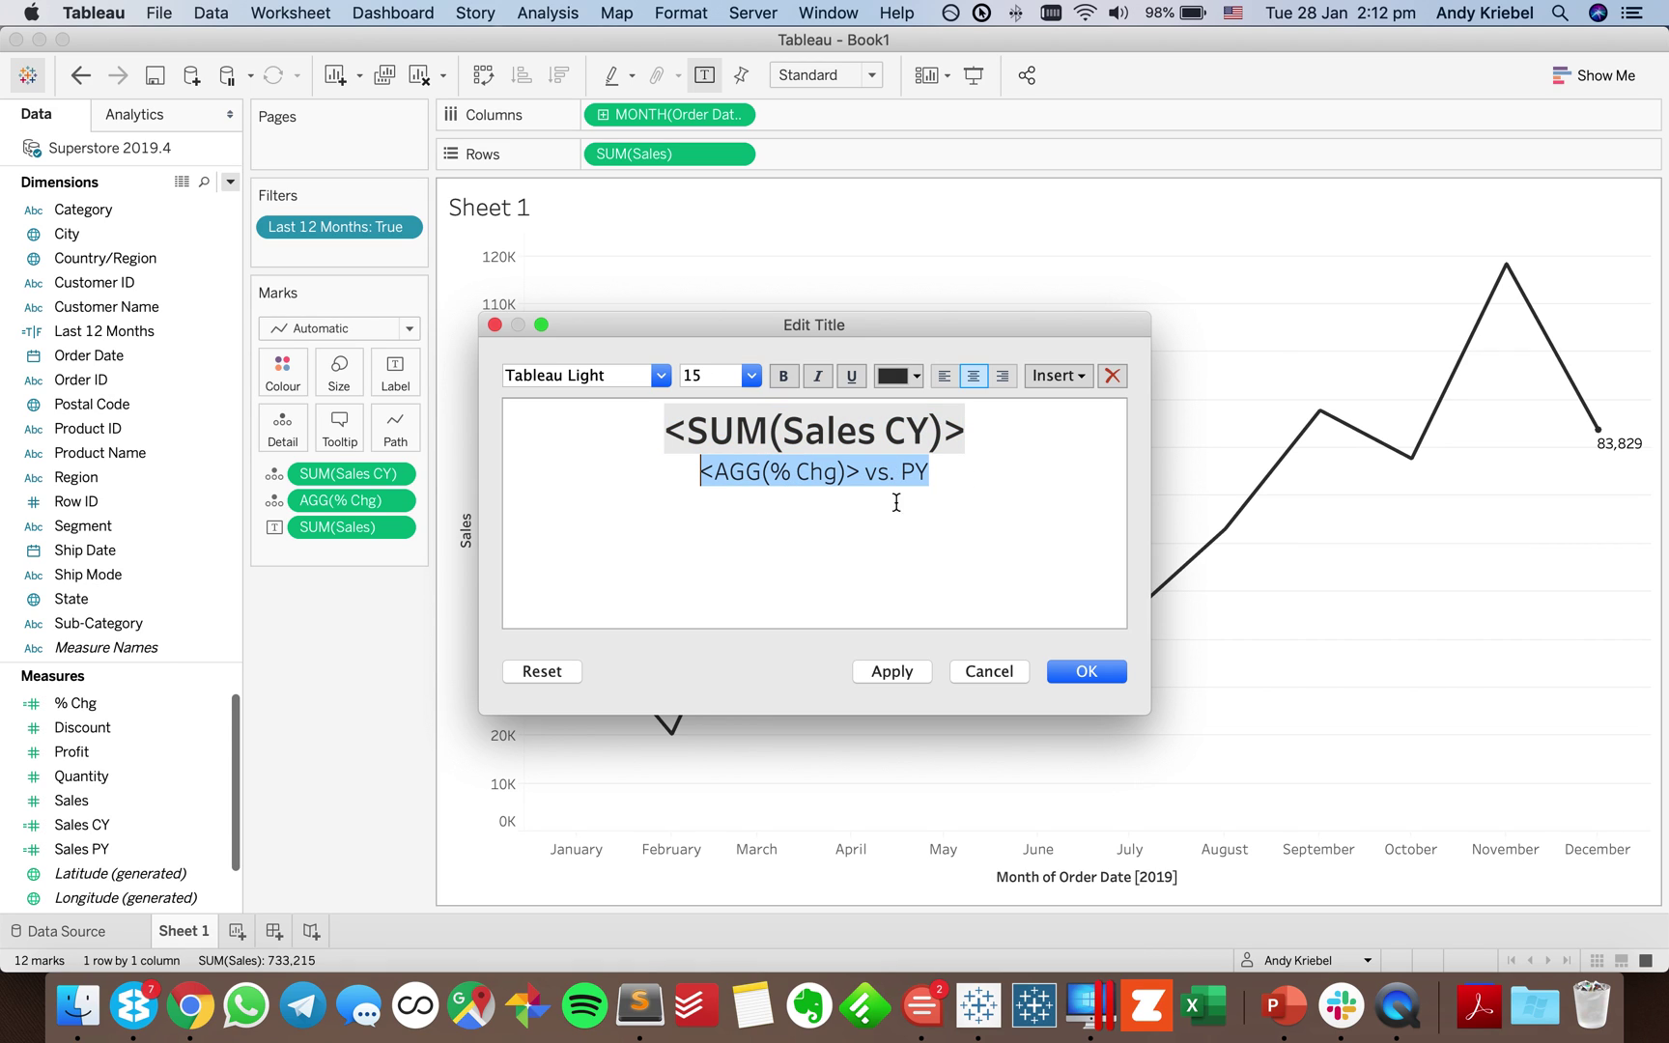
pyautogui.click(750, 375)
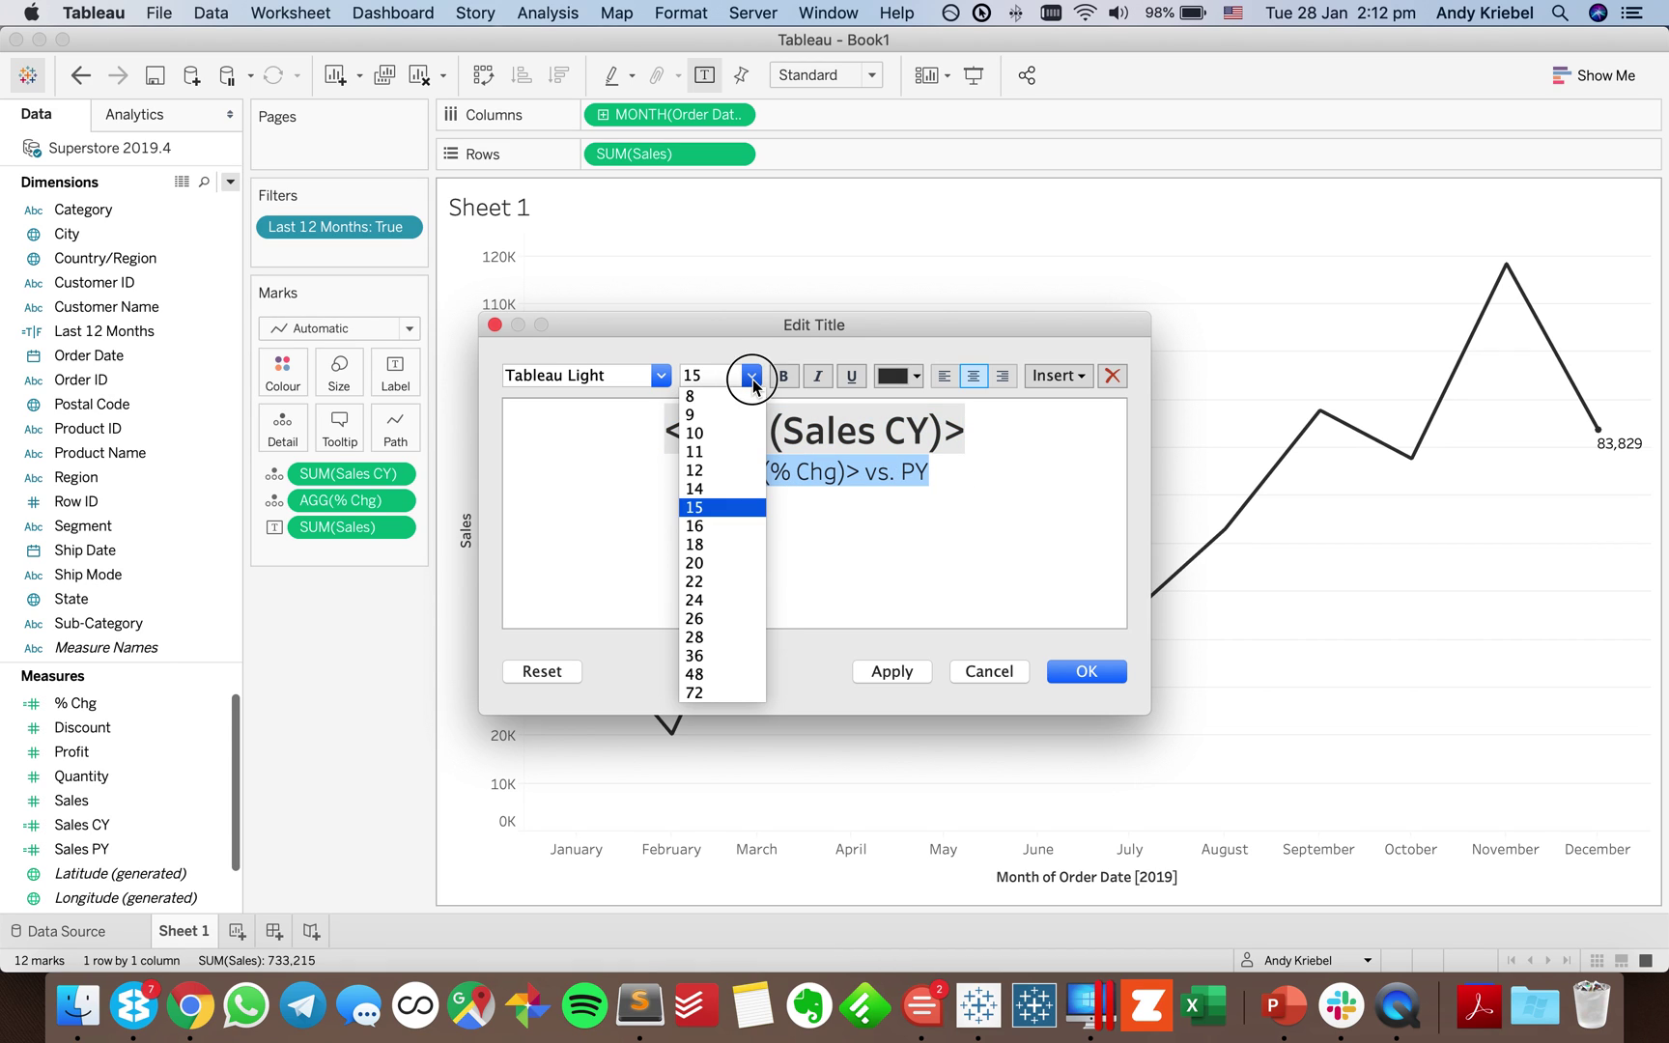
pyautogui.click(725, 454)
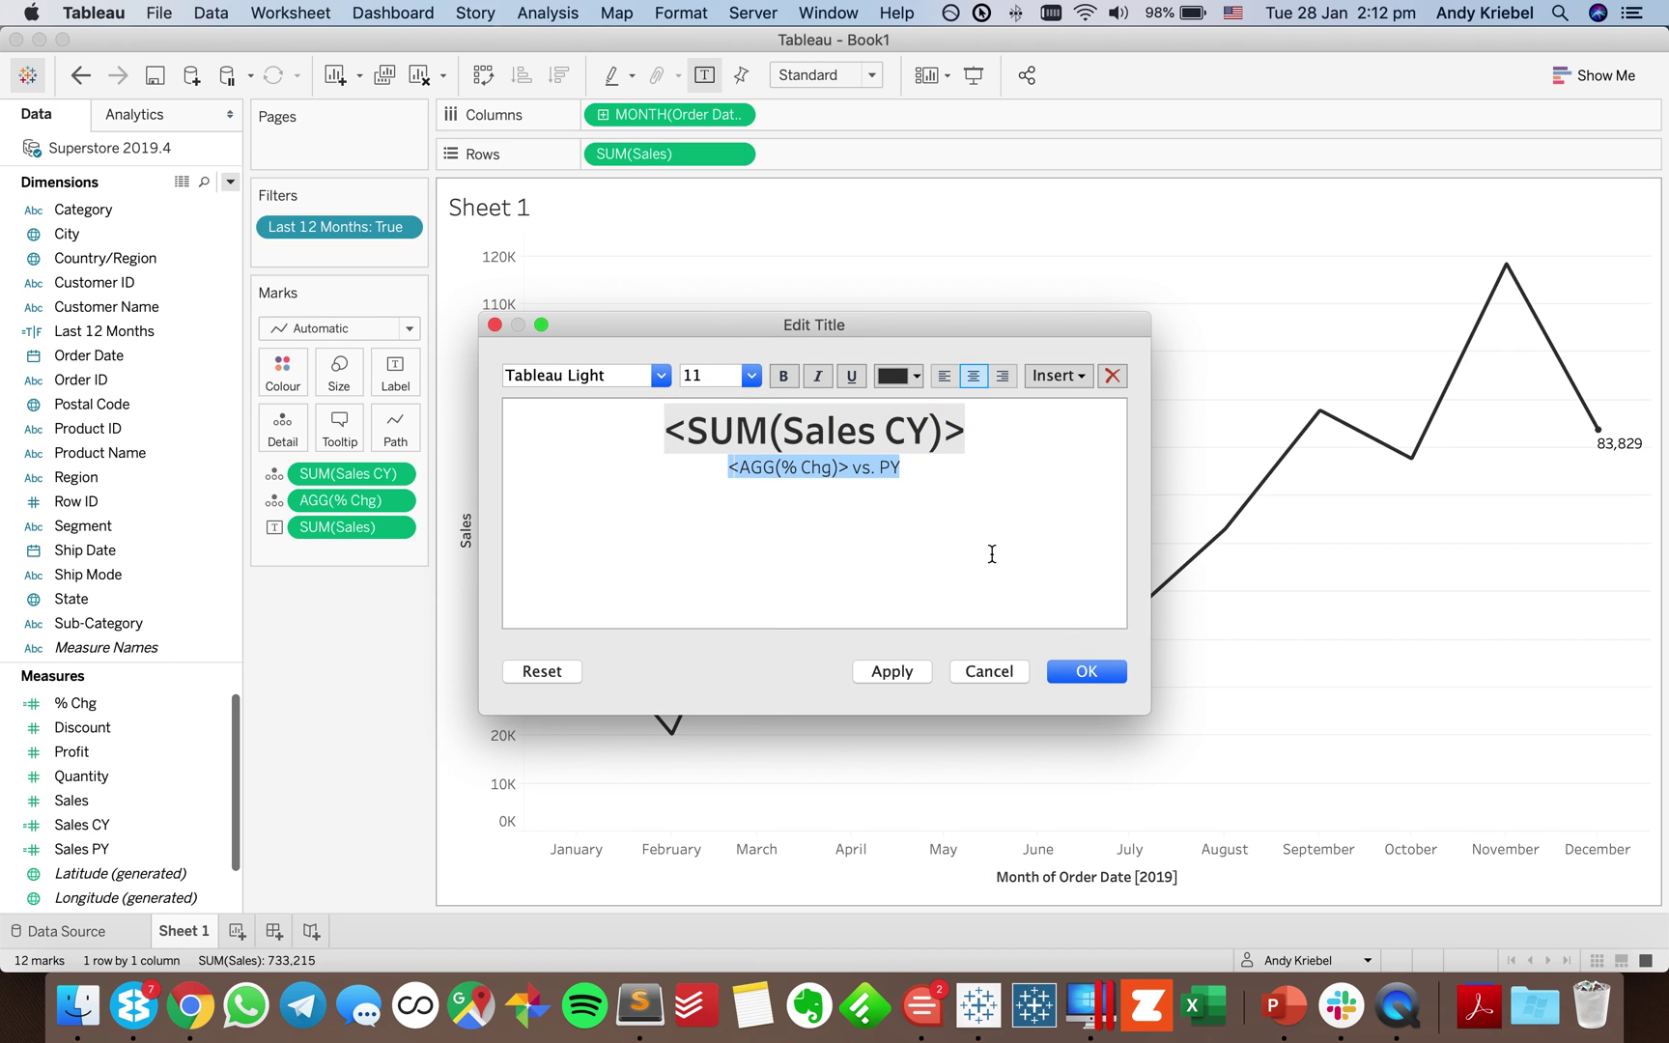
pyautogui.click(1086, 674)
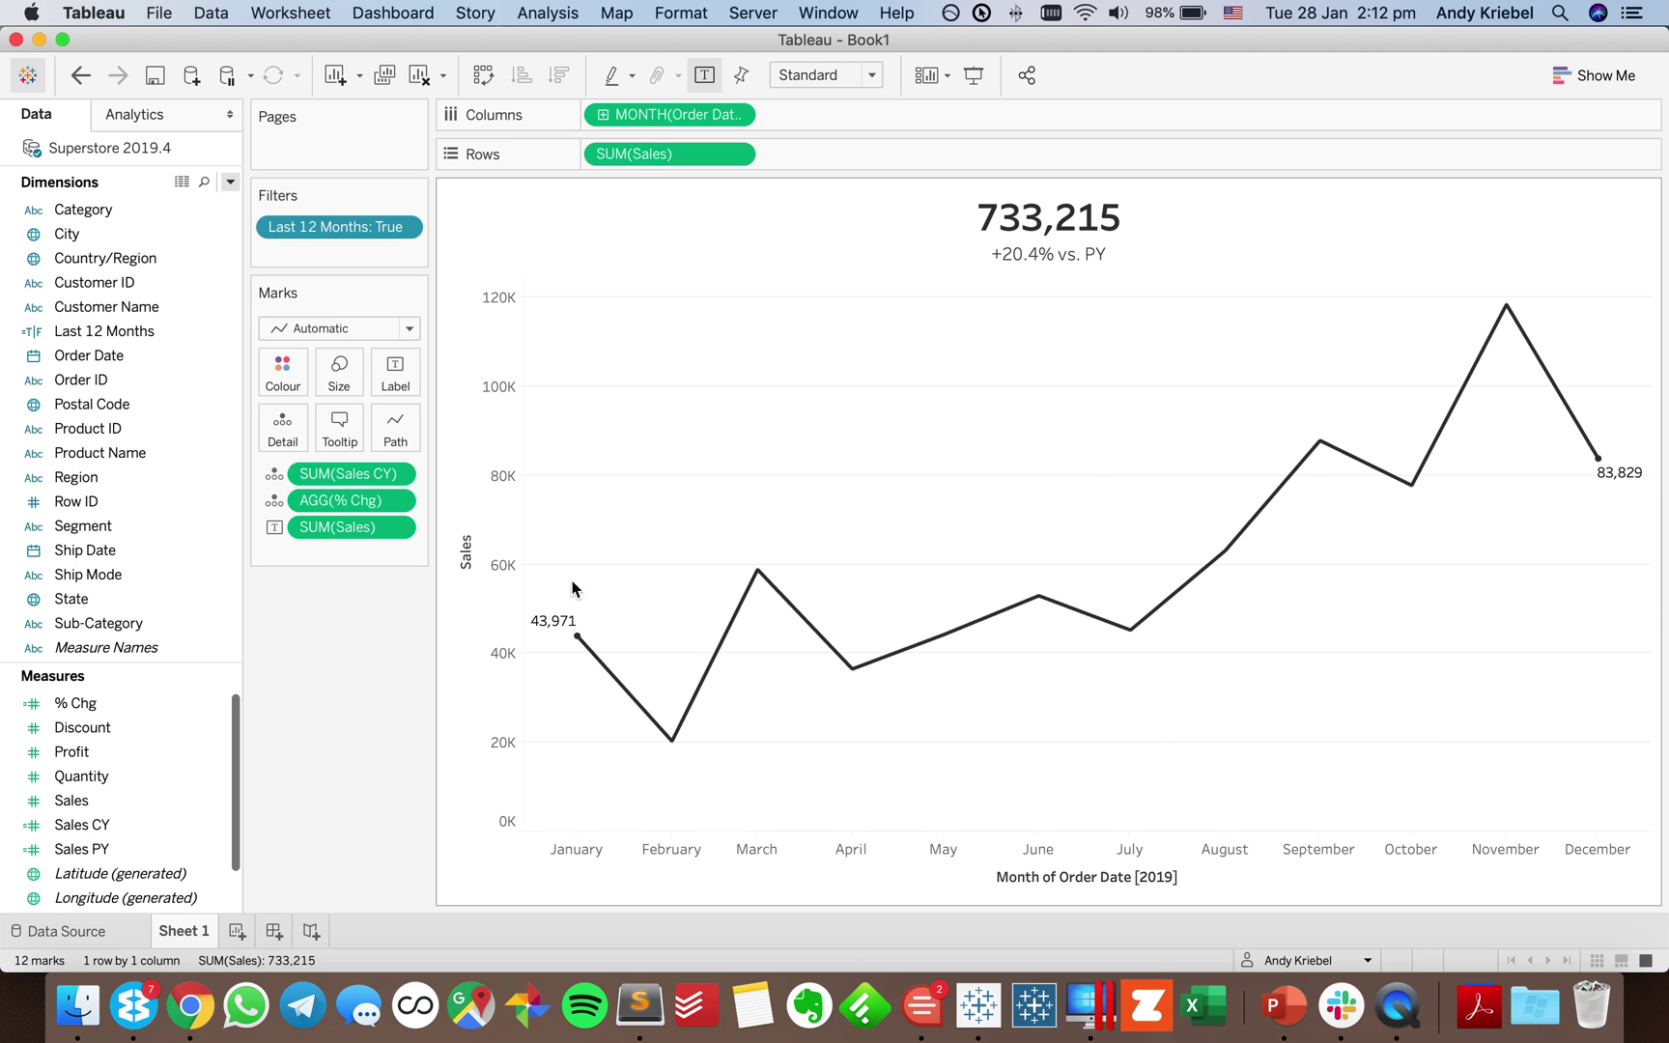
# Create a new dashboard and delete its Phone layout.
pyautogui.click(273, 931)
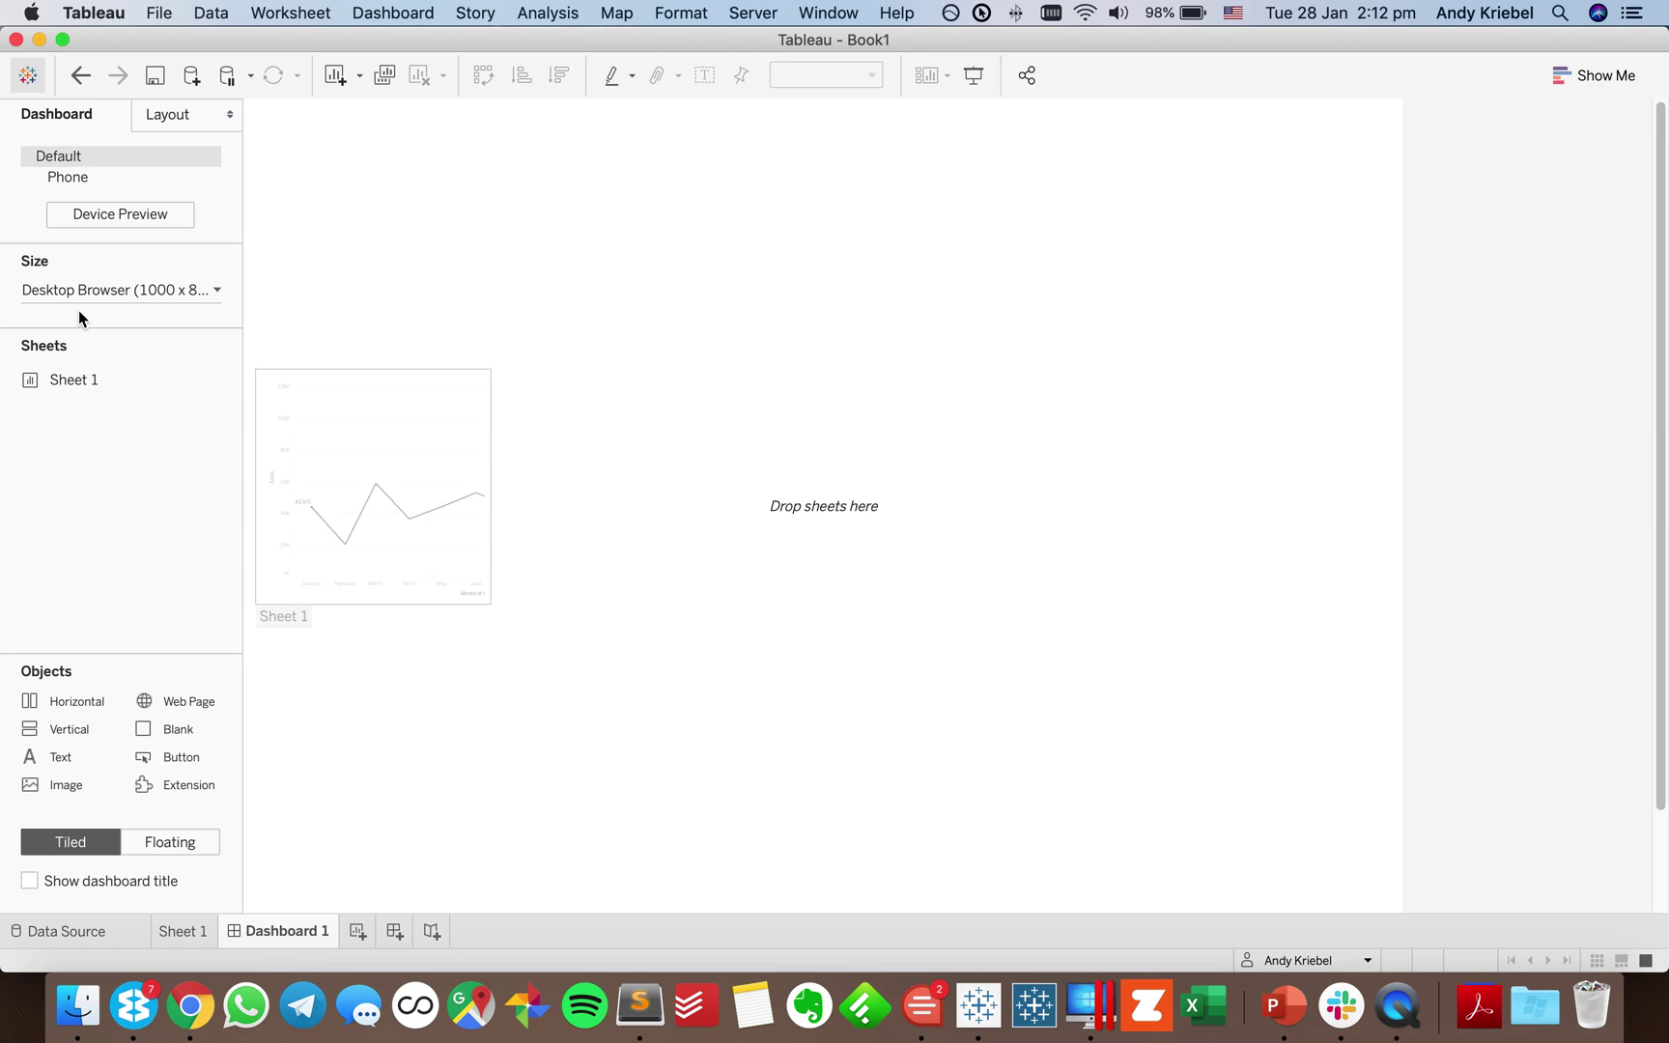
pyautogui.click(211, 177)
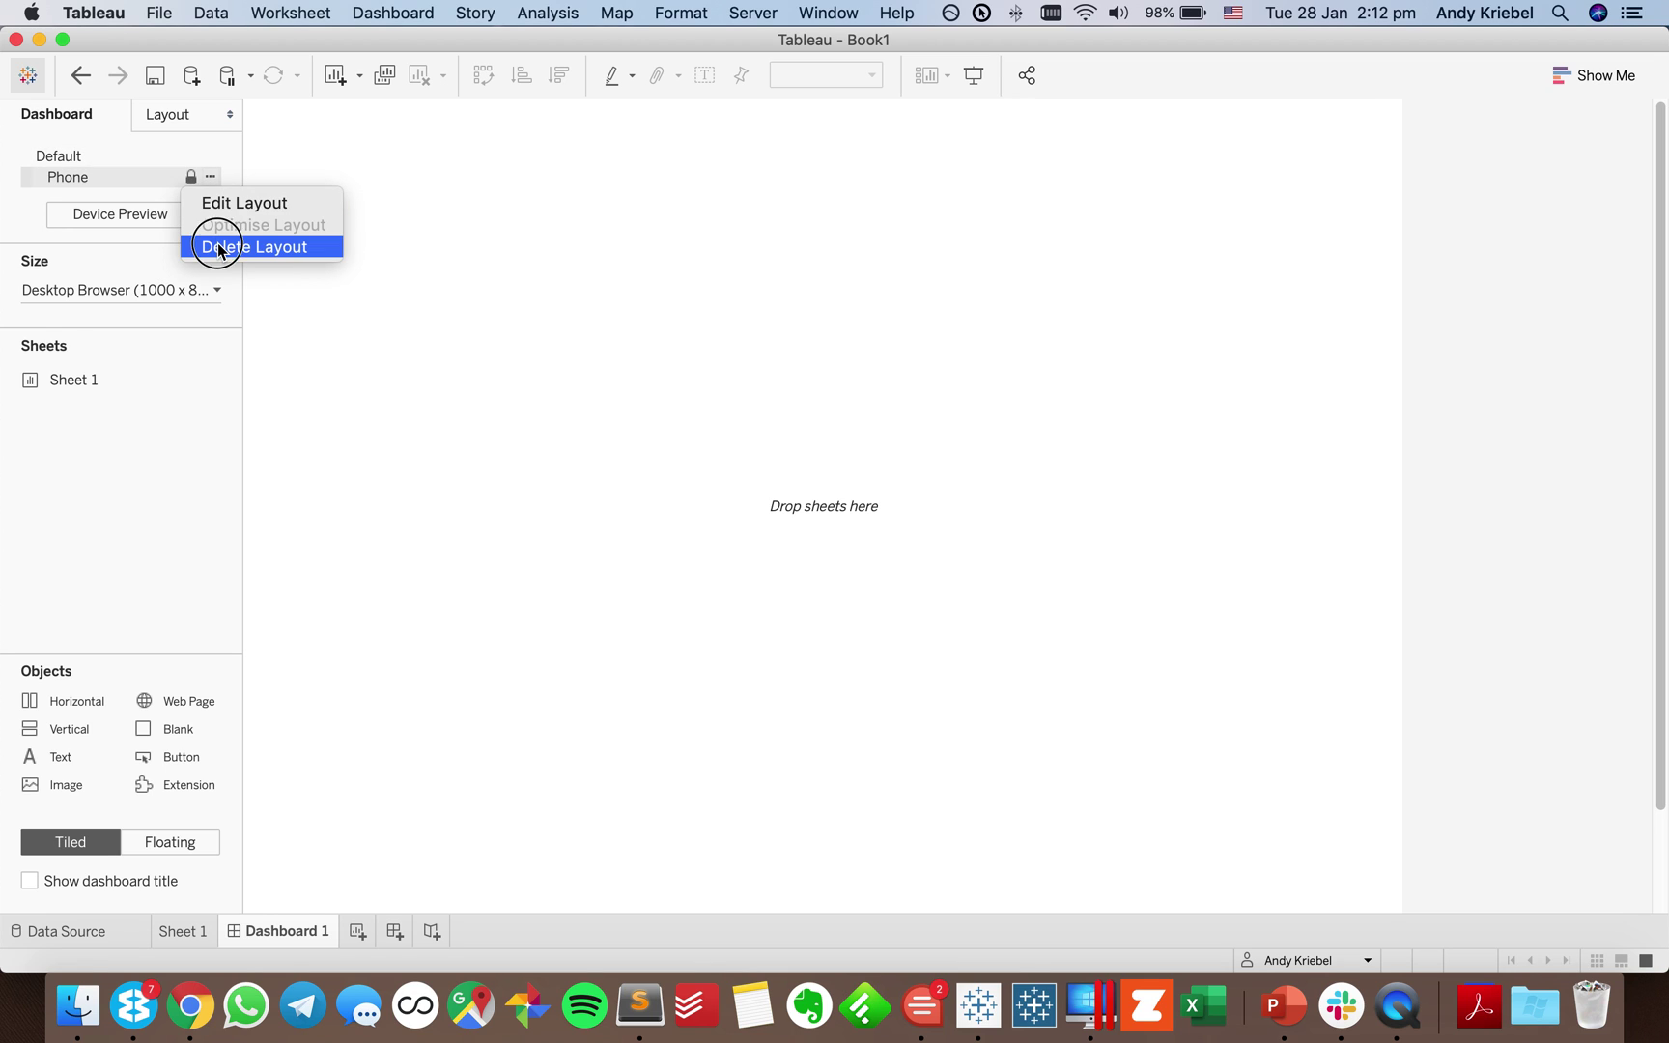
pyautogui.click(227, 247)
# Set the dashboard's fixed size to 400 px wide and 400 px high.
pyautogui.click(109, 238)
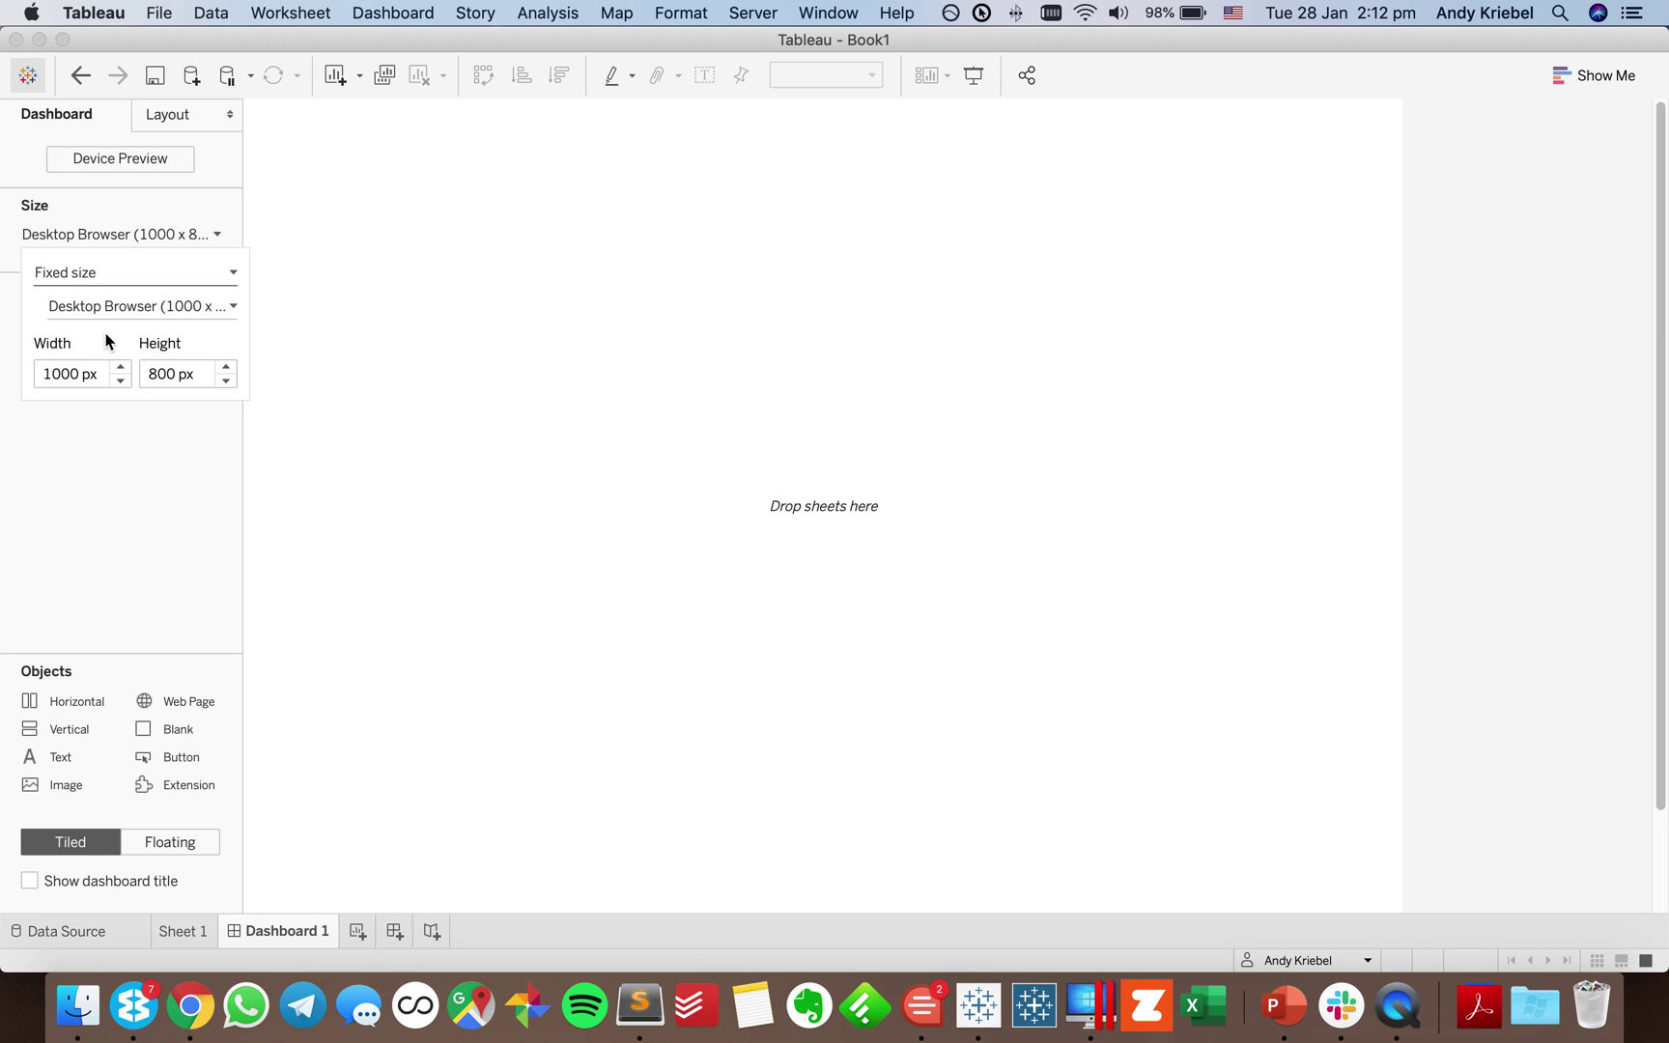
pyautogui.click(120, 381)
pyautogui.click(120, 381)
pyautogui.click(120, 381)
pyautogui.click(120, 381)
pyautogui.click(120, 380)
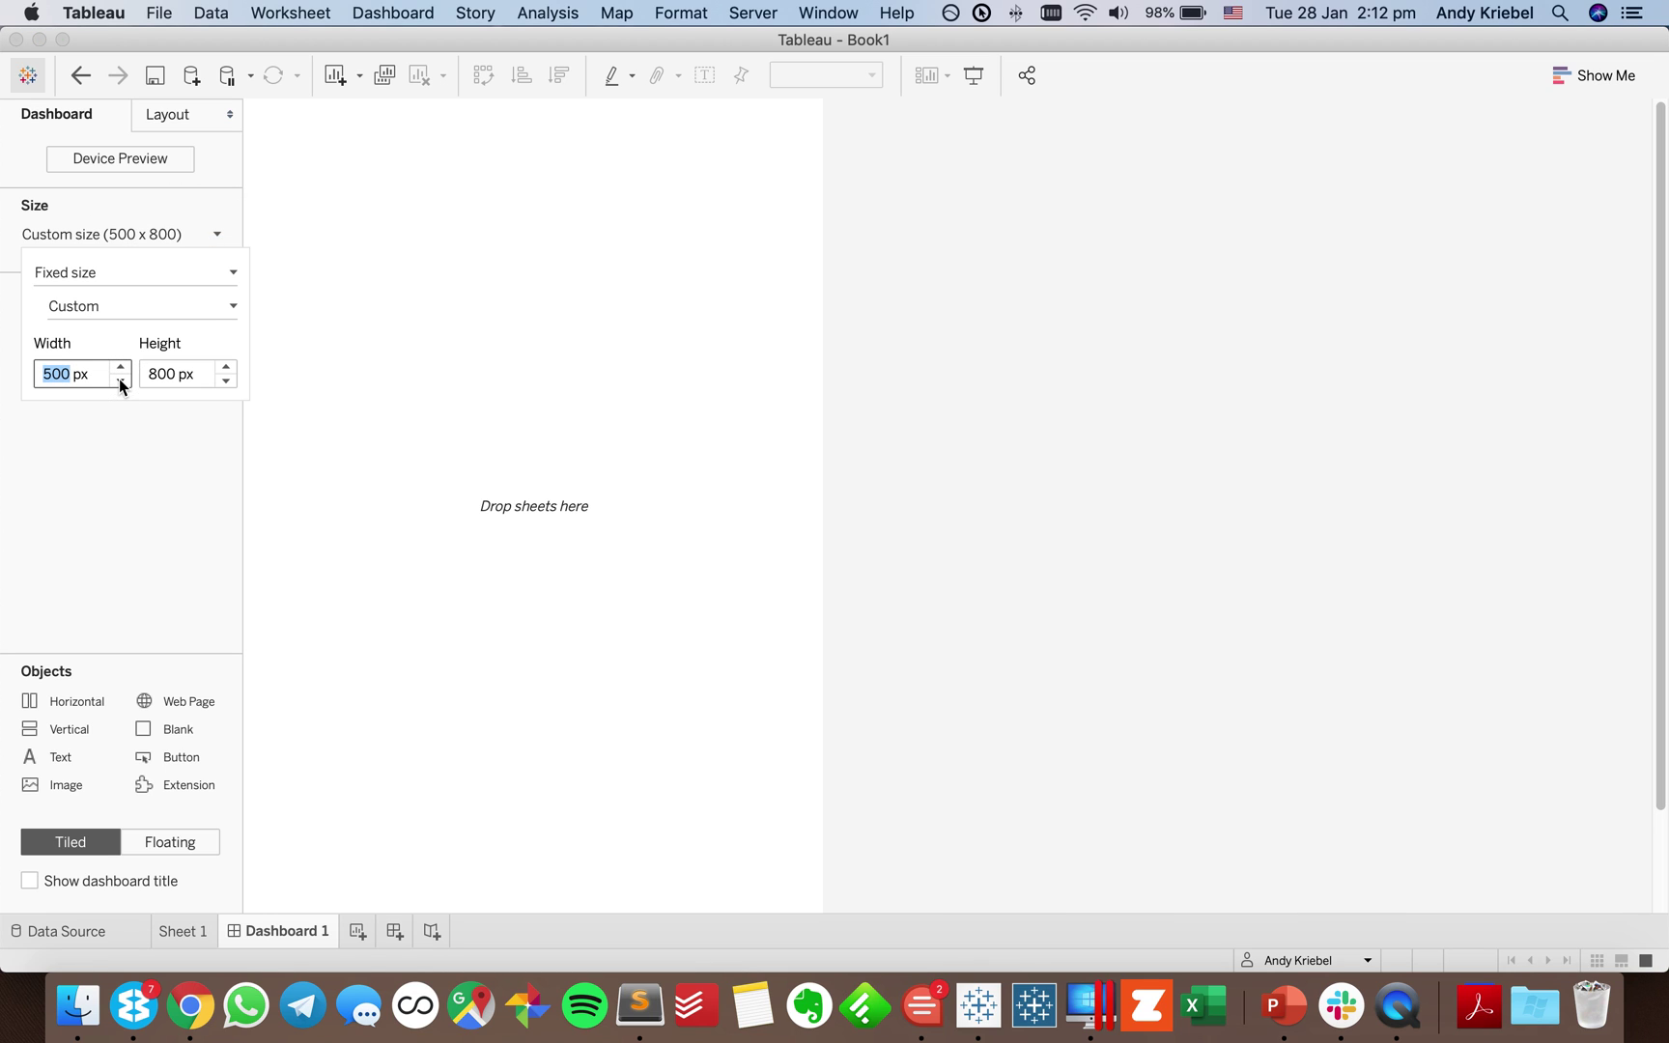
pyautogui.click(225, 381)
pyautogui.click(225, 380)
pyautogui.click(225, 381)
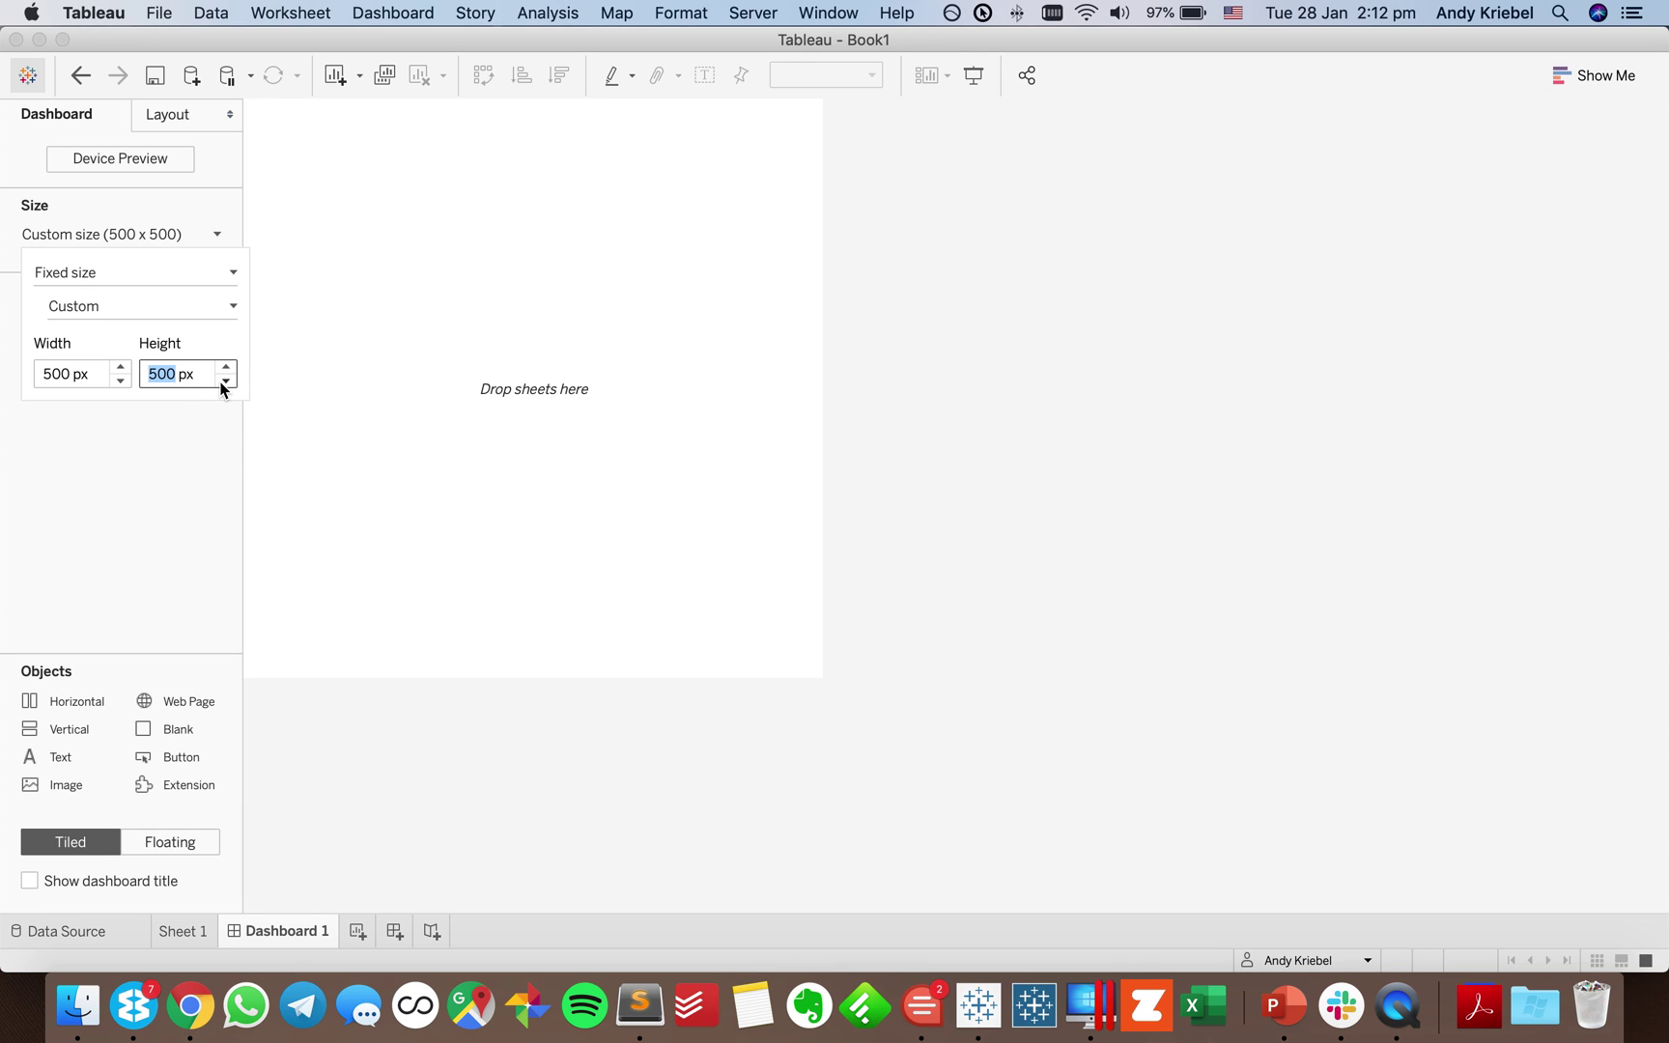
pyautogui.click(225, 380)
pyautogui.click(120, 381)
pyautogui.click(130, 483)
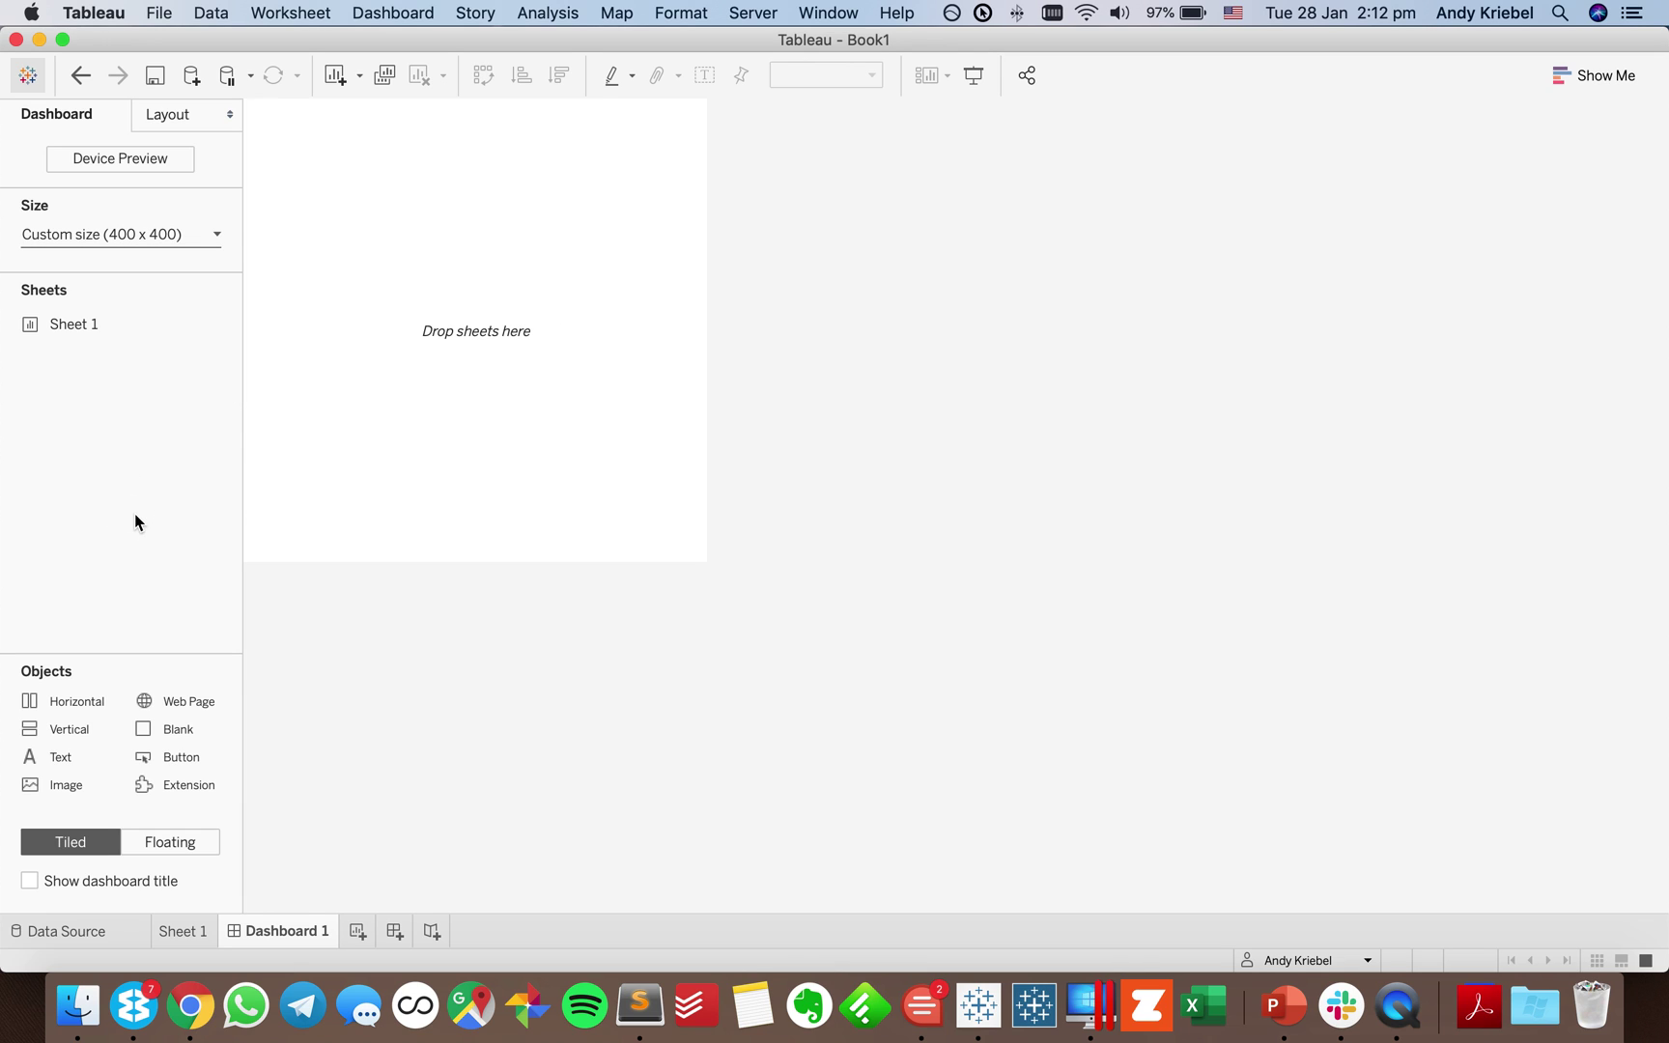
# Place Sheet 1 on the dashboard and hide its Sales and Month of Order Date axis headers.
pyautogui.moveTo(94, 332)
pyautogui.moveTo(93, 331); pyautogui.dragTo(515, 317)
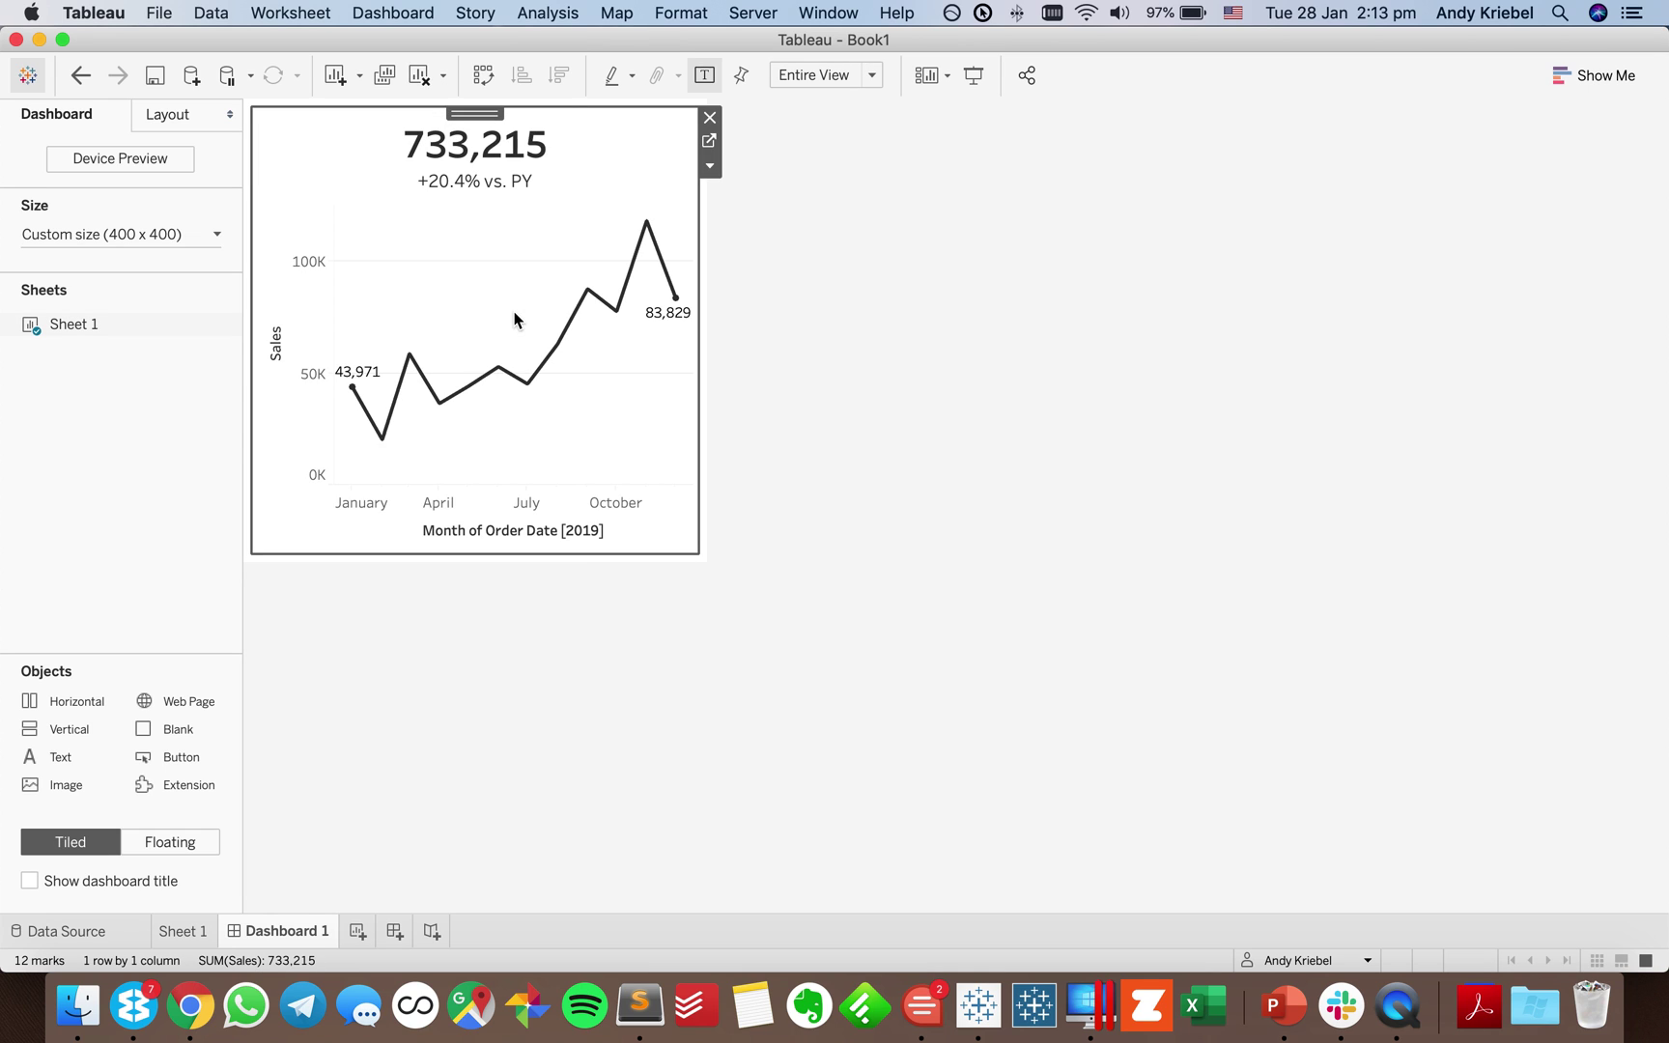
pyautogui.rightClick(280, 351)
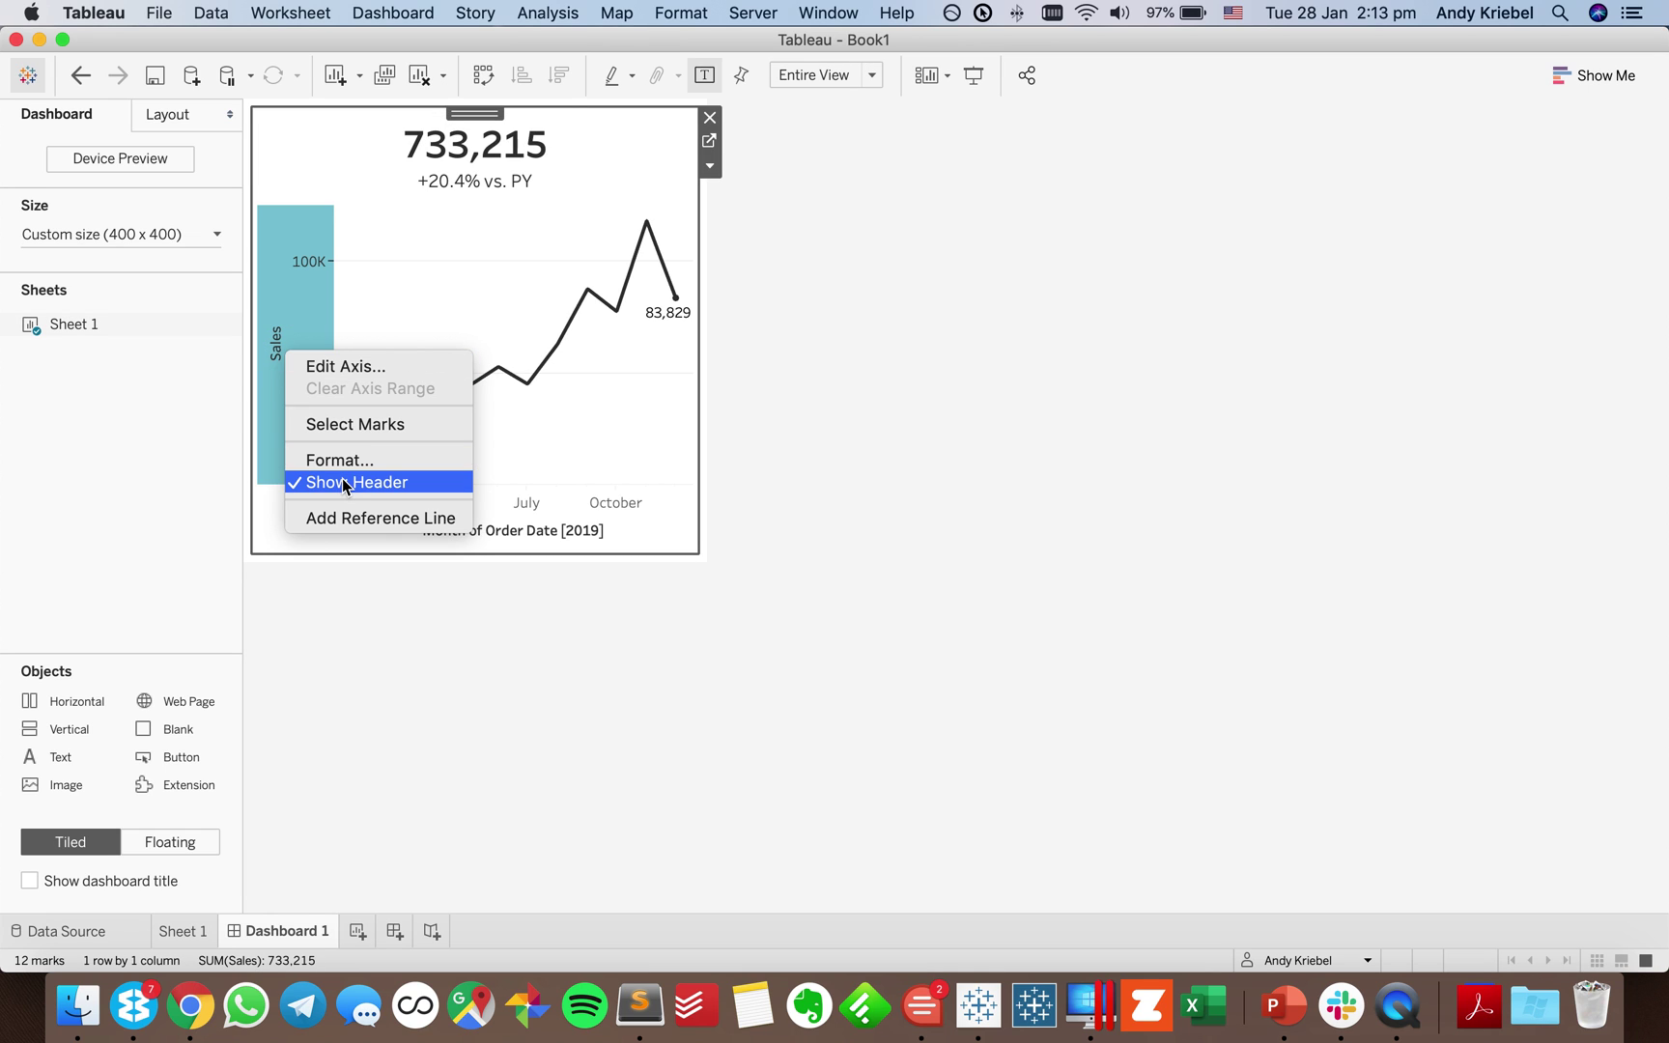
pyautogui.click(342, 478)
pyautogui.rightClick(452, 512)
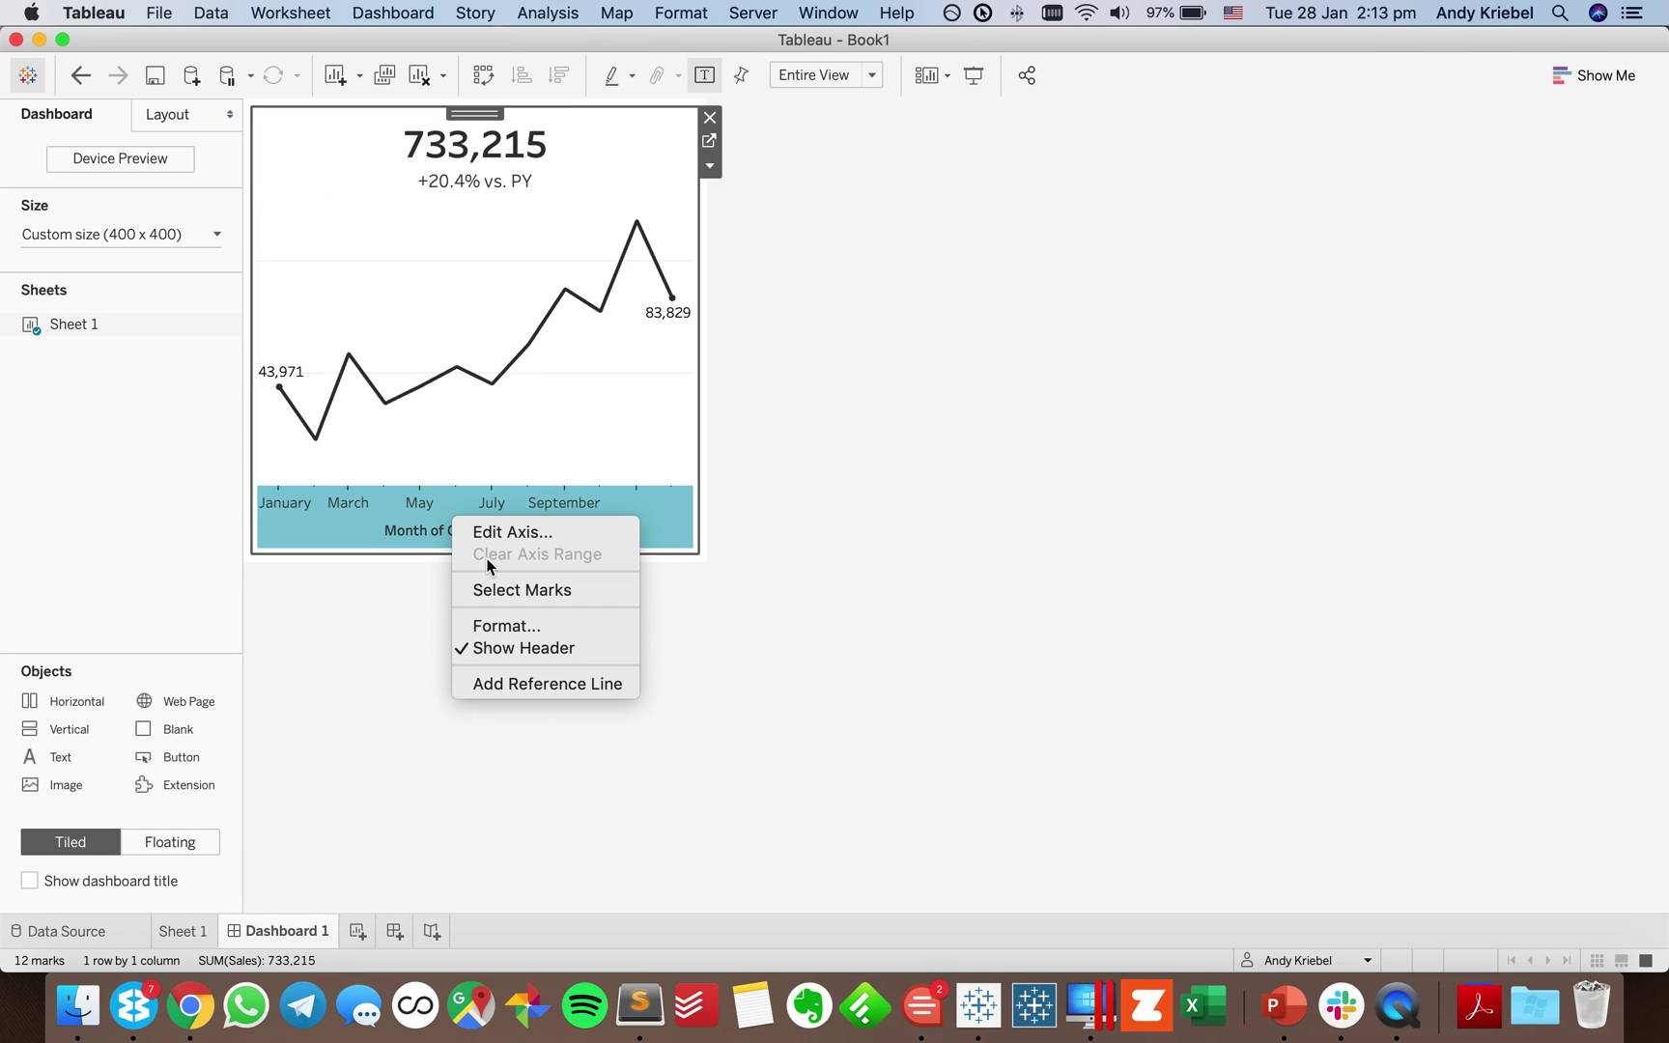
pyautogui.click(519, 644)
# Format the chart's lines so that the grid lines for rows are set to None.
pyautogui.rightClick(559, 454)
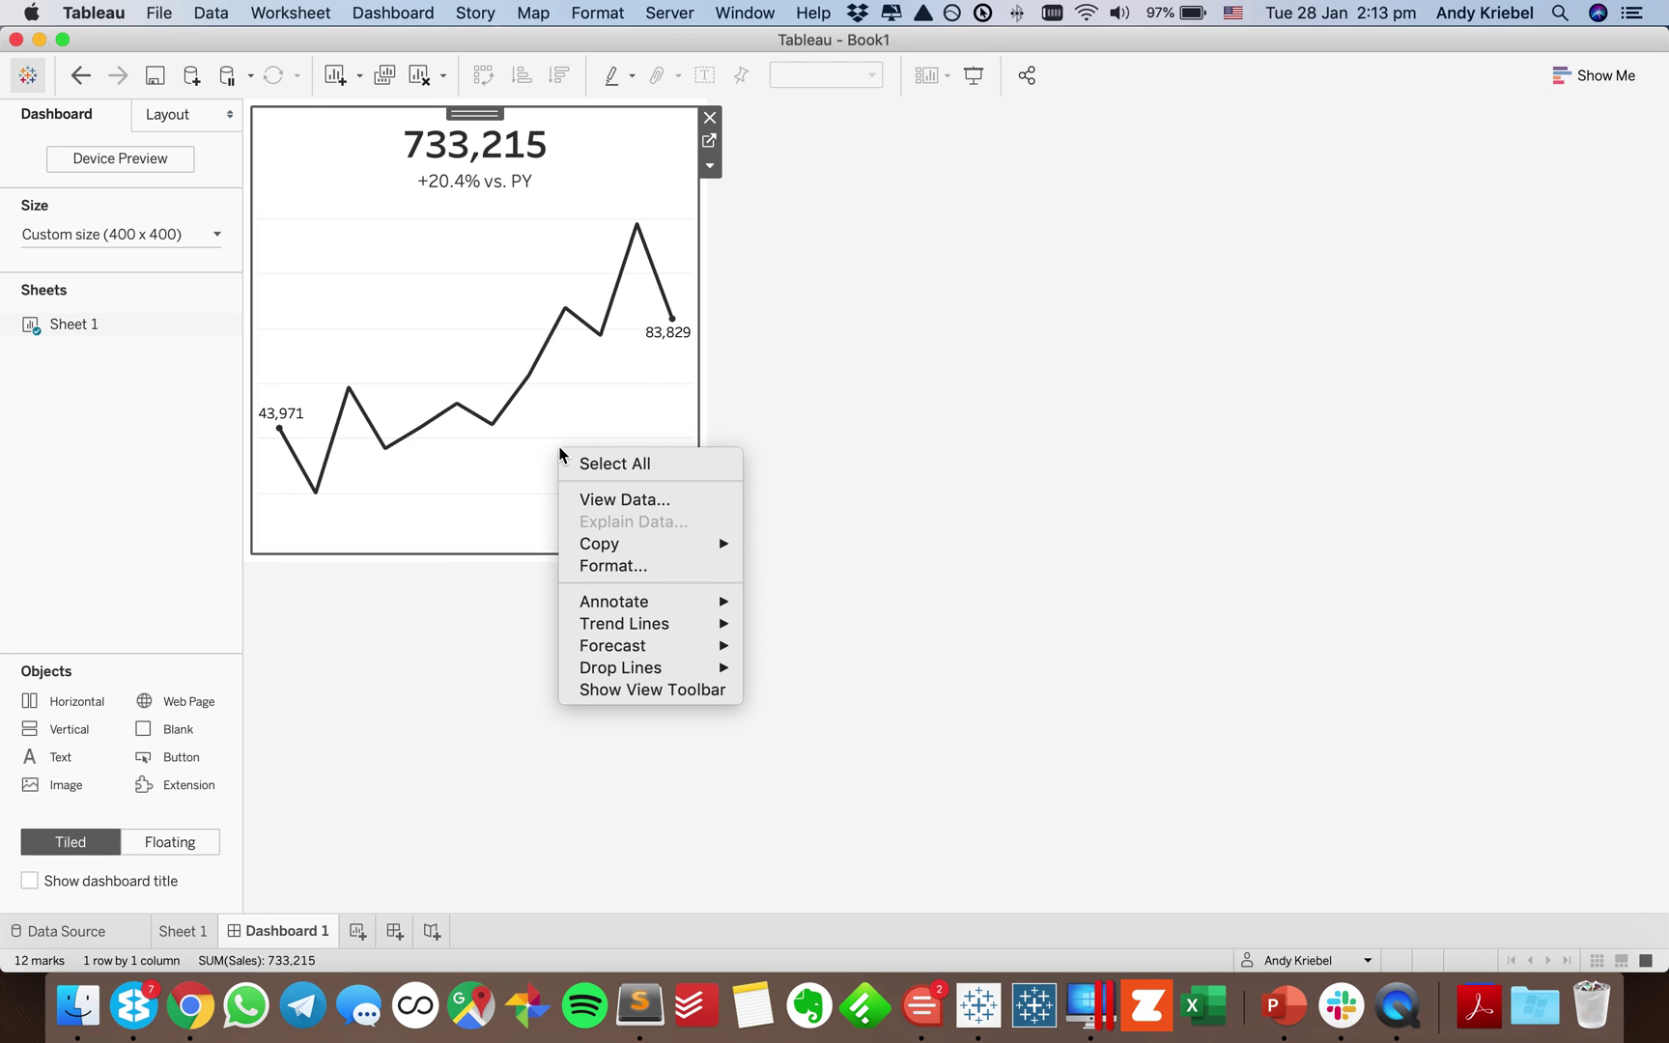
pyautogui.click(605, 566)
pyautogui.click(140, 153)
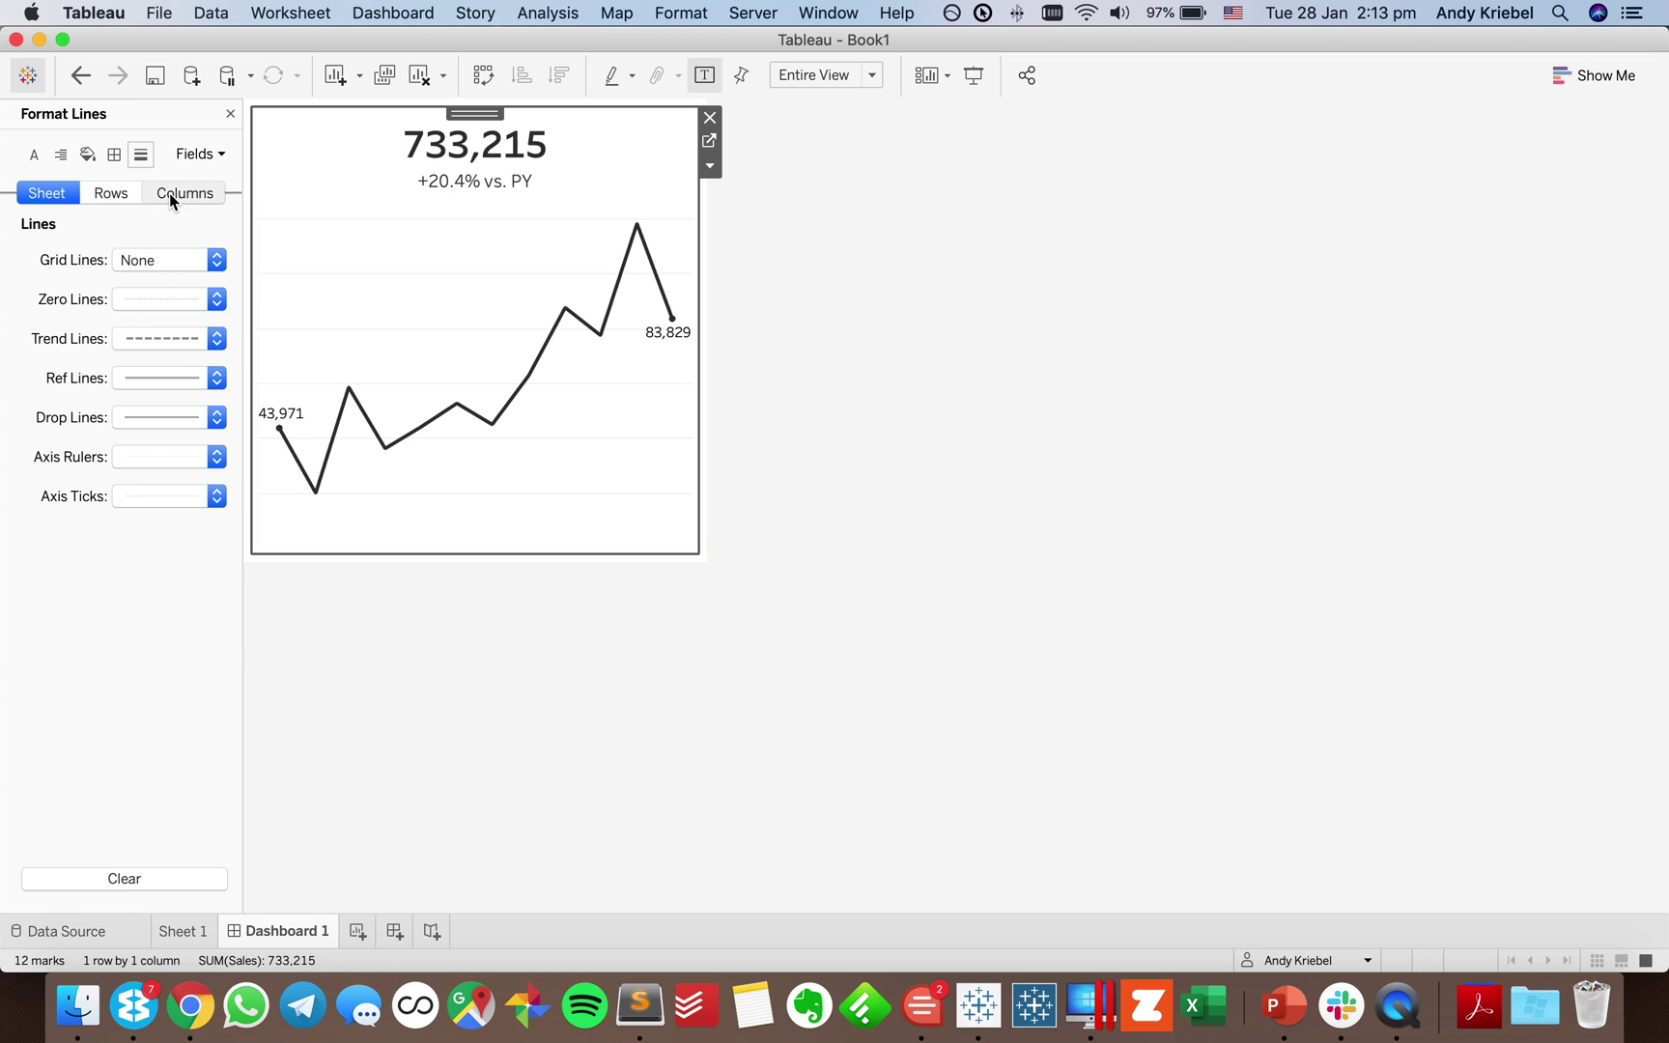
pyautogui.click(170, 200)
pyautogui.click(118, 191)
pyautogui.click(143, 258)
pyautogui.click(148, 287)
# Set the sheet's zero lines and axis rulers to None and close the line formatting.
pyautogui.click(45, 191)
pyautogui.click(147, 301)
pyautogui.click(158, 332)
pyautogui.click(141, 458)
pyautogui.click(160, 491)
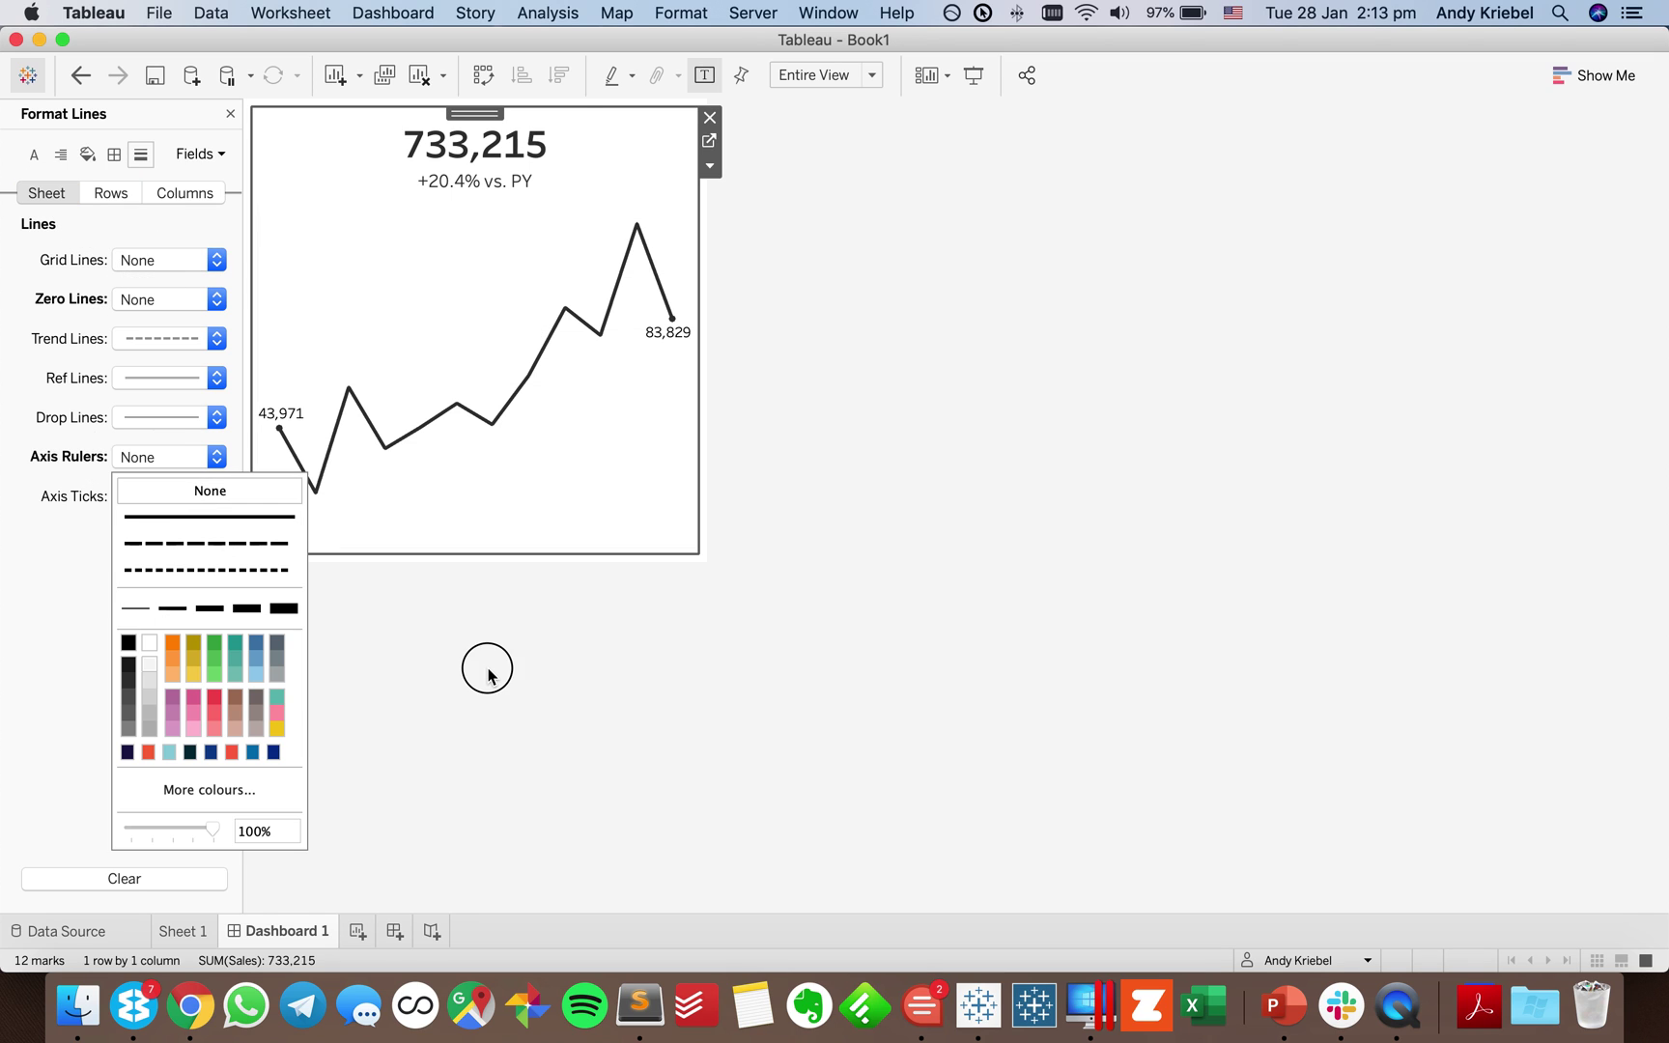
pyautogui.click(230, 115)
# On Sheet 1, show the Sales axis header again and exclude zero from the axis range.
pyautogui.moveTo(324, 506)
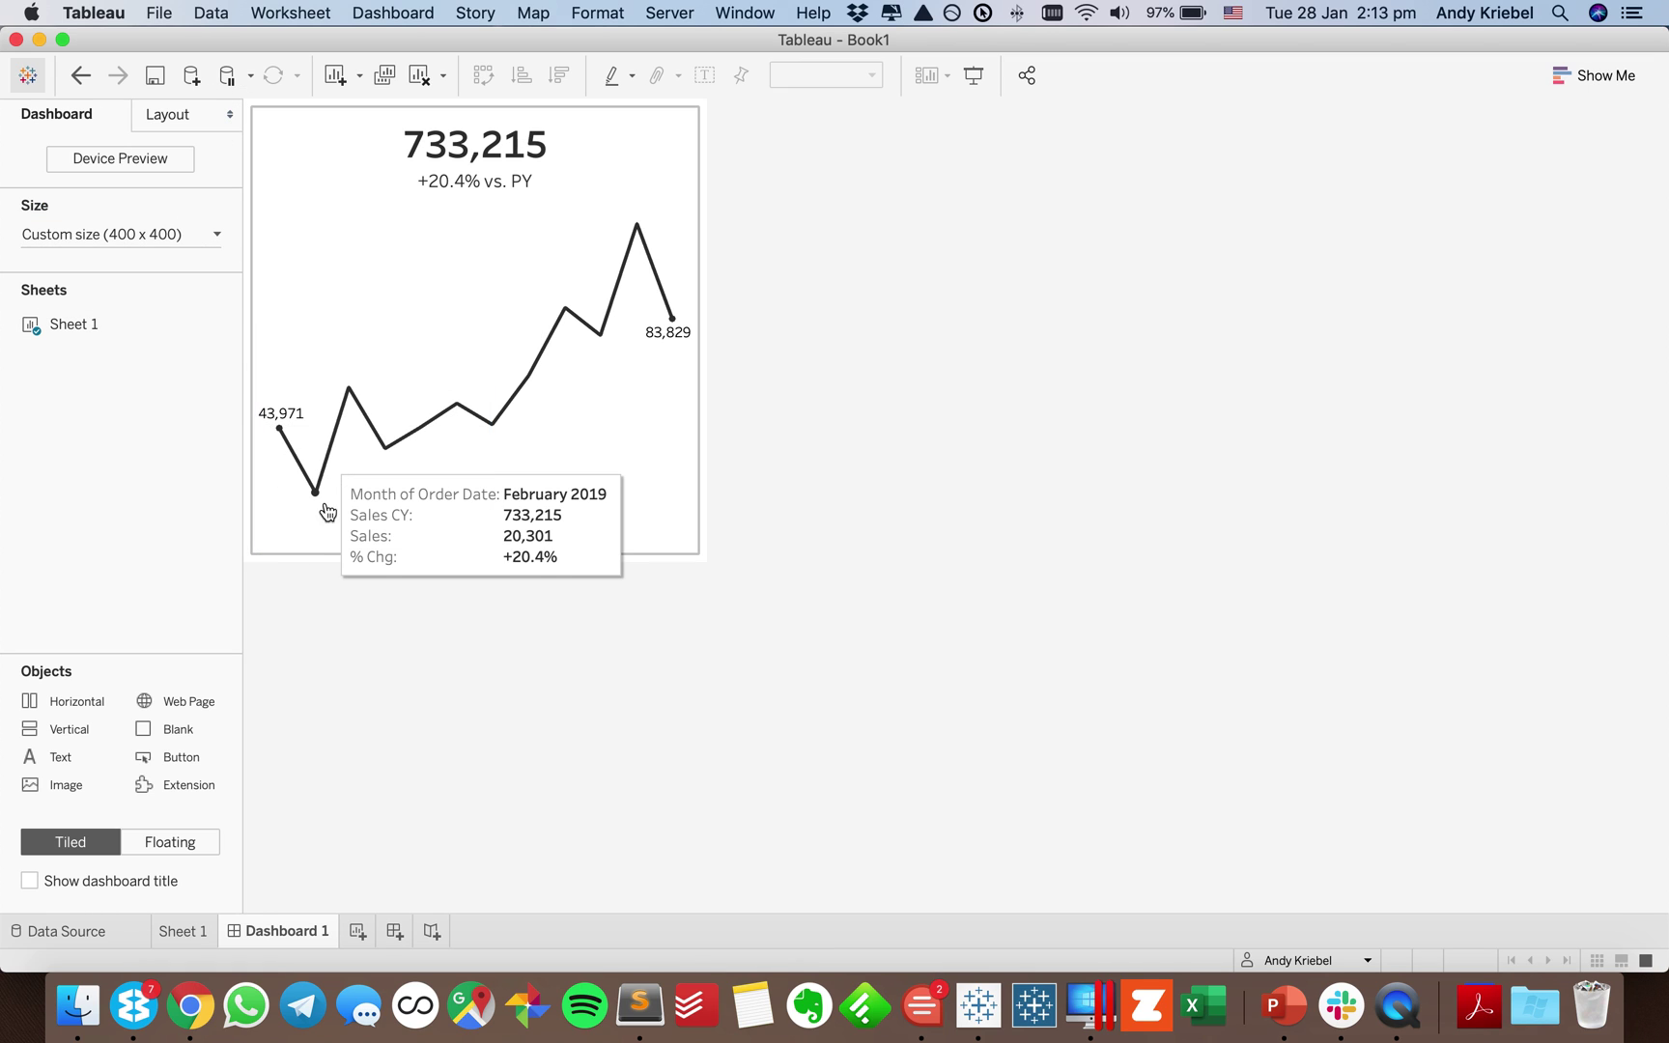
pyautogui.click(182, 930)
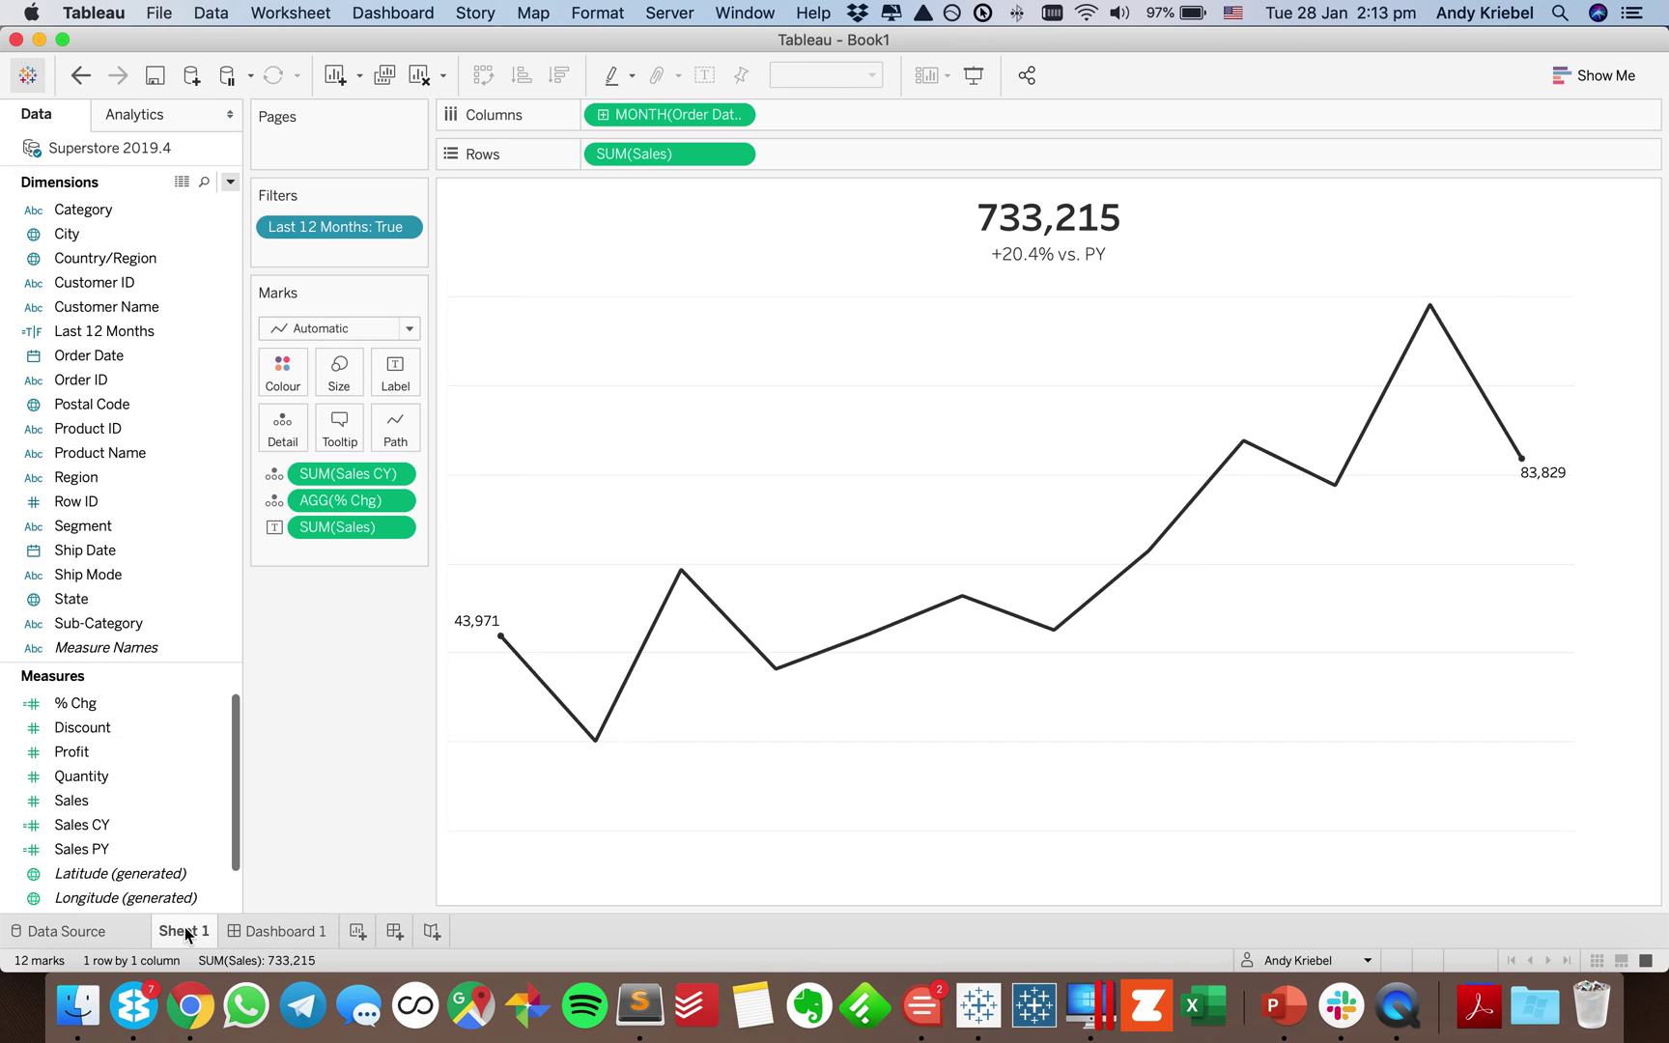
pyautogui.click(735, 154)
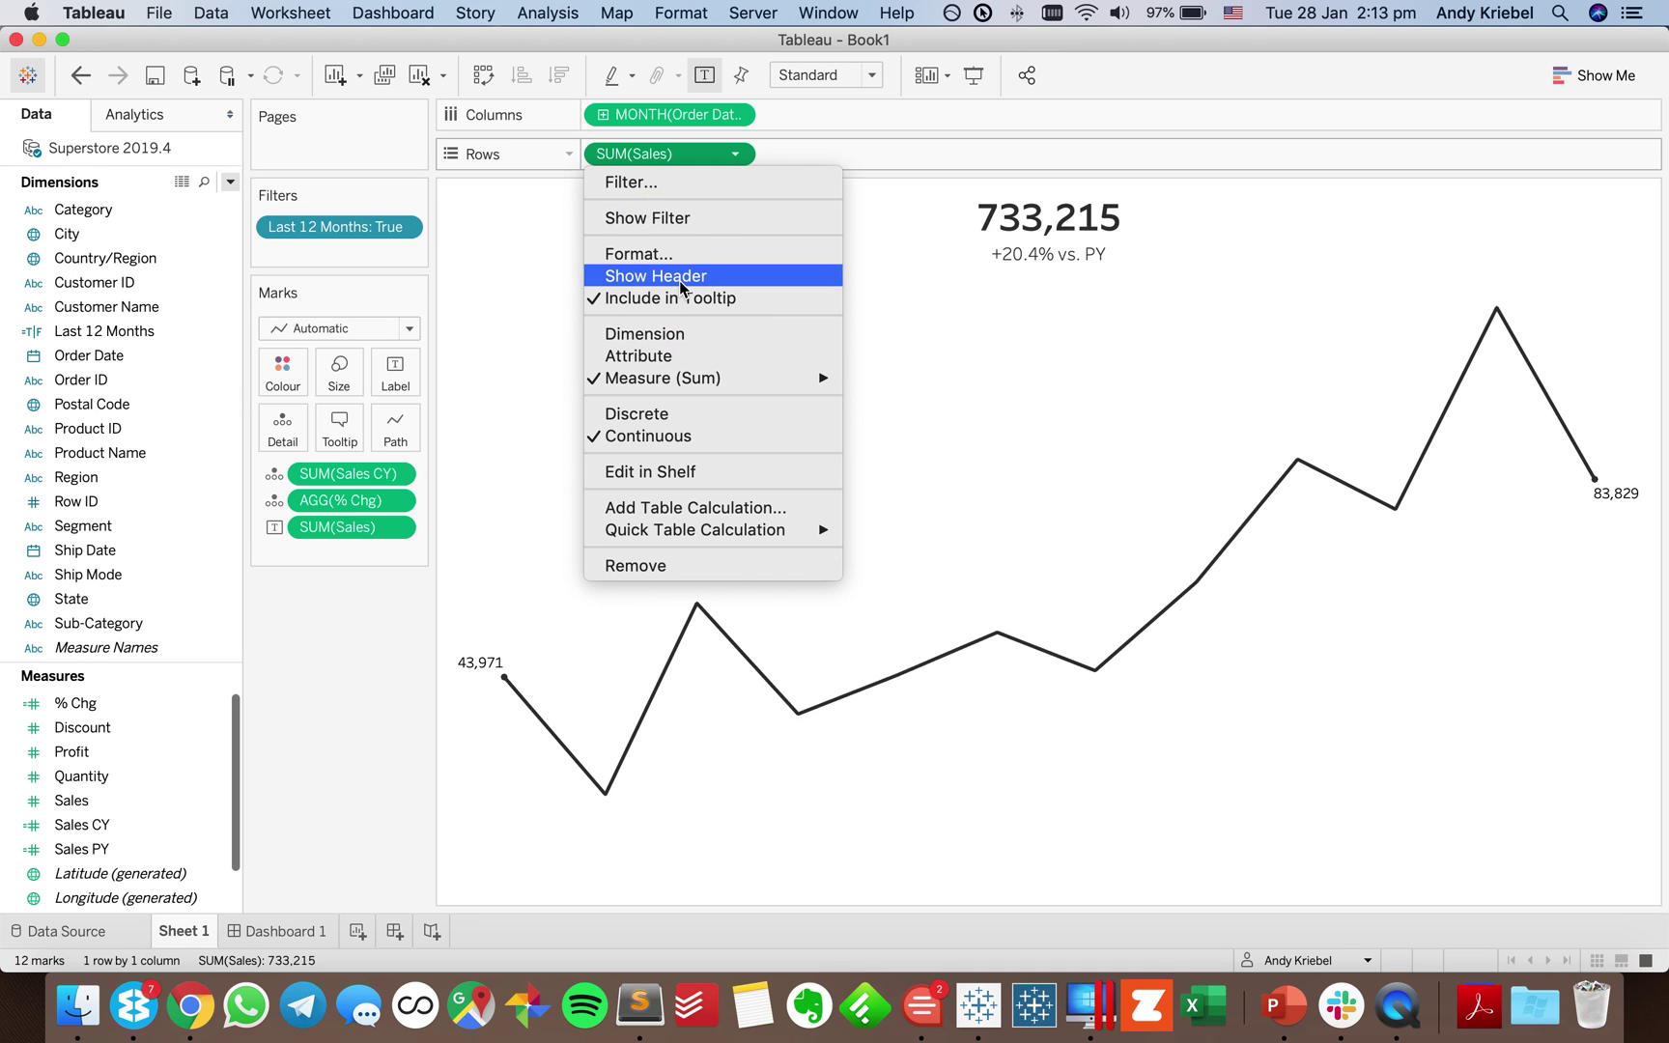
pyautogui.click(679, 277)
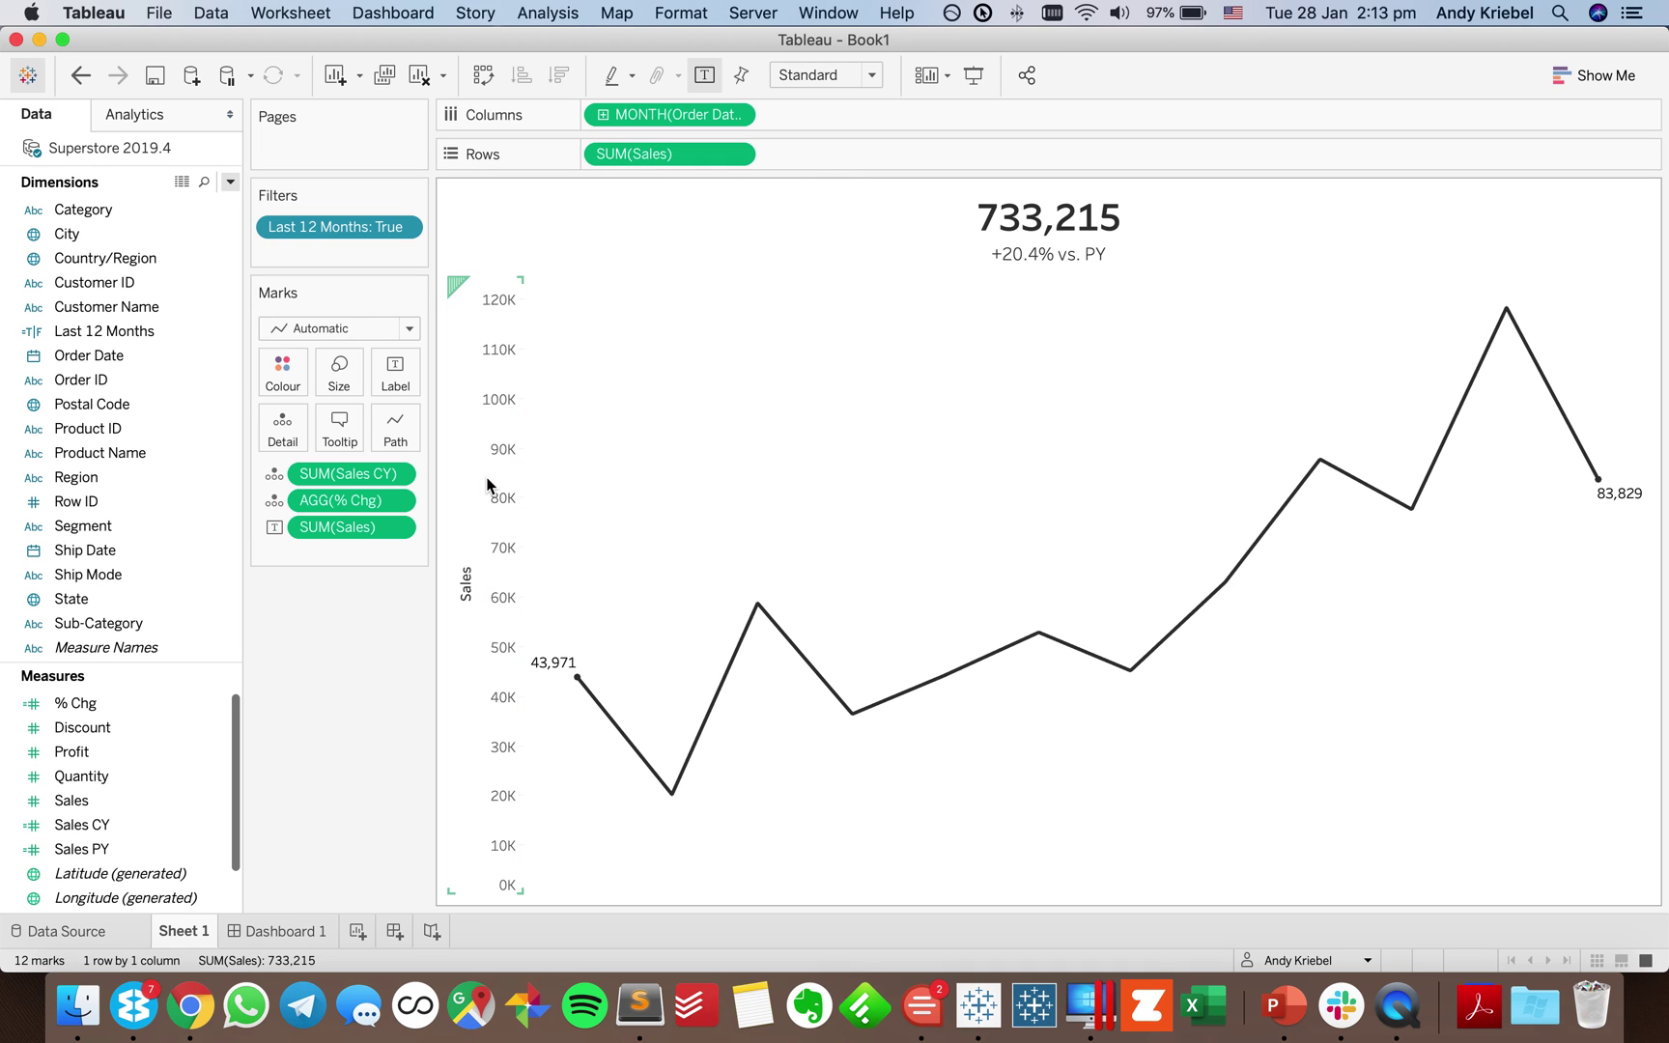
pyautogui.doubleClick(493, 473)
pyautogui.click(972, 294)
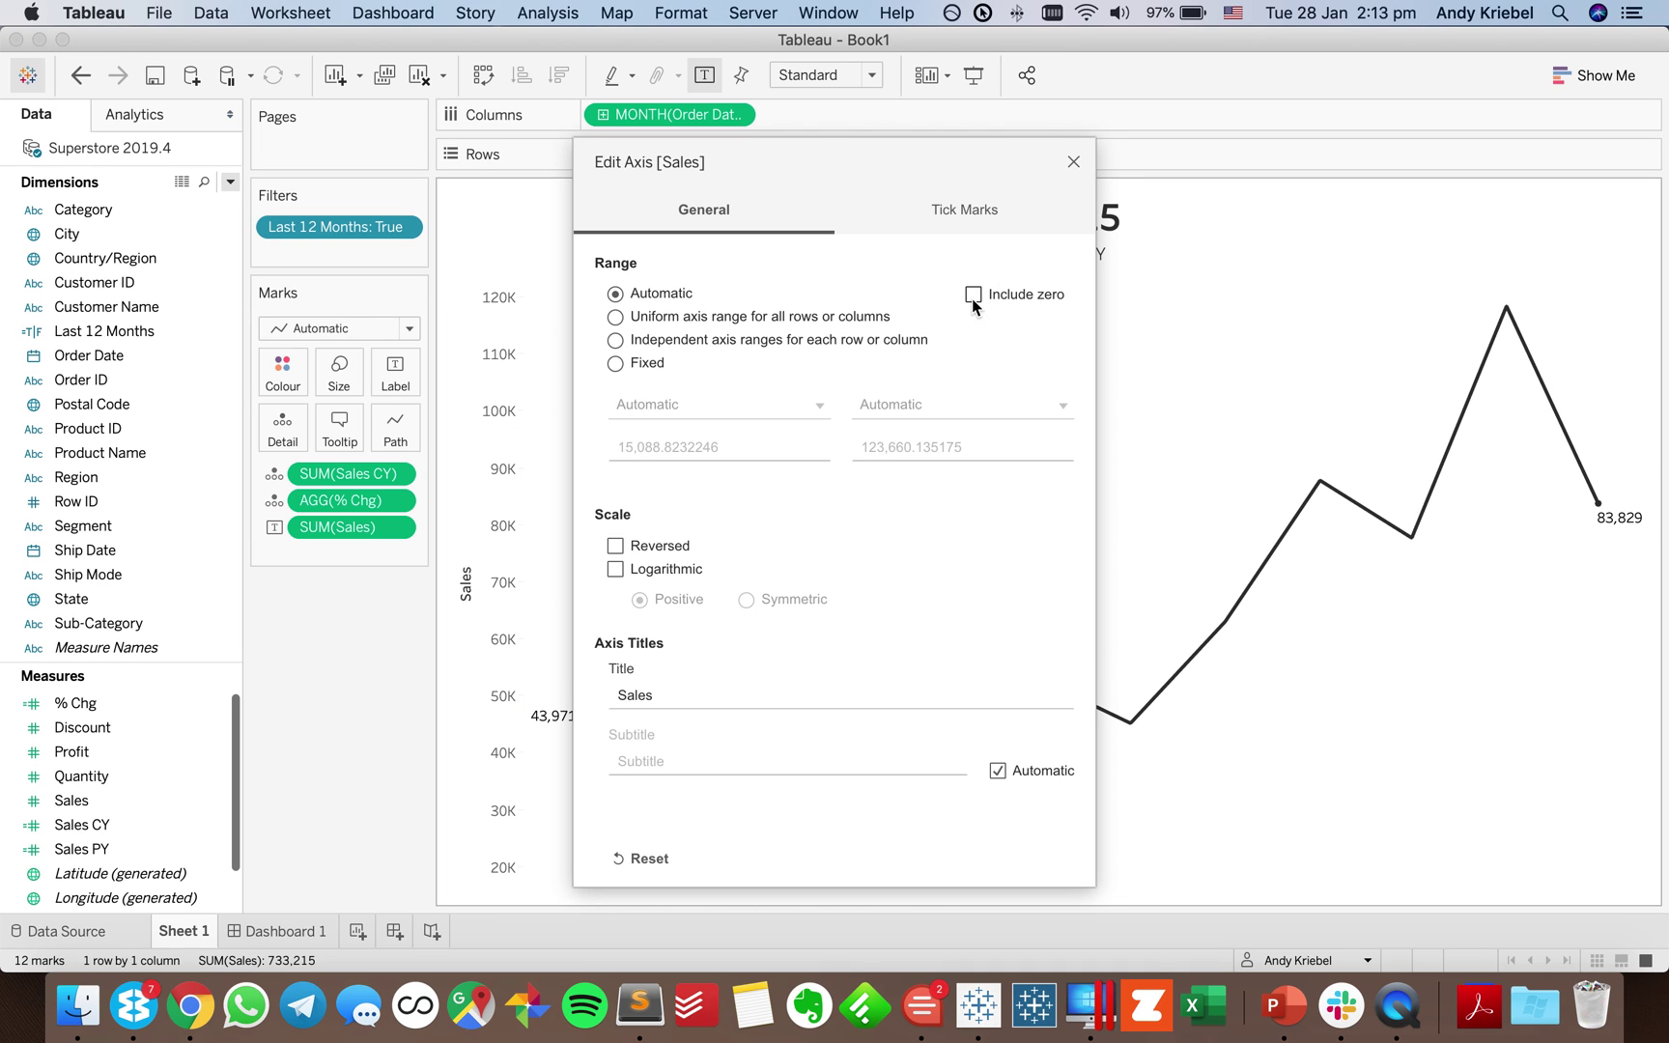
pyautogui.click(1072, 164)
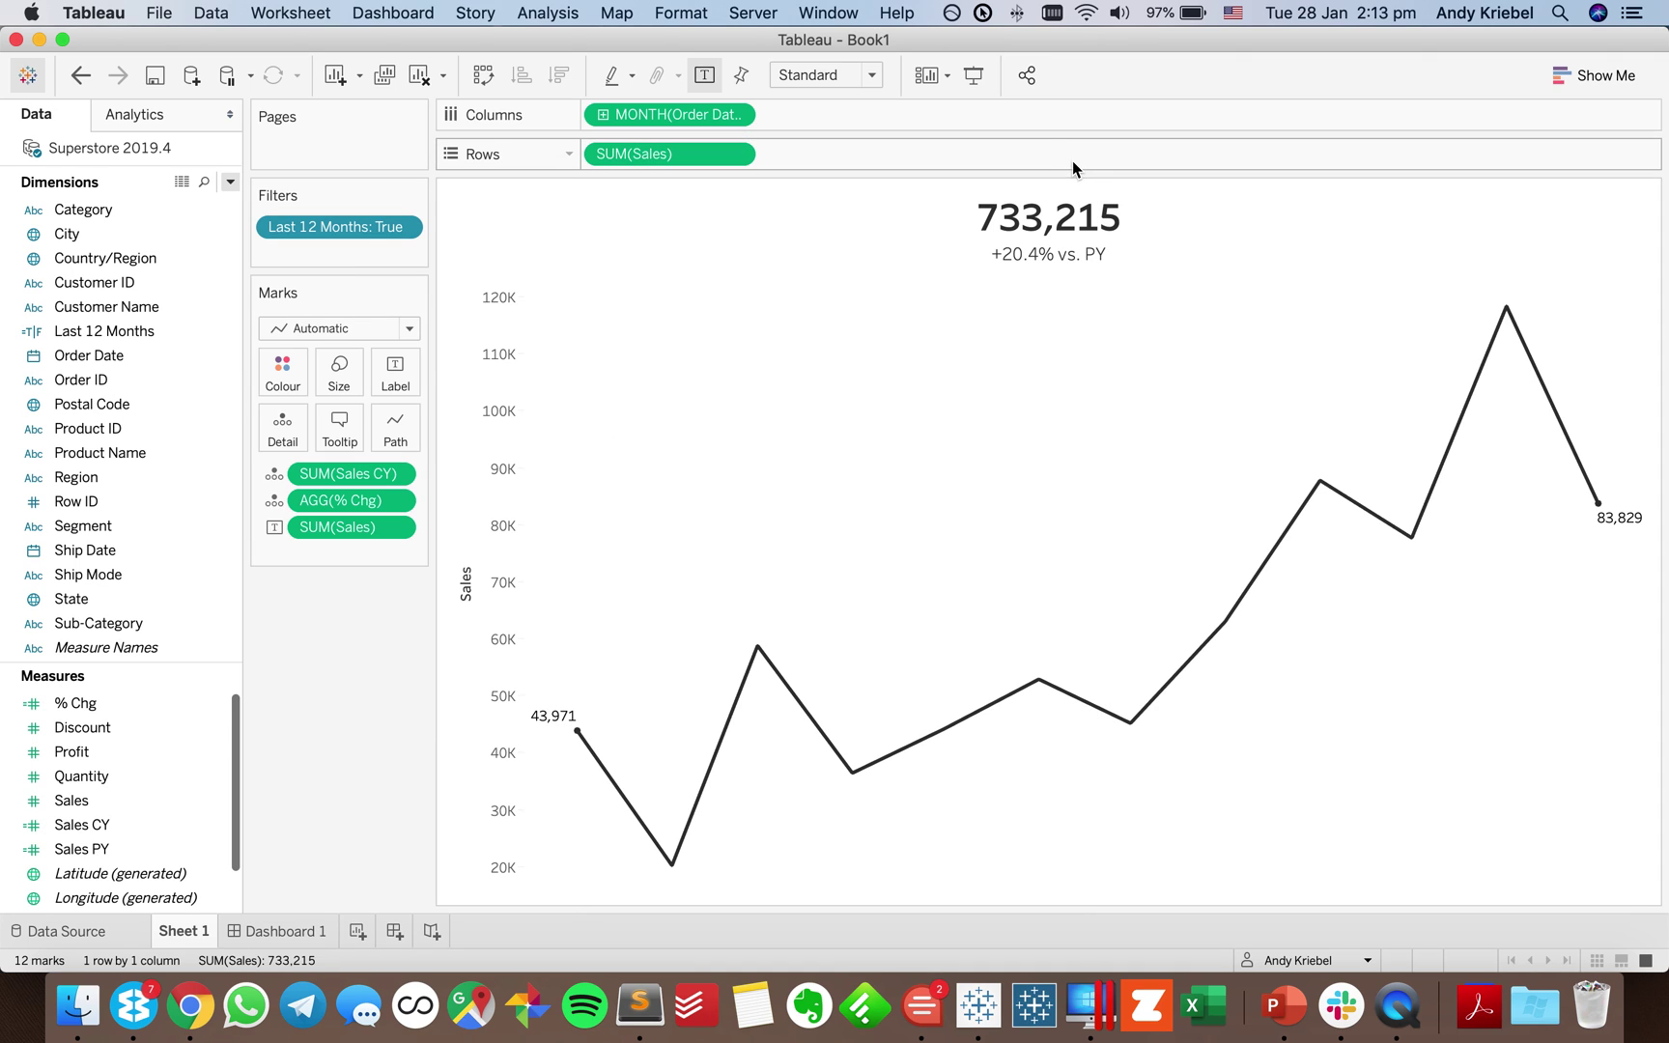
# Hide the Sales axis header on Sheet 1 and go back to Dashboard 1.
pyautogui.rightClick(489, 465)
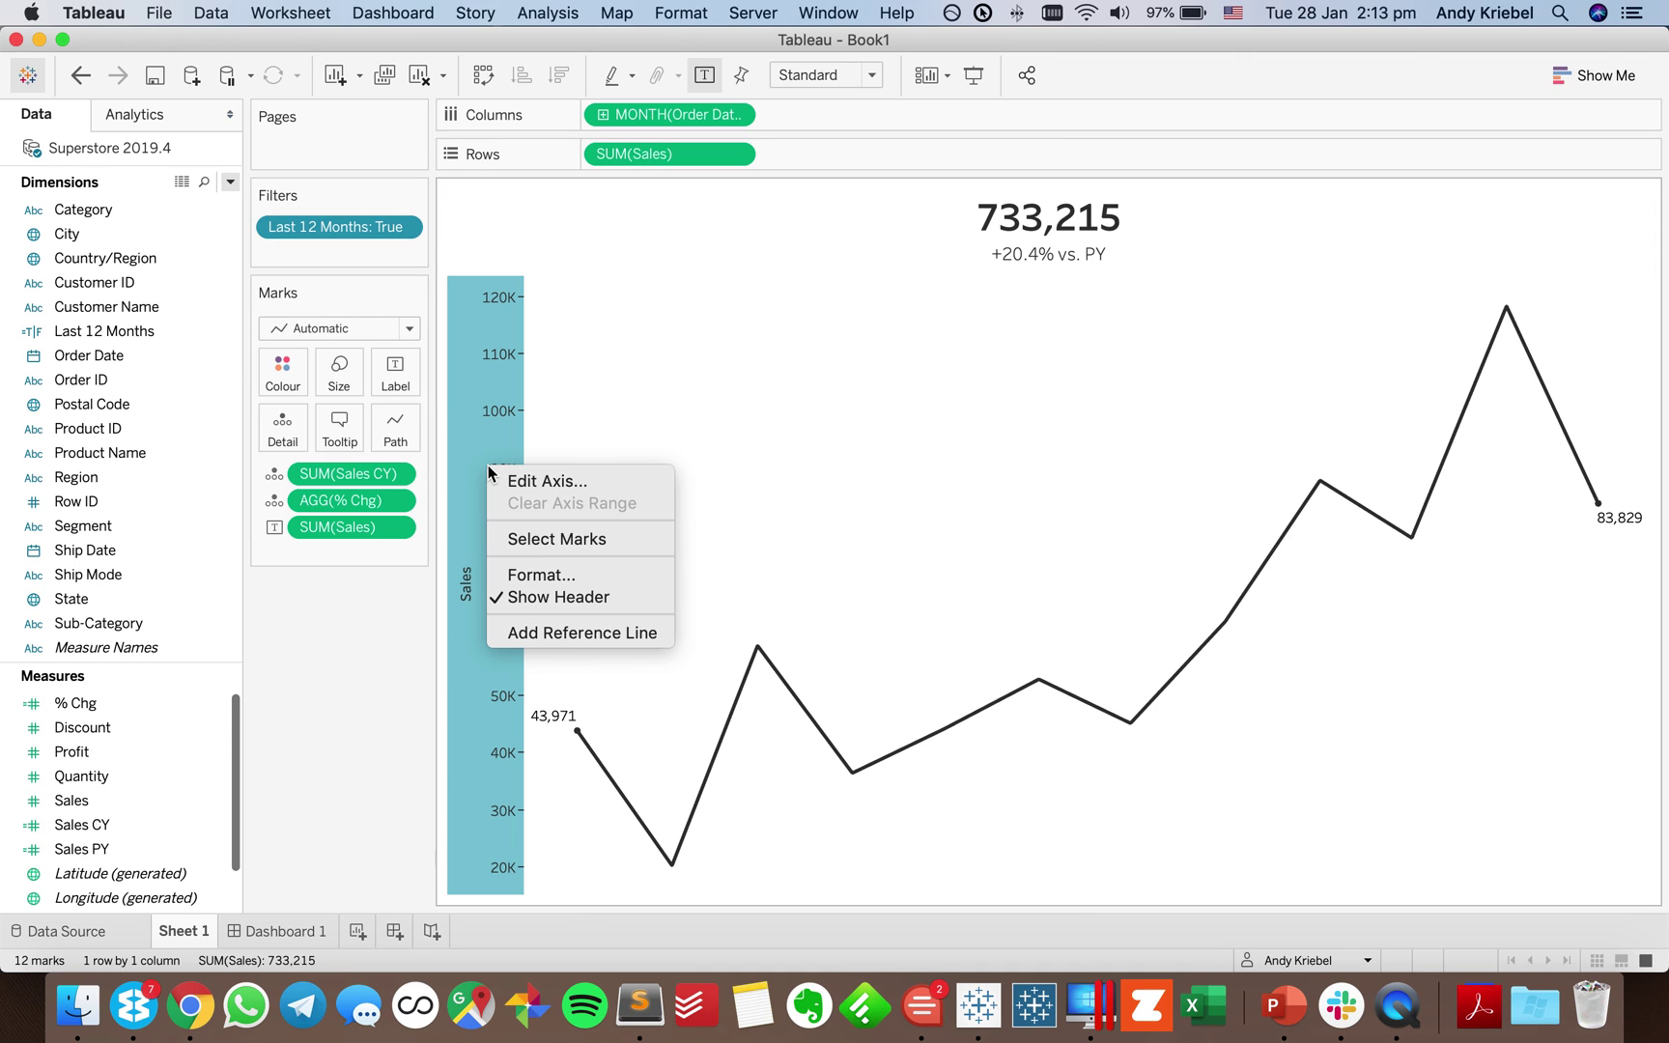
pyautogui.click(551, 597)
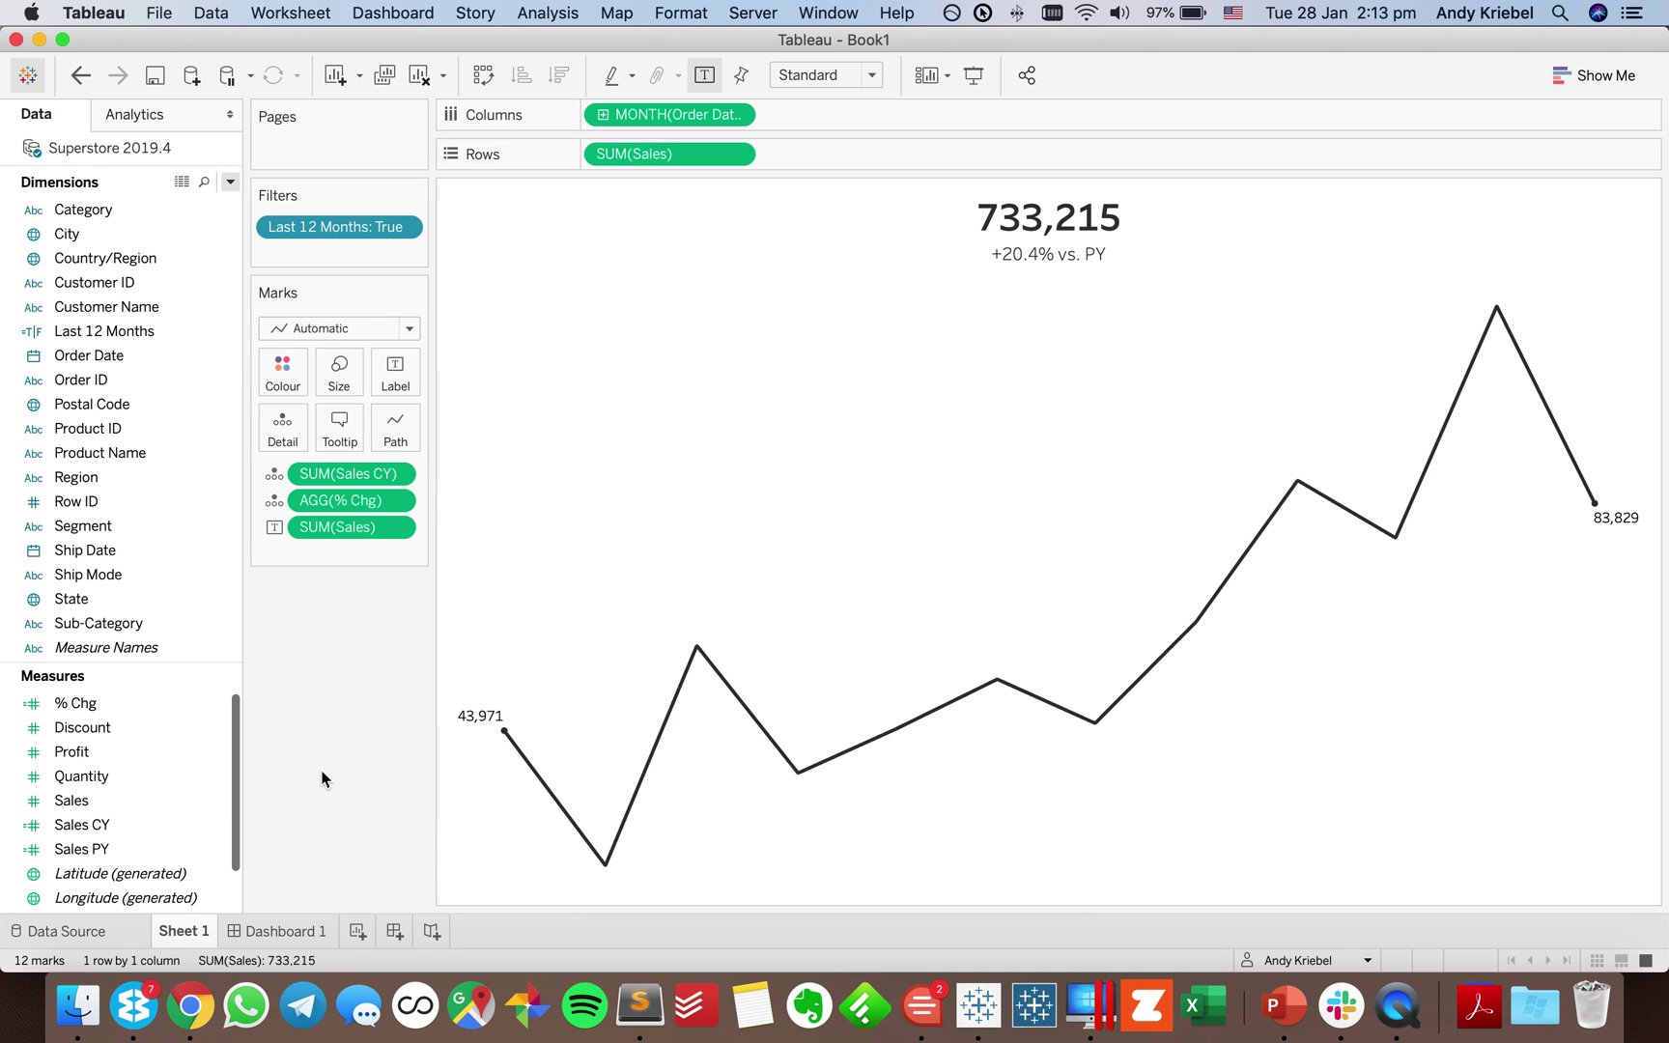
pyautogui.click(294, 933)
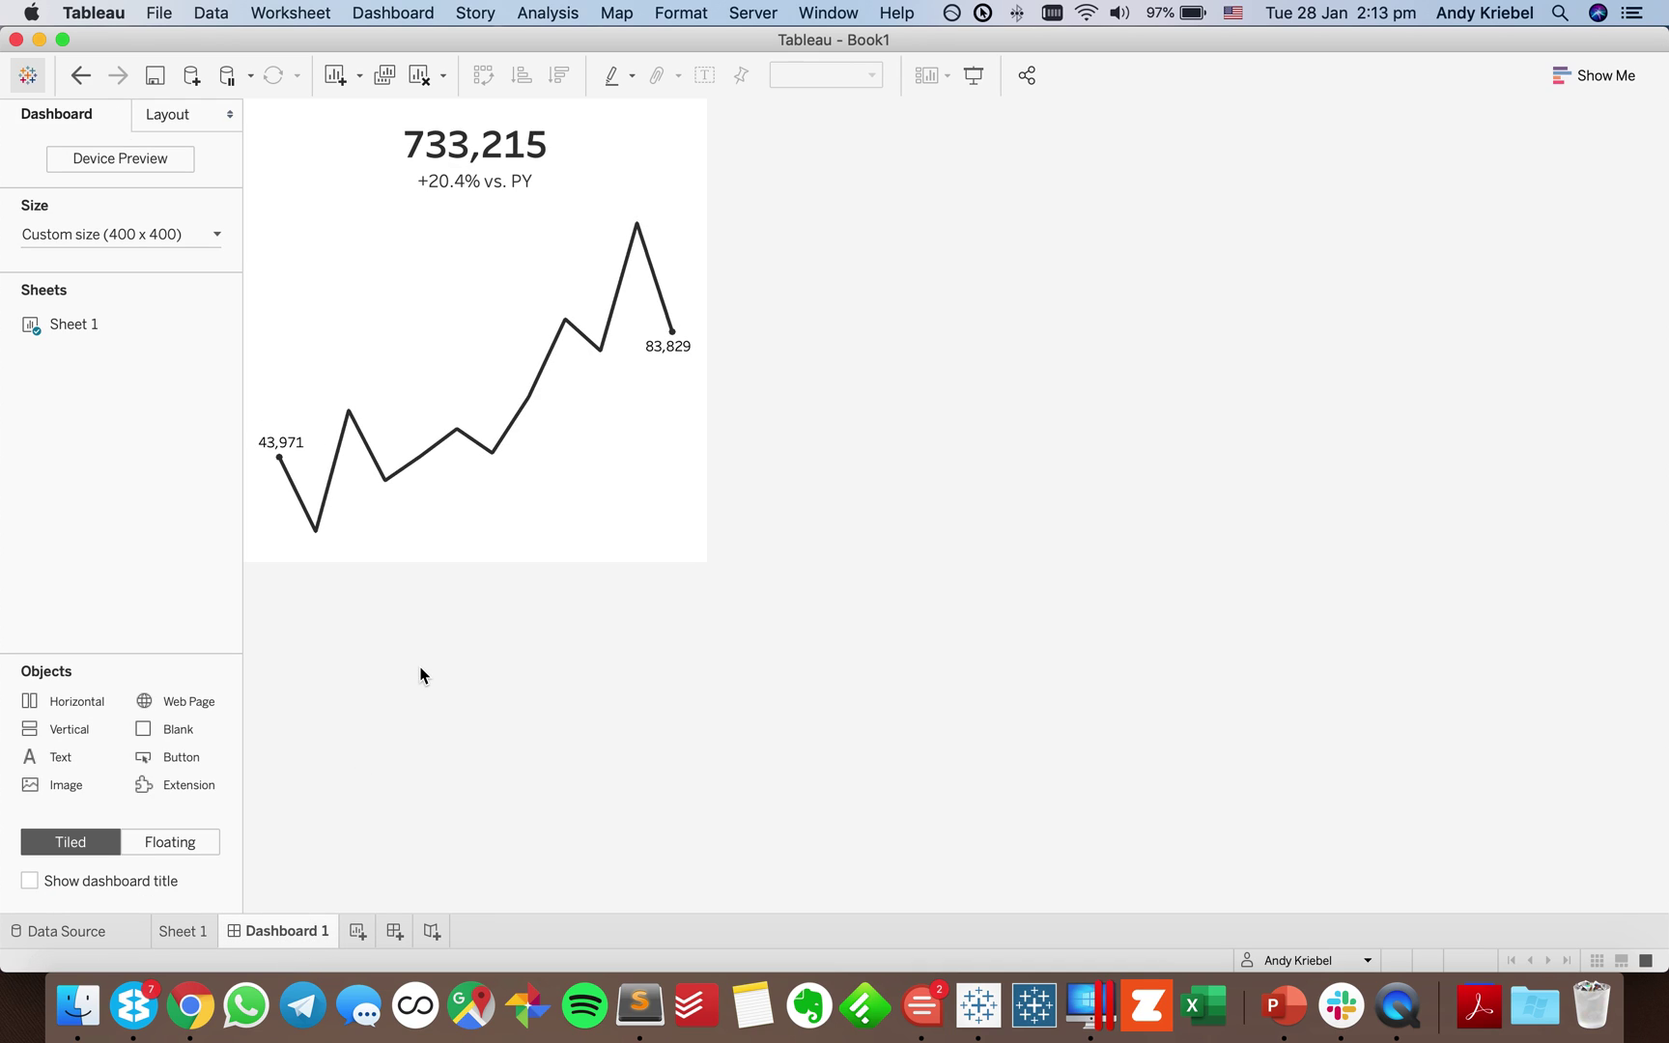
# Reduce the dashboard's custom fixed size to 200 px wide by 200 px high.
pyautogui.click(145, 235)
pyautogui.click(120, 381)
pyautogui.click(121, 380)
pyautogui.click(225, 381)
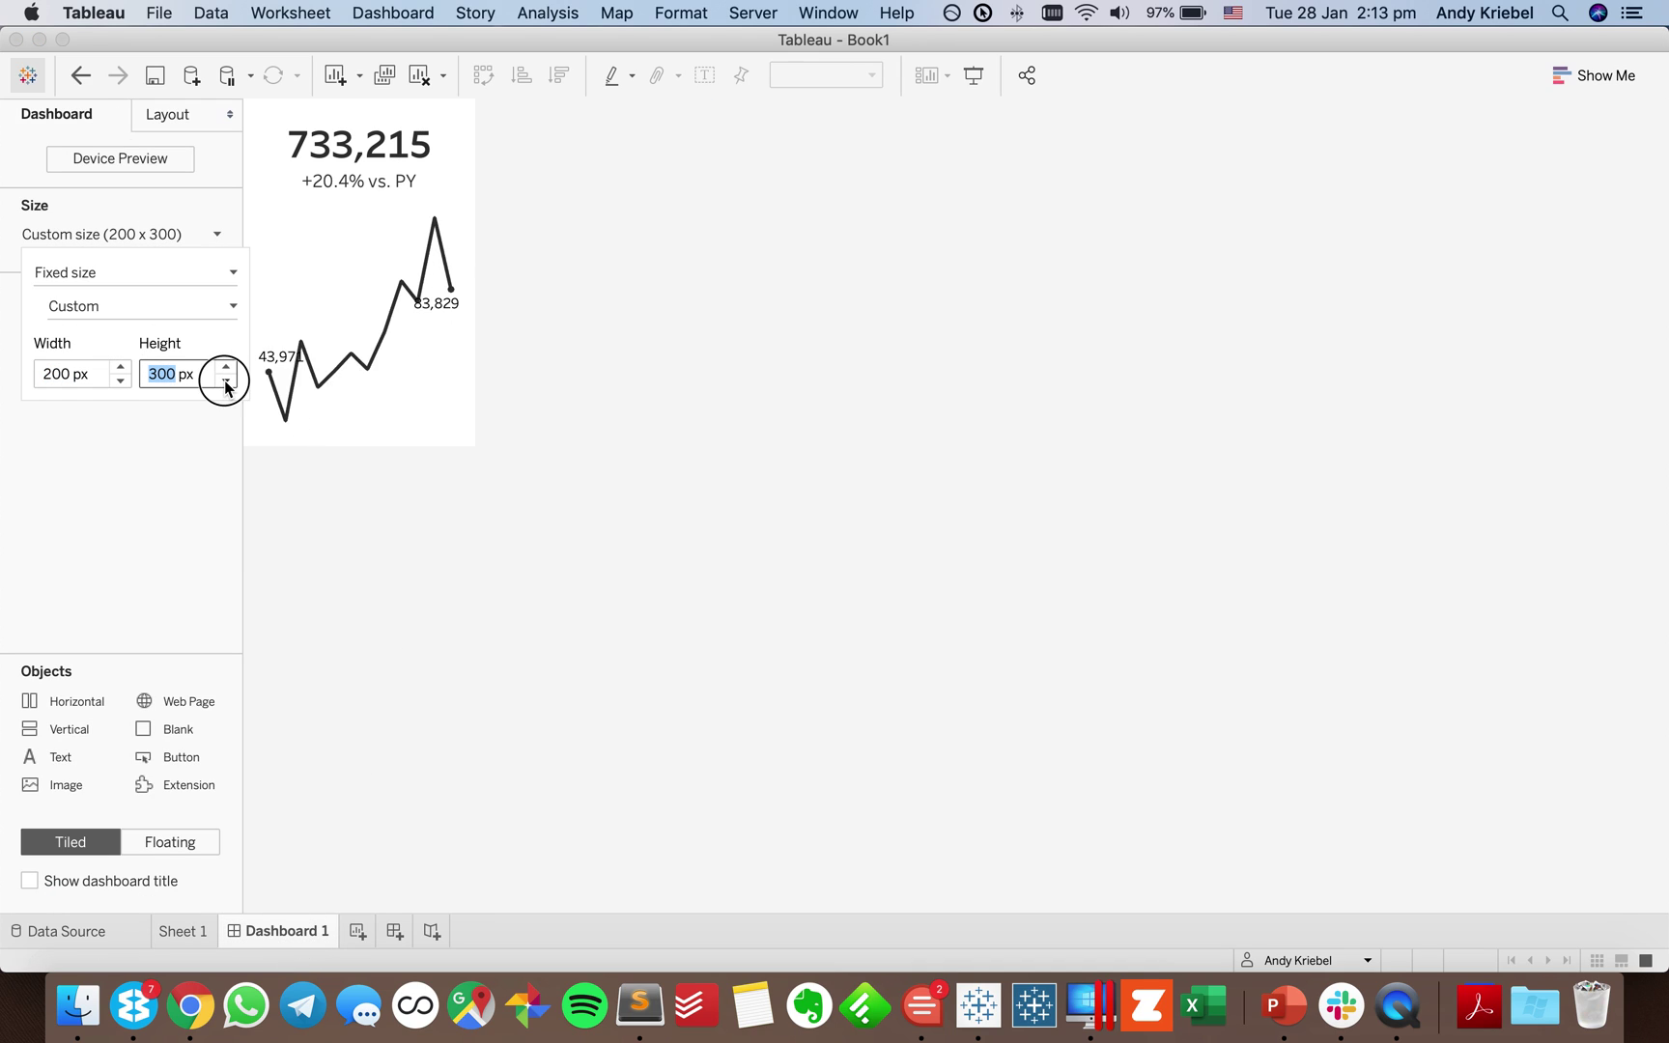
pyautogui.click(225, 382)
pyautogui.click(387, 450)
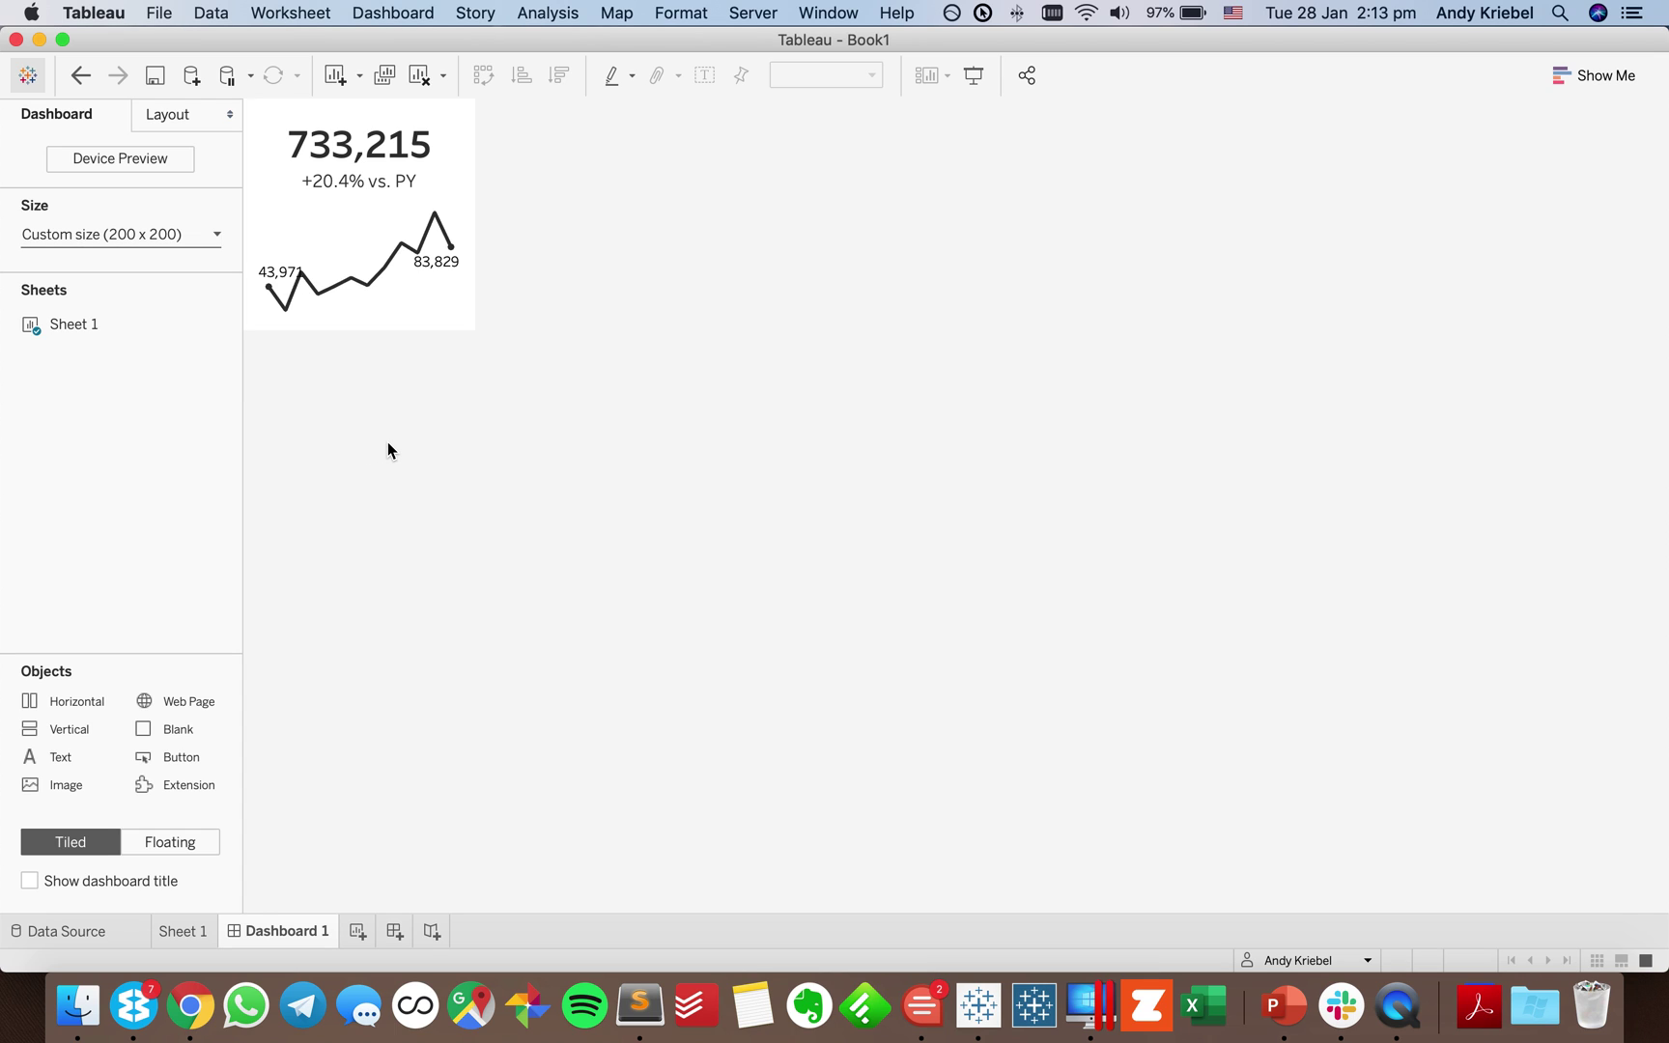
# Rename Sheet 1 as SALES.
pyautogui.doubleClick(194, 934)
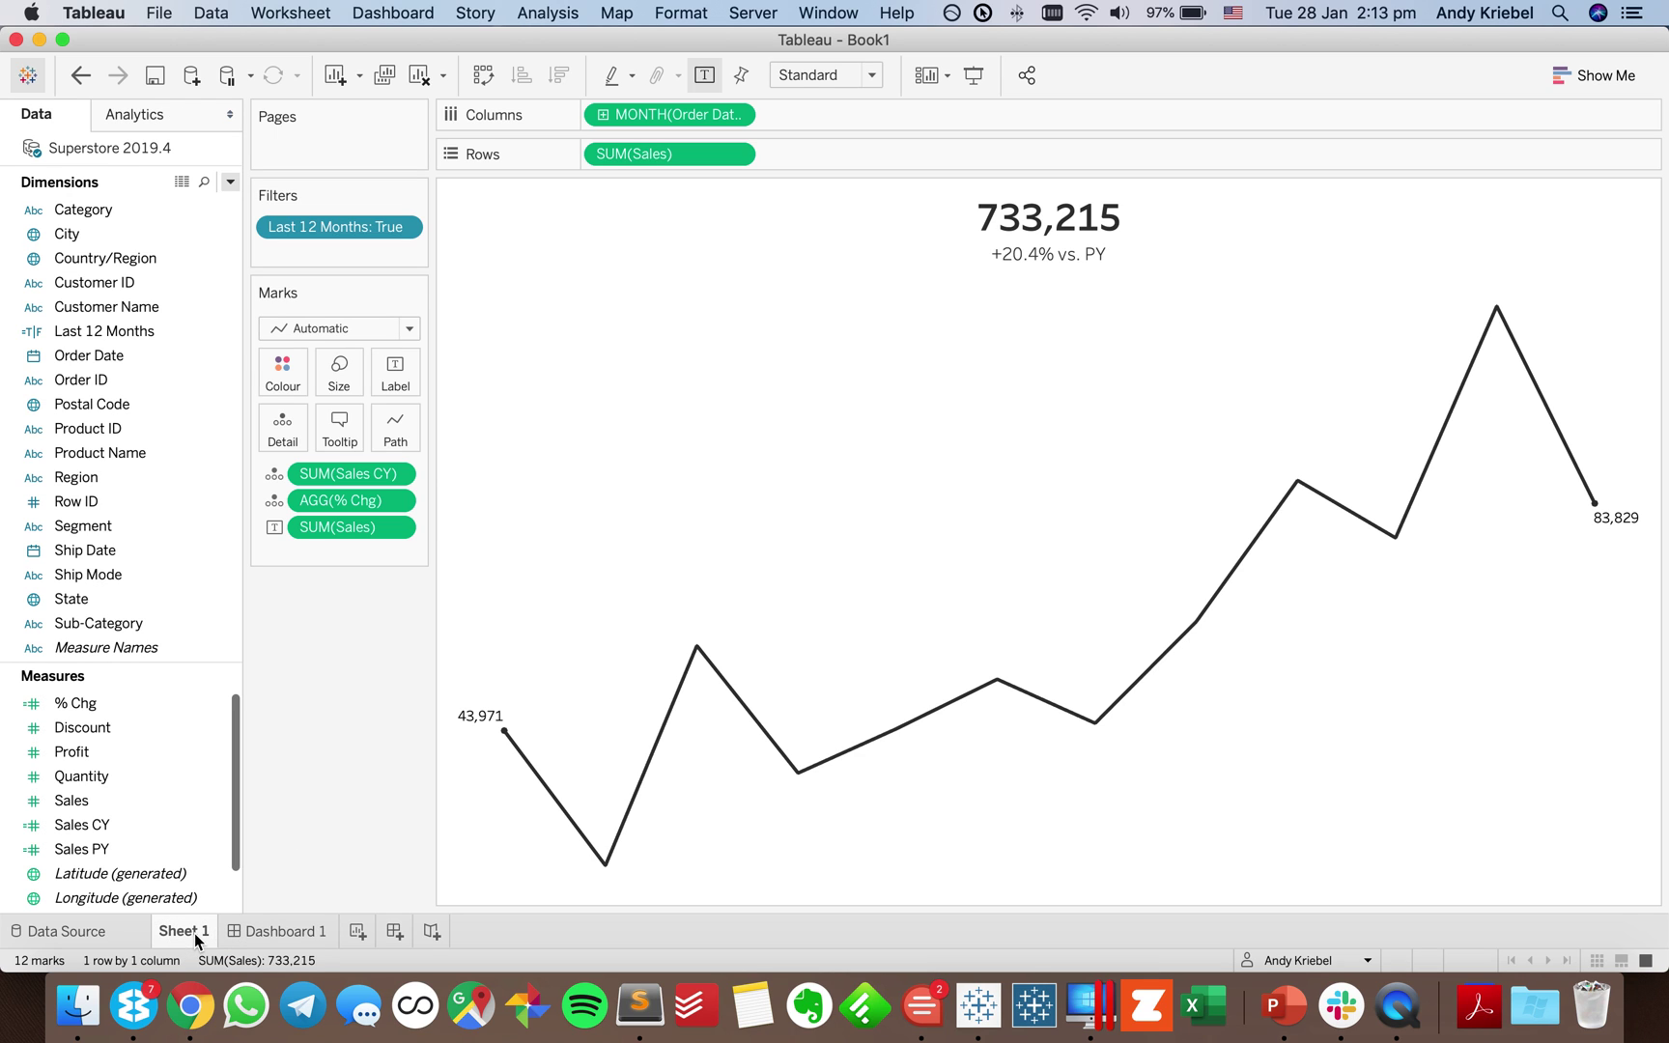
pyautogui.write('SALES')
pyautogui.press('Return')
# Duplicate the SALES worksheet and name the copy PROFIT.
pyautogui.rightClick(195, 933)
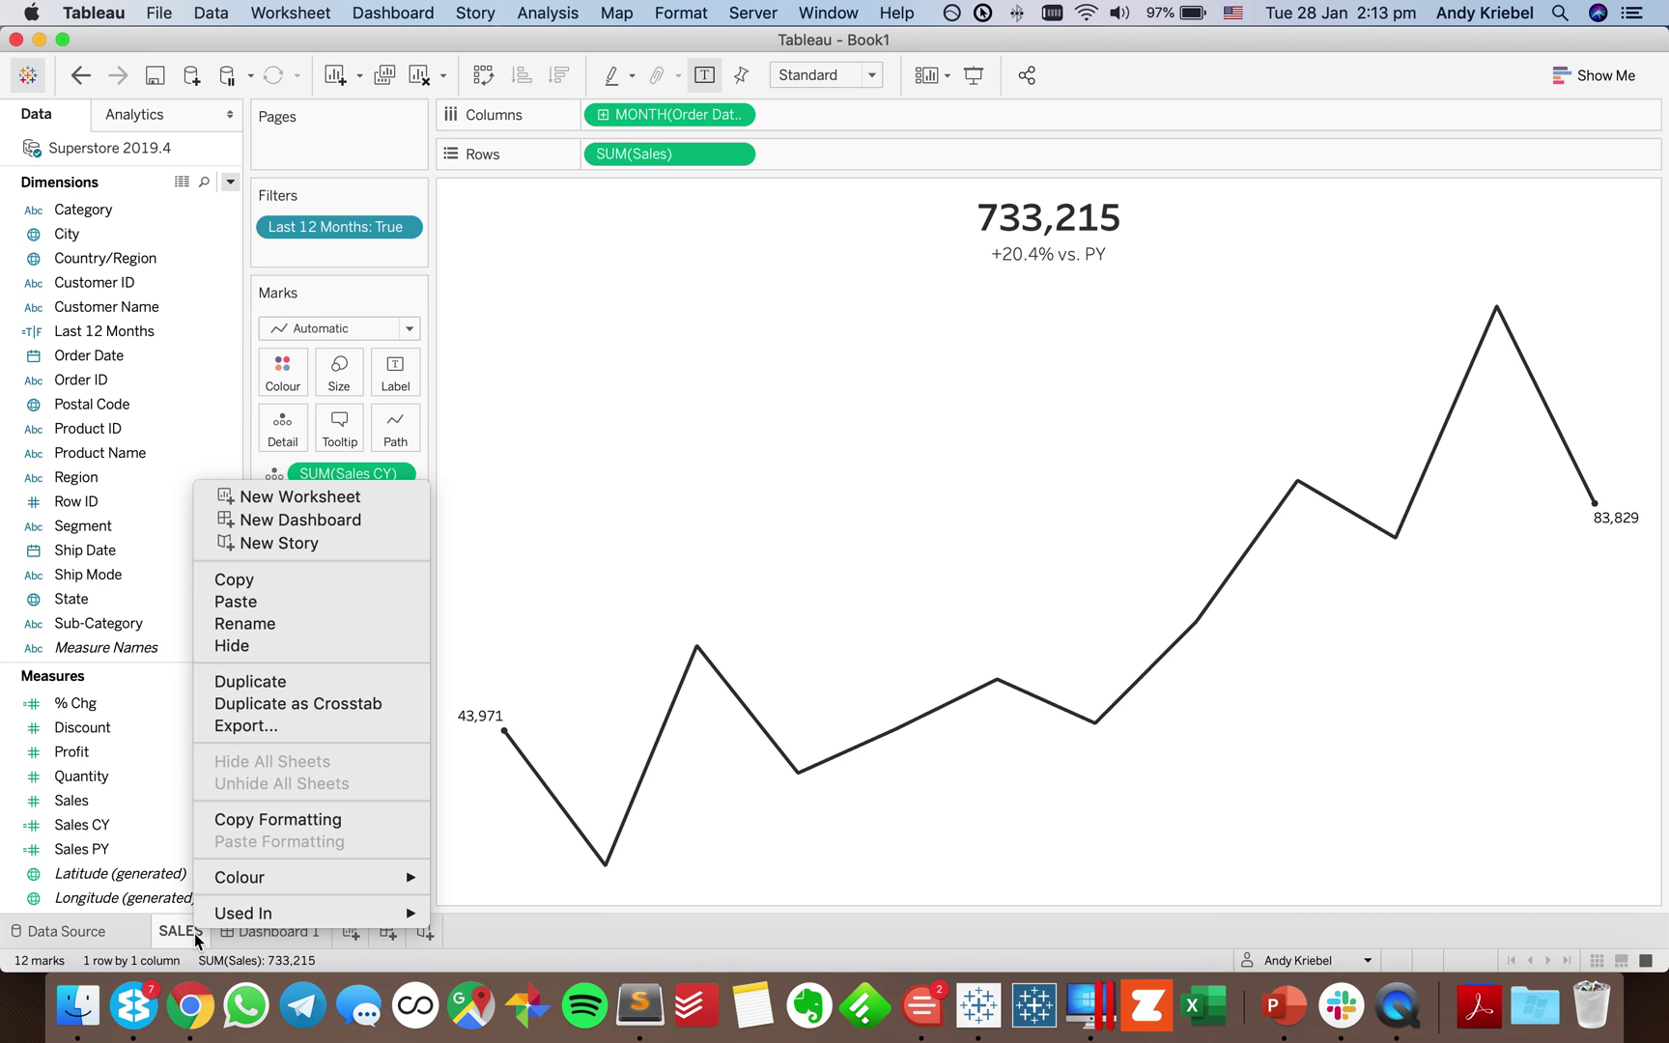
pyautogui.click(317, 681)
pyautogui.doubleClick(250, 931)
pyautogui.write('PRO')
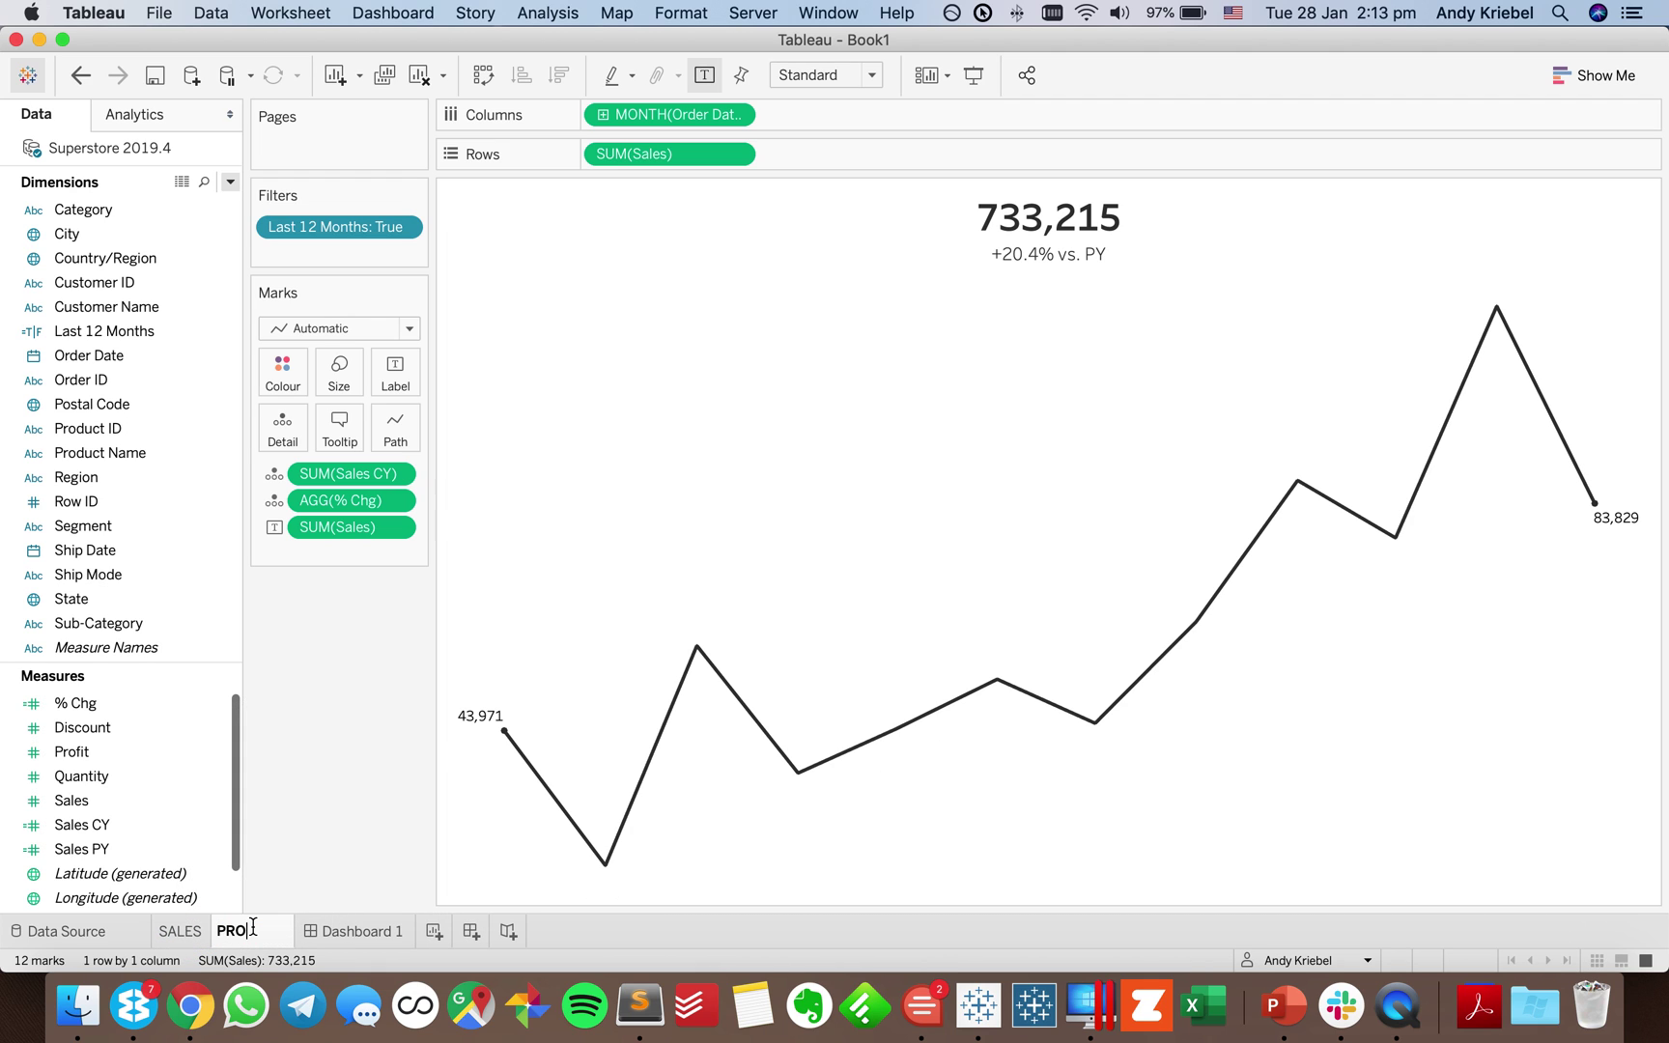
pyautogui.write('FIT')
pyautogui.press('Return')
# Duplicate the measures % Chg, Sales CY and Sales PY together.
pyautogui.click(103, 700)
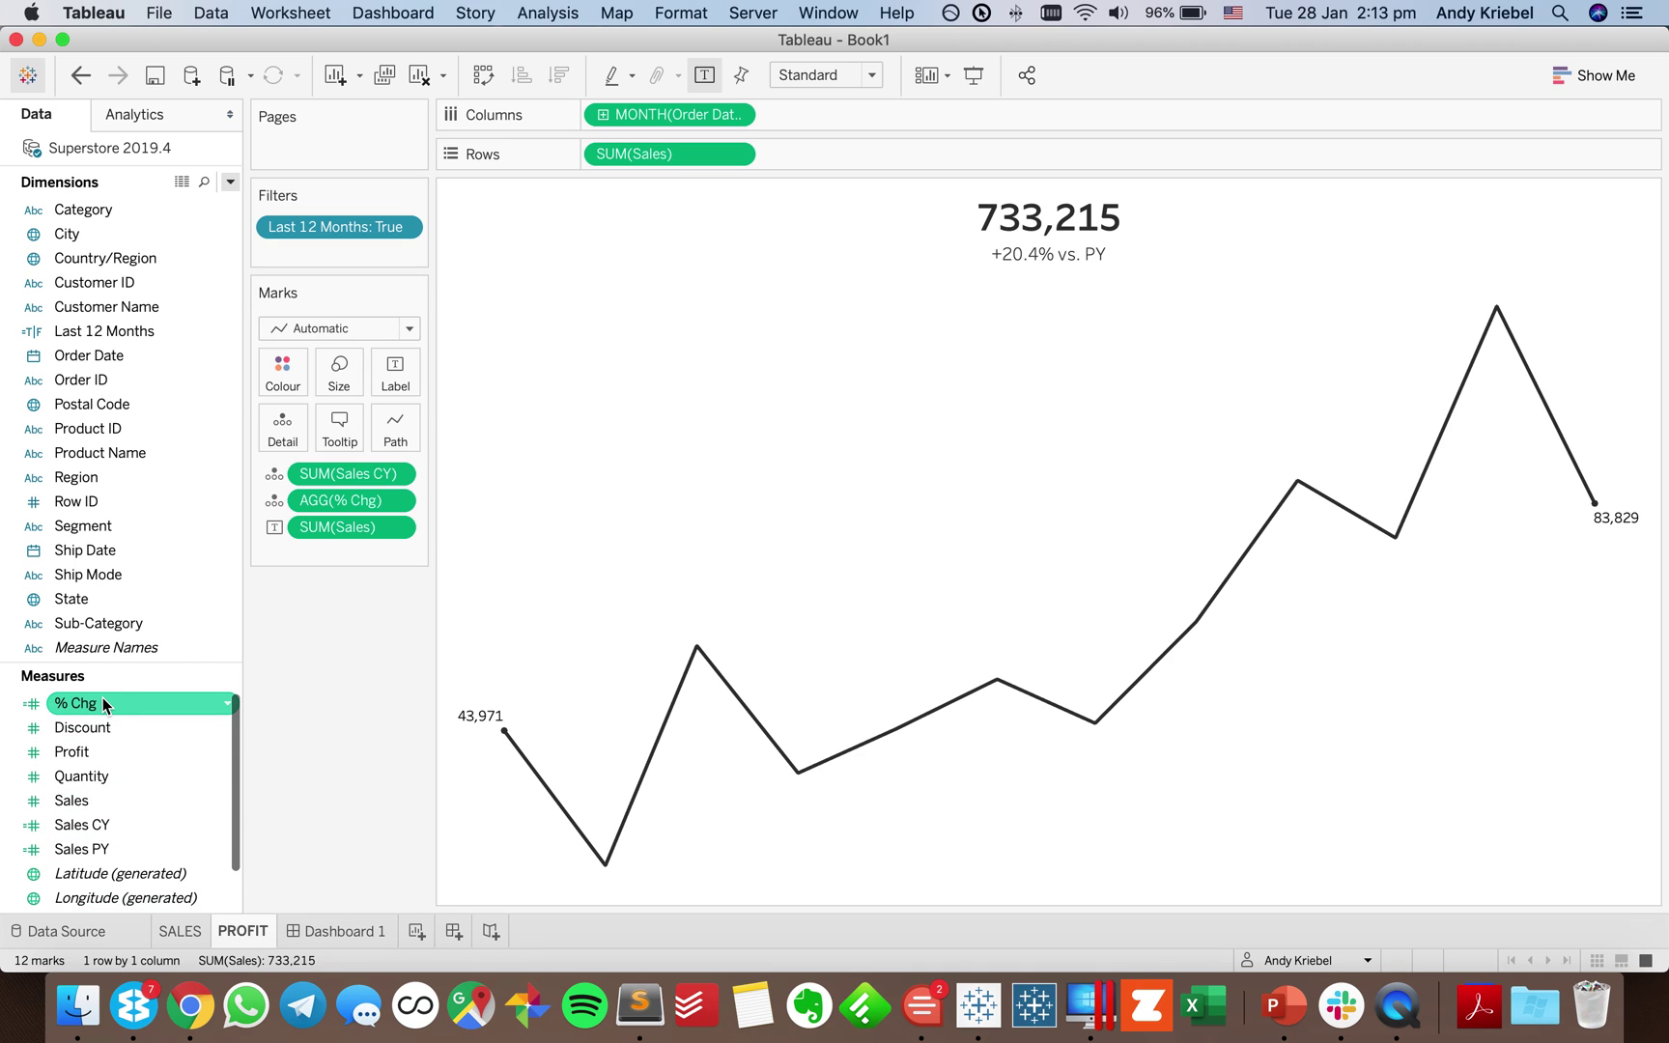
pyautogui.keyDown('super'); pyautogui.click(106, 824); pyautogui.keyUp('super')
pyautogui.keyDown('super'); pyautogui.click(107, 849); pyautogui.keyUp('super')
pyautogui.rightClick(106, 854)
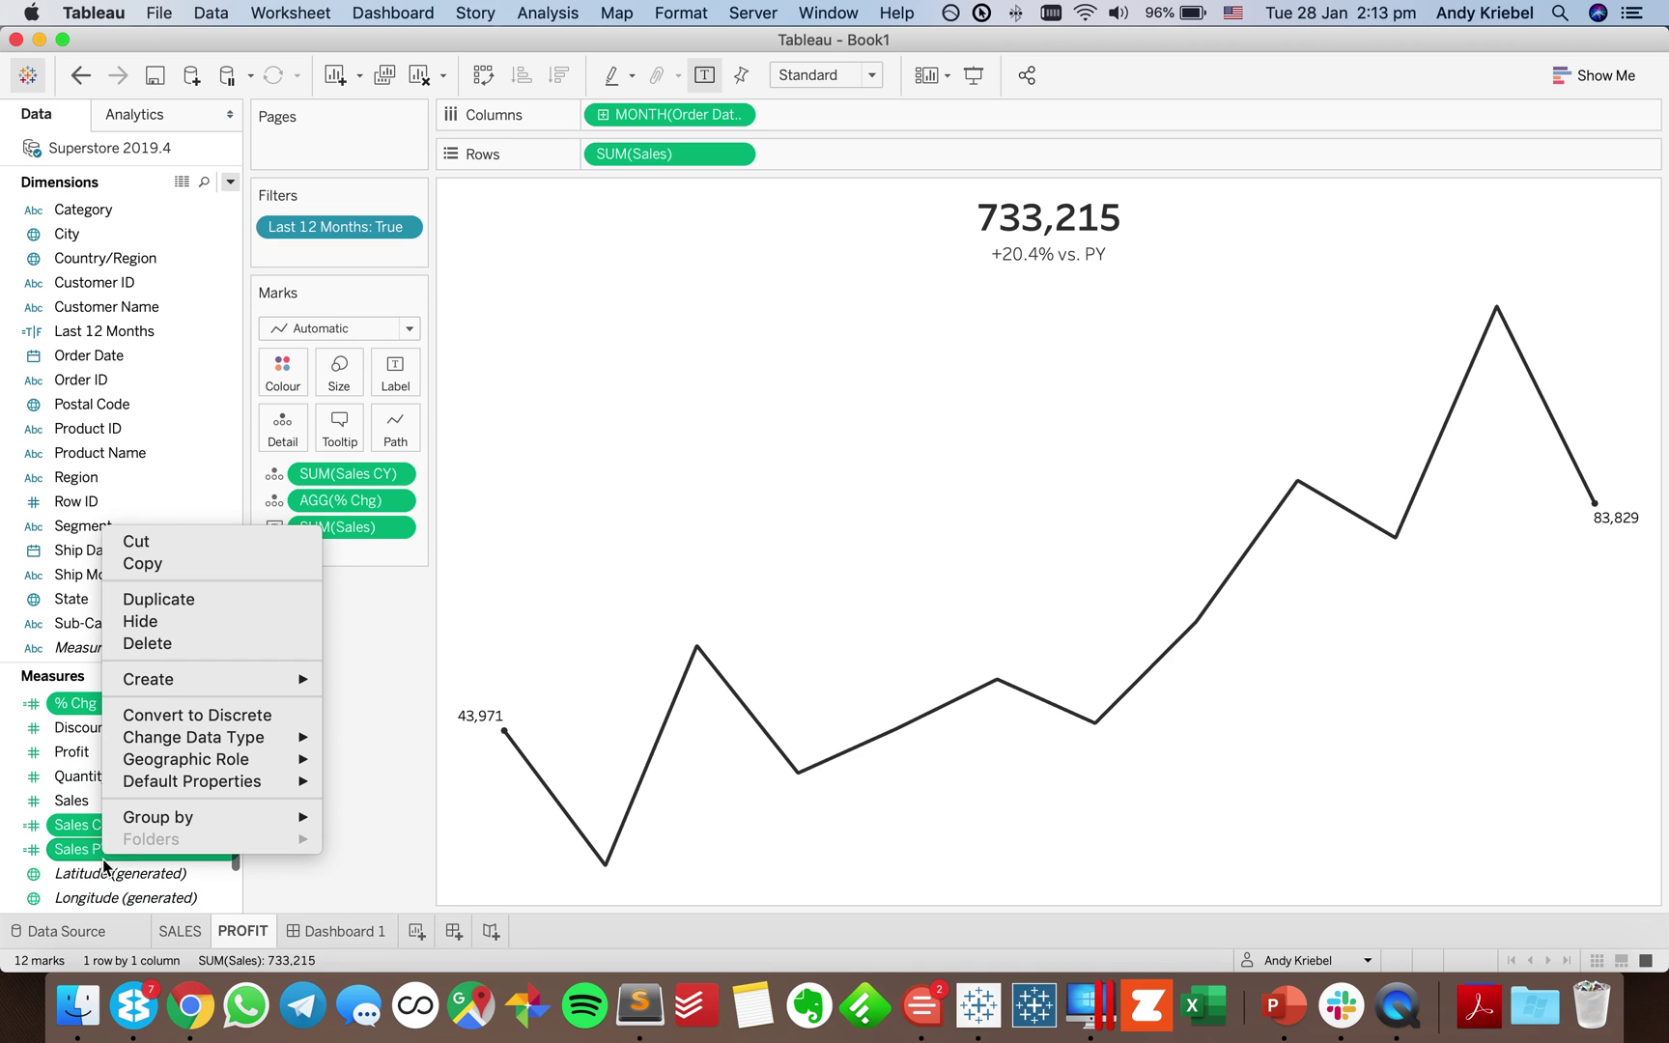
pyautogui.click(155, 604)
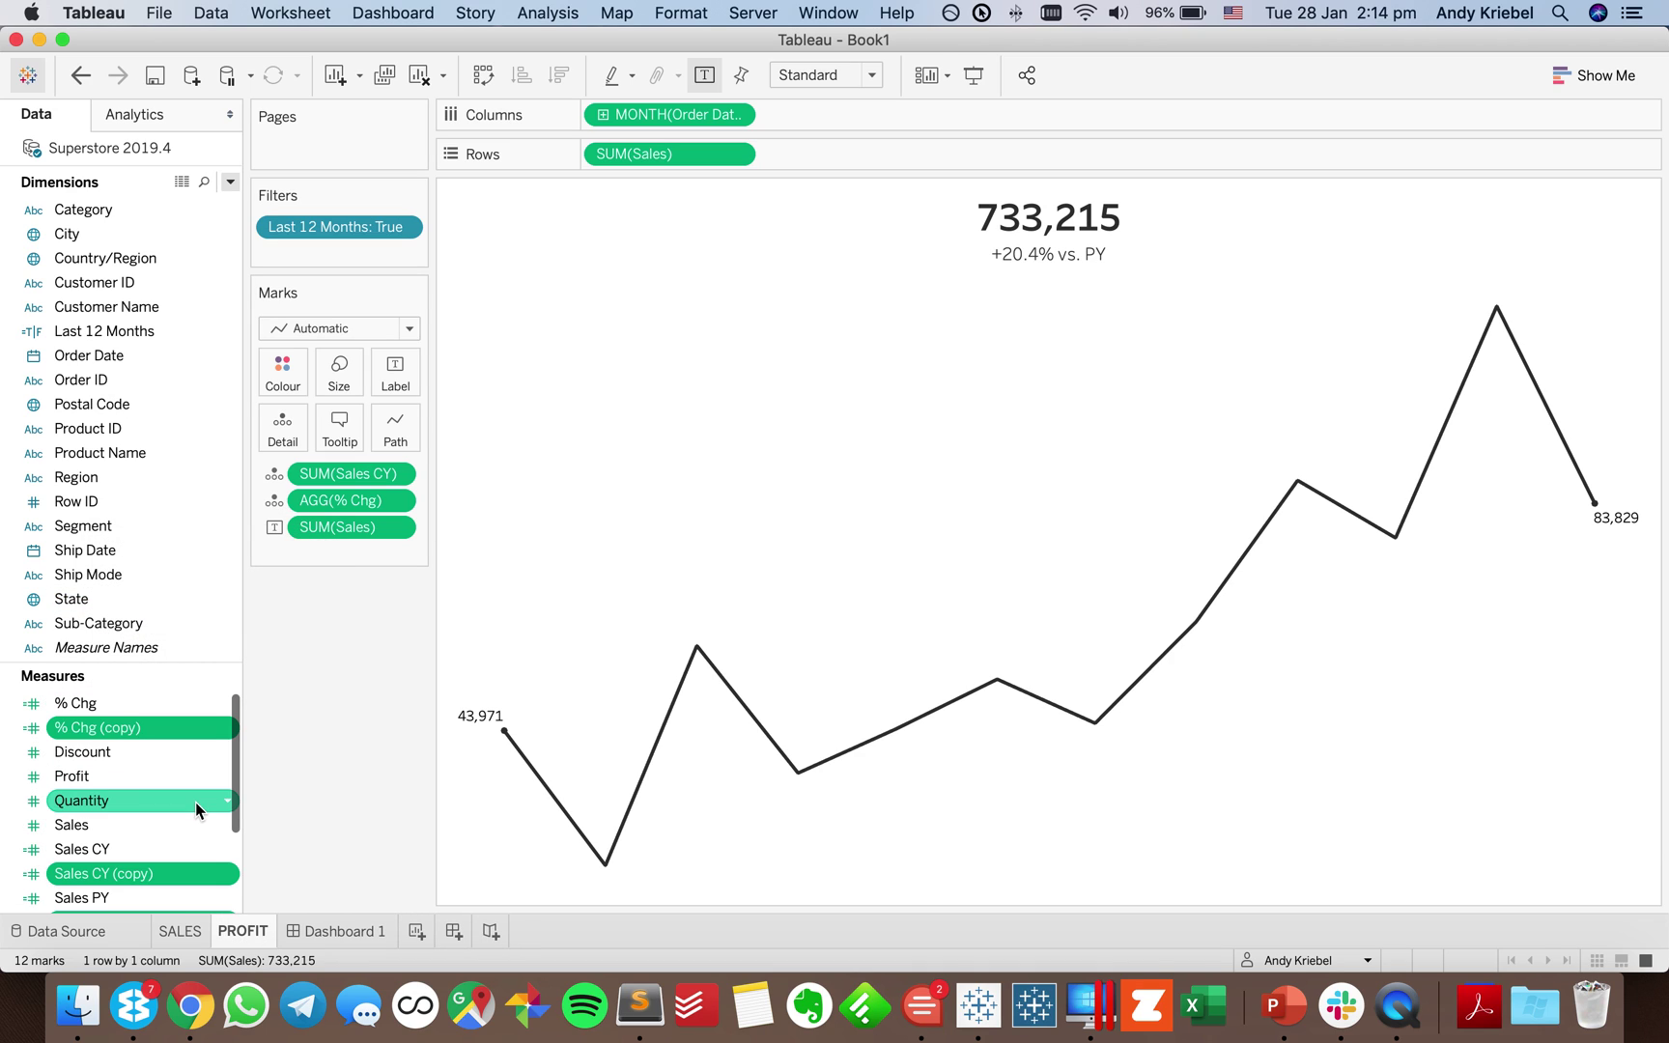
pyautogui.click(132, 731)
# Edit the copy of Sales CY, naming it Profit CY and replacing [Sales] with [Profit] in its formula.
pyautogui.rightClick(120, 873)
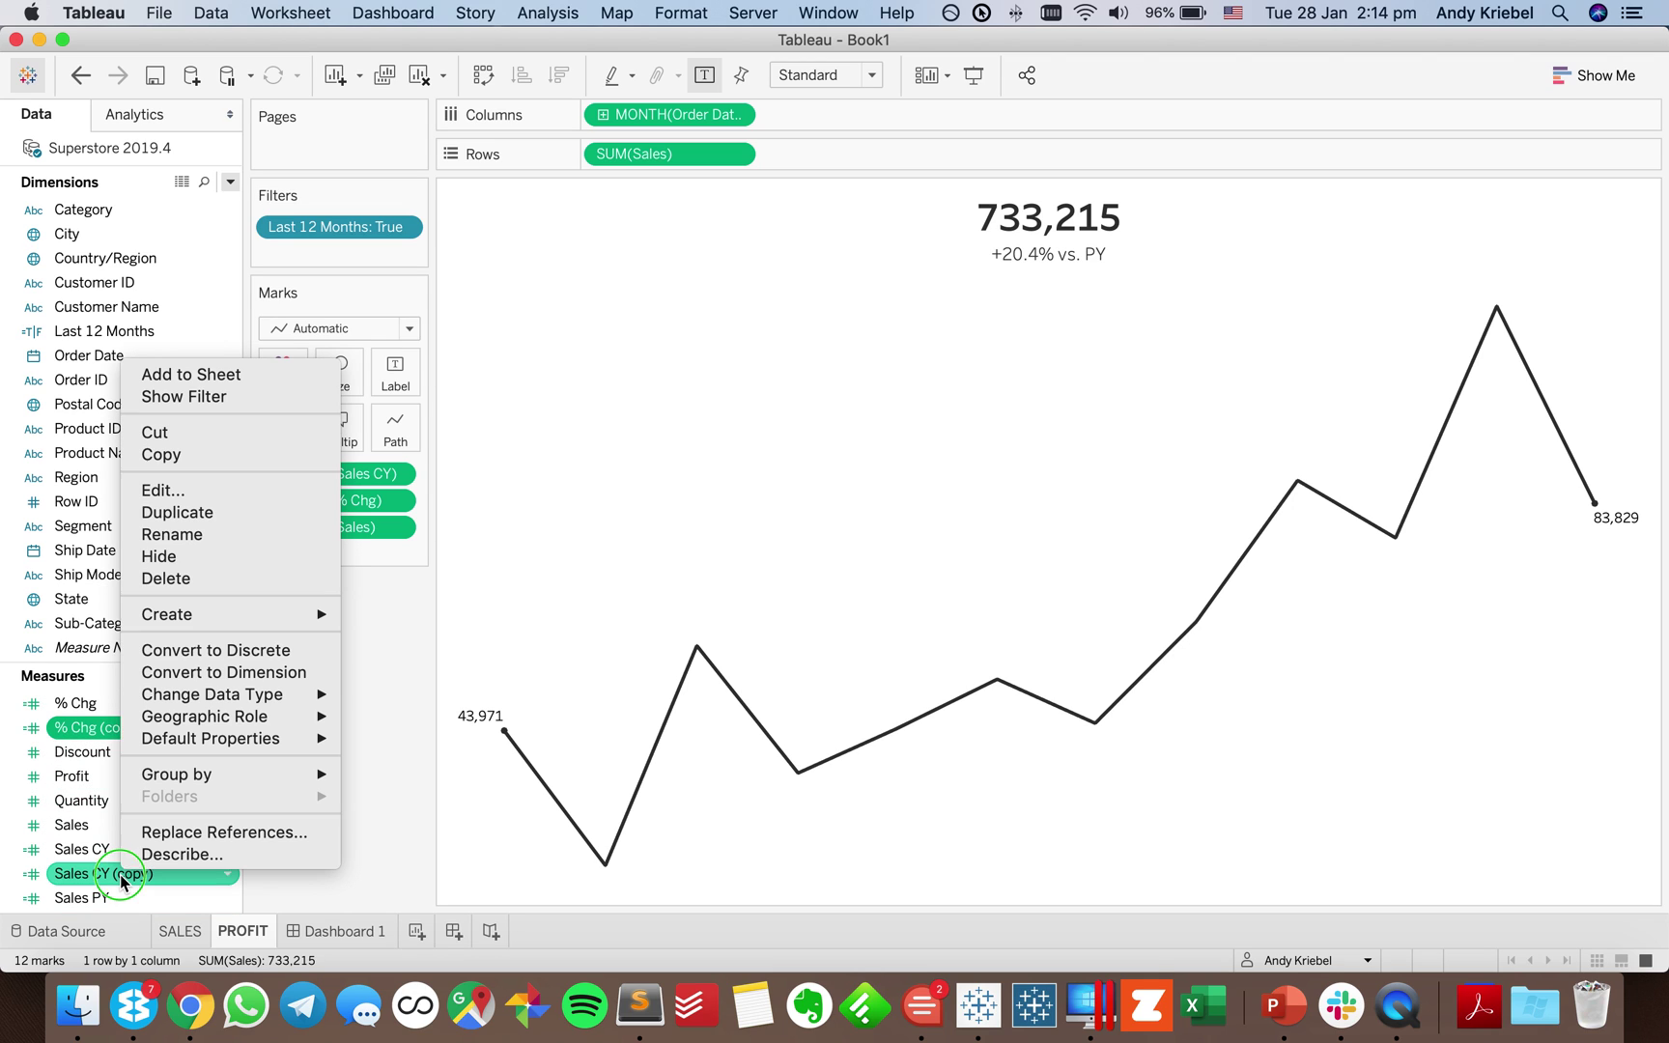
pyautogui.click(163, 491)
pyautogui.tripleClick(615, 366)
pyautogui.write('Profit CY')
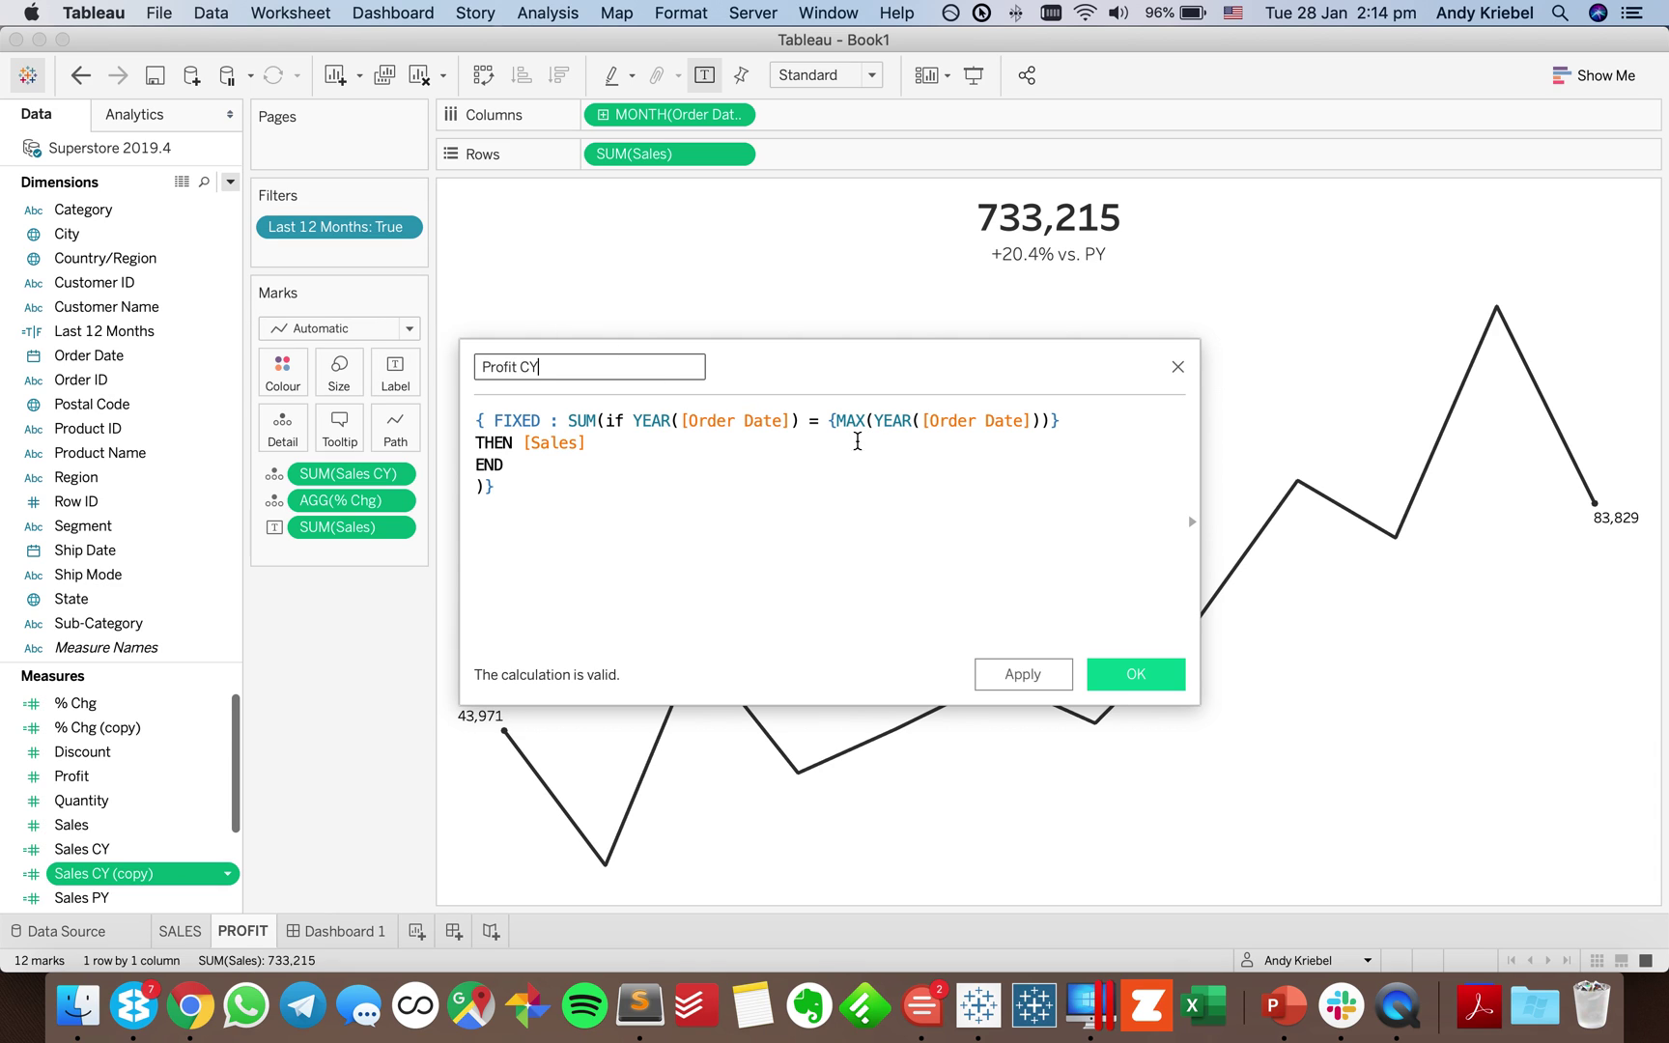
pyautogui.click(547, 446)
pyautogui.doubleClick(548, 443)
pyautogui.write('pro')
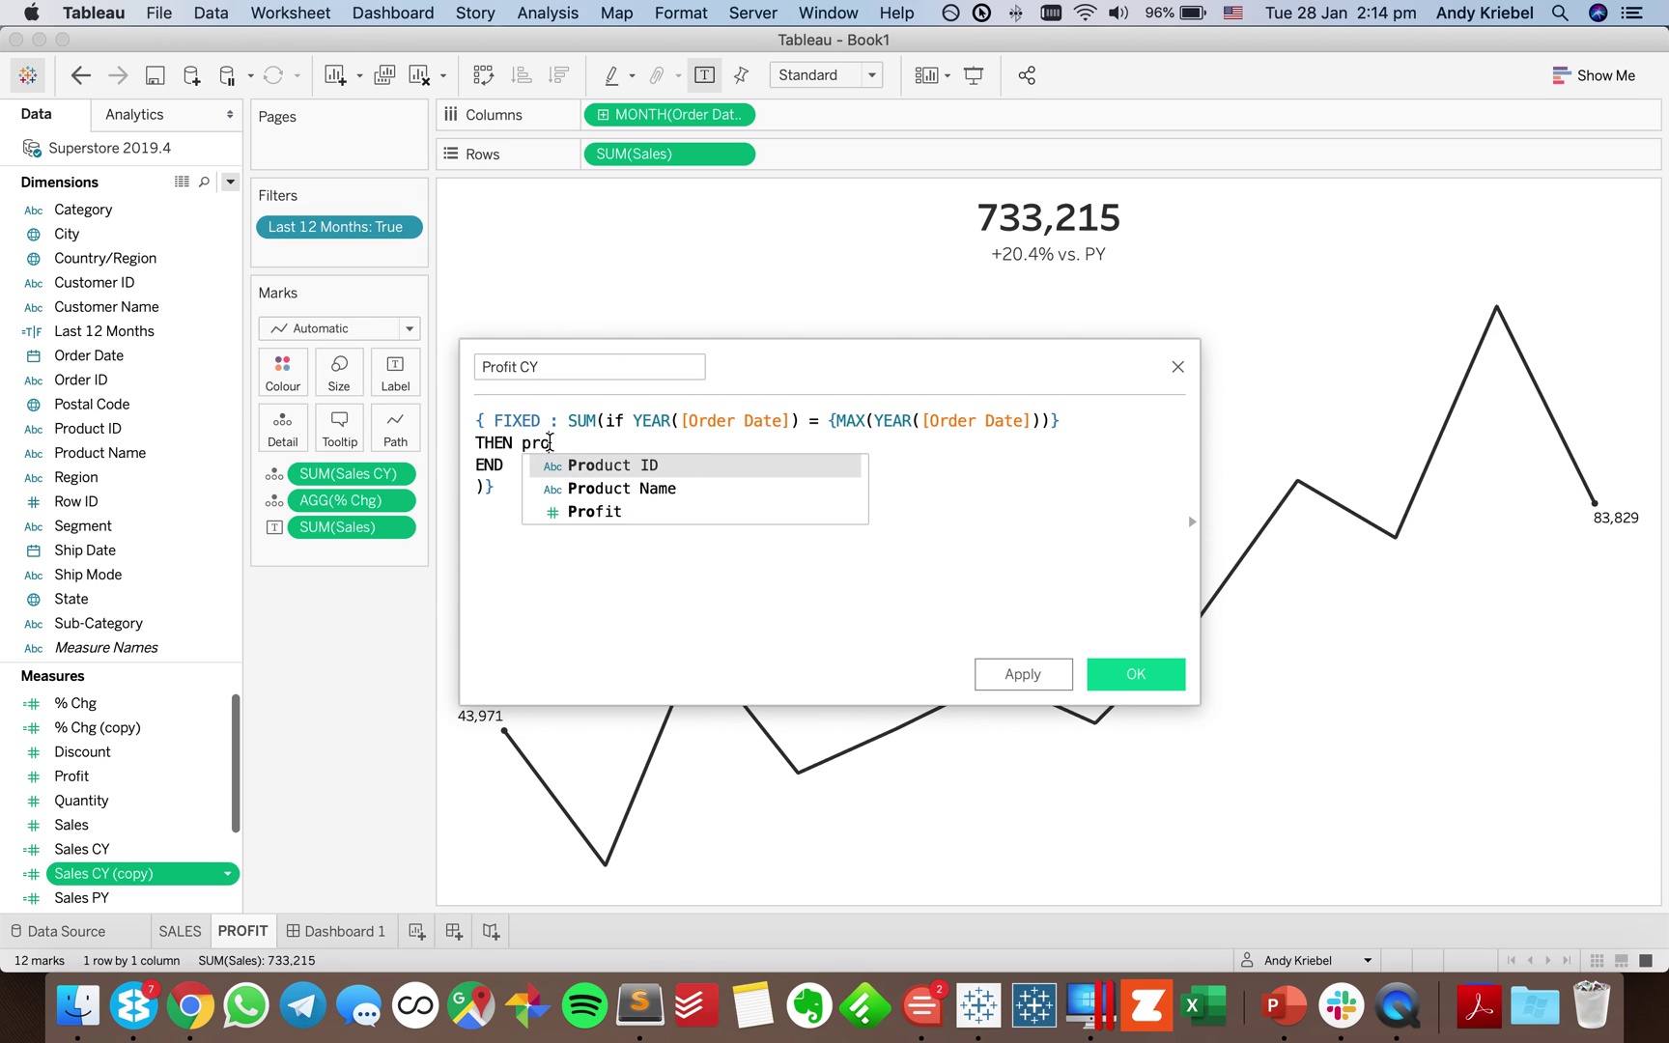
pyautogui.click(594, 511)
pyautogui.click(1136, 674)
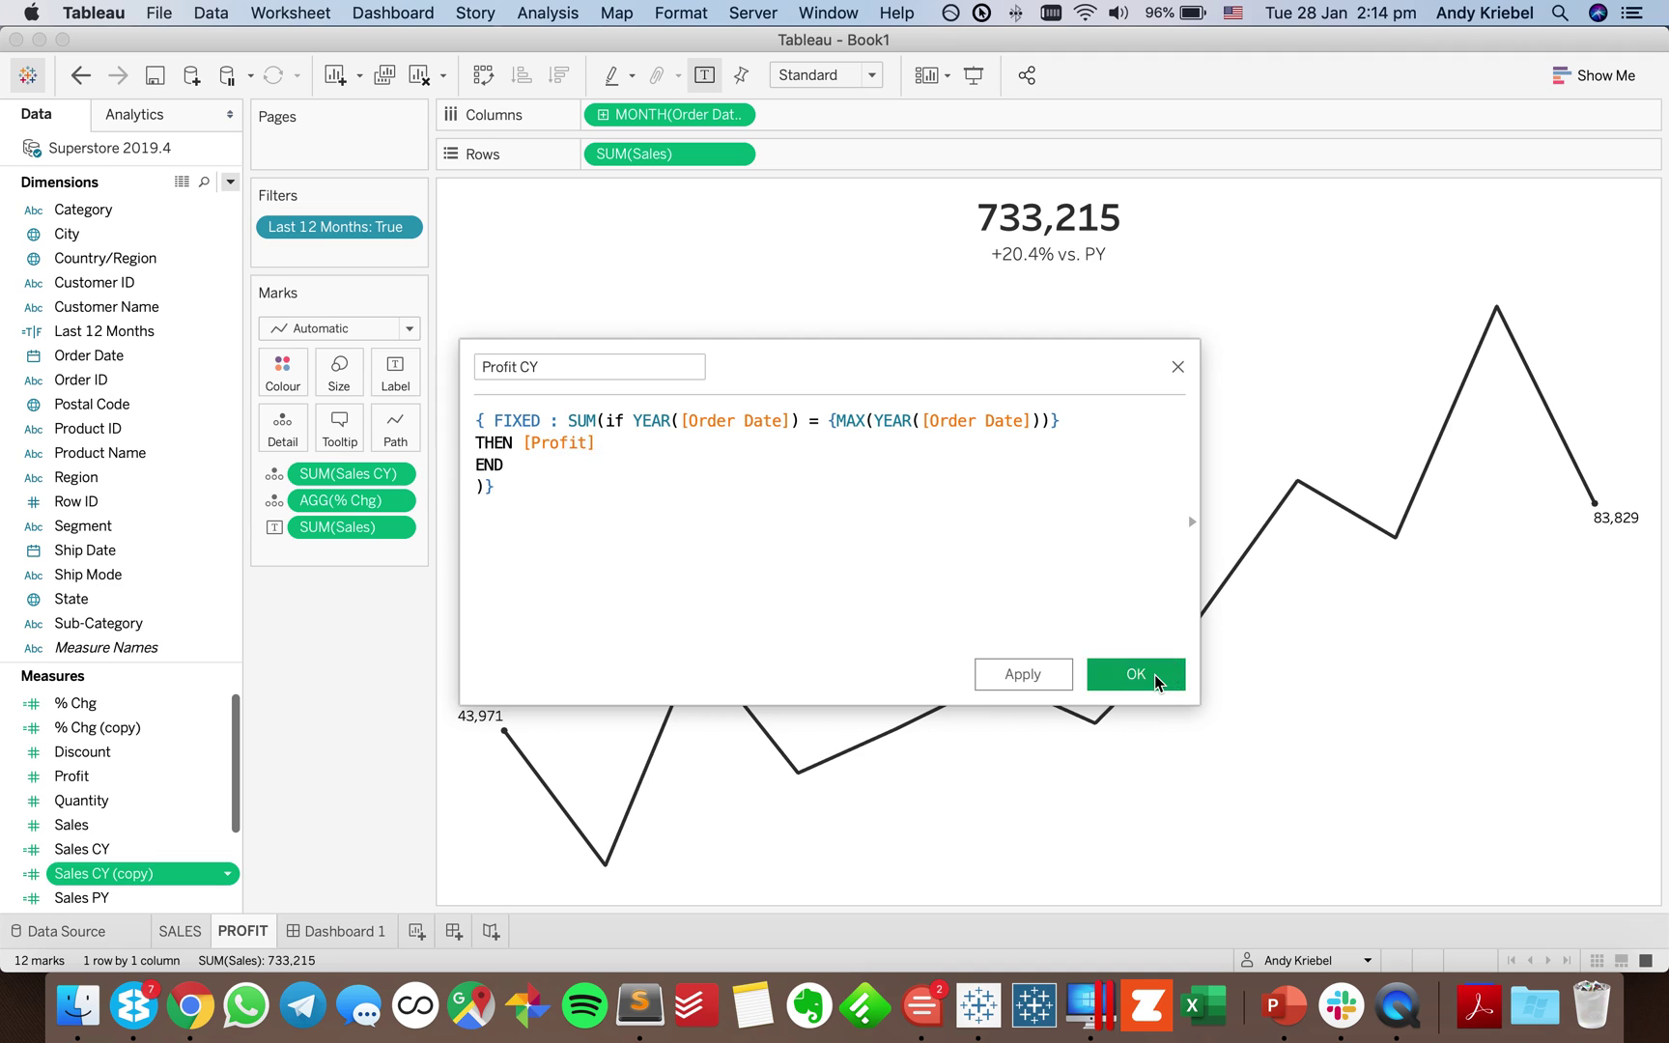
# Edit the copy of Sales PY, naming it Profit PY and replacing [Sales] with [Profit] in its formula.
pyautogui.scroll(-5, 94, 852)
pyautogui.rightClick(101, 801)
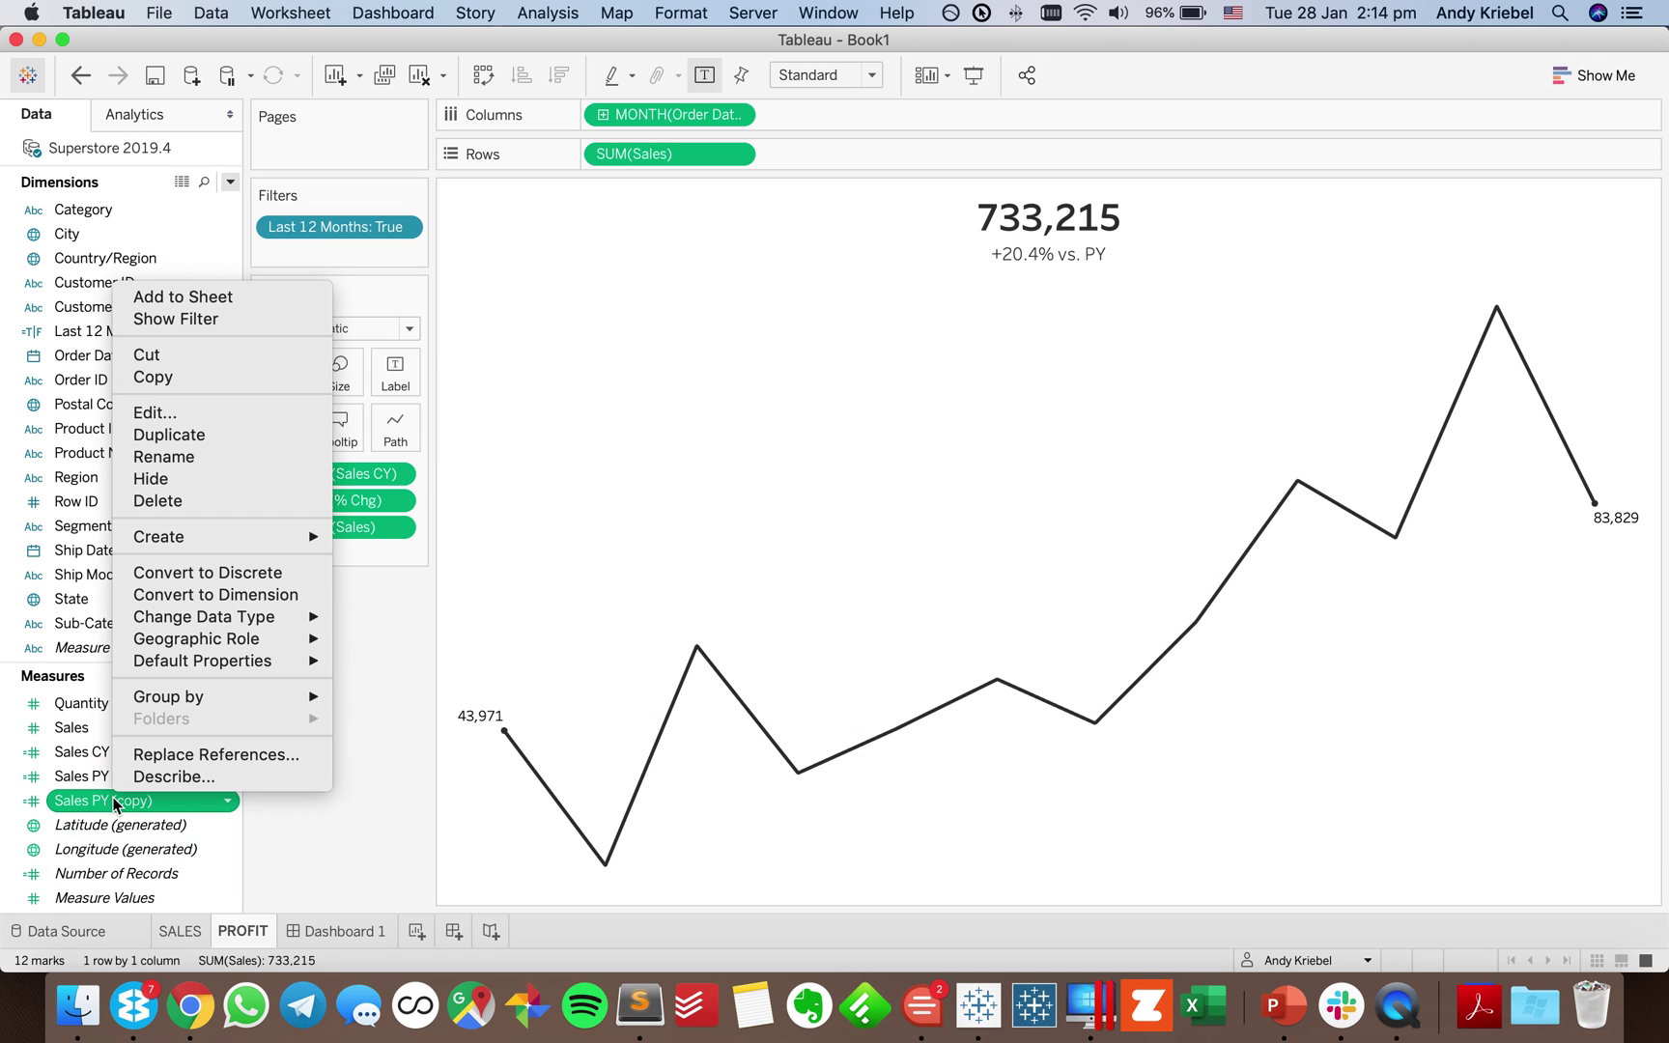
pyautogui.click(155, 413)
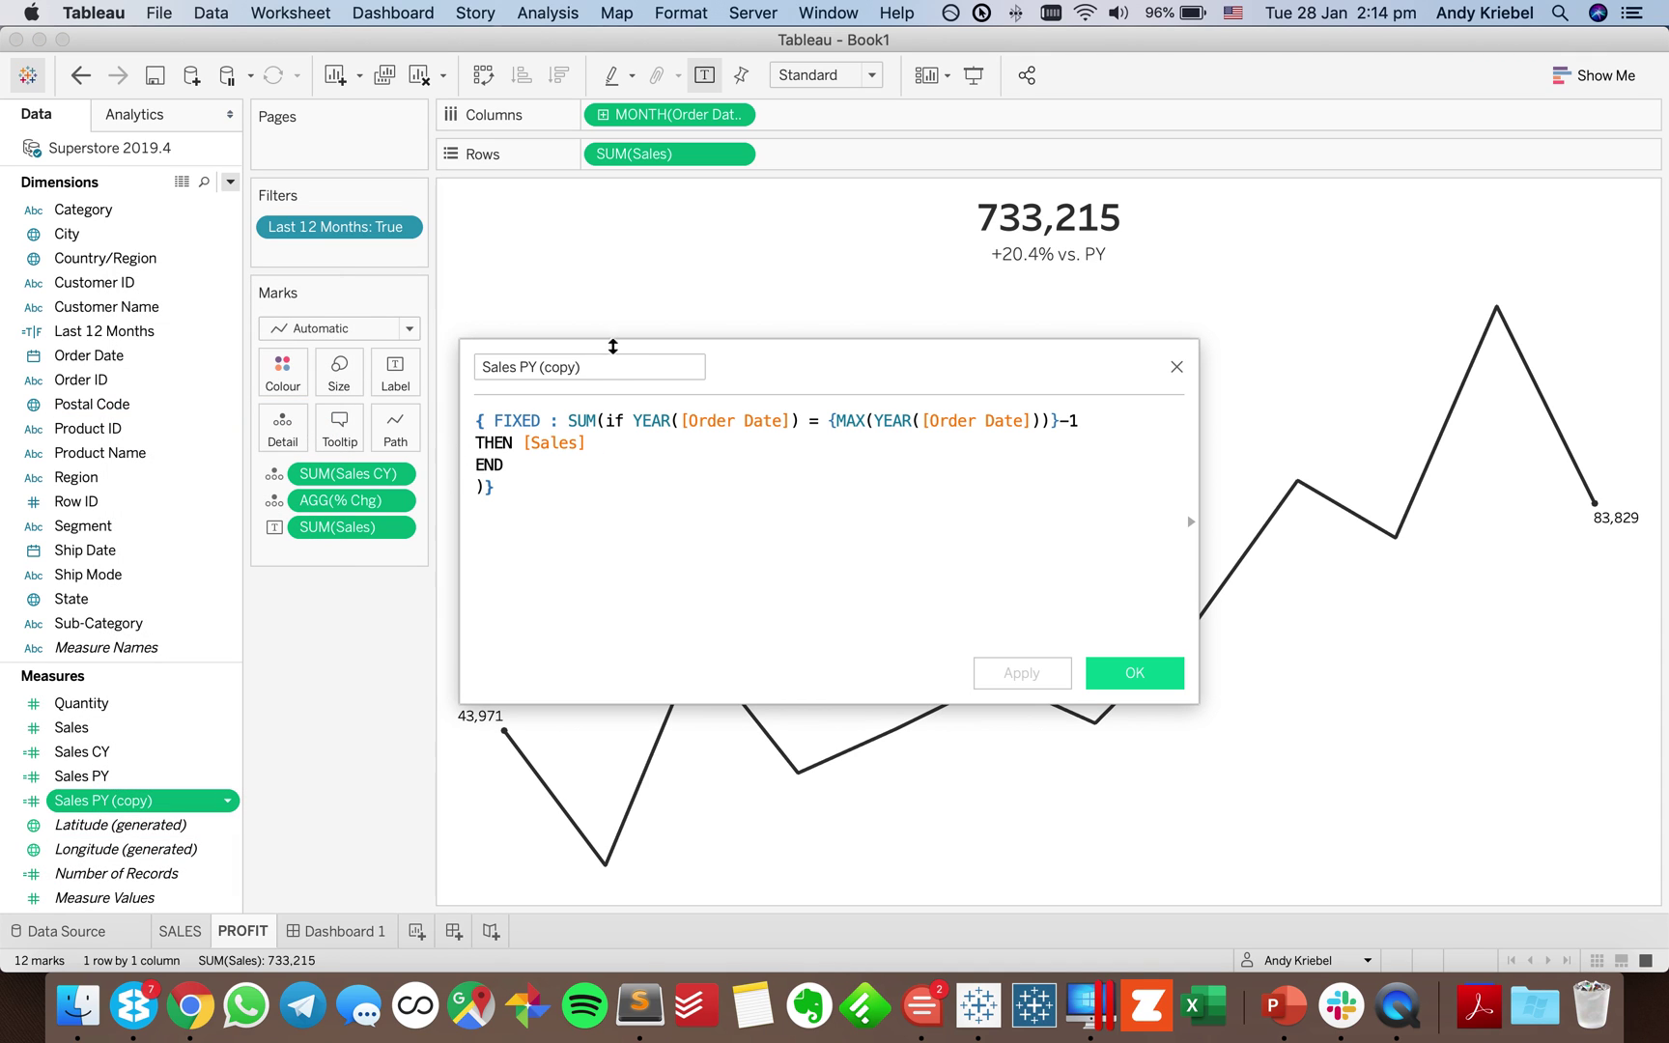
pyautogui.tripleClick(536, 367)
pyautogui.write('Profit PY')
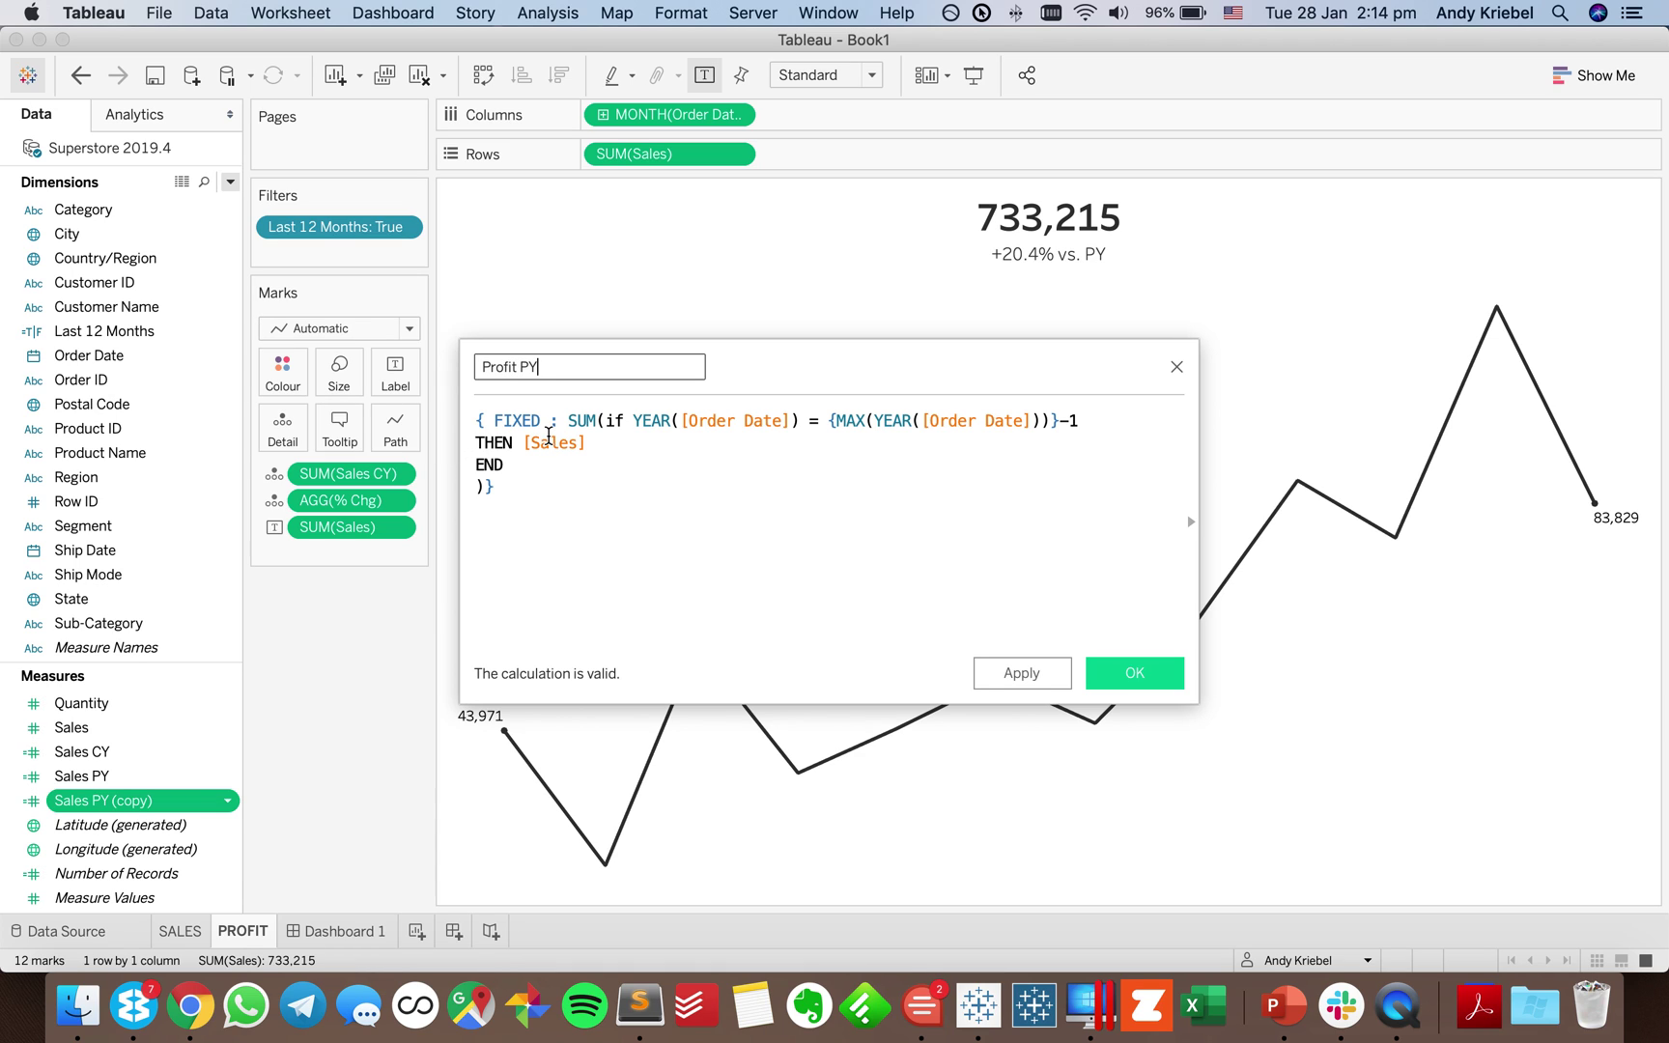
pyautogui.doubleClick(547, 441)
pyautogui.write('profi')
pyautogui.press('Return')
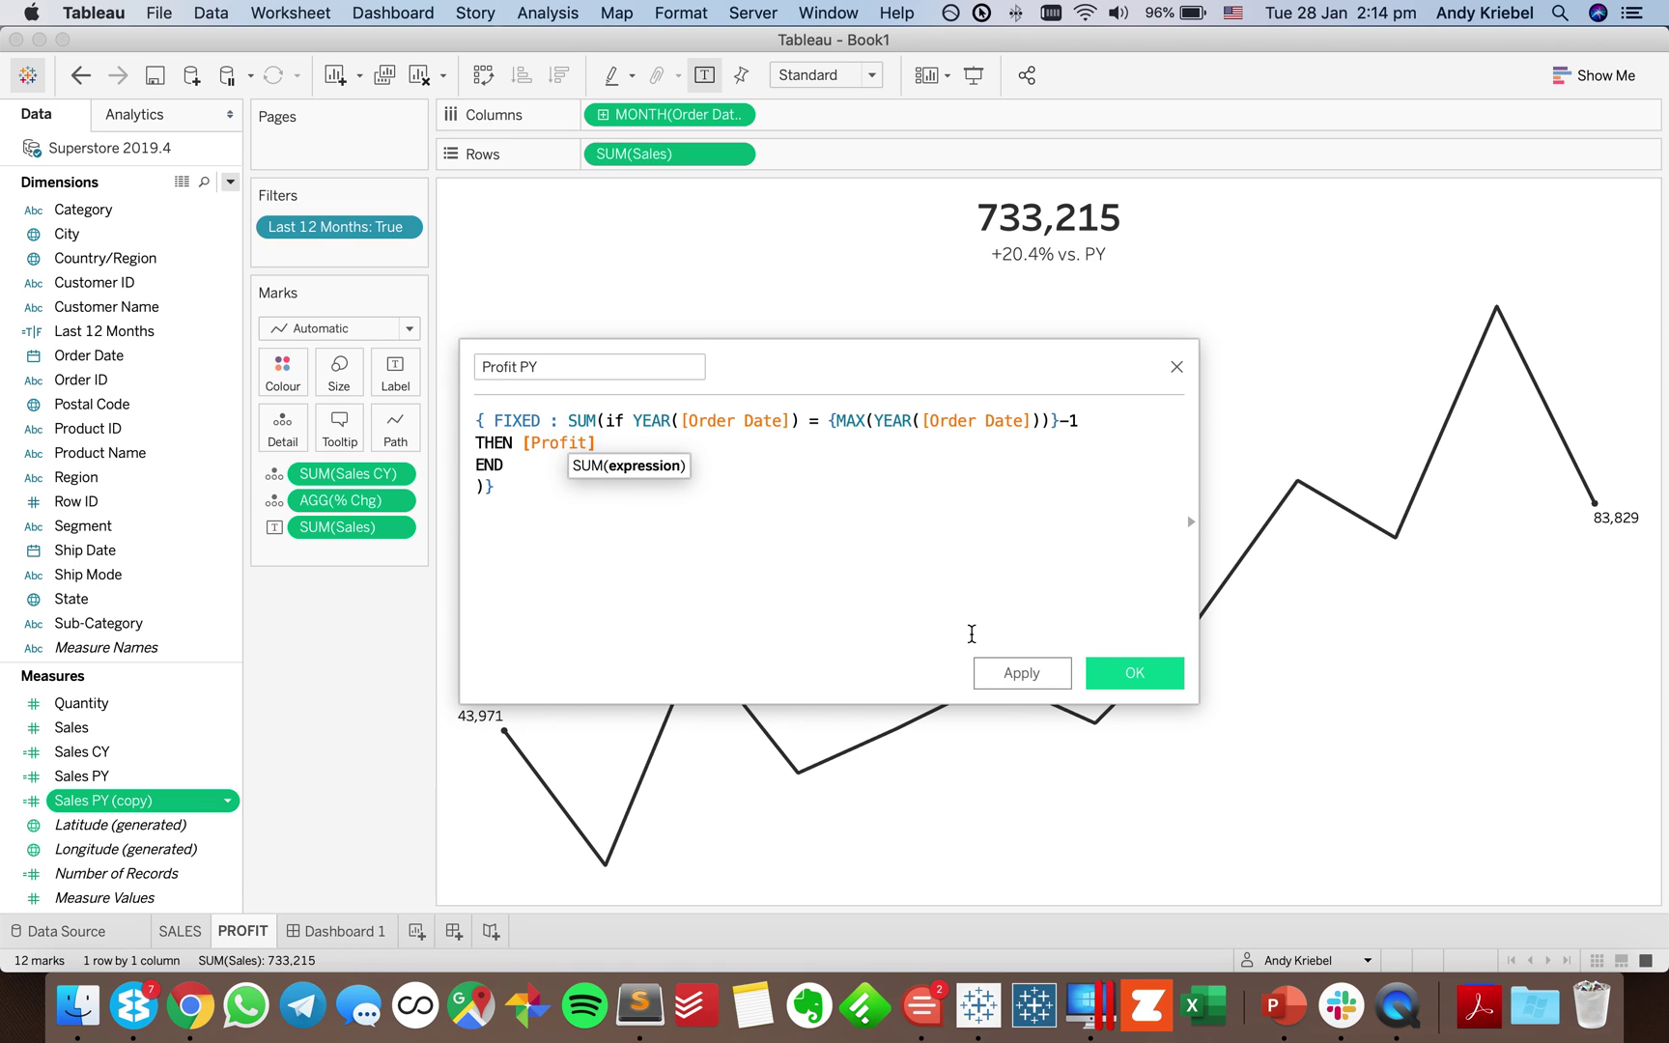
pyautogui.click(1135, 673)
# Open the copied % Chg calculation for editing and replace [Sales CY] with [Profit CY].
pyautogui.scroll(5, 171, 761)
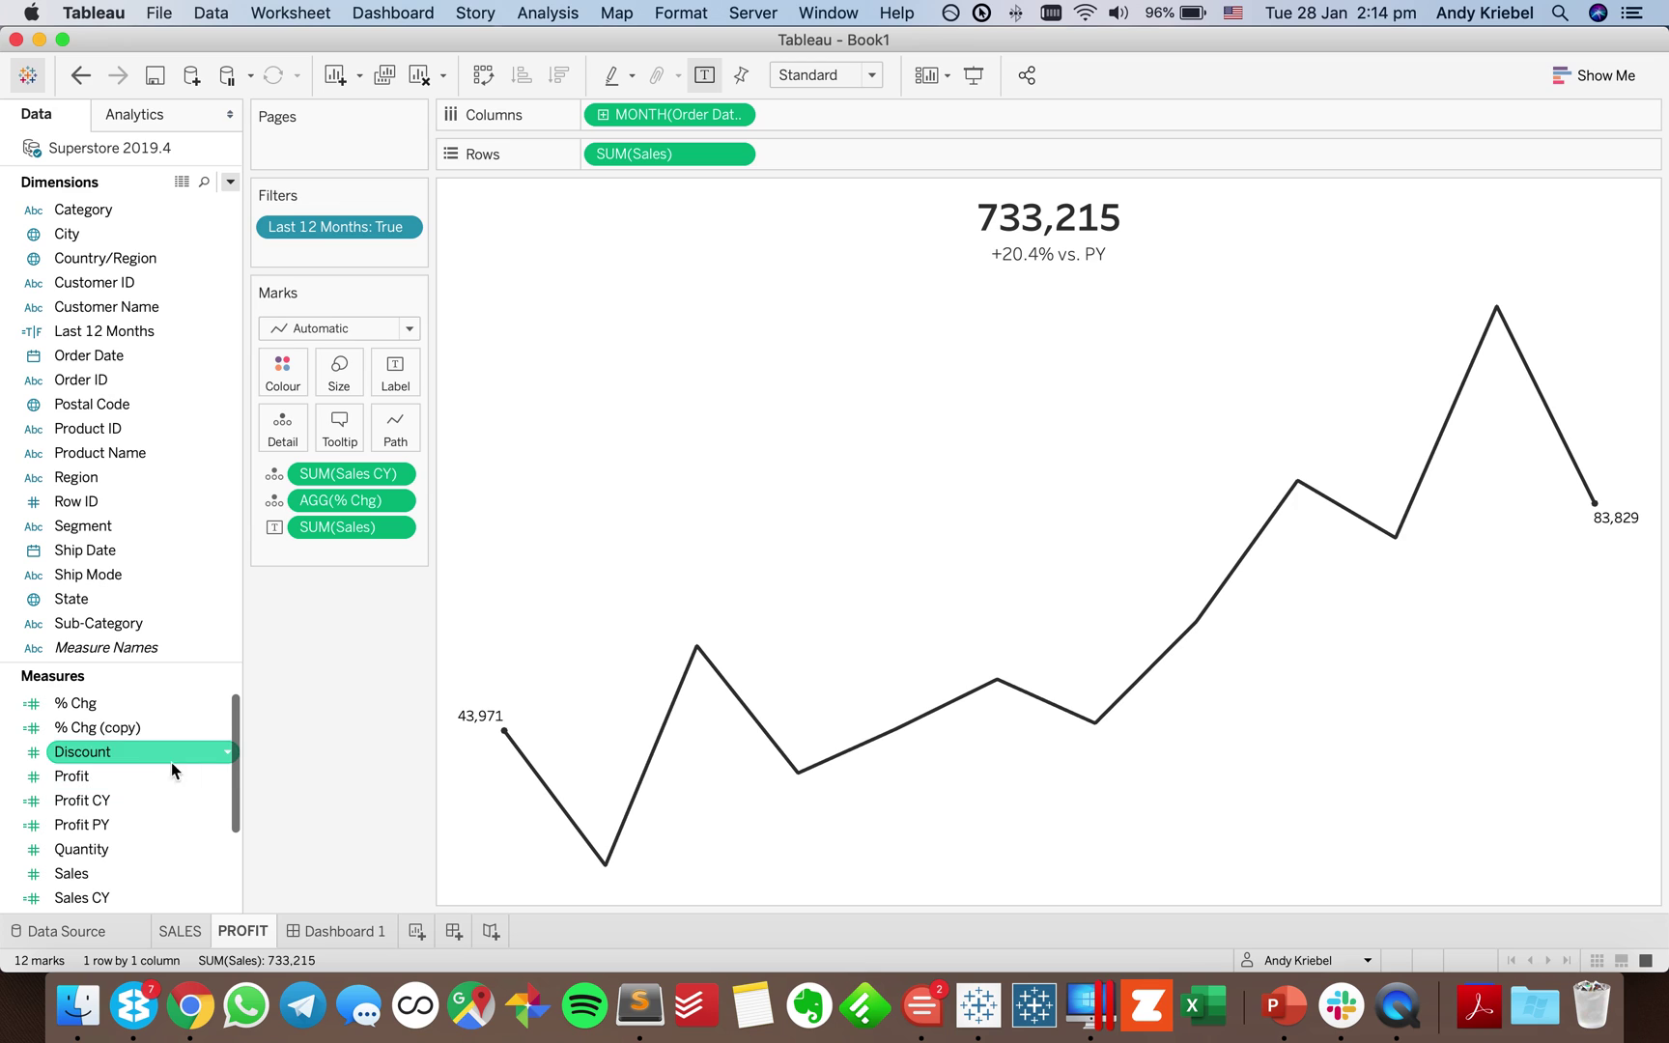
pyautogui.rightClick(161, 730)
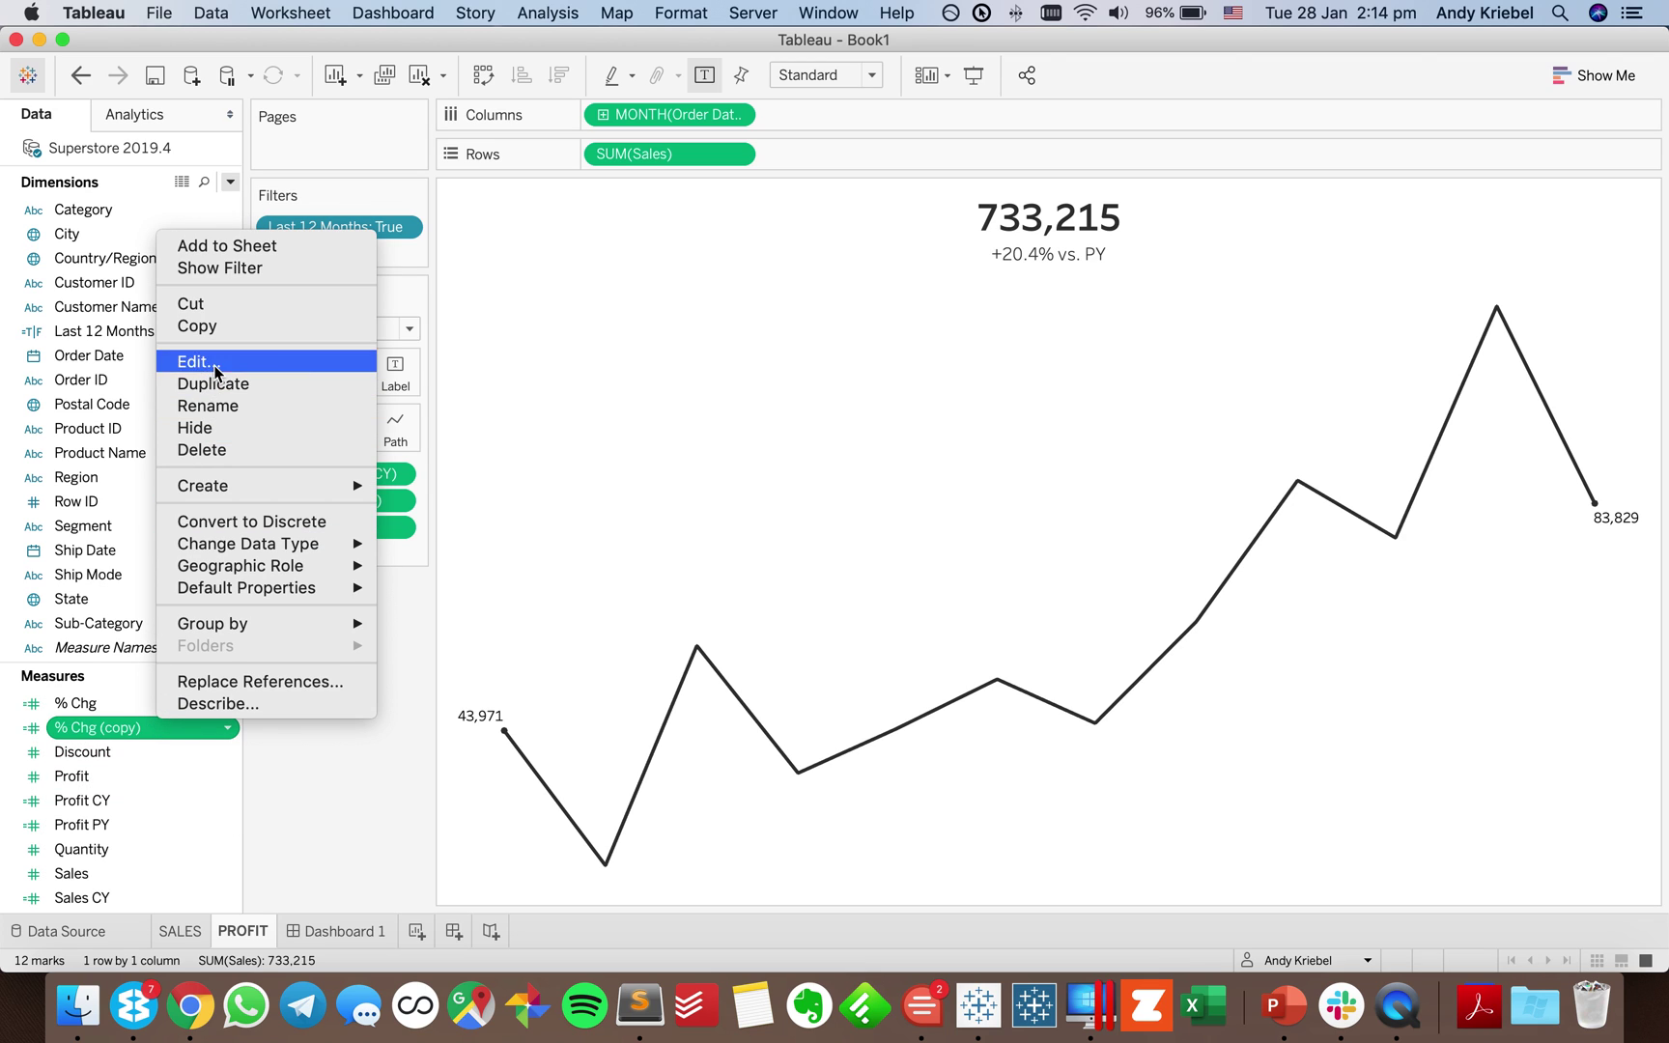
pyautogui.click(198, 361)
pyautogui.click(573, 415)
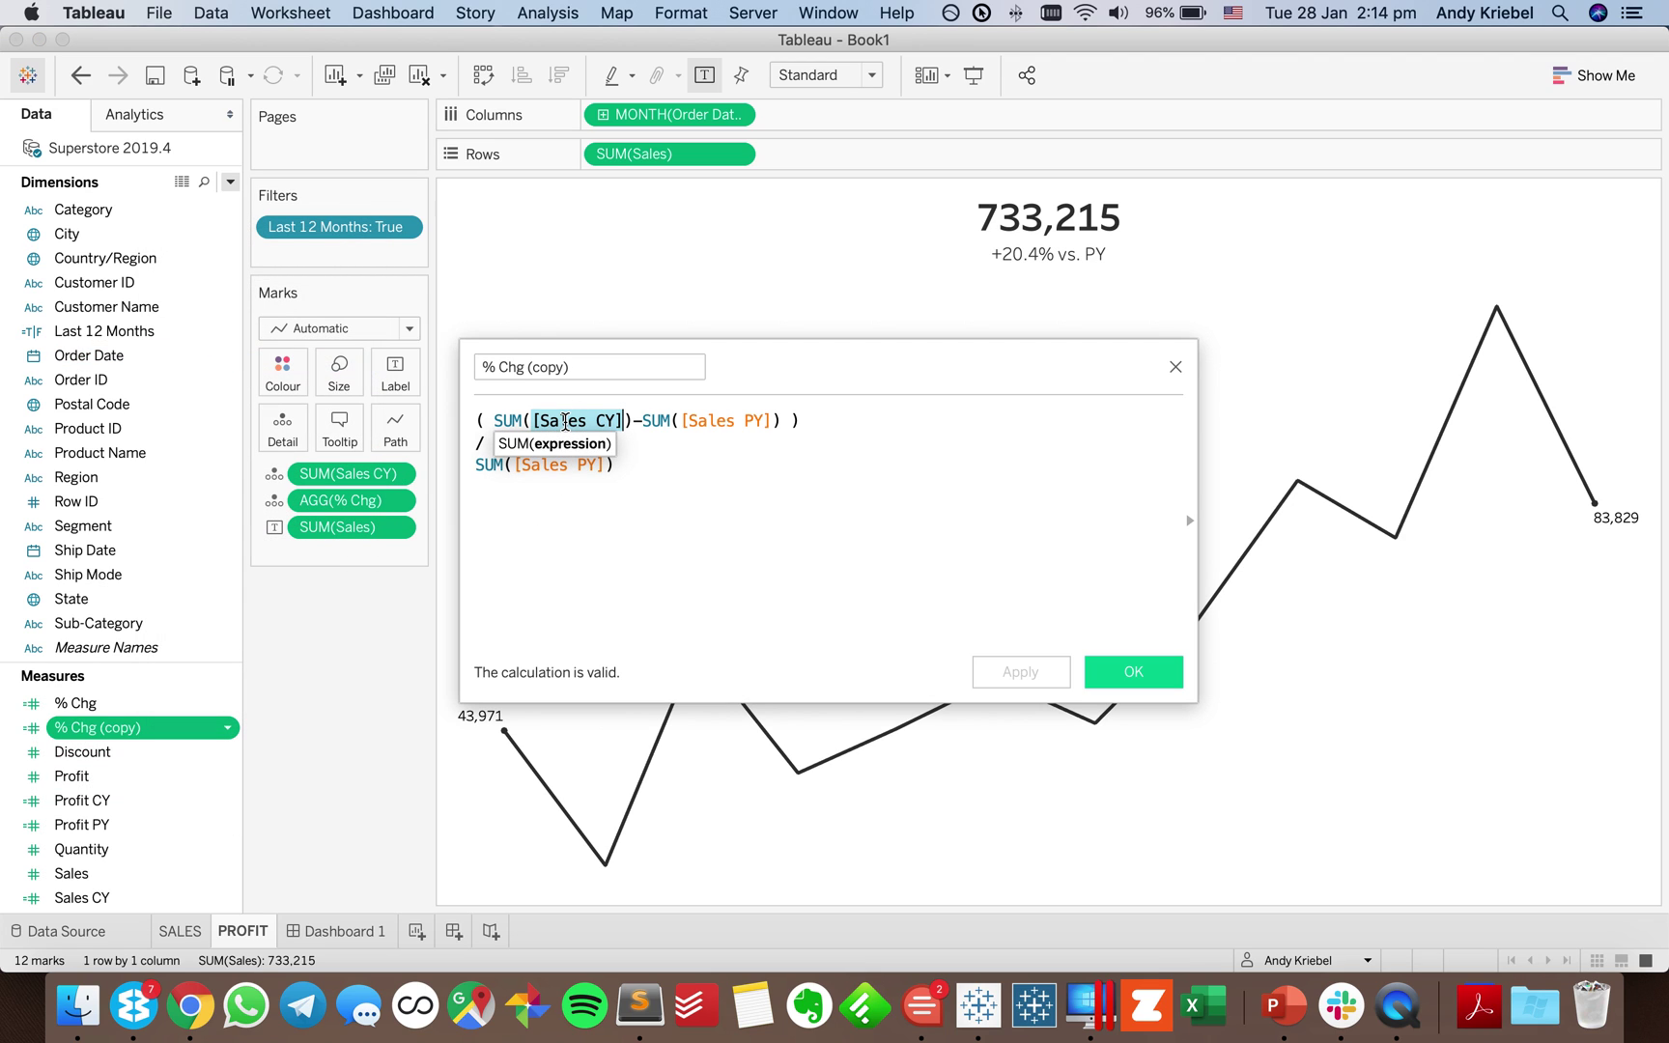
pyautogui.write('pr')
pyautogui.press('Down')
pyautogui.press('Down')
pyautogui.press('Down')
pyautogui.press('Down')
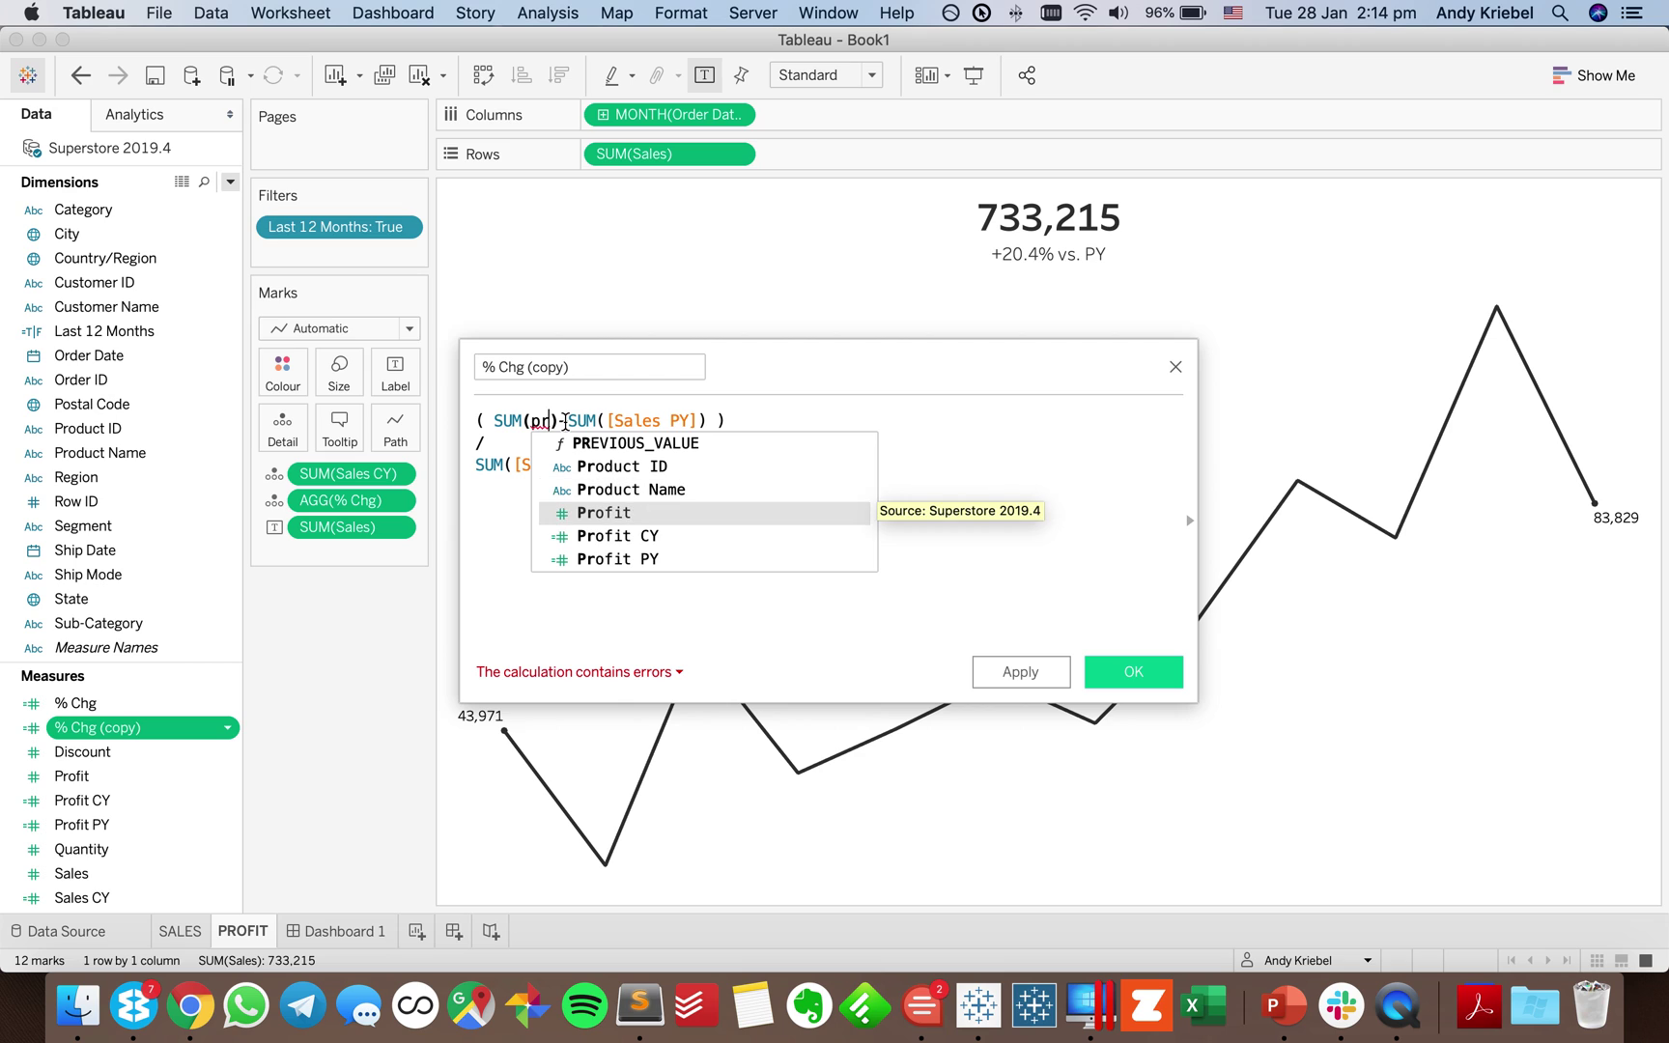
pyautogui.press('Return')
# Replace both [Sales PY] references in the copied % Chg formula with [Profit PY] and save the calculation.
pyautogui.click(724, 420)
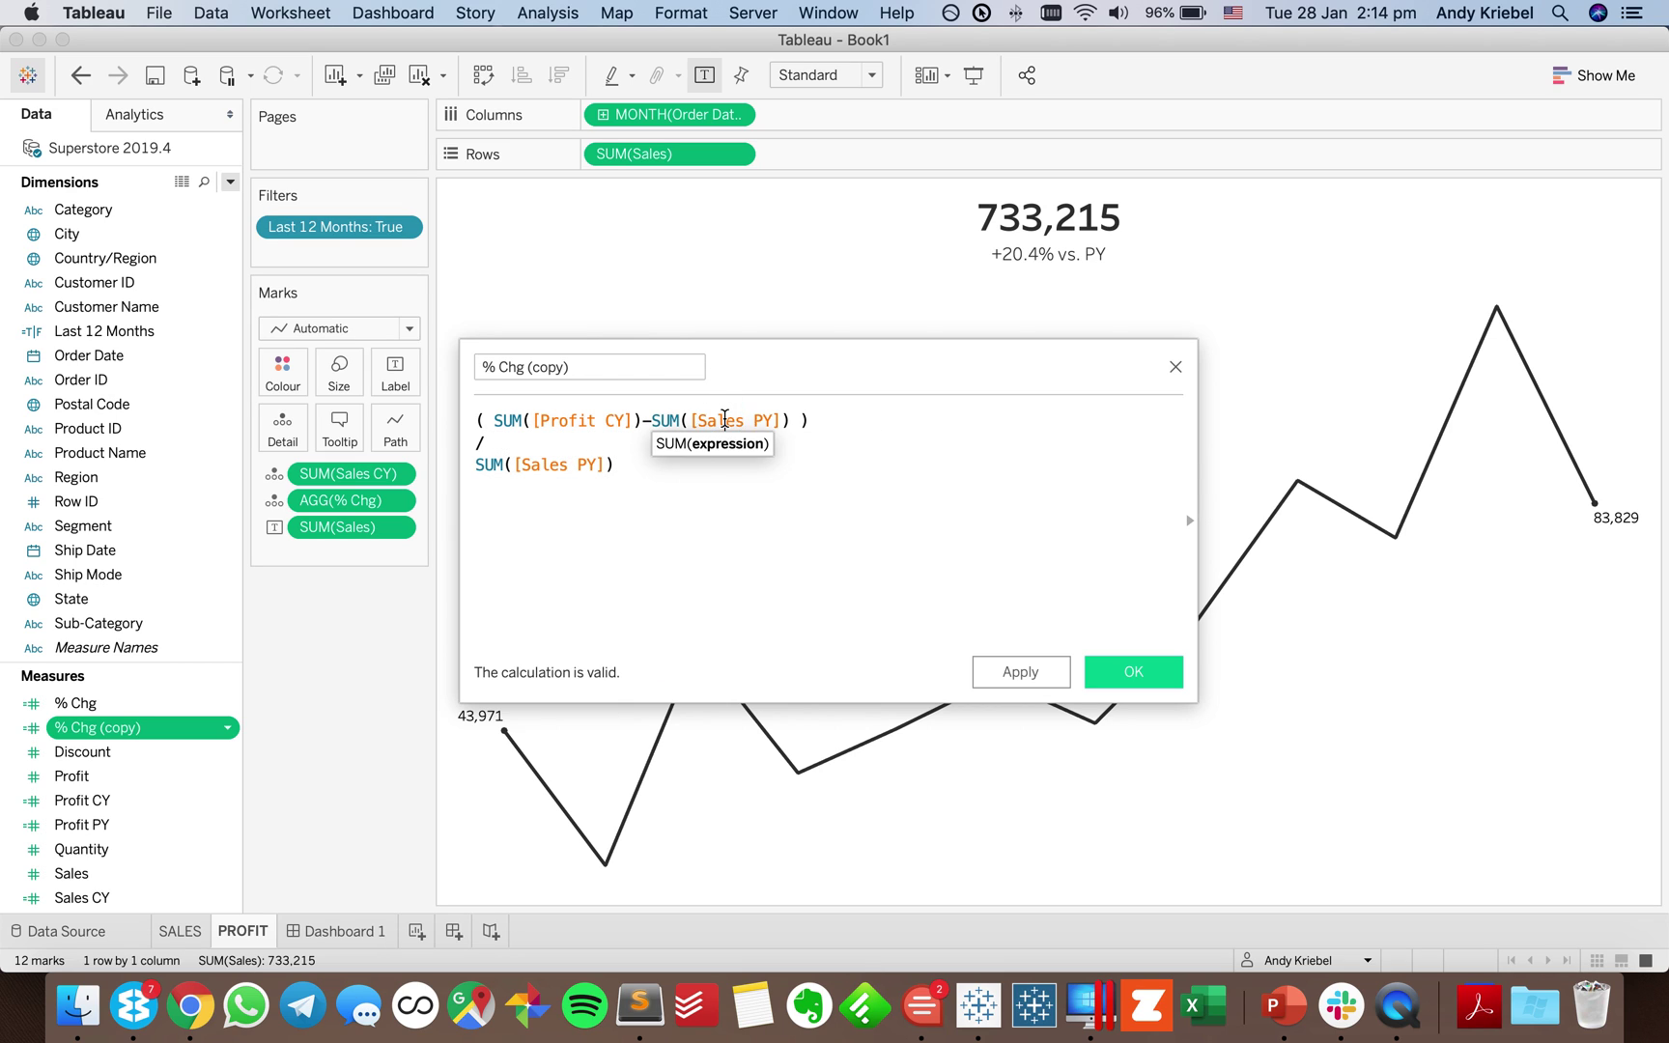
pyautogui.write('prof')
pyautogui.press('BackSpace')
pyautogui.write('of')
pyautogui.click(774, 488)
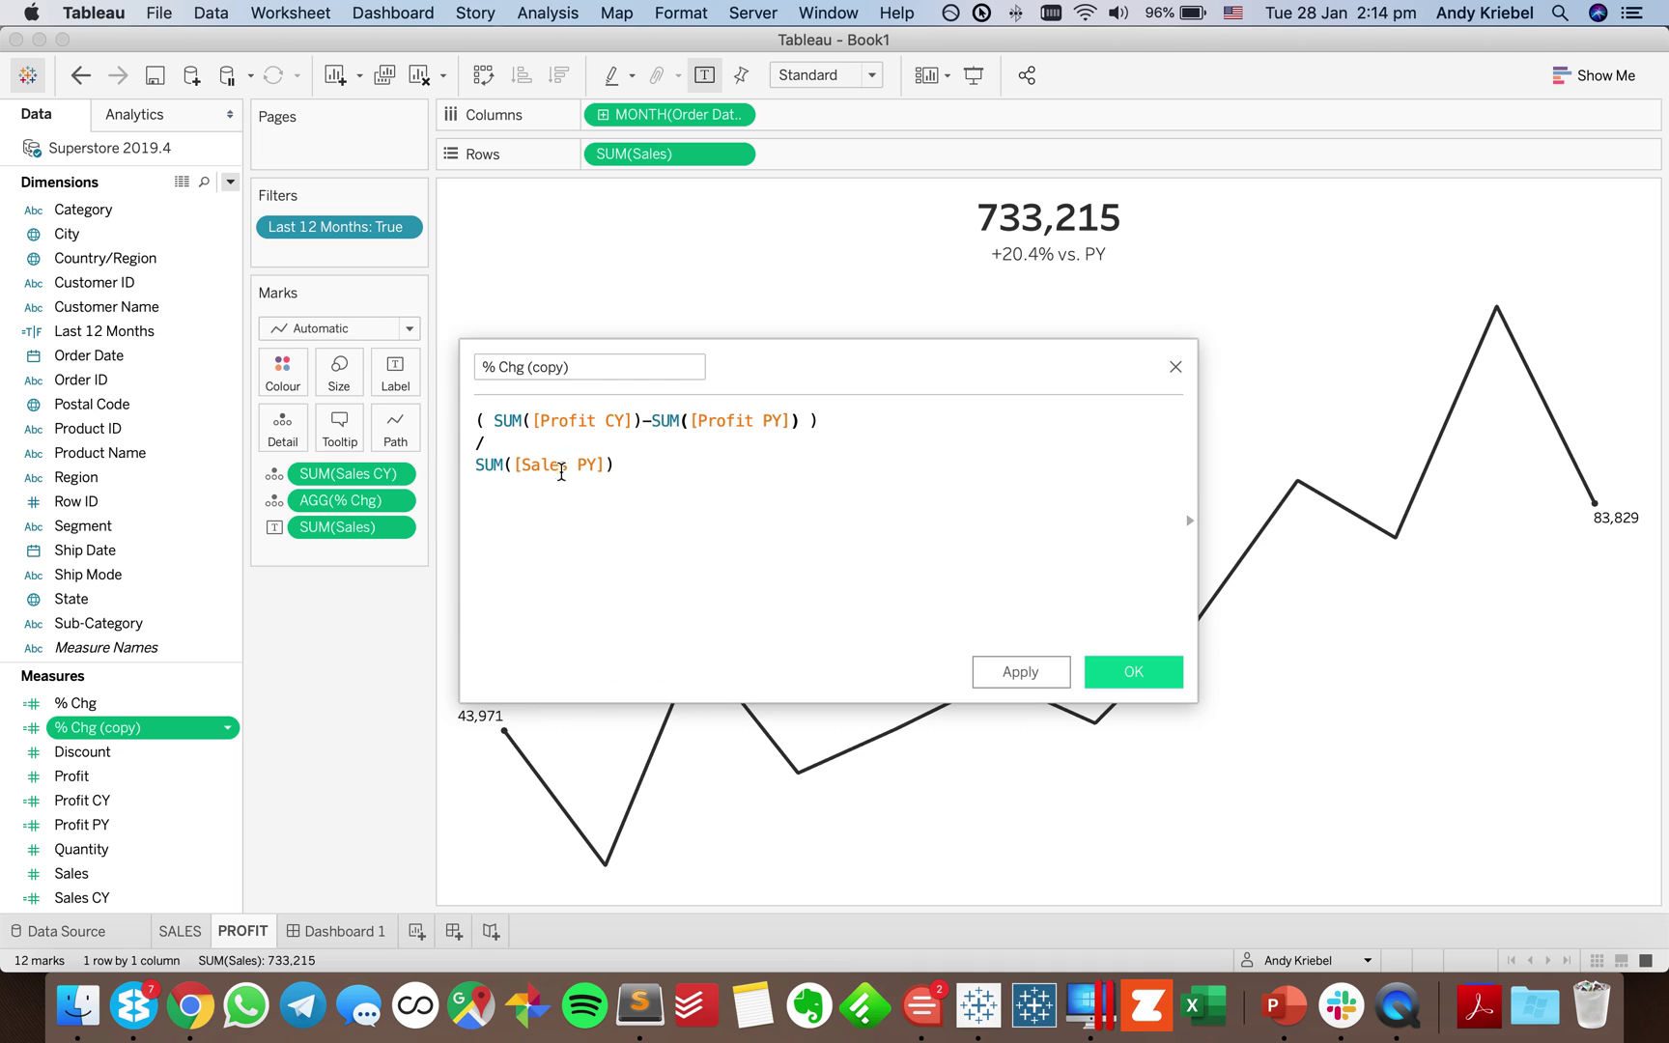
pyautogui.click(551, 466)
pyautogui.write('prof')
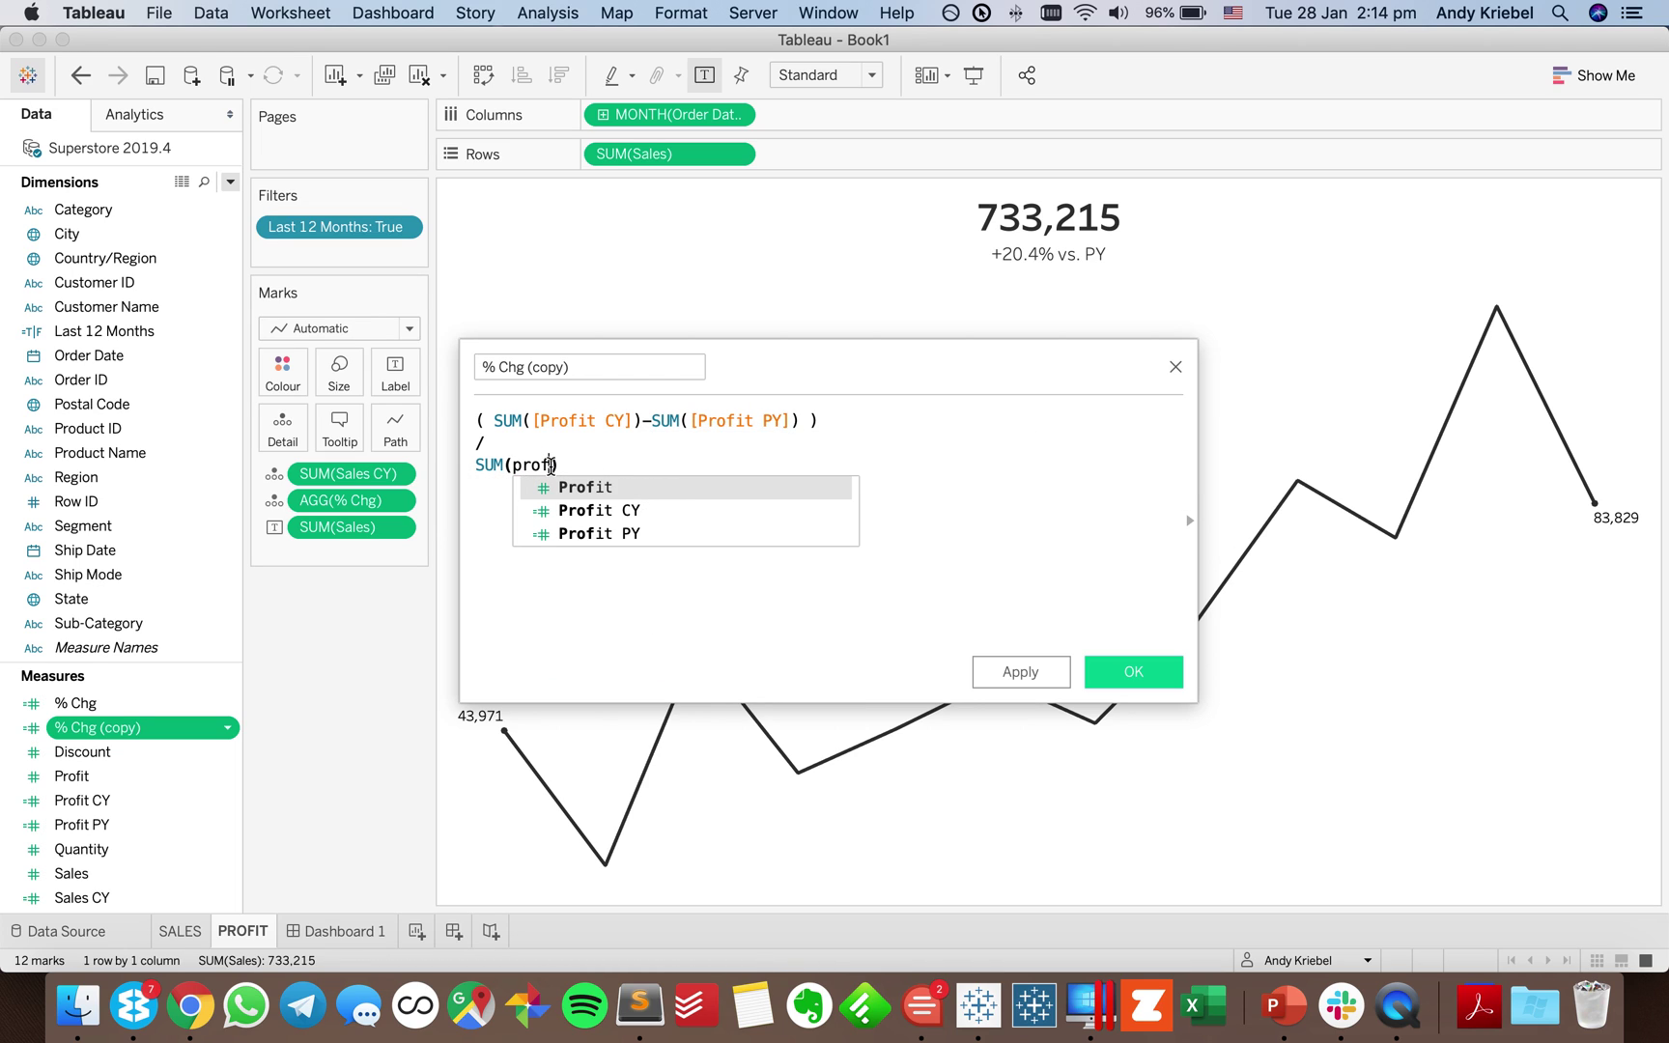
pyautogui.click(589, 533)
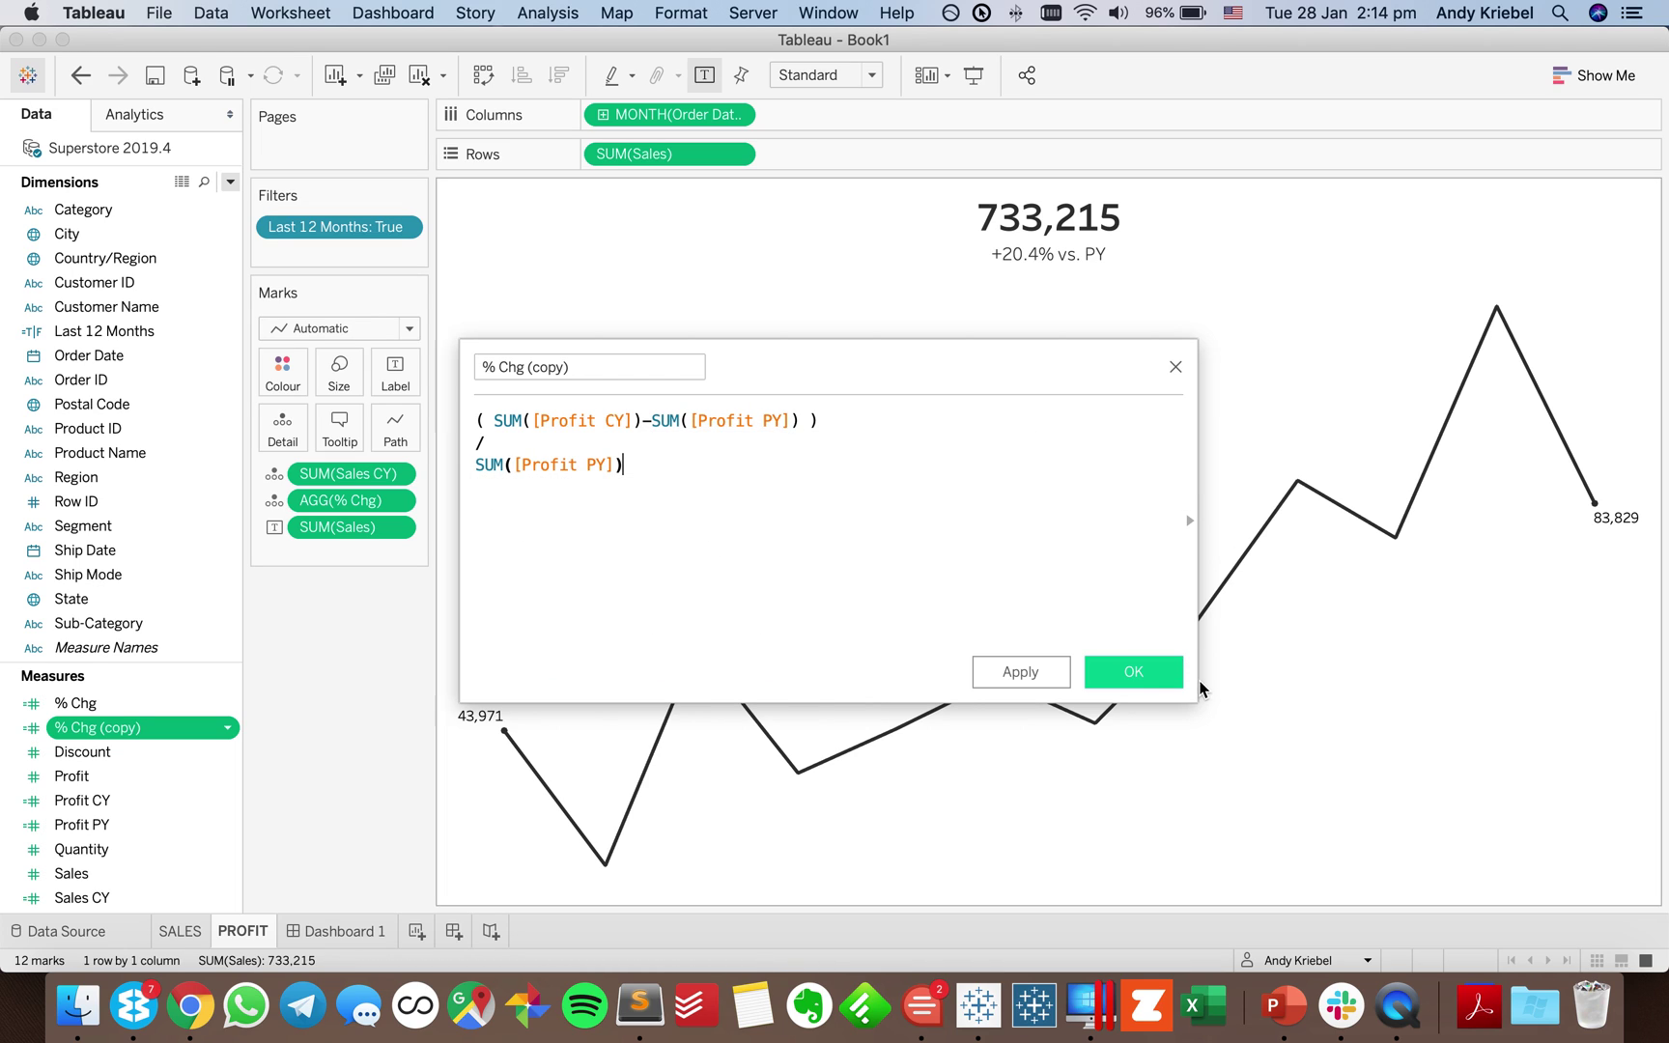
pyautogui.click(1135, 672)
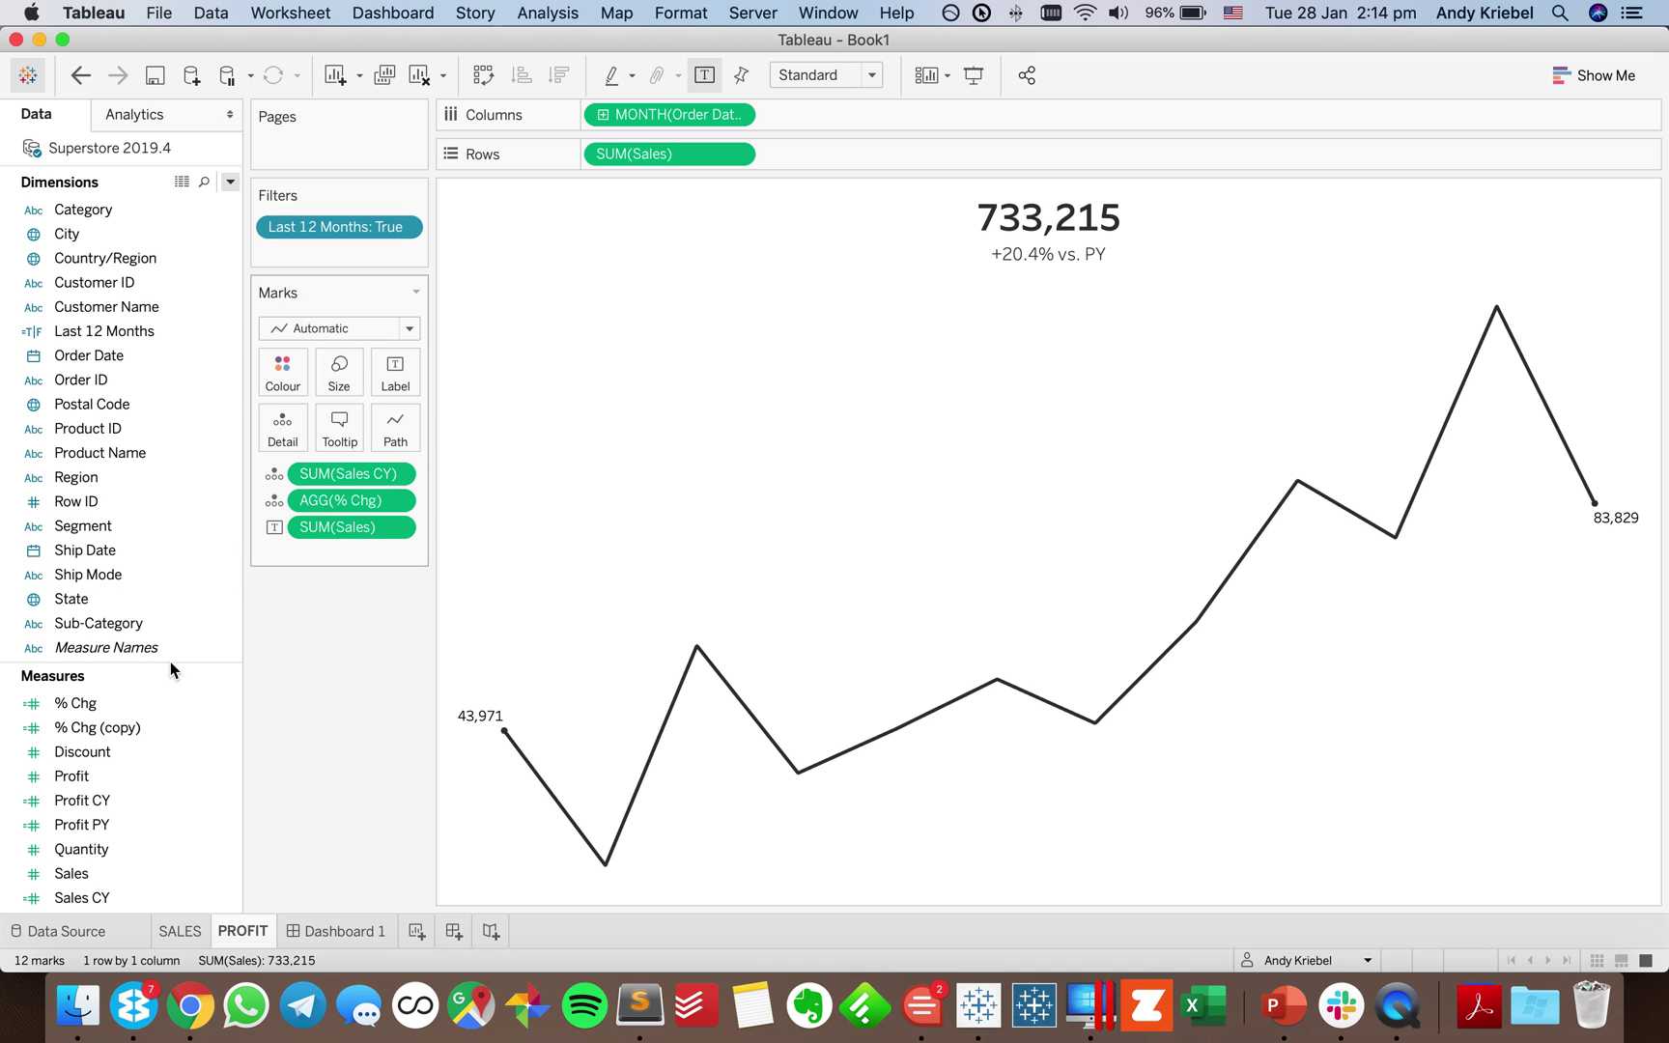
# Replace SUM(Sales CY) with Profit CY as a detail field on the PROFIT sheet.
pyautogui.moveTo(108, 825); pyautogui.dragTo(350, 473)
pyautogui.click(106, 802)
# Rename the calculated field % Chg (copy) as % Chg (Profit).
pyautogui.click(104, 731)
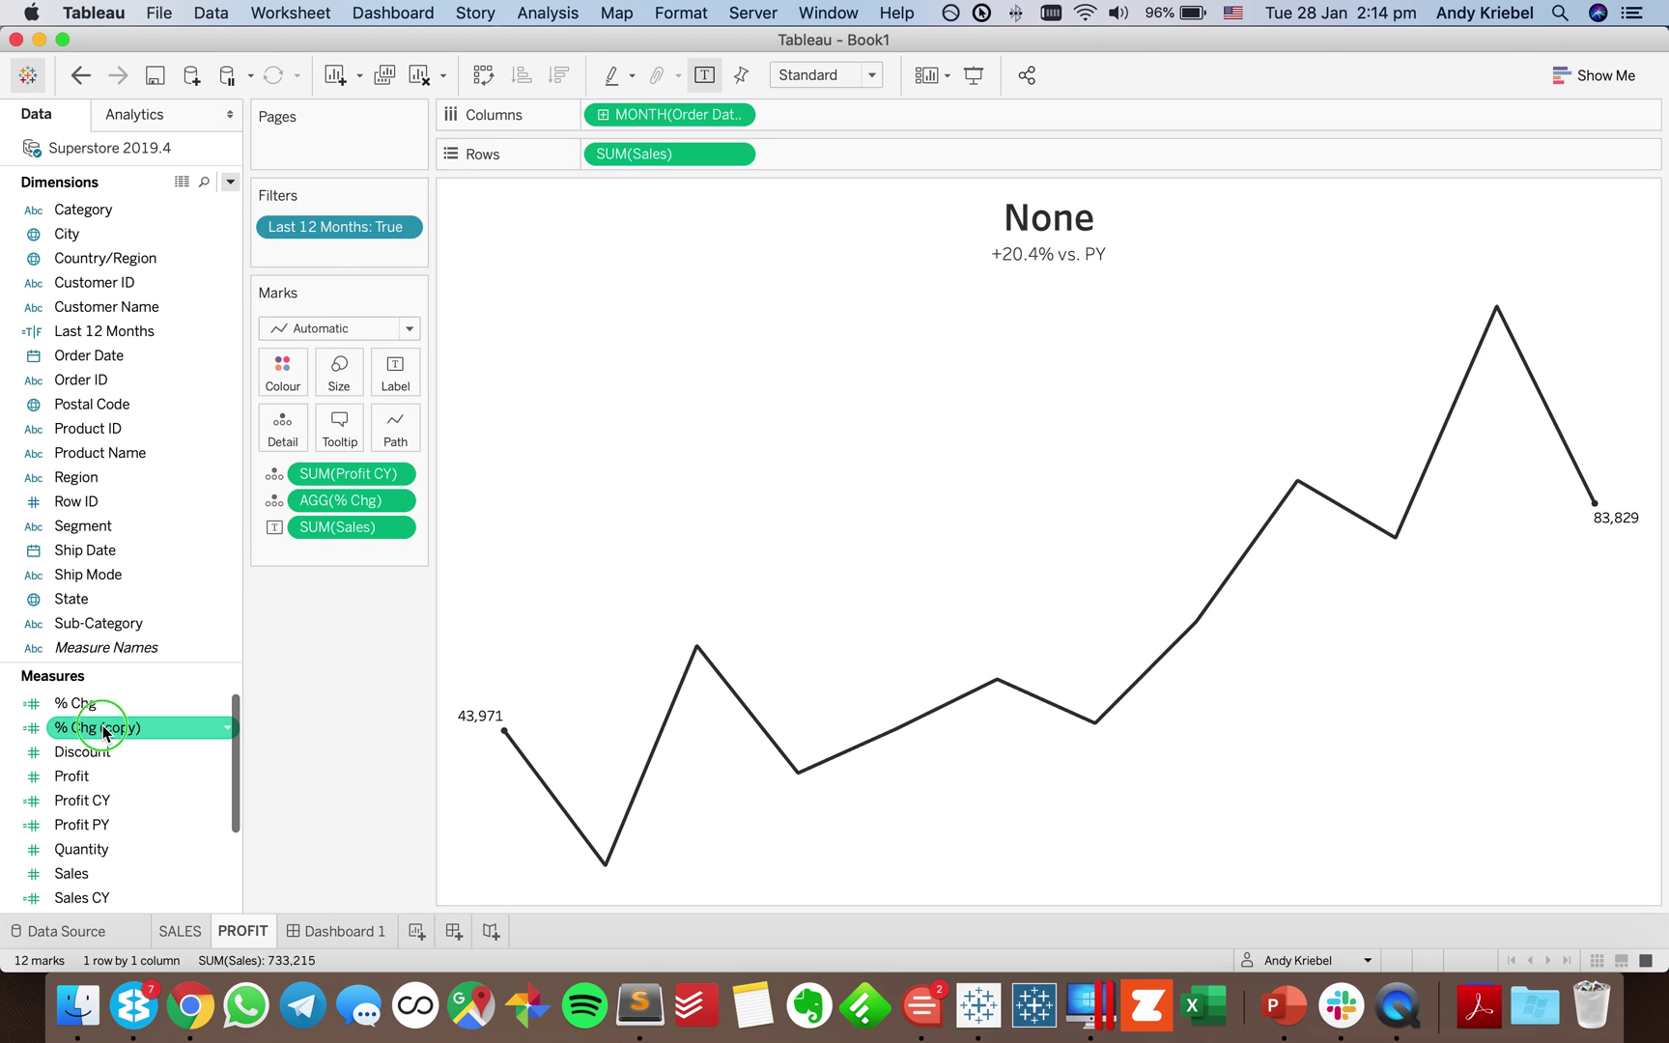
pyautogui.rightClick(105, 731)
pyautogui.click(131, 358)
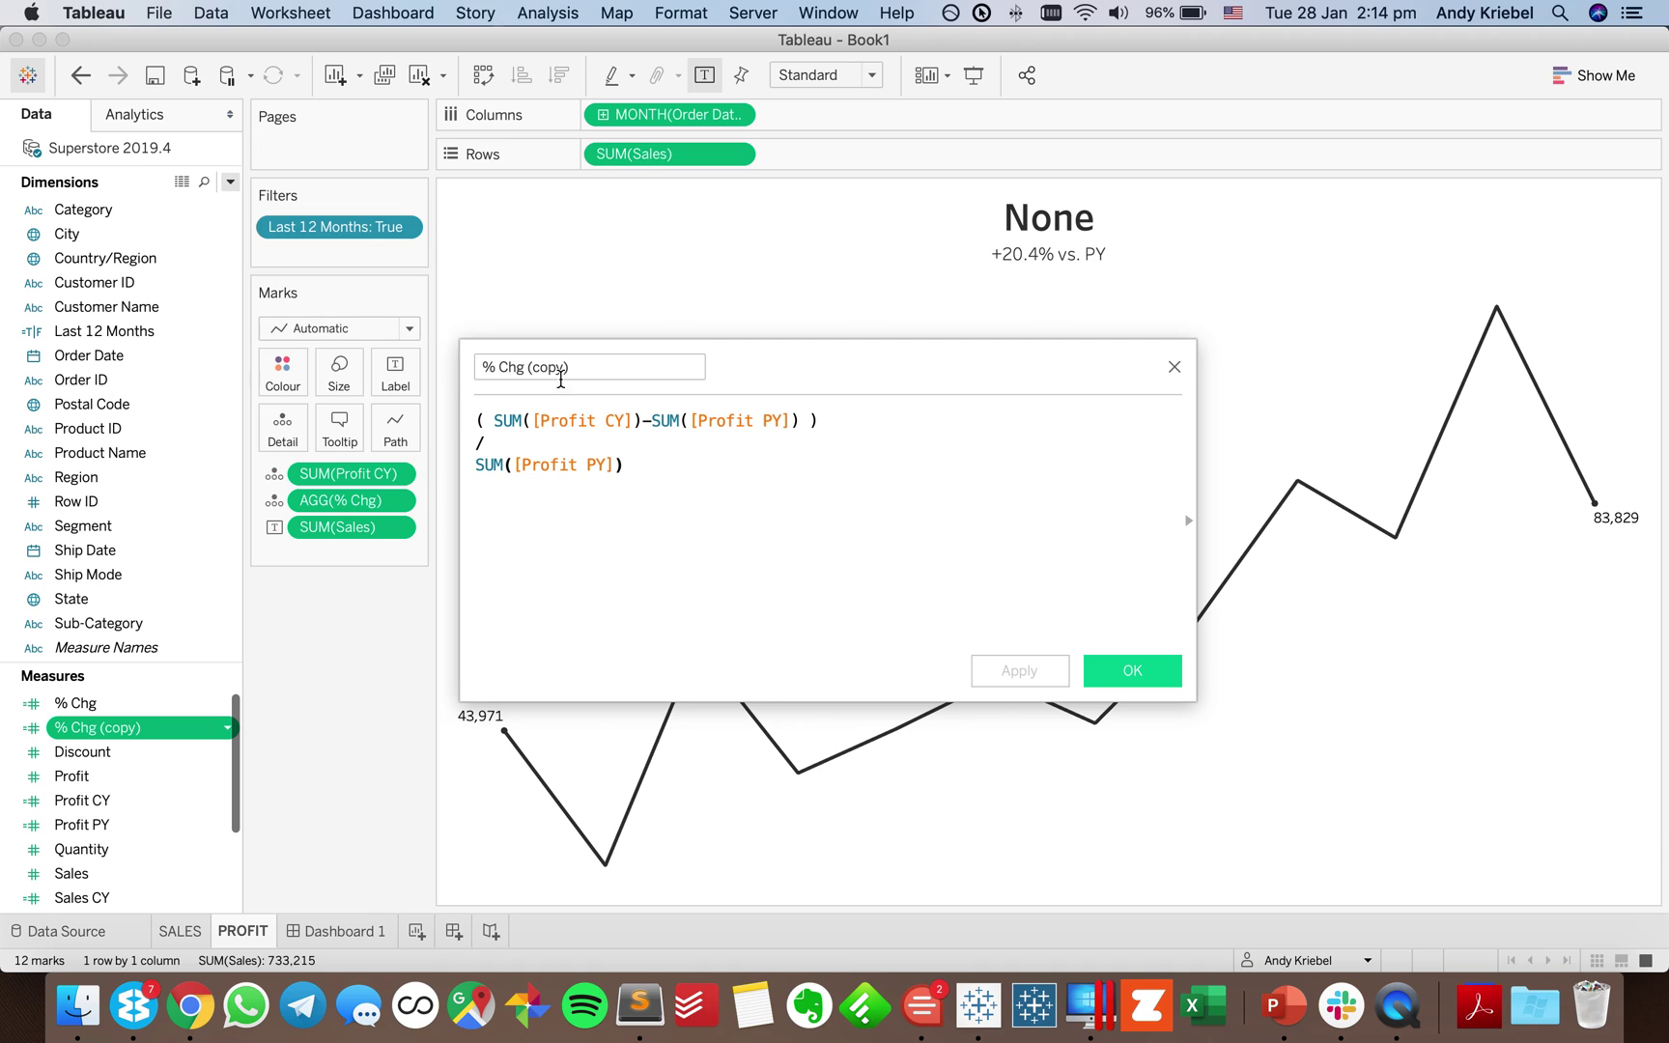
pyautogui.moveTo(527, 369); pyautogui.dragTo(626, 367)
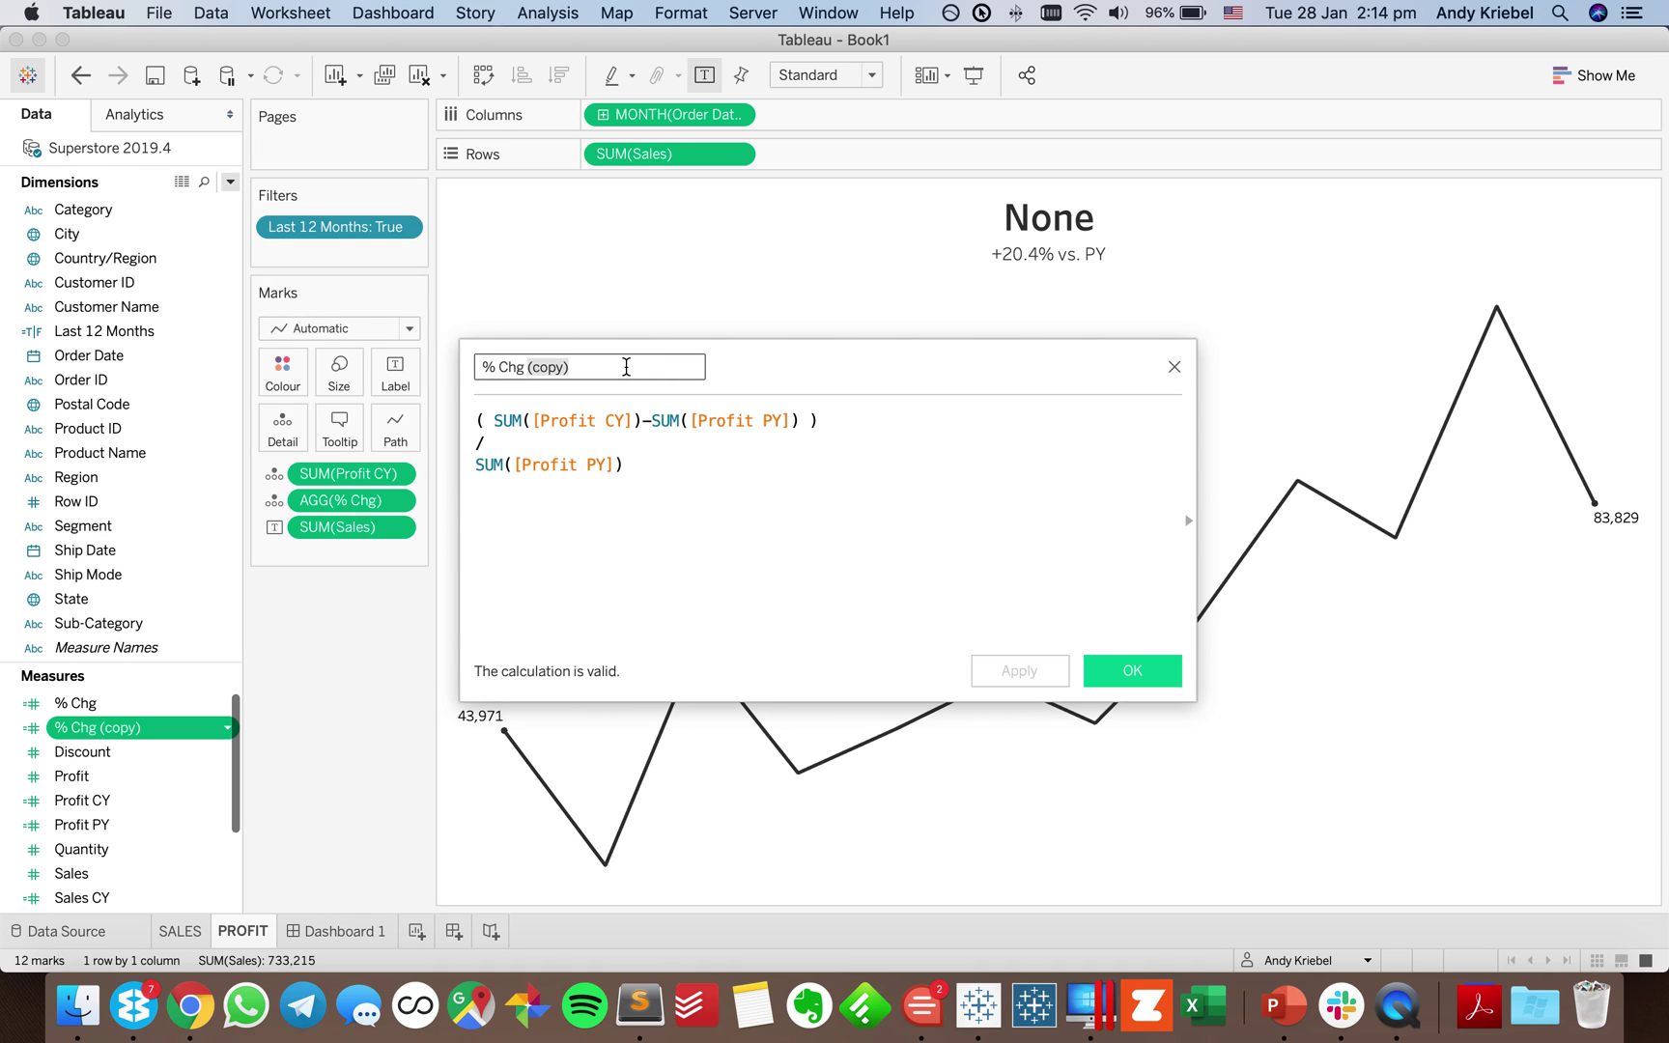
pyautogui.write('(')
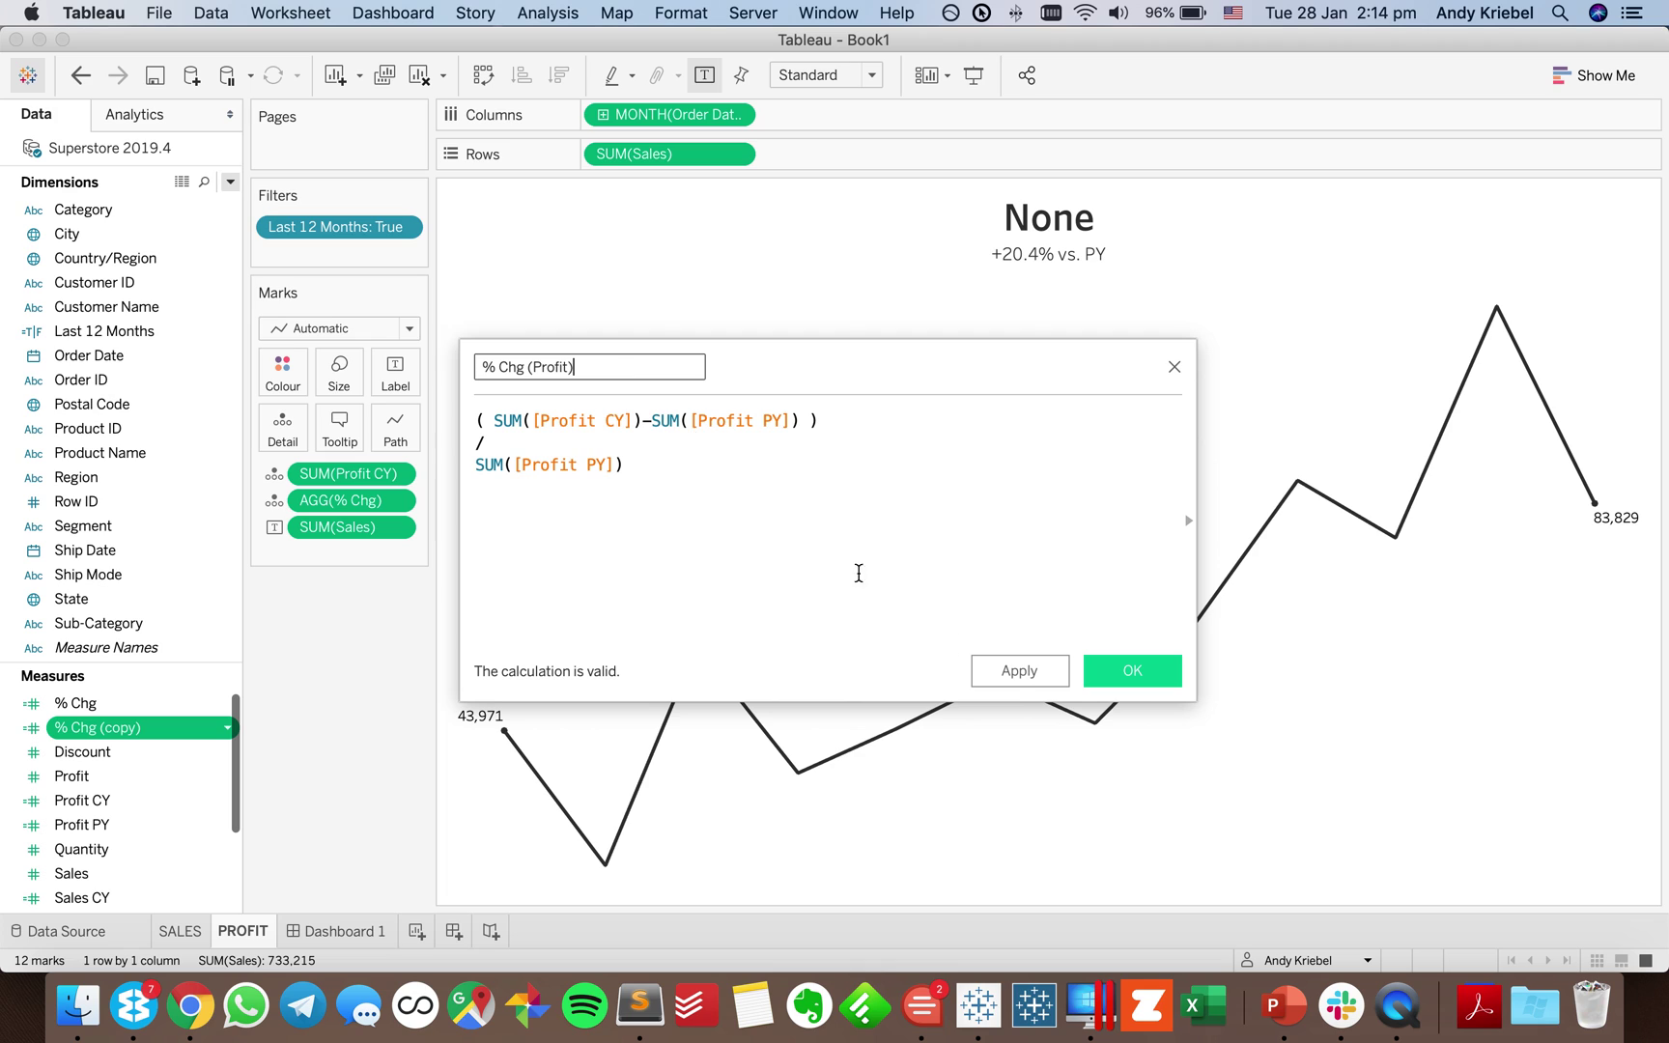
pyautogui.click(1120, 670)
# On the PROFIT sheet, replace the % Chg detail field with % Chg (Profit) and SUM(Sales) on Rows with Profit.
pyautogui.click(127, 736)
pyautogui.moveTo(126, 737); pyautogui.dragTo(355, 500)
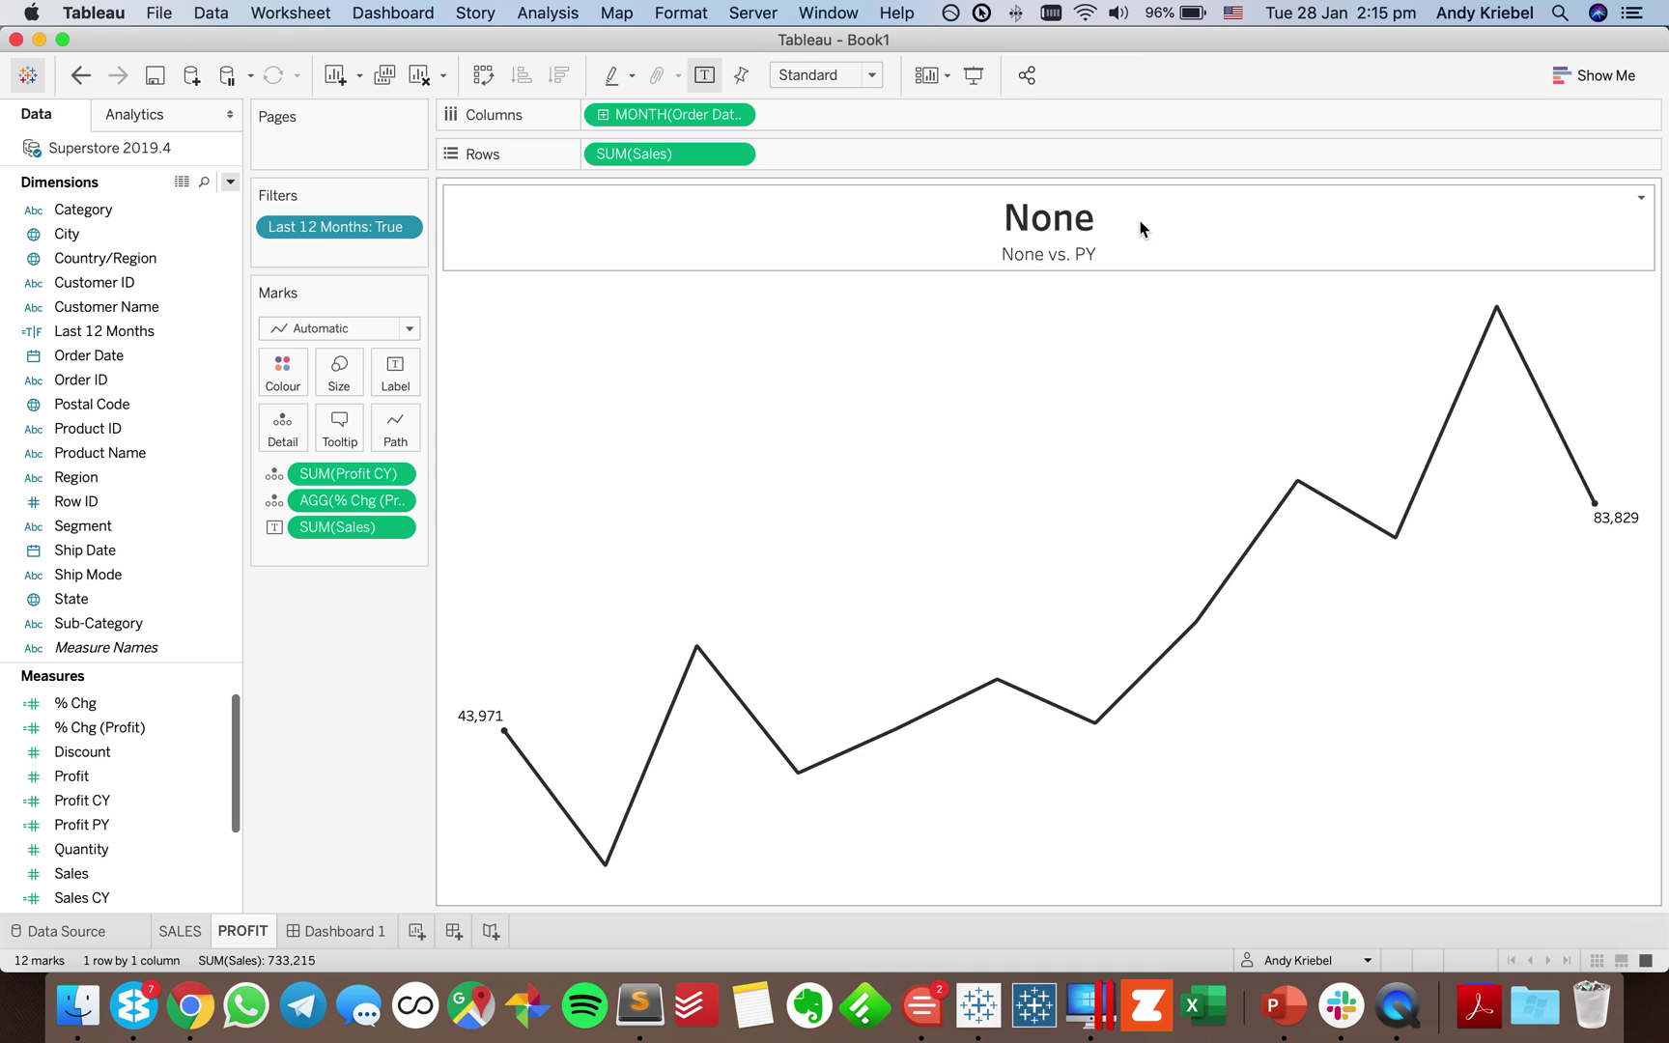
pyautogui.moveTo(103, 772); pyautogui.dragTo(643, 157)
# Exclude zero from the Profit axis range and close the axis settings.
pyautogui.doubleClick(488, 480)
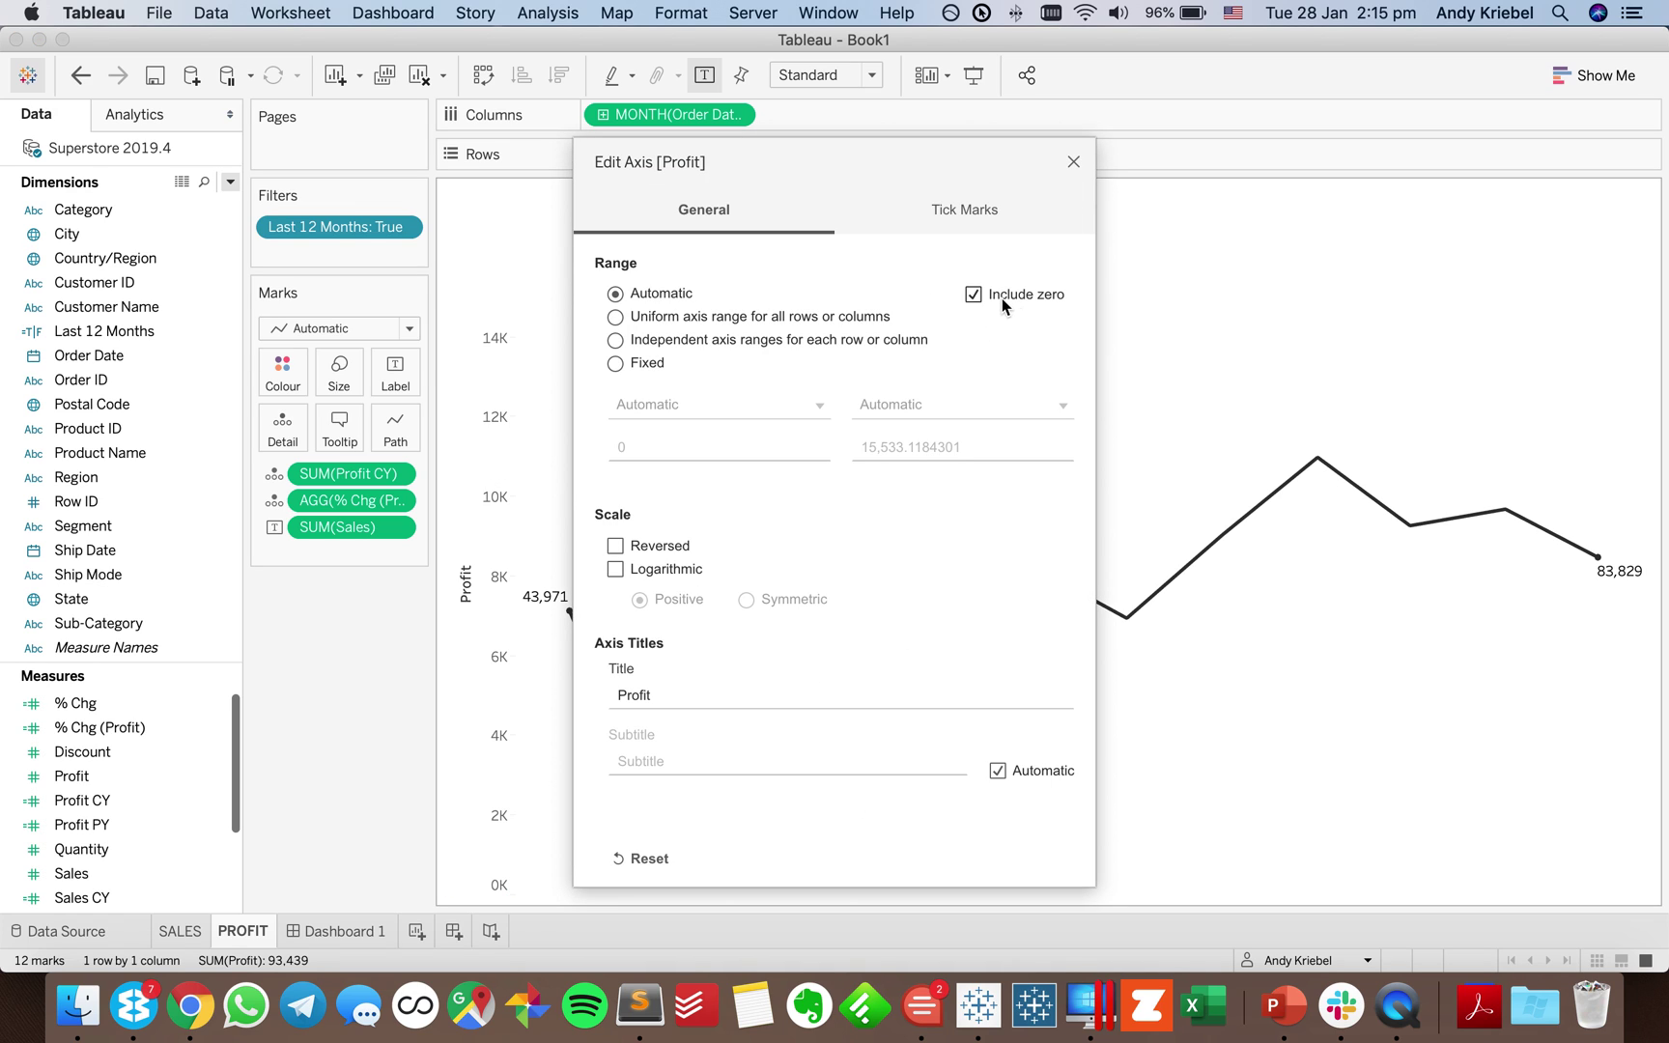
pyautogui.click(1007, 303)
pyautogui.click(1073, 162)
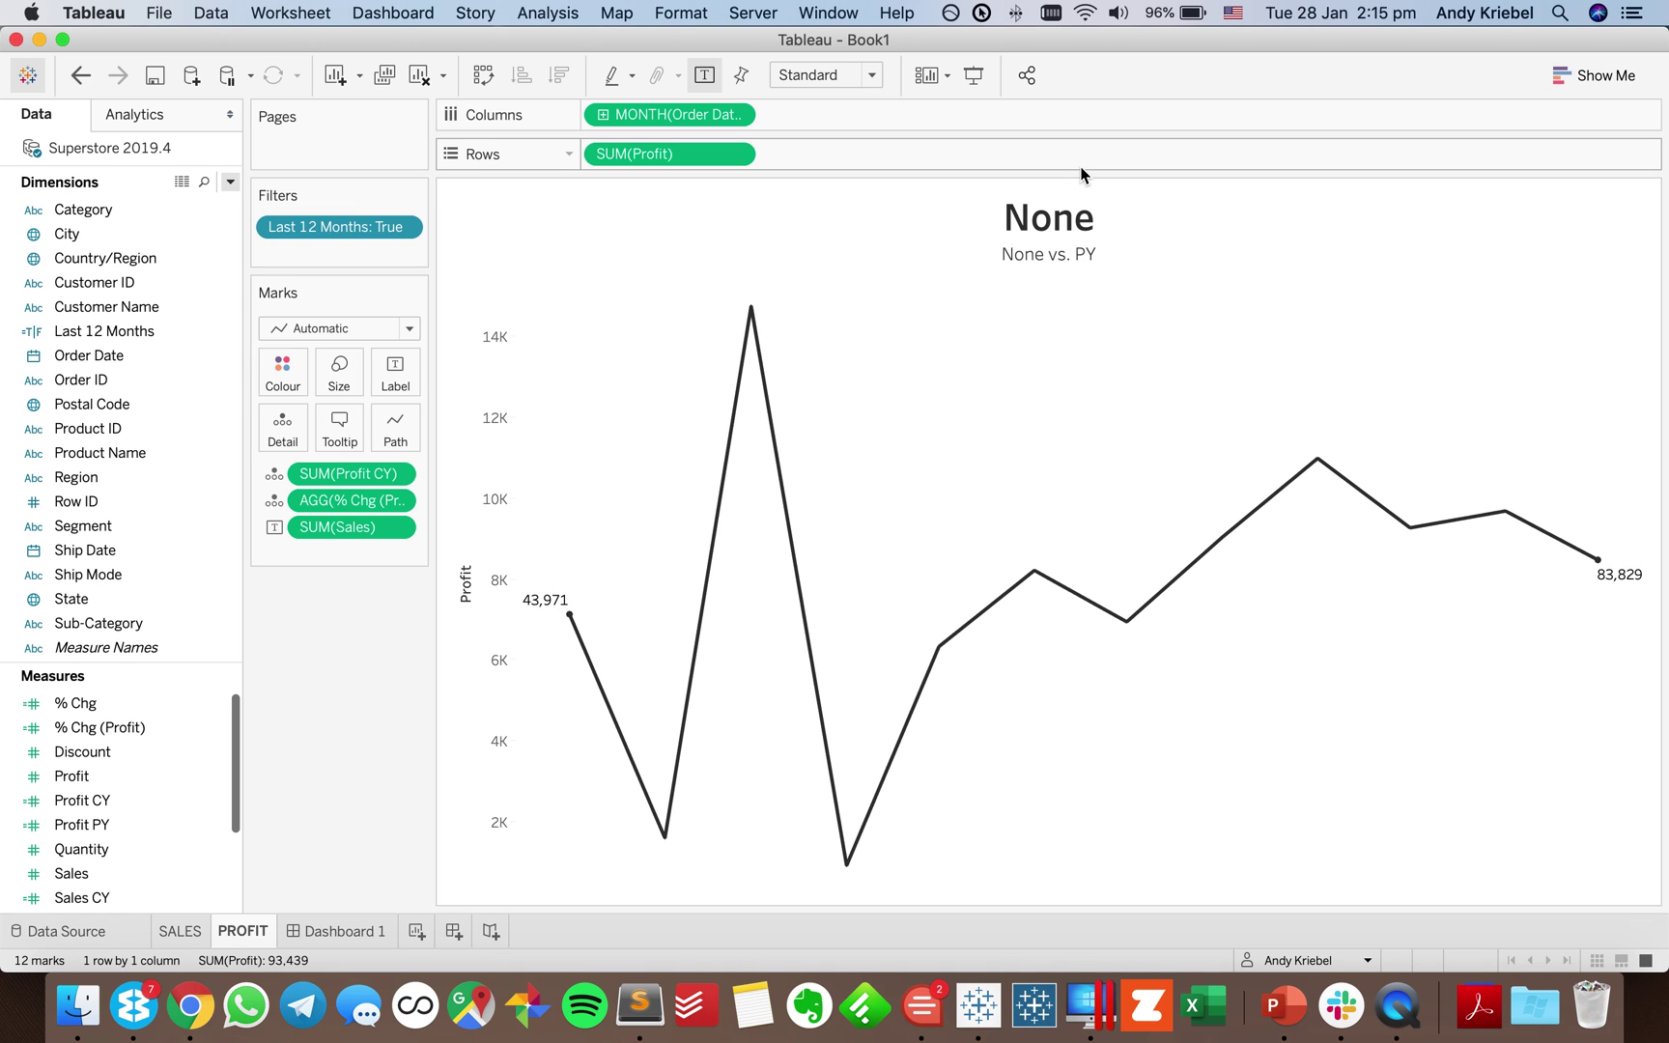
# Hide the Profit axis header on the PROFIT sheet and replace Sales with Profit as the line's label field.
pyautogui.click(738, 155)
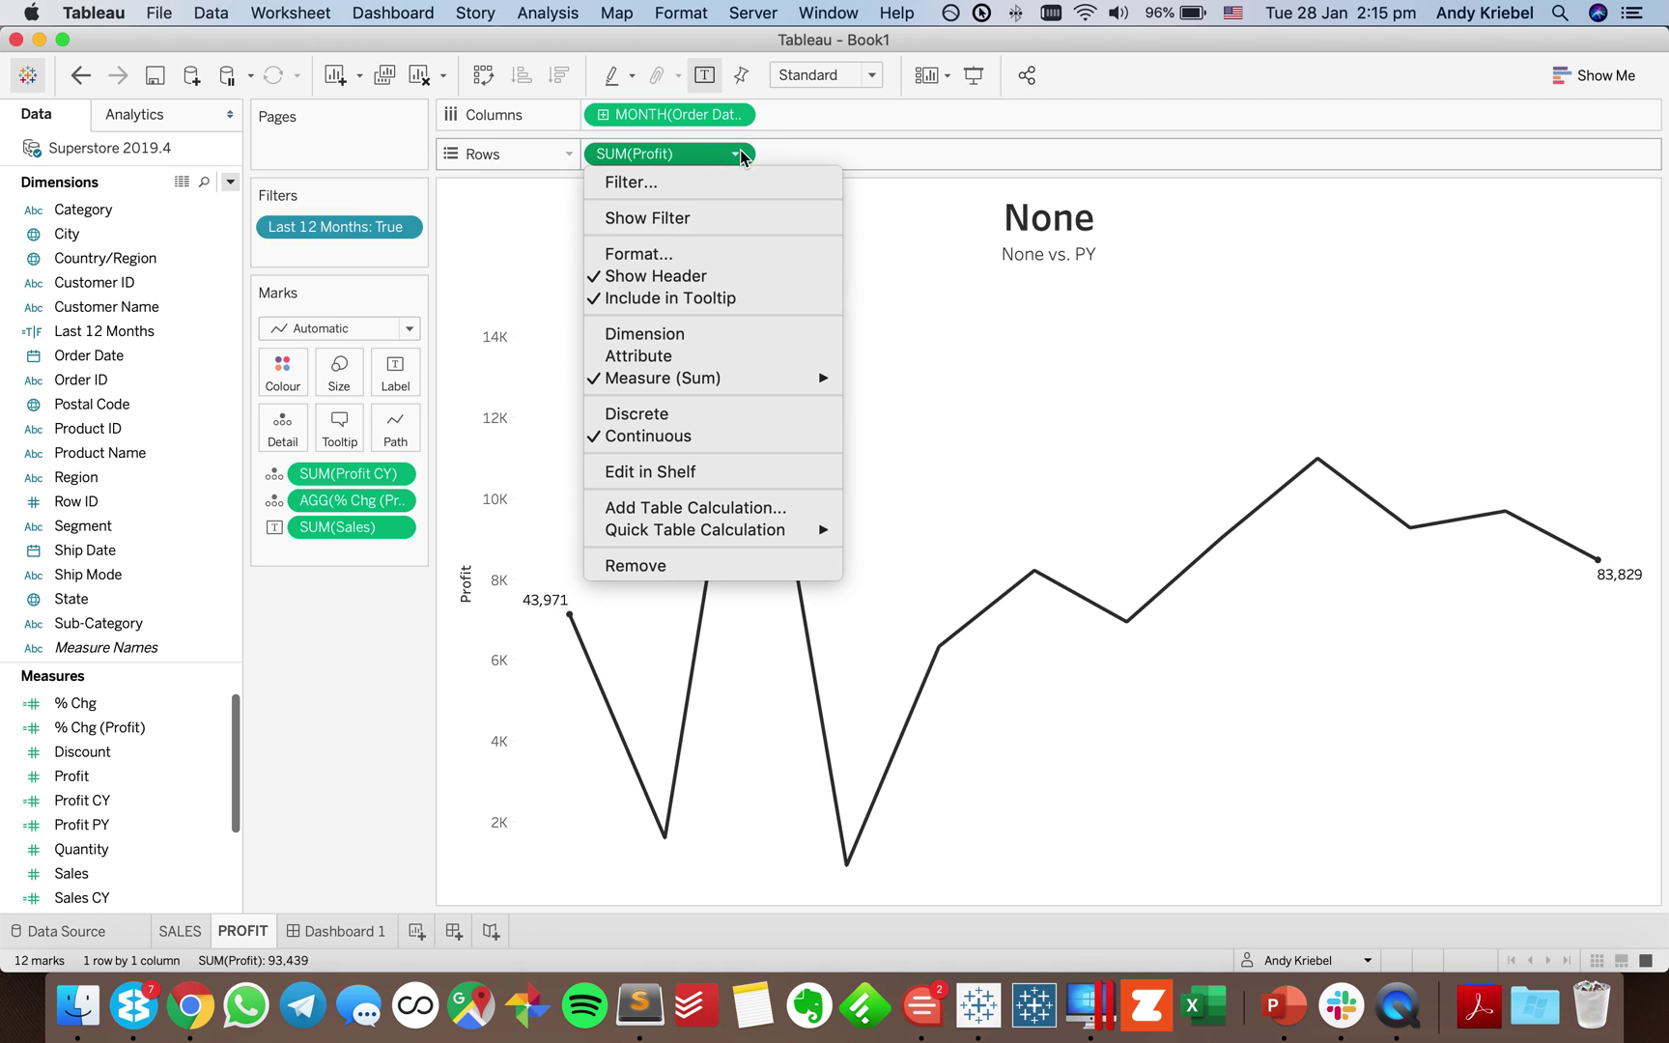
pyautogui.click(690, 280)
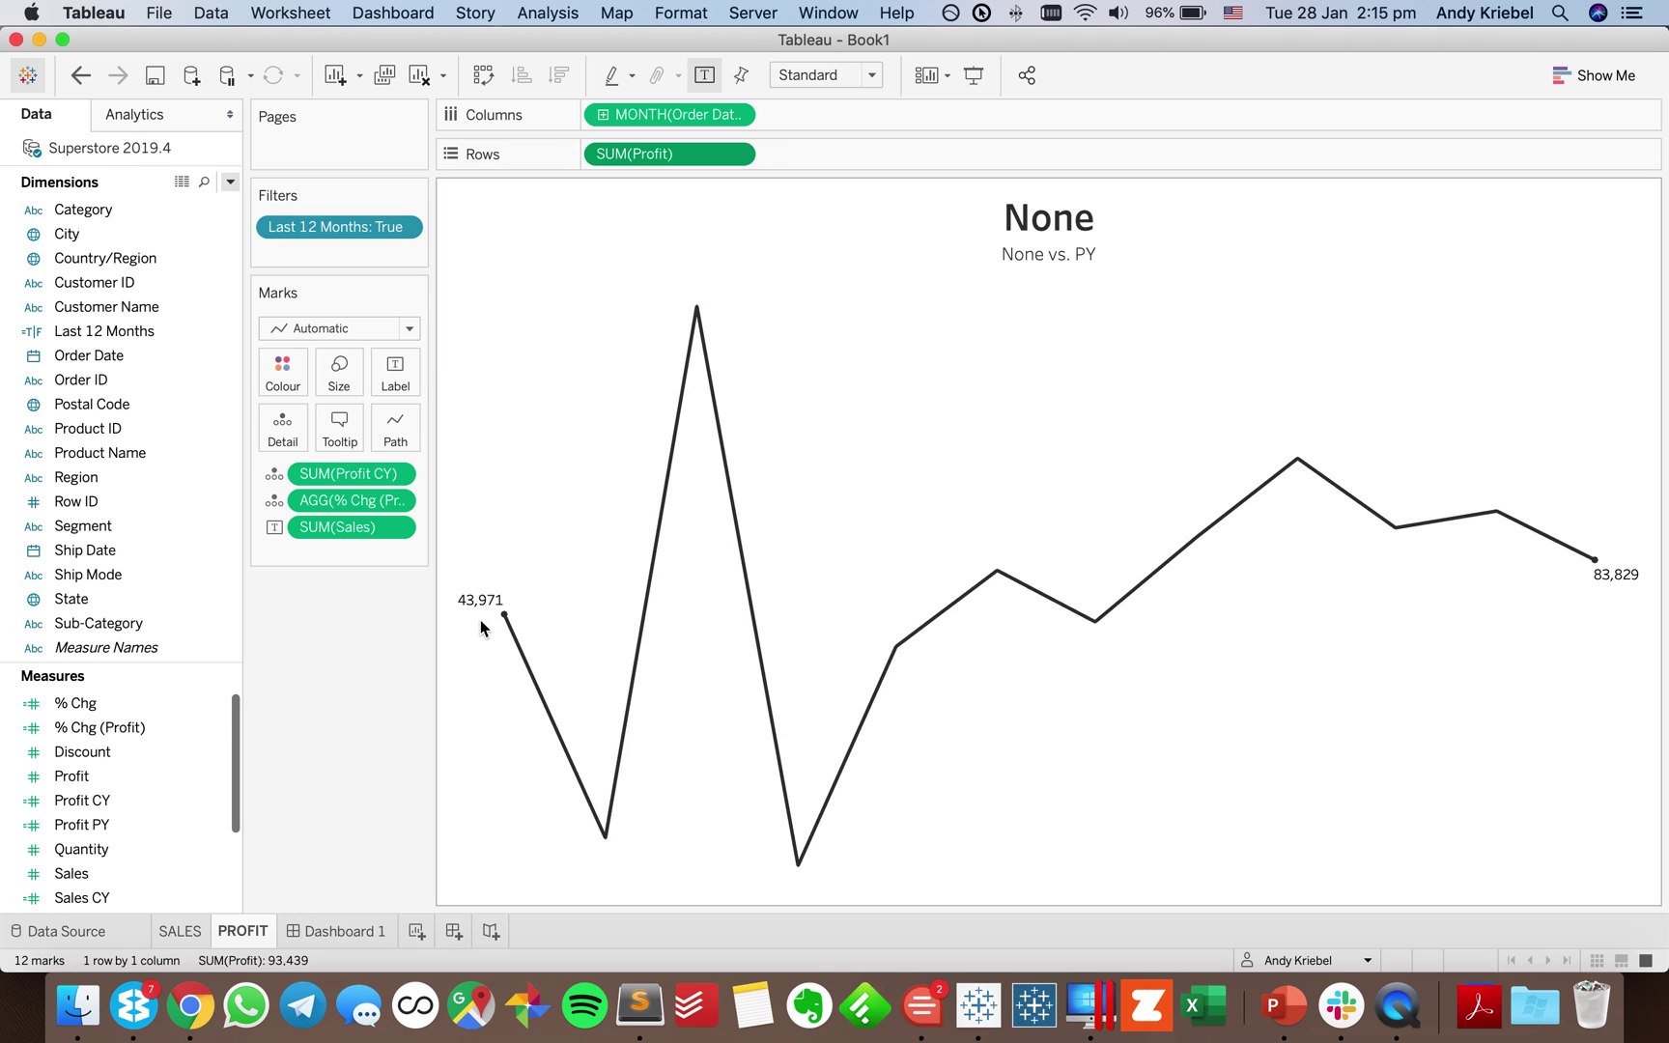
pyautogui.moveTo(96, 623); pyautogui.dragTo(970, 286)
pyautogui.click(933, 230)
pyautogui.click(101, 782)
pyautogui.moveTo(96, 788); pyautogui.dragTo(338, 529)
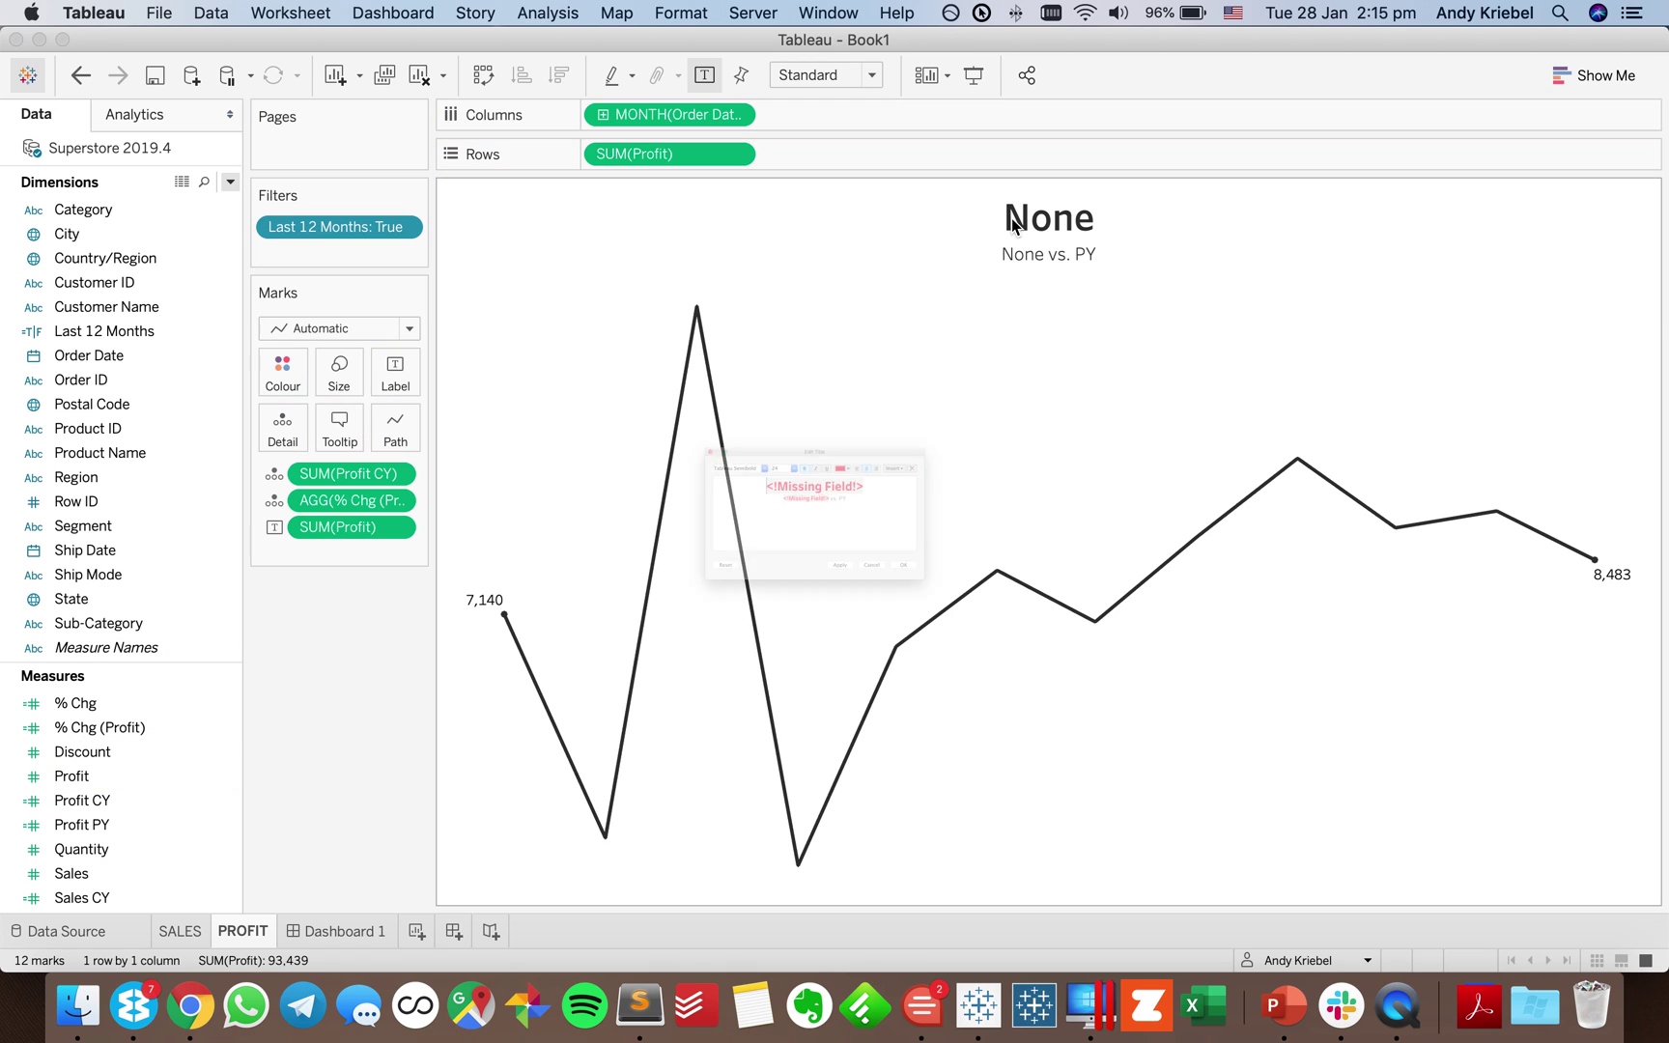
# Replace the missing field in the first line of the PROFIT sheet's title with SUM(Profit CY).
pyautogui.doubleClick(1014, 224)
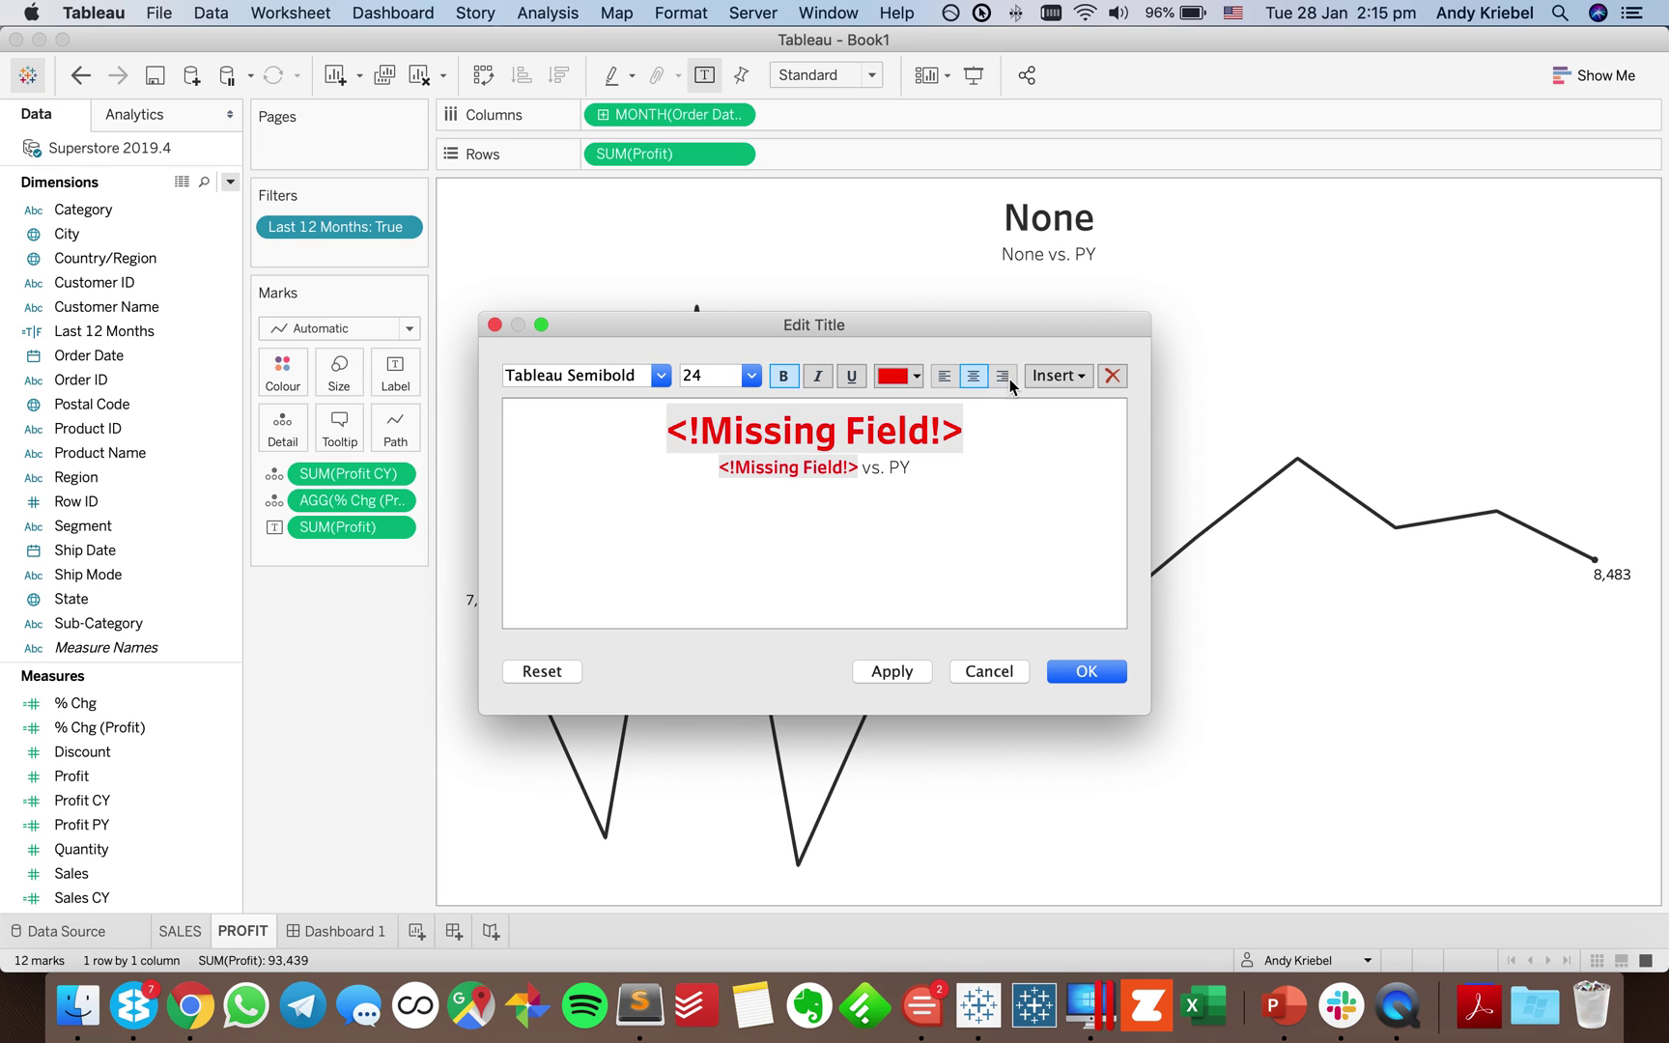
pyautogui.click(1058, 375)
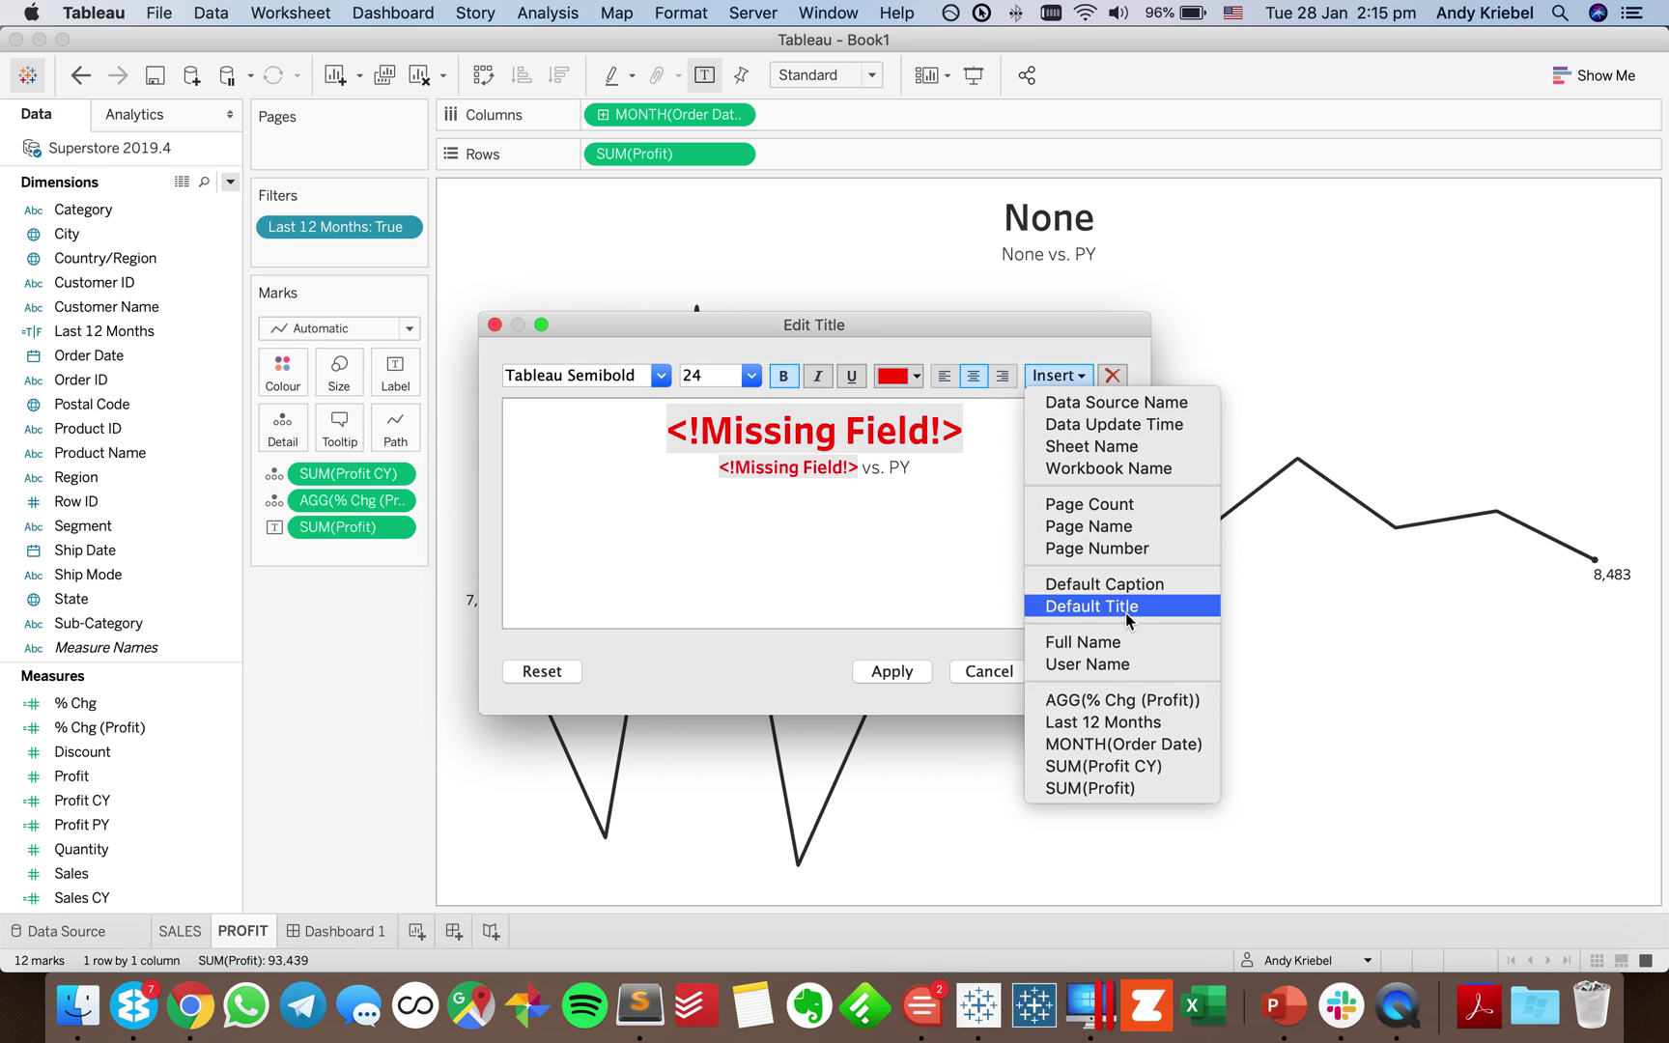
pyautogui.click(1109, 766)
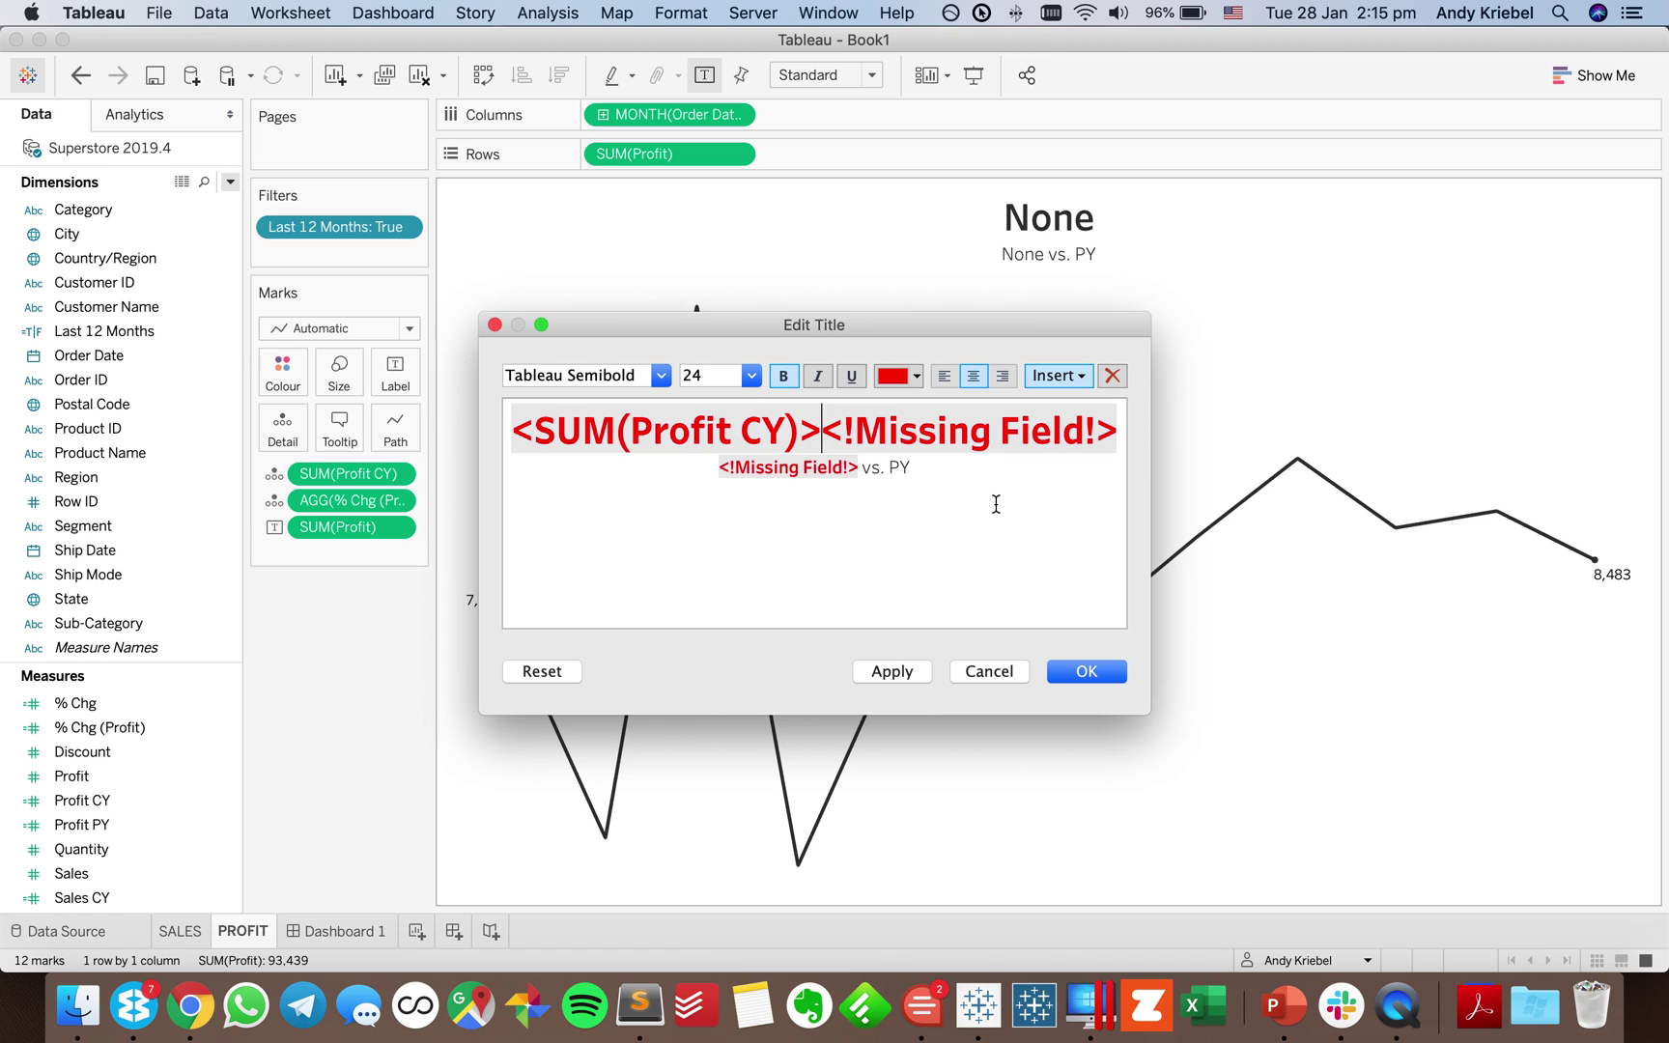
pyautogui.hotkey('shift', 'End')
pyautogui.press('Delete')
# Replace the missing field before "vs. PY" in the title with AGG(% Chg (Profit)).
pyautogui.click(858, 467)
pyautogui.click(1040, 384)
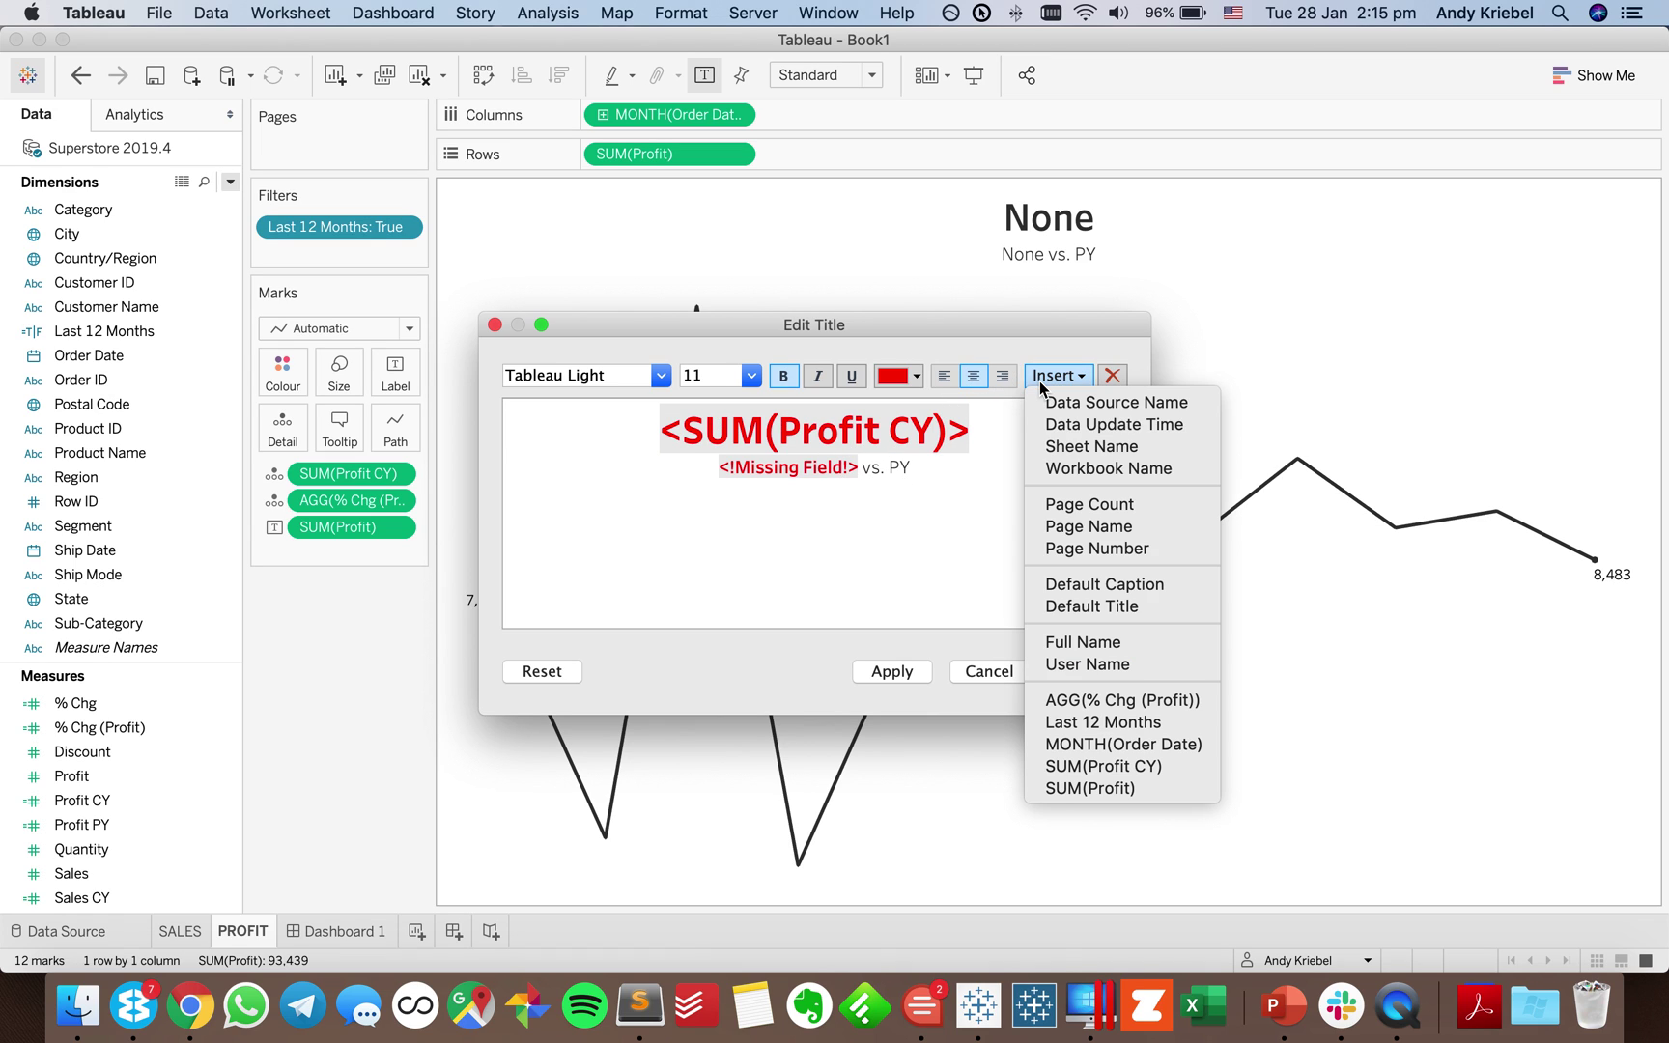
pyautogui.click(1073, 706)
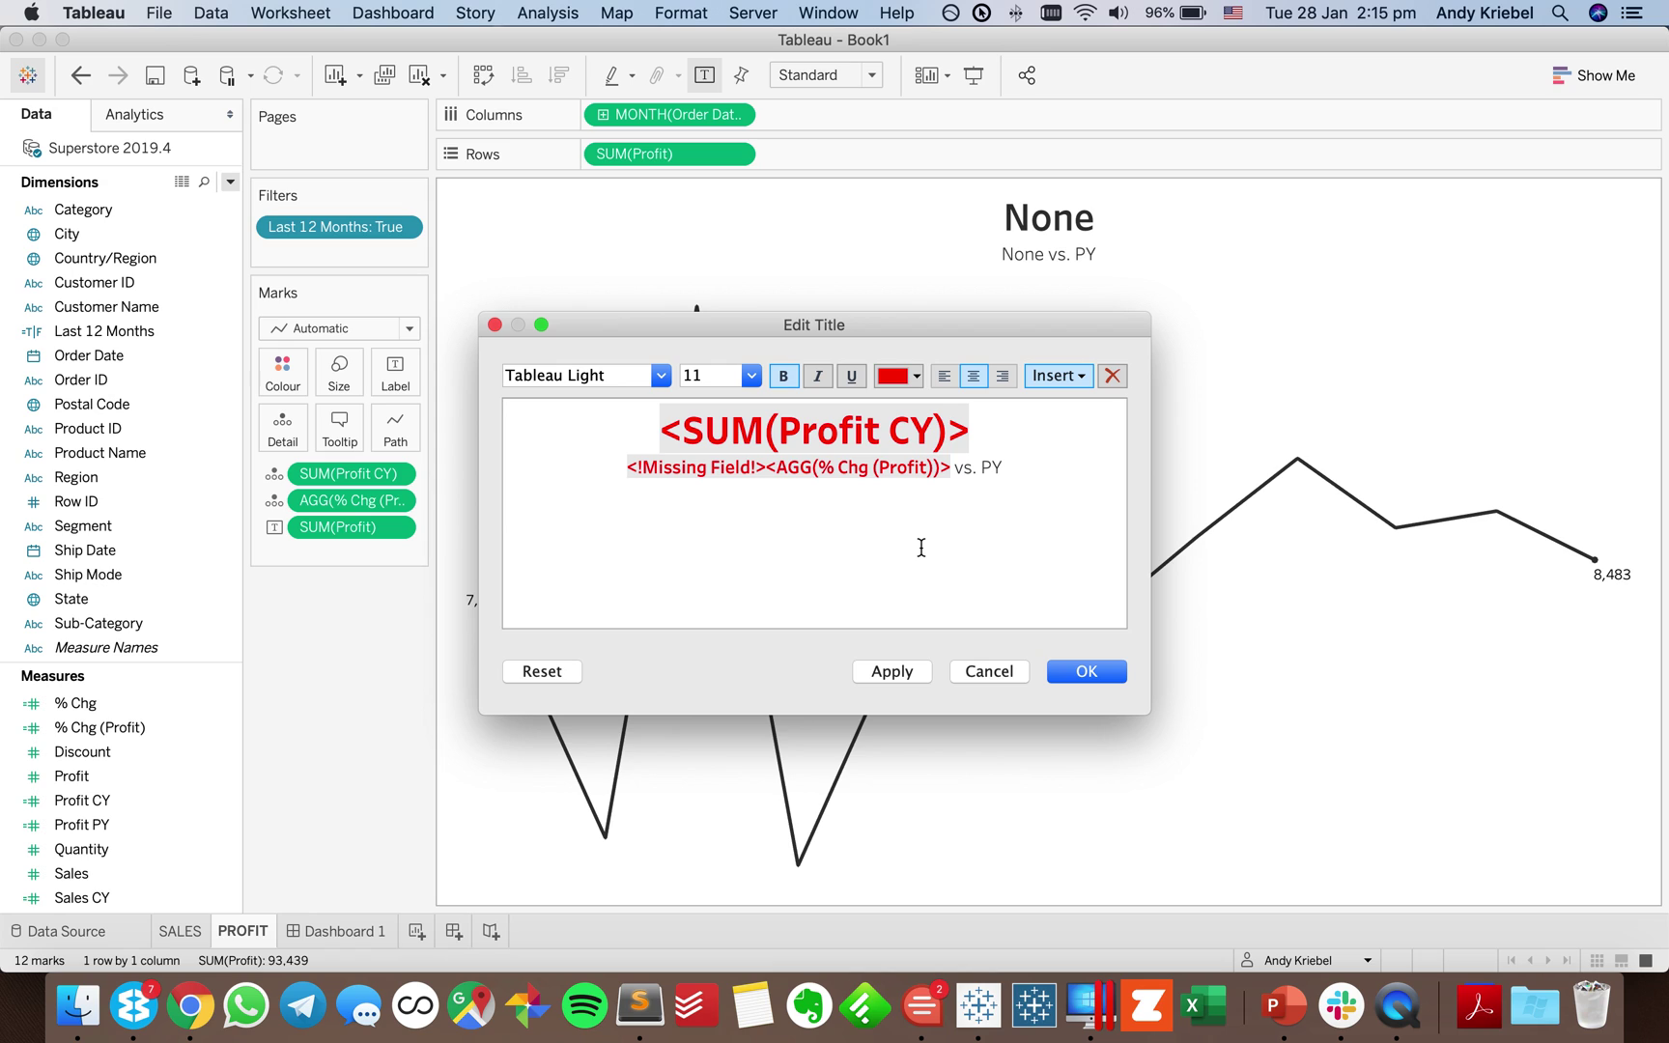
pyautogui.doubleClick(763, 467)
pyautogui.press('BackSpace')
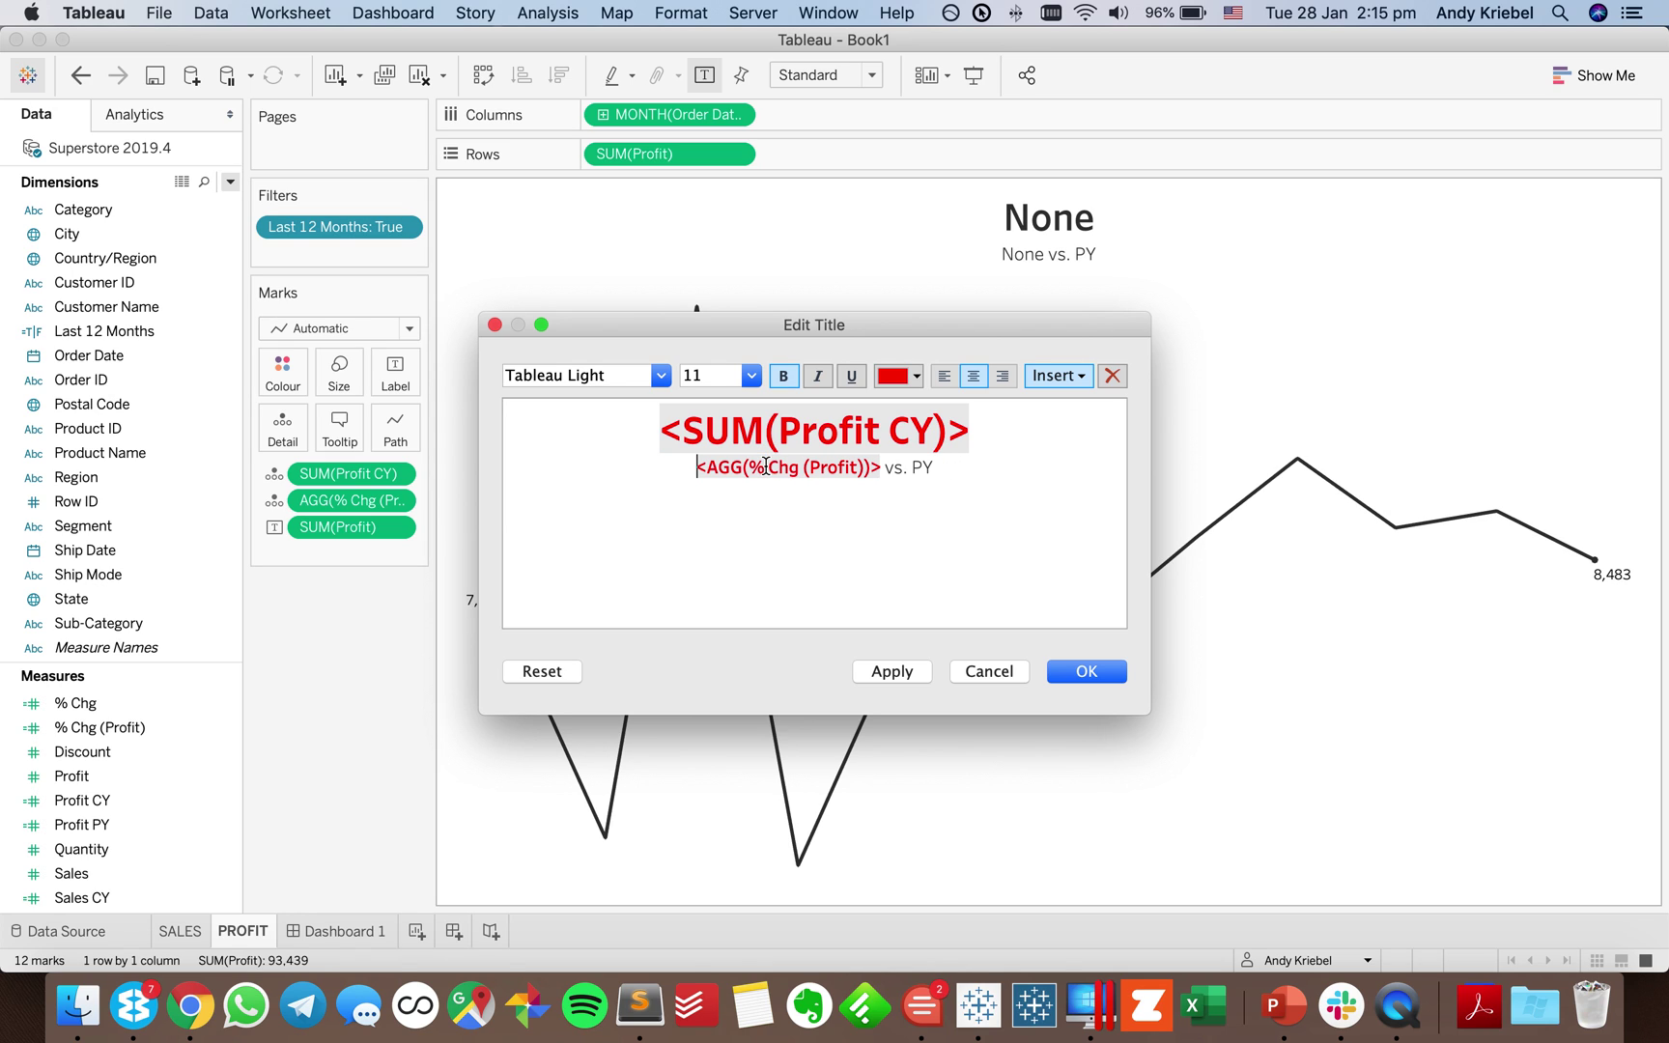
# Recolour all the text of the PROFIT title from red to dark grey and apply the title.
pyautogui.moveTo(661, 427); pyautogui.dragTo(1208, 512)
pyautogui.click(896, 375)
pyautogui.click(888, 425)
pyautogui.click(1077, 681)
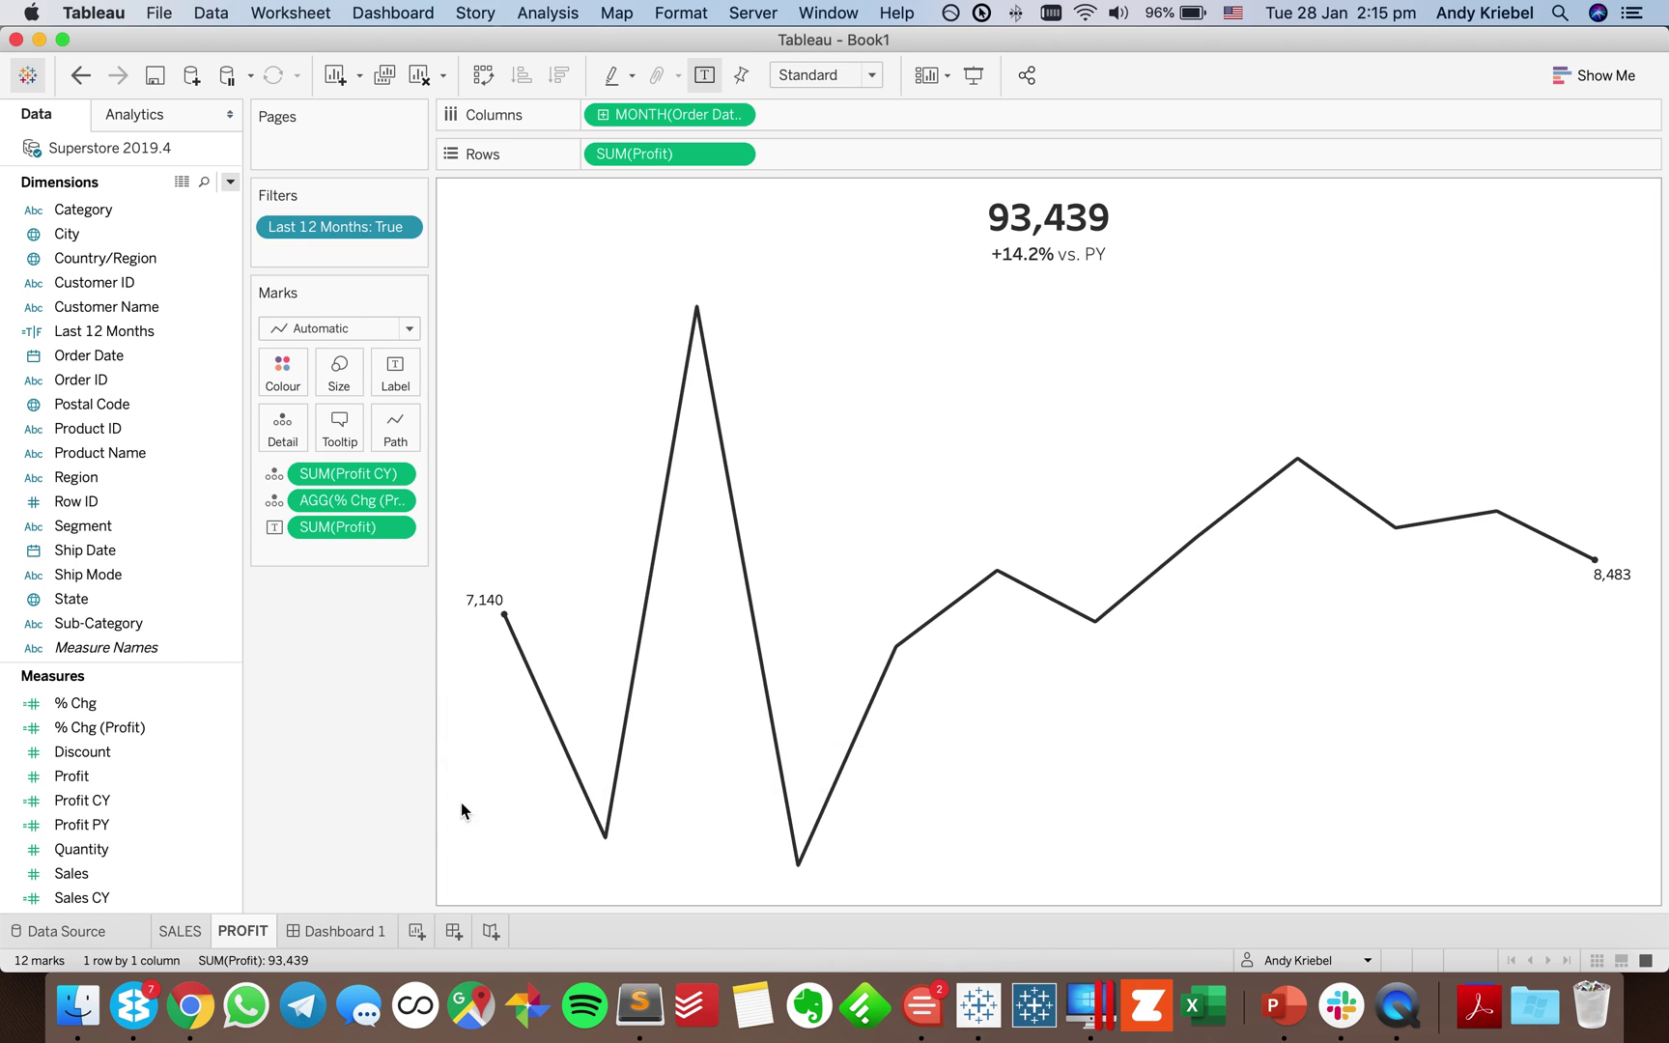
# Set the width of Dashboard 1 to 400 px and place the PROFIT sheet to the right of the SALES sheet.
pyautogui.click(334, 931)
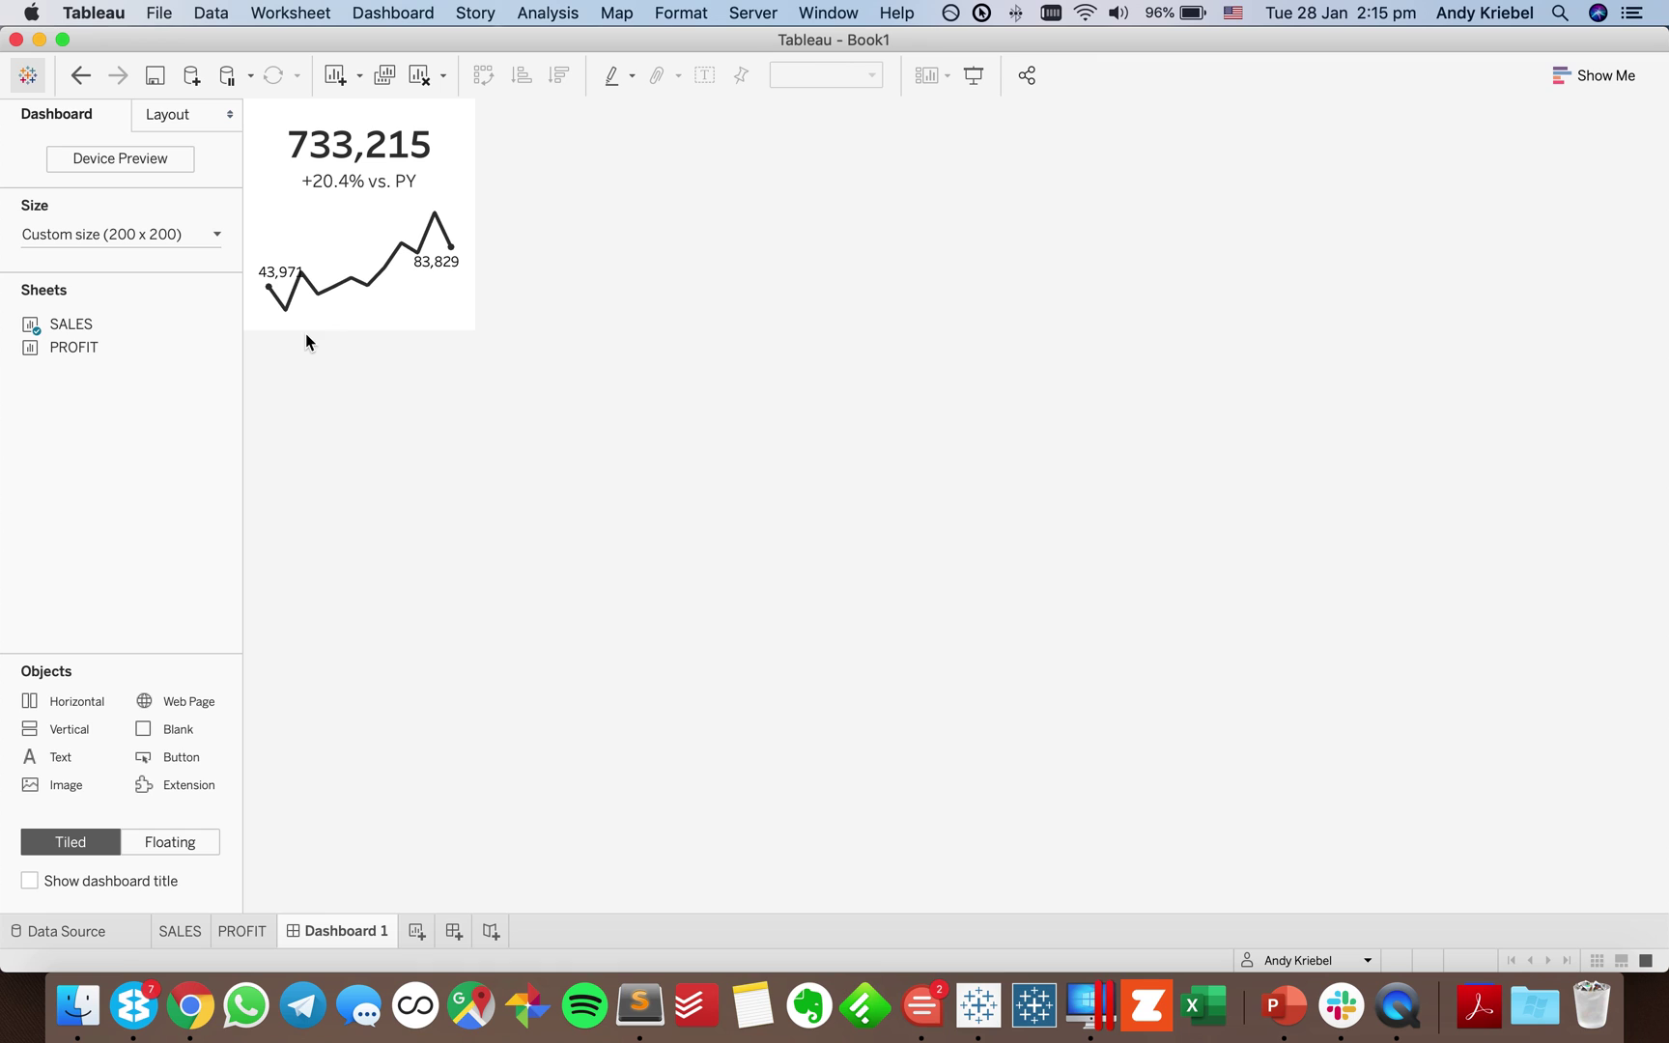
pyautogui.click(157, 233)
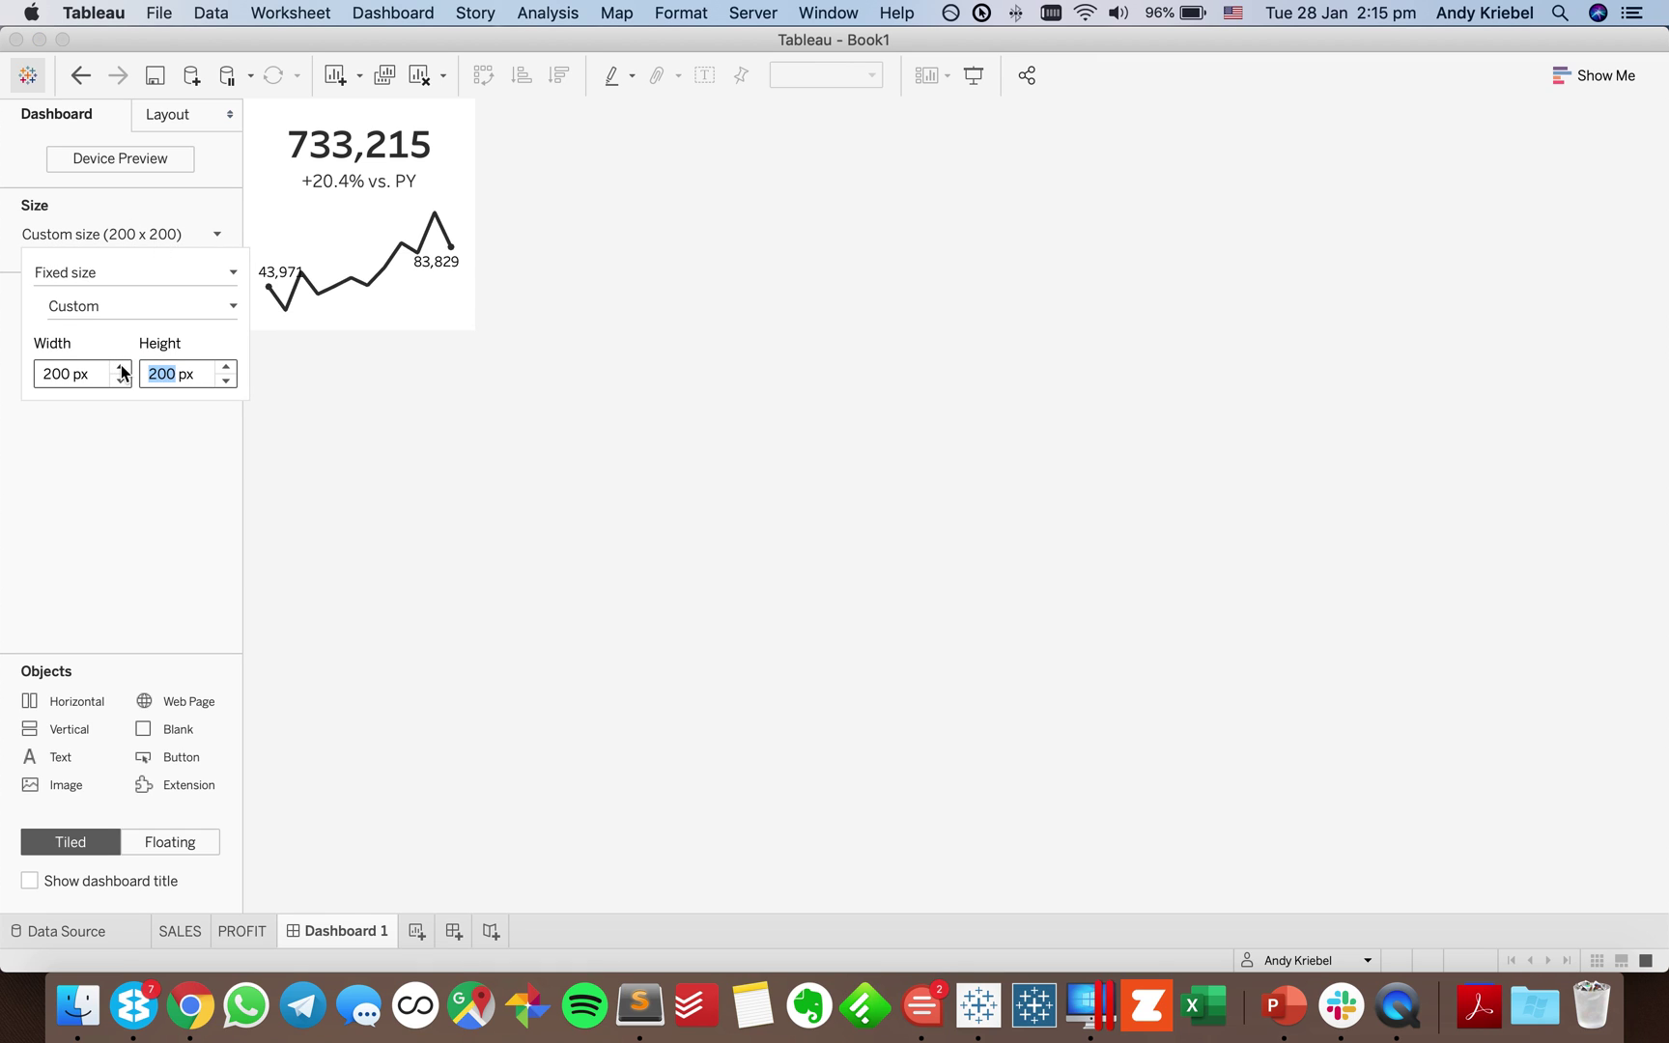
pyautogui.hotkey('shift', 'Tab')
pyautogui.write('500')
pyautogui.press('Return')
pyautogui.write('400')
pyautogui.press('Return')
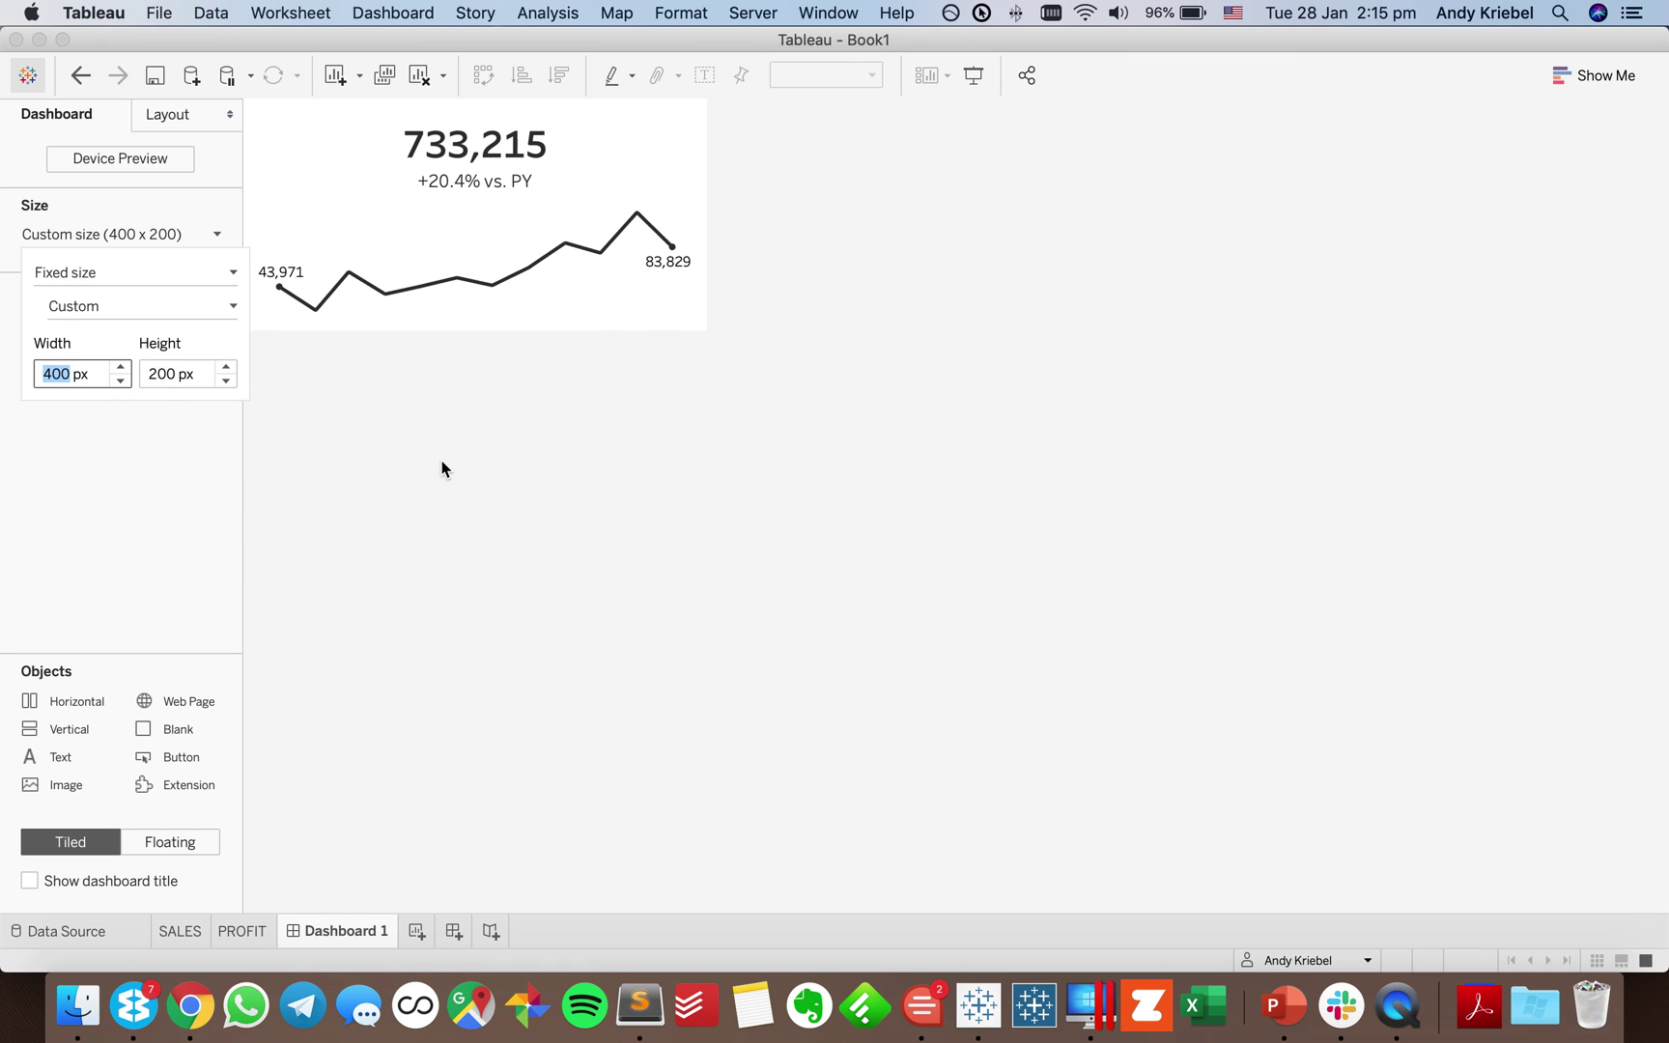
pyautogui.click(440, 466)
pyautogui.moveTo(96, 354); pyautogui.dragTo(682, 179)
pyautogui.click(874, 363)
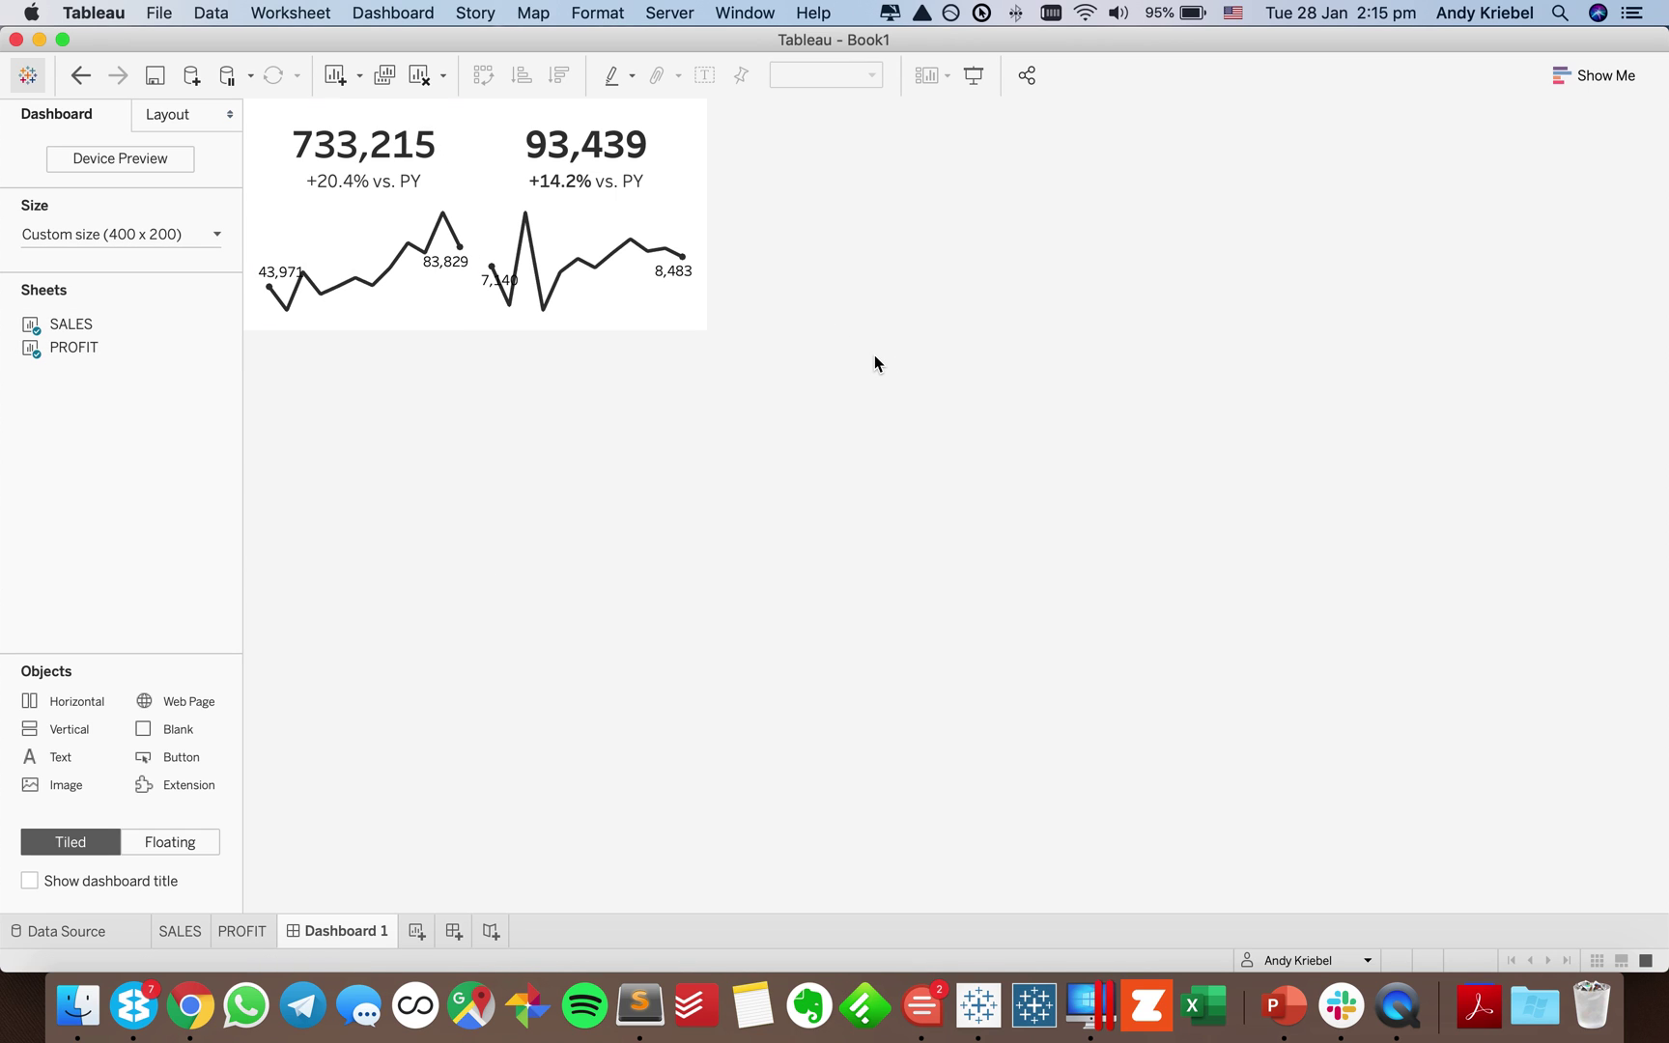
# In the SALES sheet's tooltip, remove the Month of Order Date label and the whole Sales CY line.
pyautogui.click(192, 932)
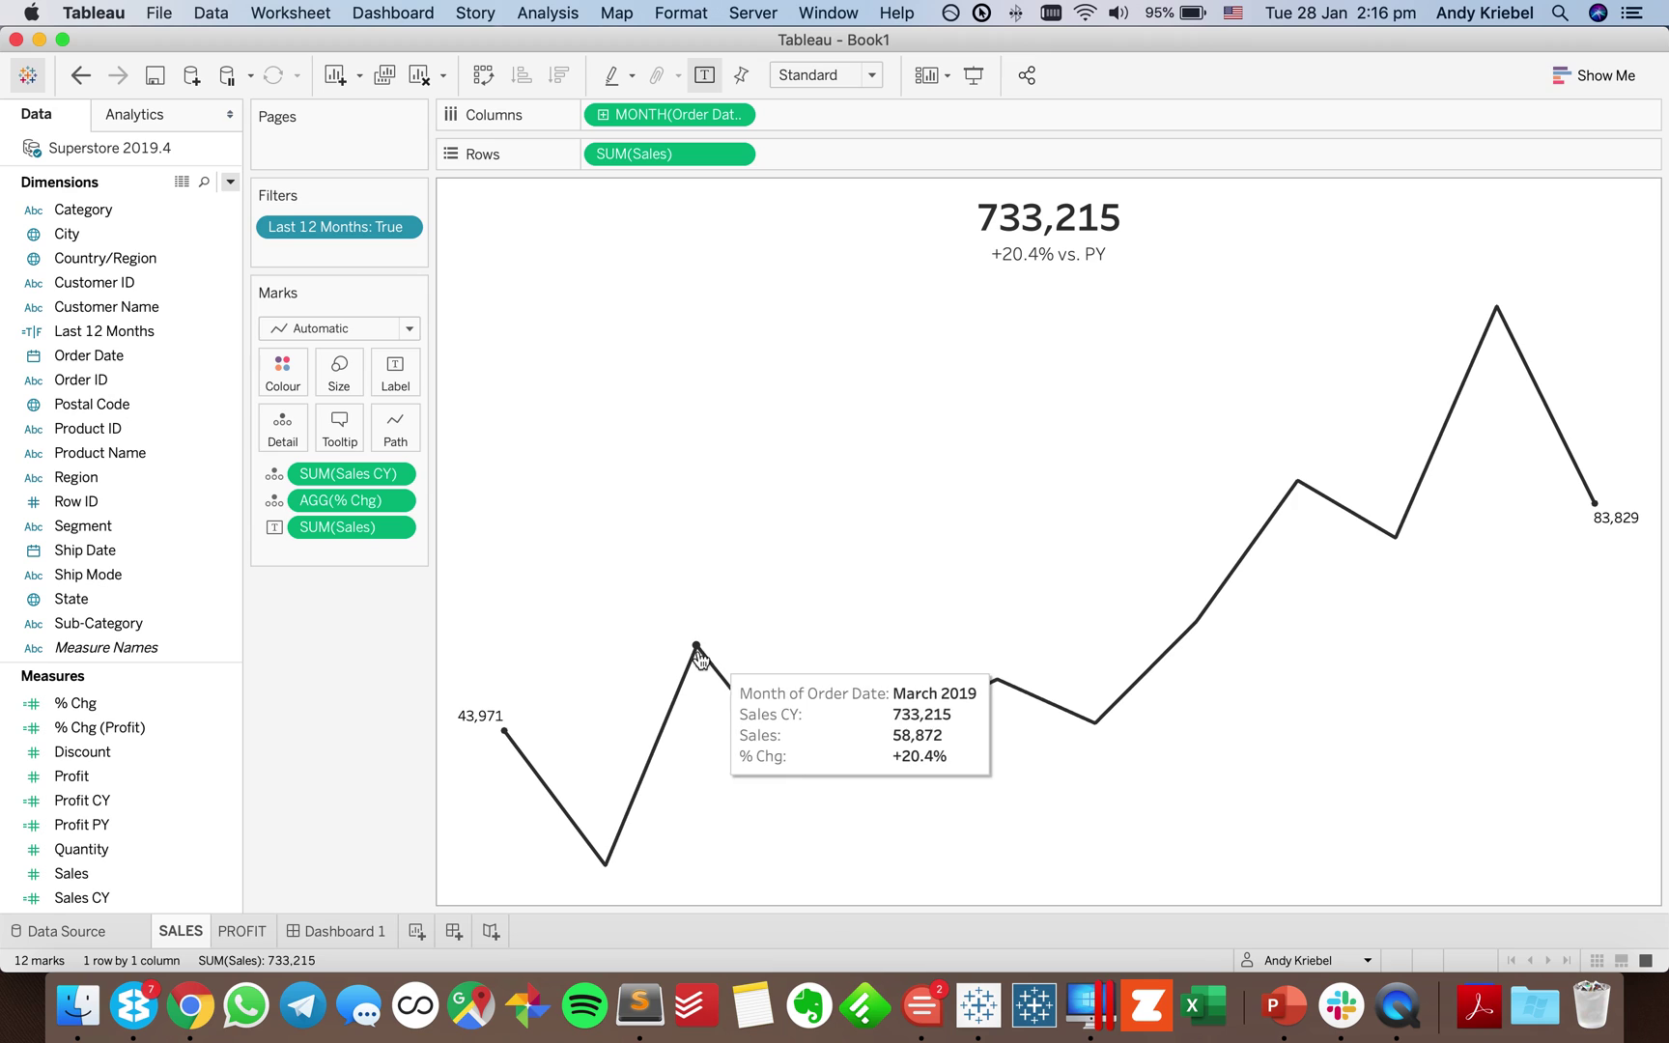
pyautogui.click(339, 426)
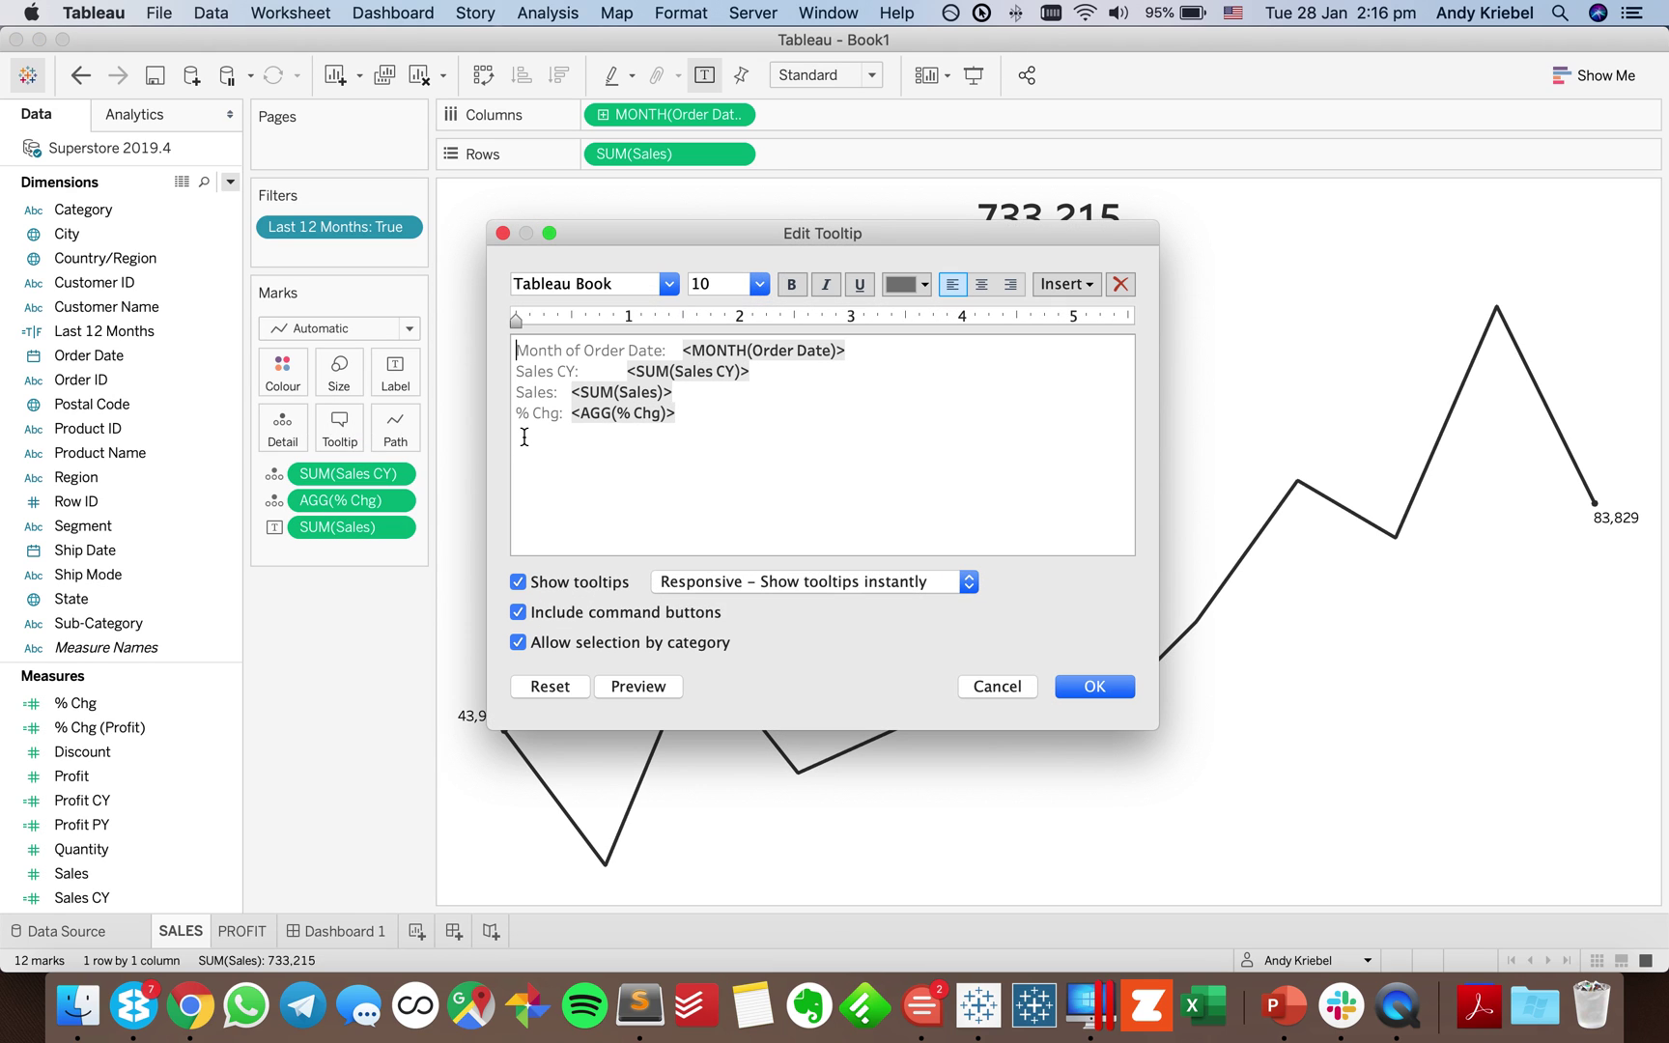
pyautogui.keyDown('shift'); pyautogui.click(685, 350); pyautogui.keyUp('shift')
pyautogui.press('BackSpace')
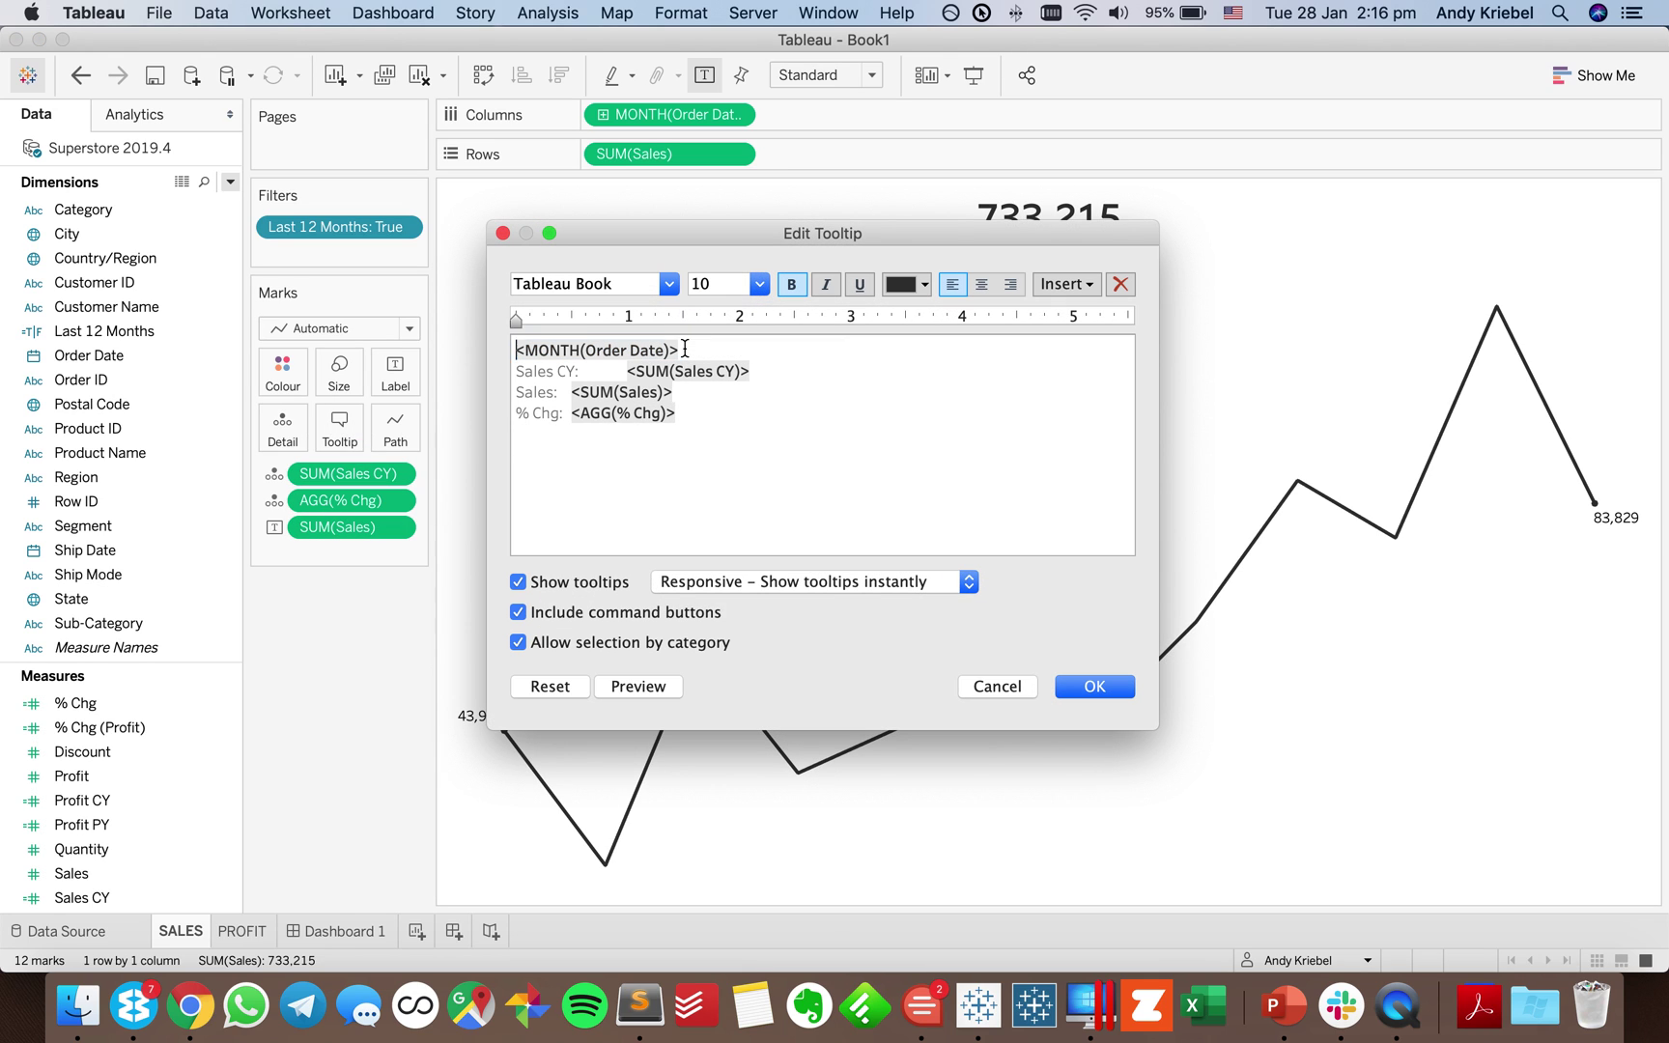
pyautogui.click(629, 372)
pyautogui.press('Right')
pyautogui.press('super+shift+Left')
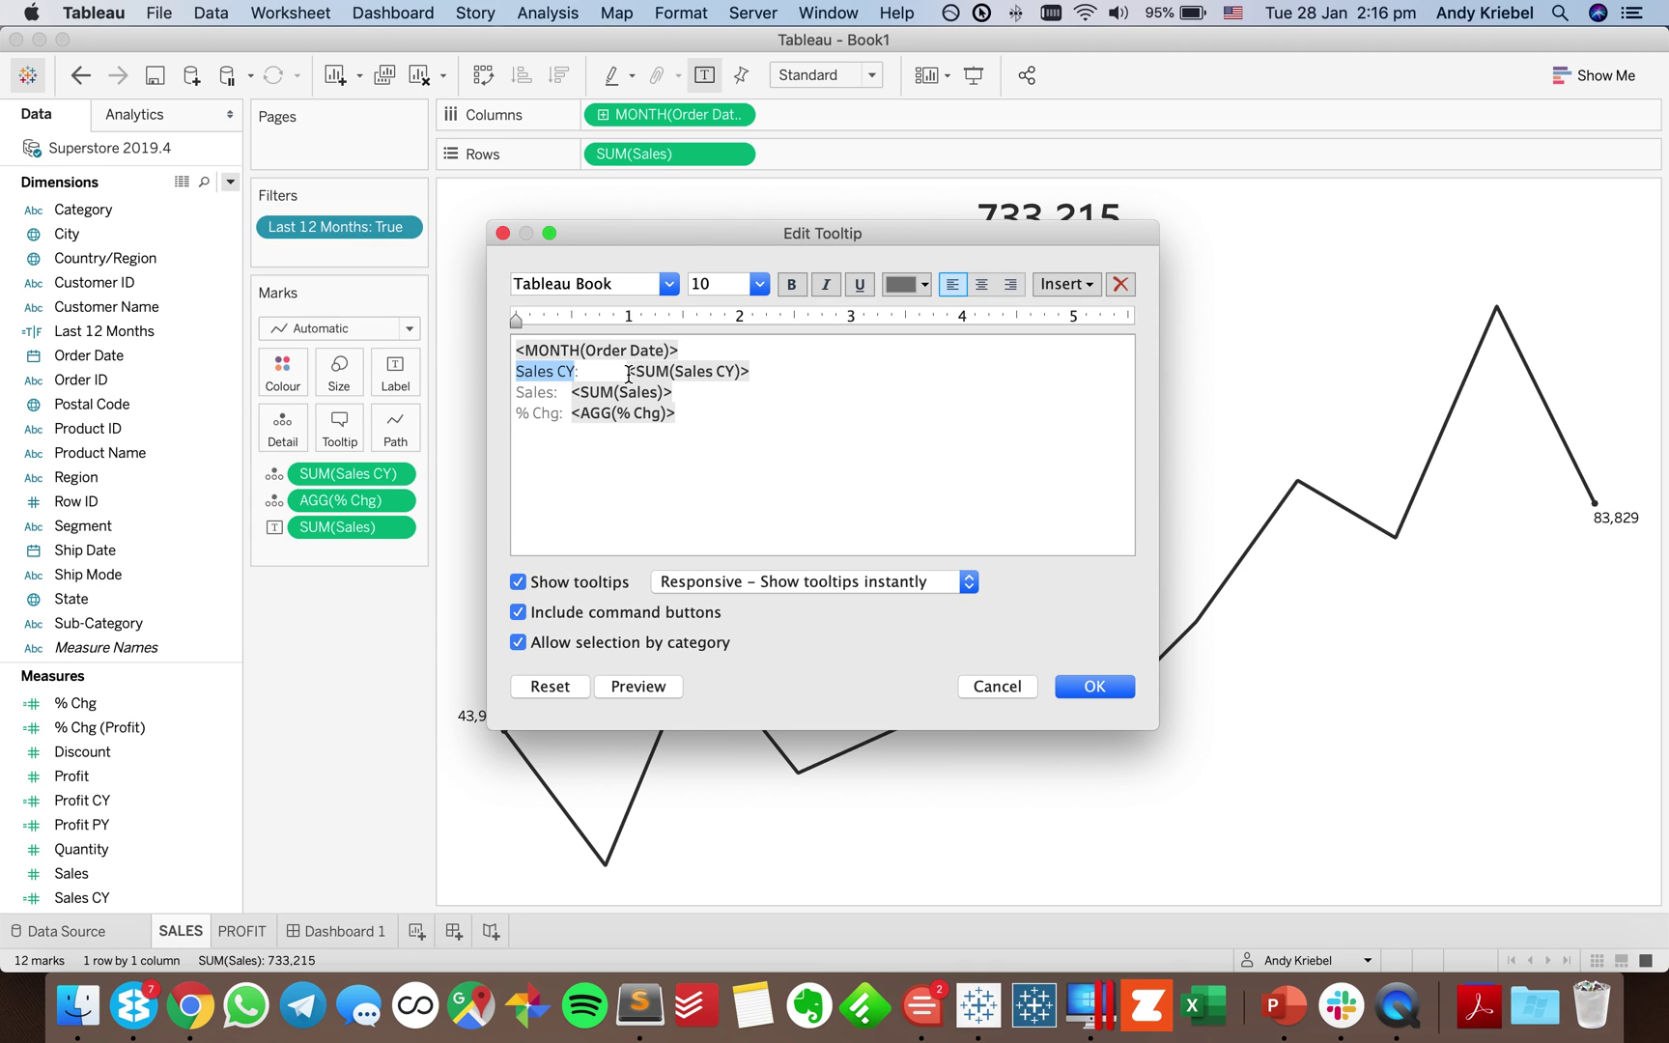
pyautogui.write('Current')
pyautogui.hotkey('shift', 'Down')
pyautogui.press('BackSpace')
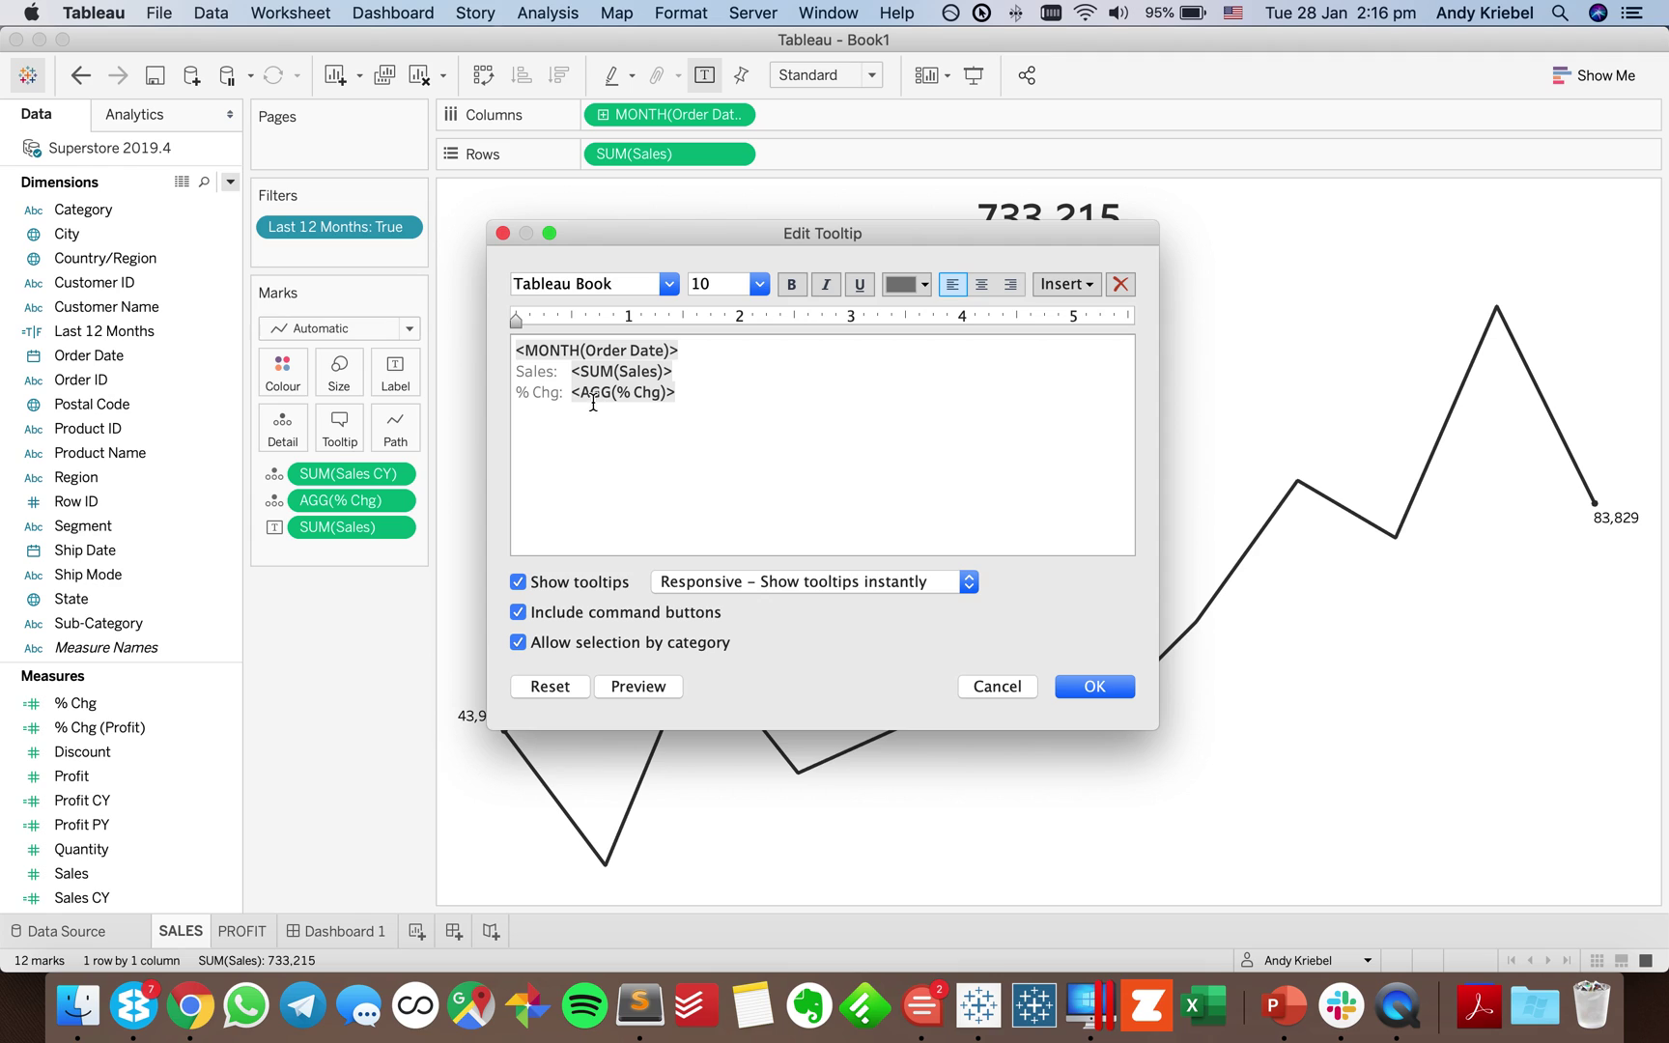
# Remove the % Chg line from the SALES tooltip and disable command buttons and selection by category.
pyautogui.press('Down')
pyautogui.hotkey('shift', 'Down')
pyautogui.press('BackSpace')
pyautogui.click(682, 643)
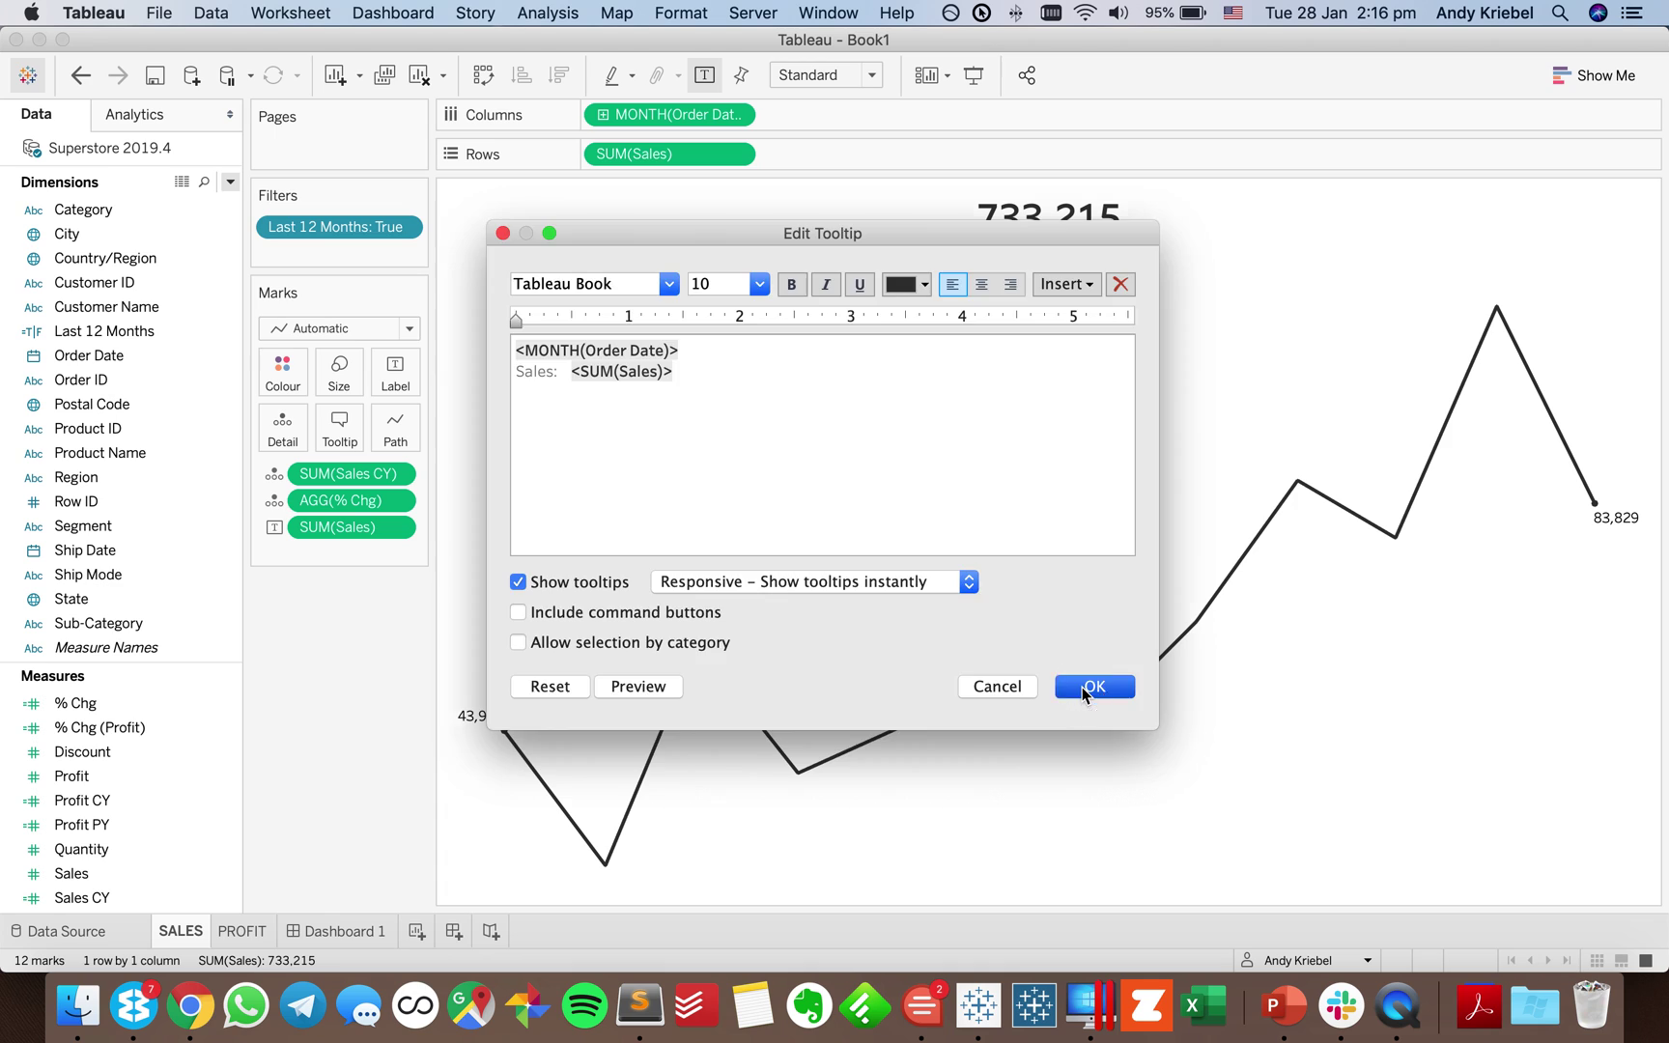
pyautogui.click(1082, 686)
# In the PROFIT sheet's tooltip, remove the Month of Order Date label and the Profit CY and % Chg (Profit) lines.
pyautogui.click(242, 930)
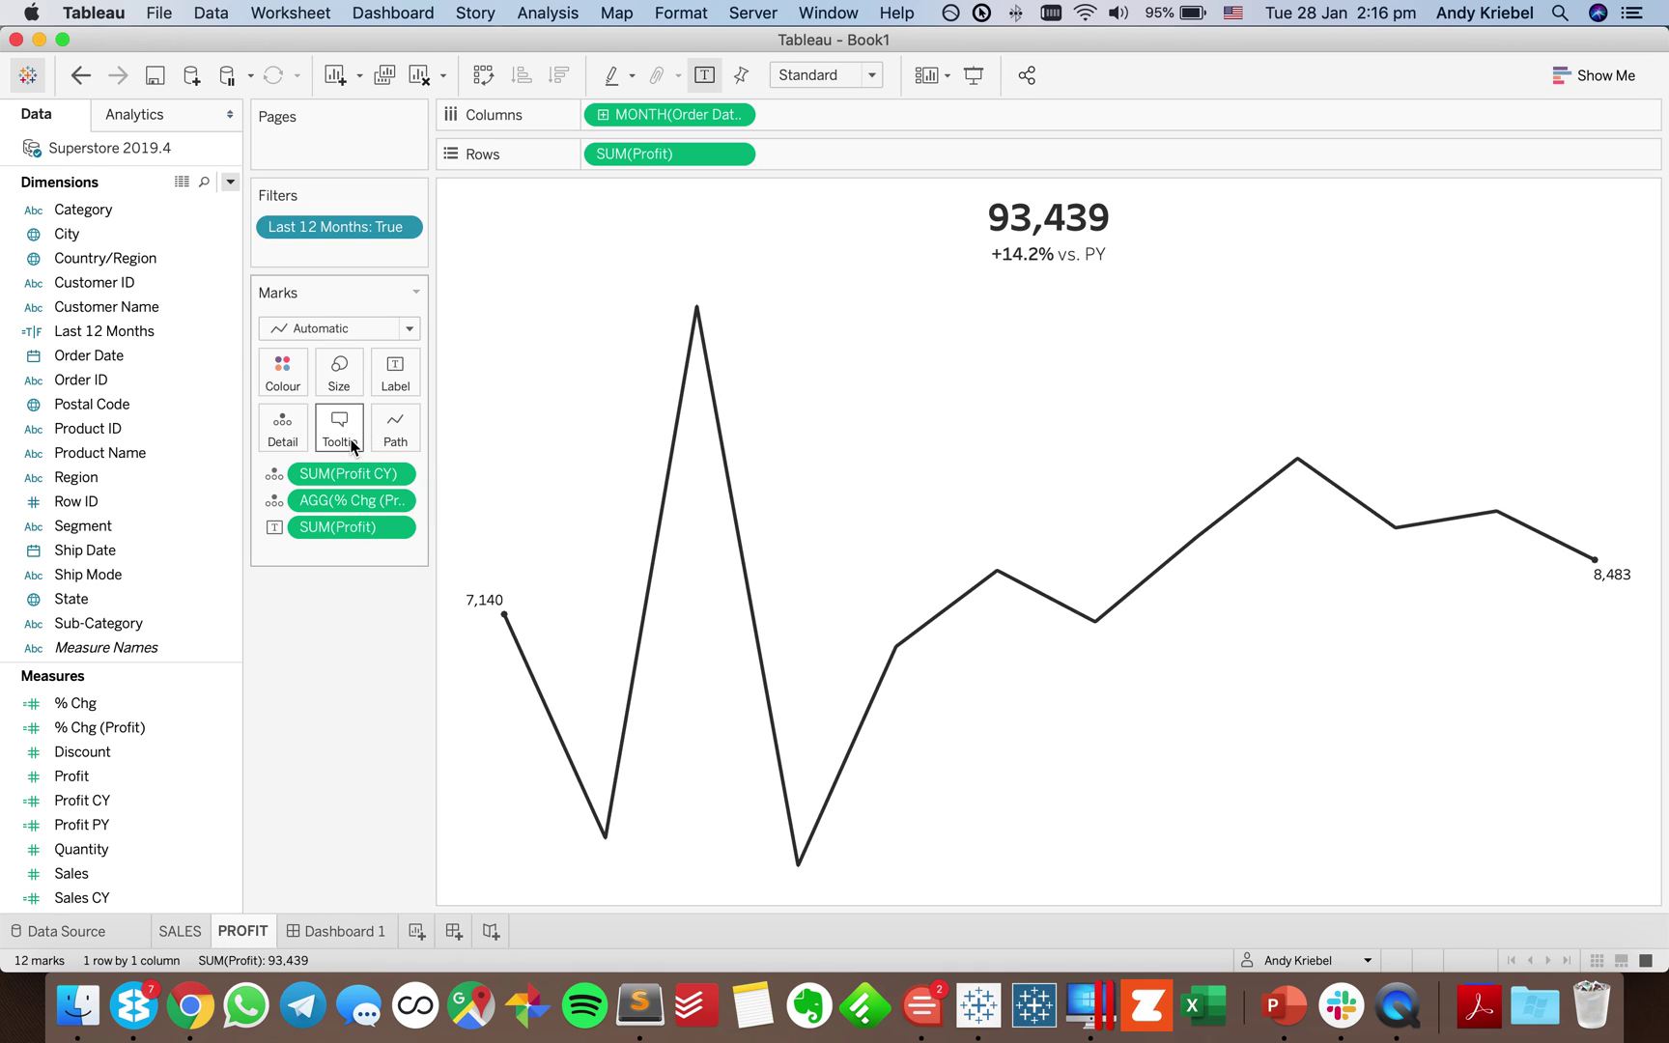
pyautogui.click(339, 428)
pyautogui.keyDown('shift'); pyautogui.click(684, 351); pyautogui.keyUp('shift')
pyautogui.press('BackSpace')
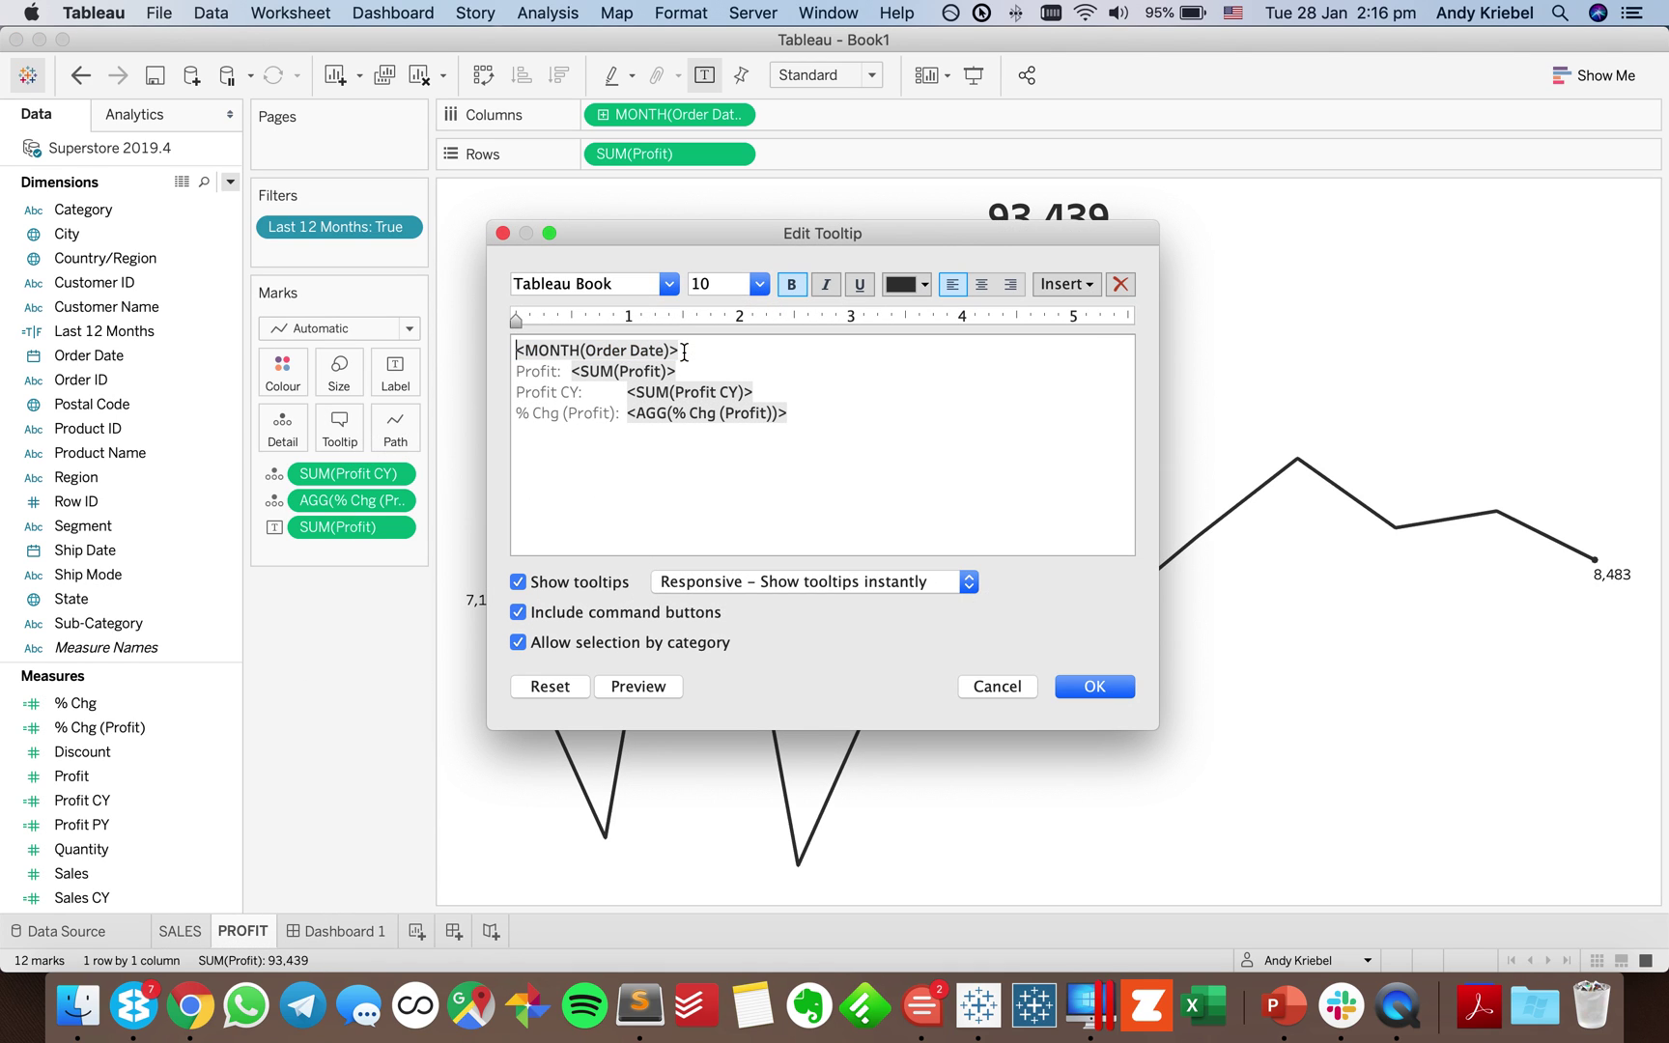
pyautogui.press('shift+super+Down')
pyautogui.press('BackSpace')
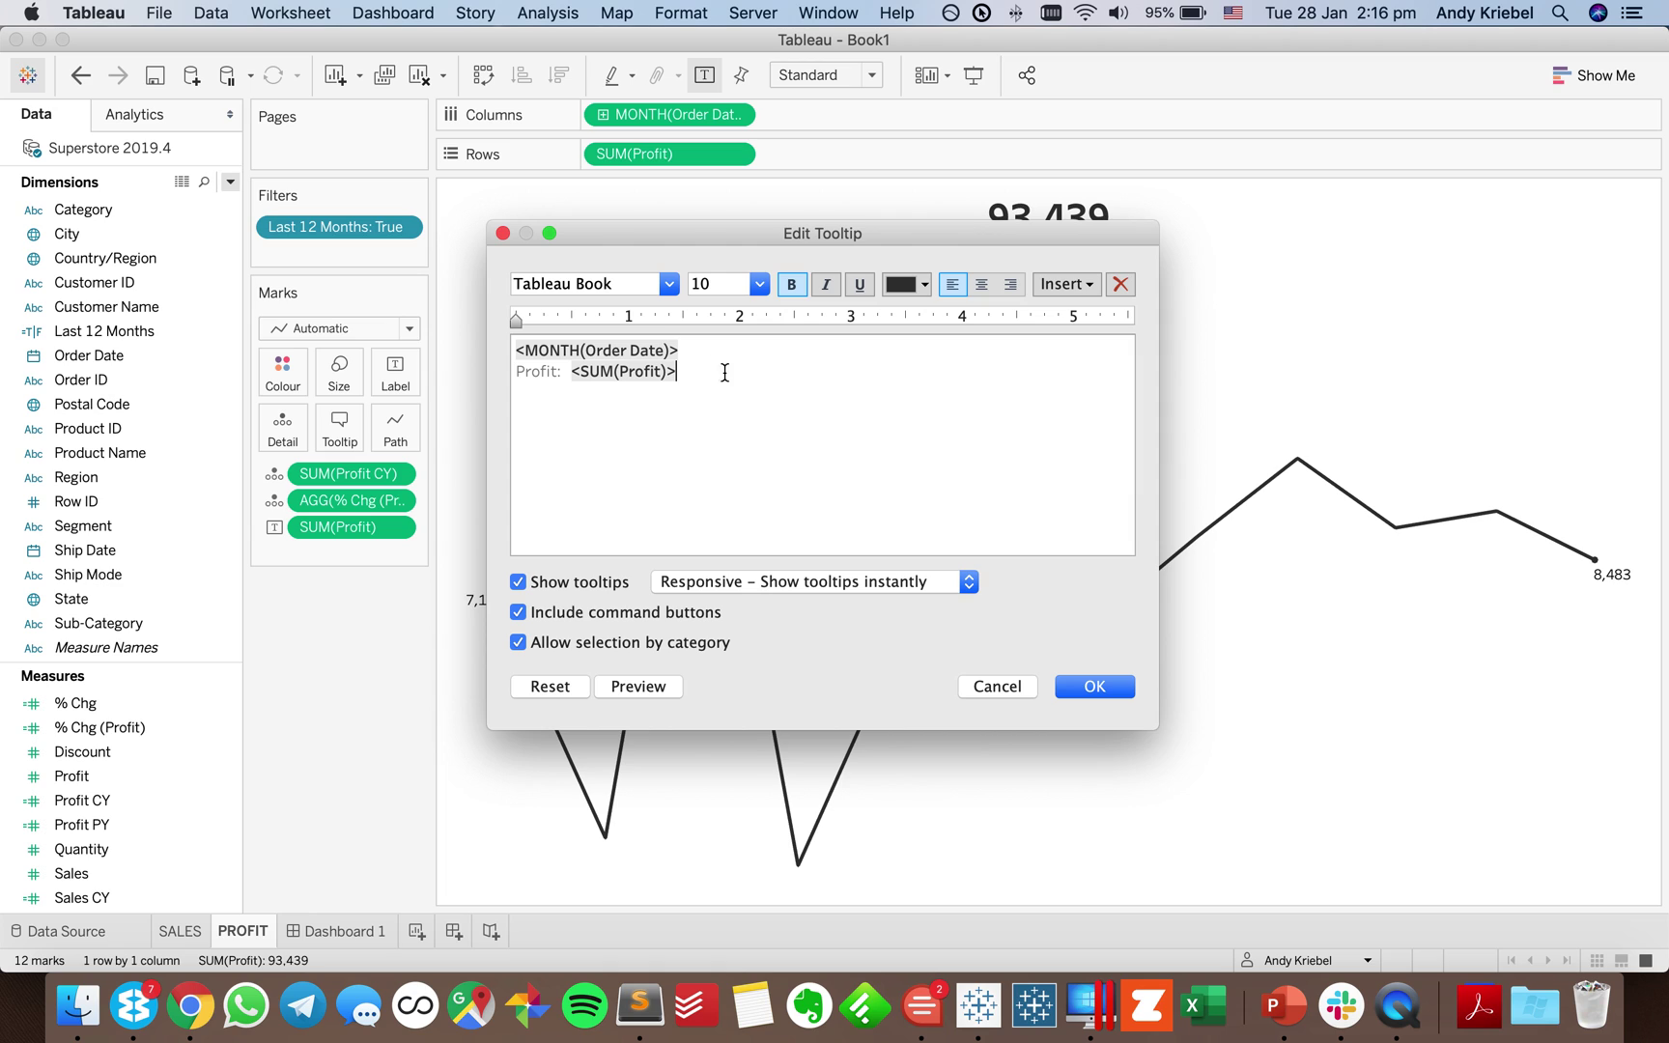
# Disable command buttons and selection by category for the PROFIT tooltip, then check the tooltip on the line.
pyautogui.click(578, 610)
pyautogui.click(585, 645)
pyautogui.click(1094, 688)
pyautogui.moveTo(1297, 460)
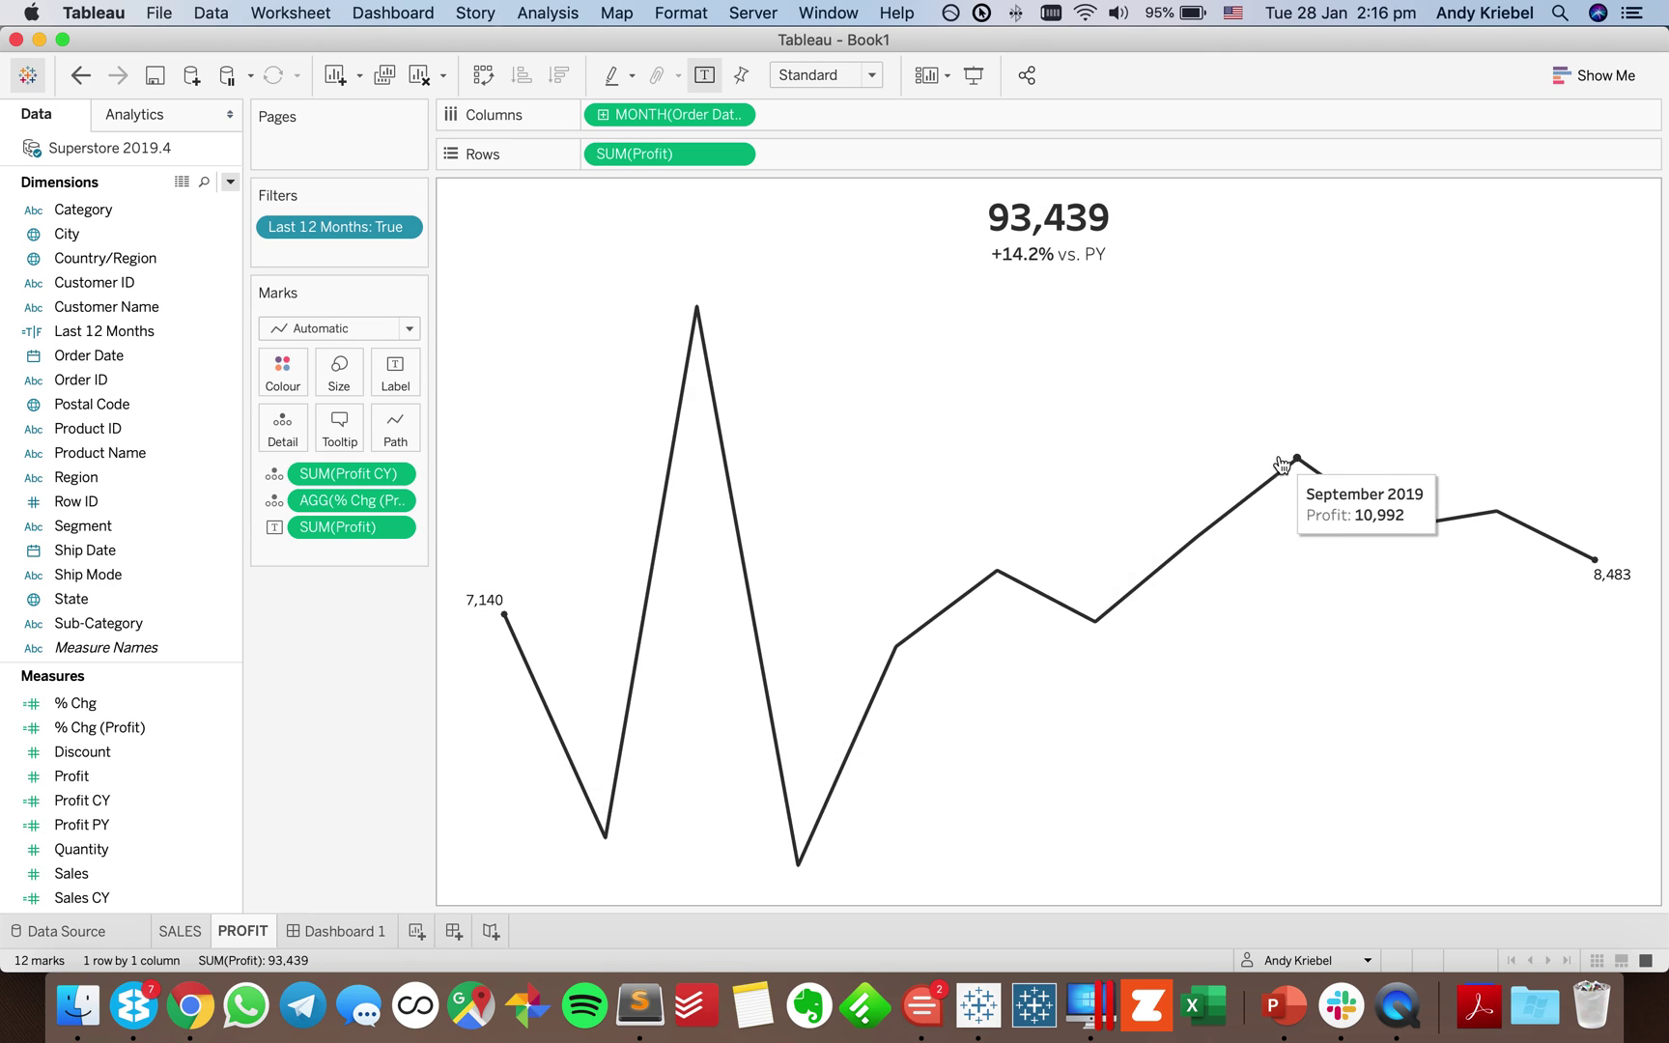
# Set the width of Dashboard 1 to 425 px.
pyautogui.click(340, 932)
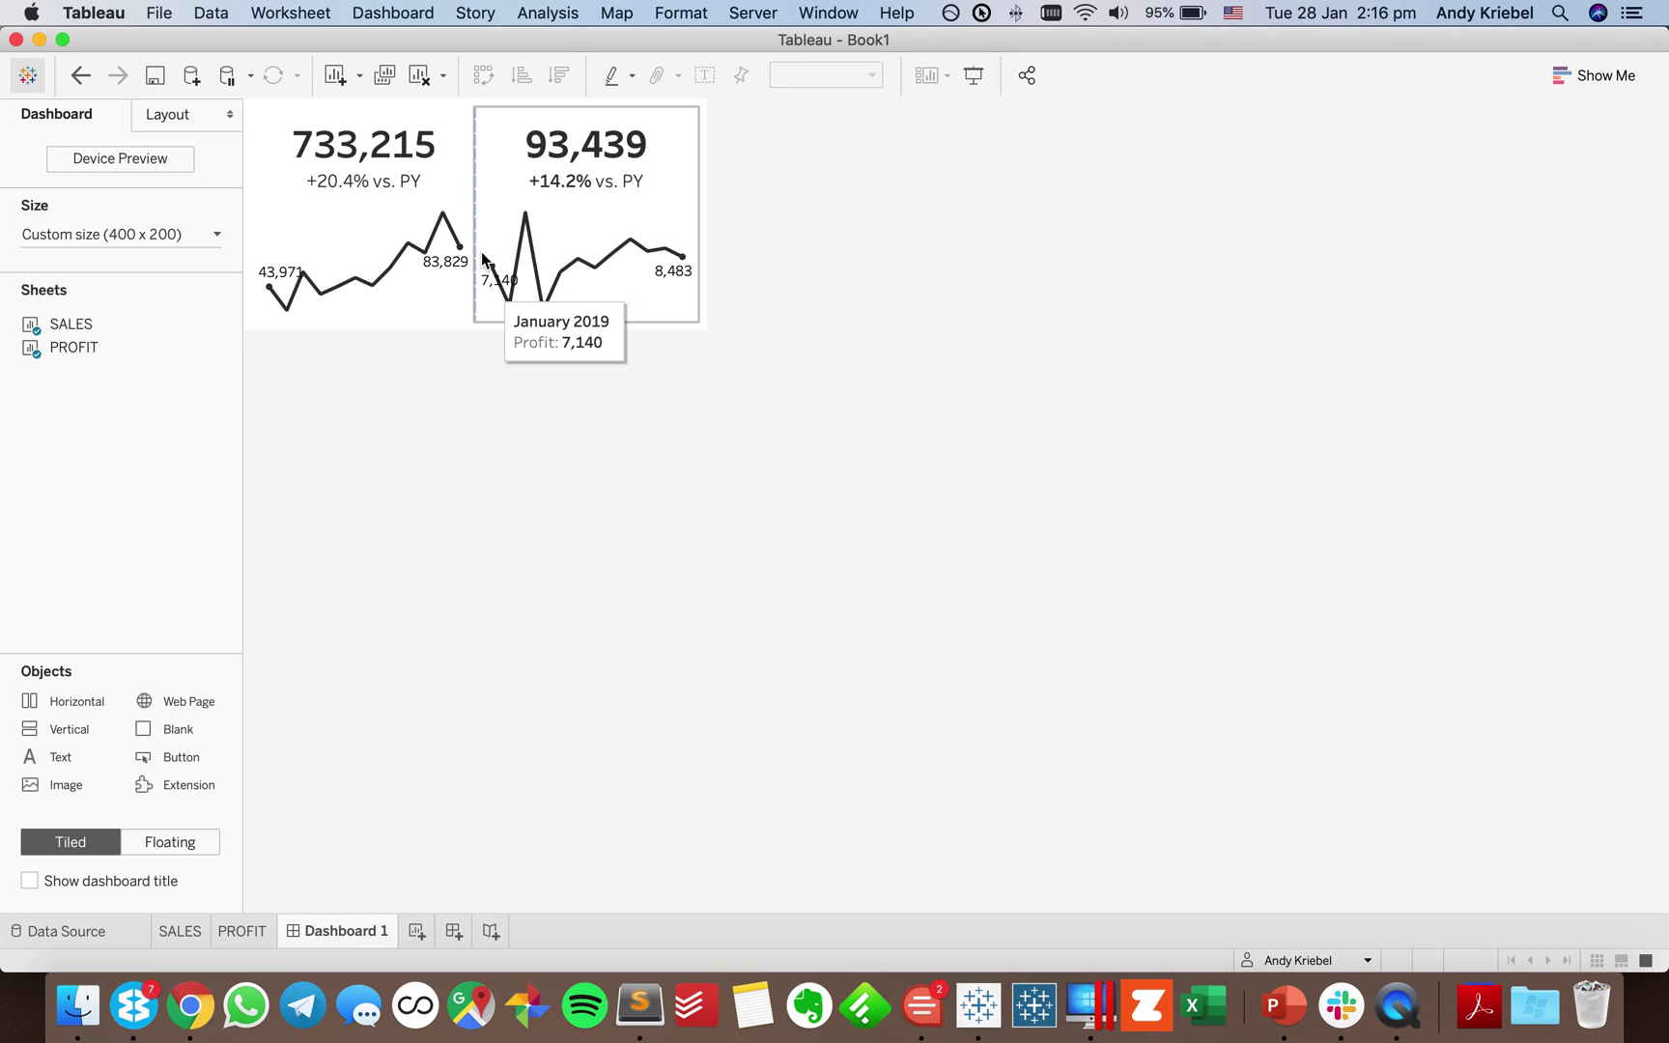
pyautogui.click(148, 235)
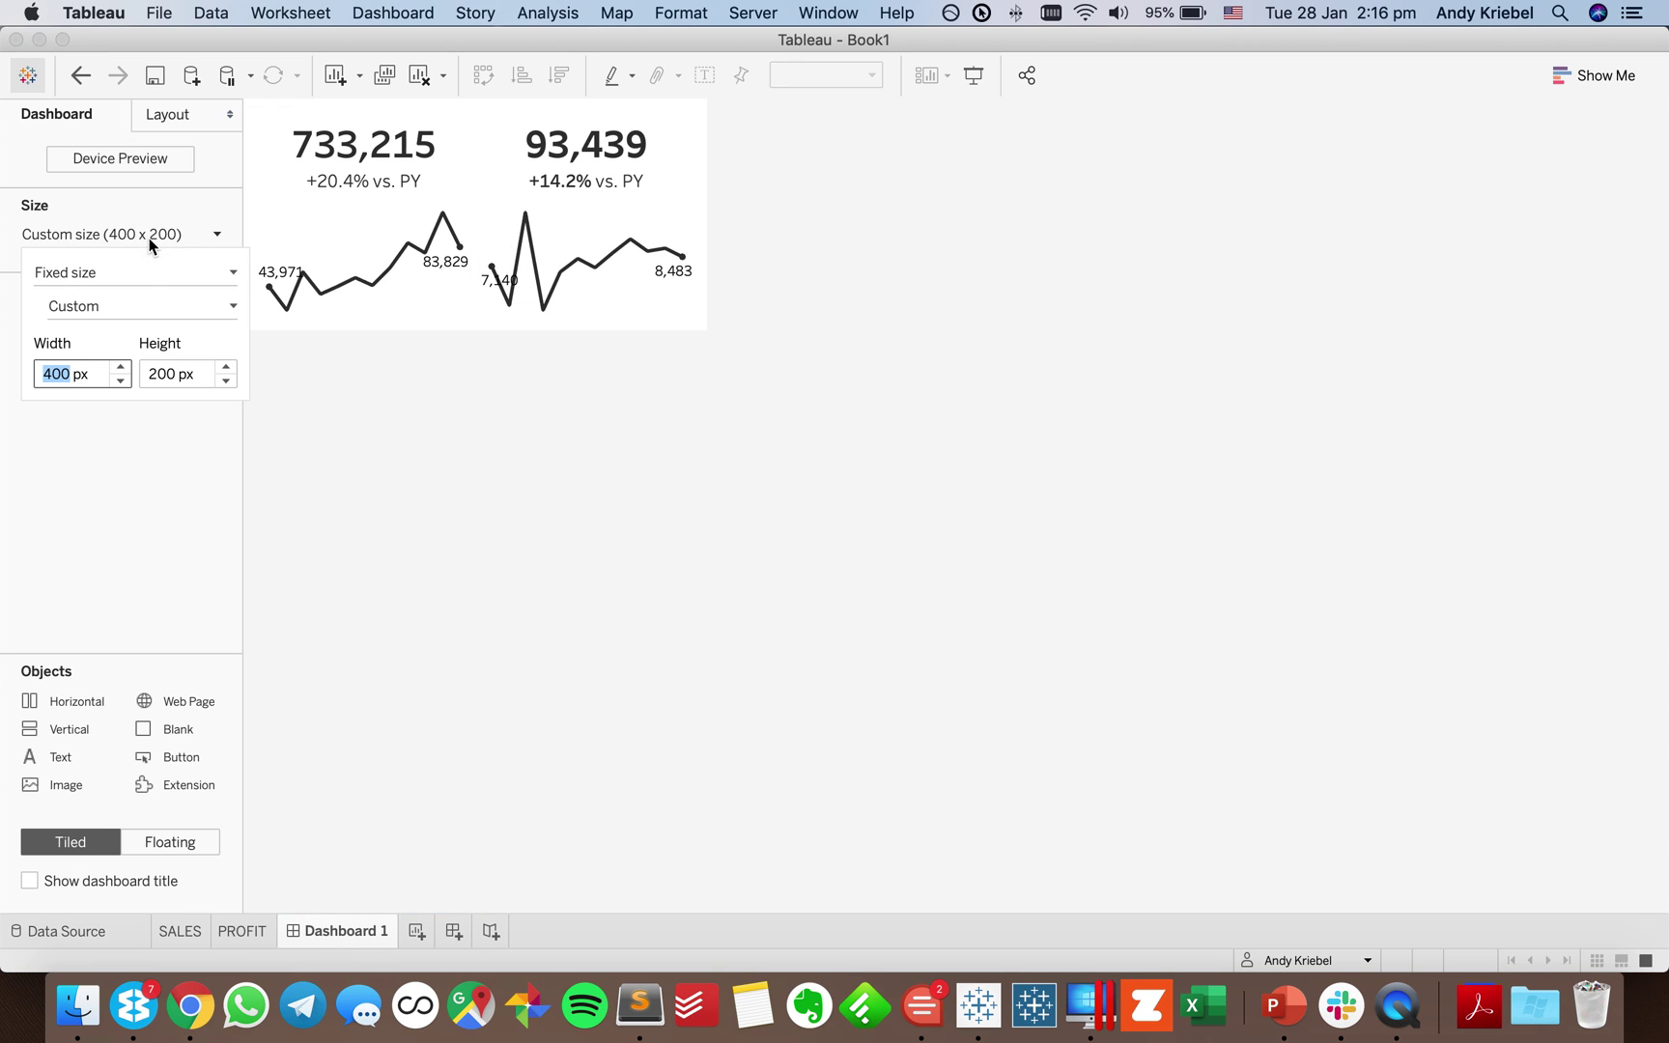
pyautogui.write('4')
pyautogui.write('25')
pyautogui.press('Return')
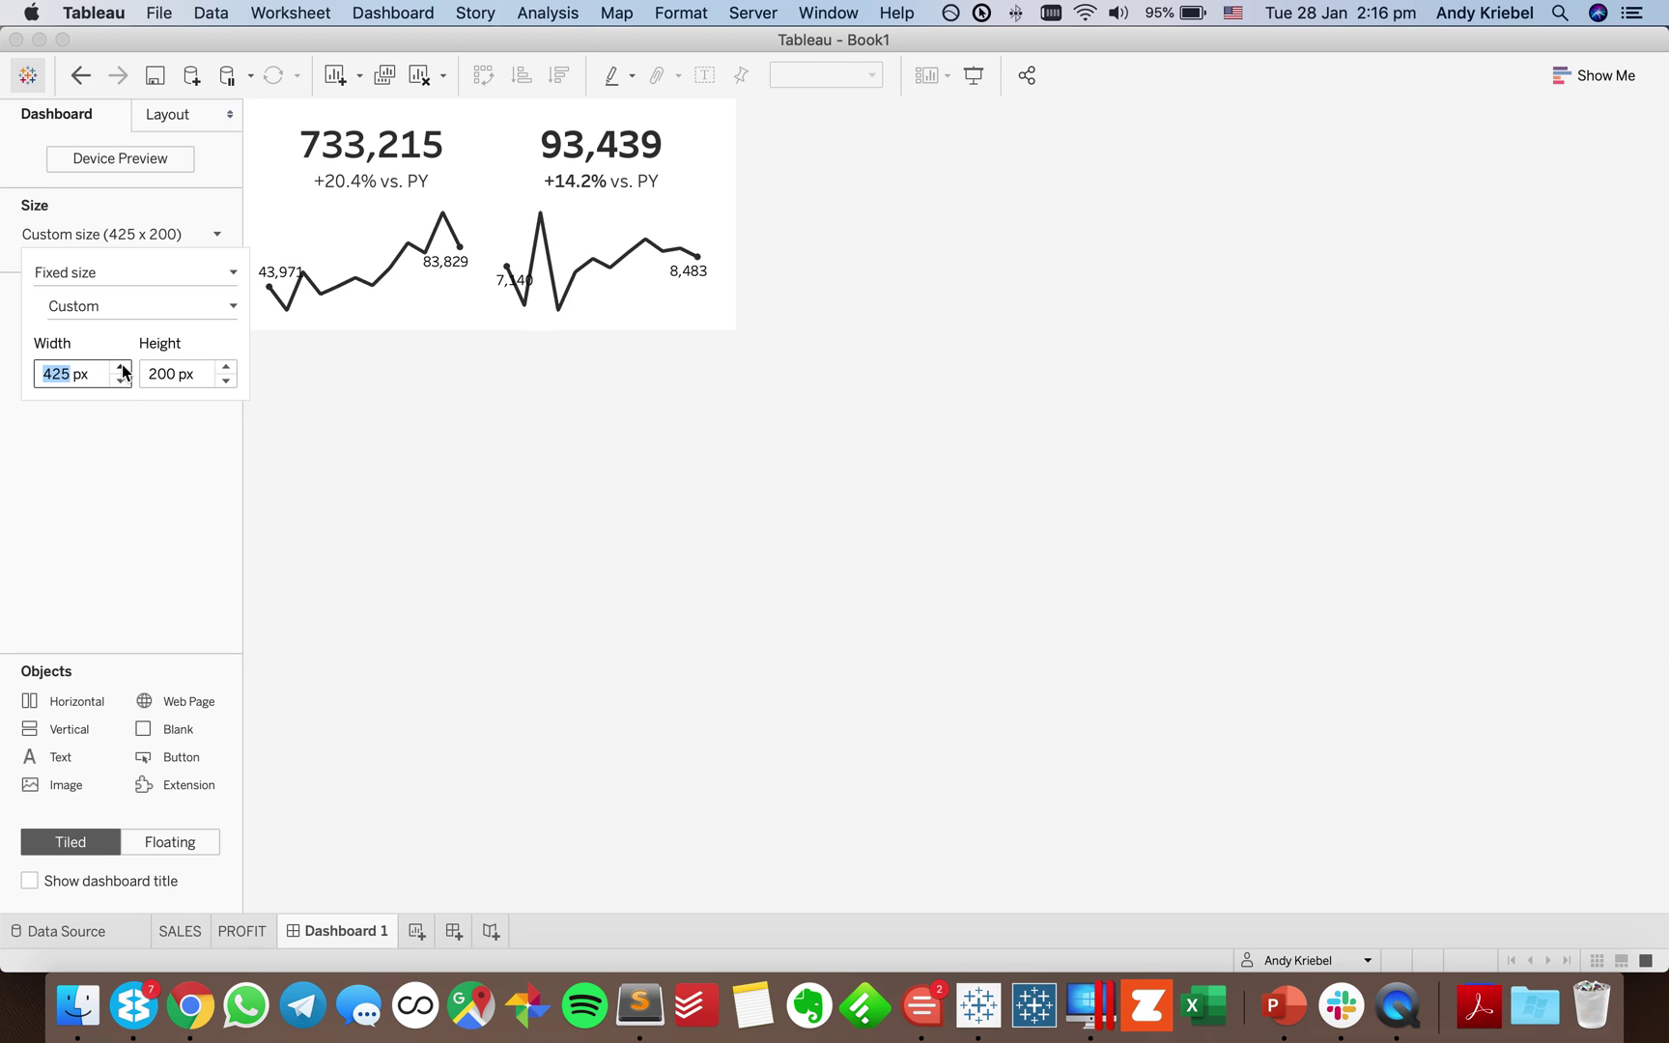
pyautogui.click(402, 488)
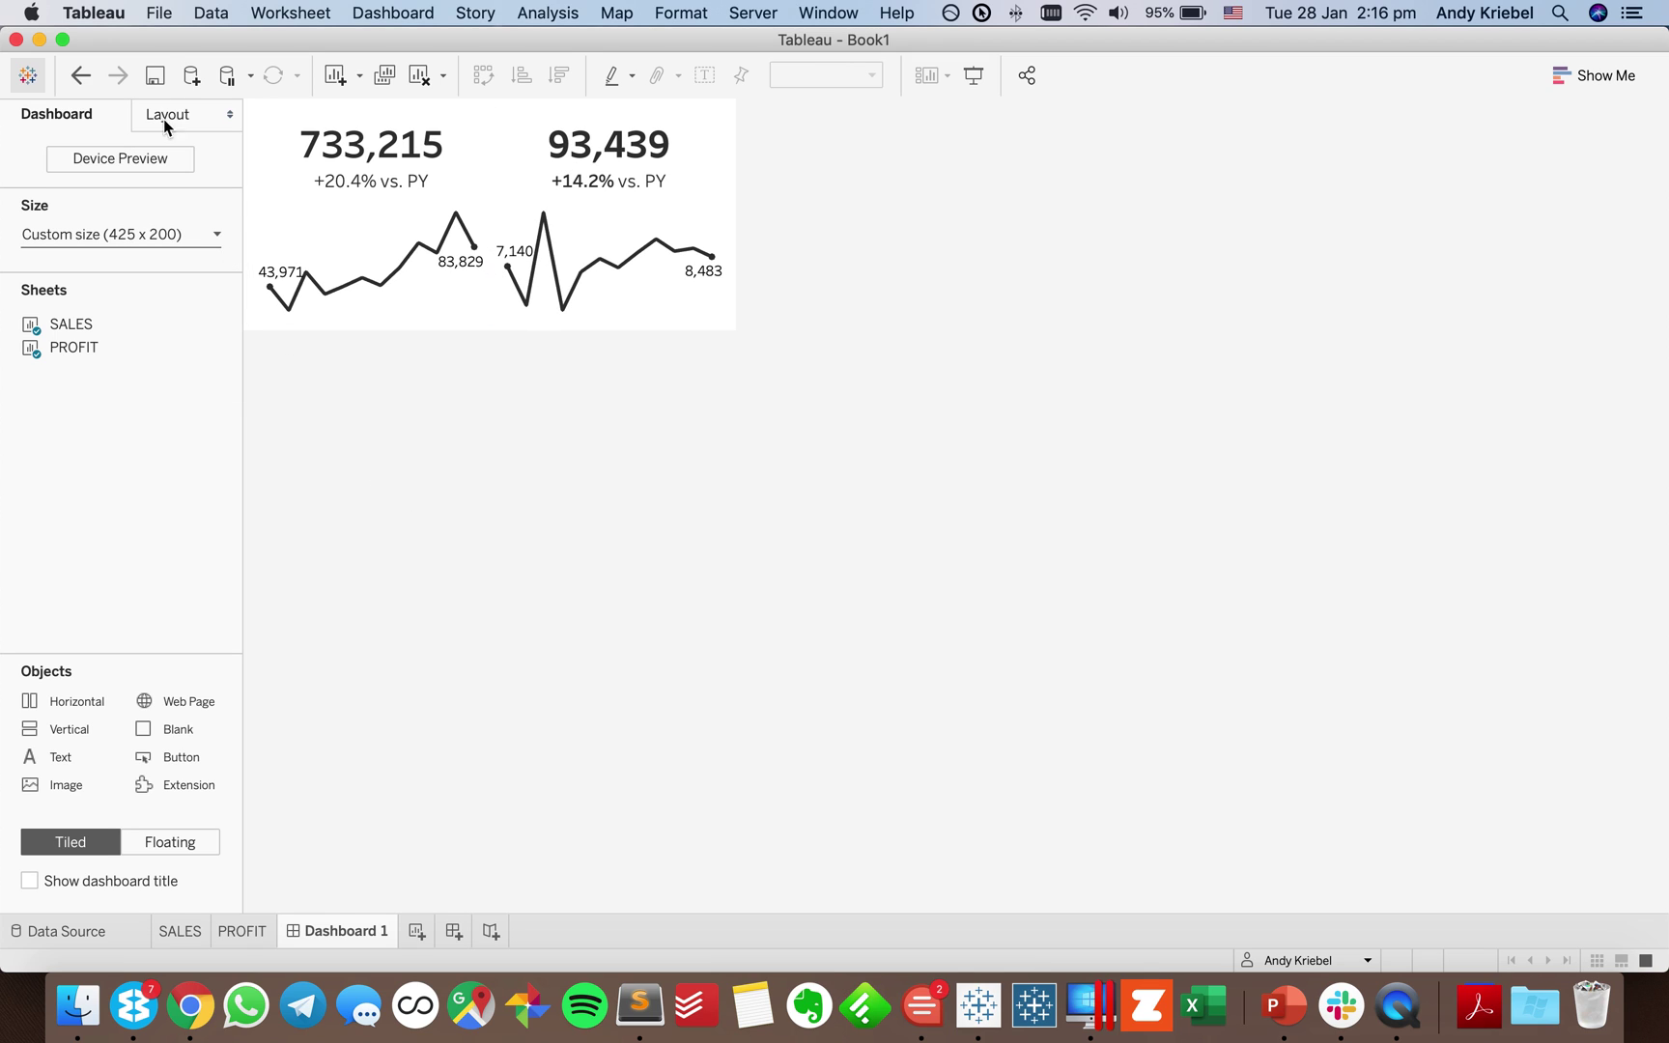
# Try a narrow blank spacer between the SALES and PROFIT sheets on the dashboard, and remove it again.
pyautogui.click(365, 200)
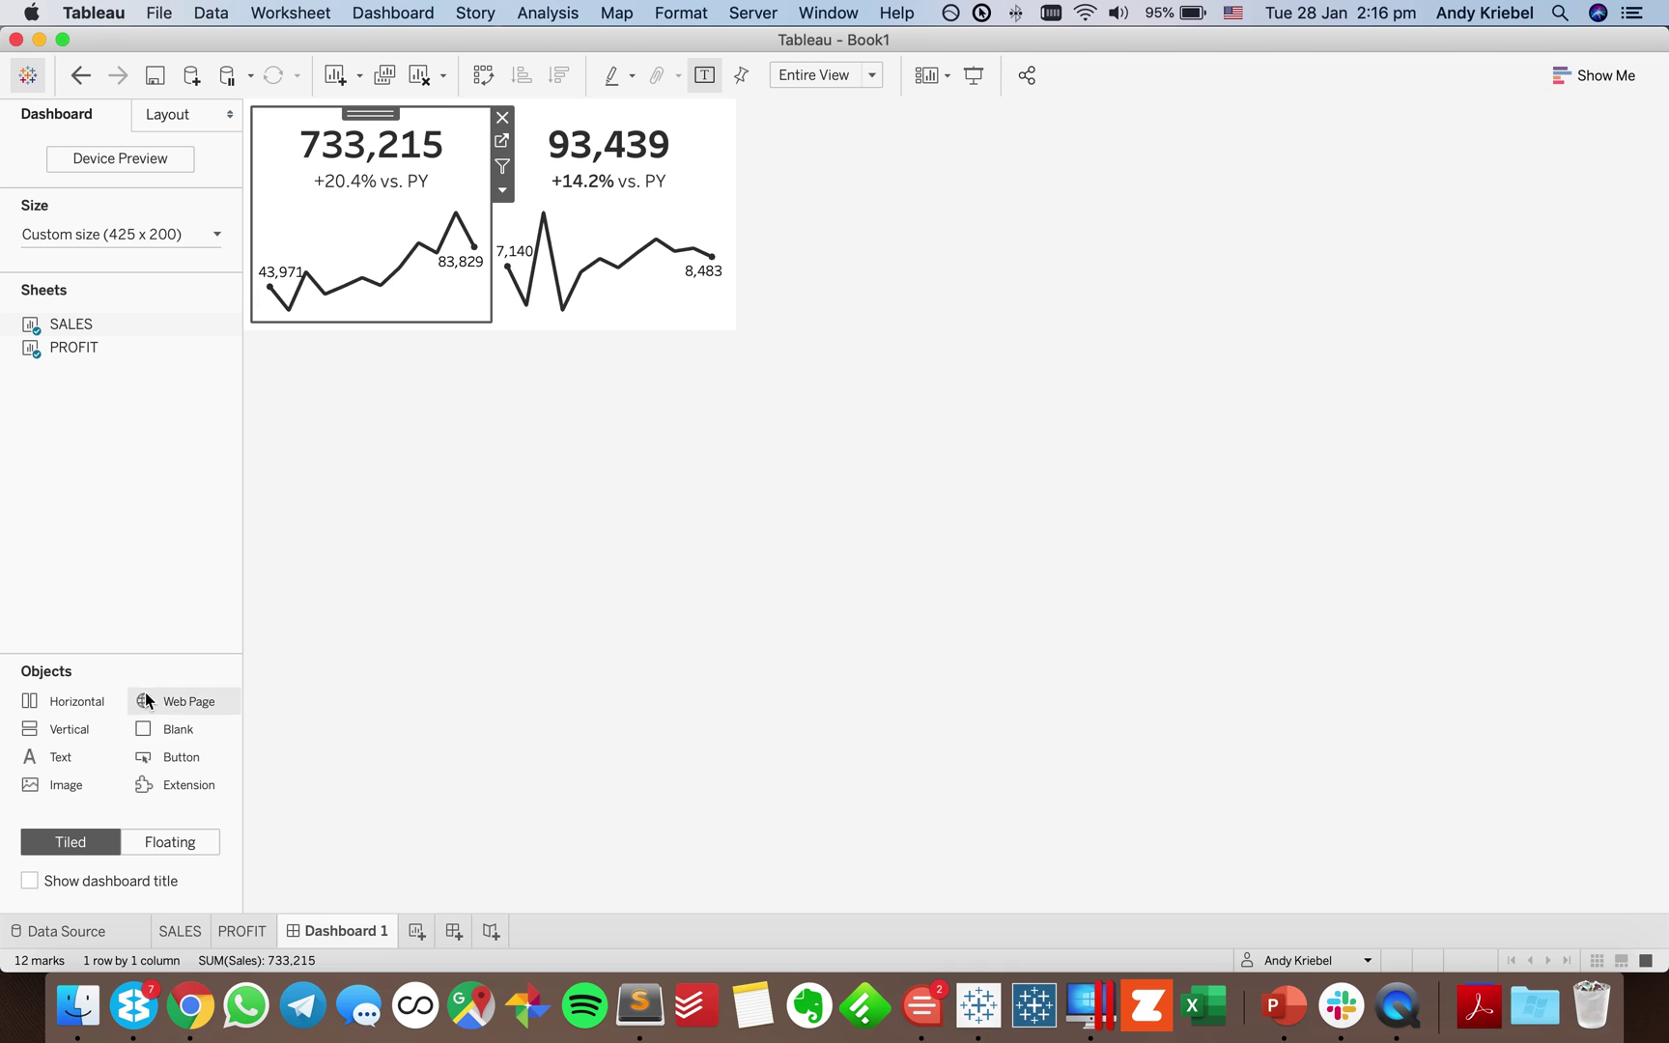
pyautogui.moveTo(169, 702); pyautogui.dragTo(503, 208)
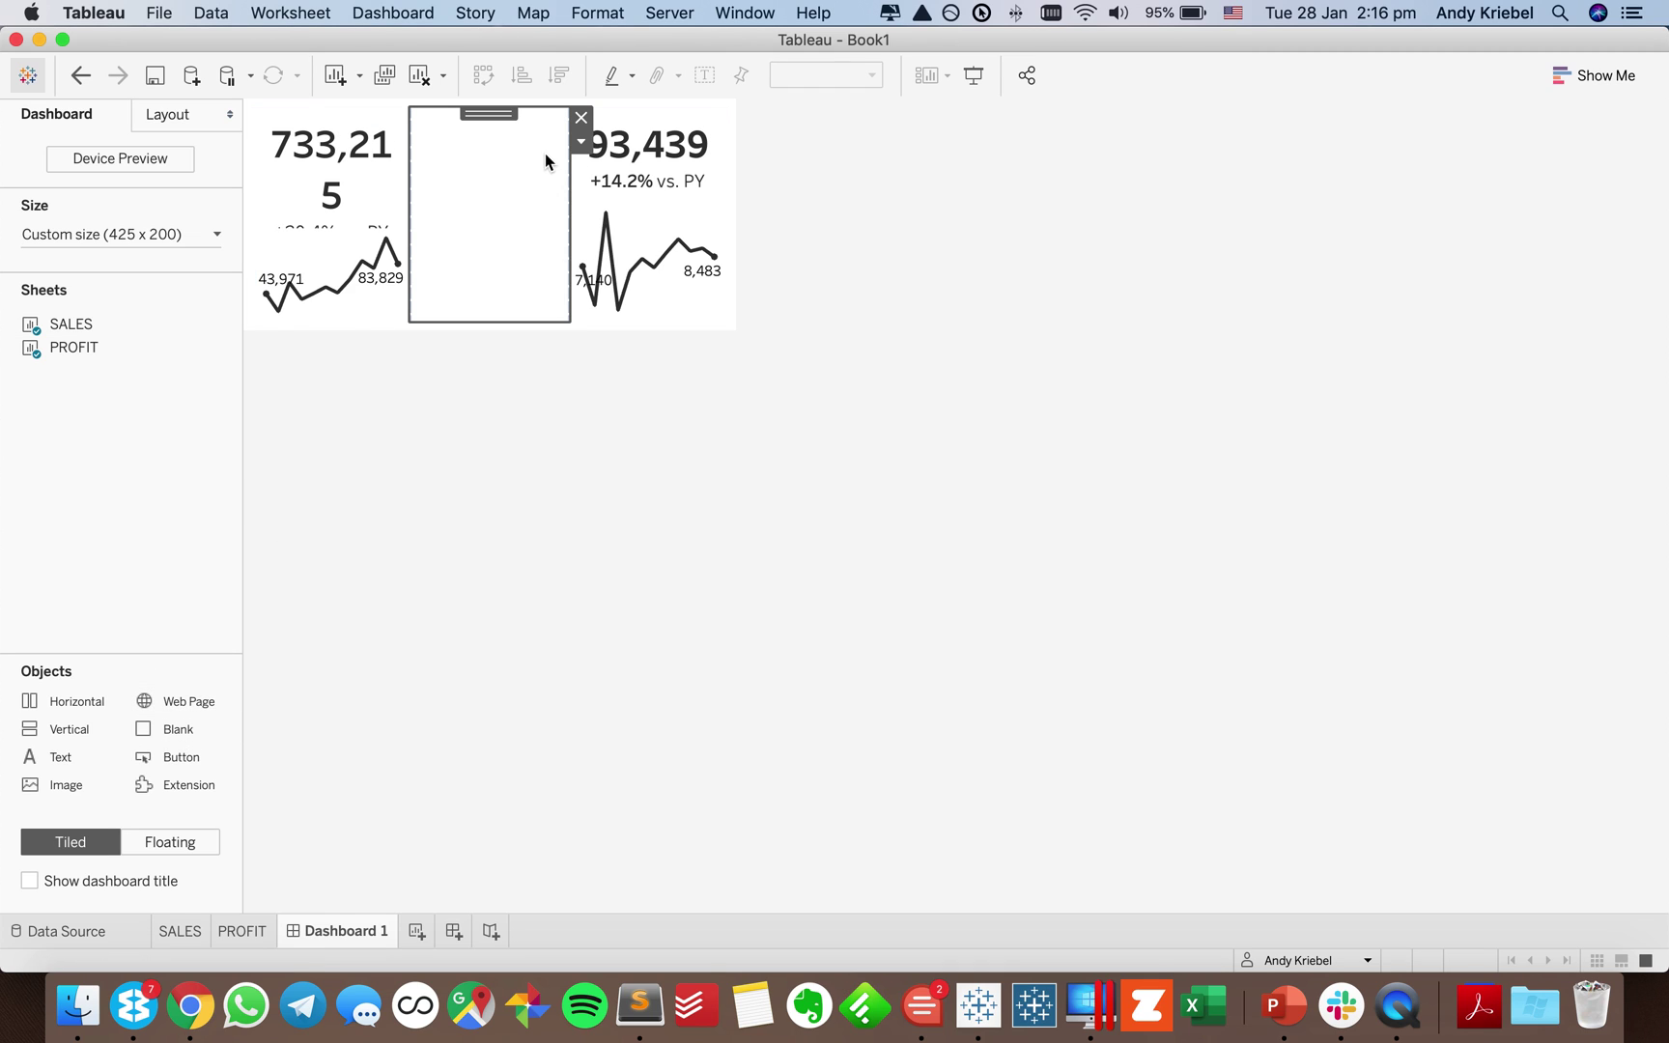
pyautogui.click(581, 145)
pyautogui.click(618, 228)
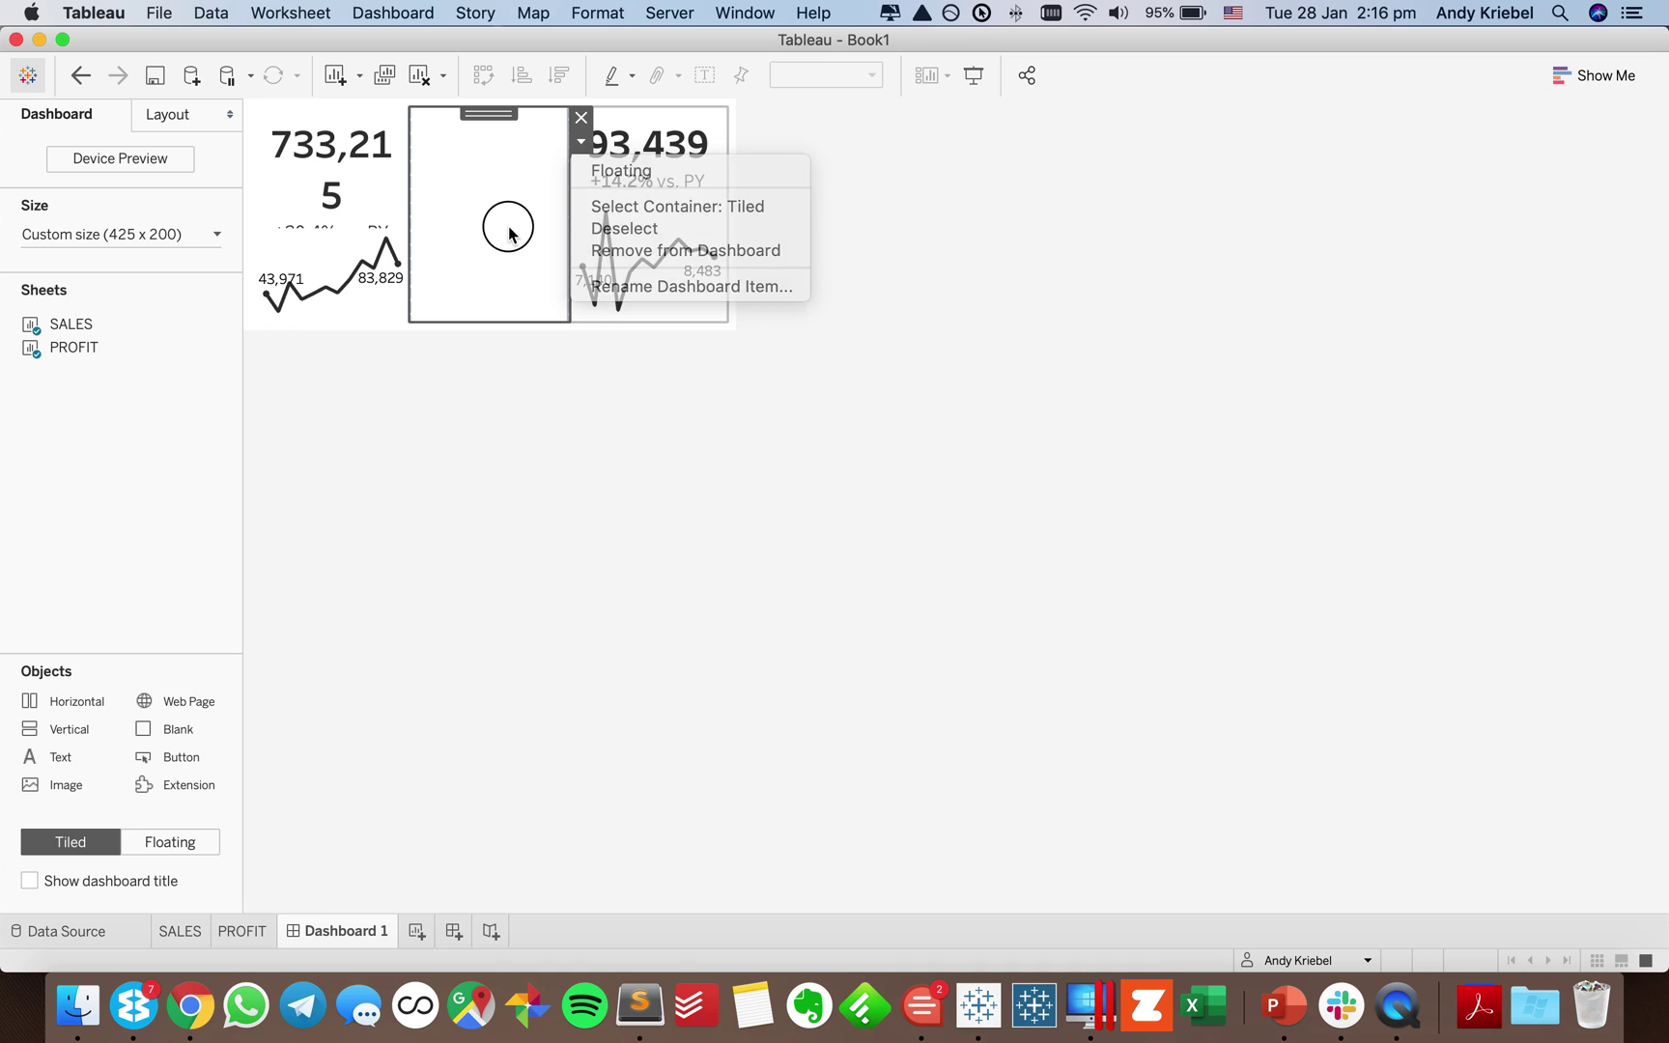
pyautogui.moveTo(436, 249)
pyautogui.mouseDown()
pyautogui.moveTo(522, 238)
pyautogui.moveTo(466, 242)
pyautogui.mouseUp()
pyautogui.moveTo(570, 244); pyautogui.dragTo(504, 243)
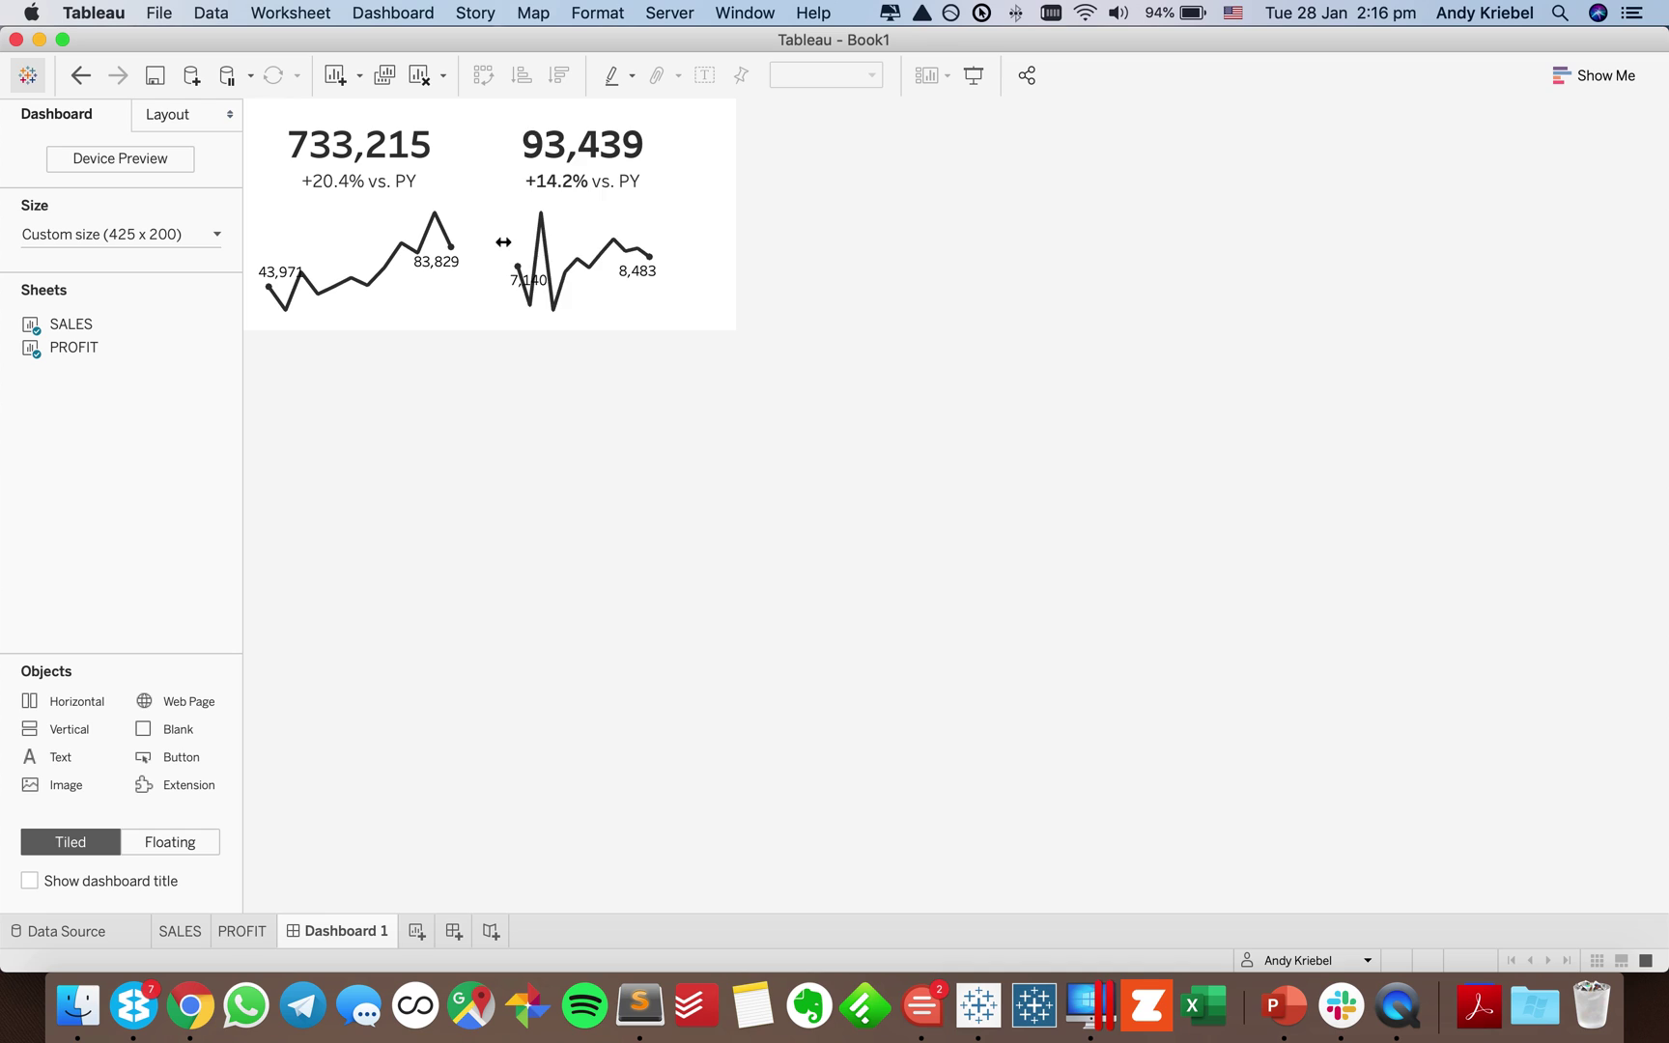
pyautogui.click(481, 189)
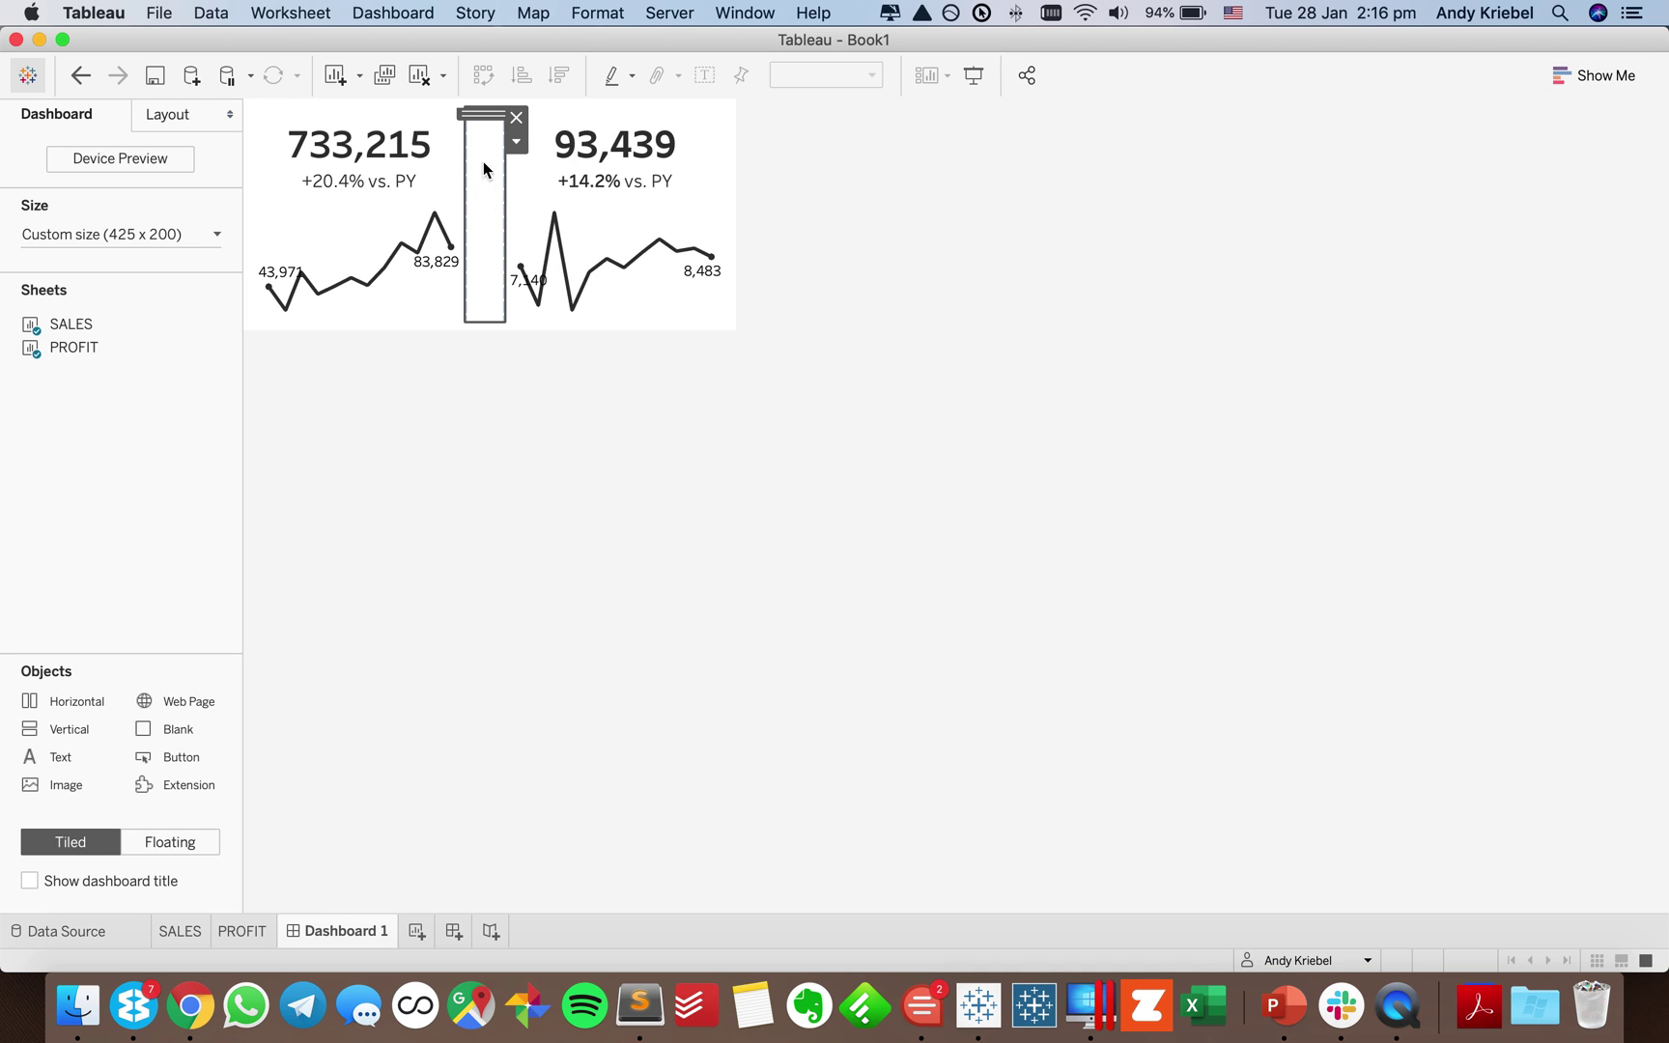
pyautogui.click(513, 119)
# Set the right outer padding of the SALES sheet on the dashboard to 10, leaving sides unequal.
pyautogui.click(377, 198)
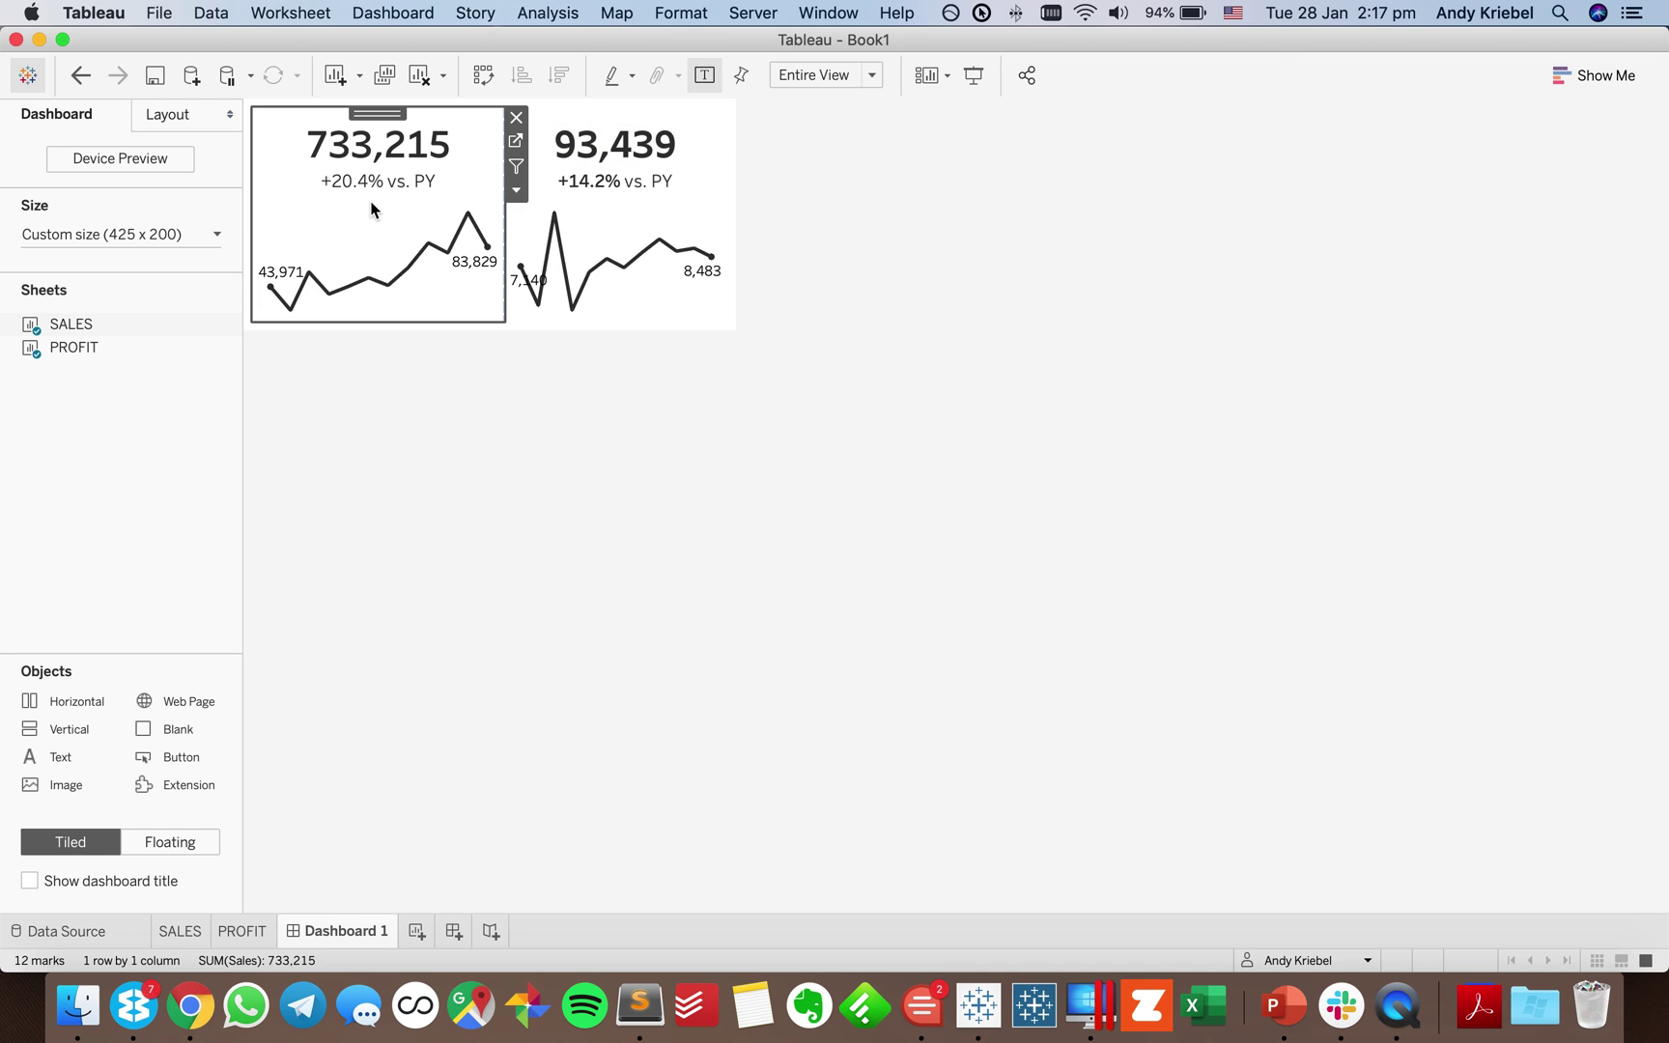
pyautogui.click(162, 118)
pyautogui.scroll(-3, 97, 560)
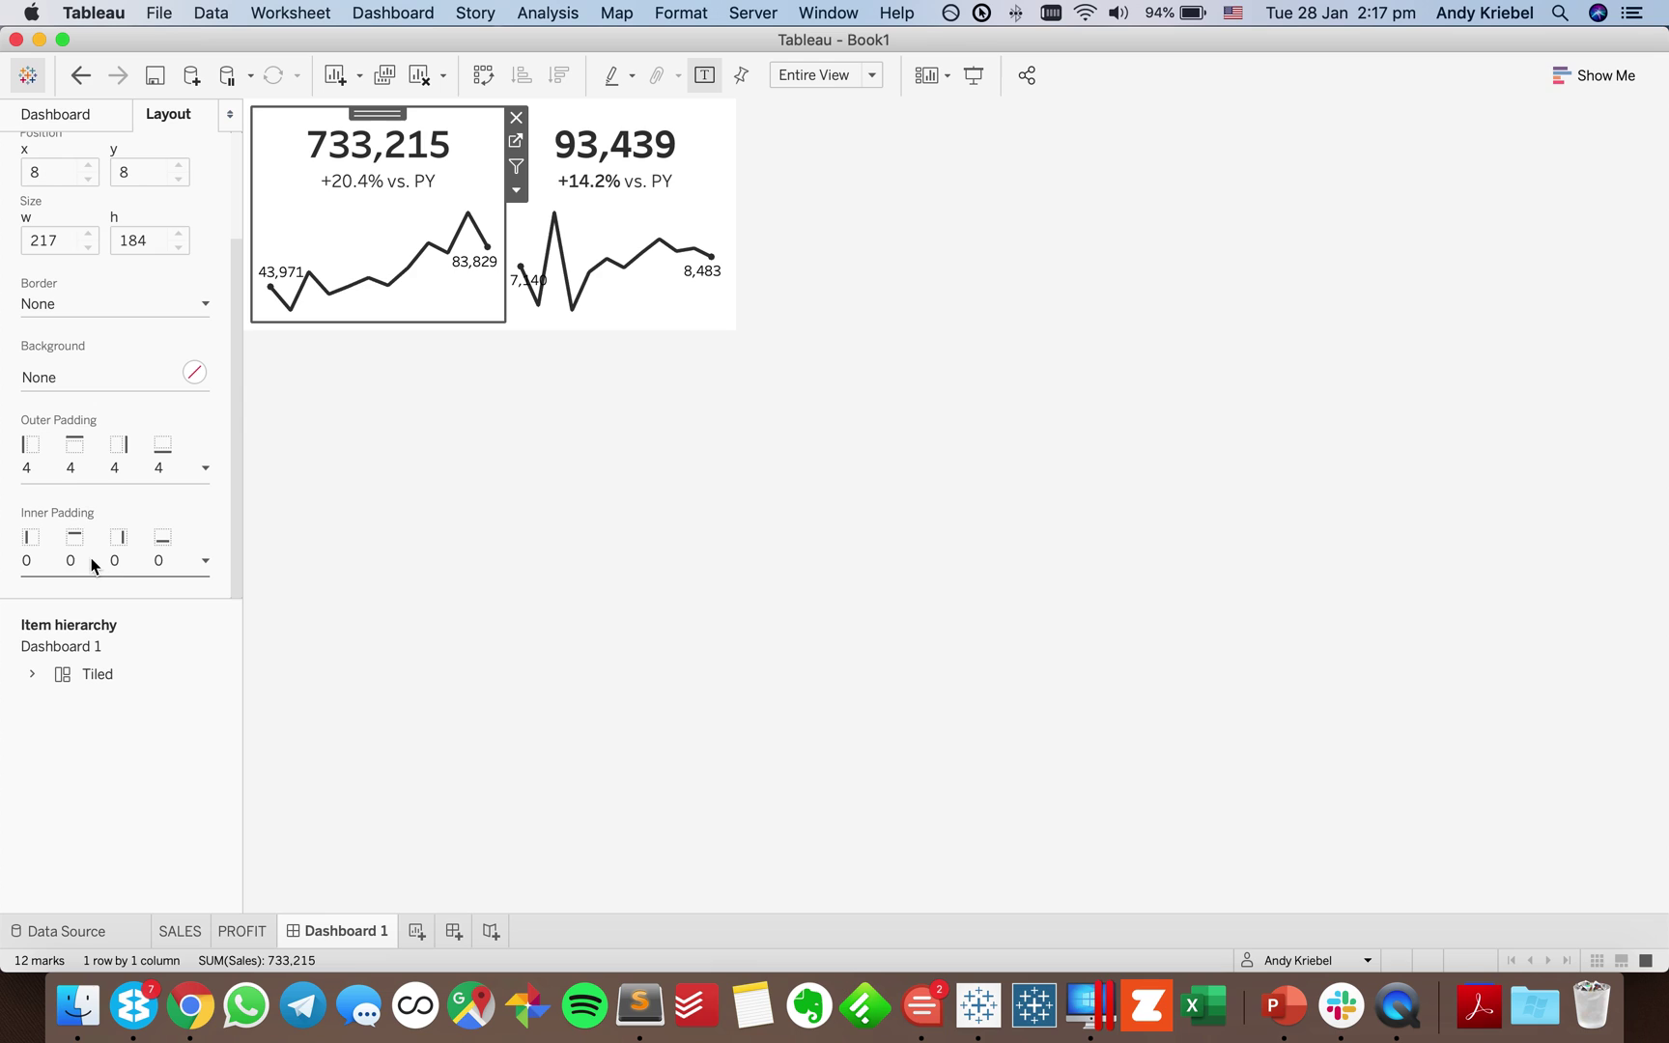
pyautogui.click(80, 470)
pyautogui.click(44, 502)
pyautogui.click(237, 596)
pyautogui.click(237, 596)
# Set the left outer padding of the PROFIT sheet on the dashboard to 10, with unequal sides.
pyautogui.click(558, 228)
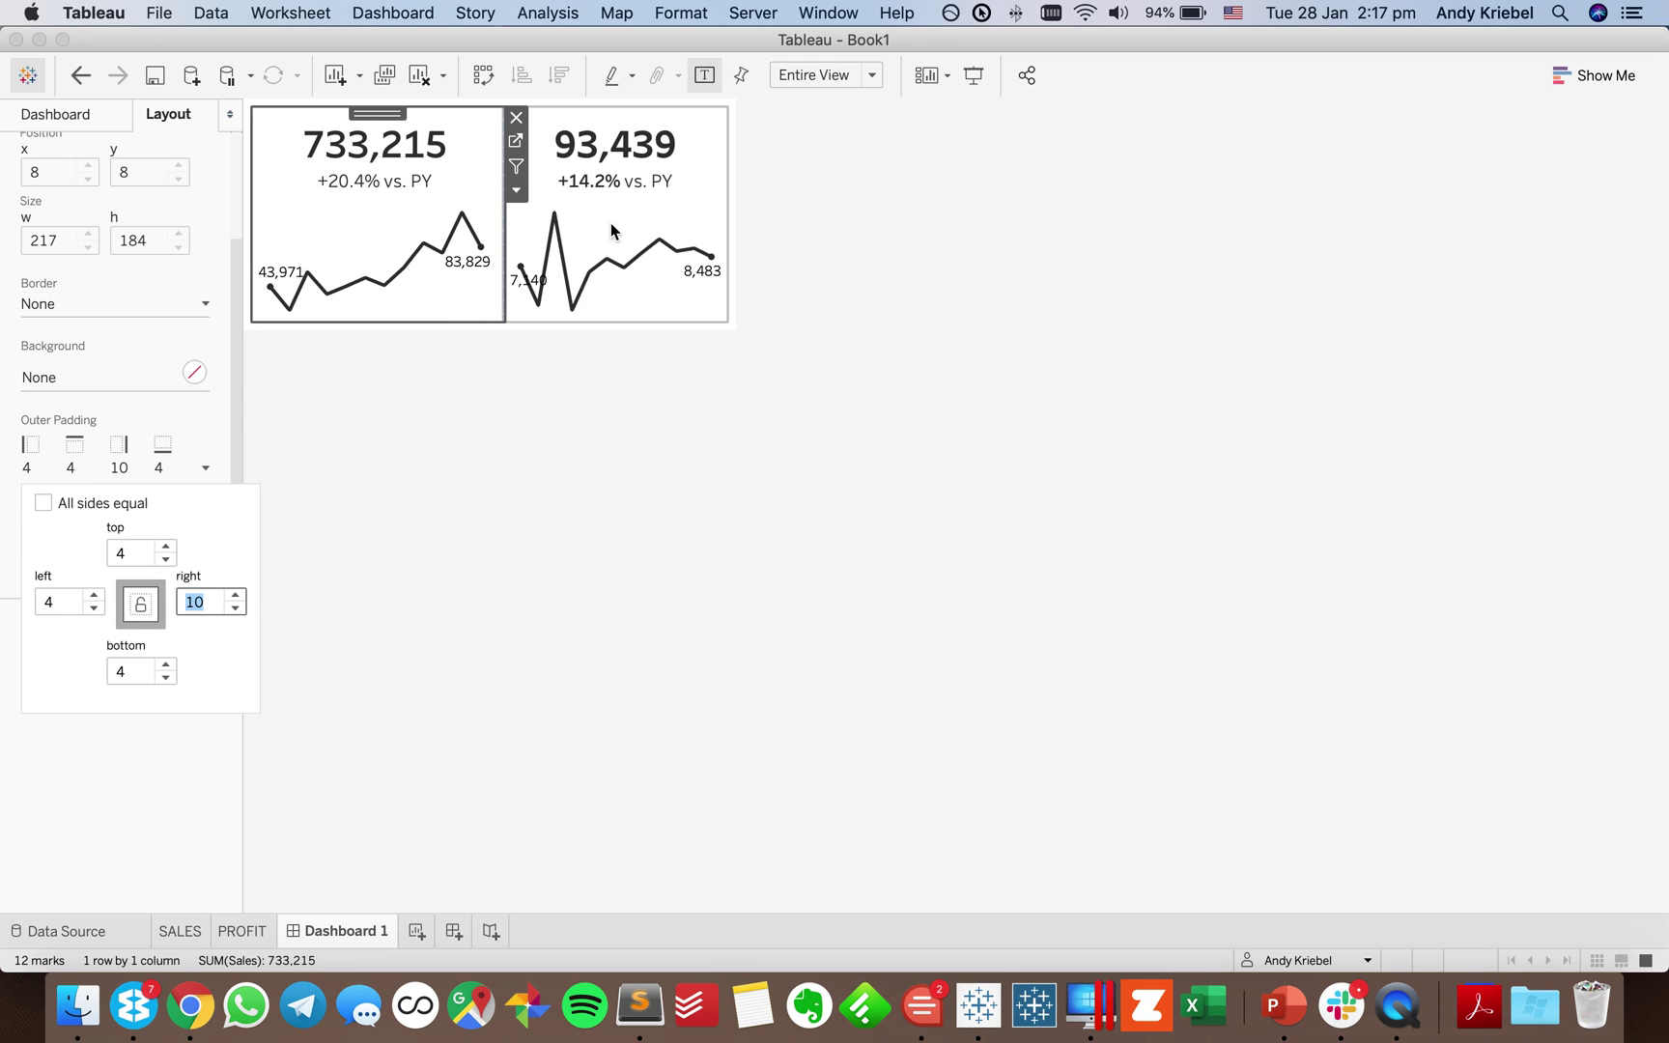
pyautogui.click(109, 464)
pyautogui.click(43, 503)
pyautogui.click(94, 595)
pyautogui.click(95, 595)
pyautogui.click(95, 595)
pyautogui.click(580, 507)
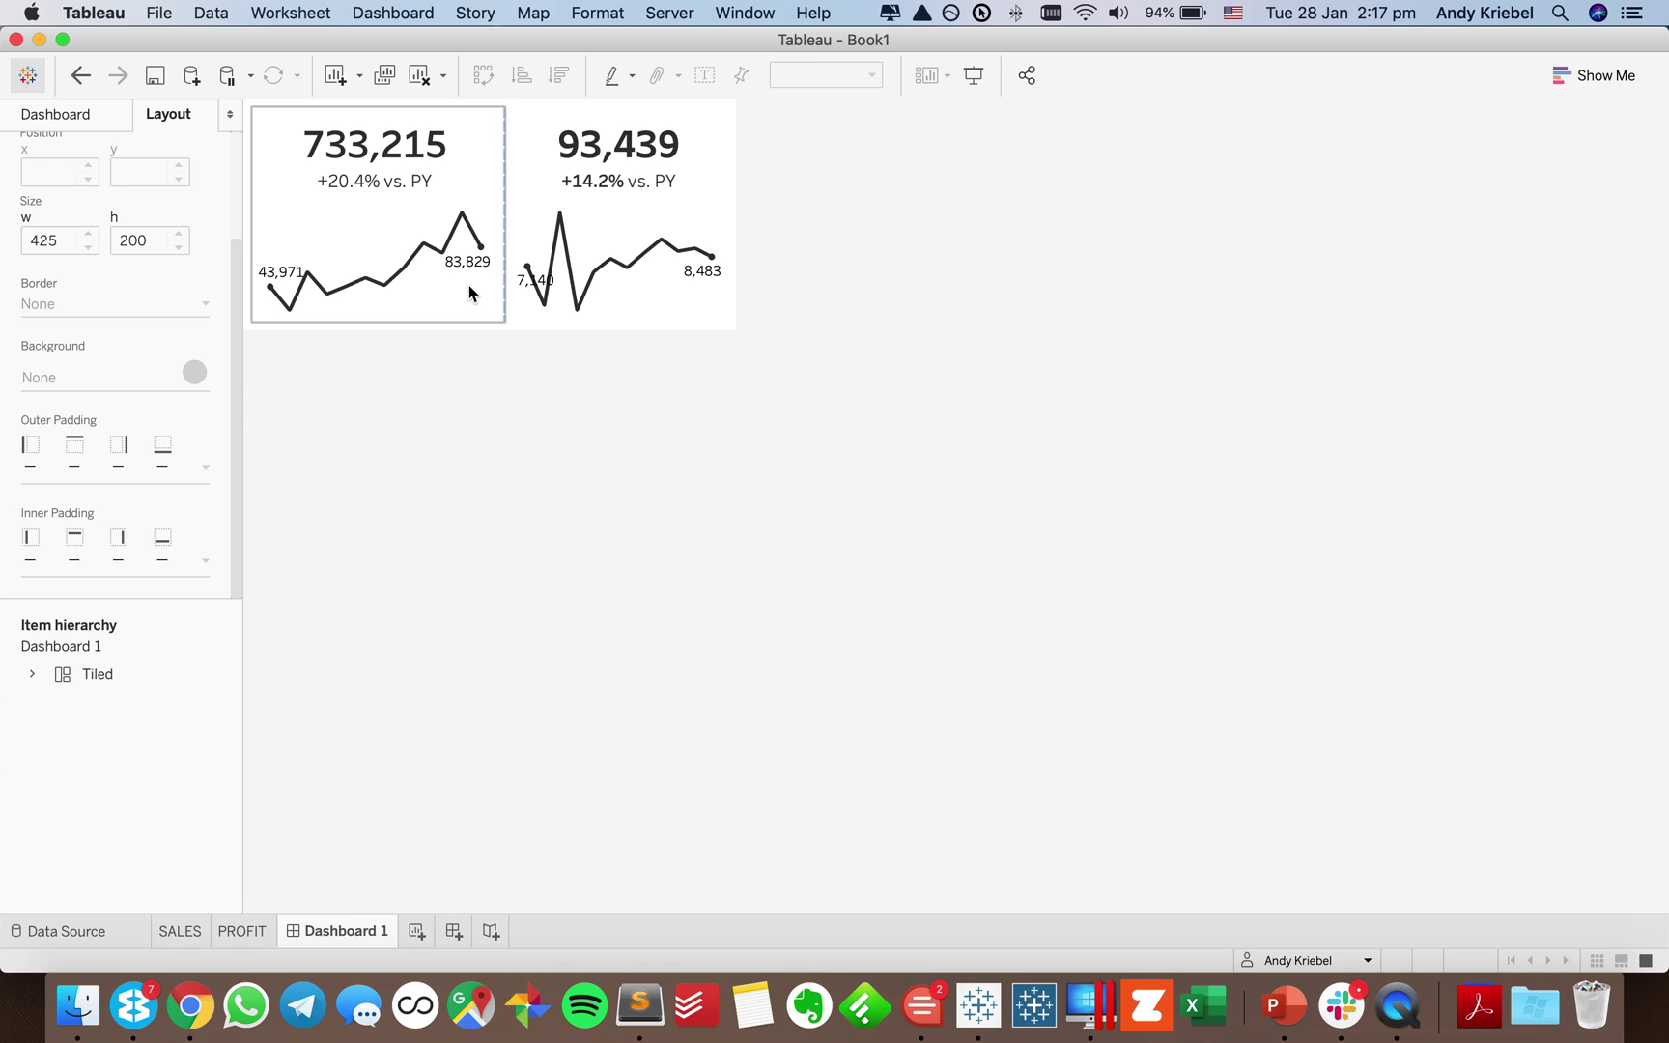
# In the SALES sheet, turn off the mark label for the minimum value so only the last month is labelled.
pyautogui.click(180, 931)
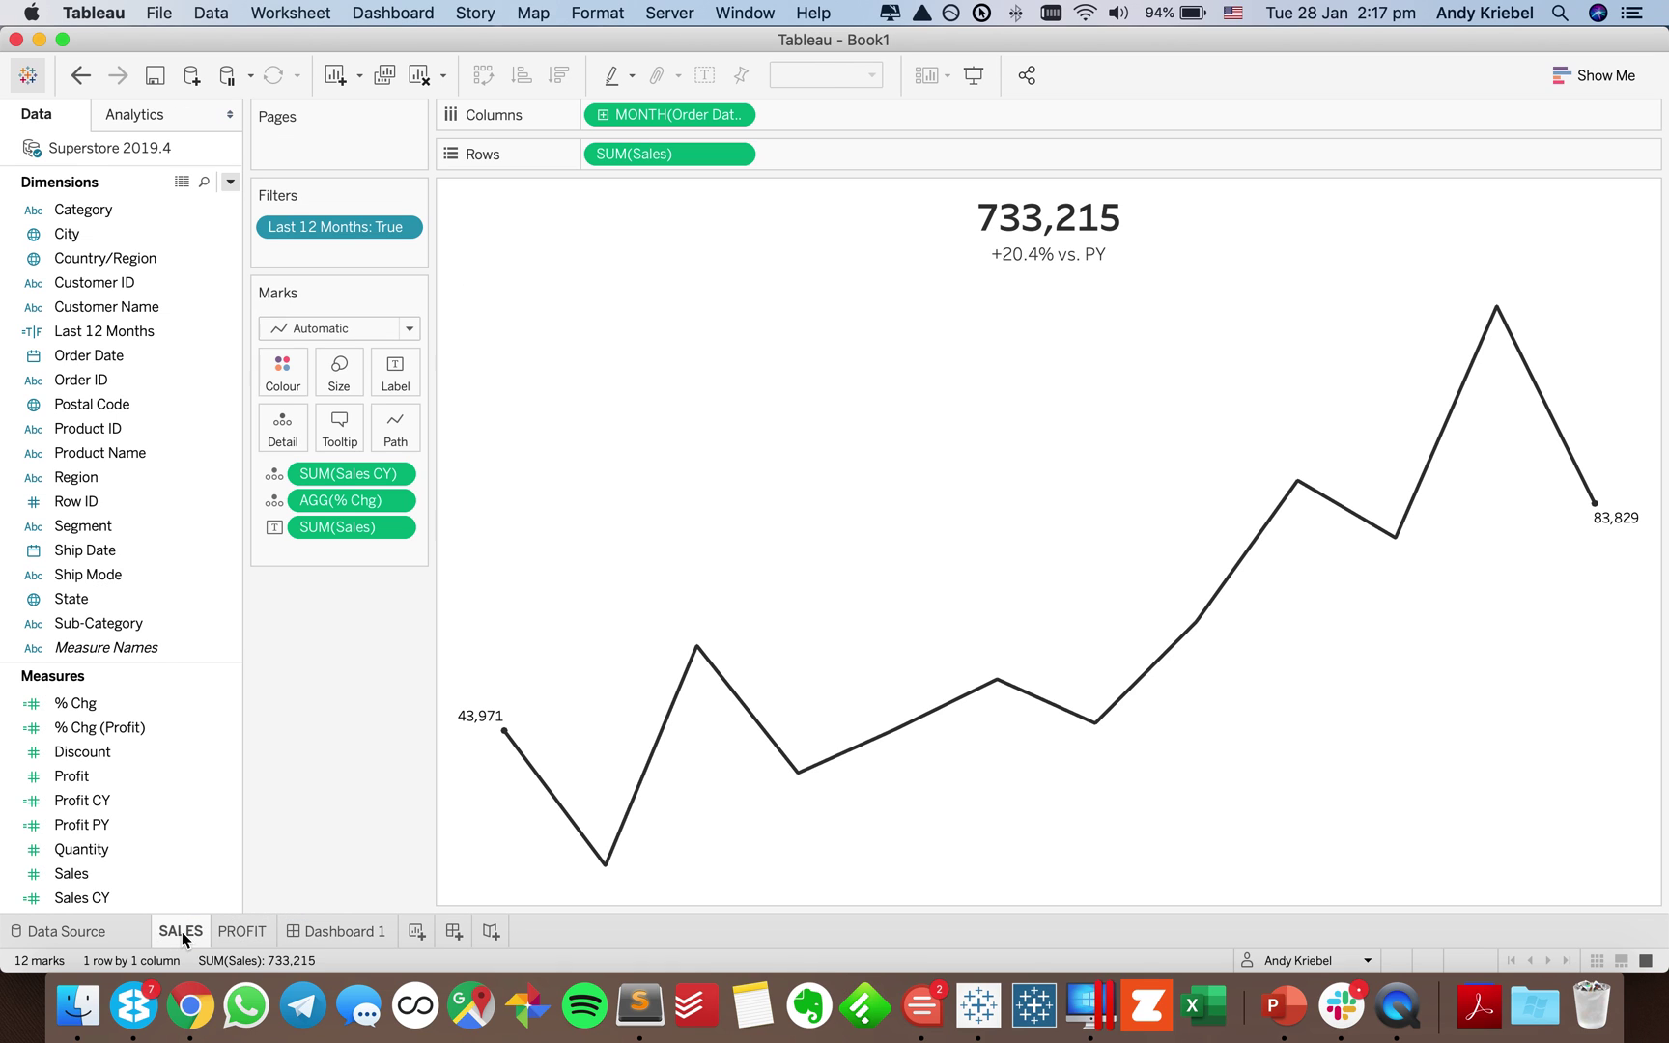
pyautogui.click(395, 379)
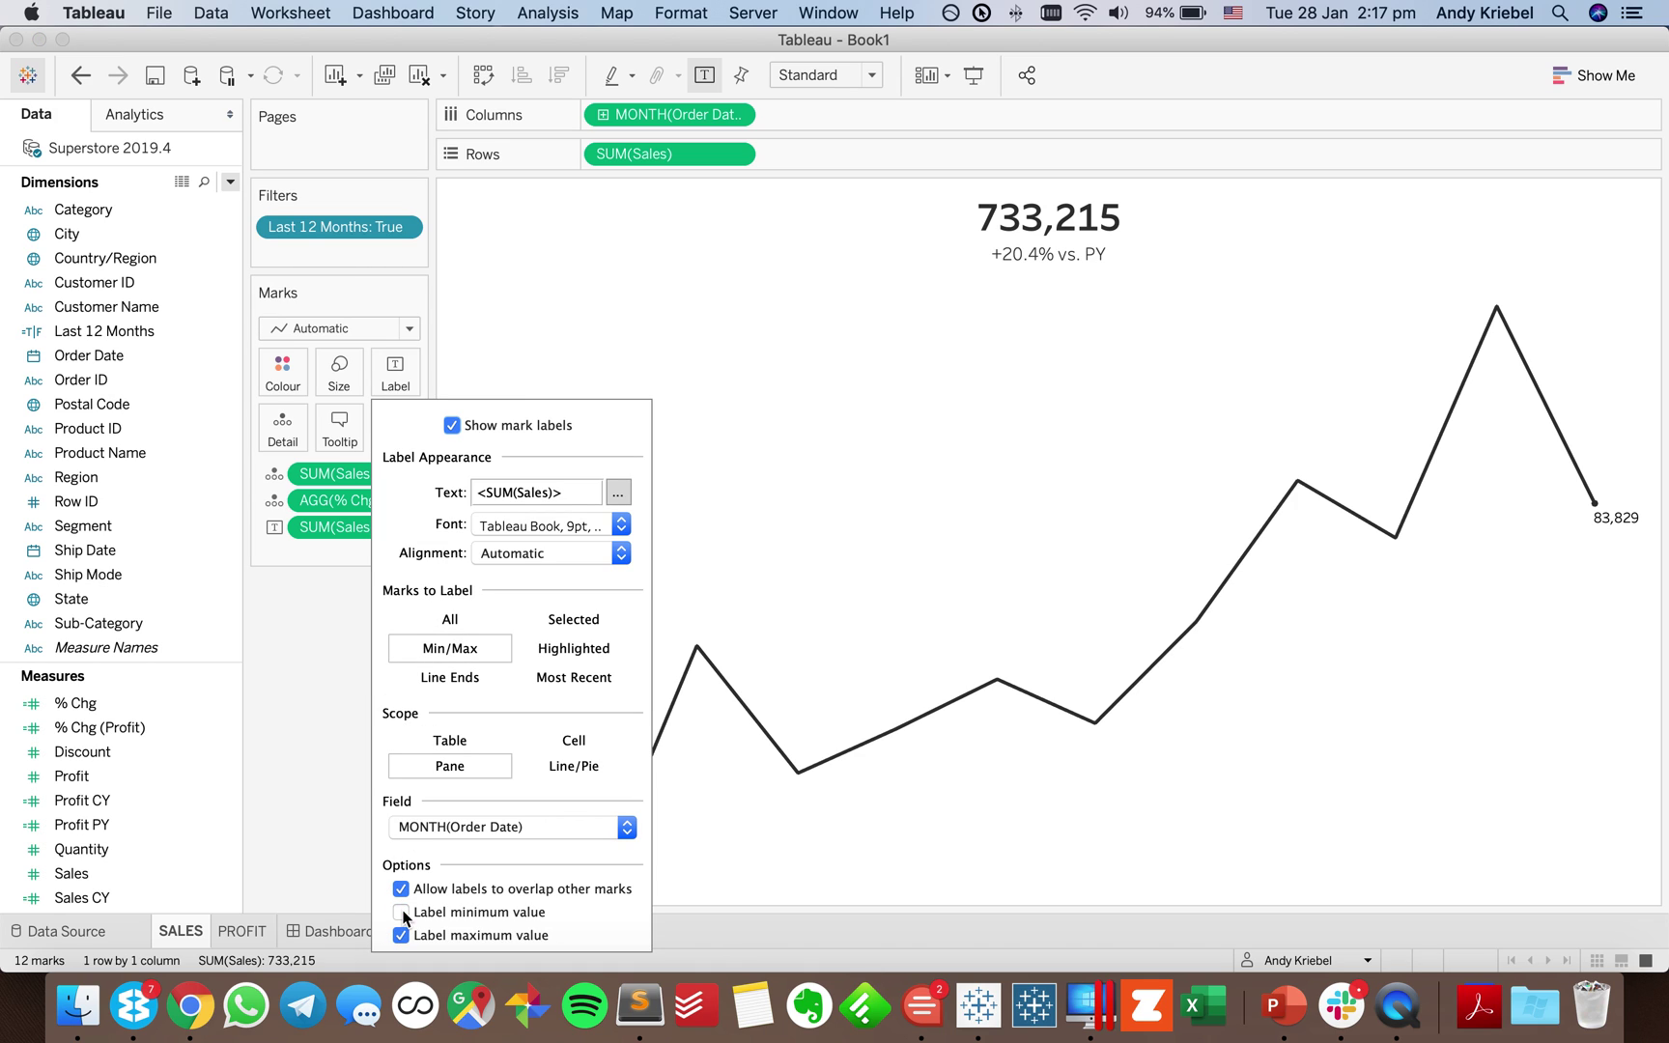
pyautogui.click(305, 823)
# In the PROFIT sheet, turn off the mark label for the minimum value and return to Dashboard 1.
pyautogui.click(242, 931)
pyautogui.click(398, 375)
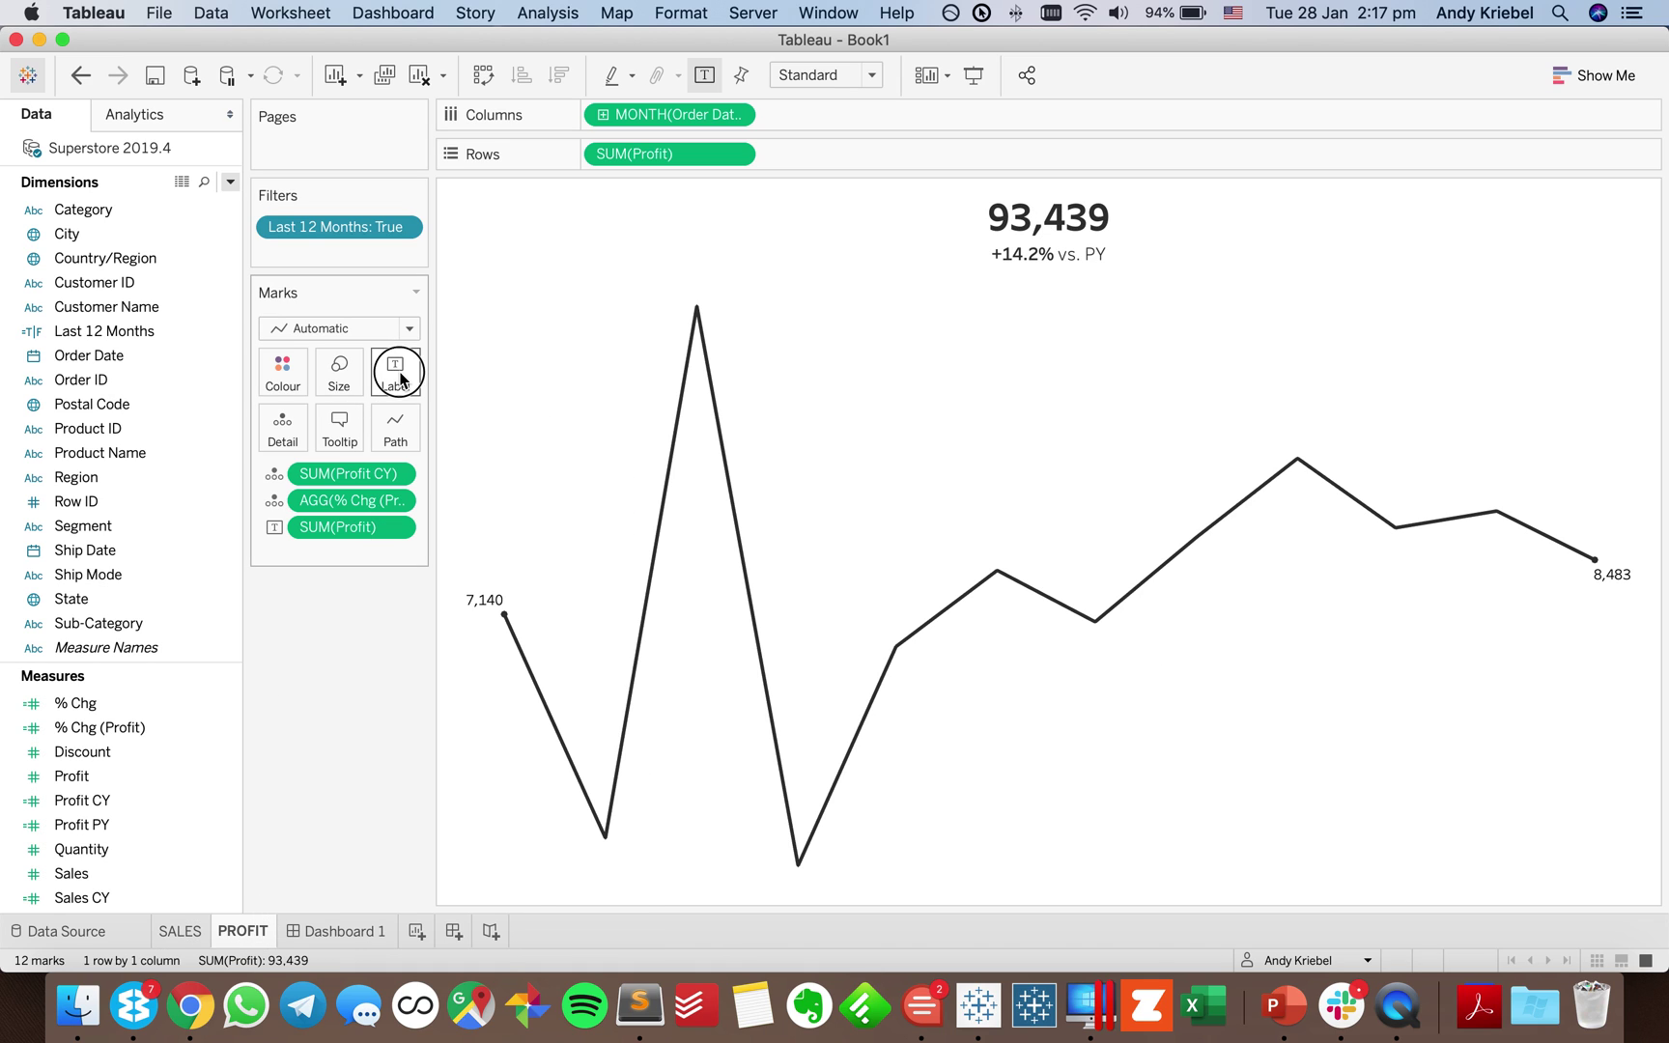
pyautogui.click(400, 912)
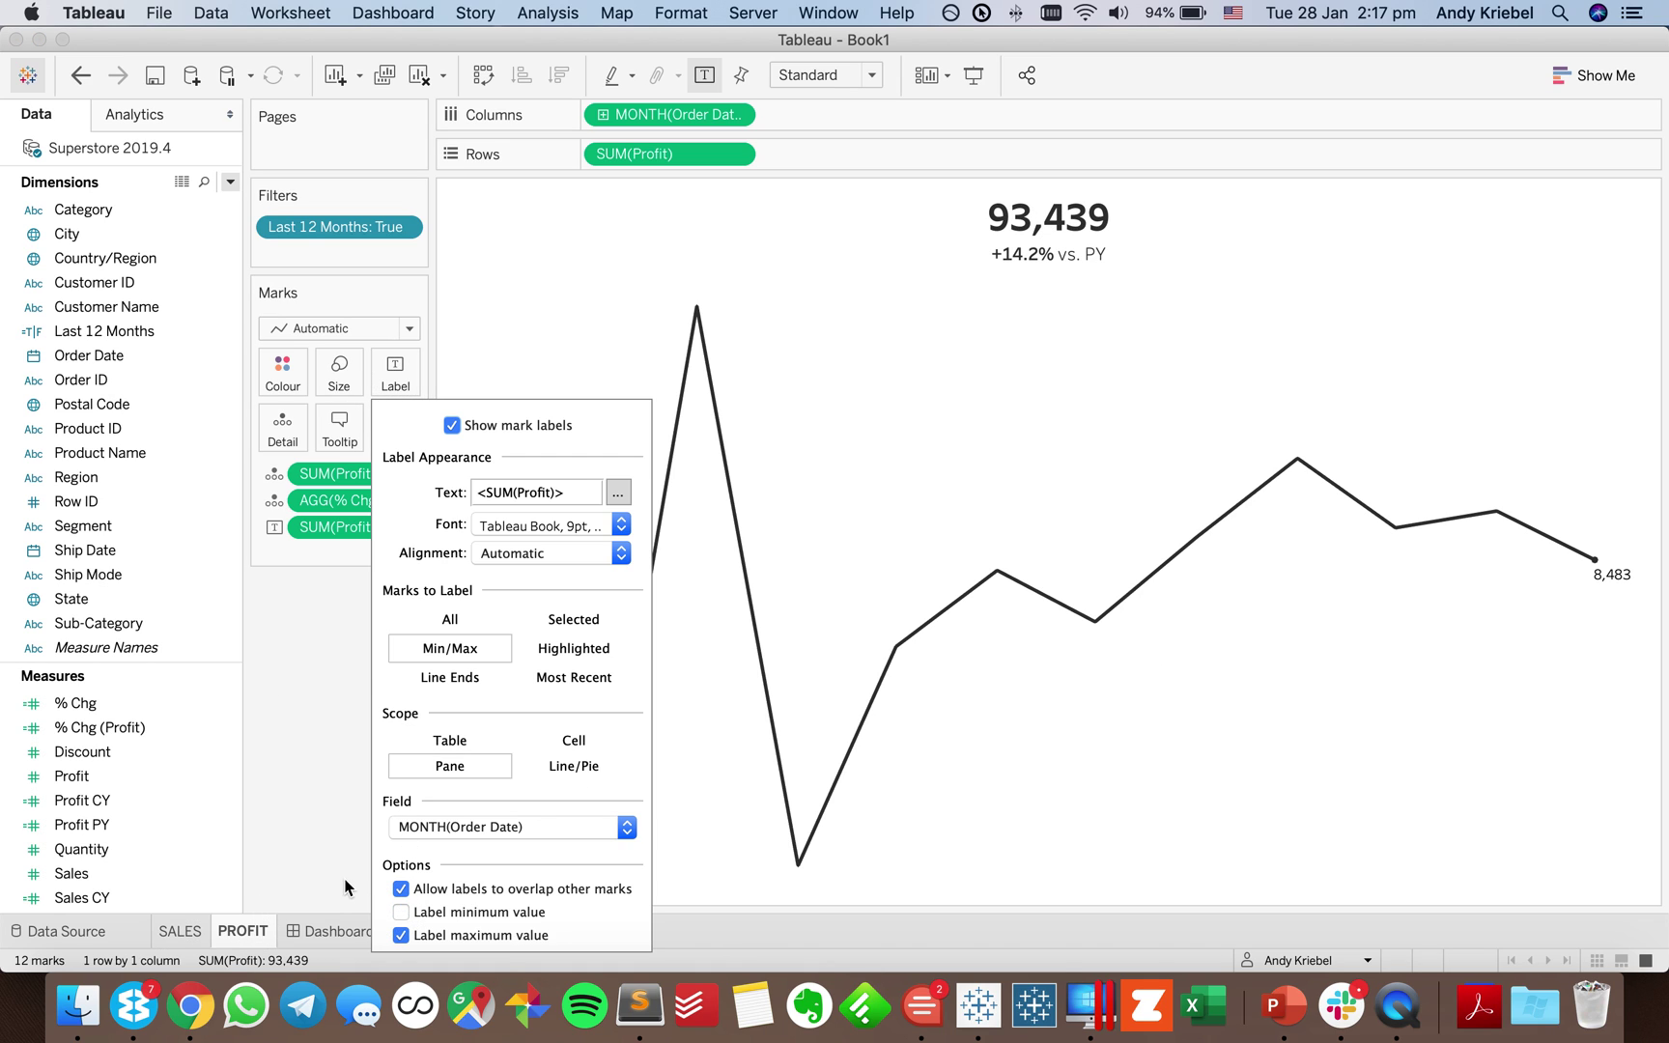
pyautogui.click(331, 931)
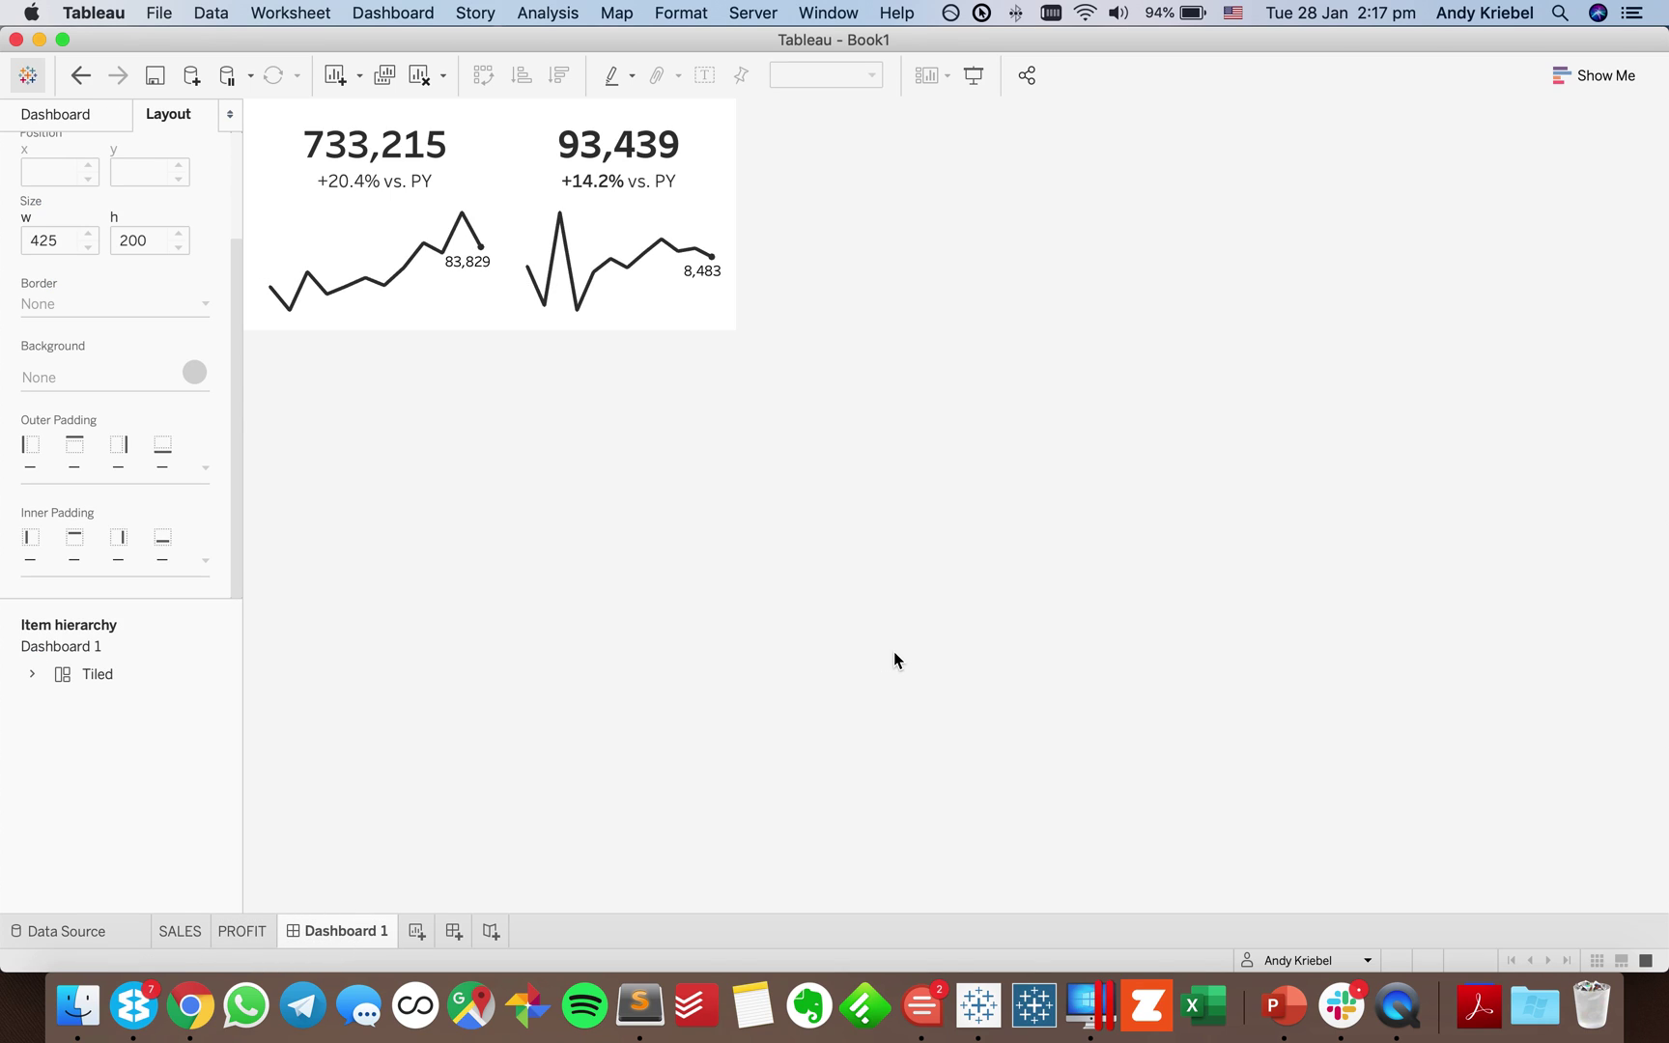
# In the SALES sheet's title, add the line SALES above the current-year total and set it to size 10.
pyautogui.click(473, 203)
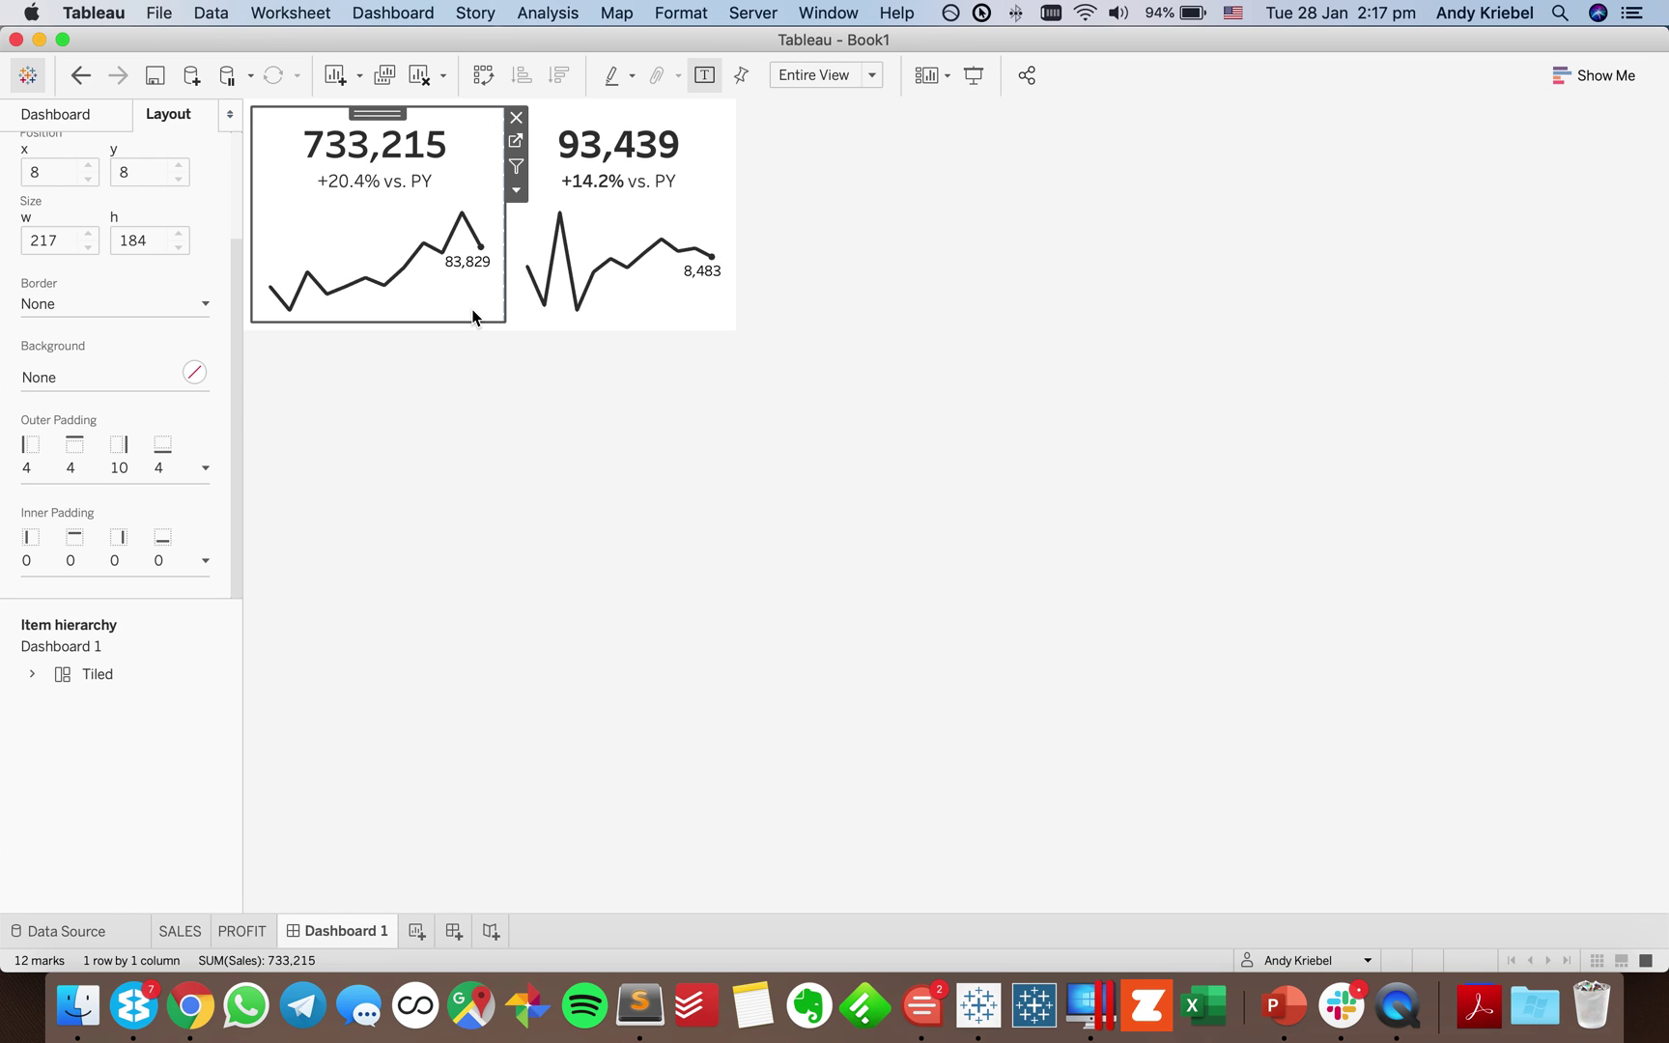
pyautogui.doubleClick(475, 150)
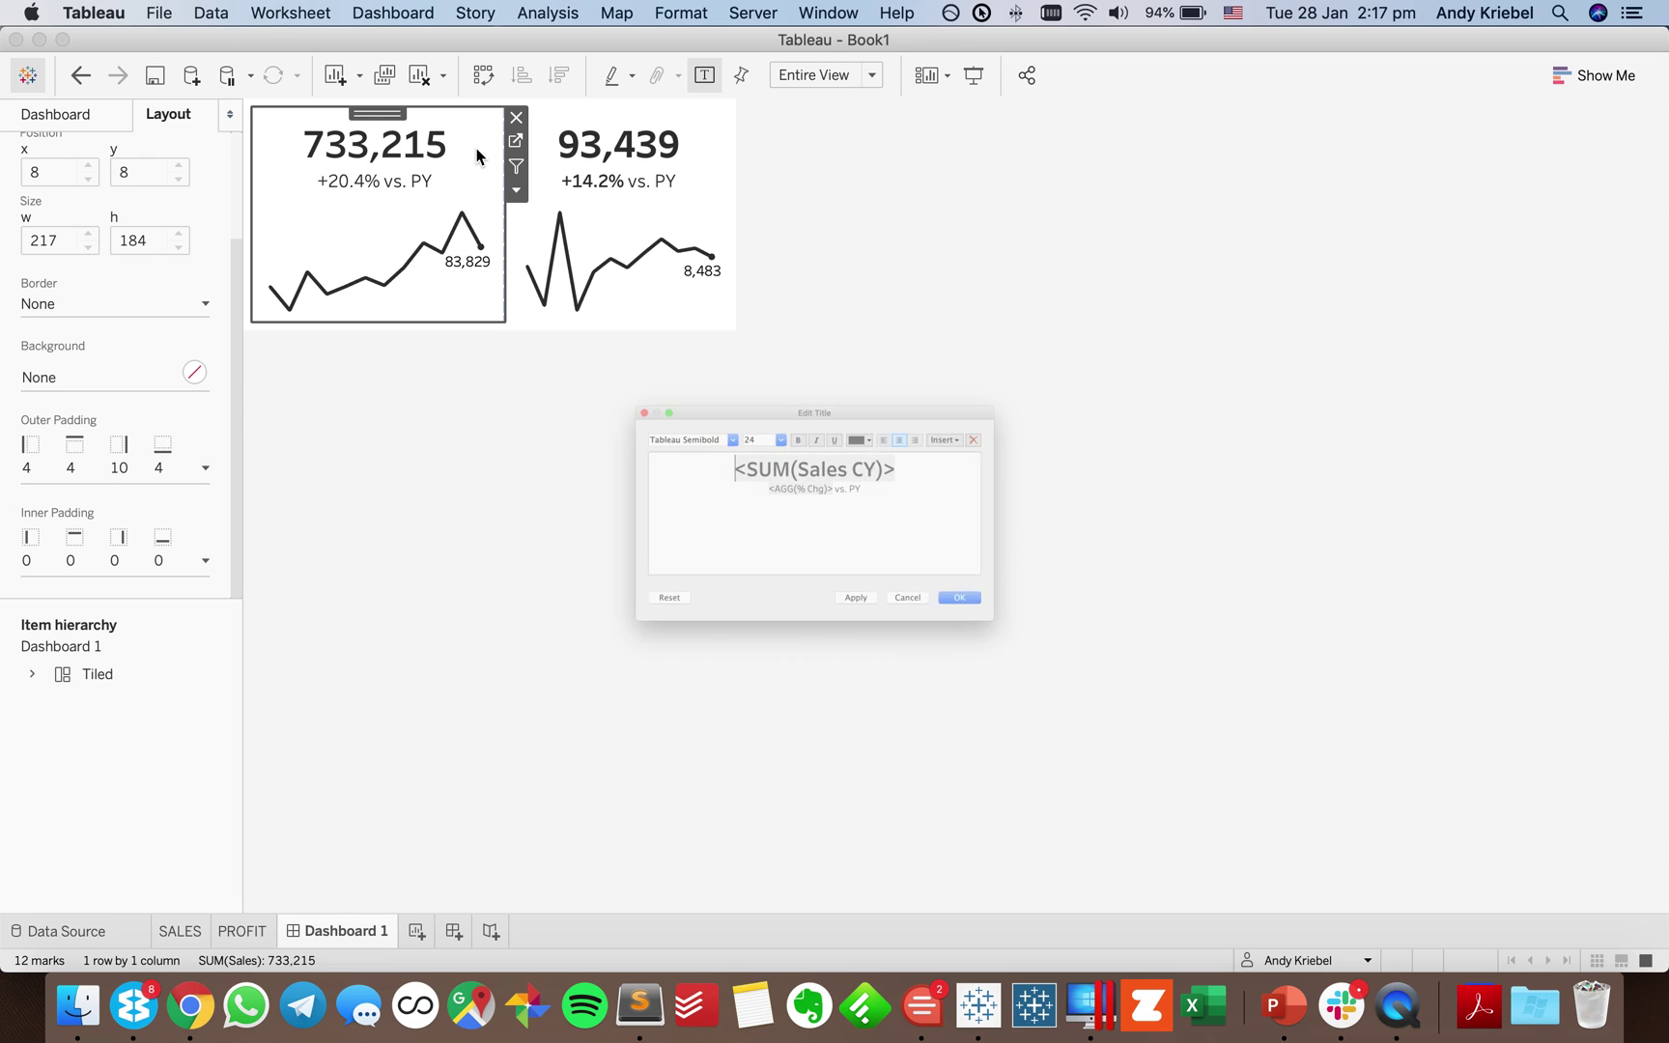
pyautogui.press('Return')
pyautogui.press('Up')
pyautogui.write('S')
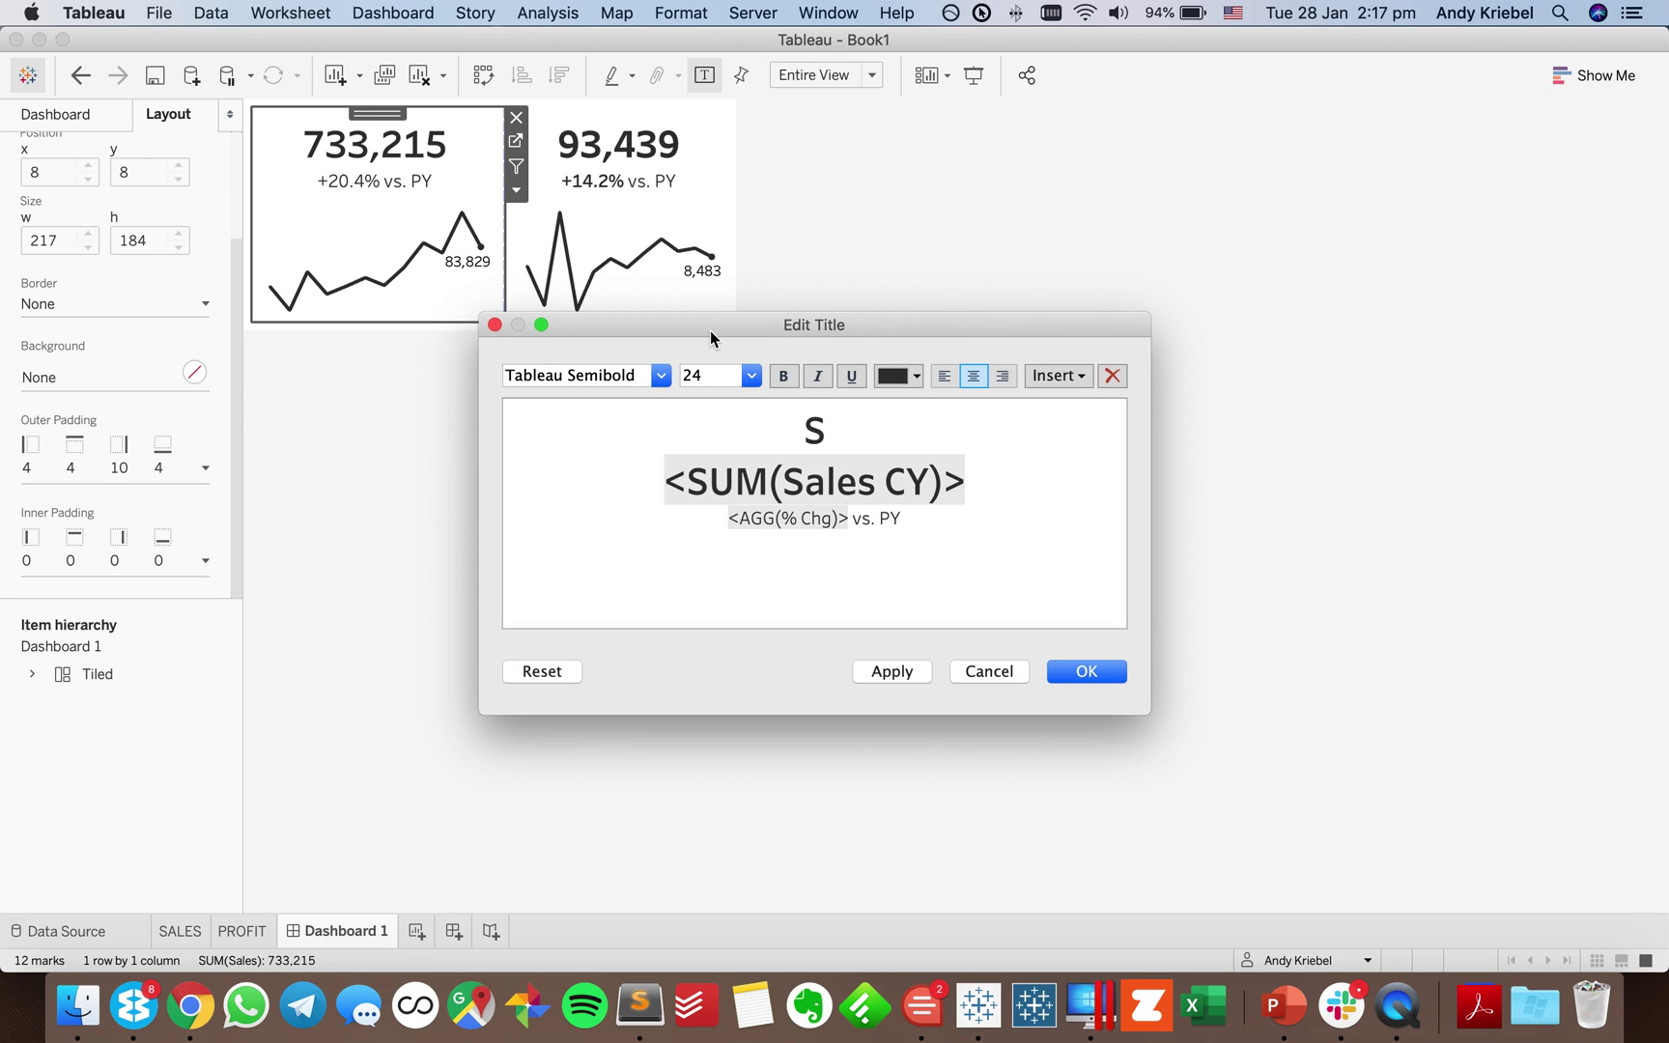
pyautogui.write('ALES')
pyautogui.hotkey('shift', 'Home')
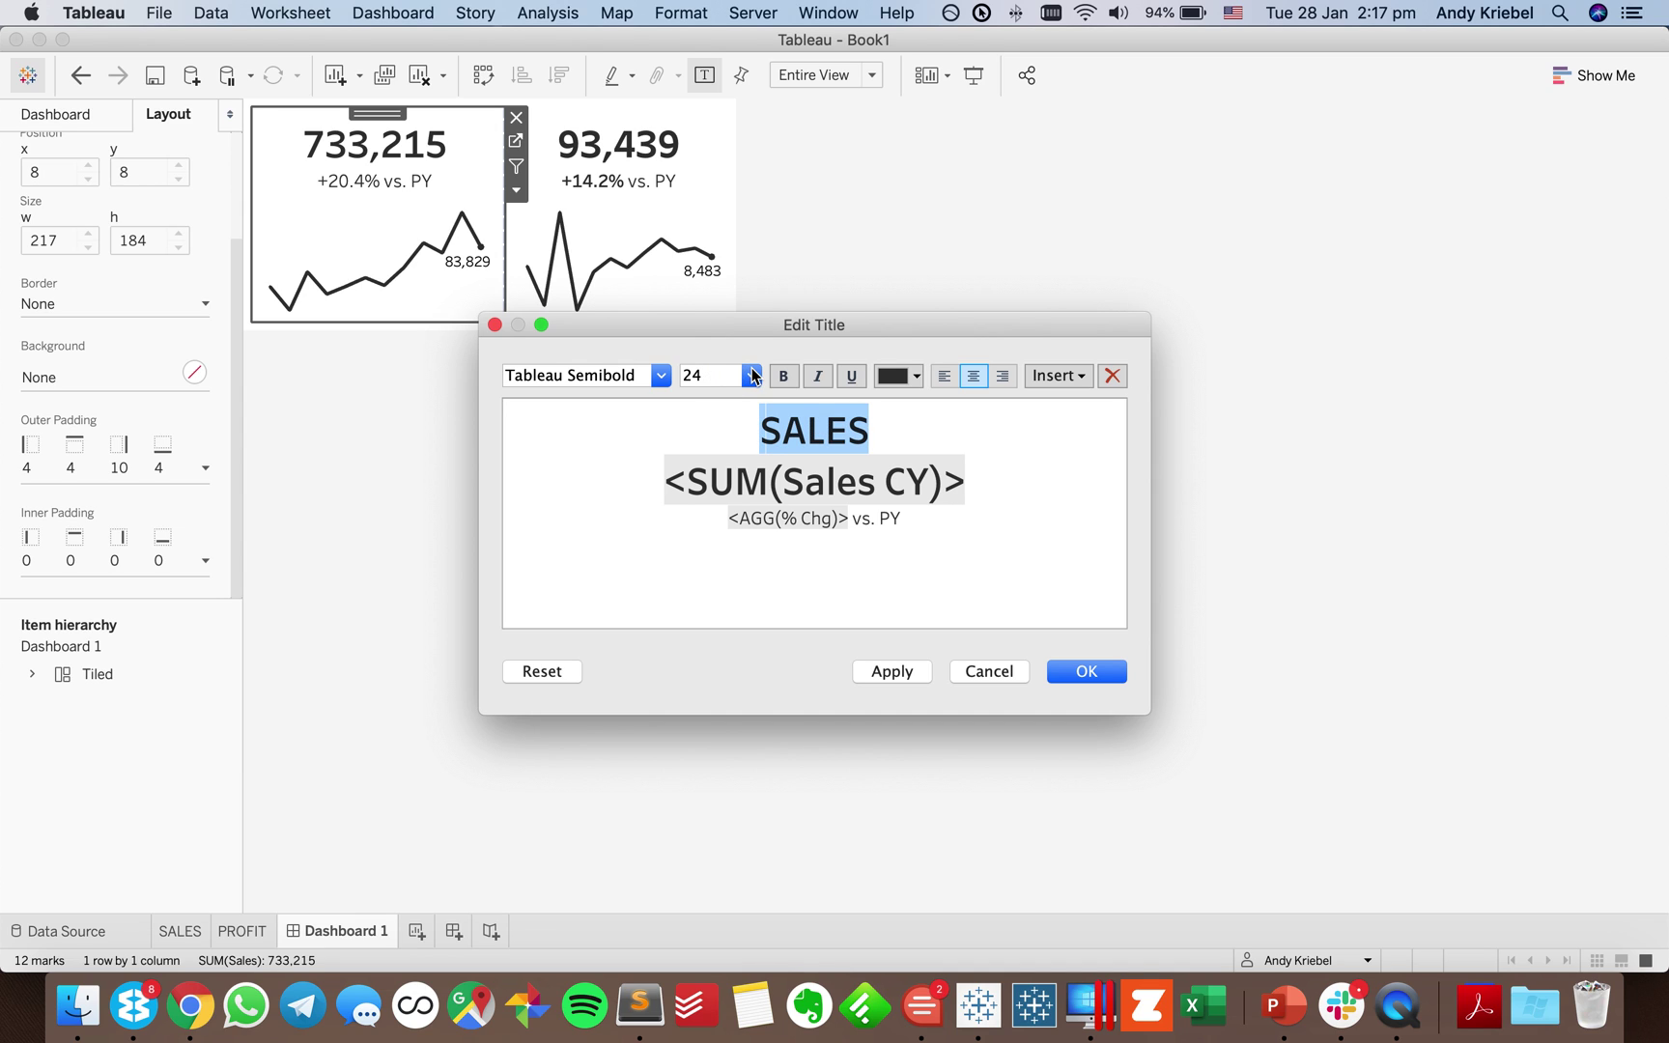
pyautogui.click(751, 376)
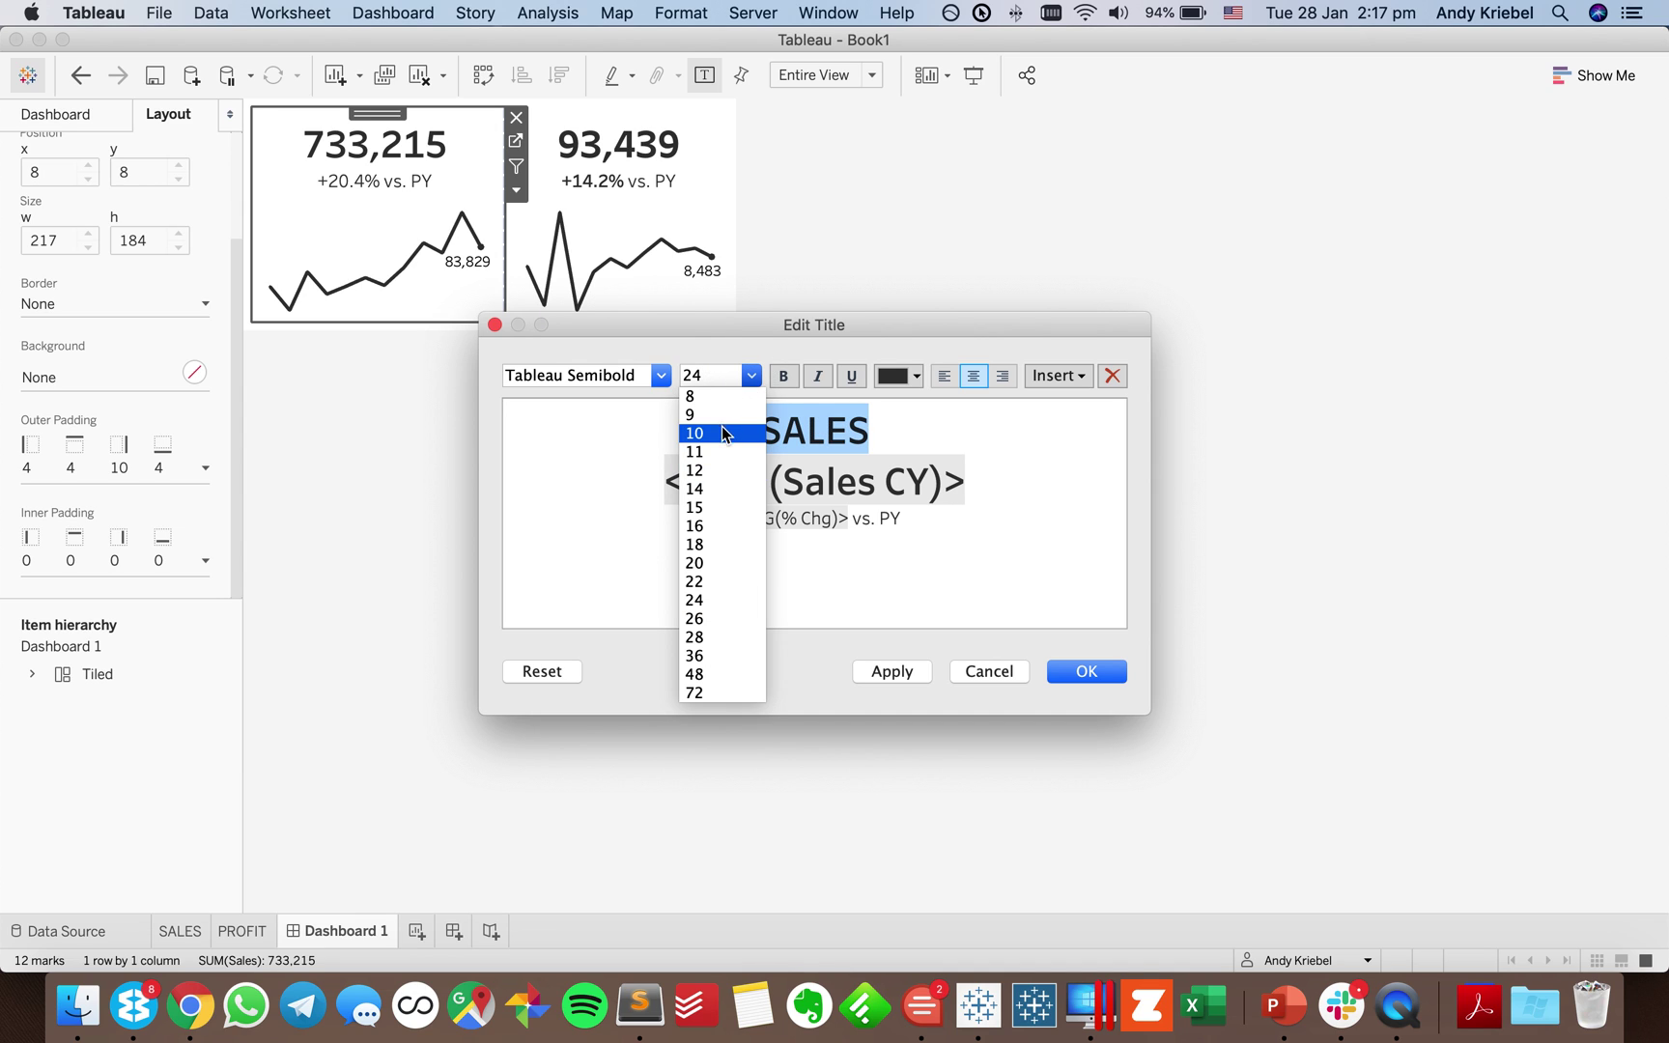
pyautogui.click(725, 432)
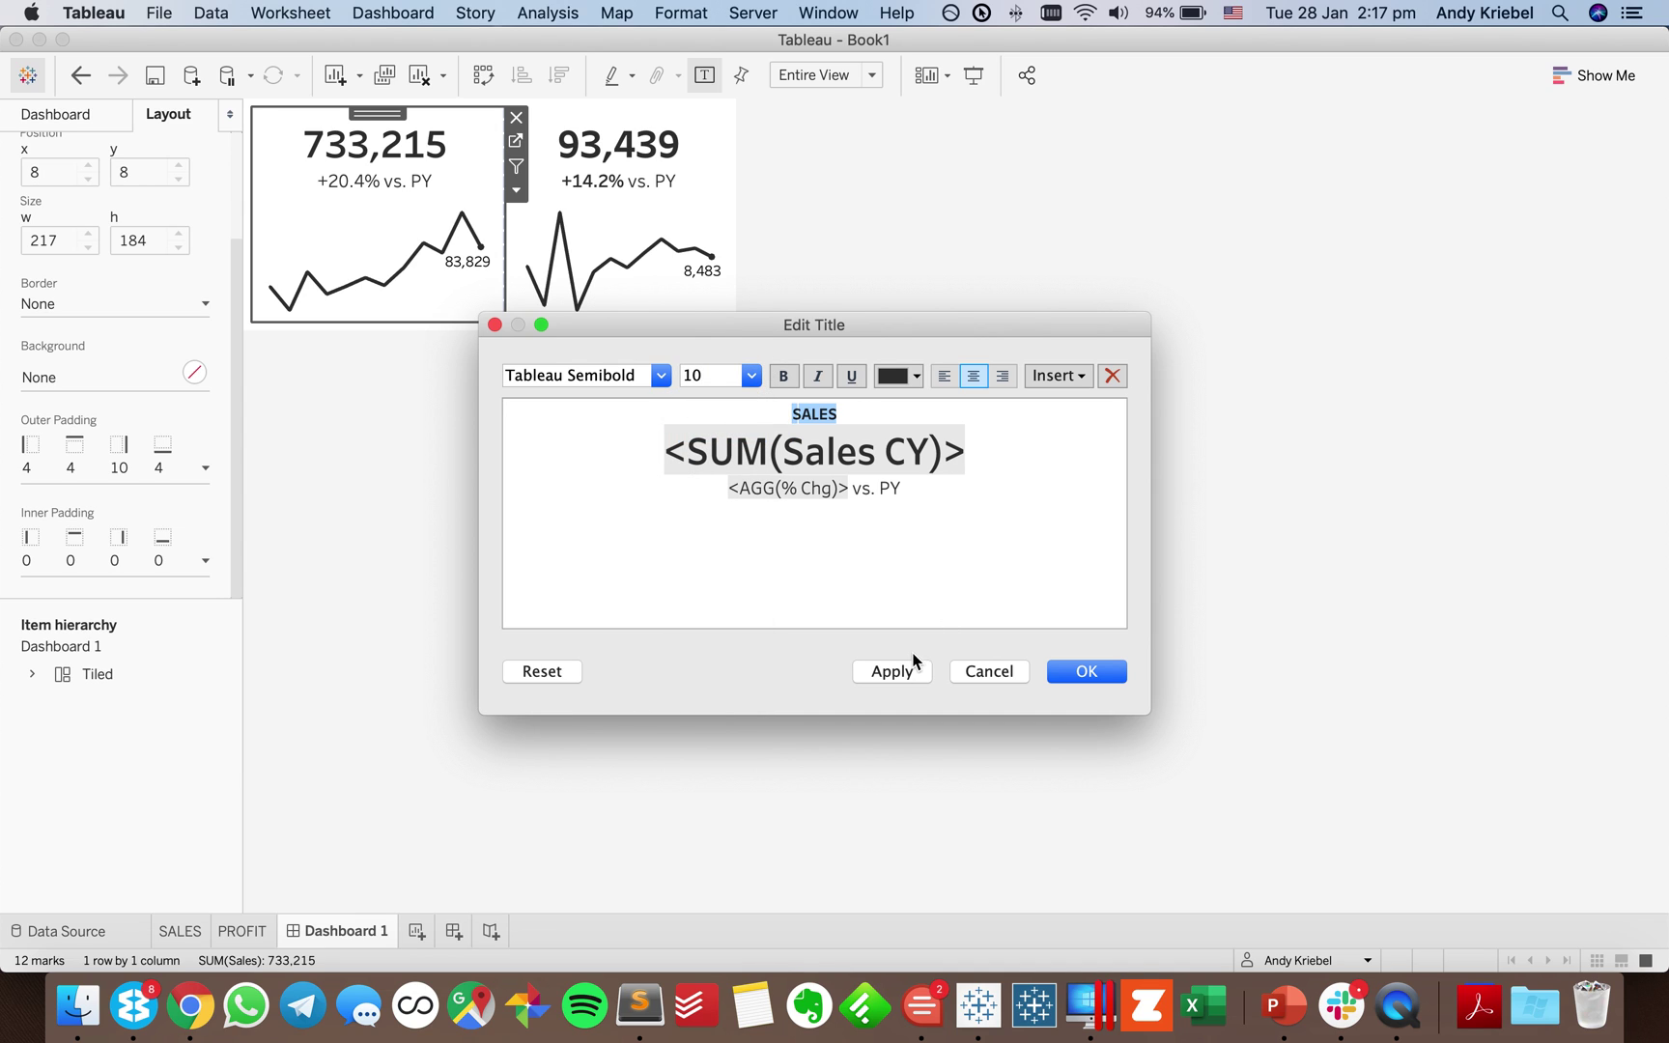
# Set the SALES line of the title to the Tableau Light font and apply the title.
pyautogui.click(660, 375)
pyautogui.scroll(3, 651, 465)
pyautogui.click(649, 445)
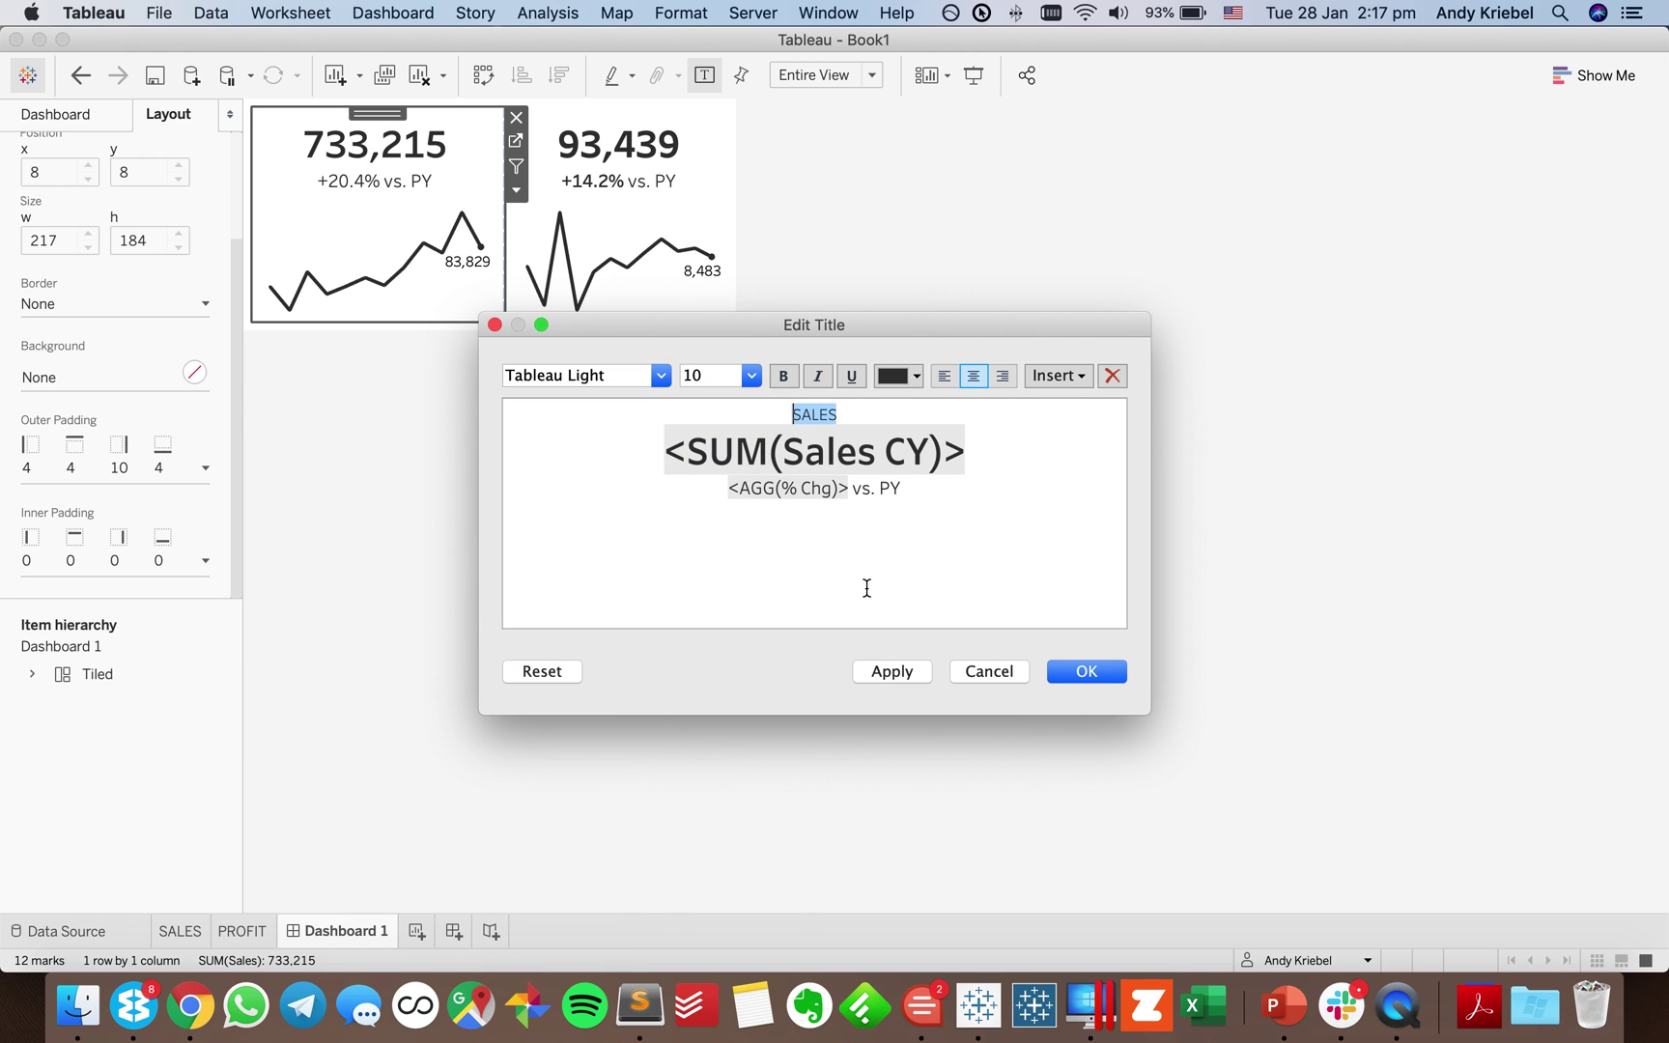
pyautogui.click(905, 672)
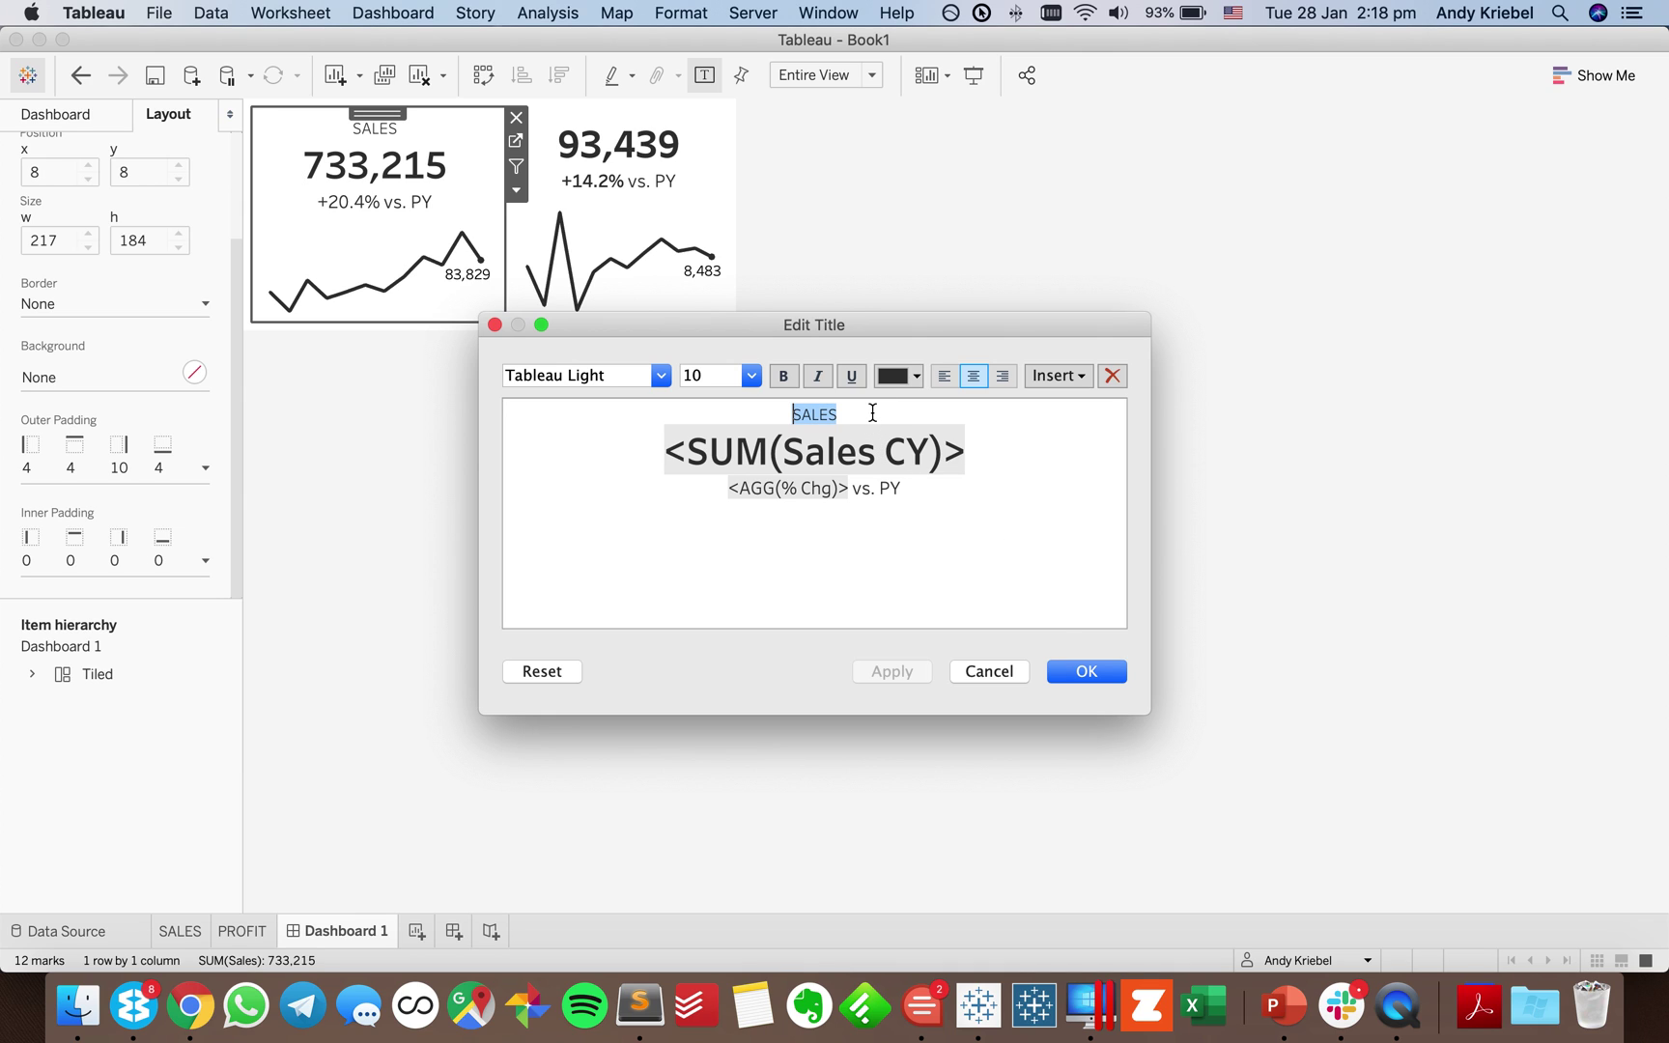
pyautogui.click(1083, 676)
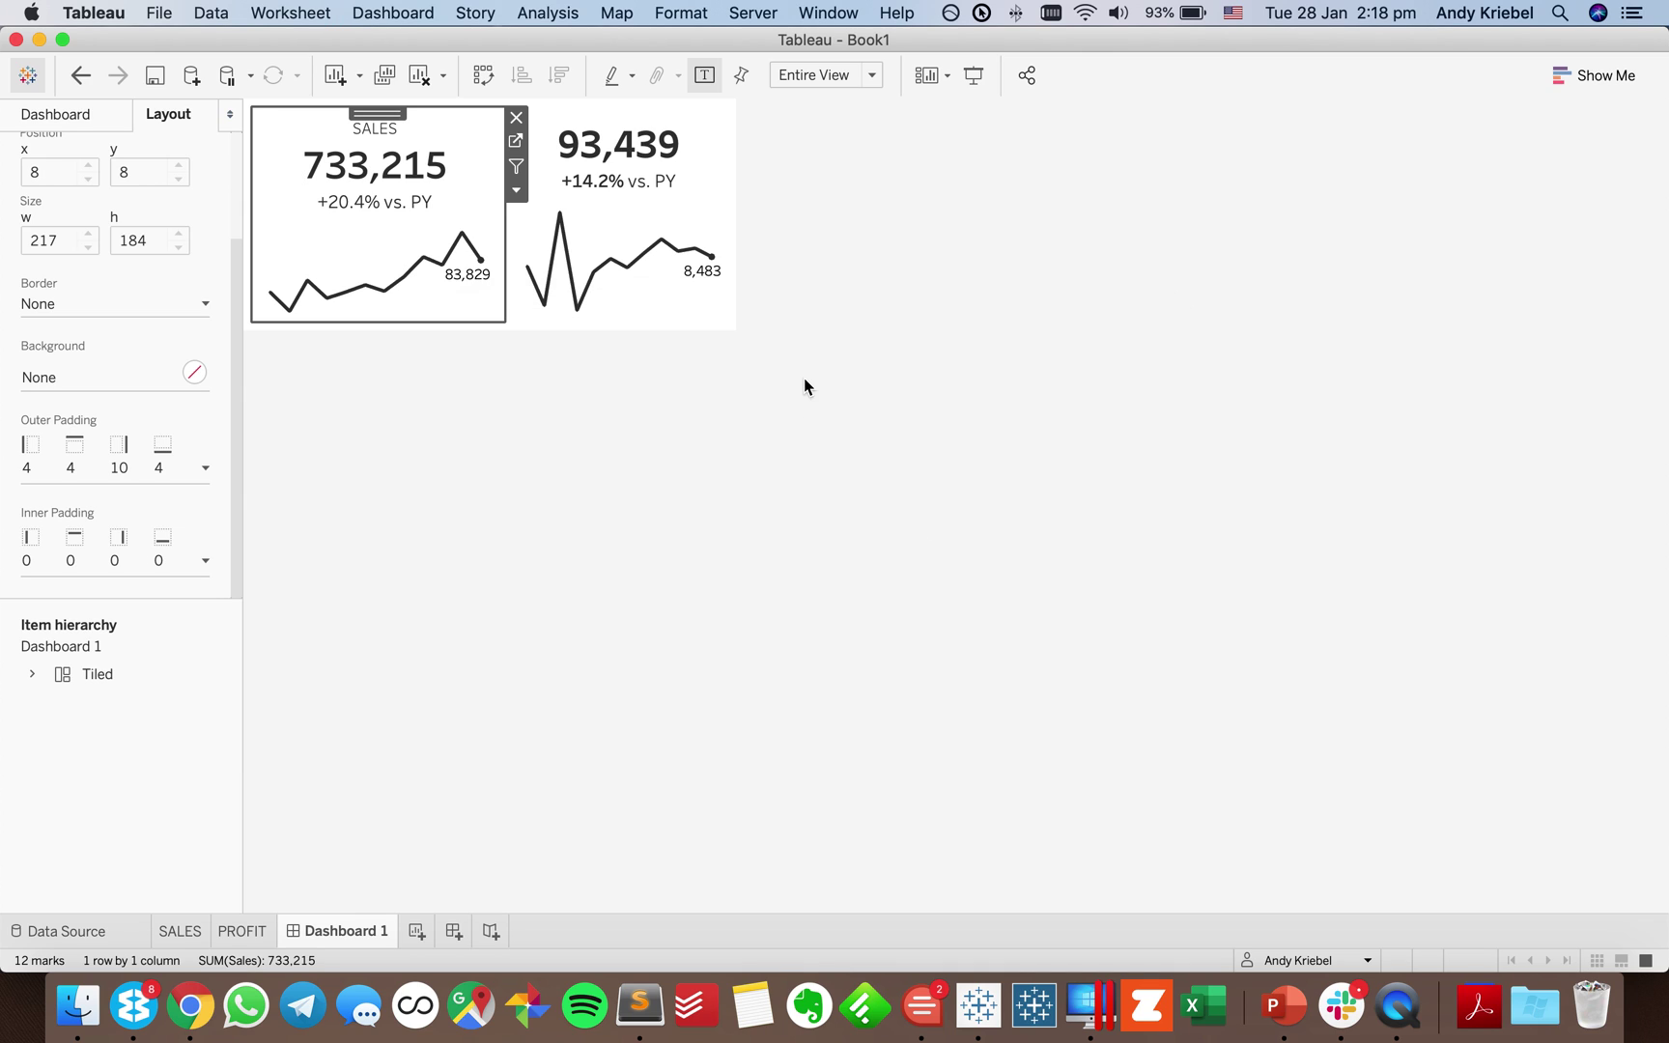
pyautogui.click(715, 169)
pyautogui.click(739, 189)
pyautogui.moveTo(774, 262)
pyautogui.click(579, 442)
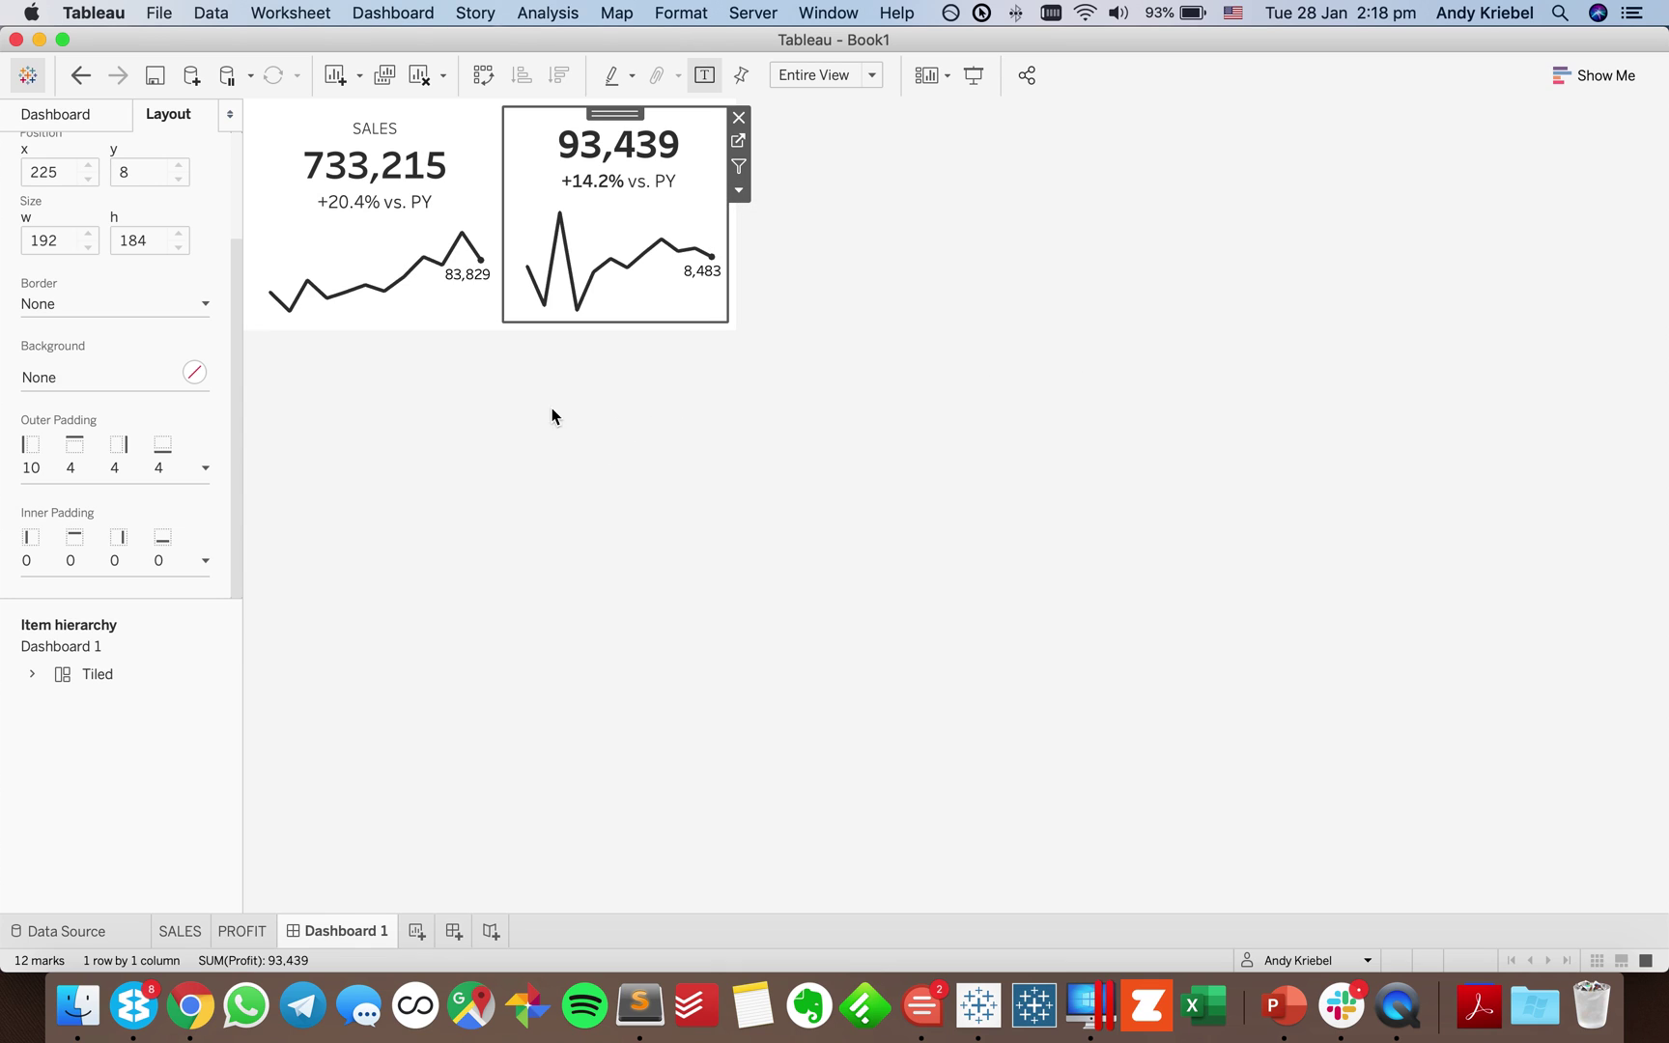
# In the SALES worksheet, add the text field "SALES" to Columns before the order month, then hide the field labels for columns.
pyautogui.click(434, 317)
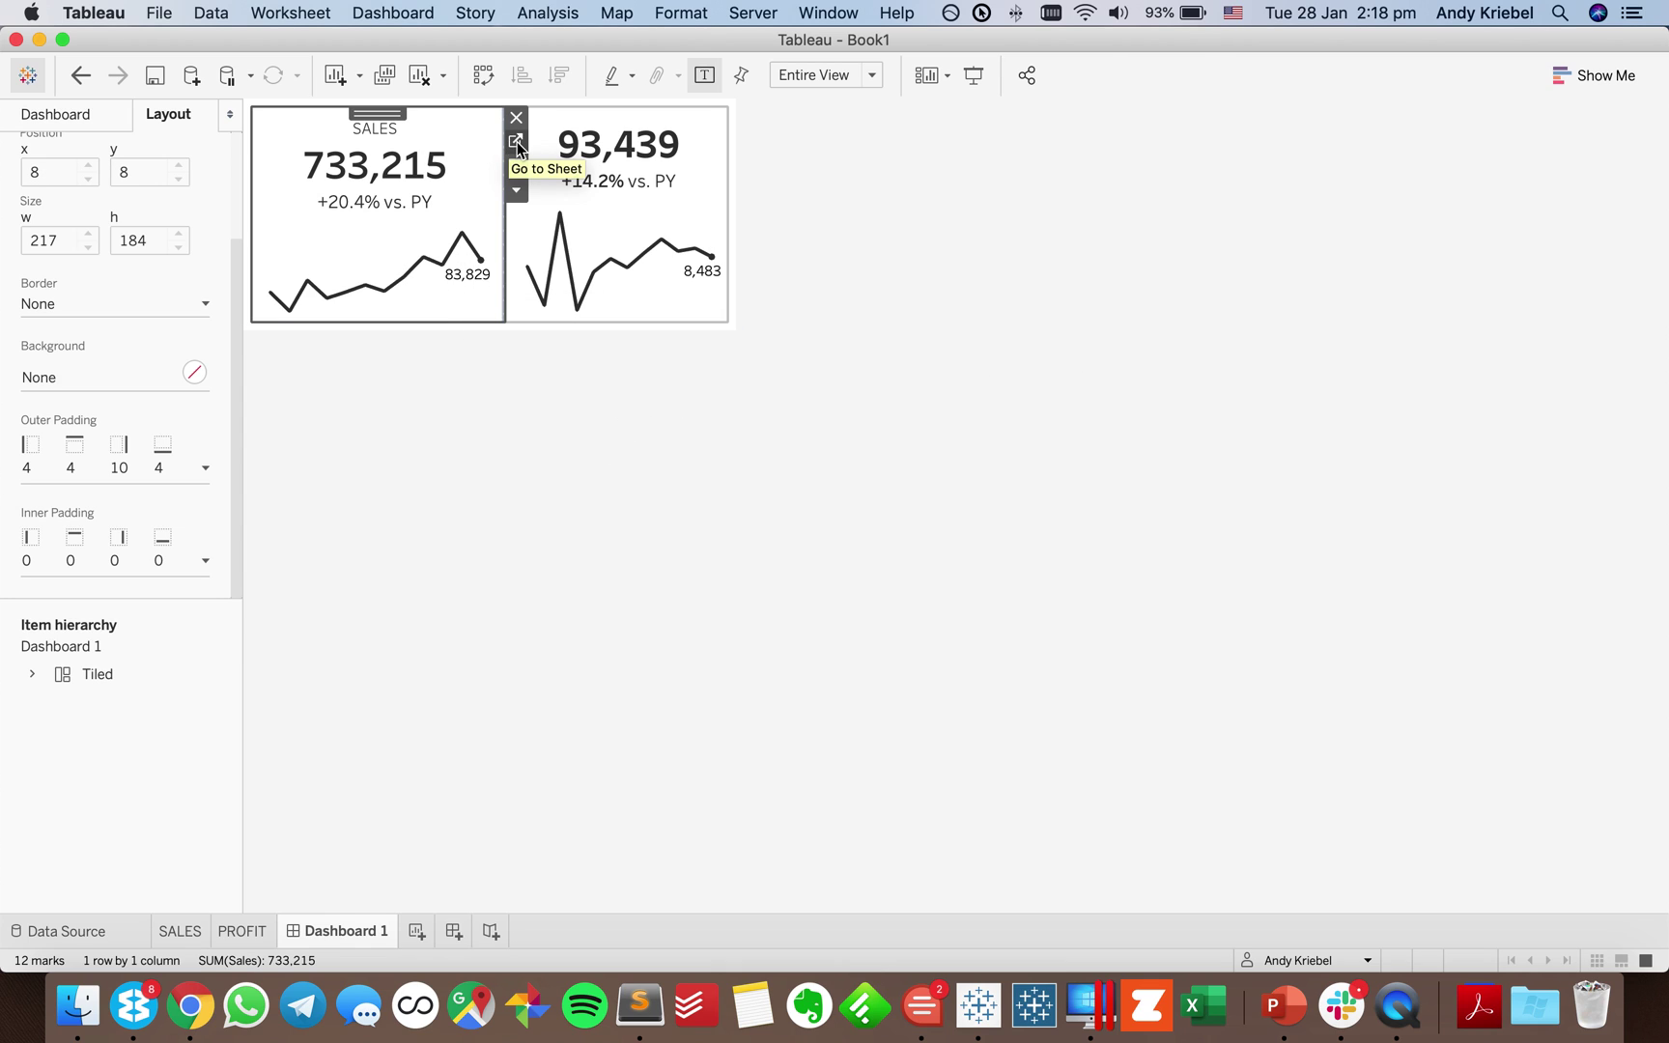
pyautogui.click(516, 143)
pyautogui.doubleClick(803, 115)
pyautogui.write('"SALES"')
pyautogui.press('Return')
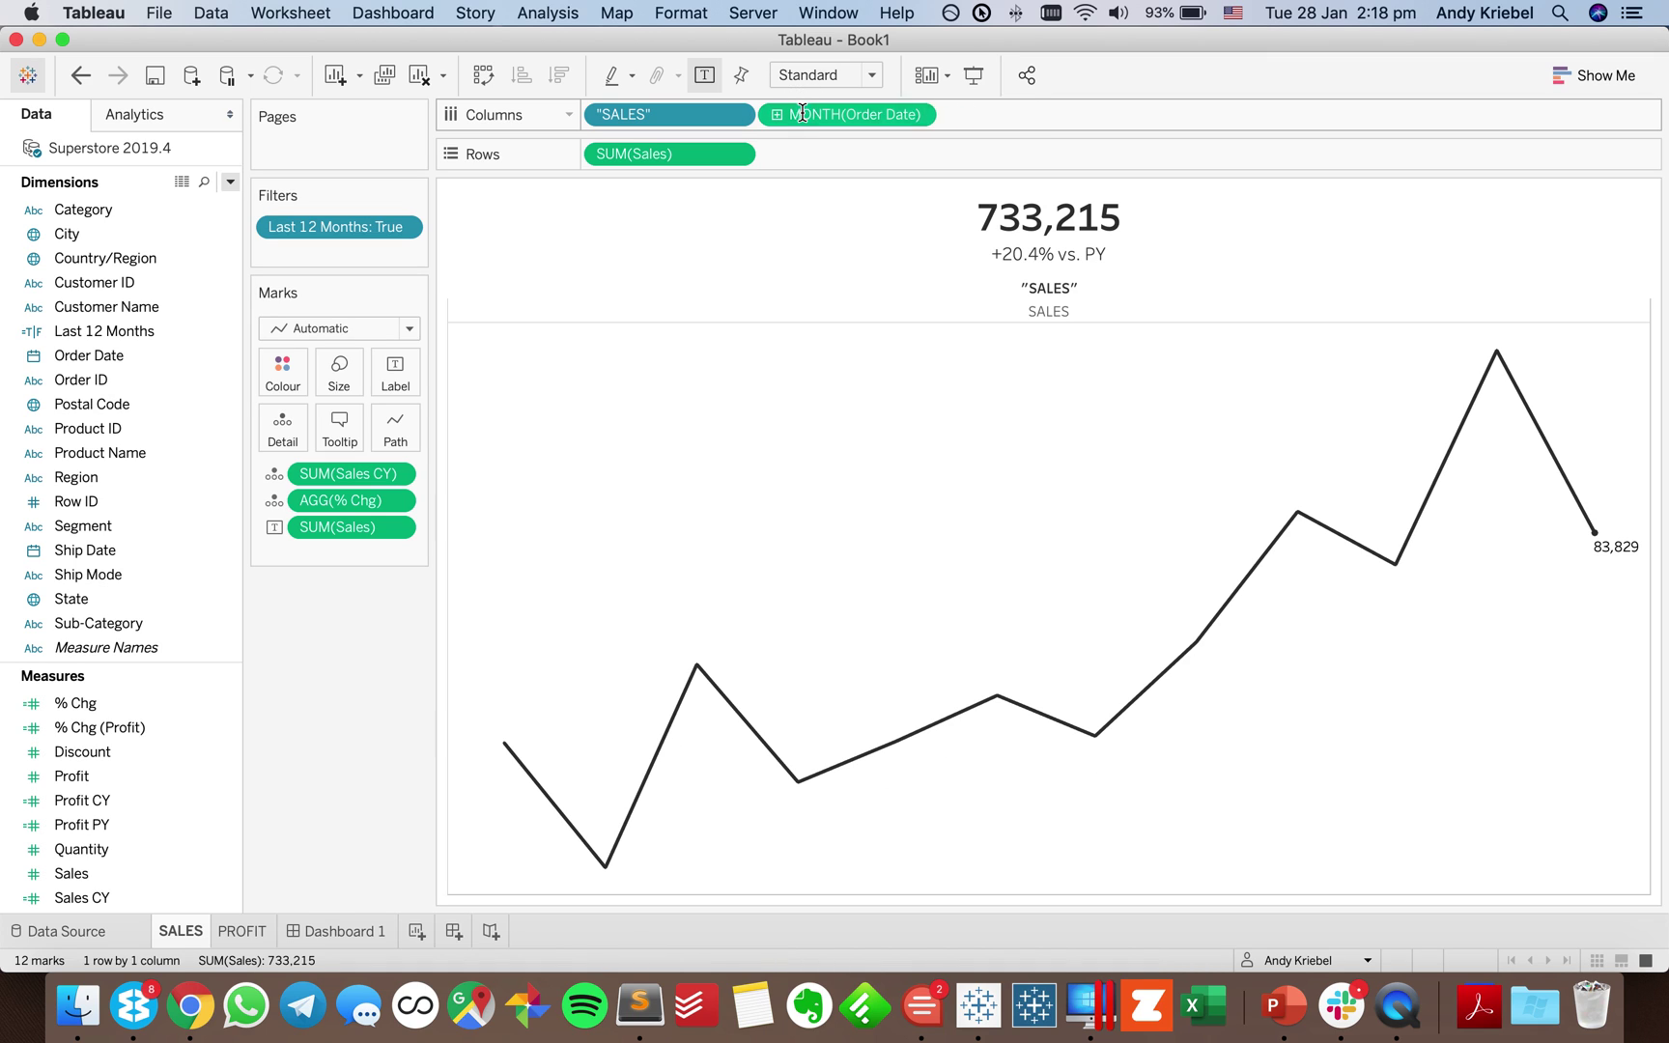
pyautogui.rightClick(1020, 287)
pyautogui.click(1053, 320)
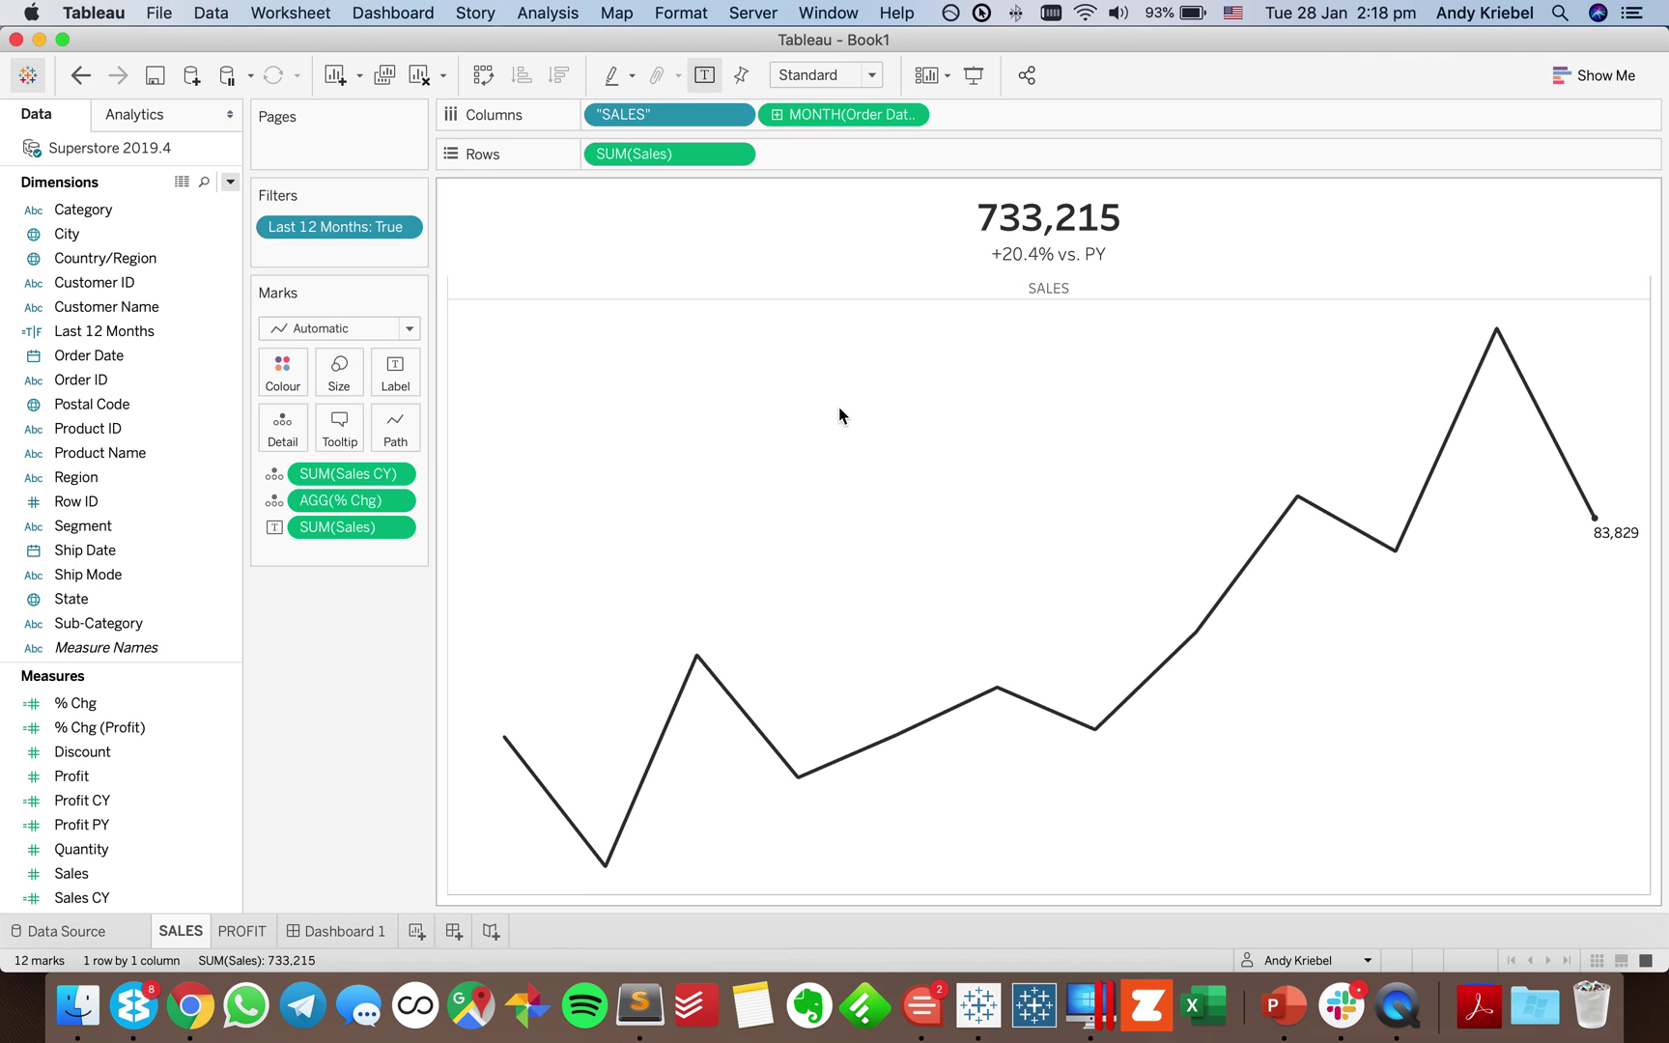
# In the PROFIT worksheet, add the text field "PROFIT" to Columns as a header and hide the field labels for columns.
pyautogui.click(242, 929)
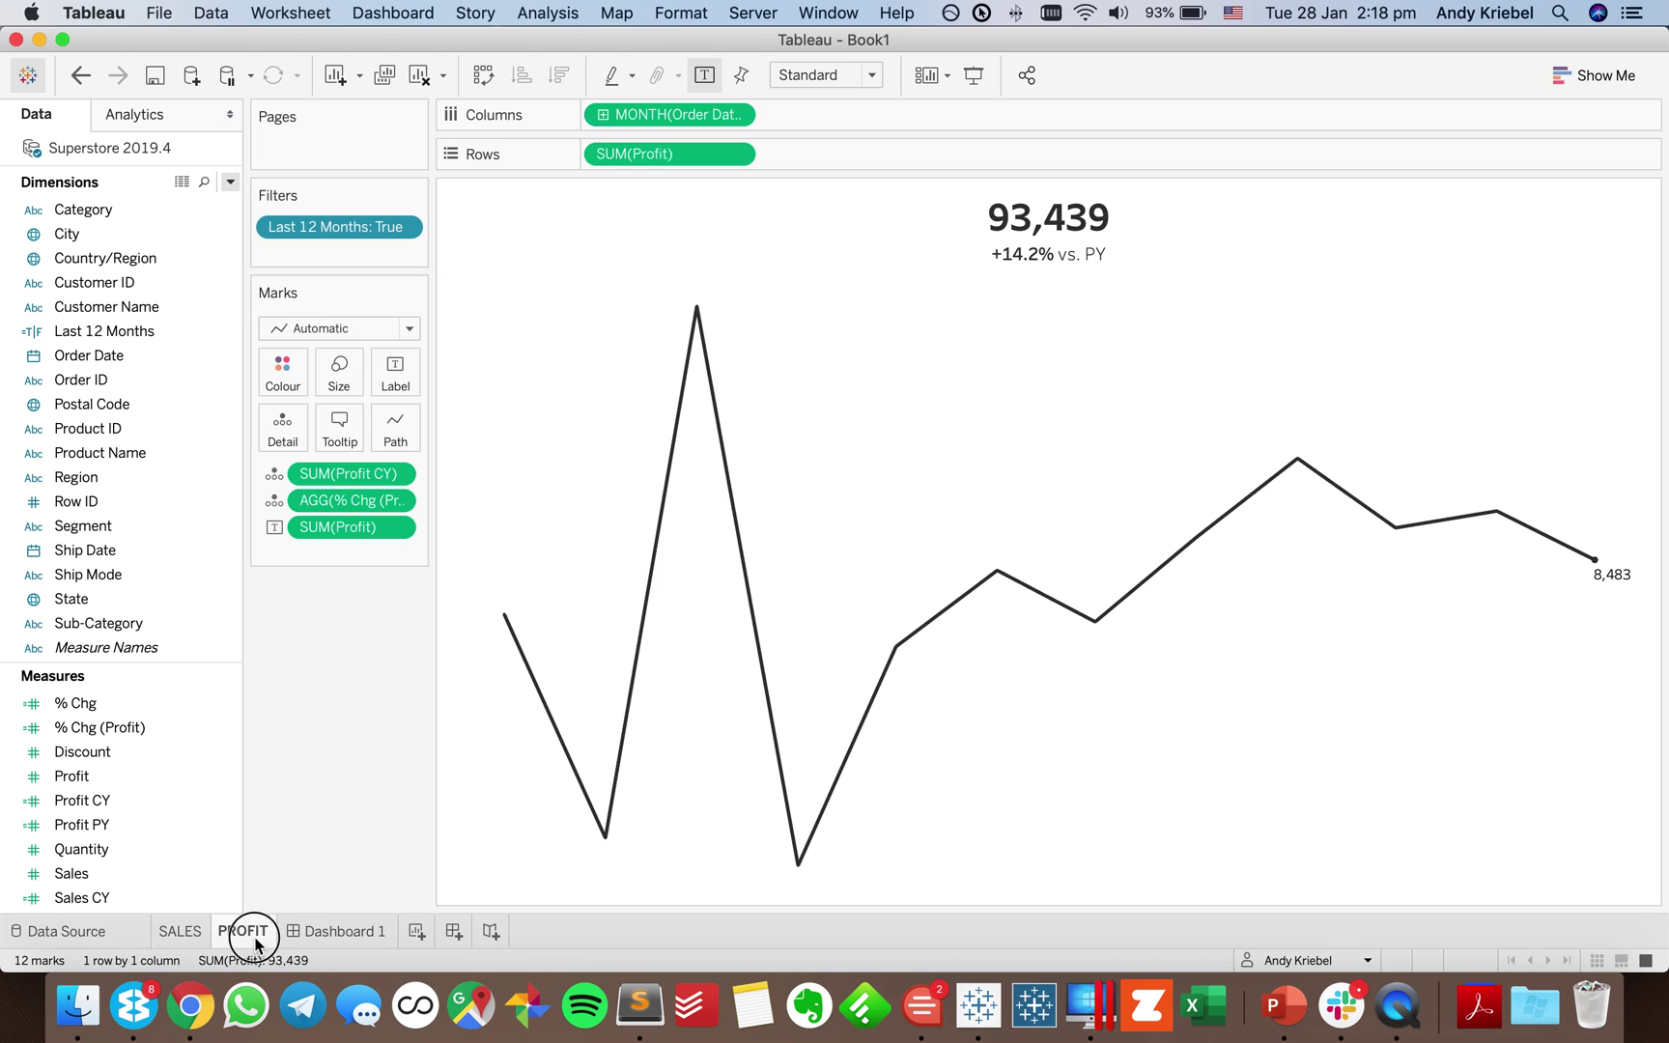
pyautogui.doubleClick(883, 113)
pyautogui.write('"PROFIT"')
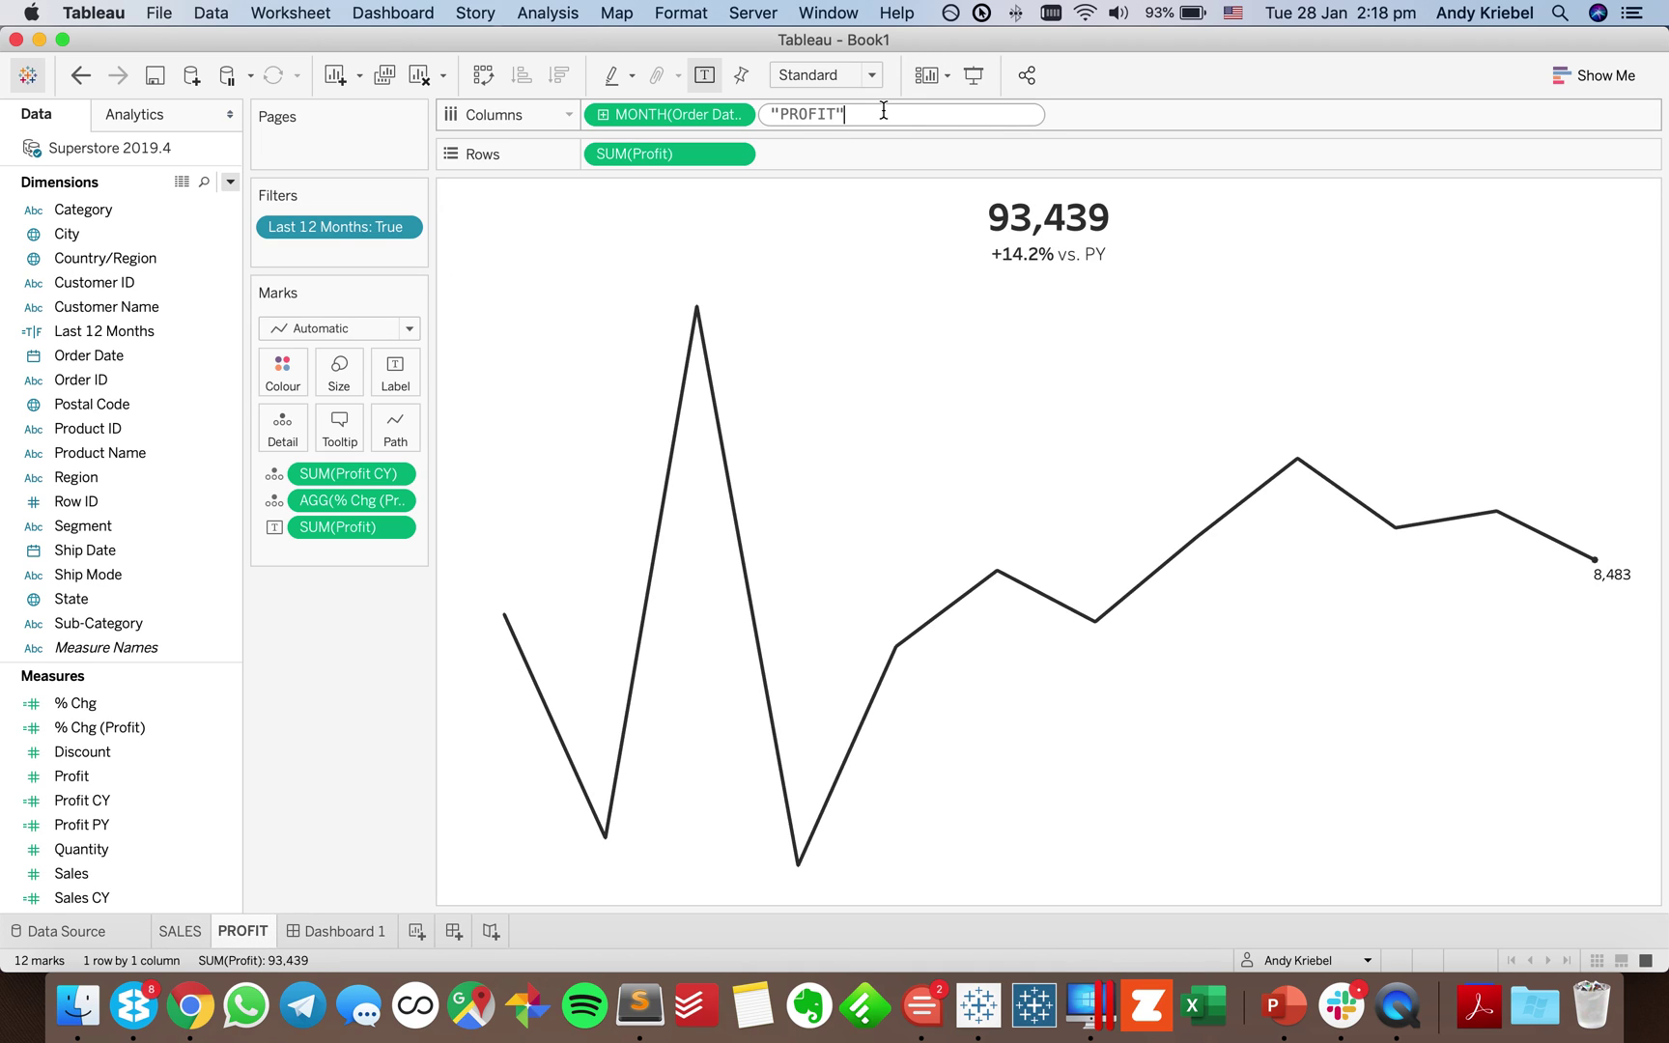
pyautogui.press('Return')
pyautogui.rightClick(1012, 290)
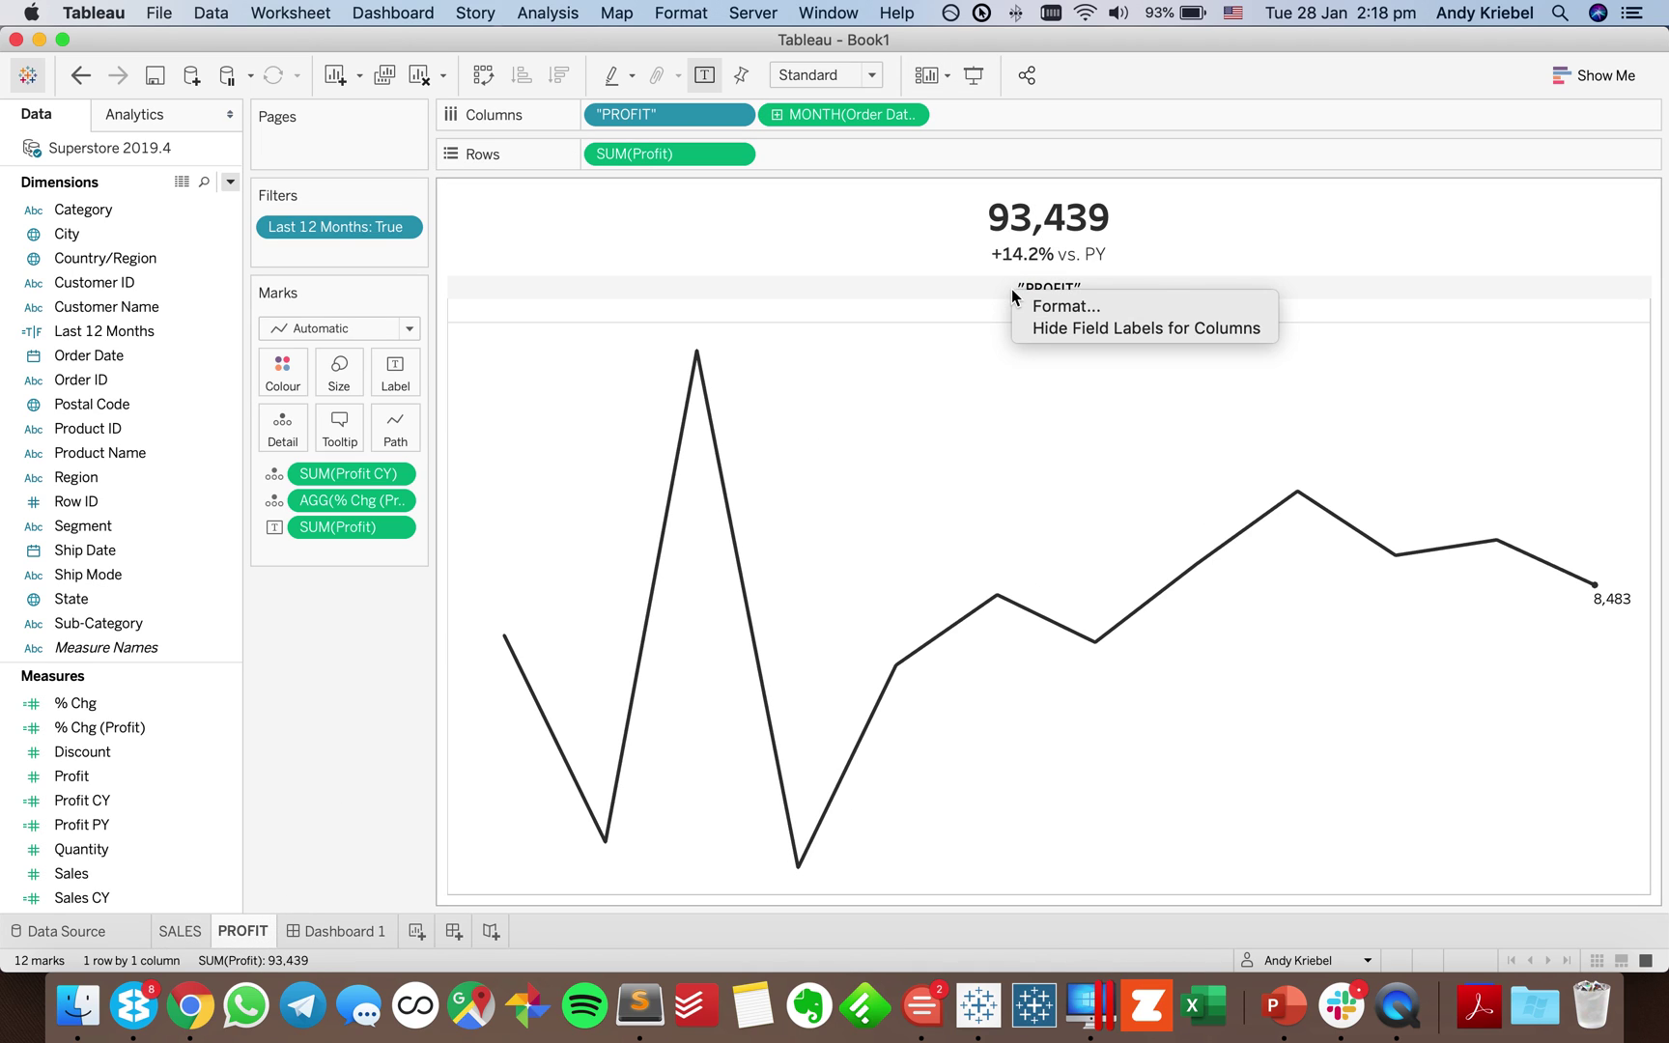
pyautogui.click(1039, 332)
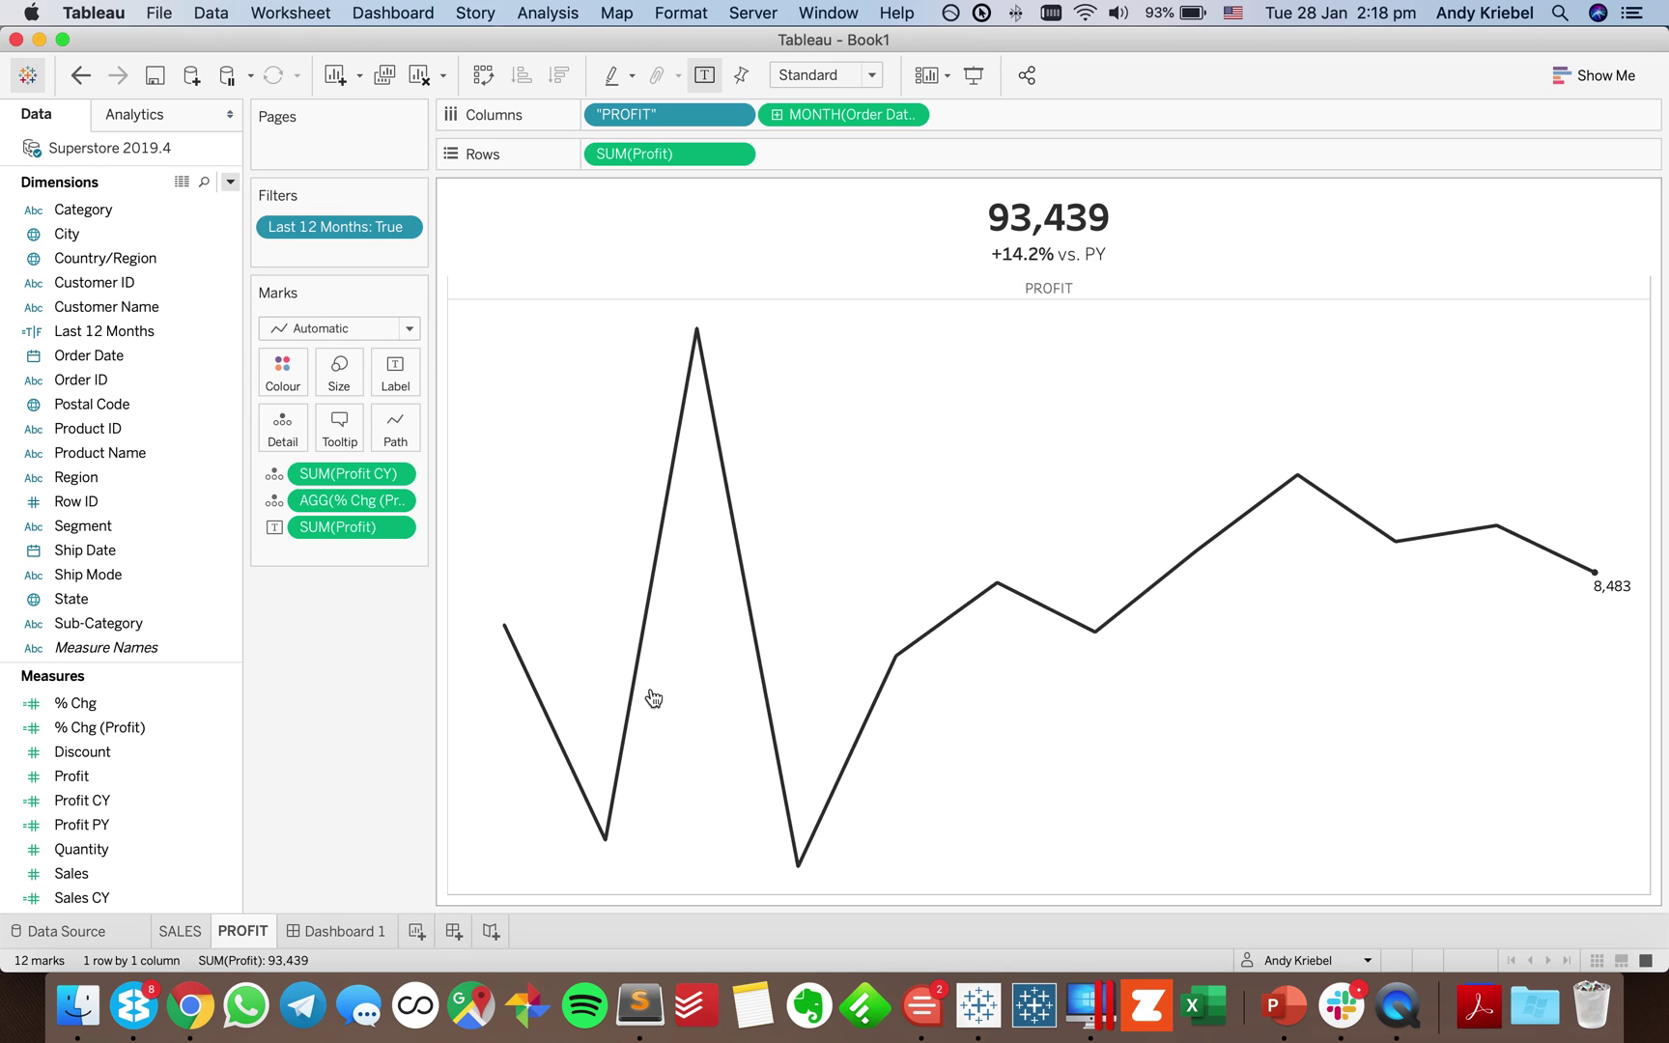
# On Dashboard 1, set the row divider and column divider borders of the SALES sheet to None.
pyautogui.click(356, 930)
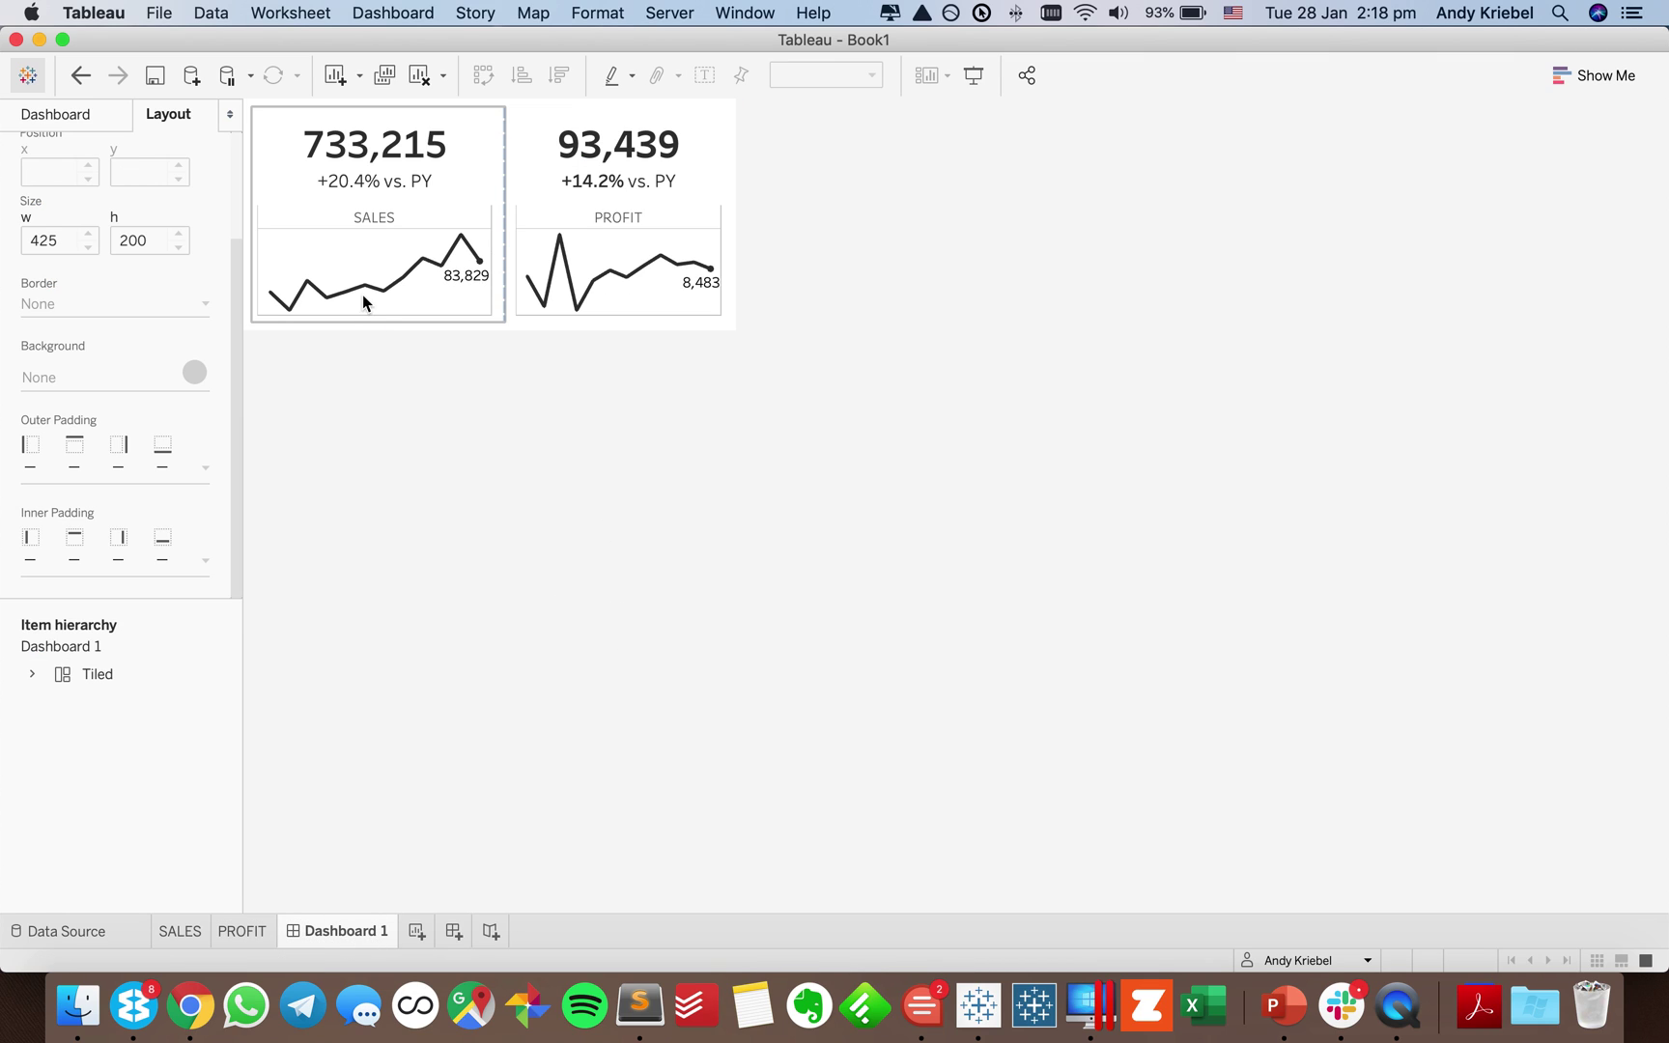
pyautogui.rightClick(358, 249)
pyautogui.click(418, 375)
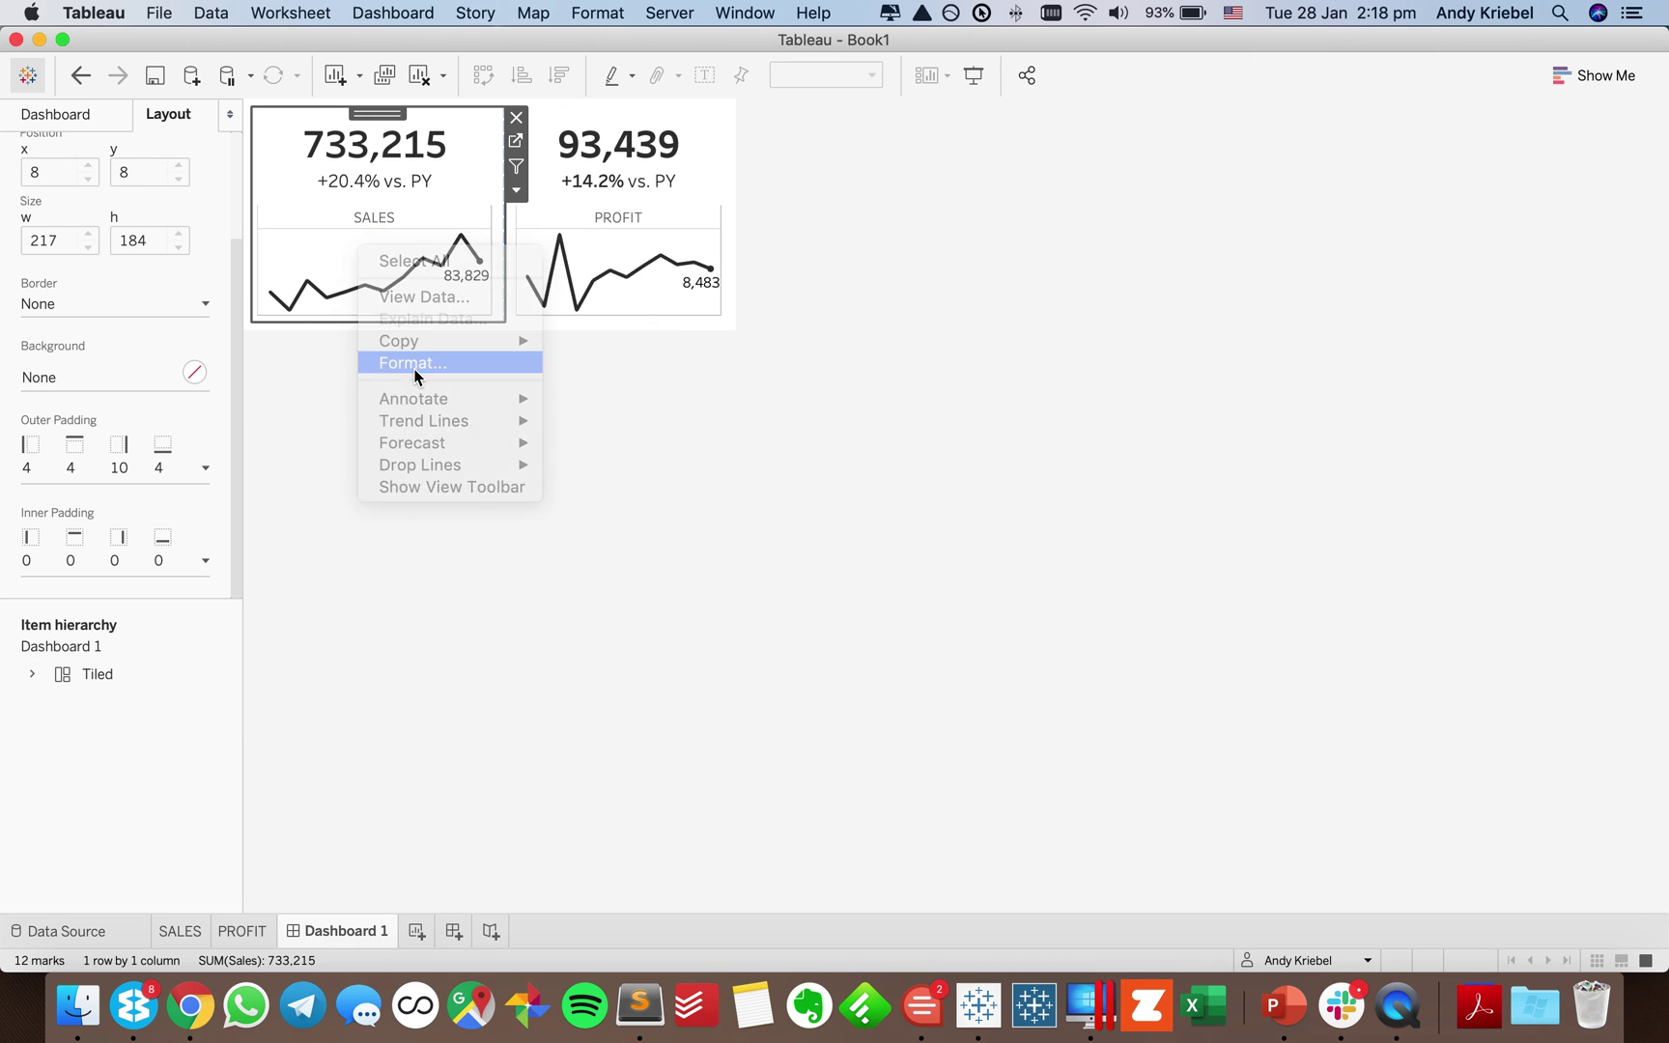
pyautogui.click(114, 155)
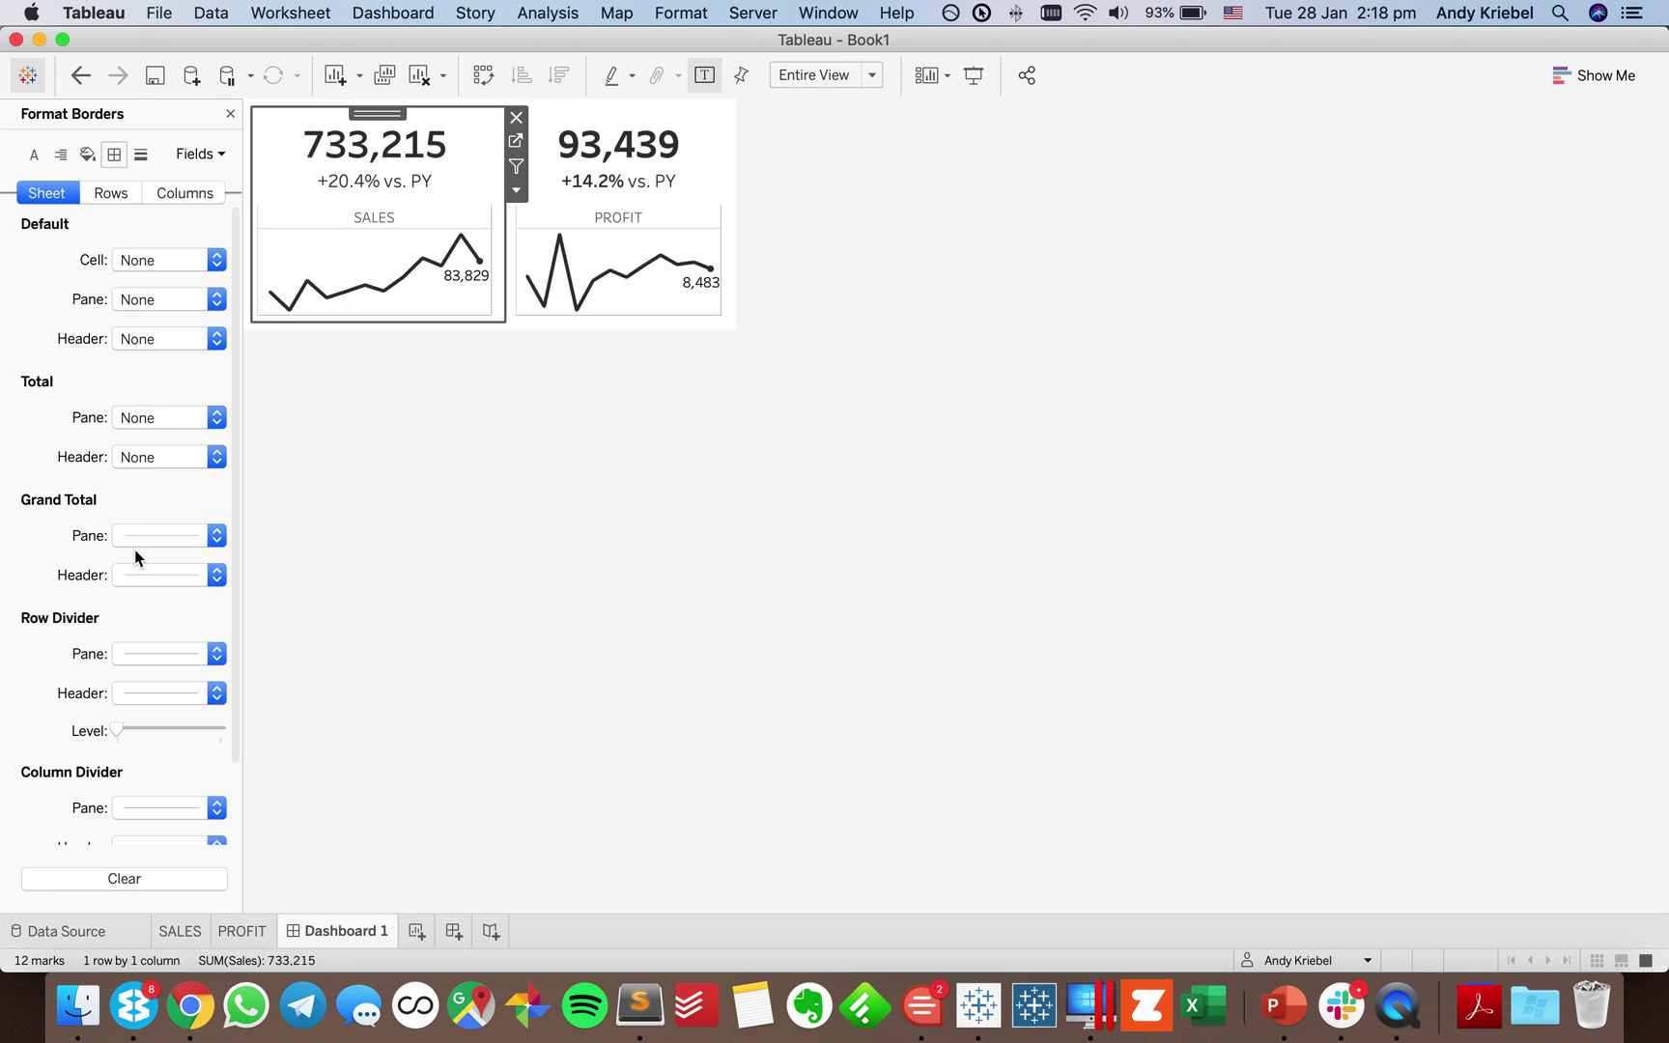
pyautogui.click(136, 643)
pyautogui.click(164, 316)
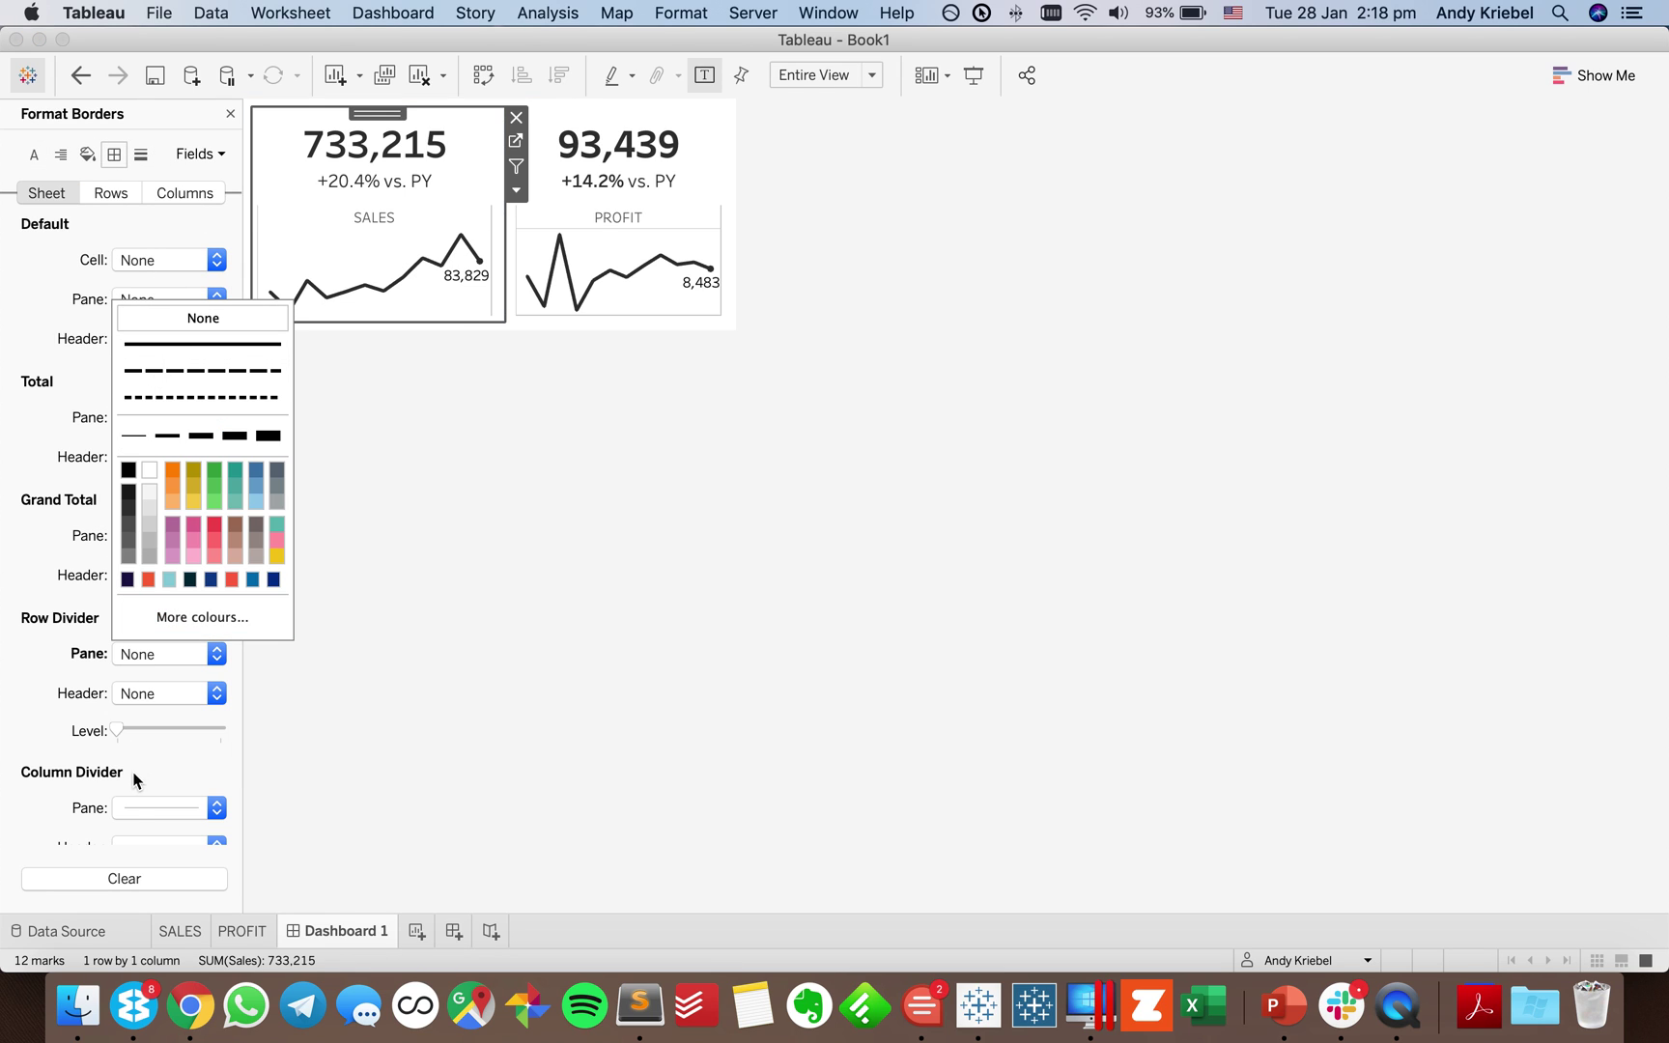
pyautogui.click(134, 812)
pyautogui.click(450, 545)
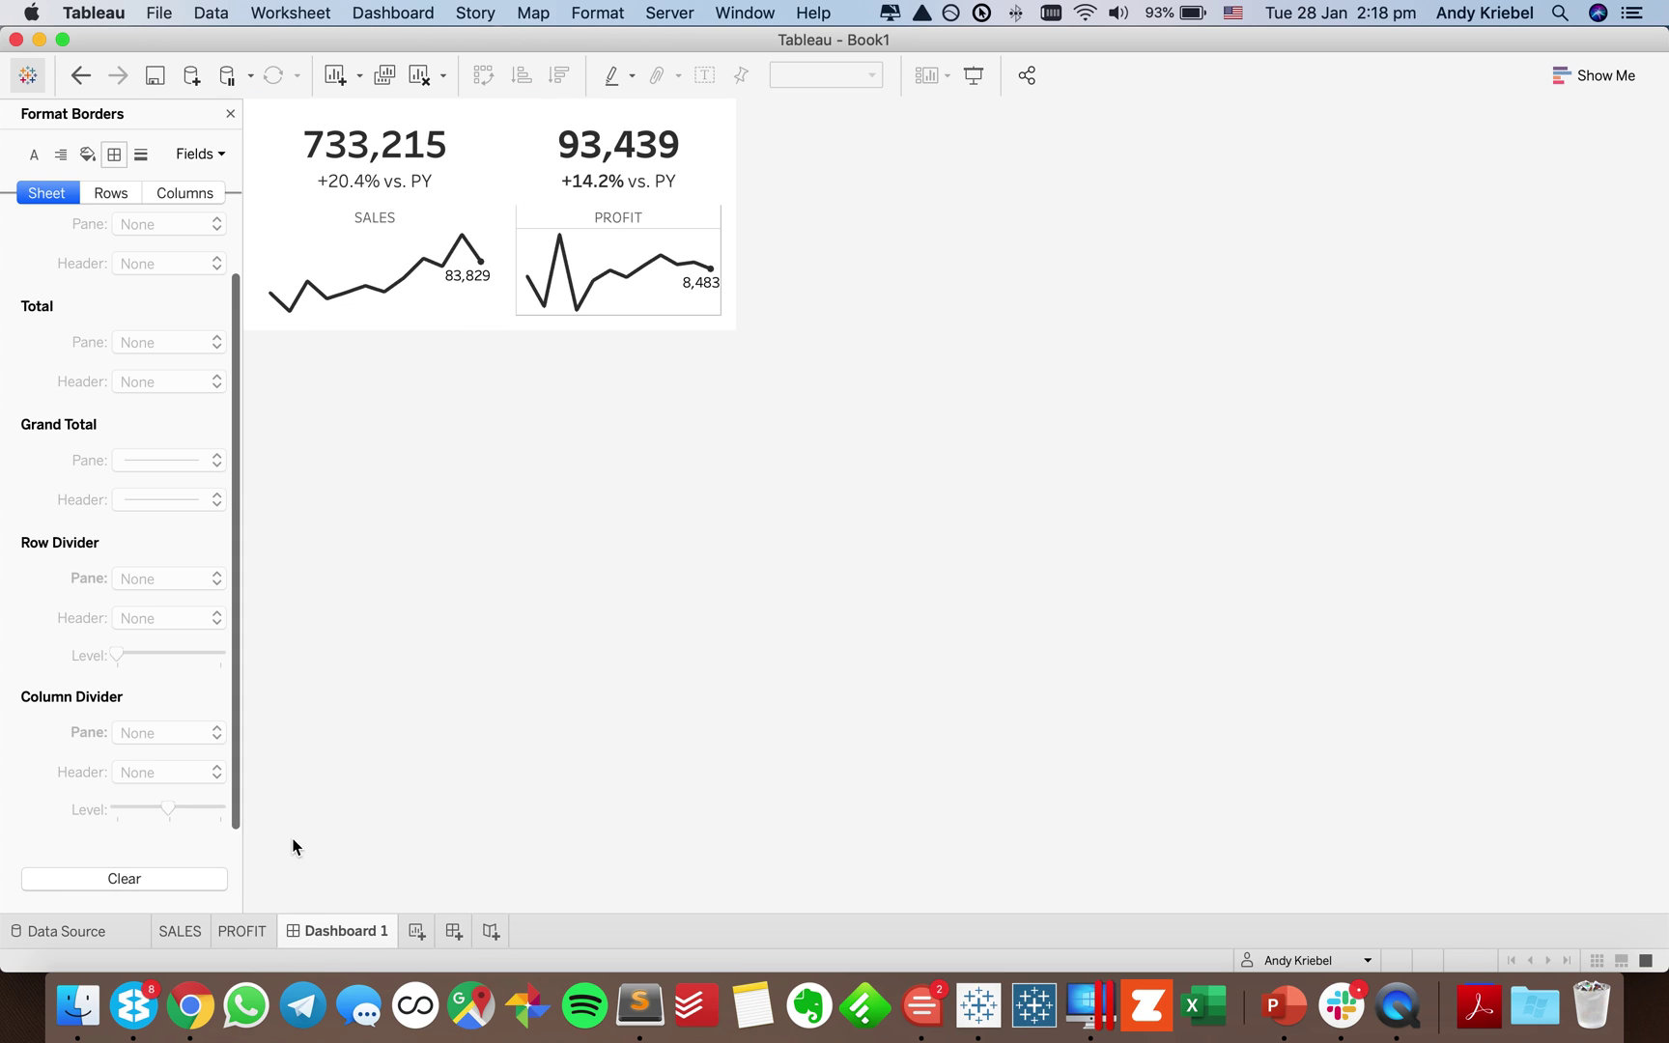
# Copy the formatting of the SALES worksheet and paste it onto the PROFIT worksheet.
pyautogui.click(187, 939)
pyautogui.rightClick(187, 939)
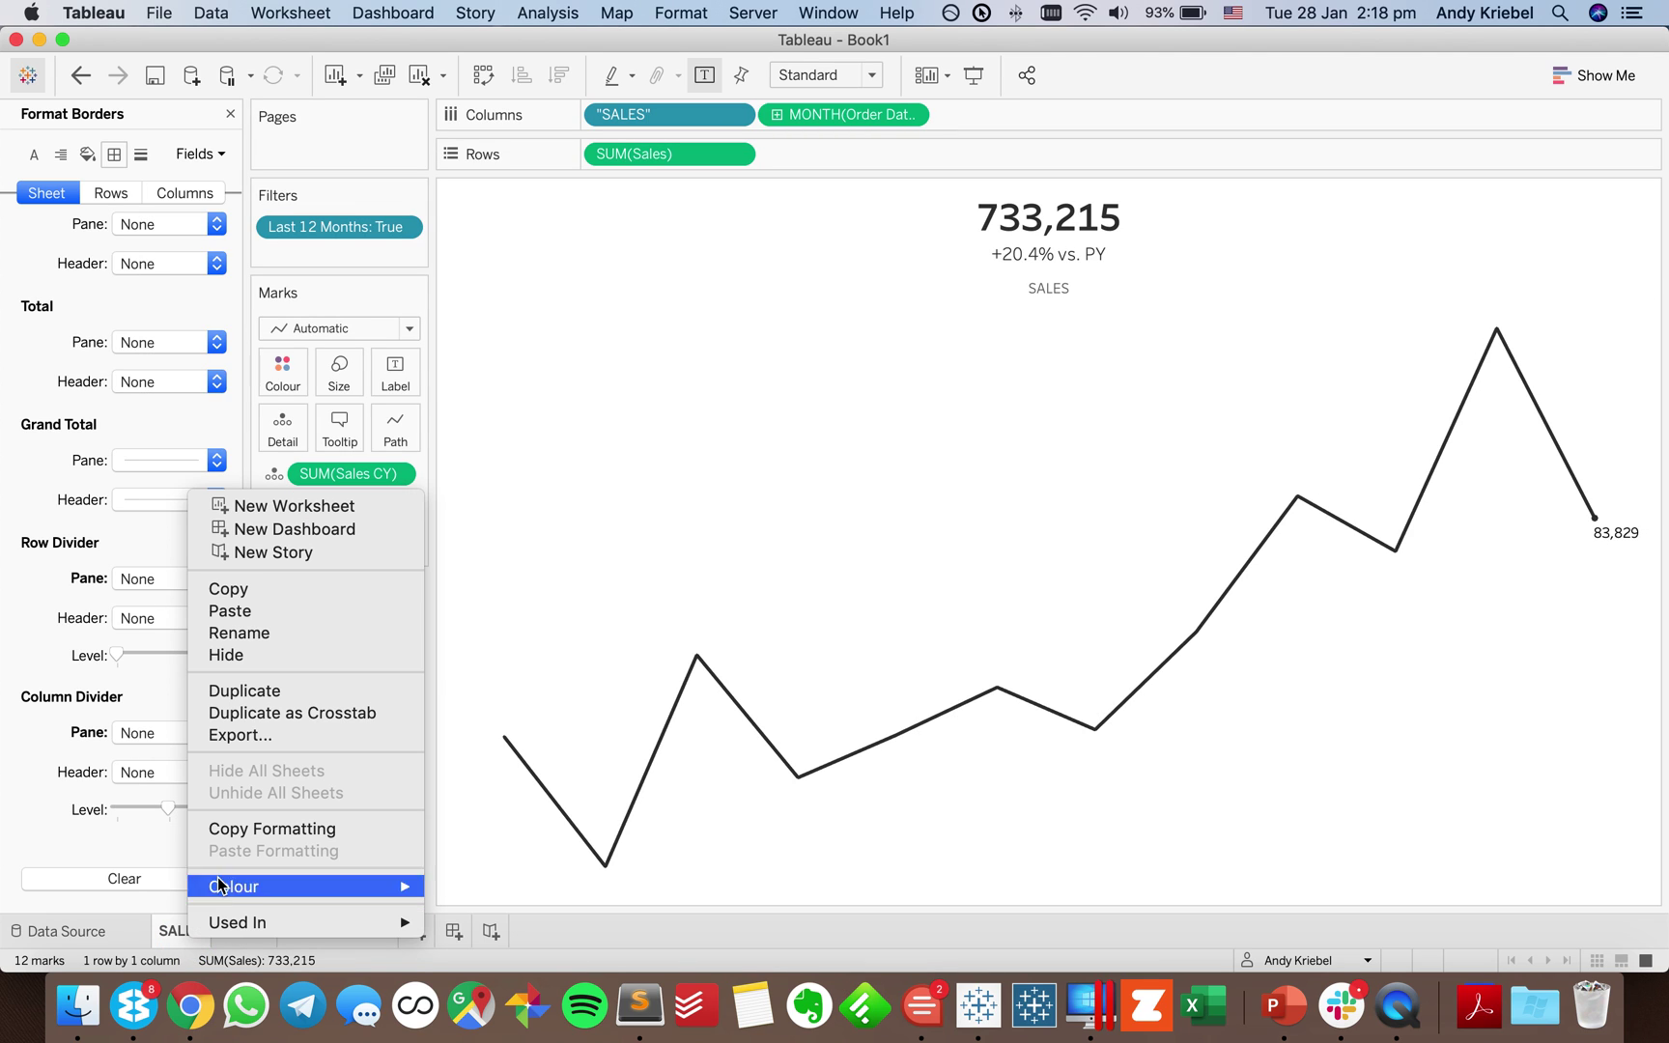
pyautogui.click(243, 833)
pyautogui.click(243, 938)
pyautogui.rightClick(244, 939)
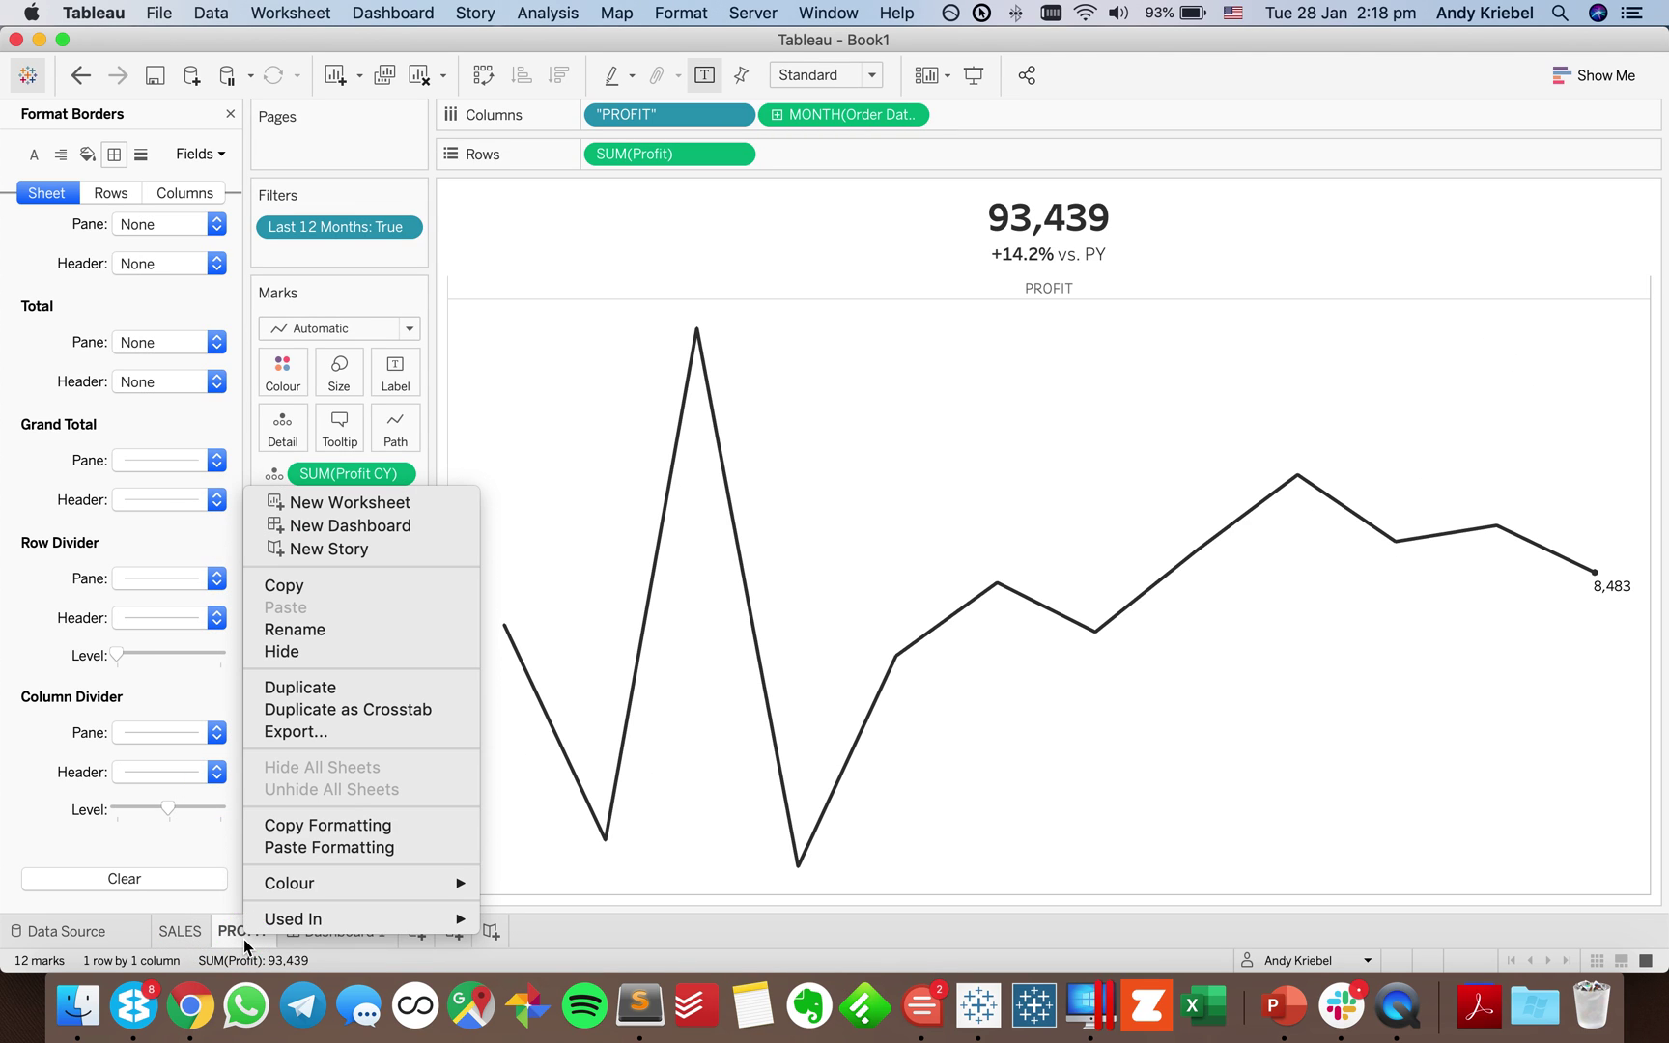
pyautogui.click(296, 847)
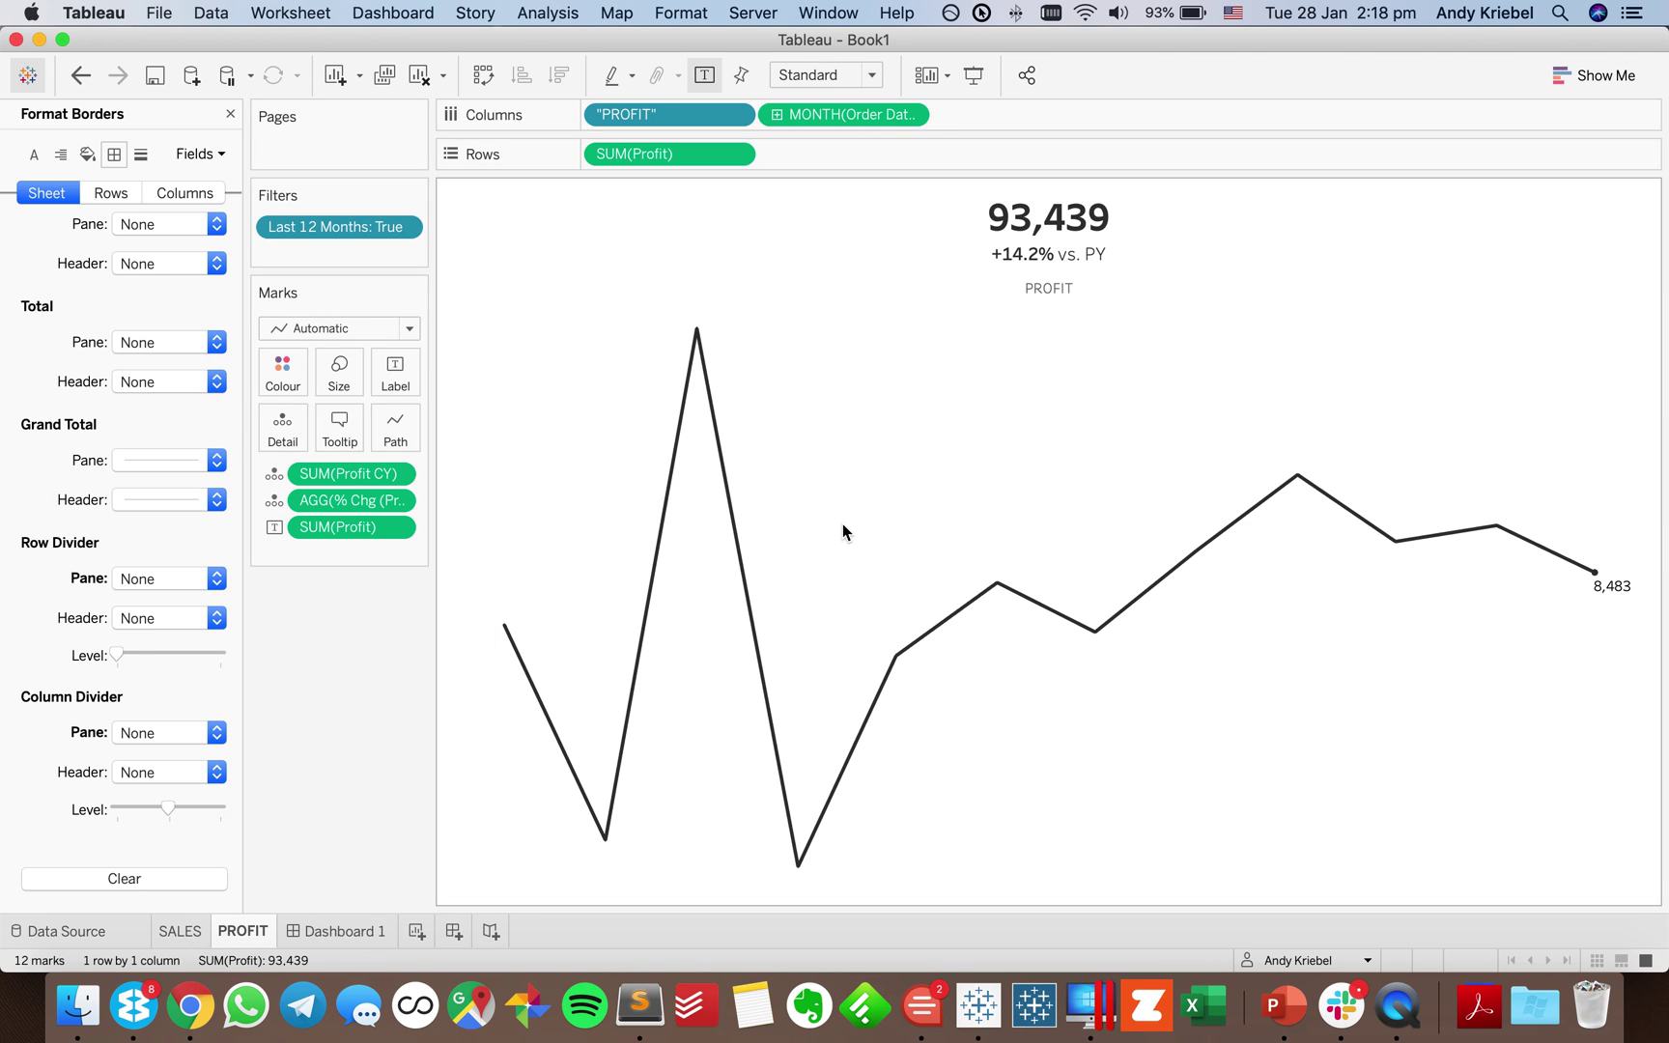
# Return to Dashboard 1, close the border formatting options and select the SALES sheet.
pyautogui.click(348, 931)
pyautogui.click(373, 207)
pyautogui.click(416, 392)
pyautogui.click(230, 114)
pyautogui.click(361, 406)
pyautogui.click(345, 241)
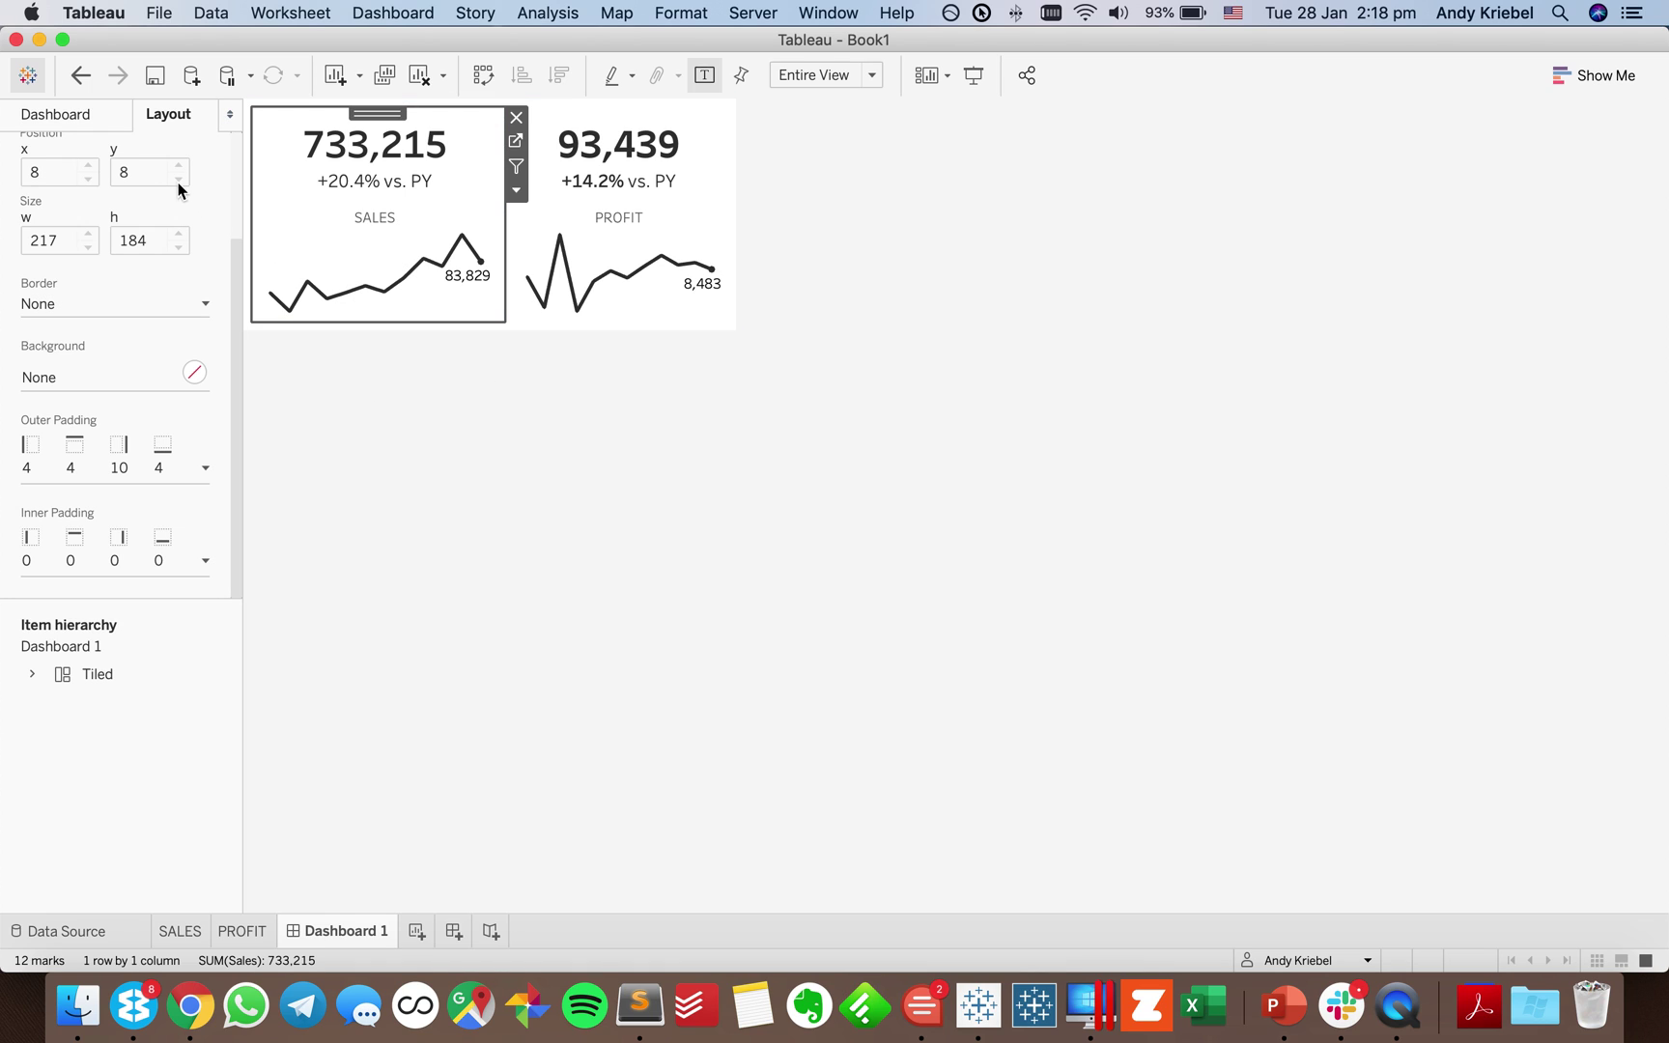
# Try a dashboard height of 225 px and undo the size change.
pyautogui.click(58, 116)
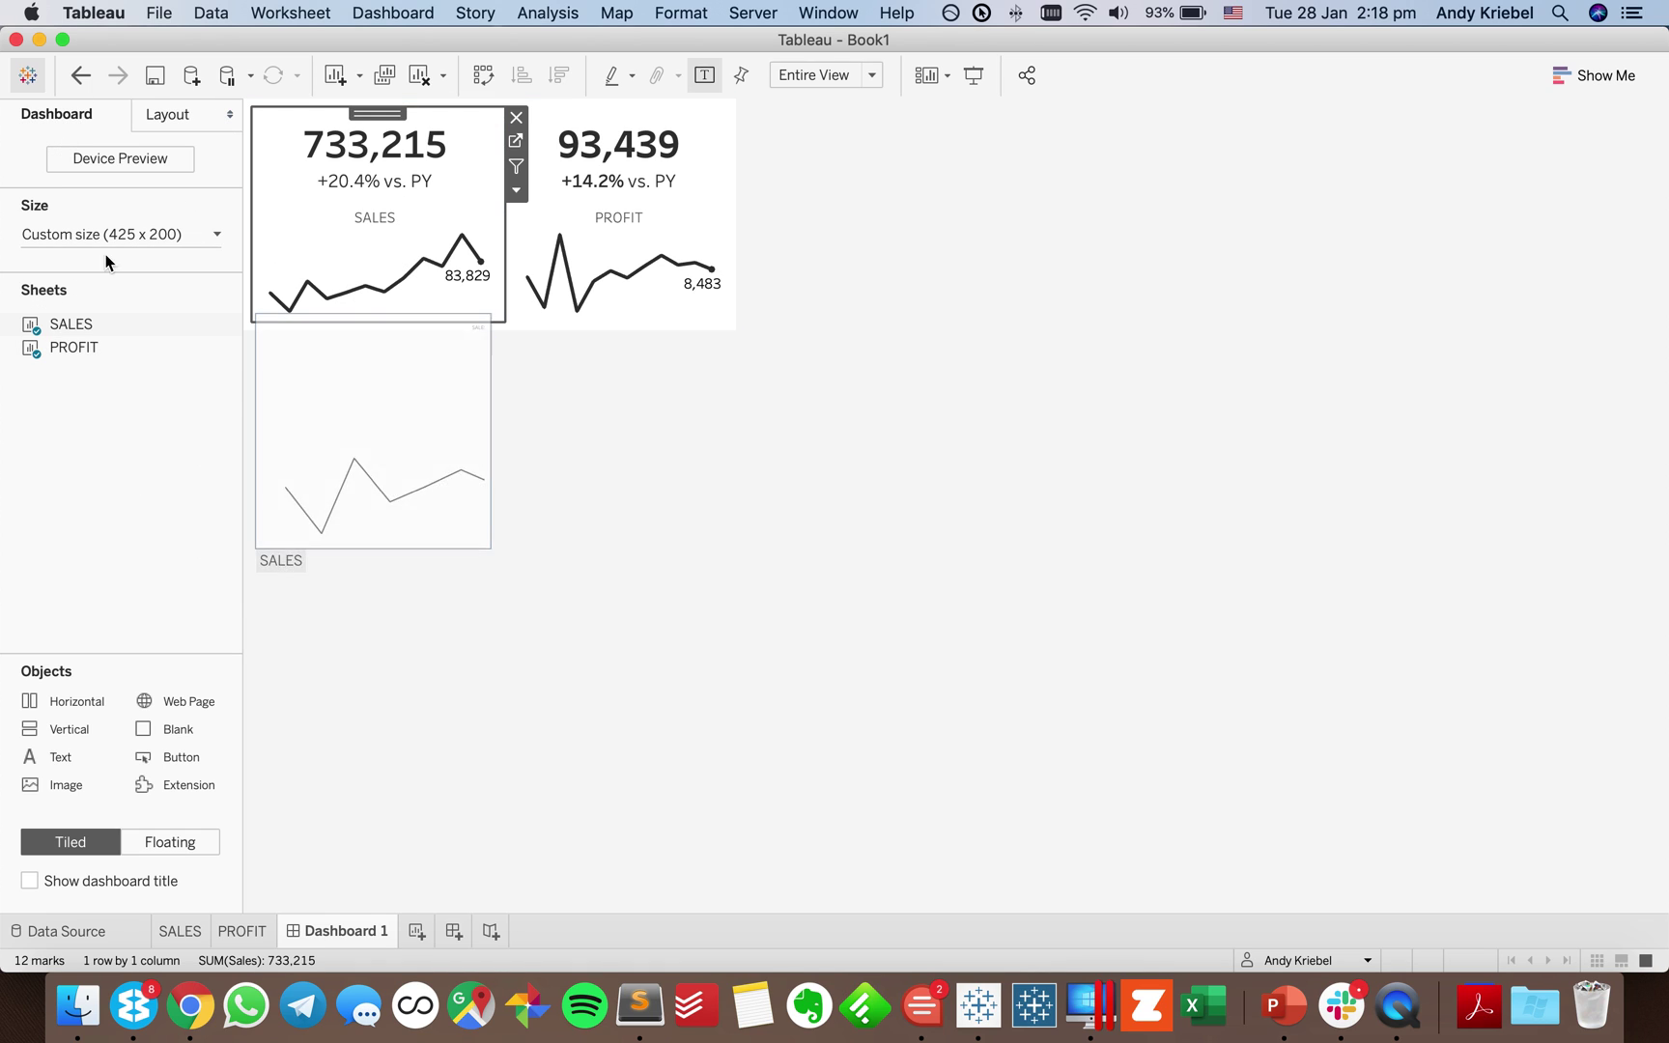
pyautogui.click(139, 237)
pyautogui.doubleClick(161, 377)
pyautogui.write('22')
pyautogui.press('Return')
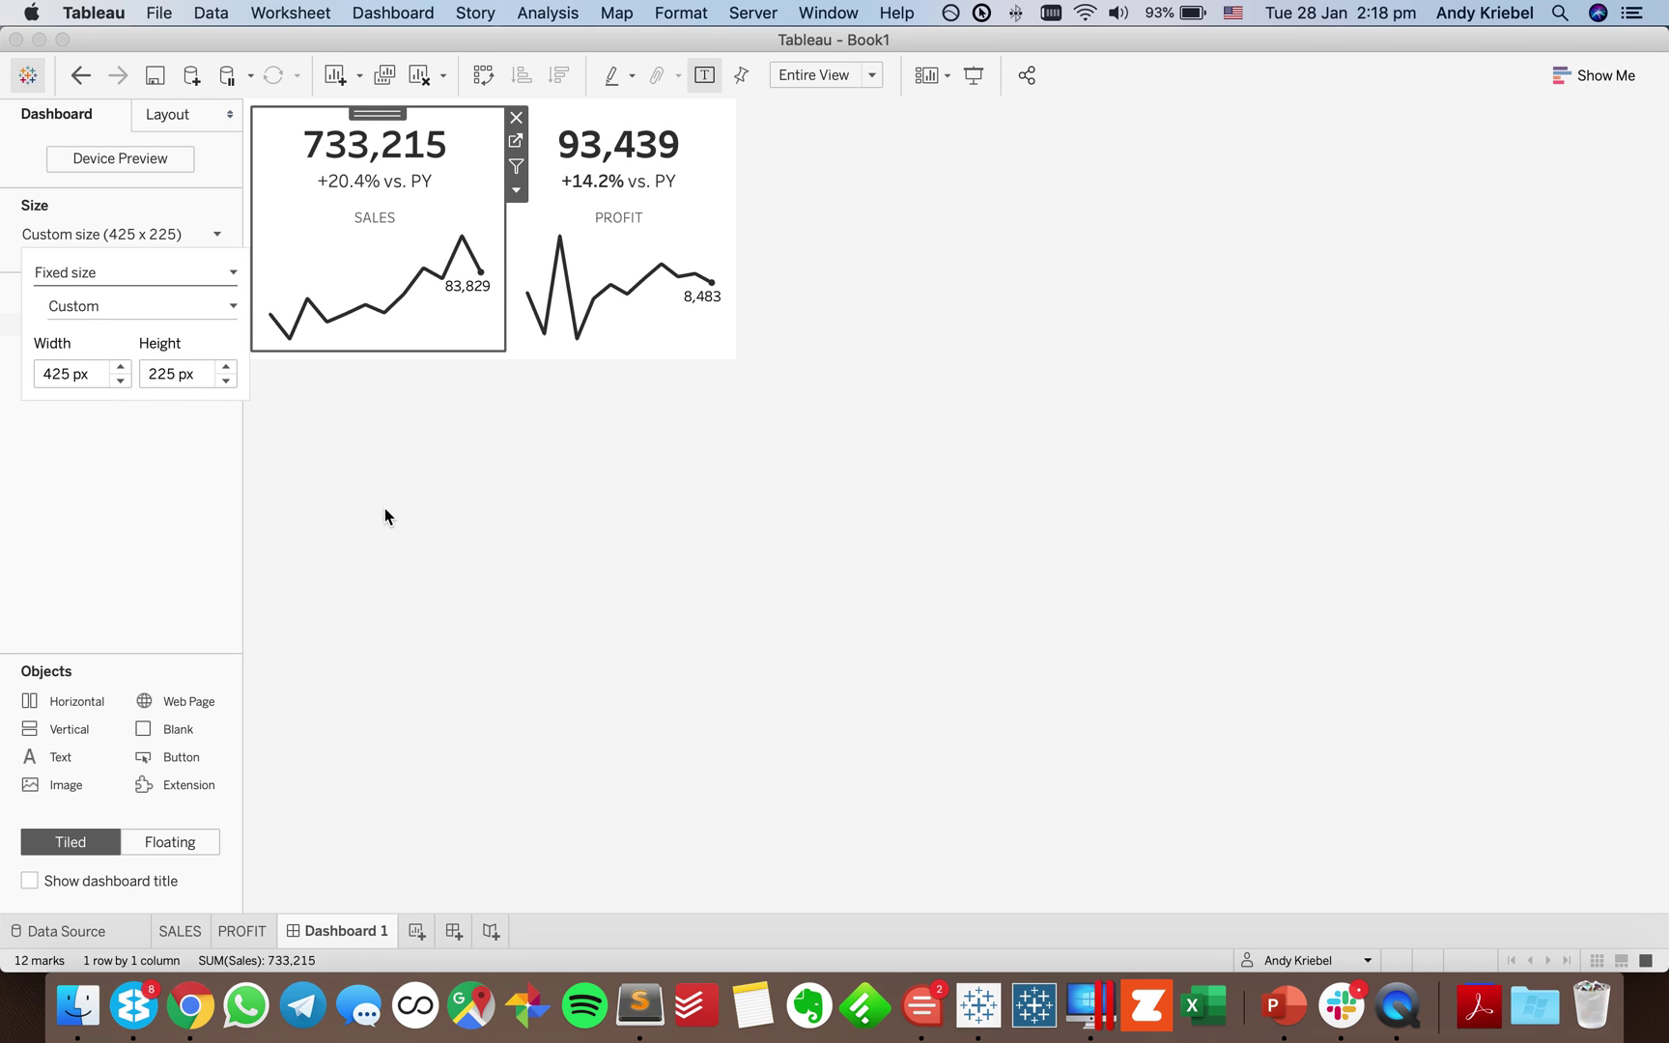
pyautogui.click(421, 536)
pyautogui.click(80, 76)
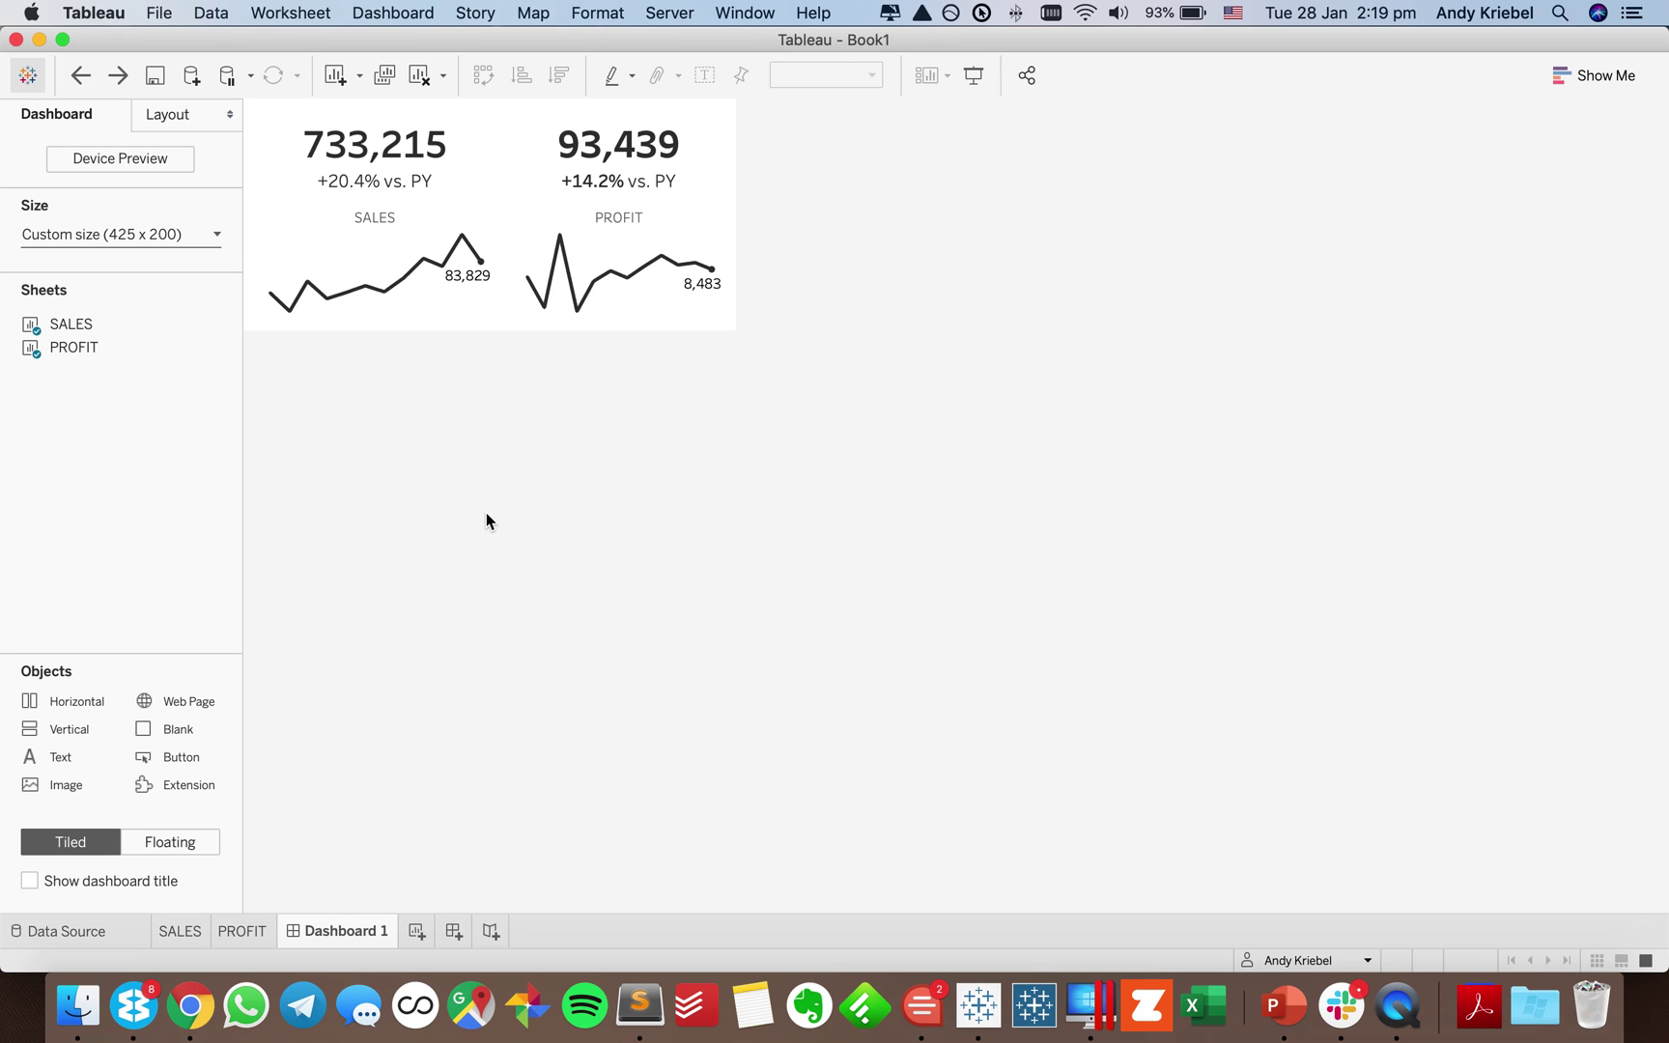
pyautogui.click(283, 198)
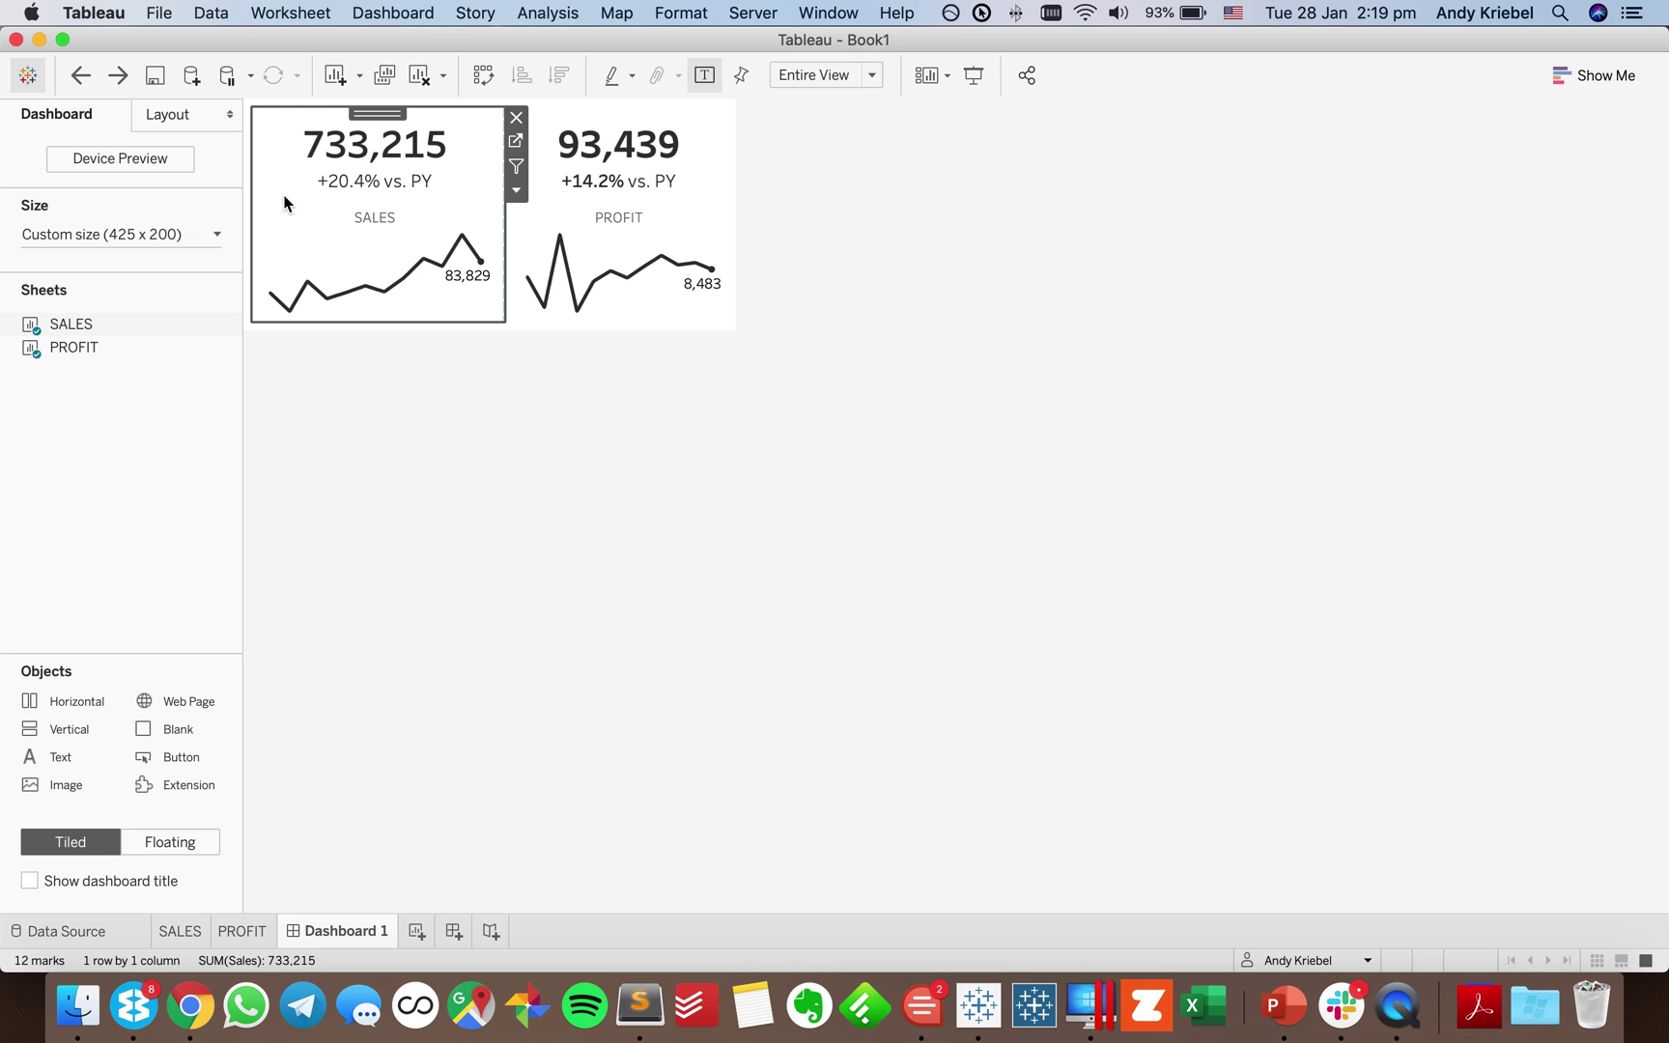
pyautogui.click(701, 144)
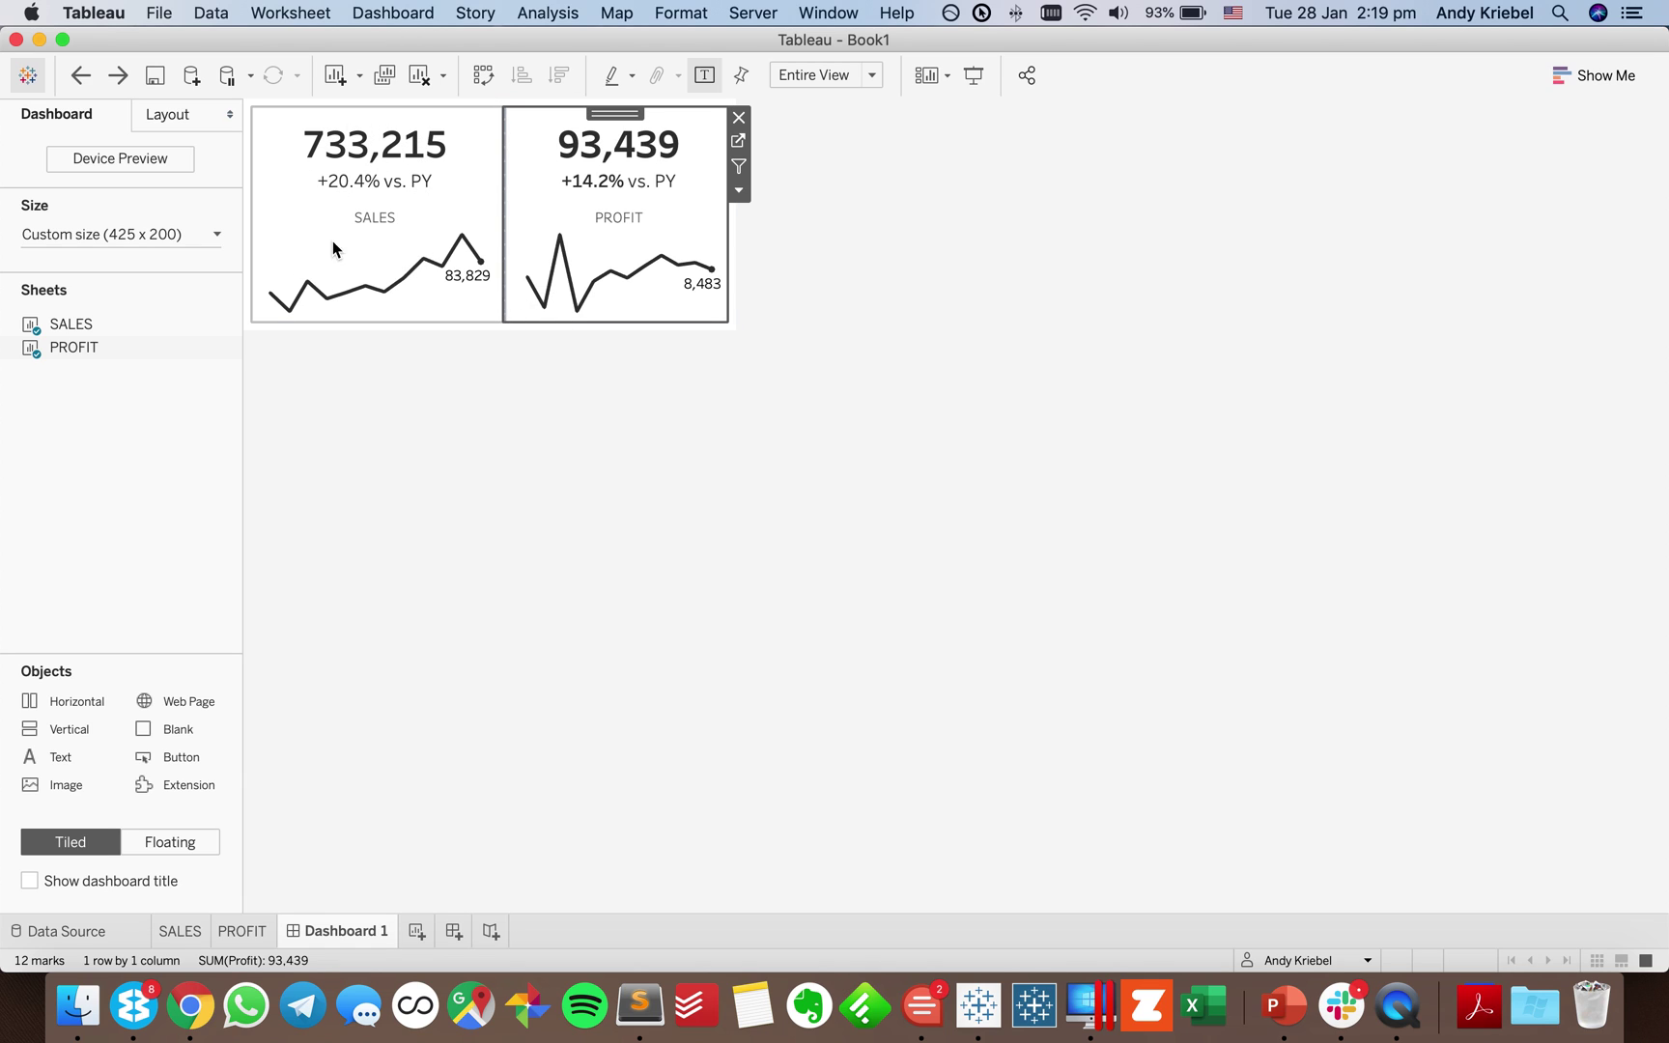
pyautogui.moveTo(420, 269)
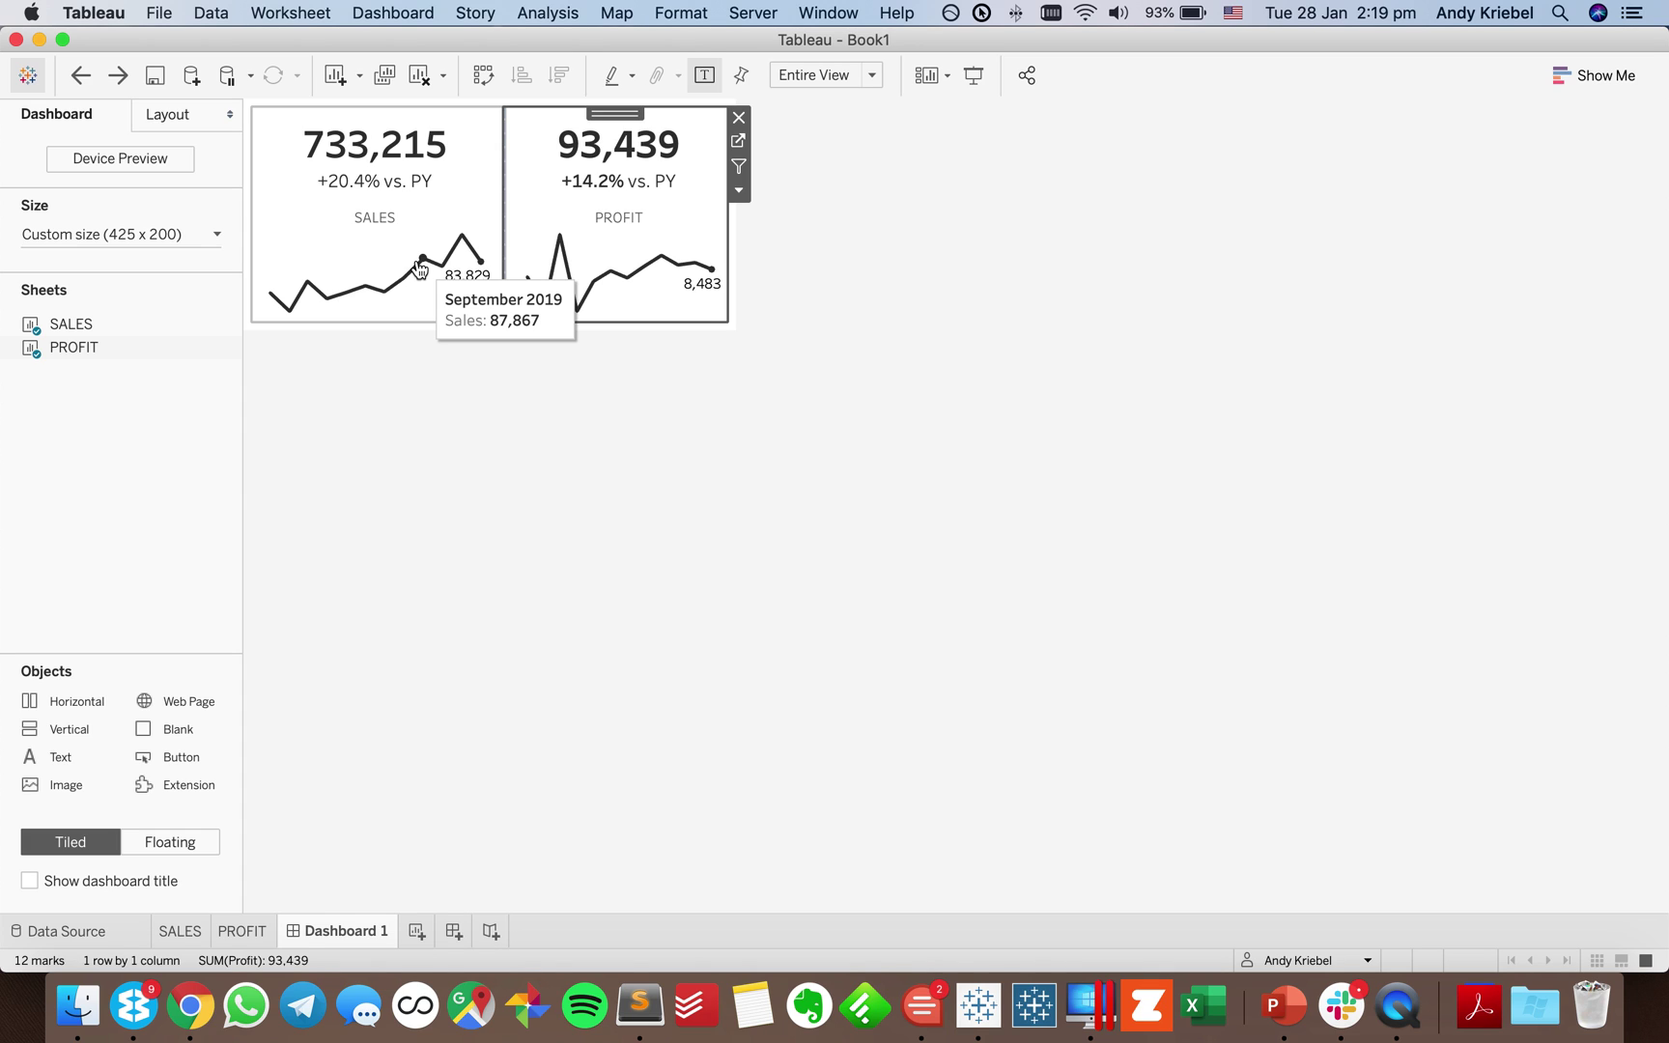
# Set the PROFIT sheet's outer padding to 10 on all sides.
pyautogui.click(525, 172)
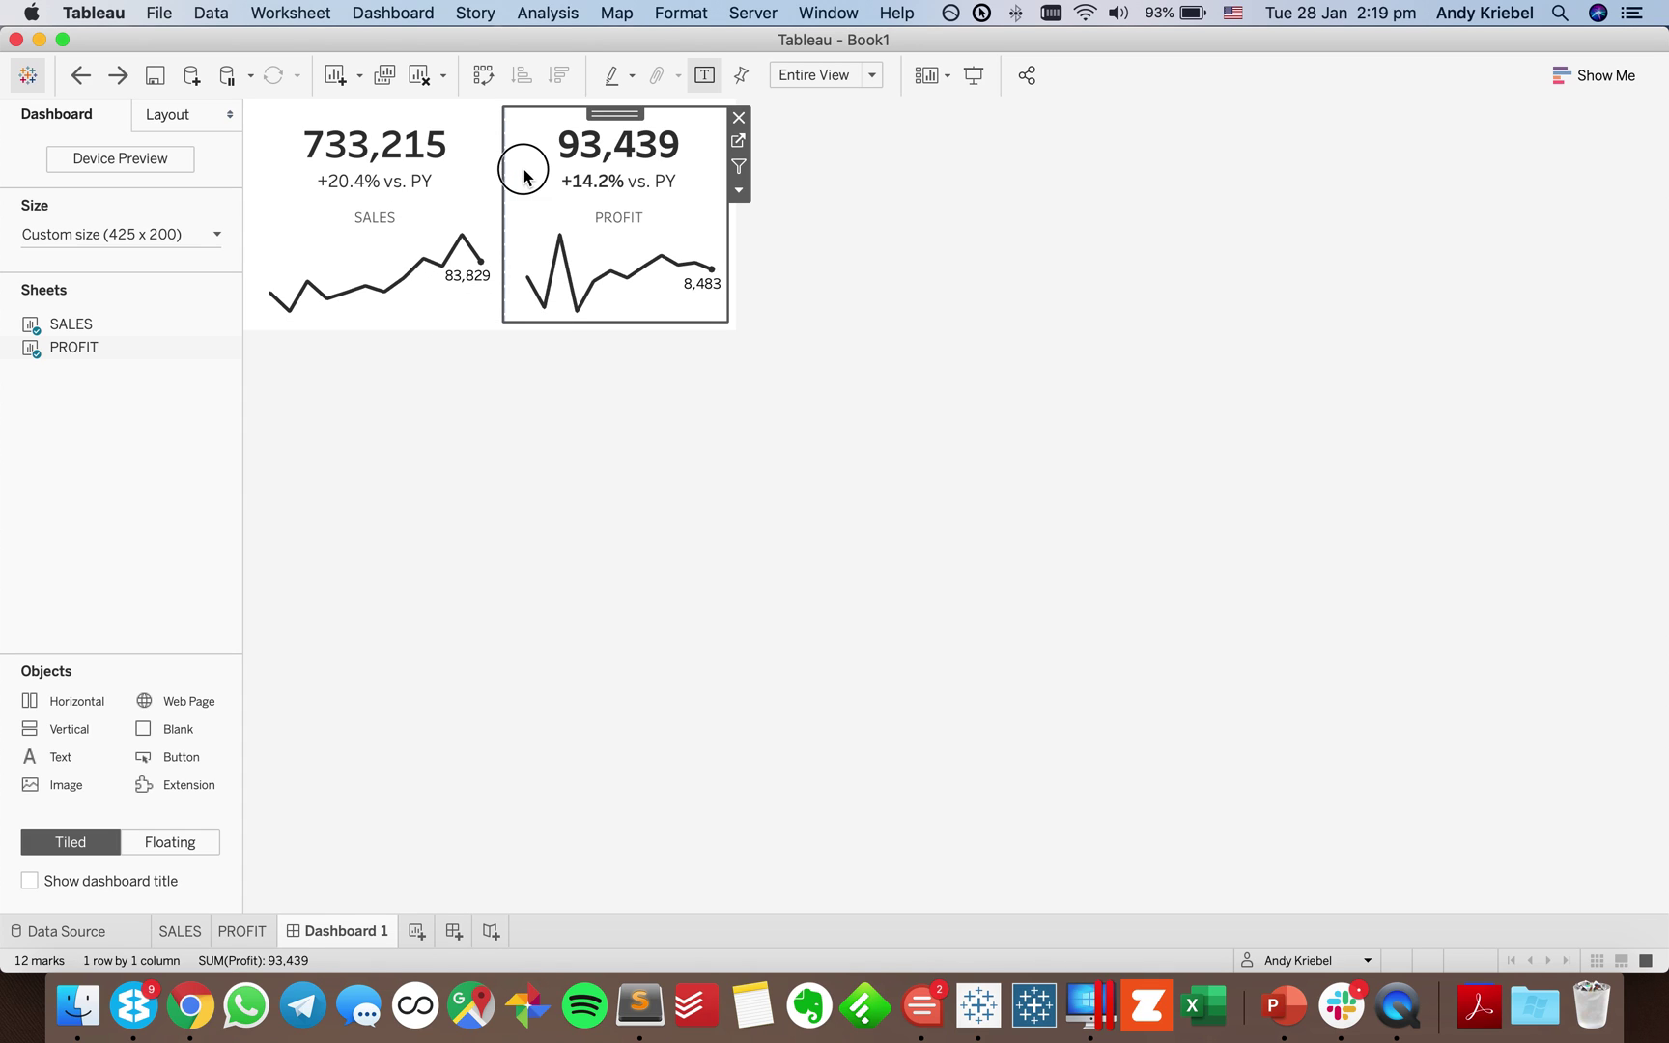
pyautogui.click(155, 112)
pyautogui.click(114, 464)
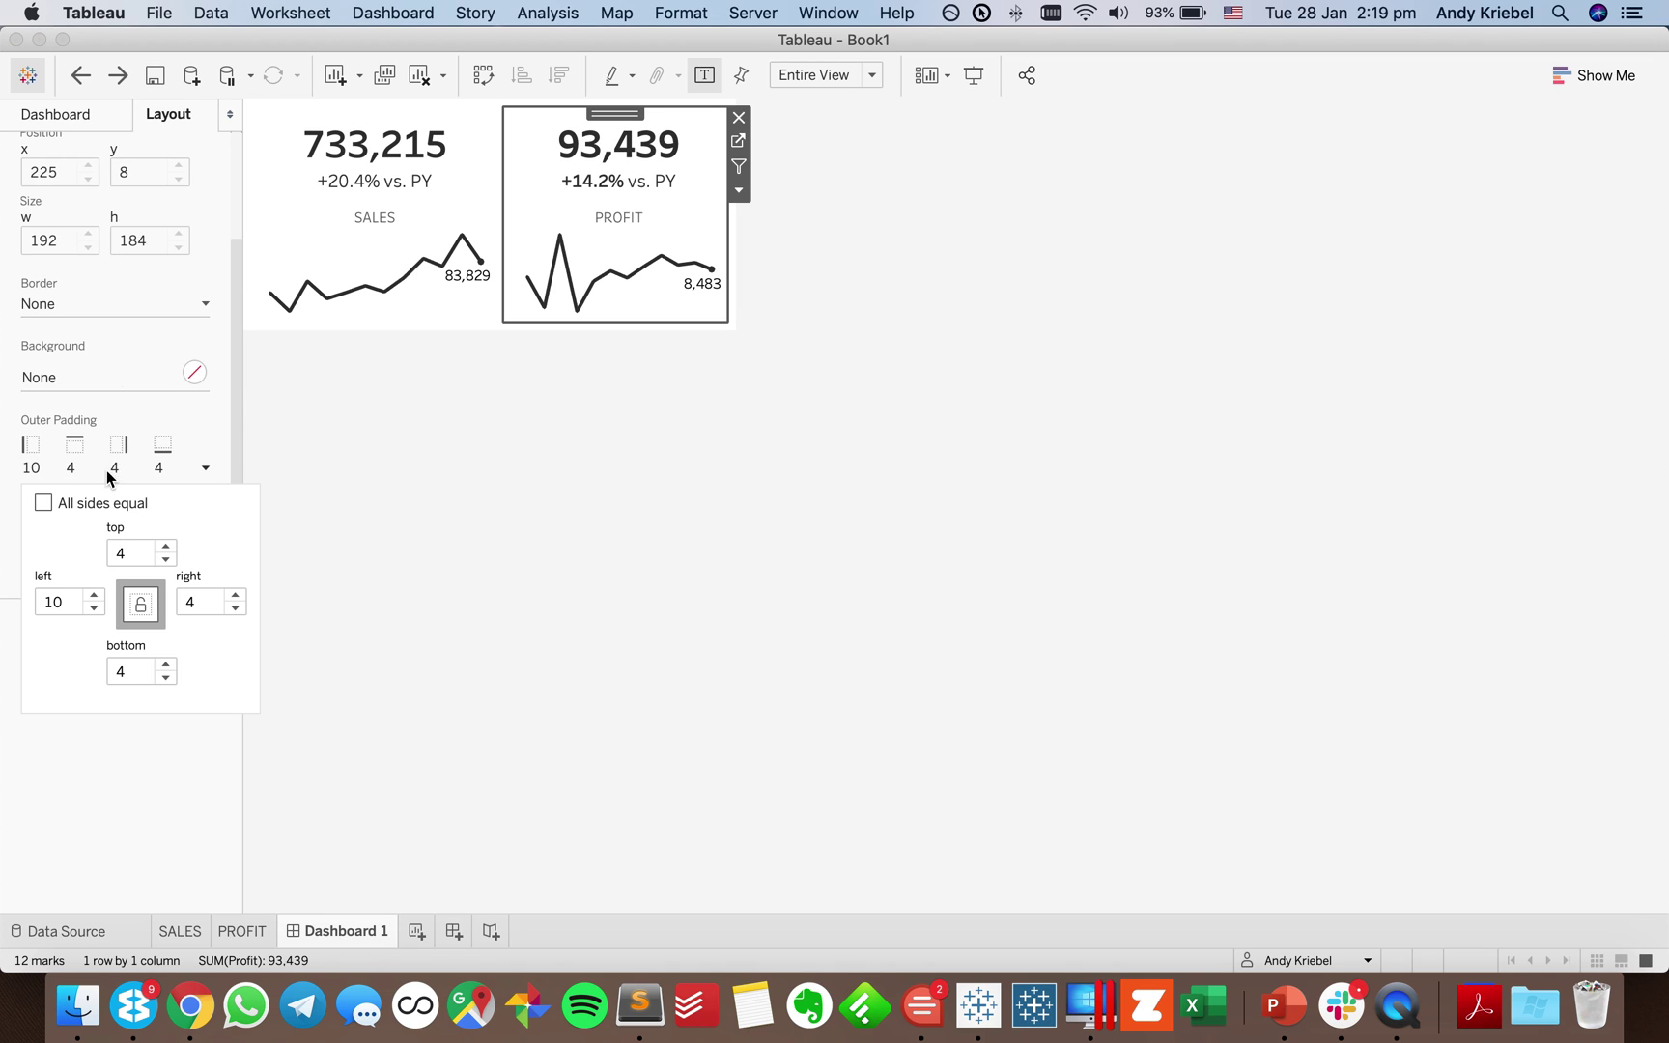
pyautogui.click(43, 503)
pyautogui.click(166, 546)
pyautogui.click(166, 547)
pyautogui.click(166, 547)
pyautogui.click(166, 547)
pyautogui.click(166, 546)
pyautogui.click(166, 547)
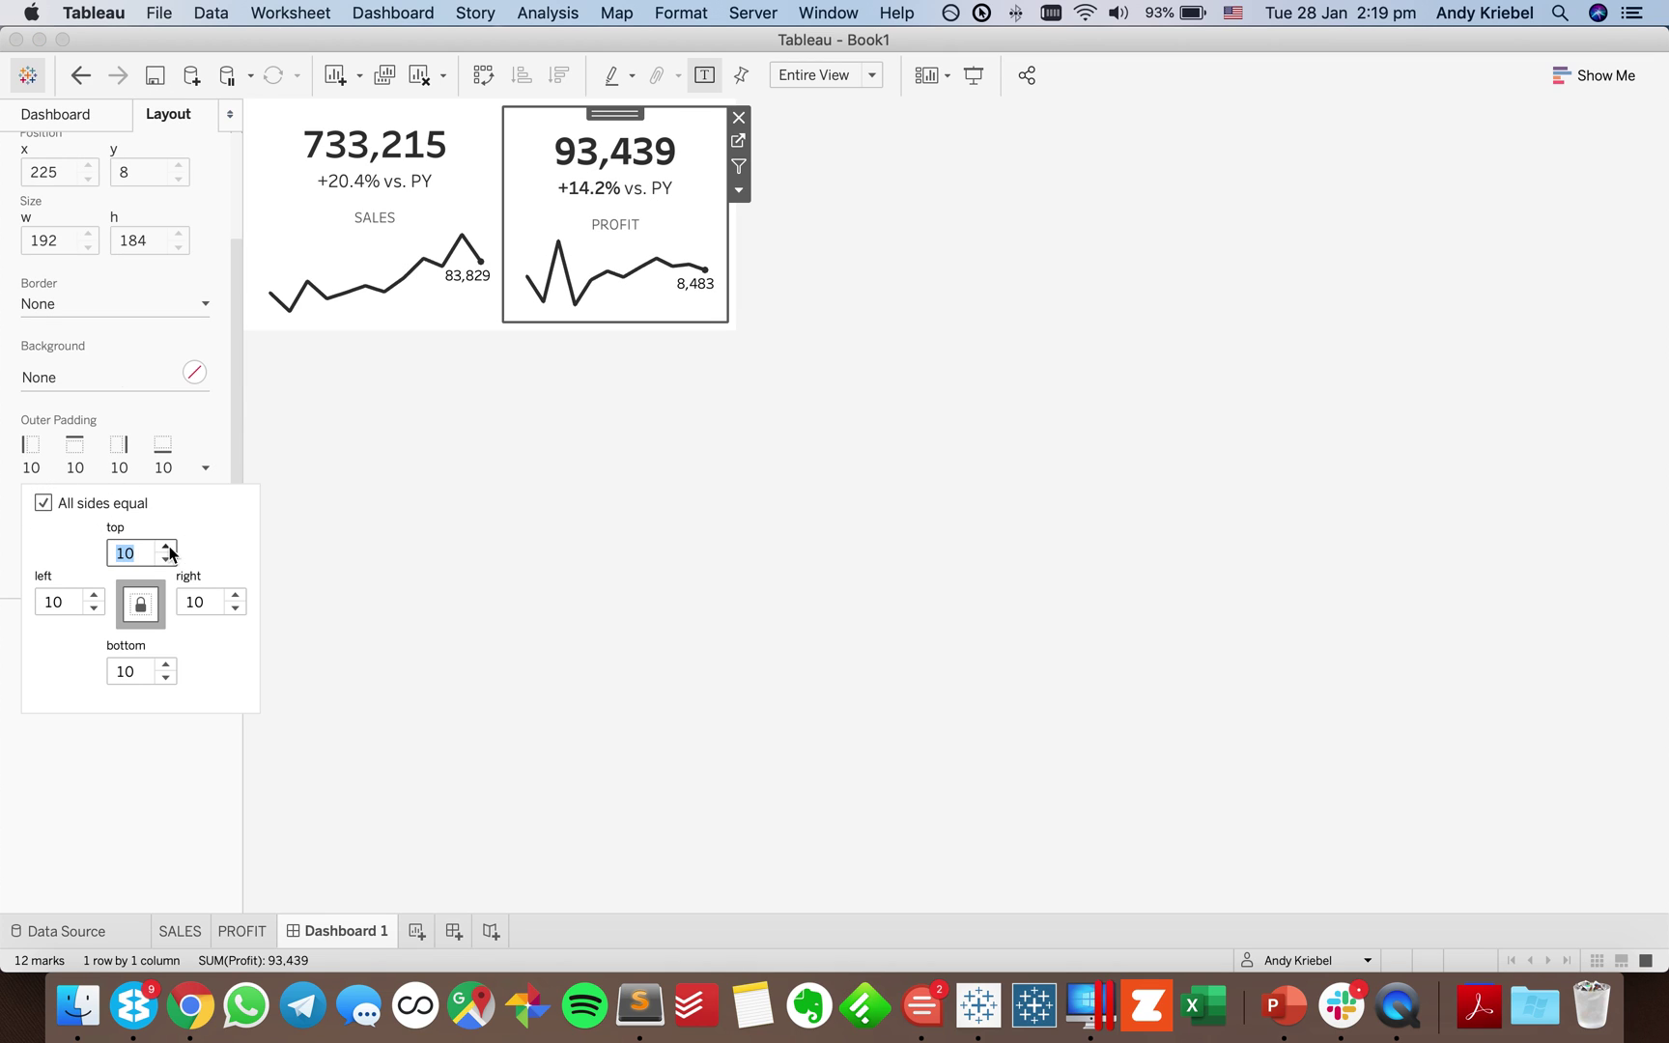
# Allow unequal outer padding on the PROFIT sheet and reduce its left padding to 5.
pyautogui.click(43, 503)
pyautogui.click(93, 606)
pyautogui.click(92, 606)
pyautogui.click(93, 606)
pyautogui.click(93, 606)
pyautogui.click(93, 606)
# Set the SALES sheet's outer padding to 10 on the left, top and bottom sides and 5 on the right.
pyautogui.click(302, 198)
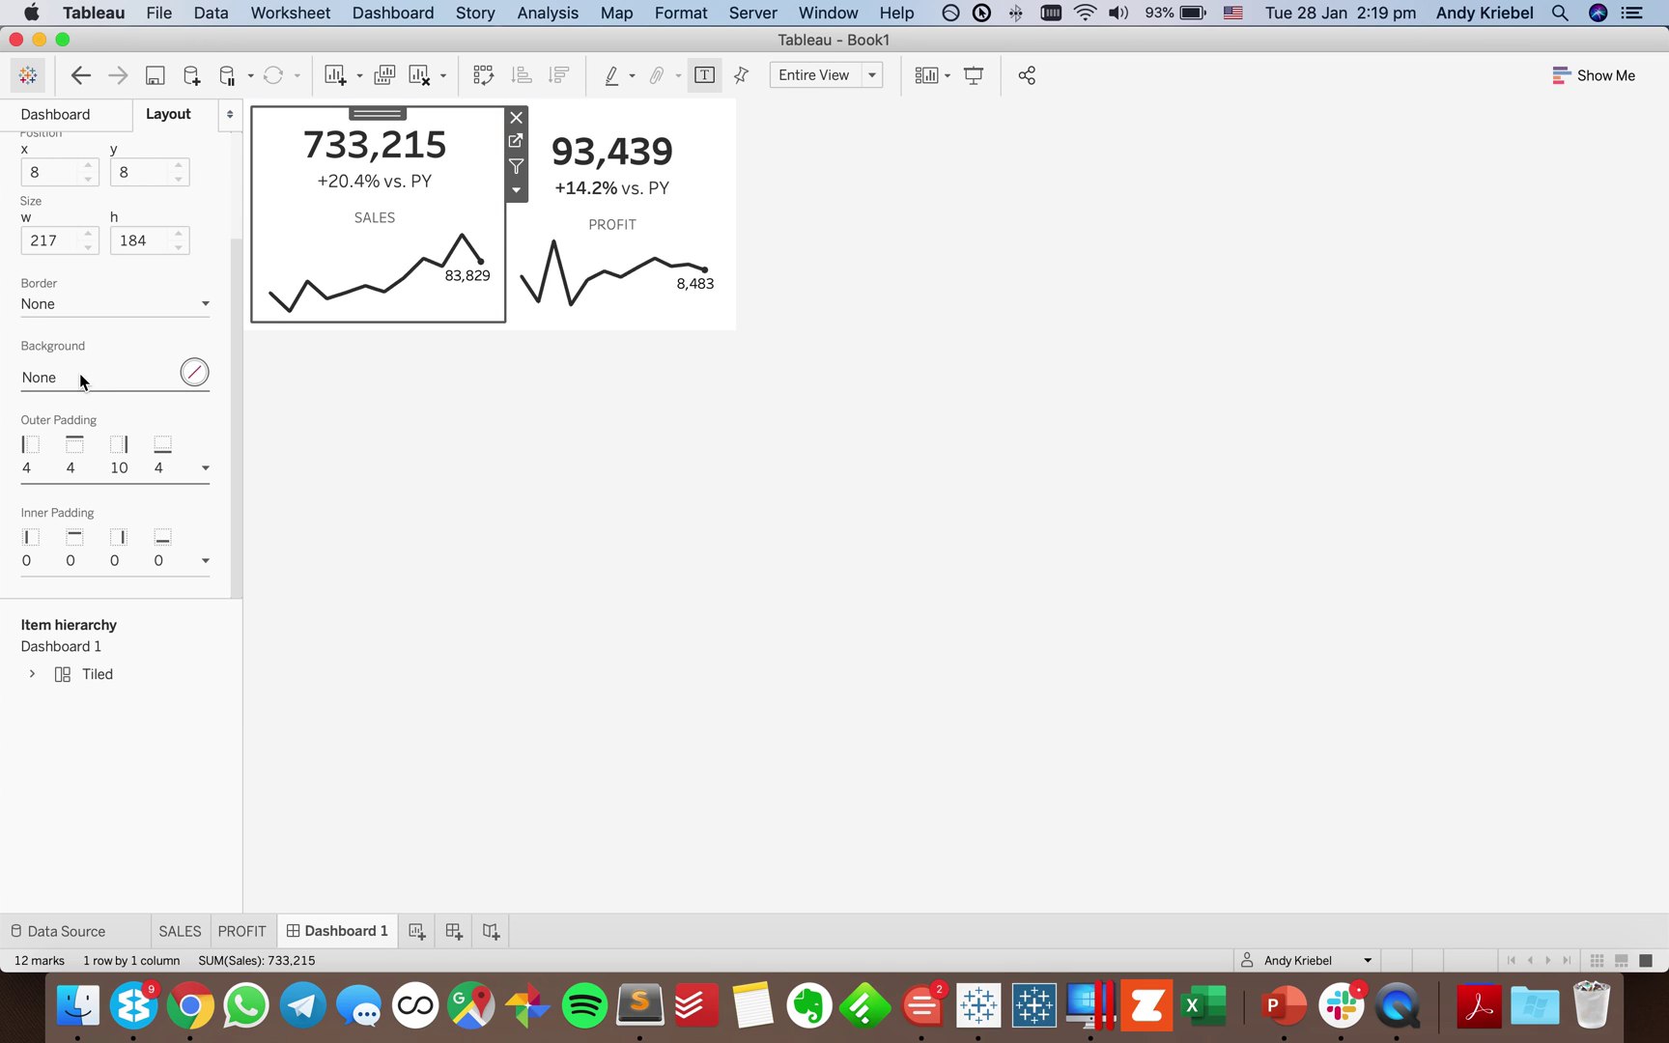
pyautogui.click(85, 473)
pyautogui.click(44, 503)
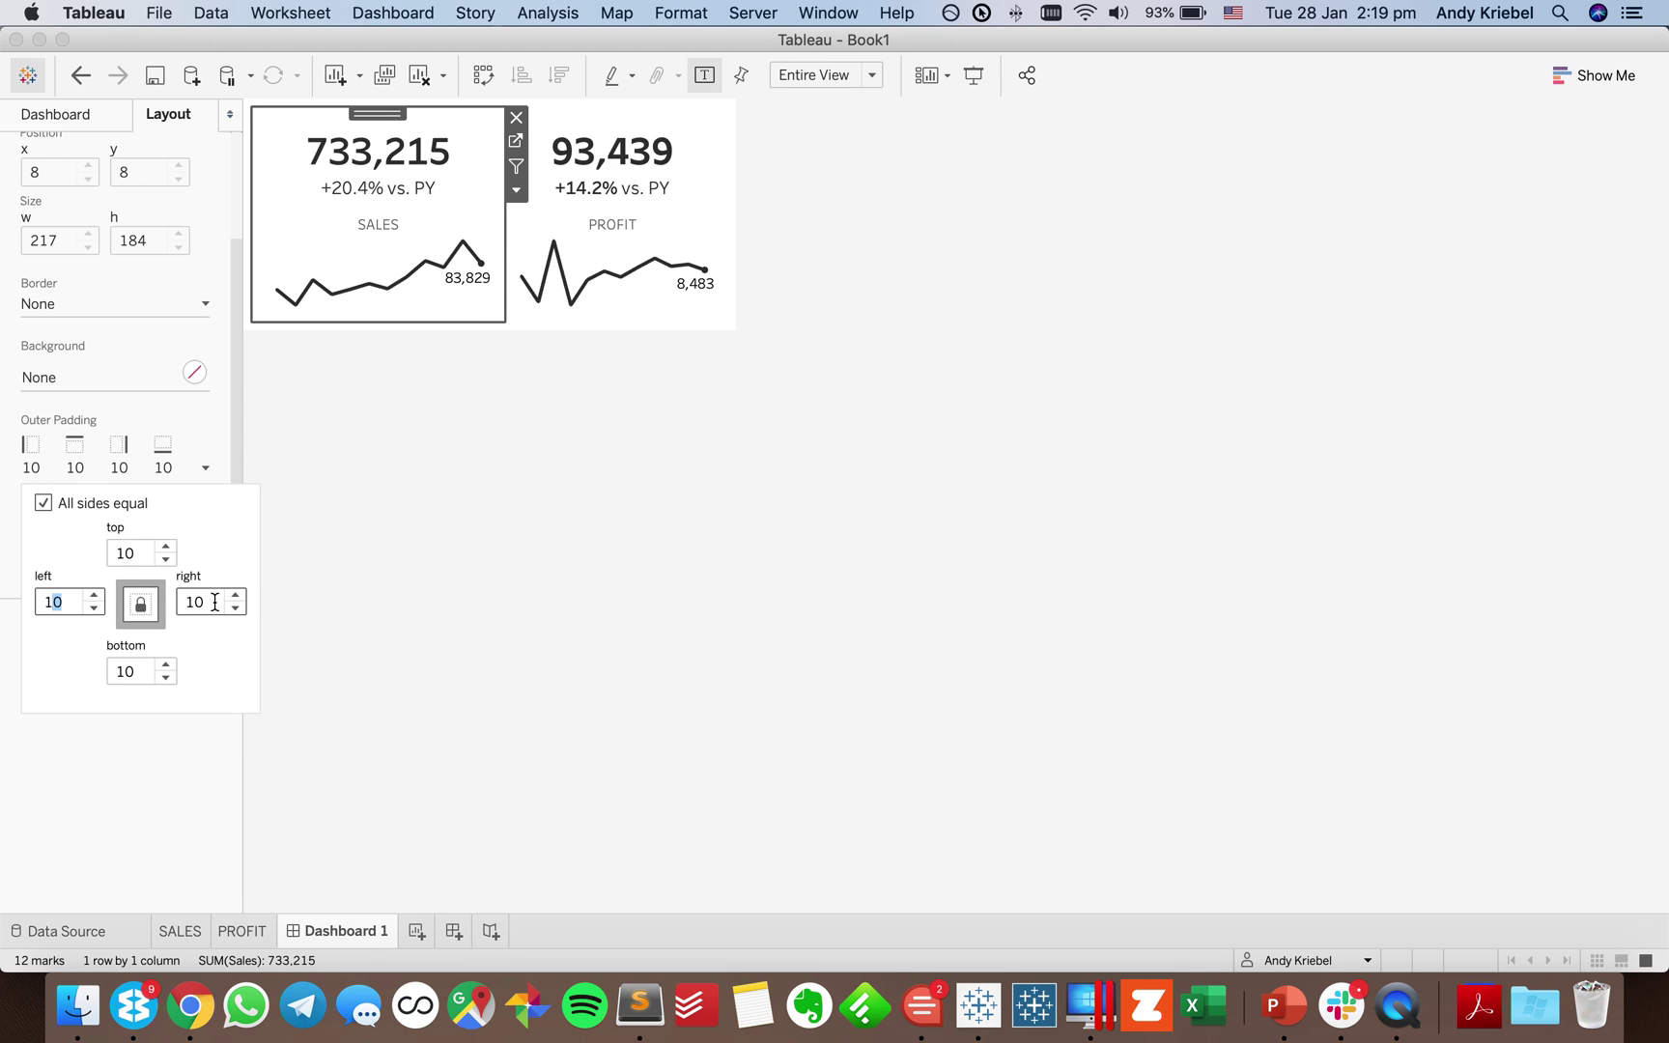
pyautogui.click(42, 505)
pyautogui.click(235, 607)
pyautogui.click(235, 607)
pyautogui.click(235, 608)
pyautogui.click(235, 607)
pyautogui.click(234, 607)
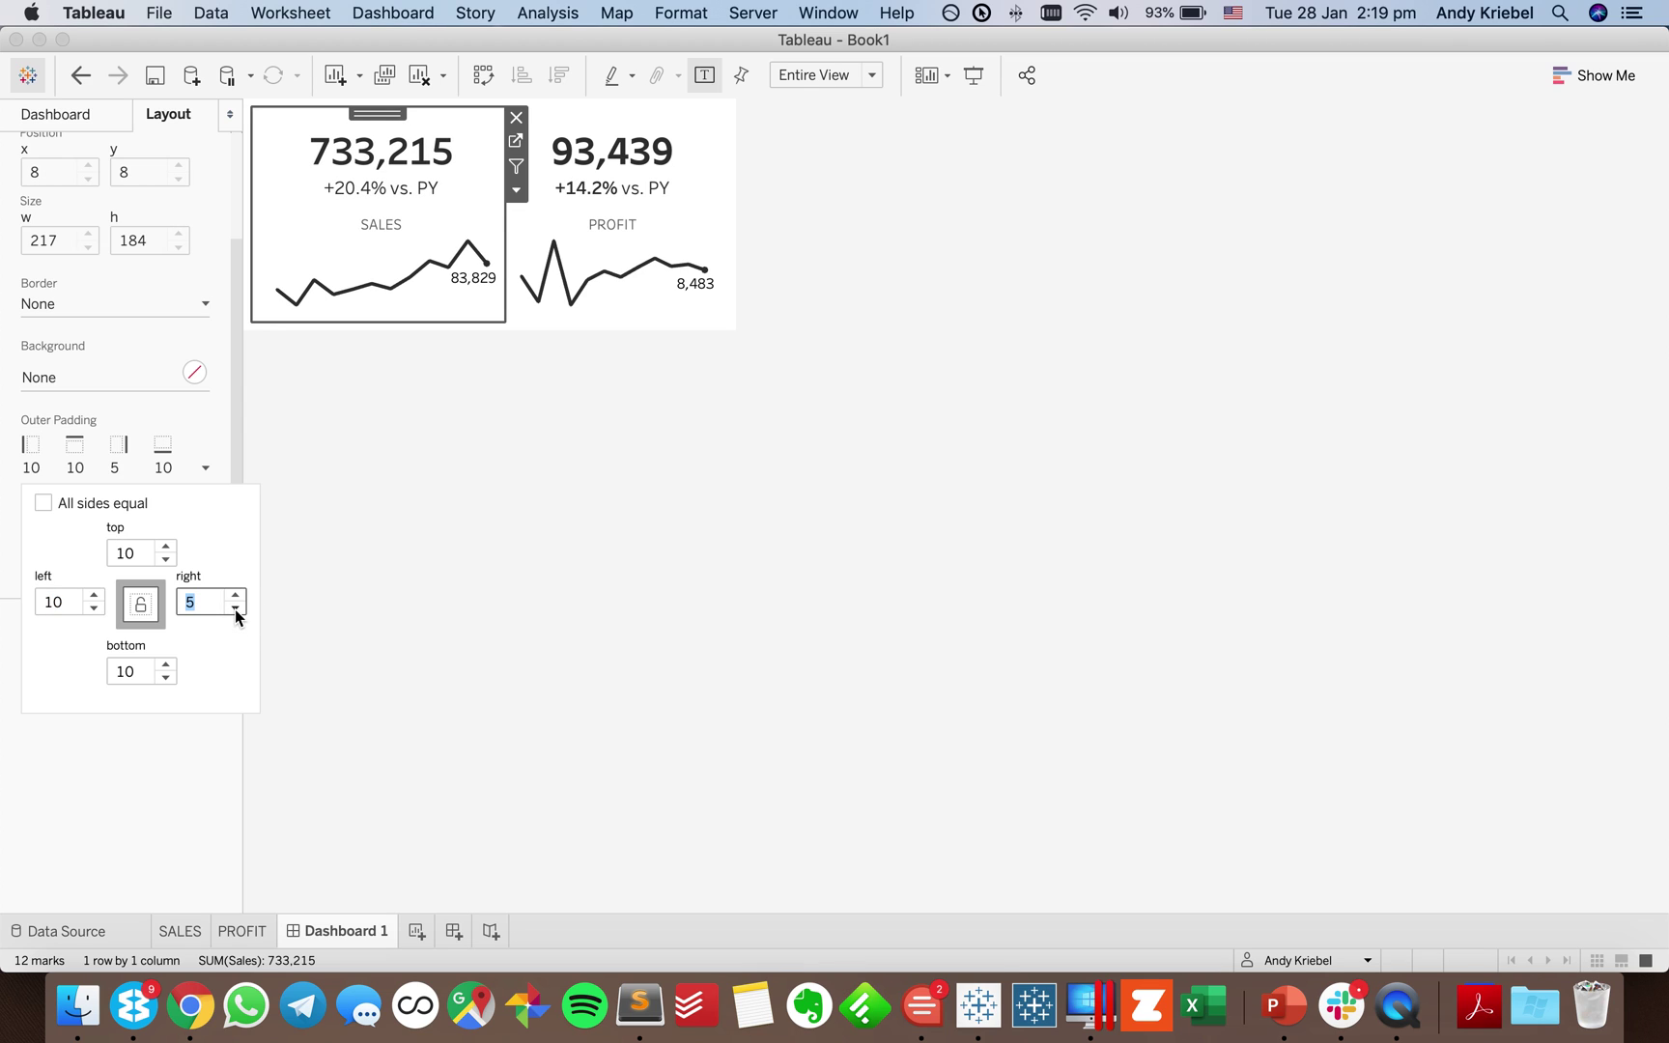
pyautogui.click(469, 483)
pyautogui.click(465, 118)
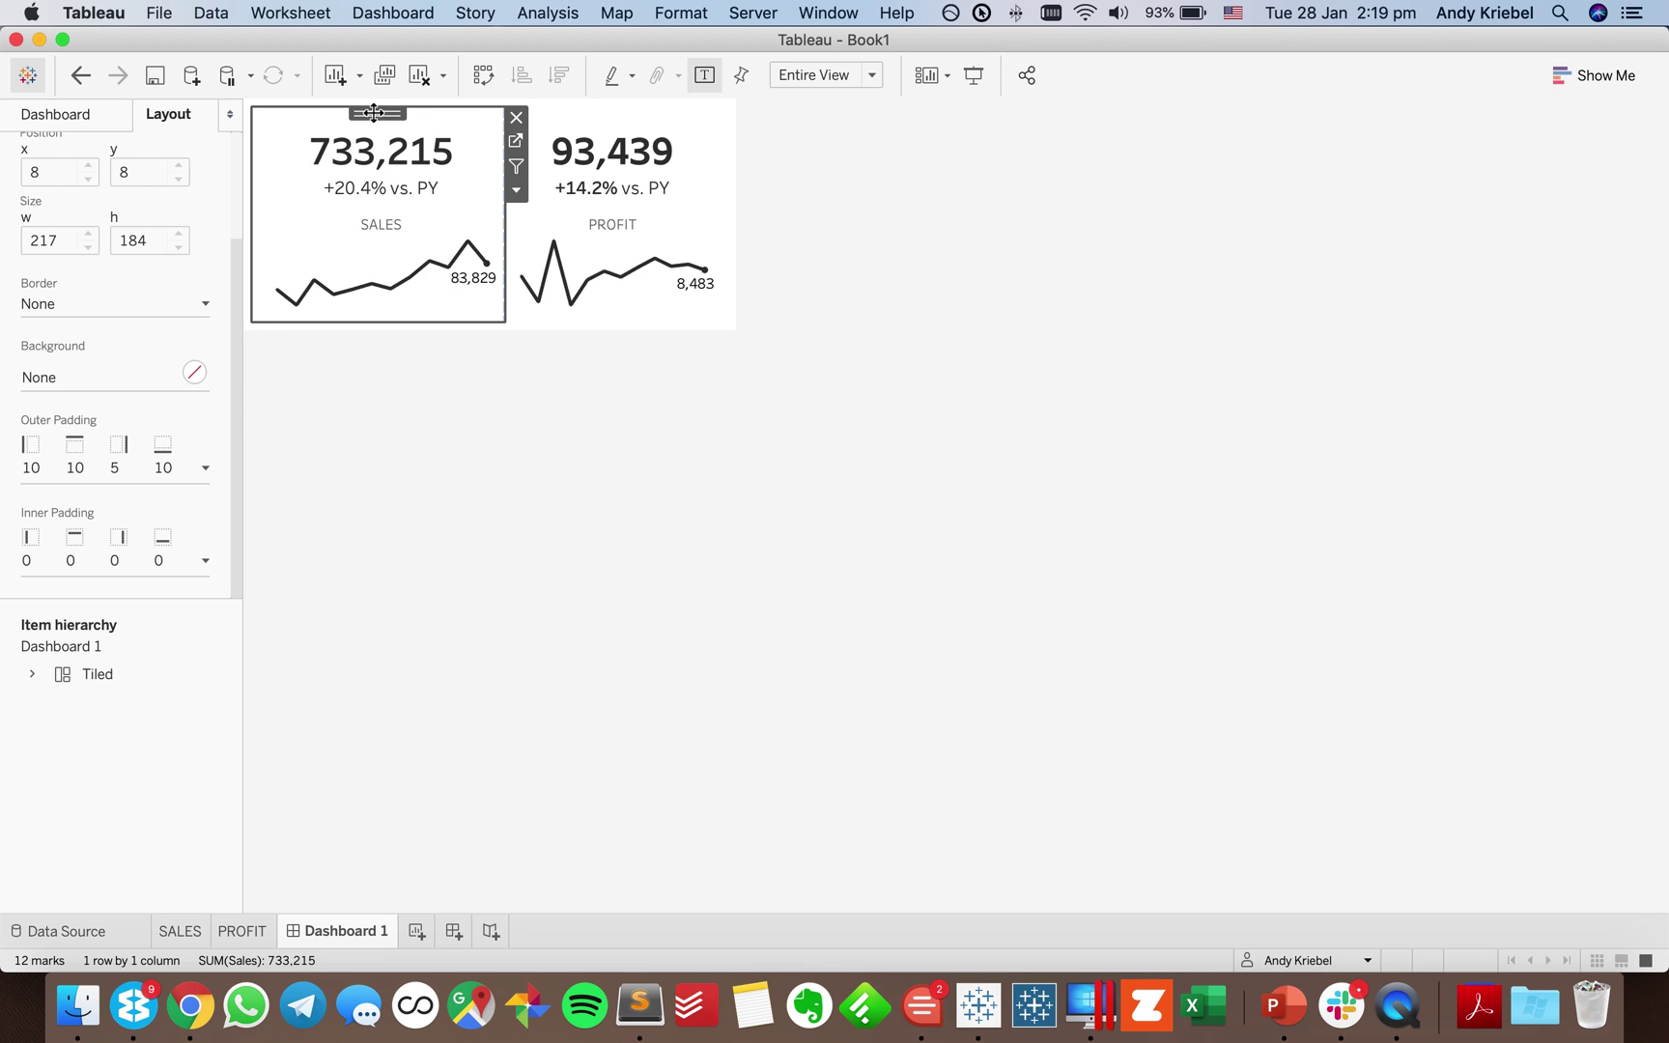
pyautogui.click(372, 424)
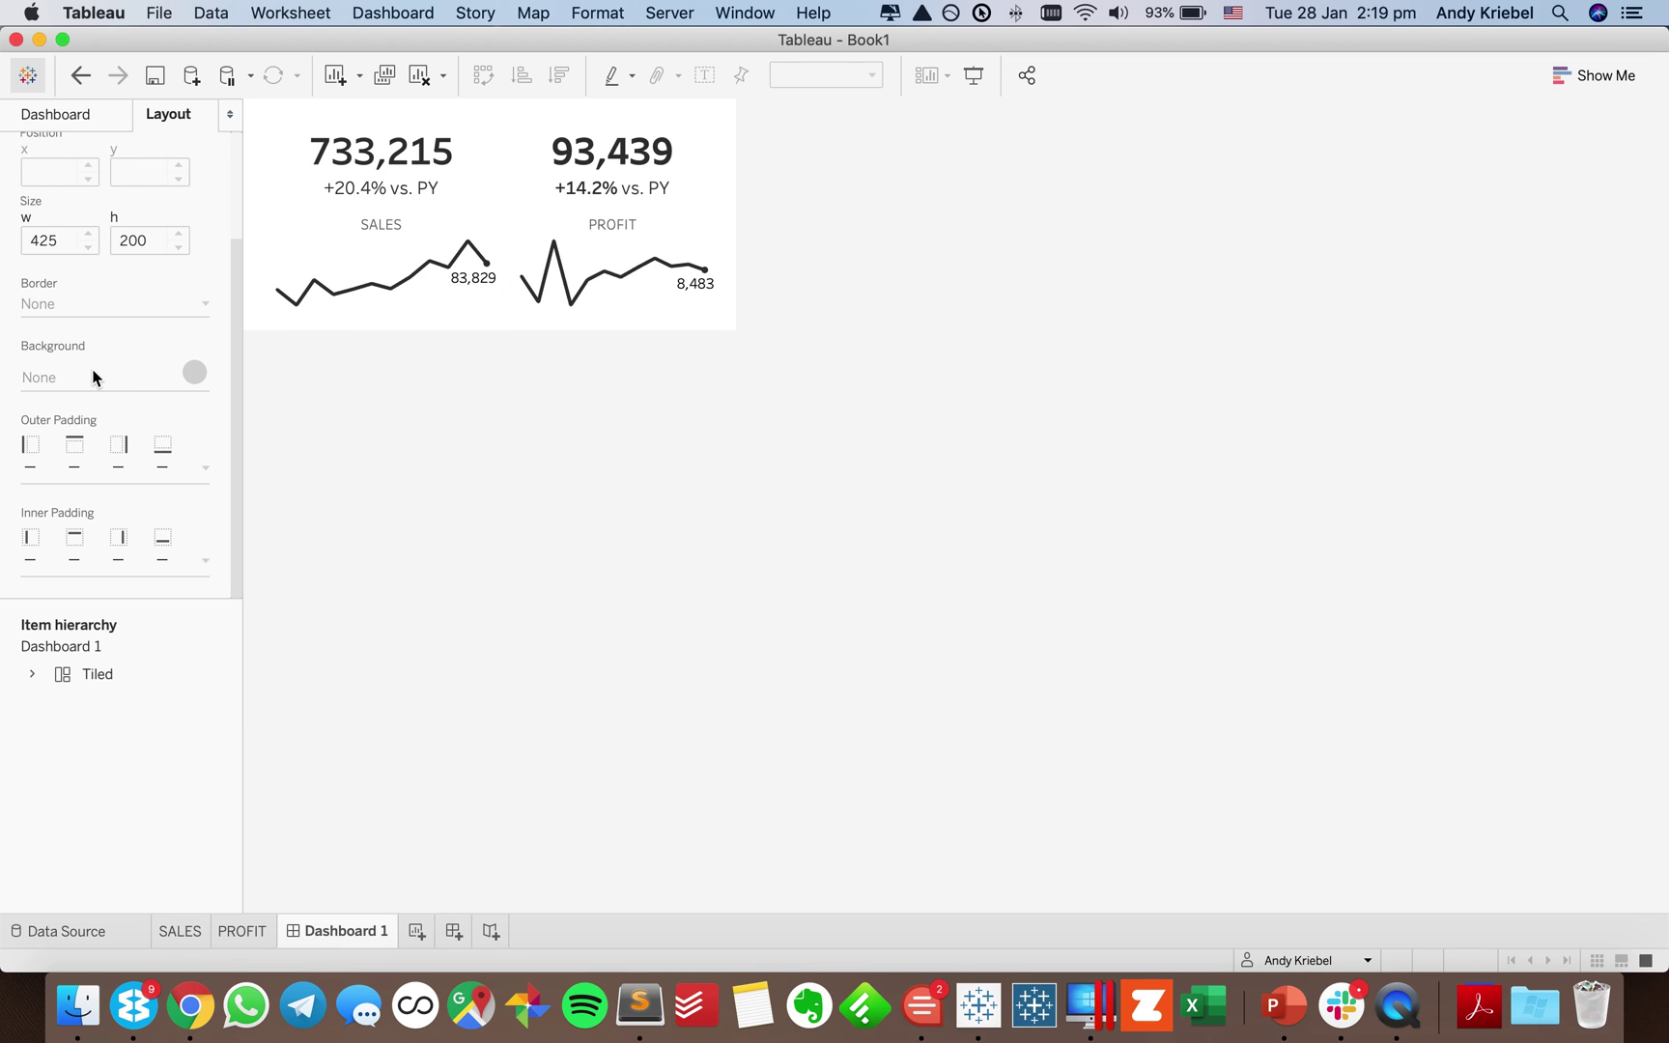
# Open the dashboard formatting and set the default dashboard shading to light grey.
pyautogui.click(54, 114)
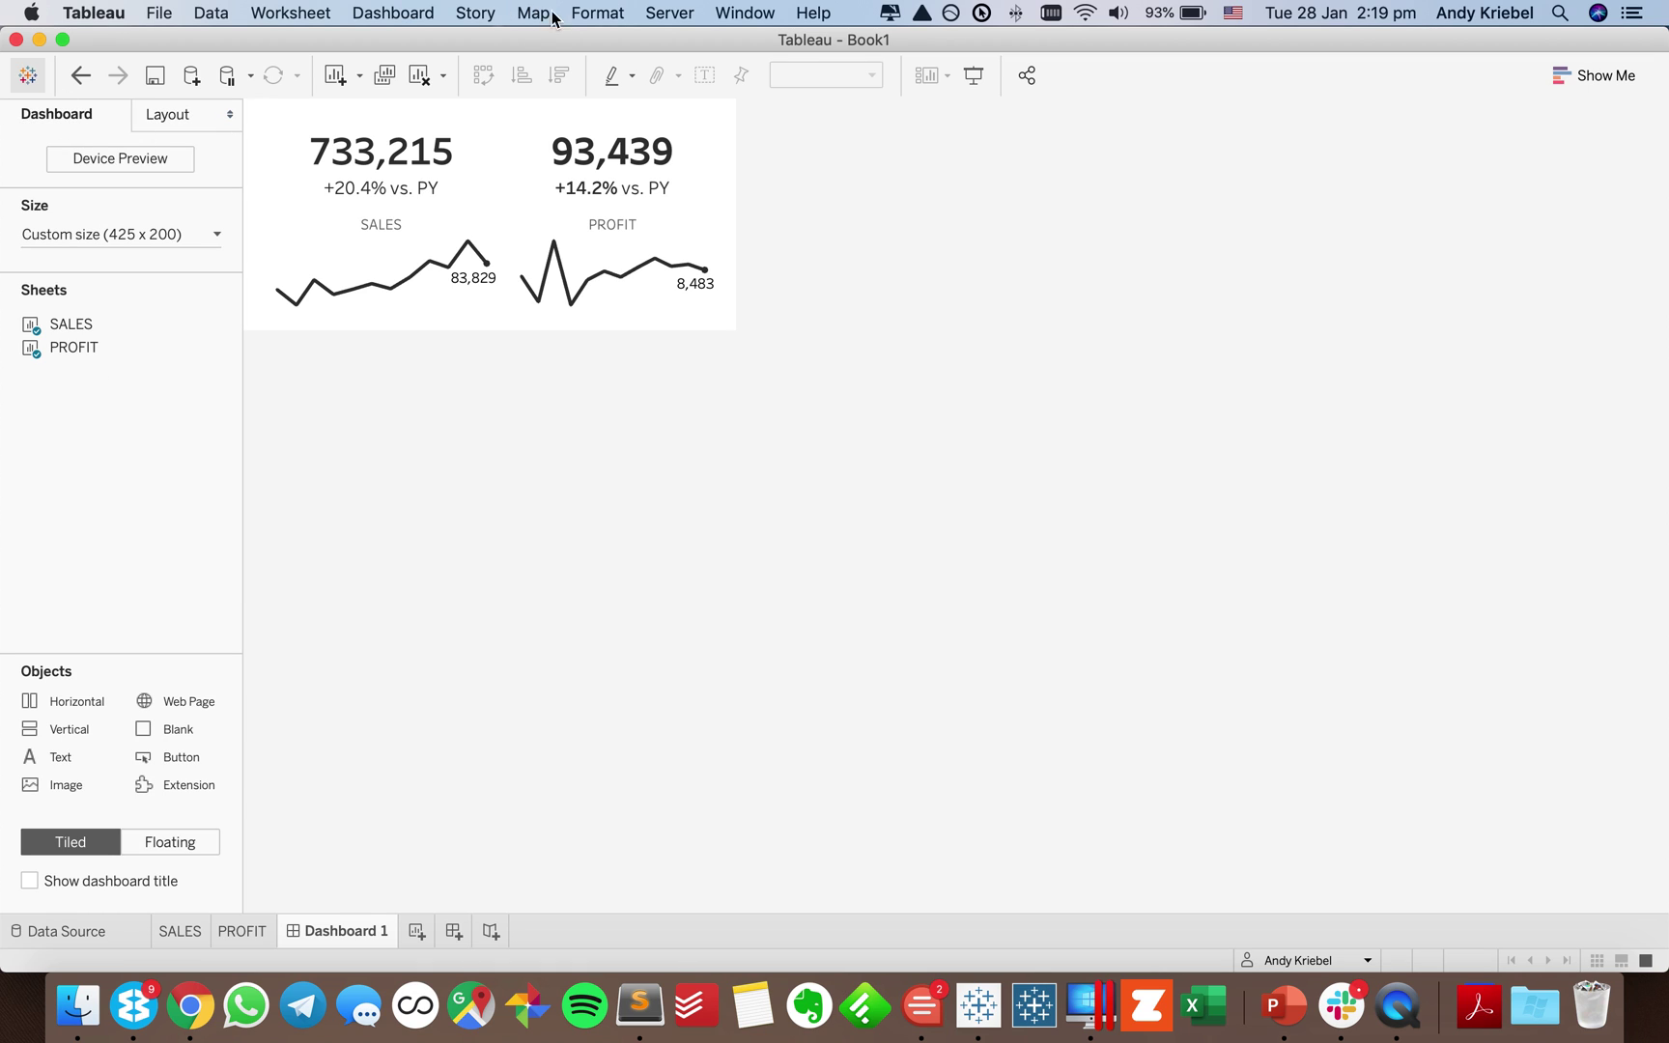
pyautogui.click(599, 13)
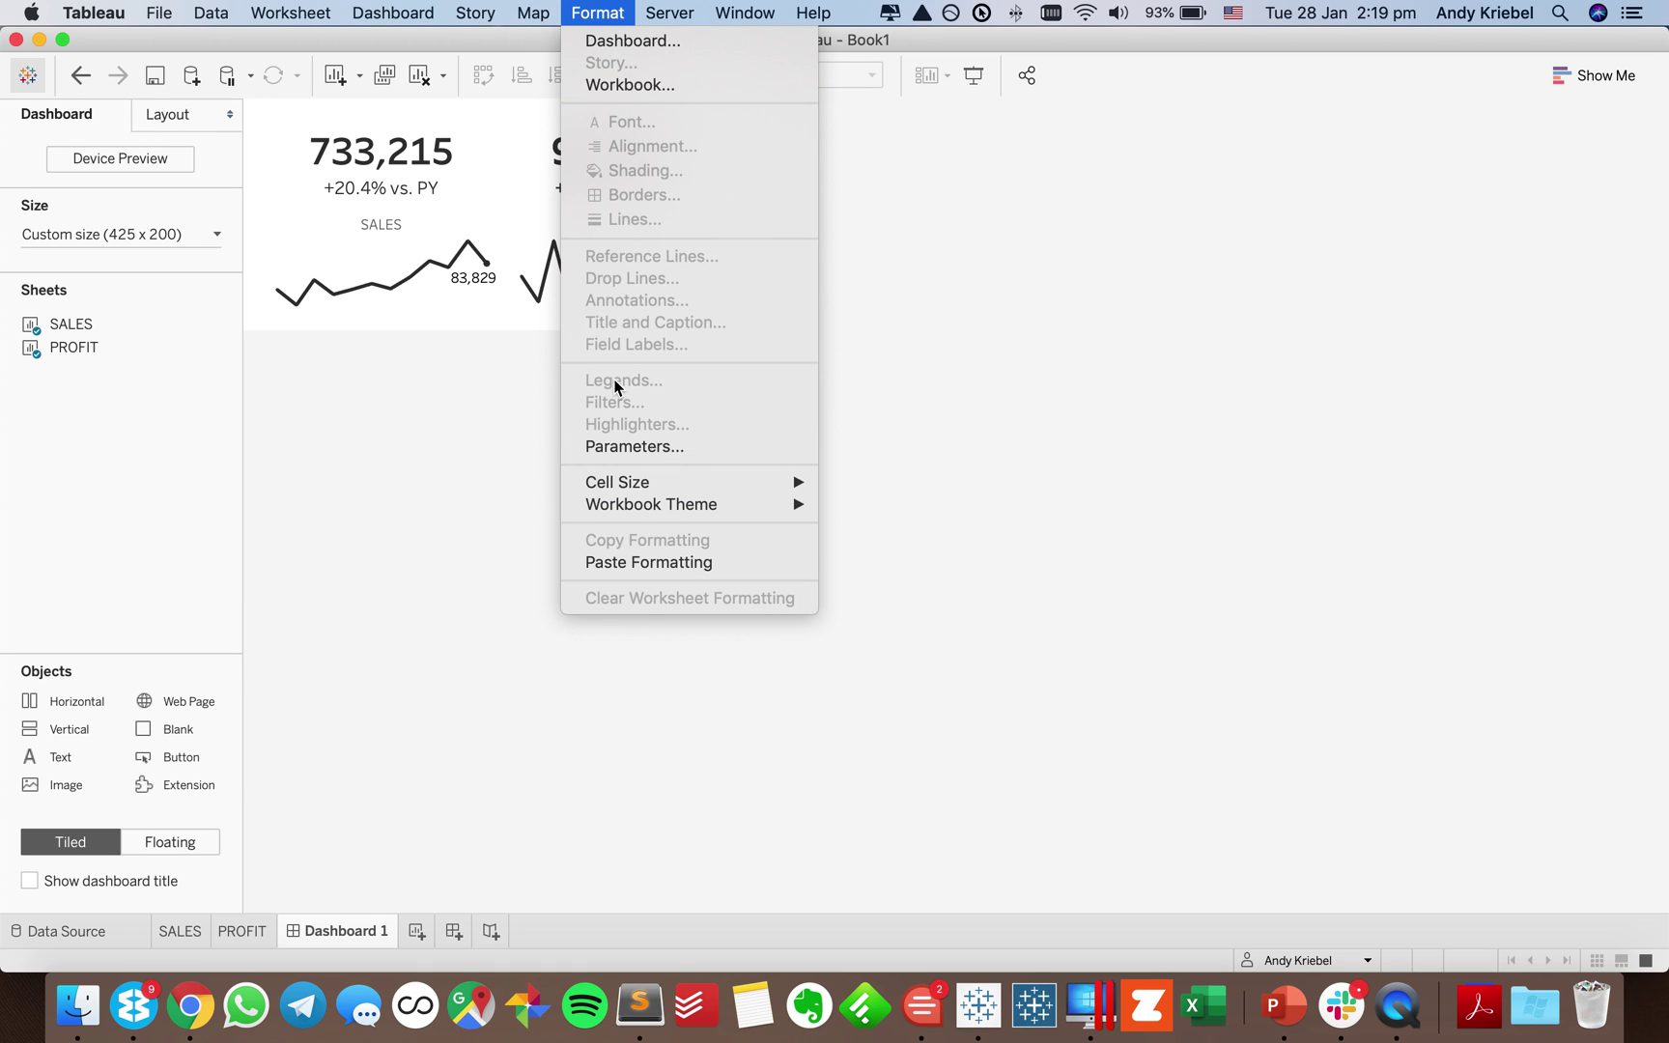
pyautogui.click(657, 40)
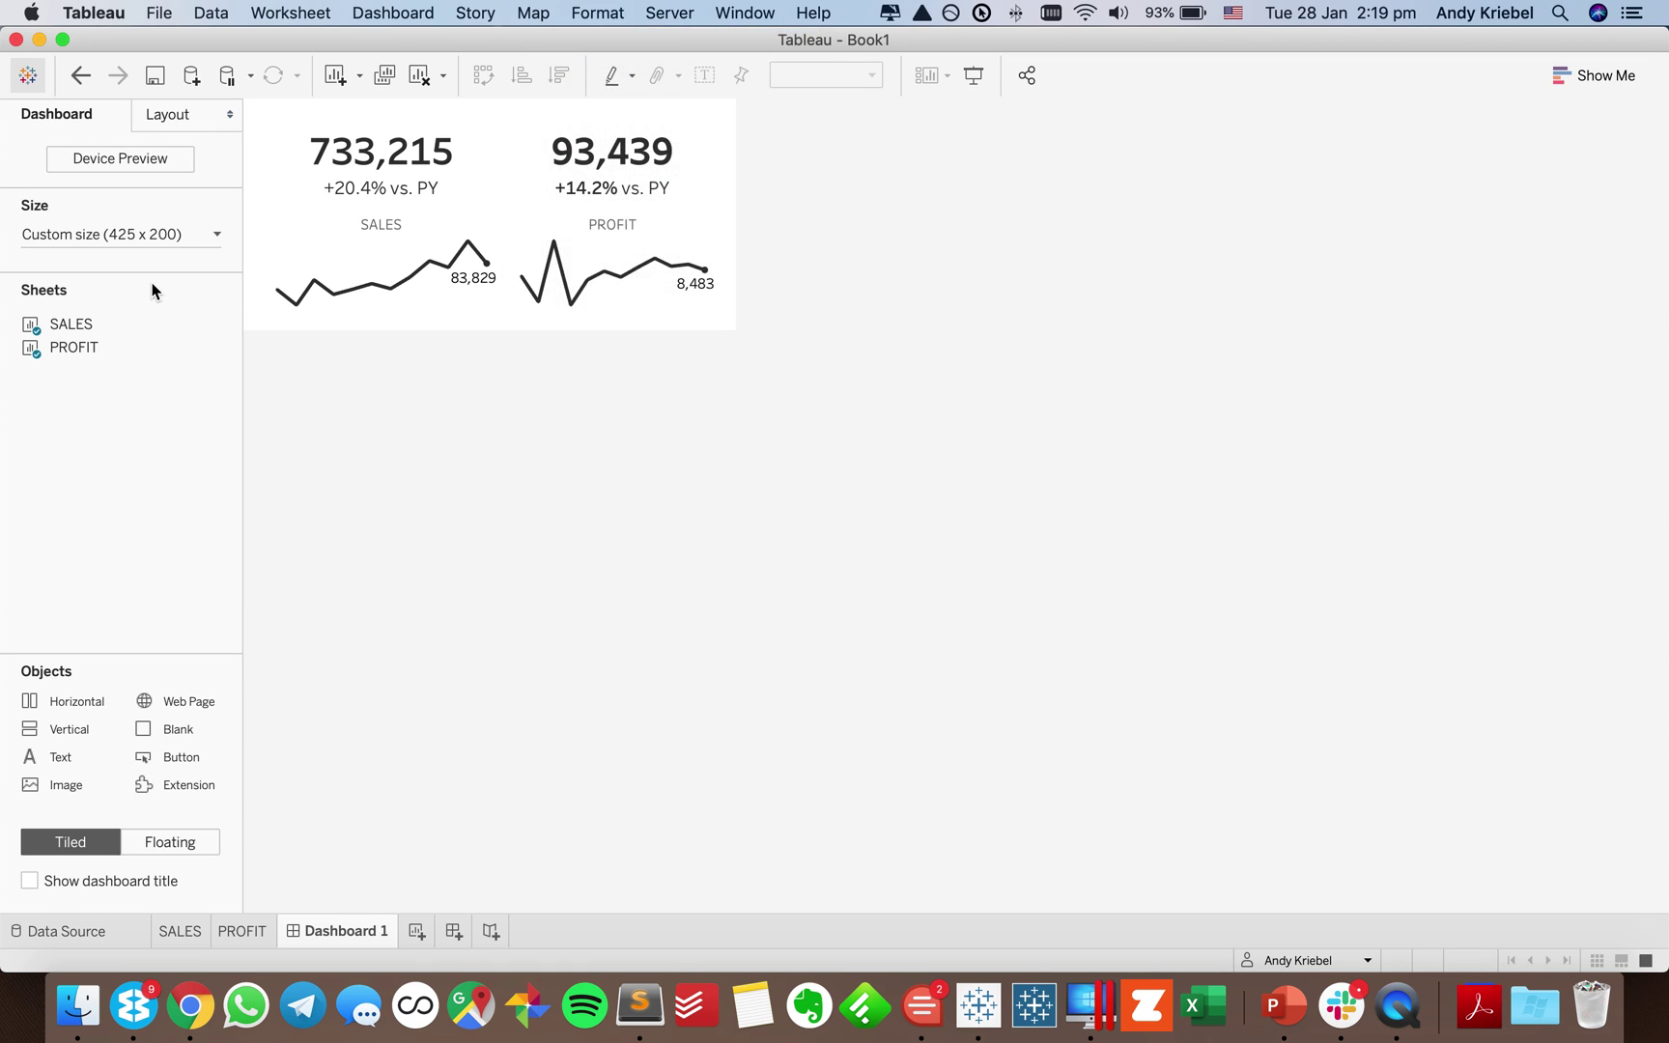
pyautogui.click(136, 189)
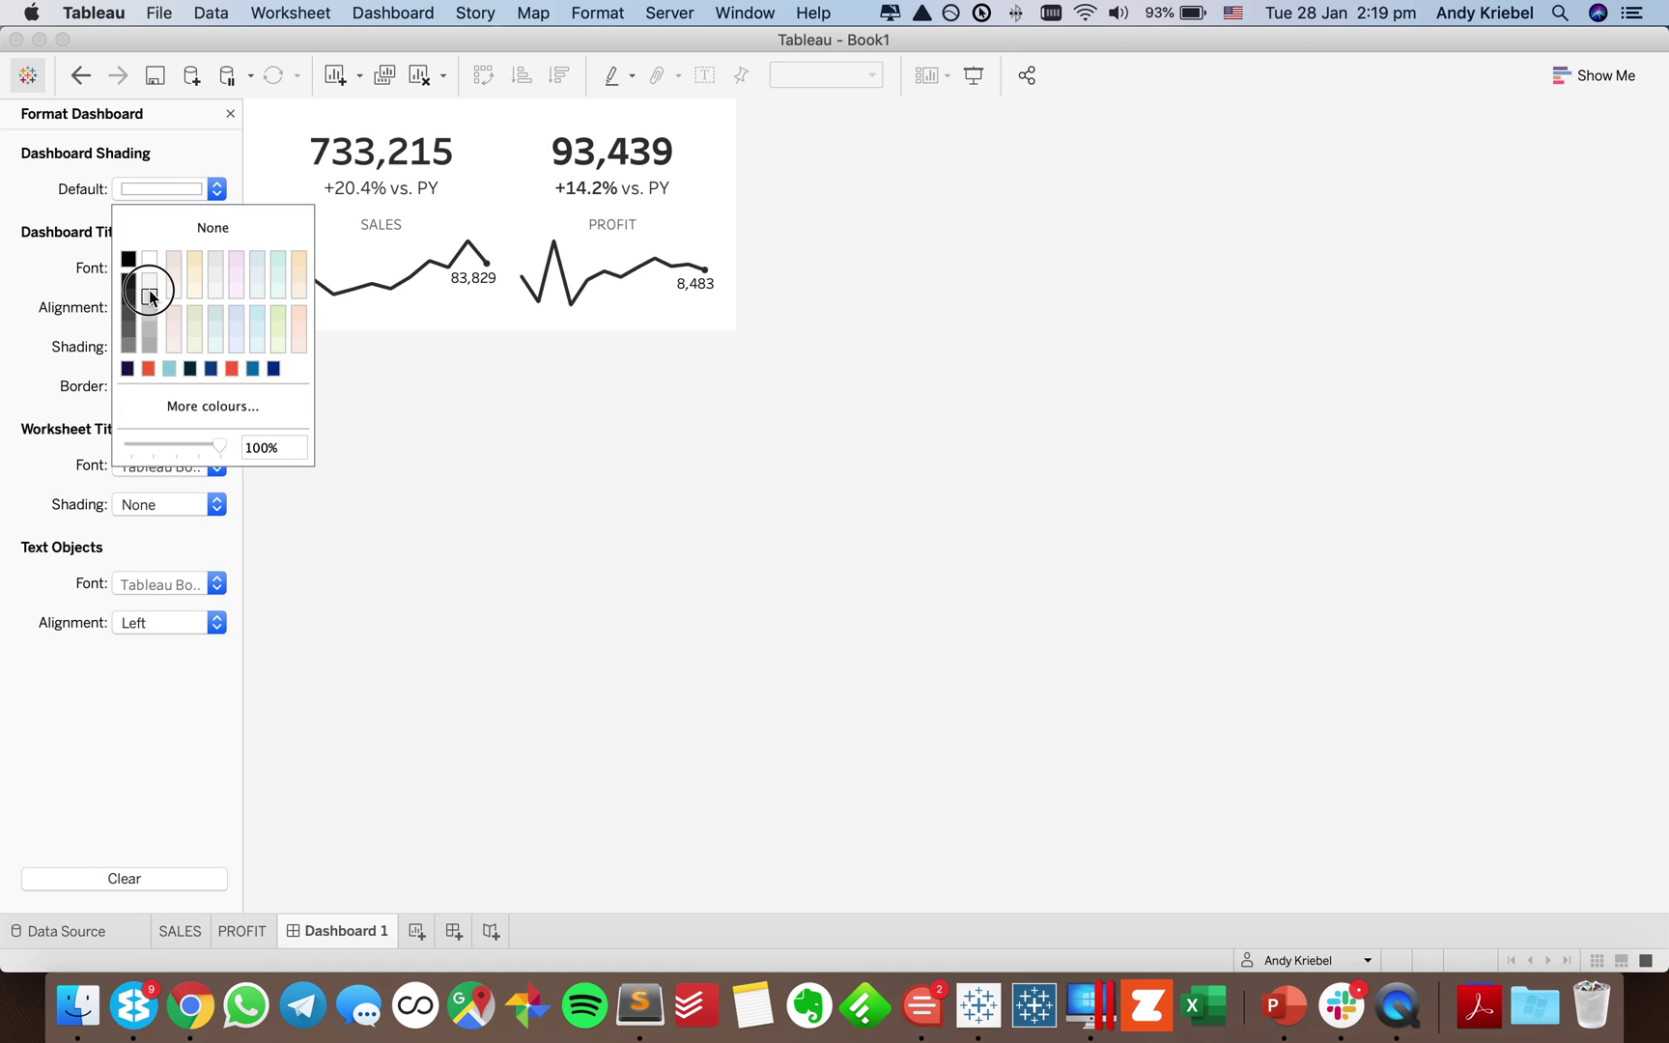
pyautogui.click(150, 295)
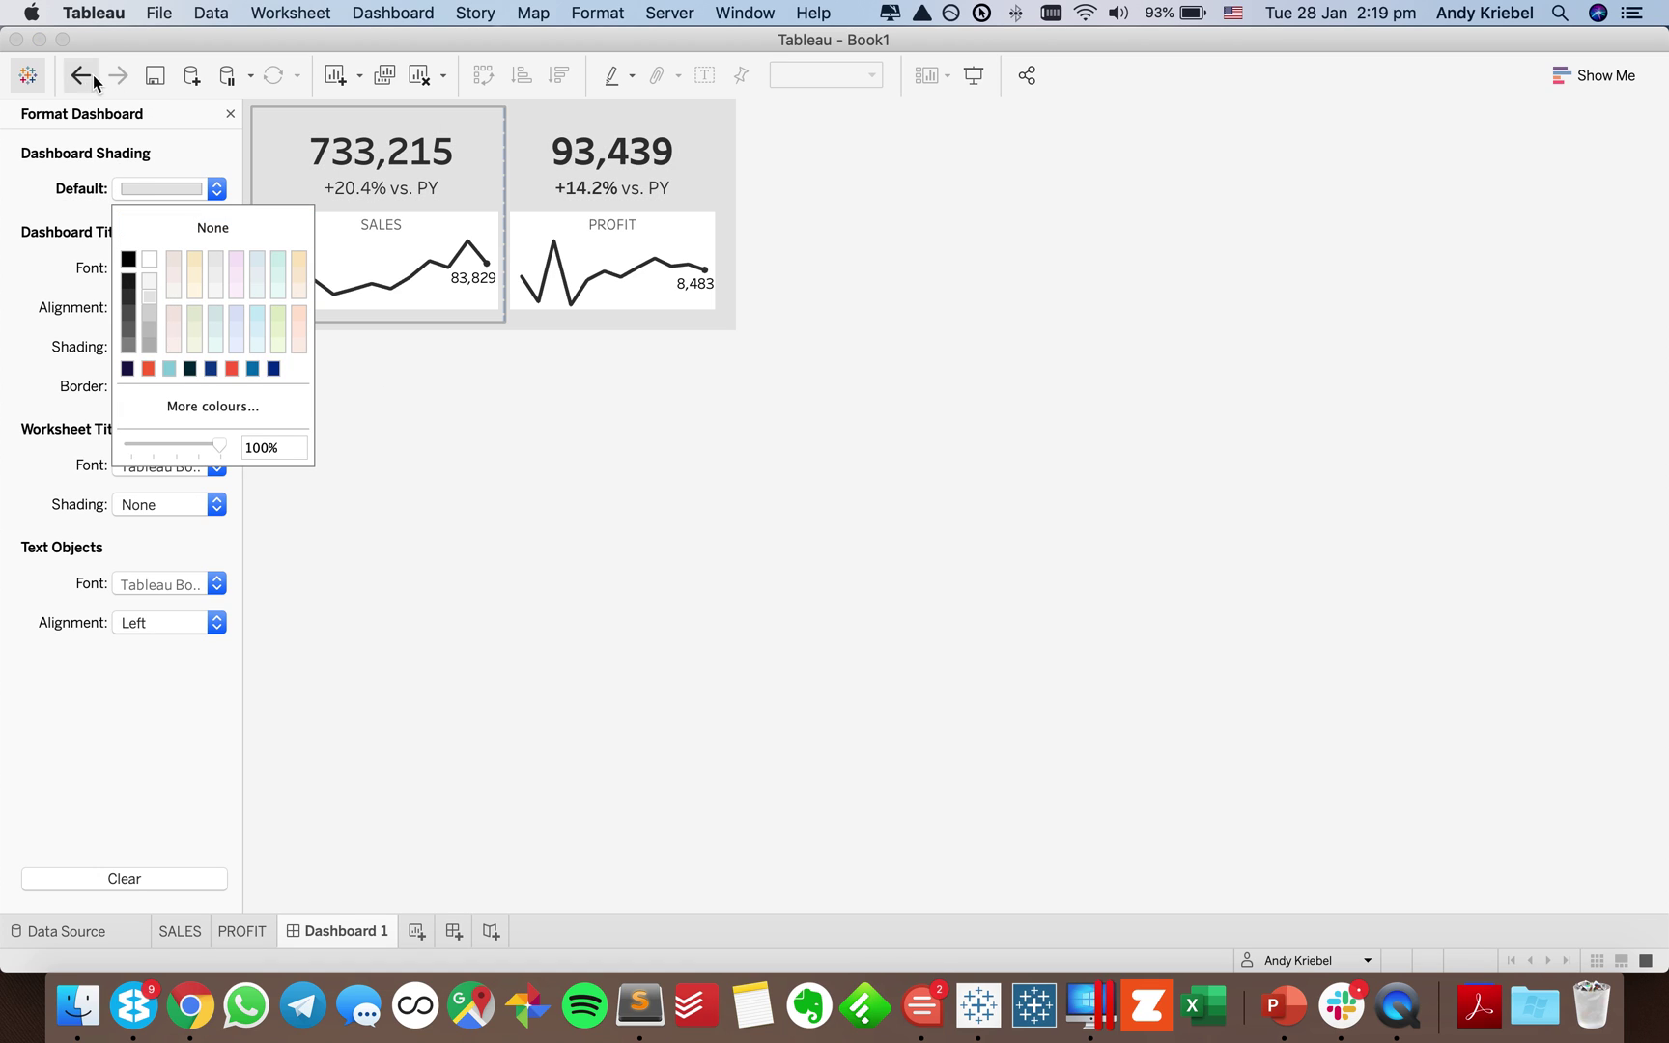
pyautogui.click(521, 437)
# Check the formatting options of the SALES sheet's title and of the workbook for a matching background shading setting.
pyautogui.click(481, 156)
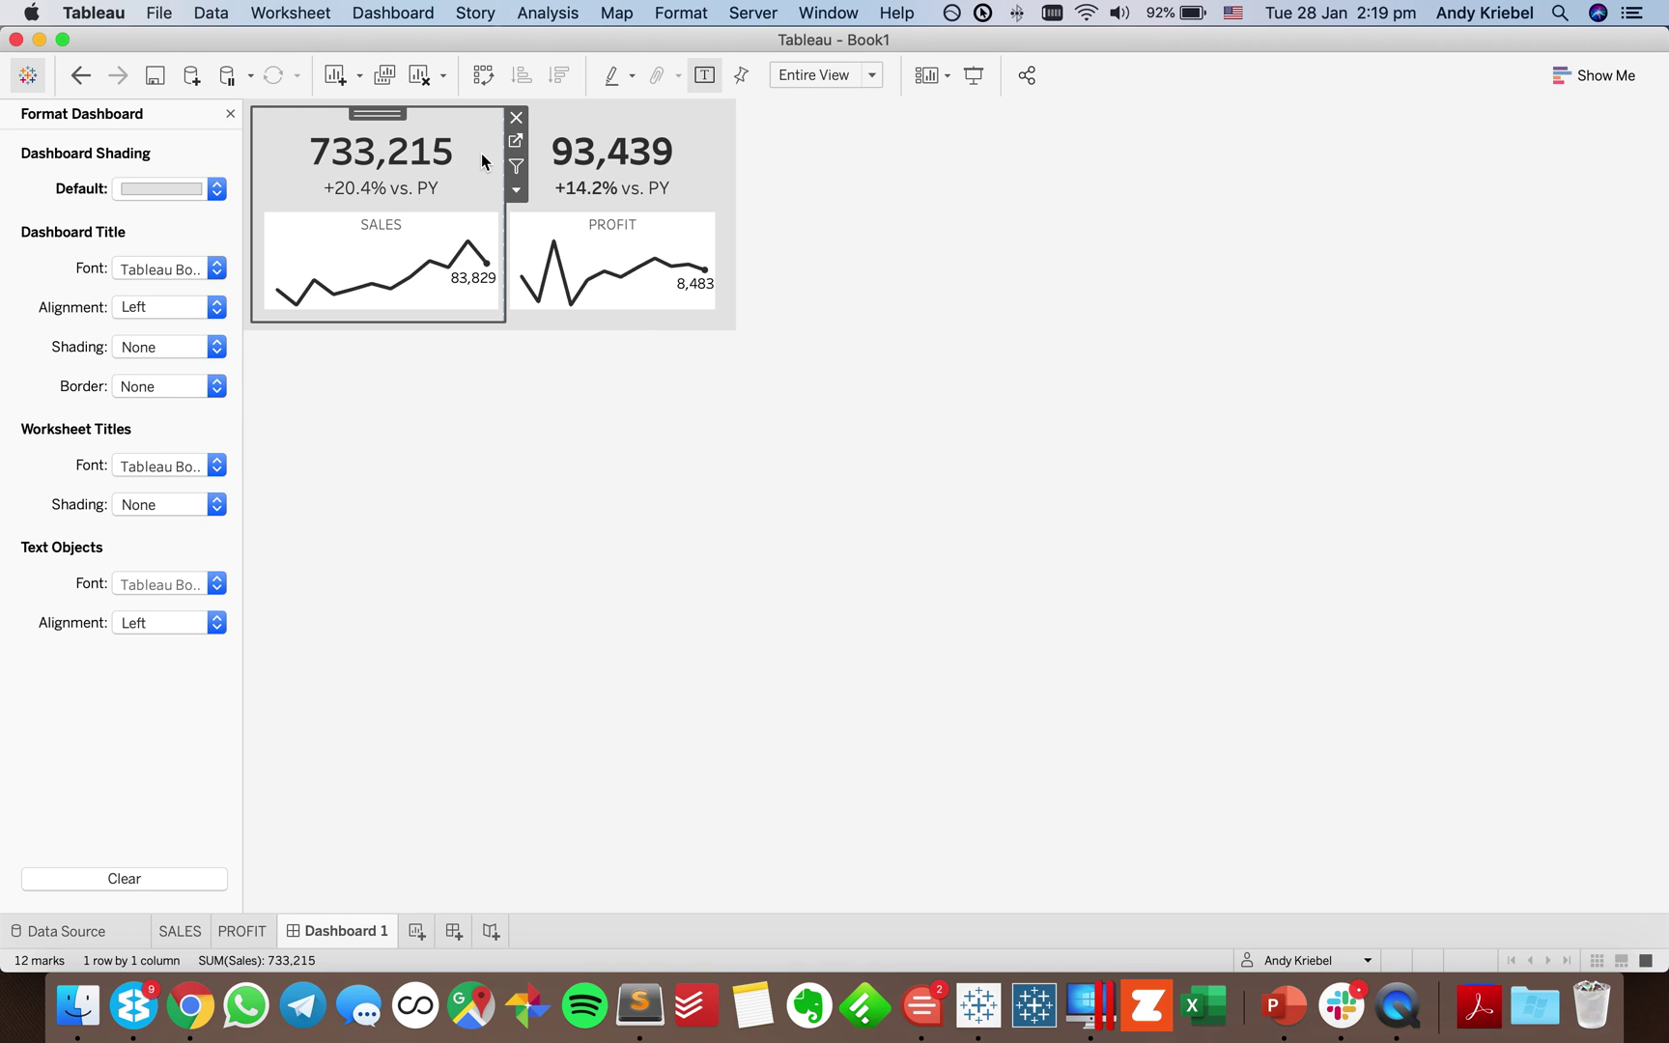
pyautogui.click(435, 186)
pyautogui.rightClick(435, 186)
pyautogui.click(471, 280)
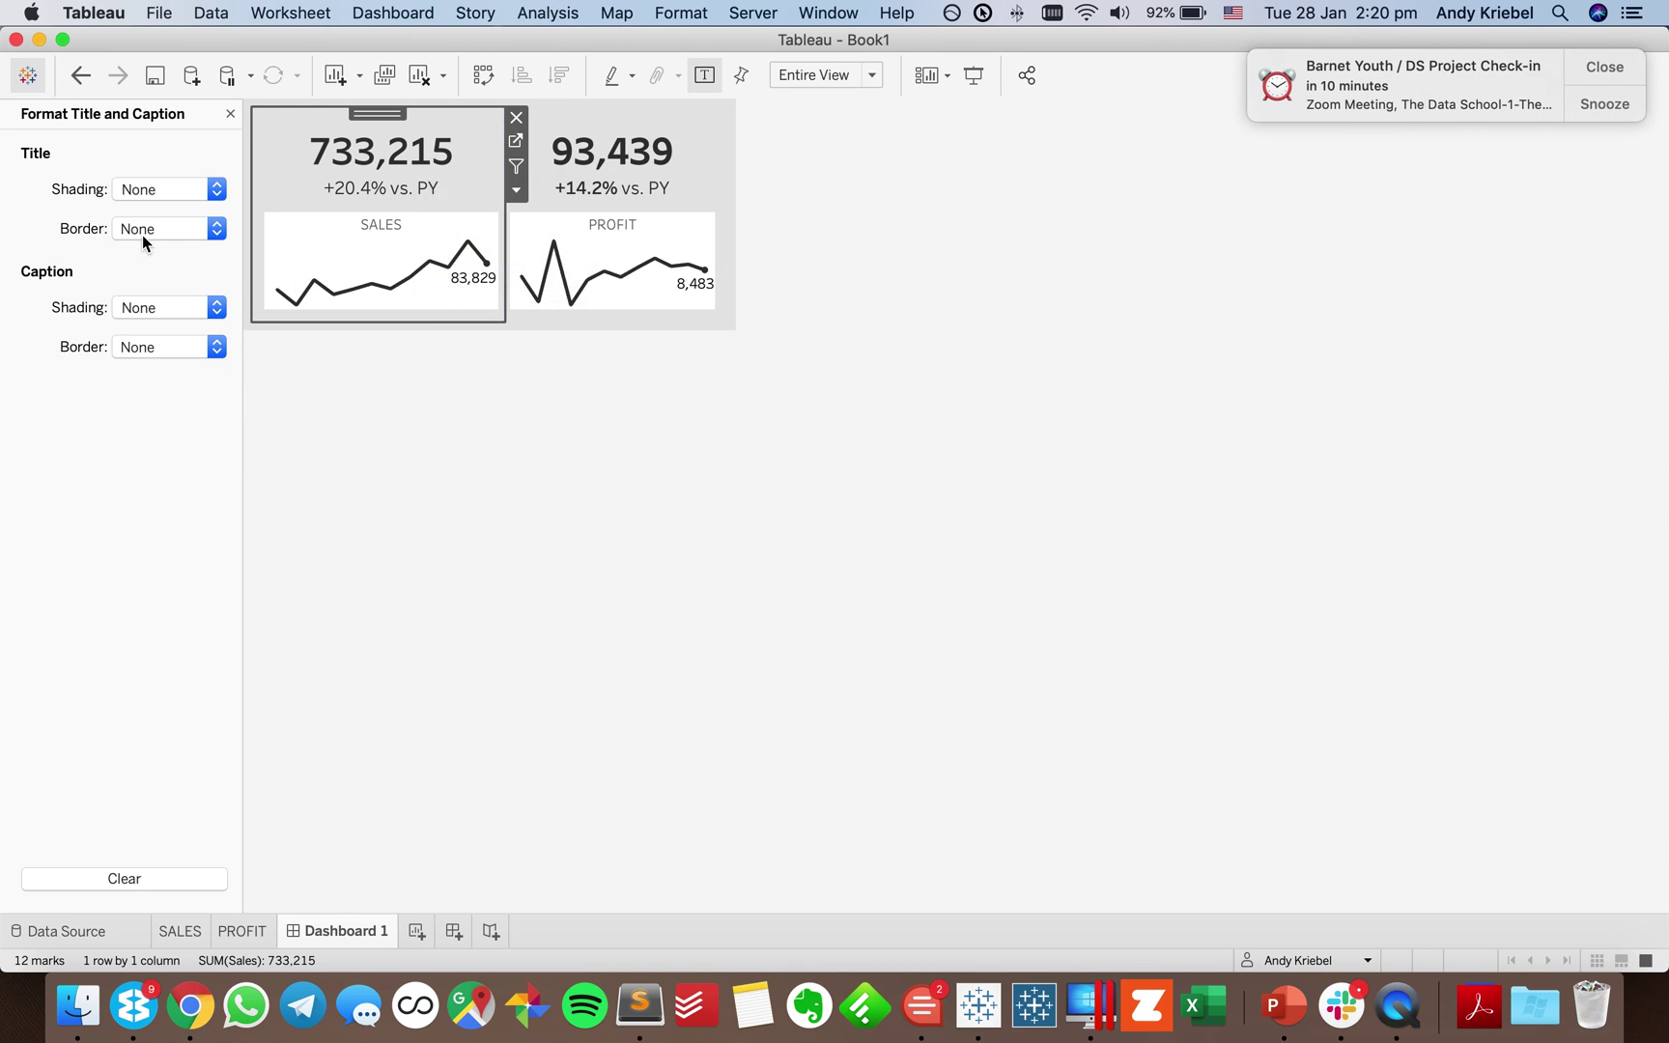
pyautogui.click(230, 113)
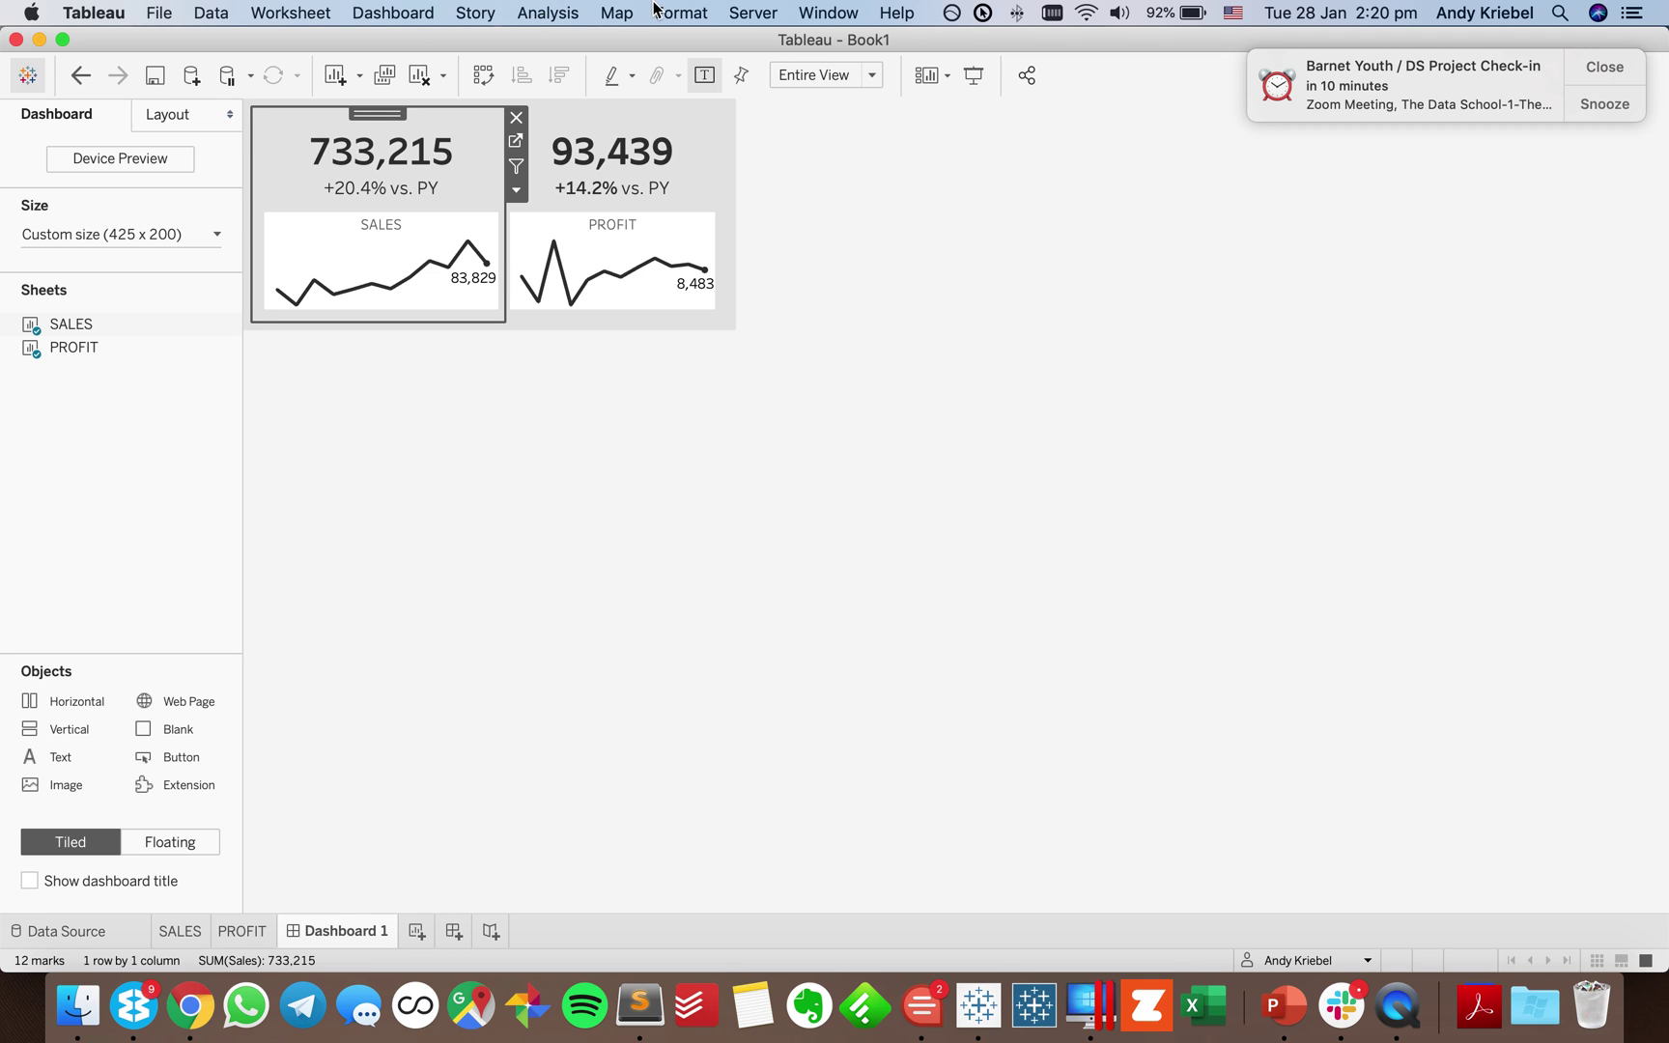
pyautogui.click(678, 14)
pyautogui.click(696, 83)
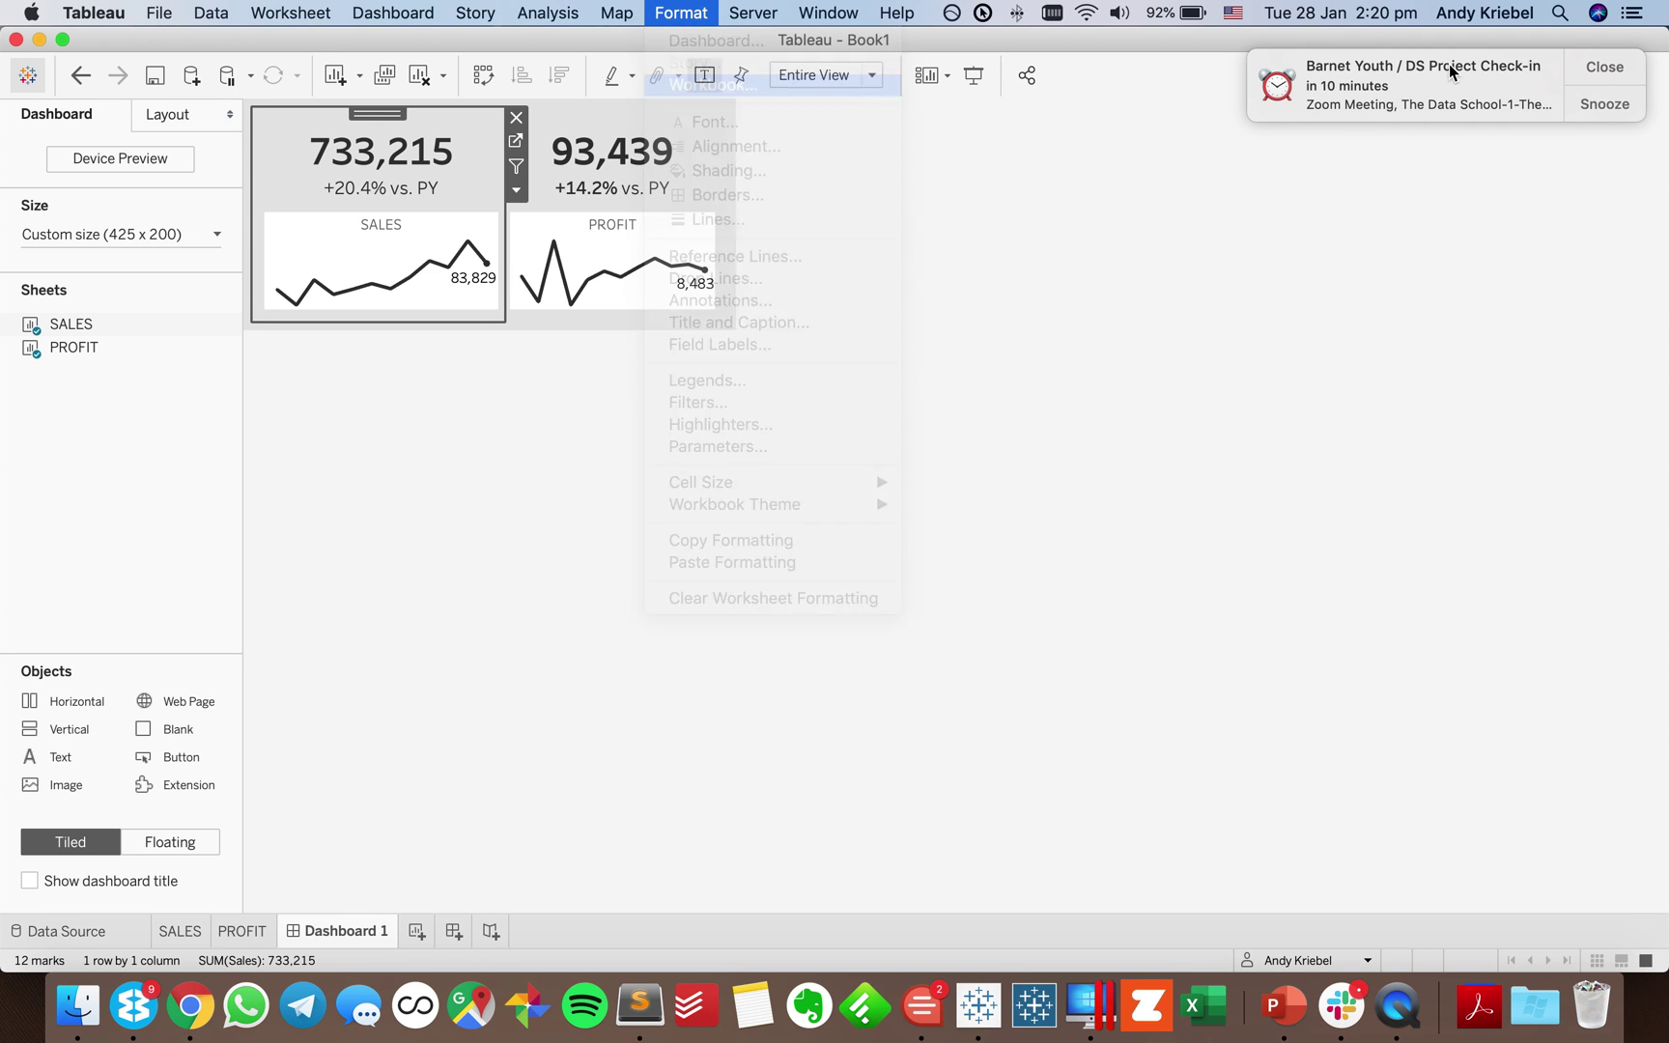
pyautogui.click(1584, 70)
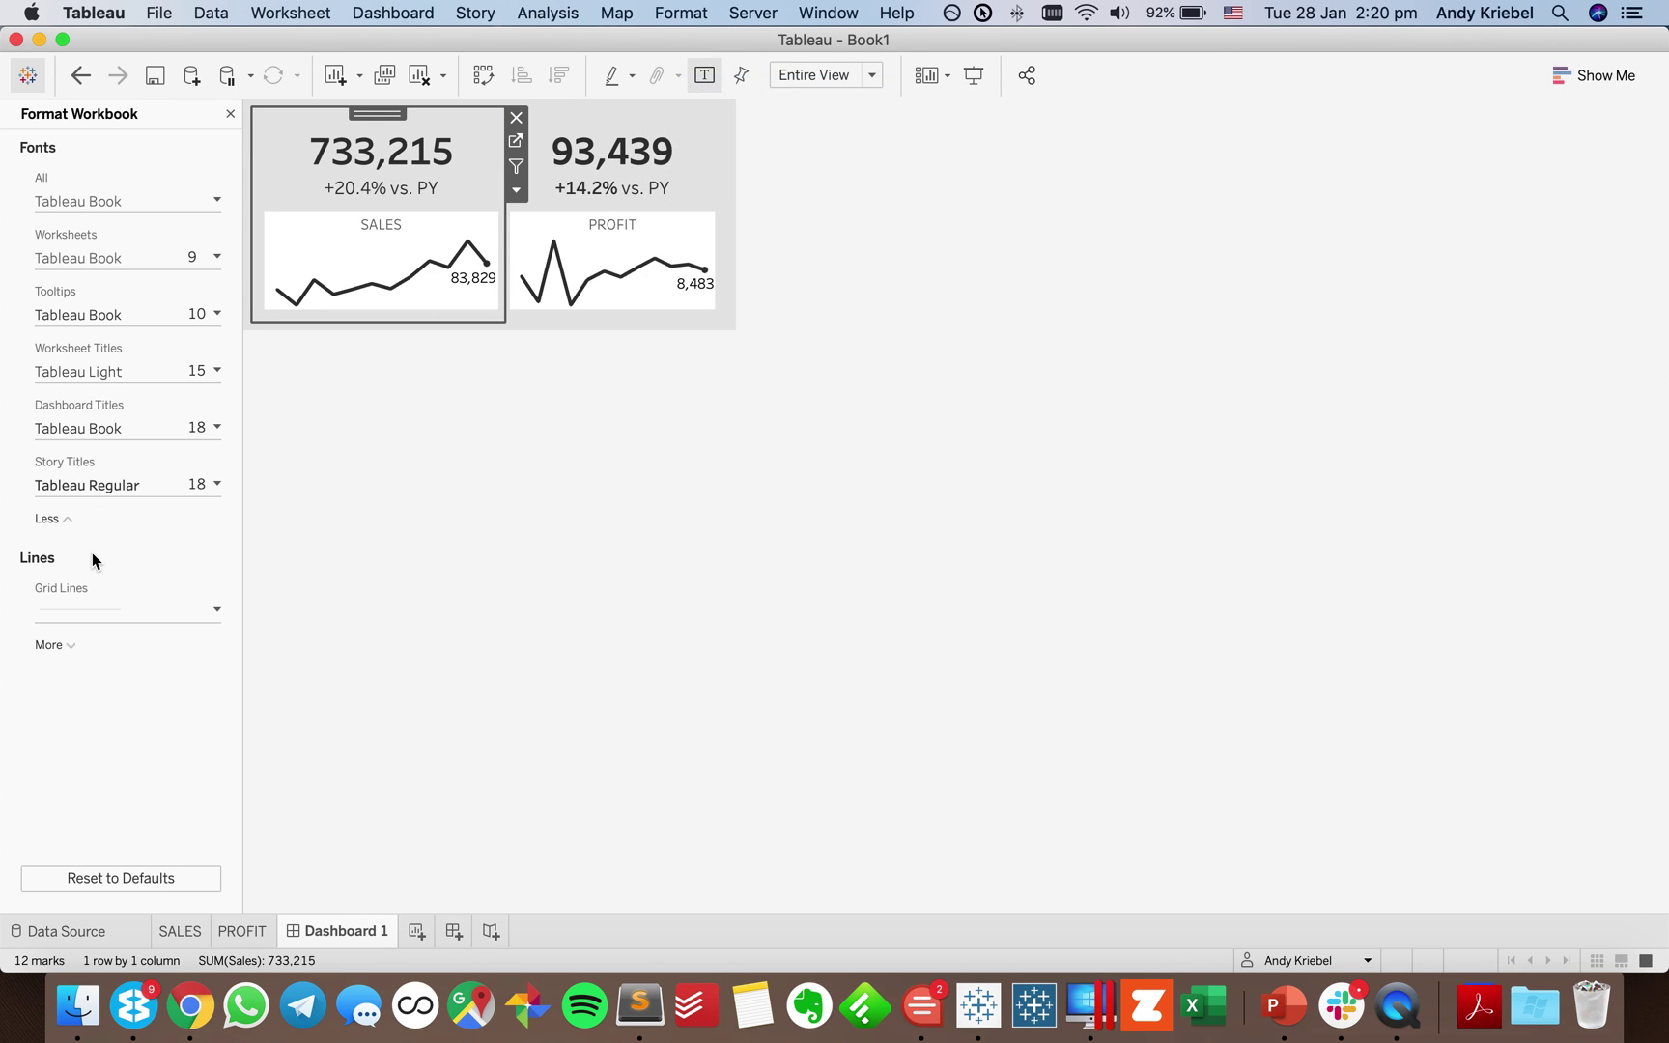
pyautogui.click(500, 660)
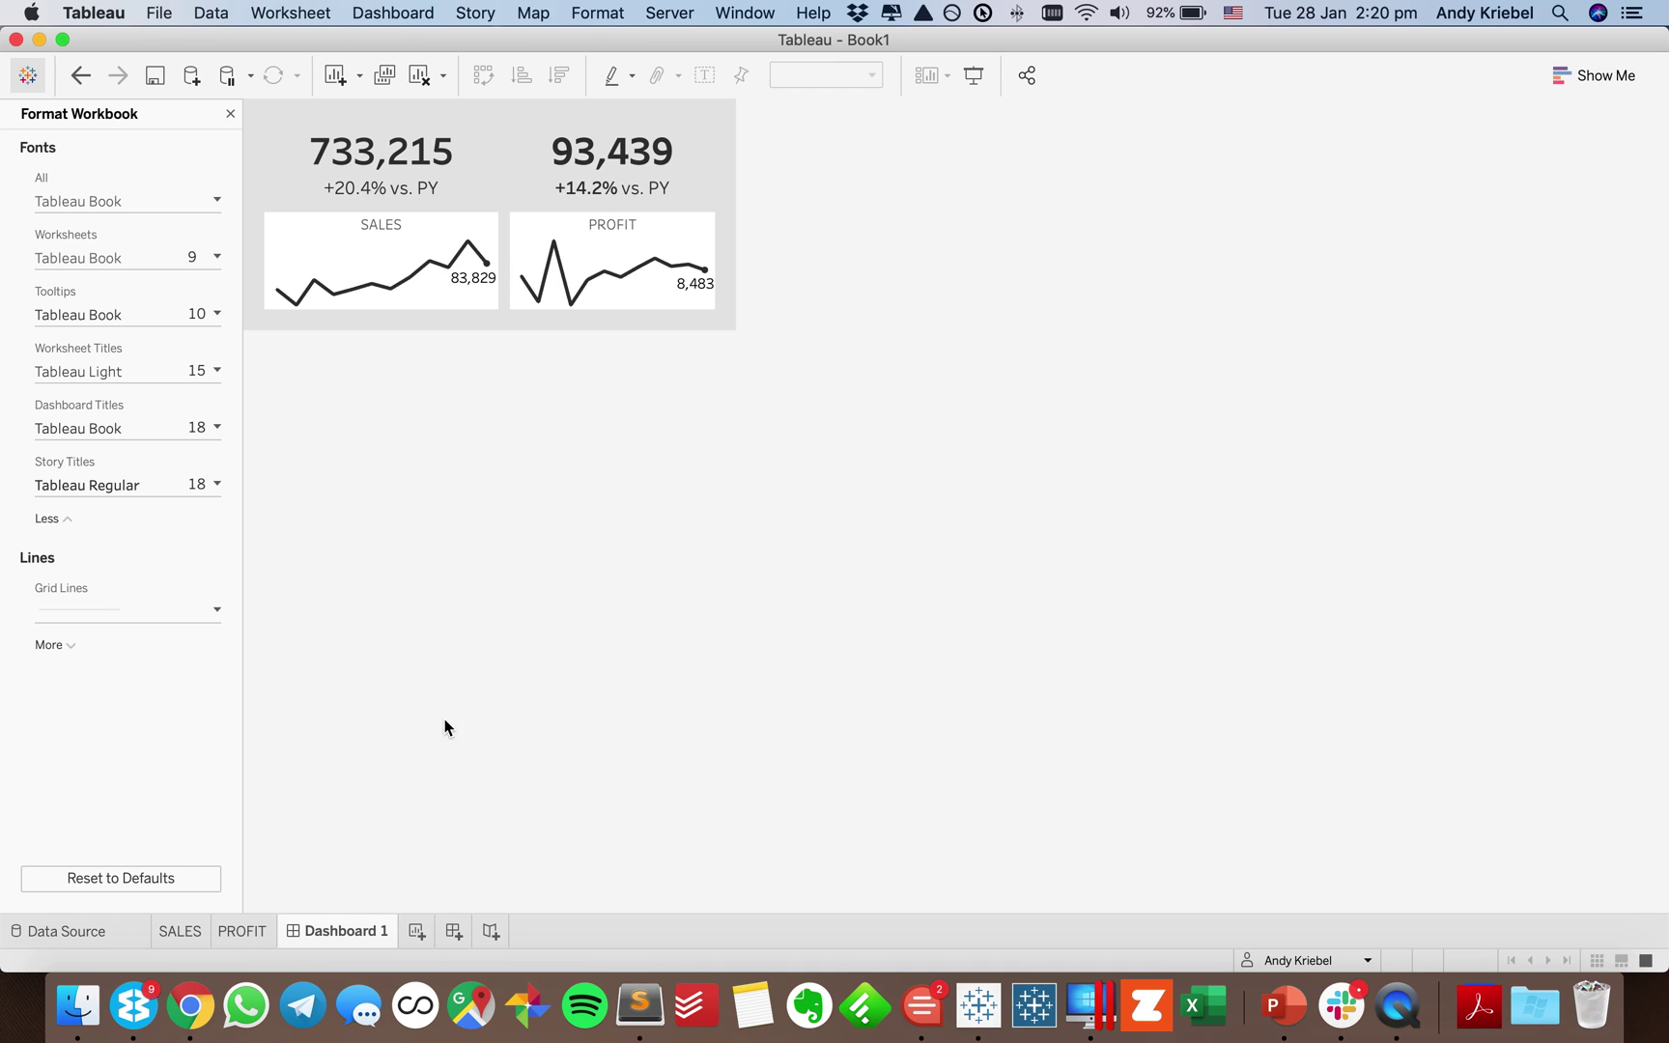
# Open the SALES worksheet's shading formatting and inspect the colour choices for the worksheet background.
pyautogui.click(184, 930)
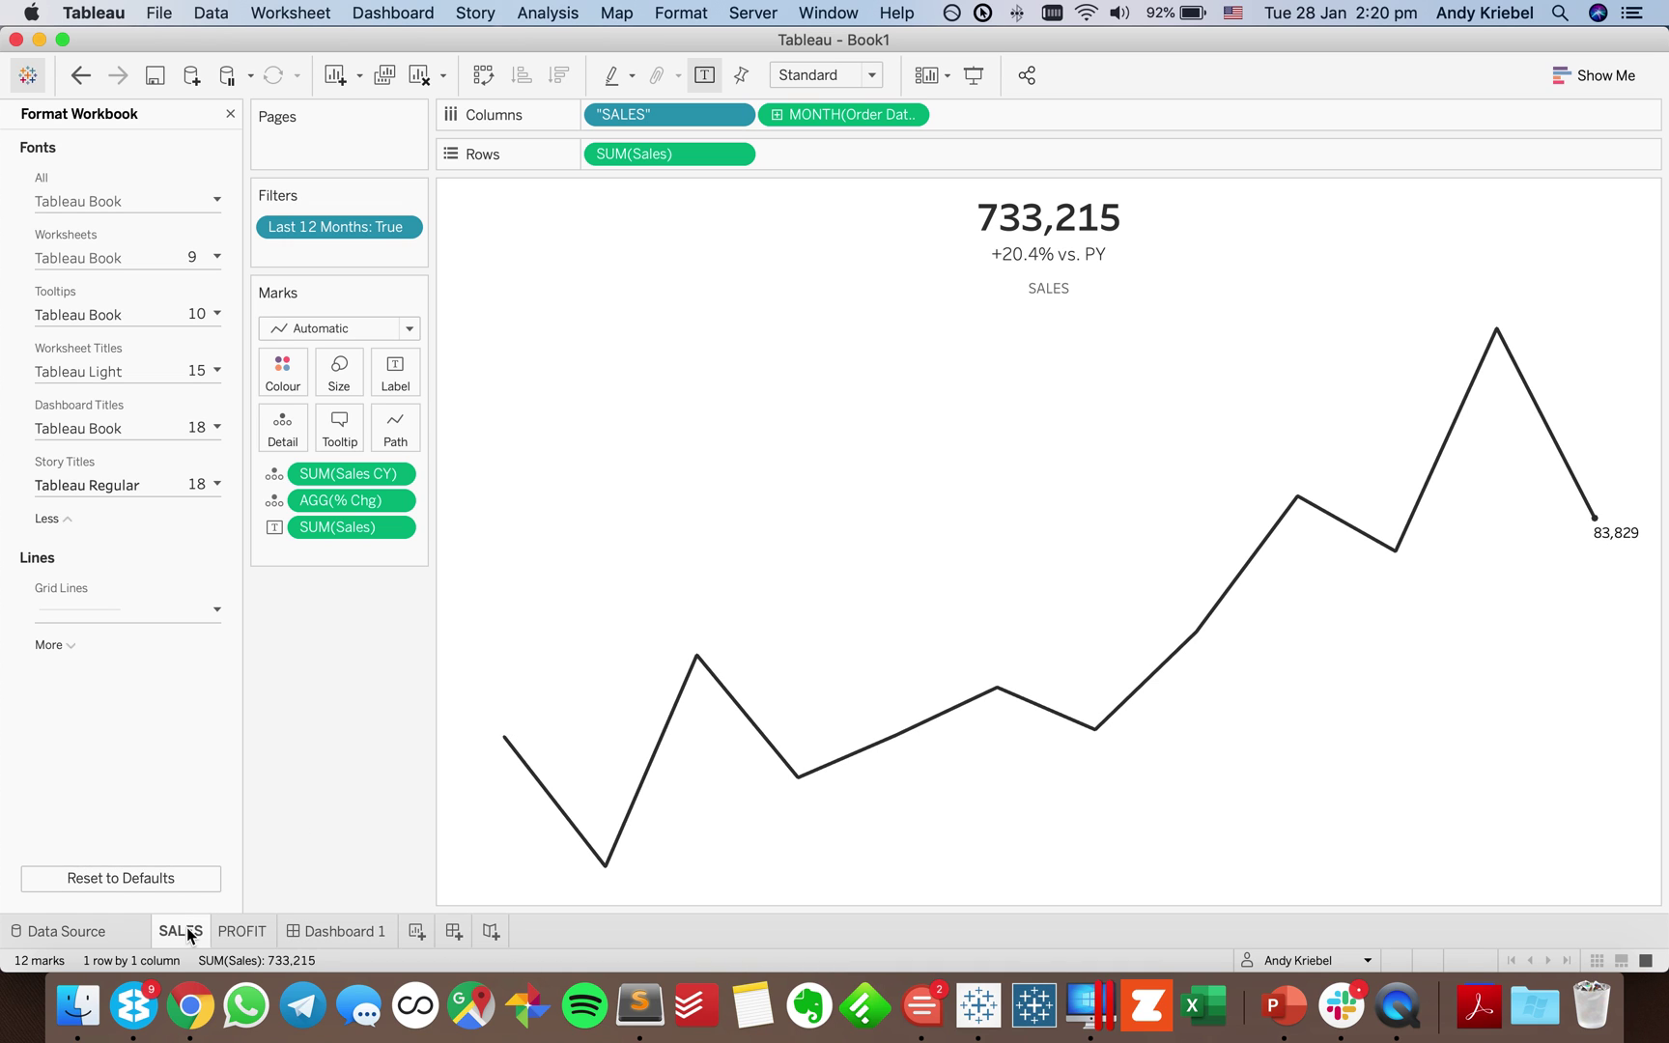
pyautogui.click(229, 114)
pyautogui.rightClick(759, 587)
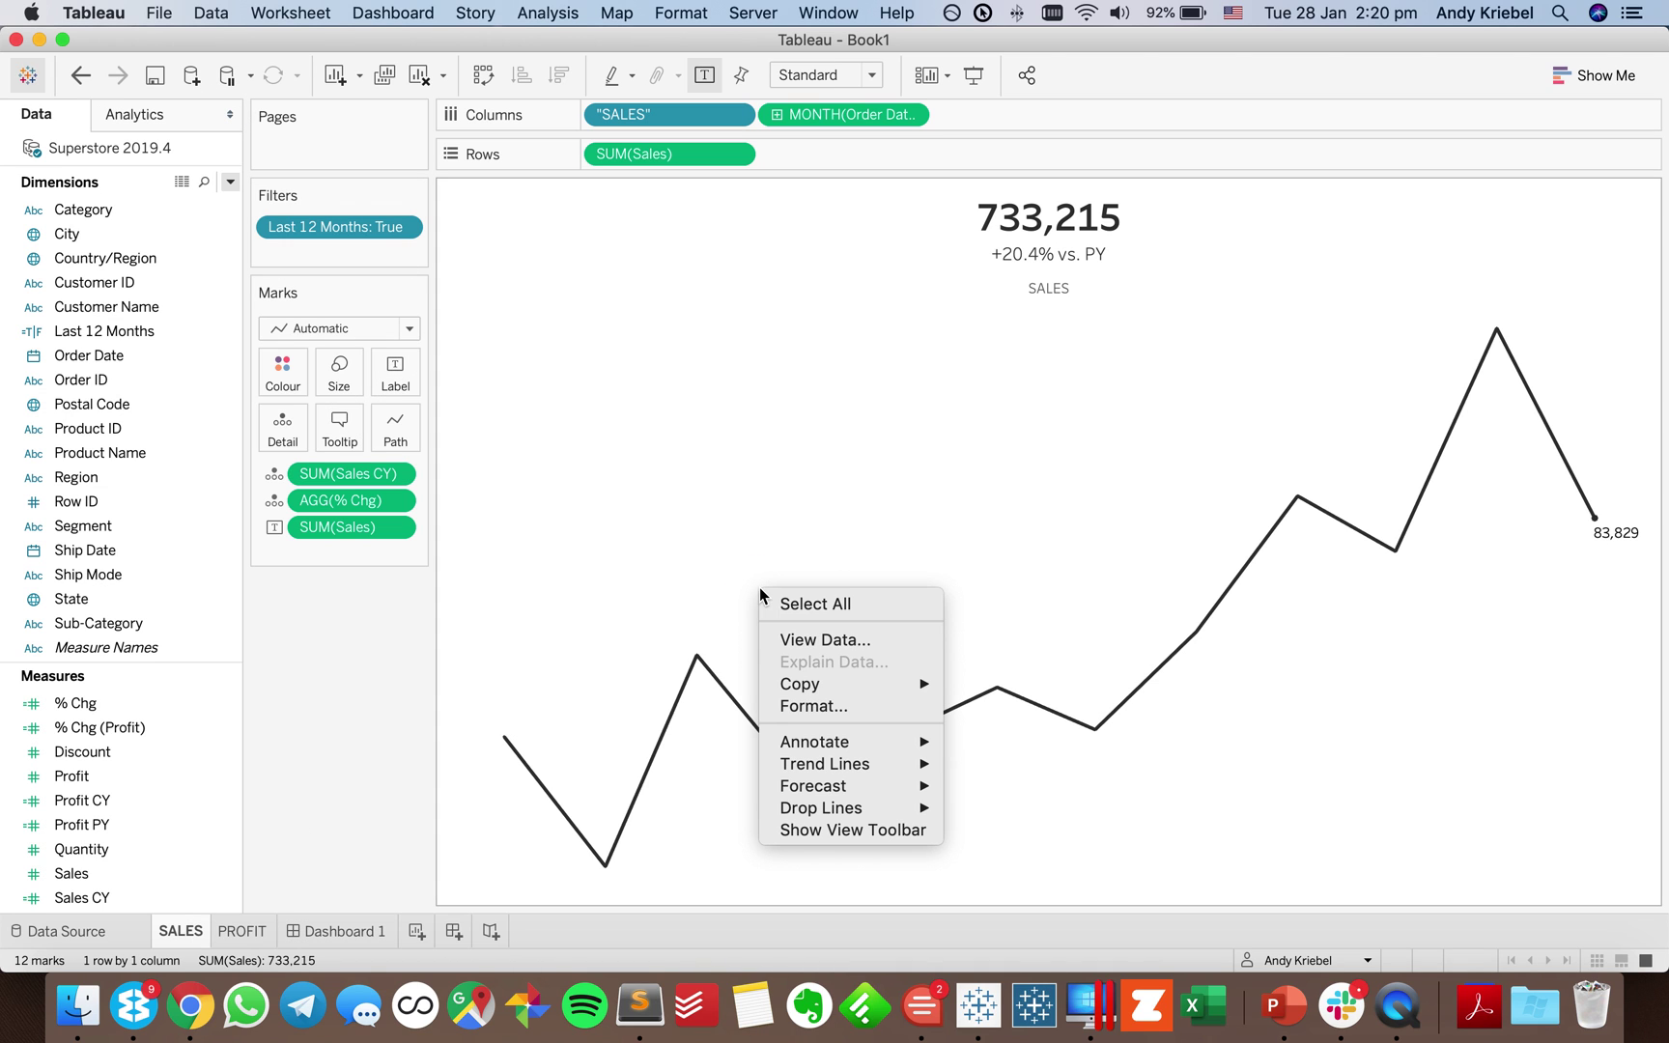
pyautogui.click(807, 708)
pyautogui.click(87, 154)
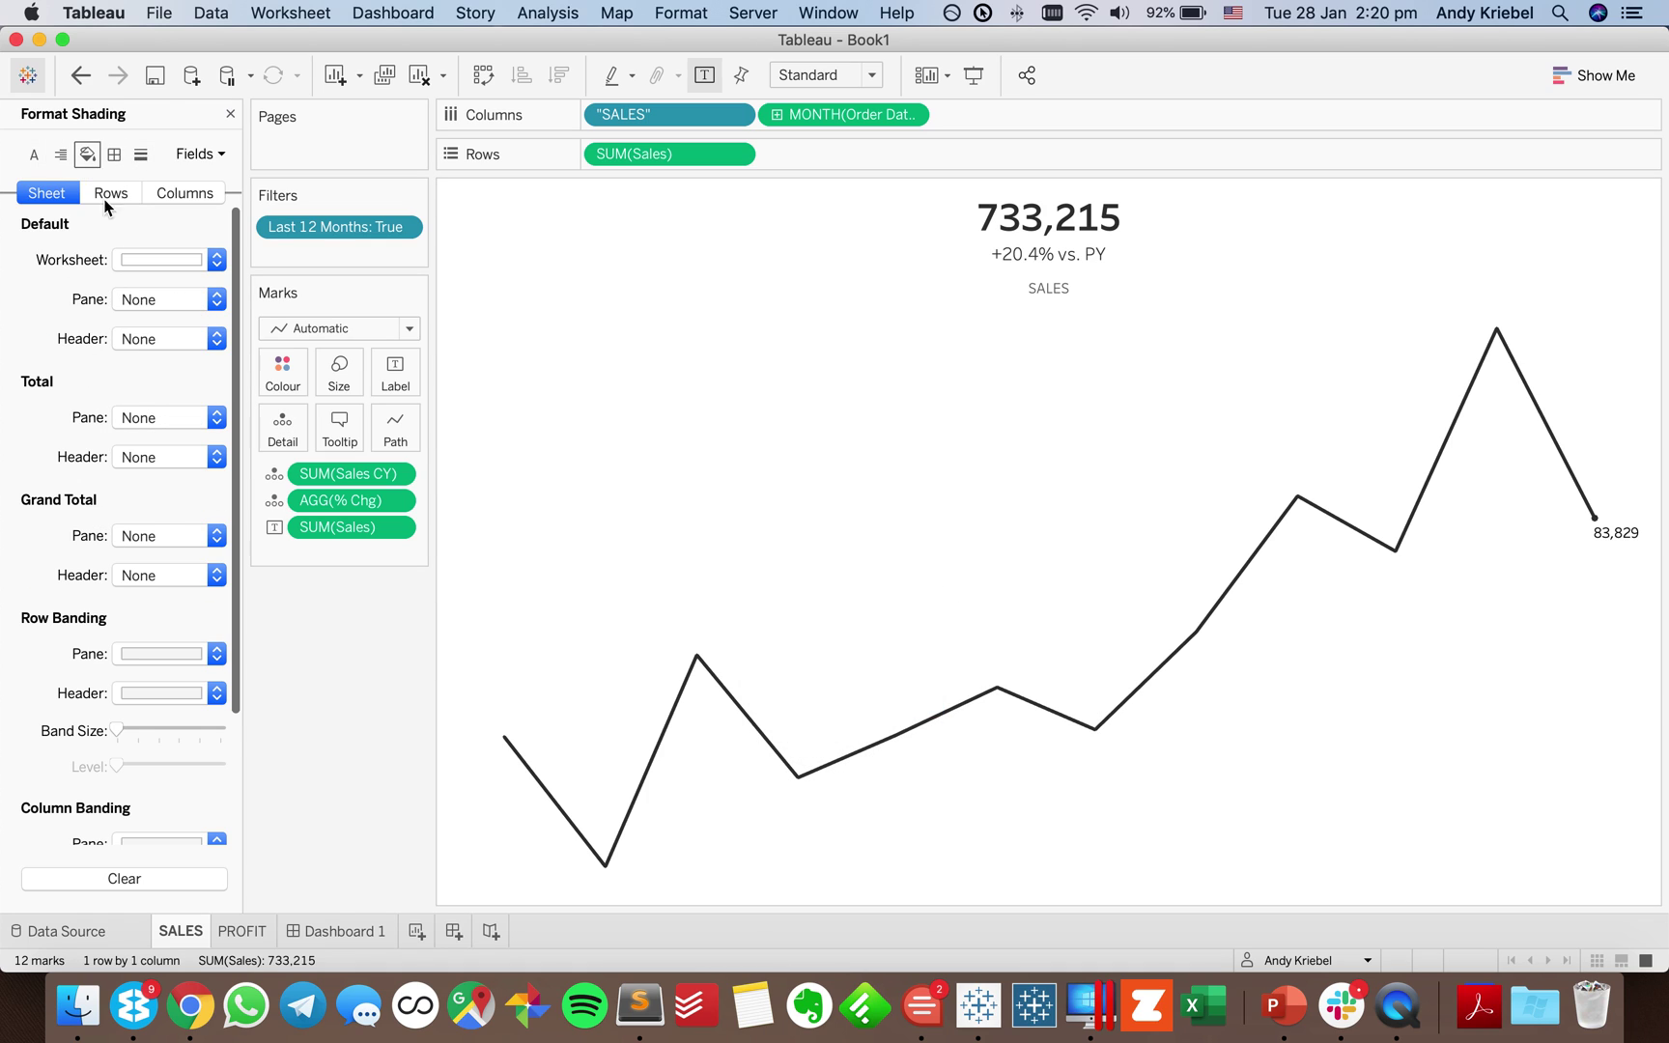
pyautogui.click(127, 260)
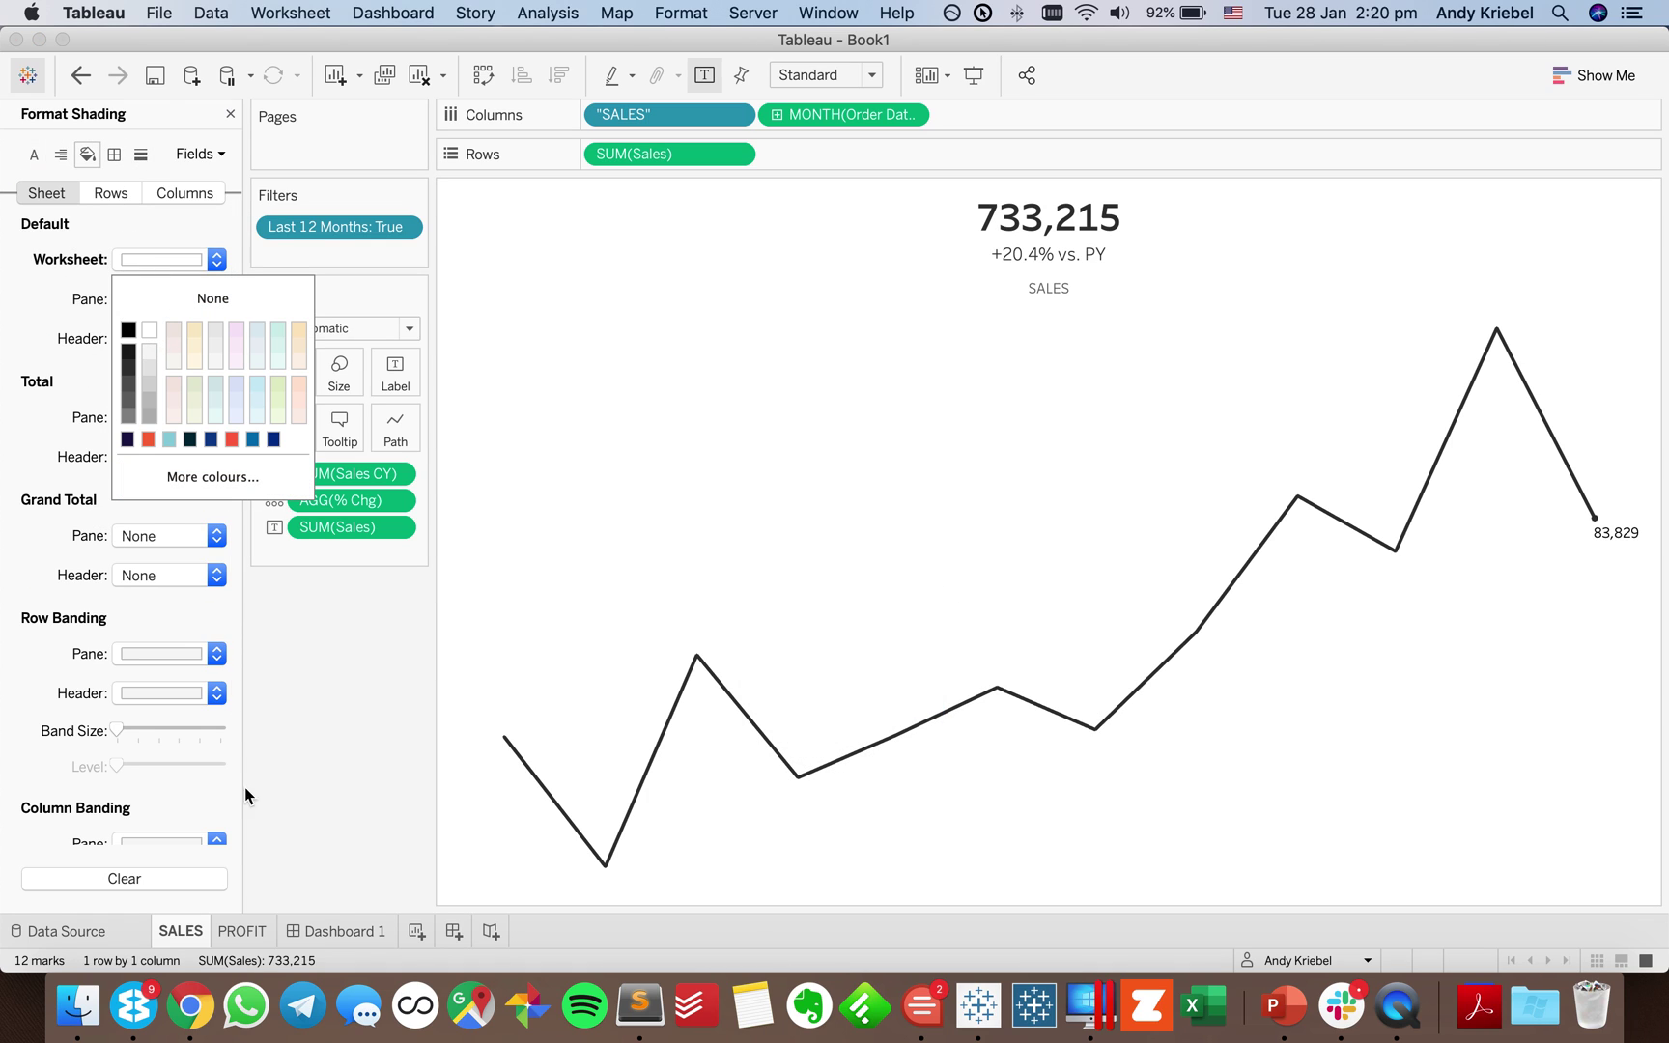
# Return to Dashboard 1, close the shading formatting and undo the light grey dashboard shading.
pyautogui.click(331, 933)
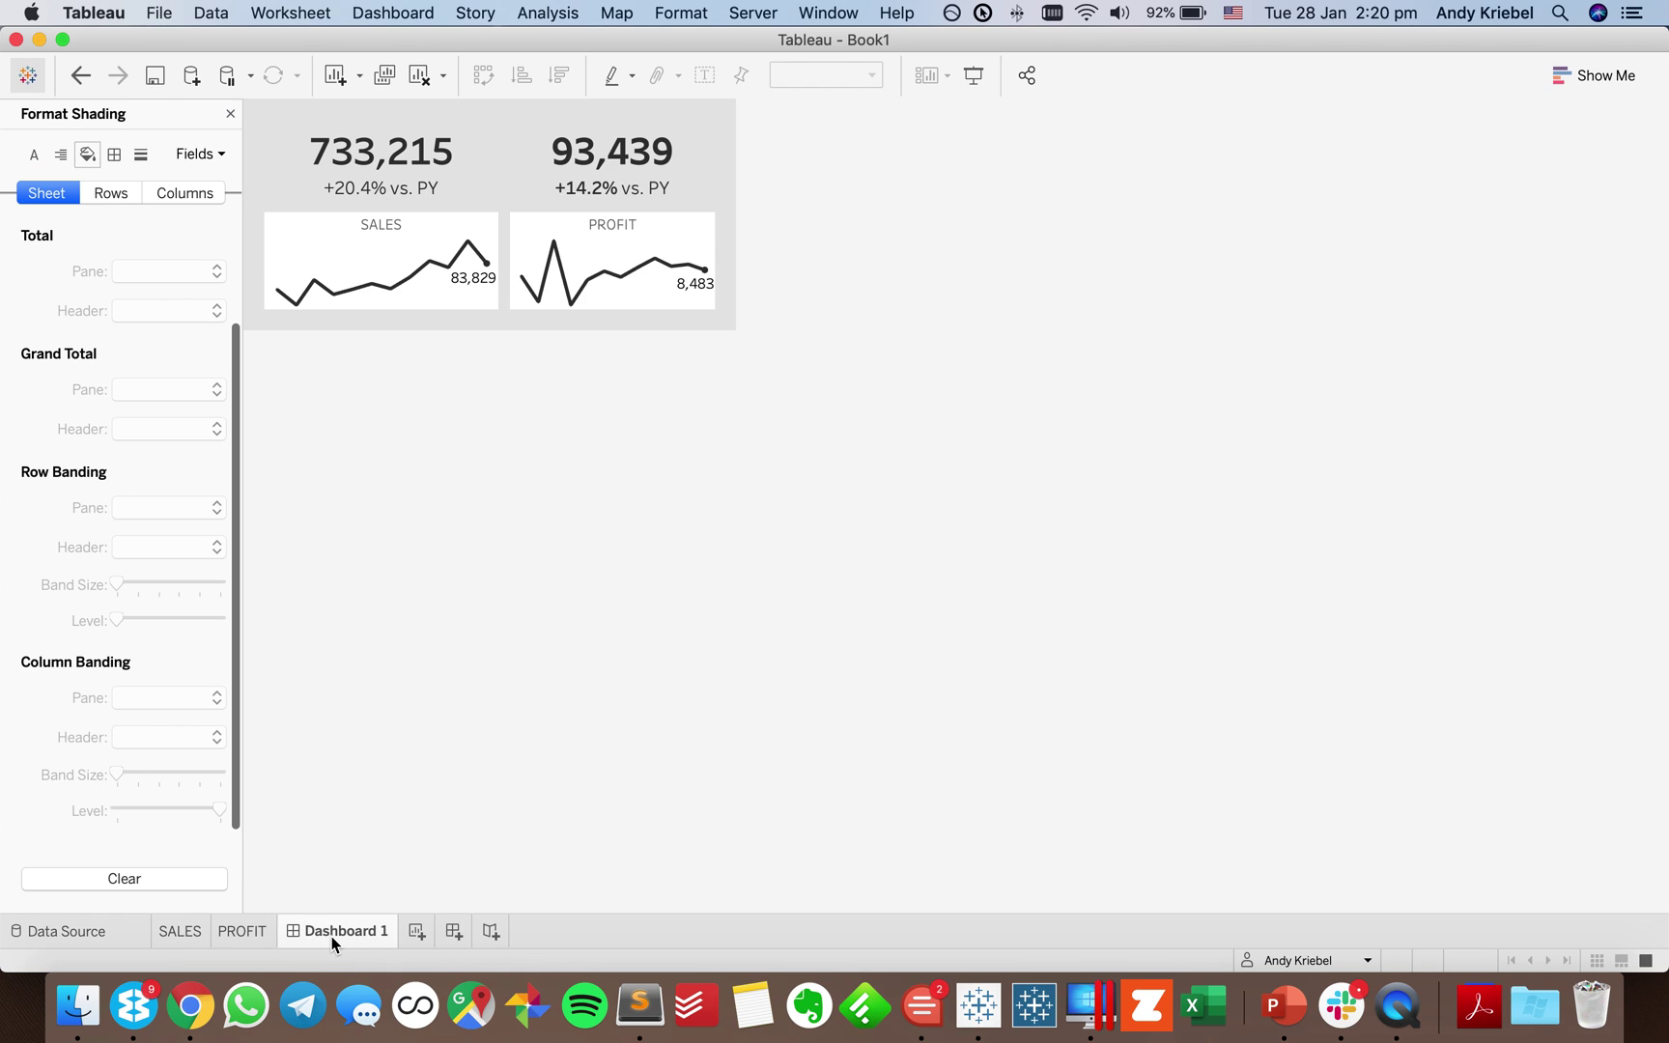
pyautogui.click(288, 174)
pyautogui.rightClick(288, 173)
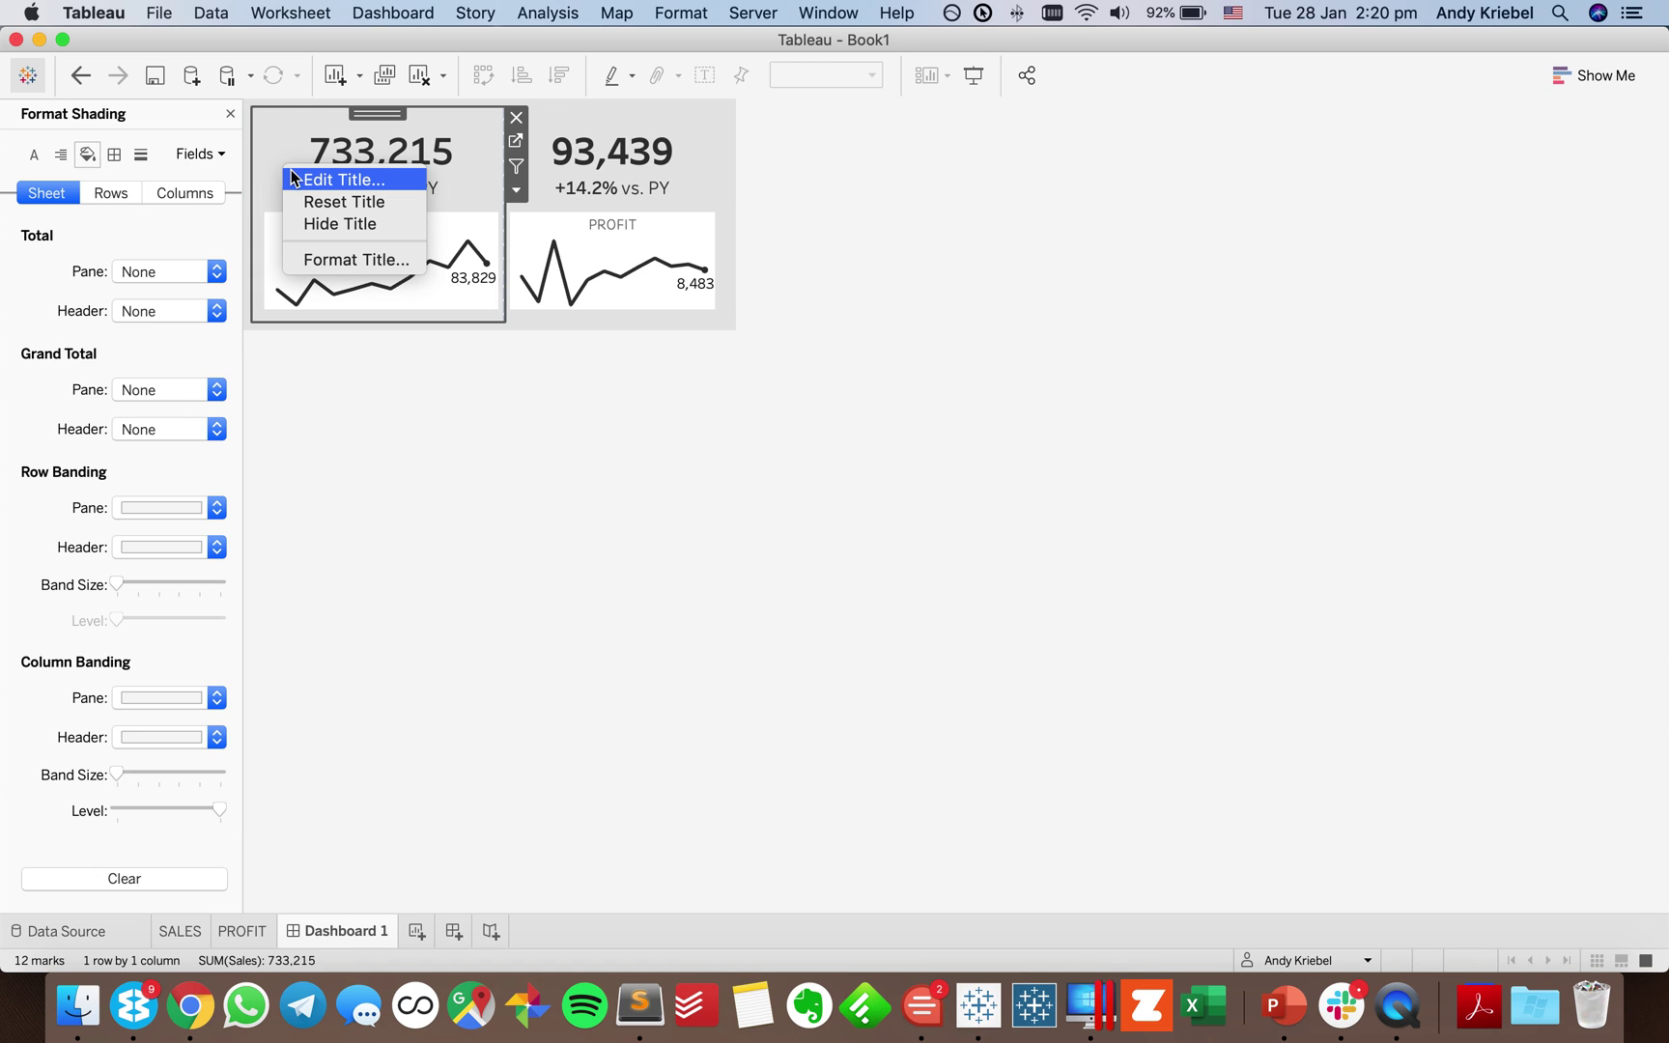
pyautogui.click(341, 426)
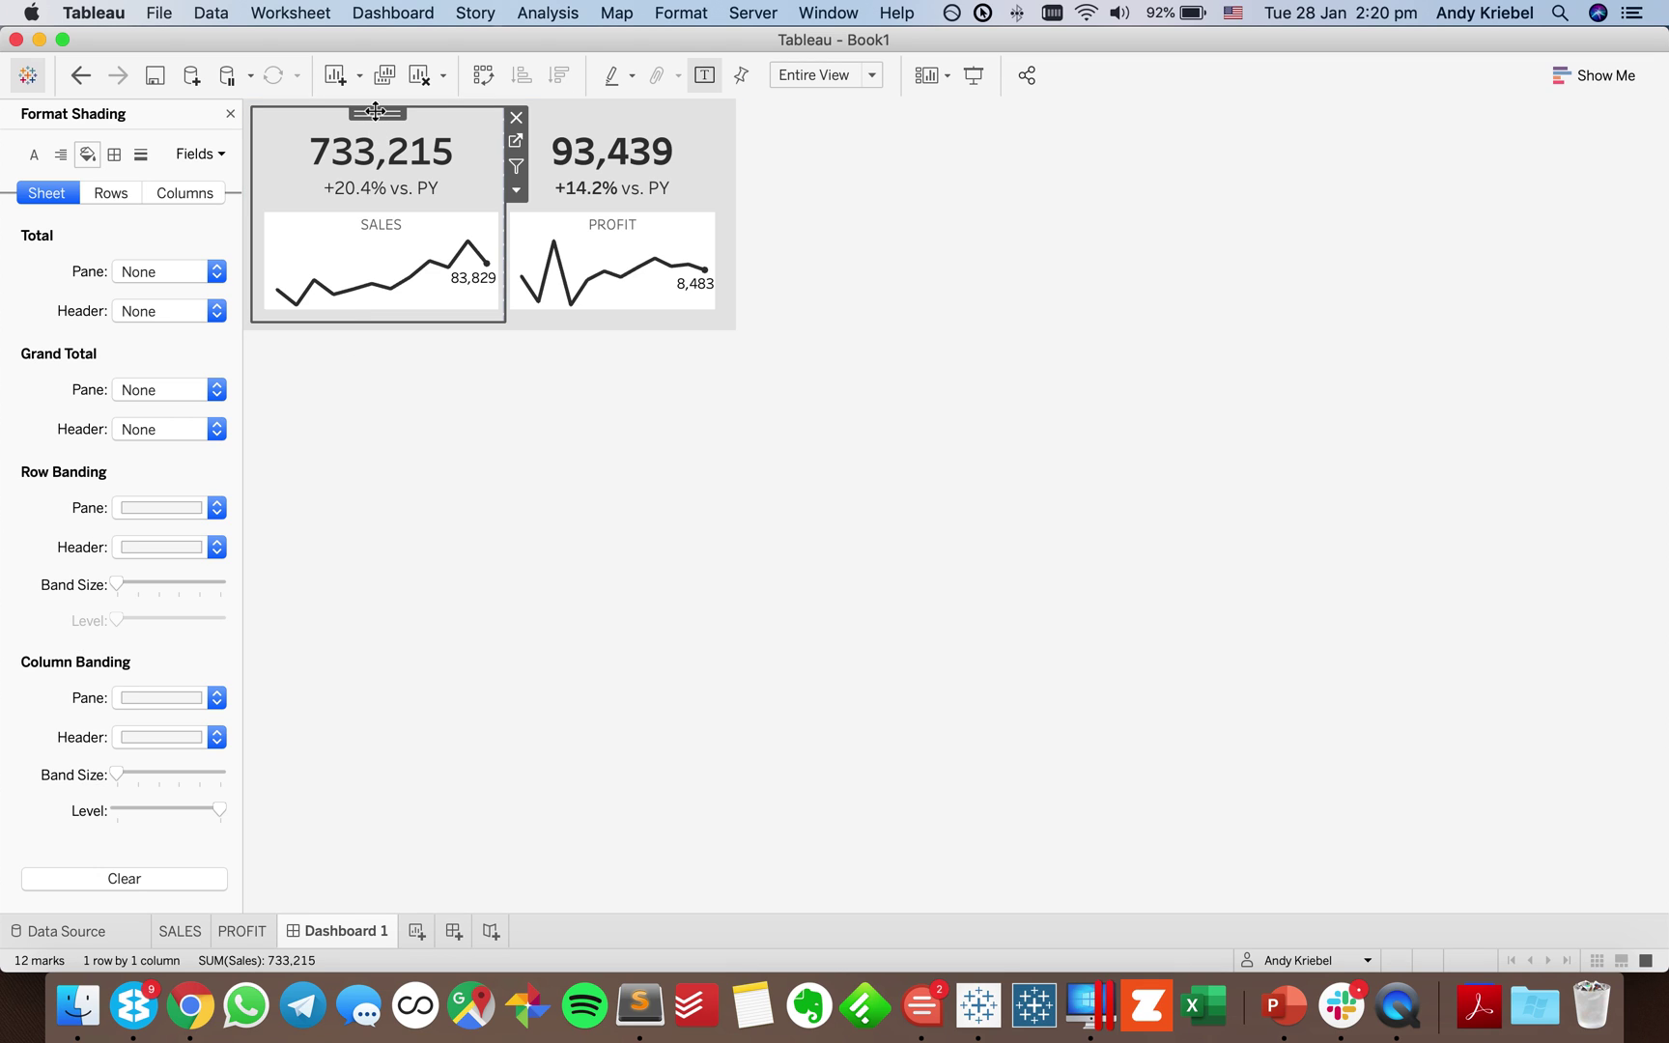
pyautogui.click(229, 114)
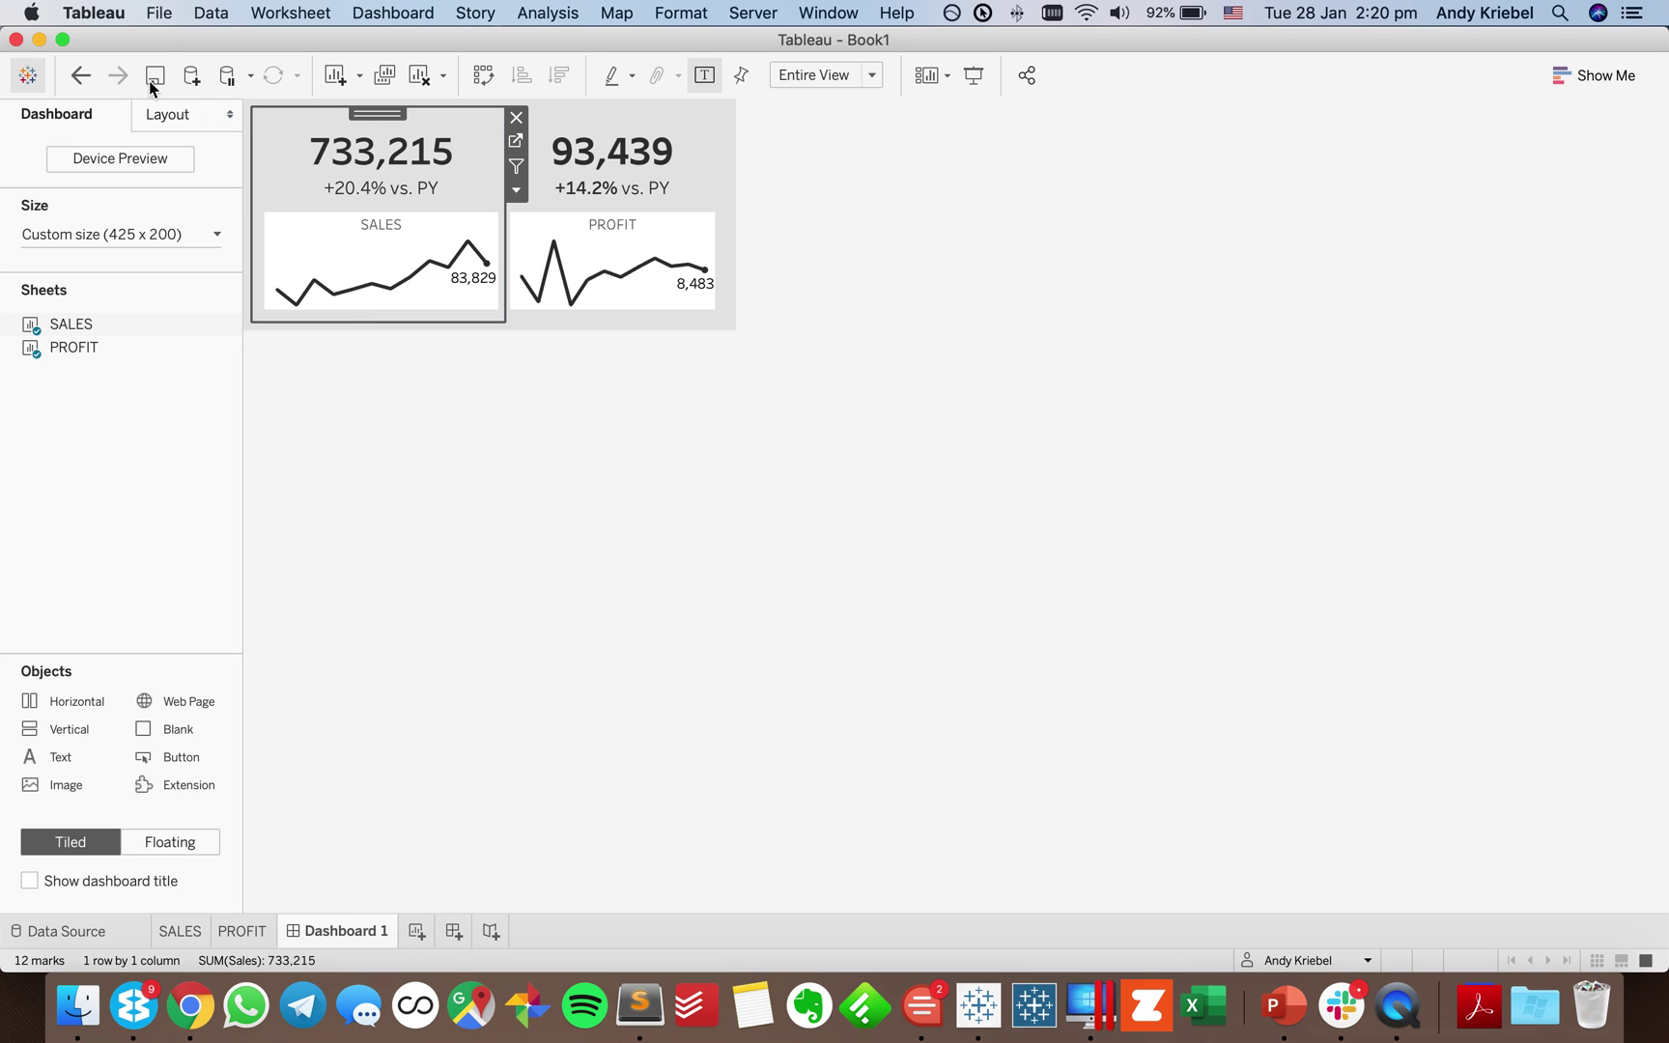
pyautogui.click(81, 76)
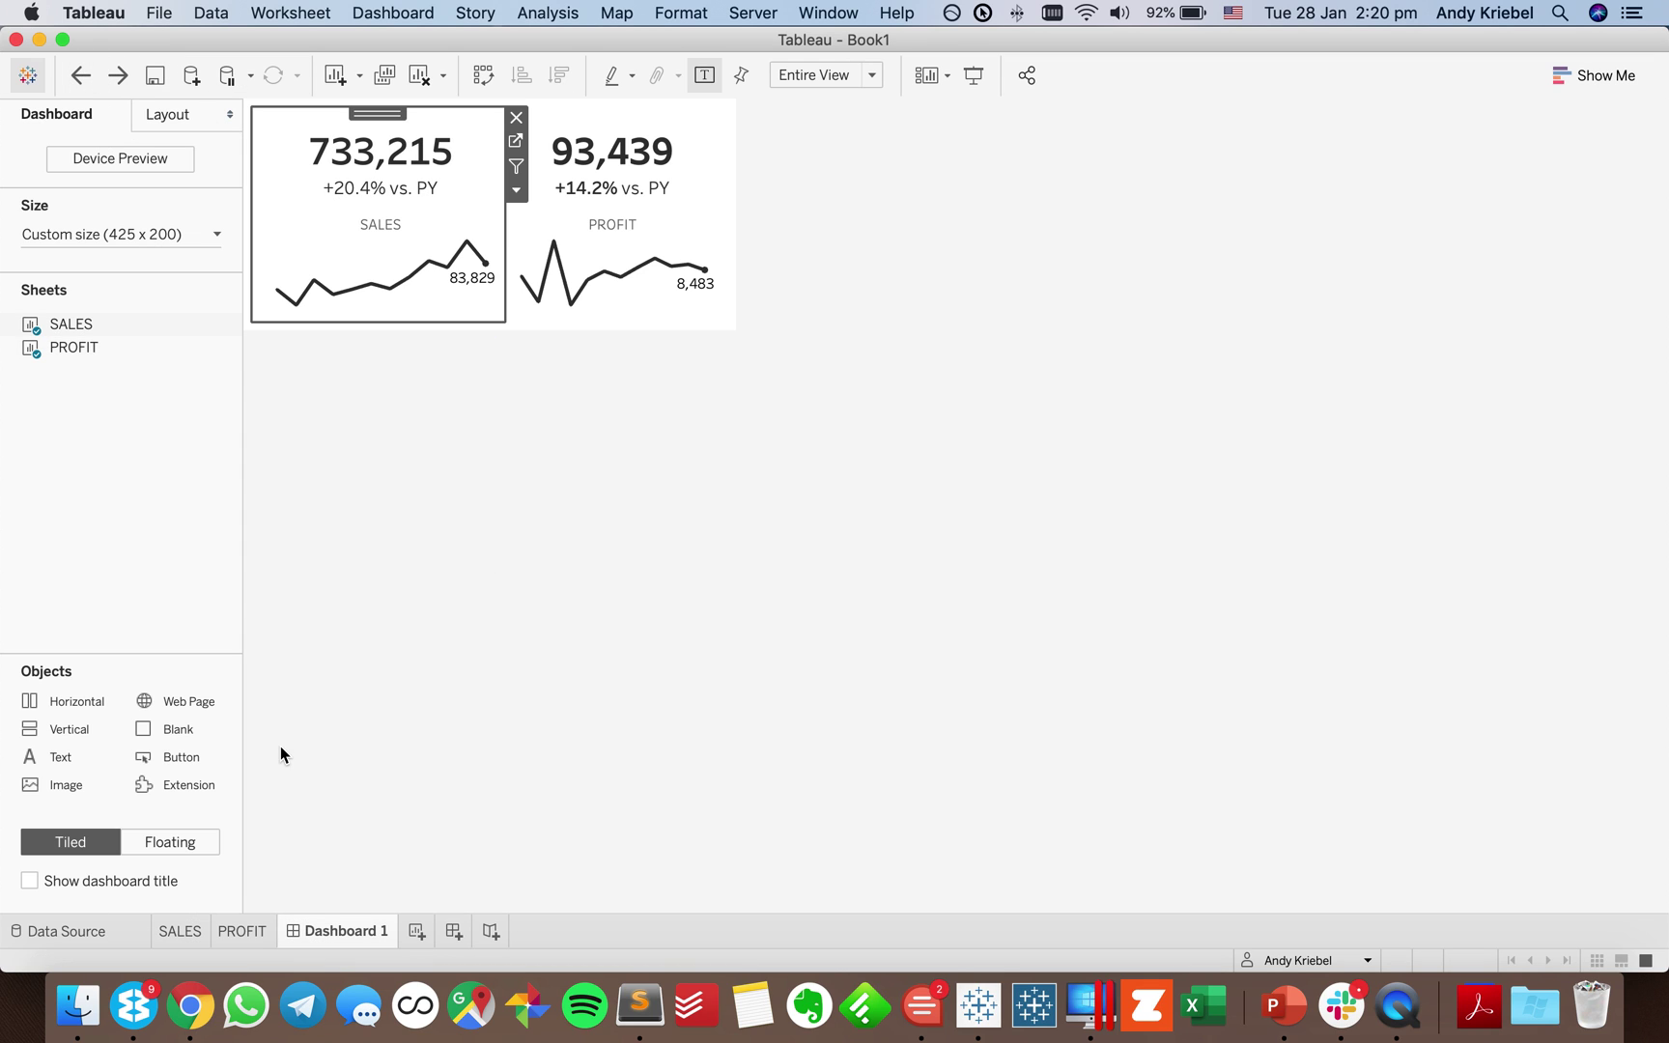
pyautogui.click(478, 641)
pyautogui.click(435, 121)
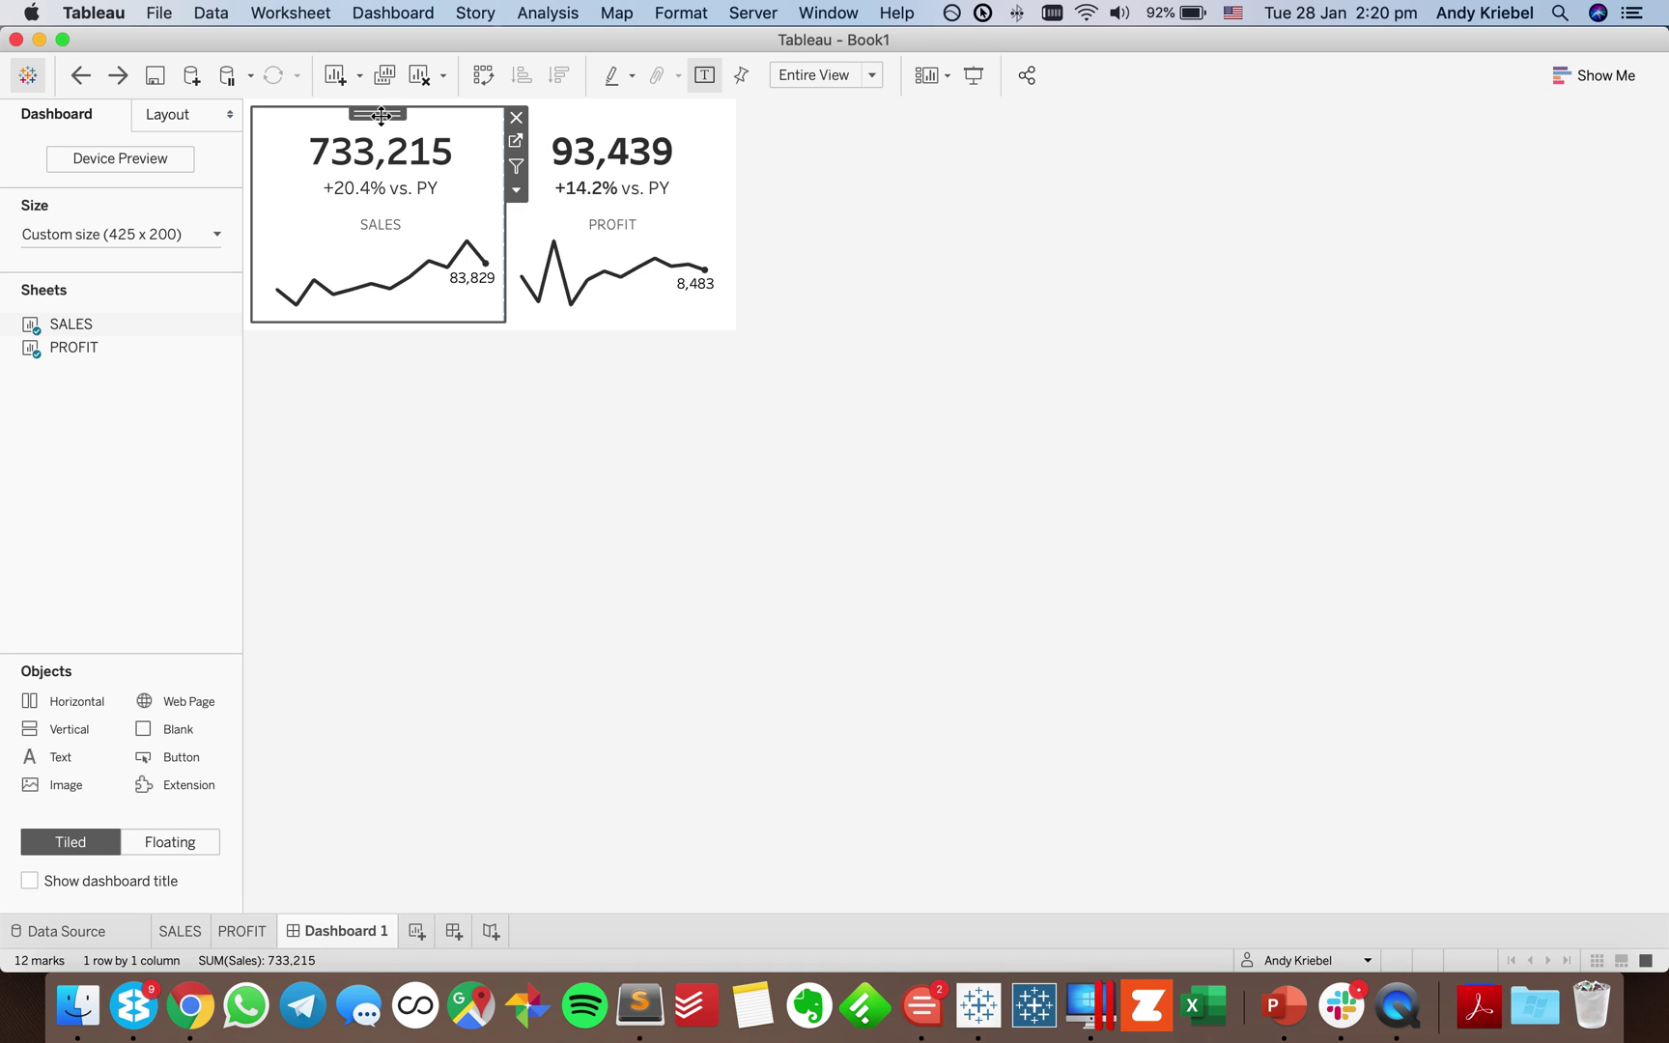
# Try a light grey layout background on the SALES sheet in the dashboard.
pyautogui.click(516, 190)
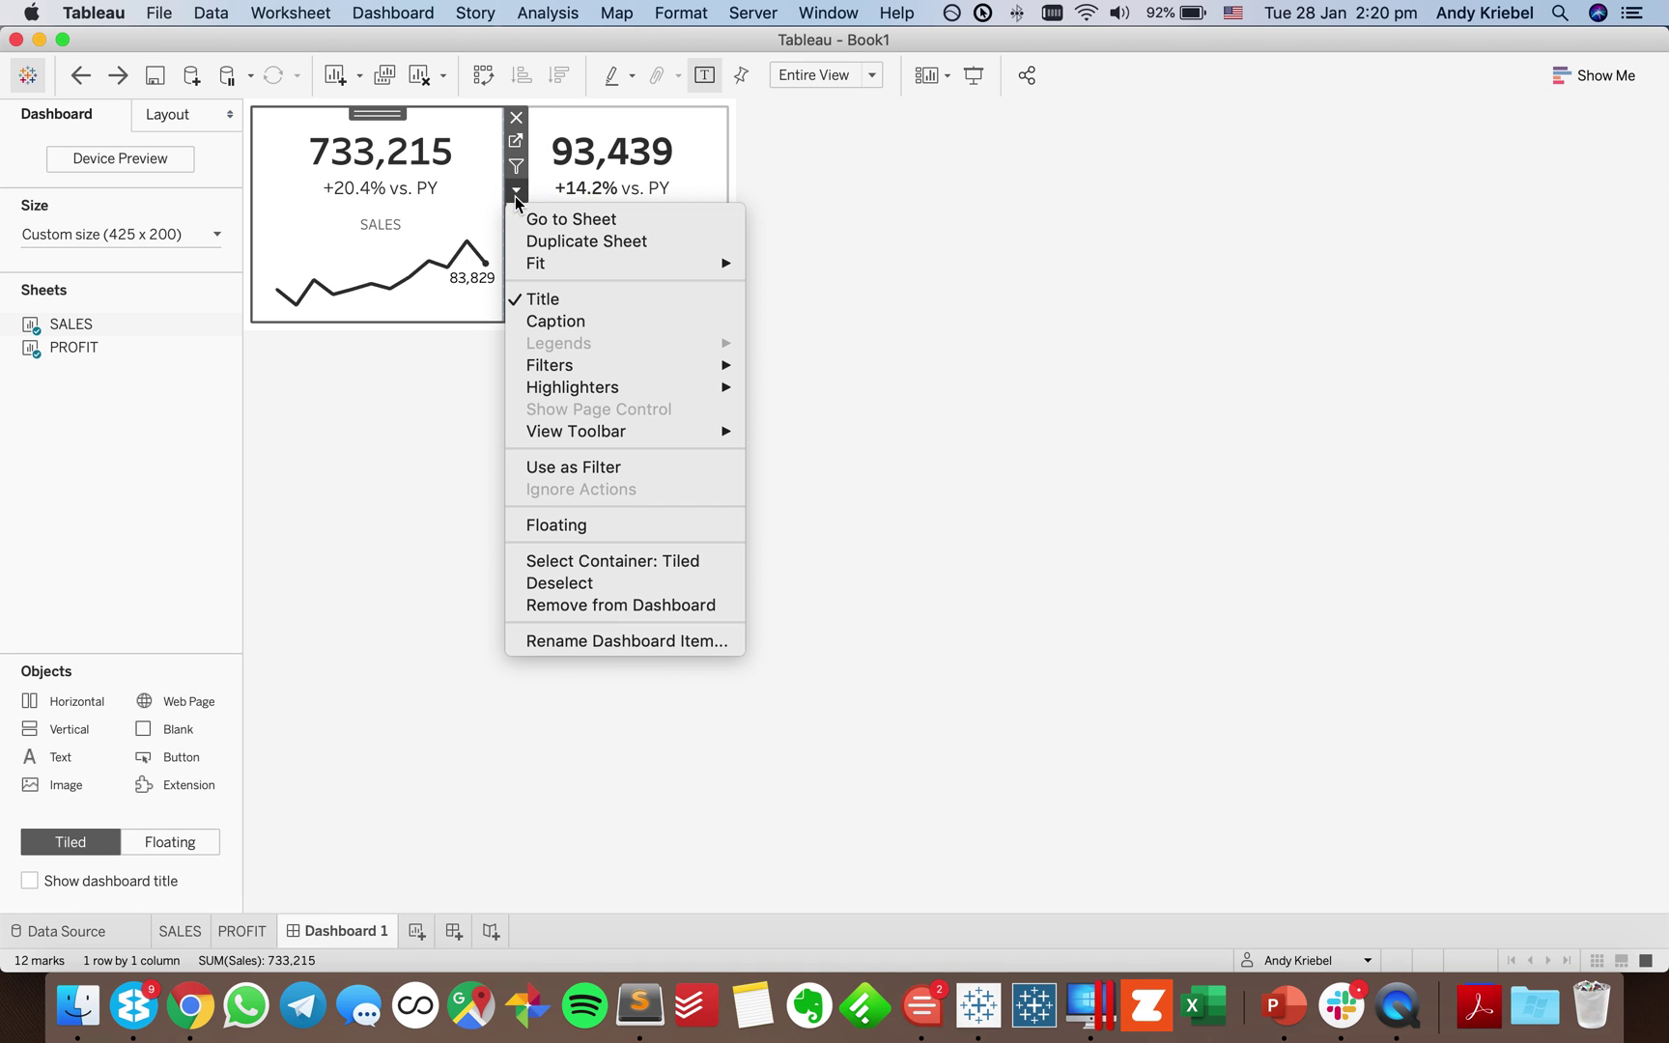
pyautogui.click(392, 488)
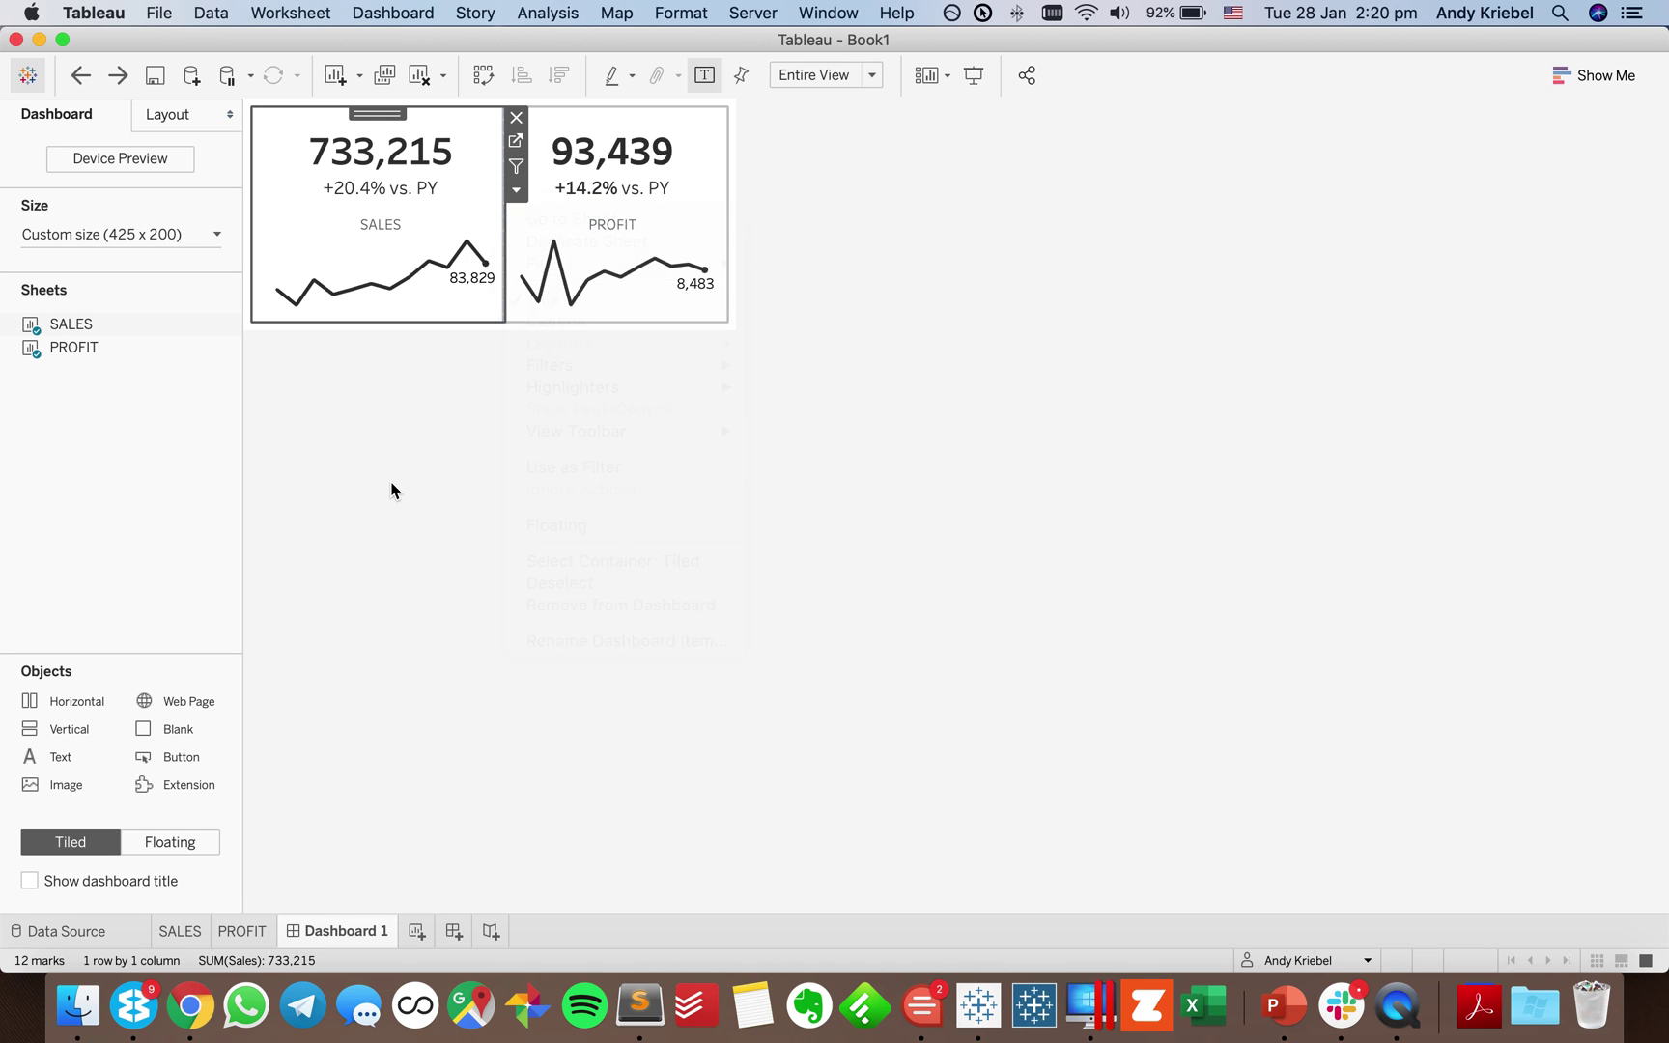
pyautogui.click(167, 116)
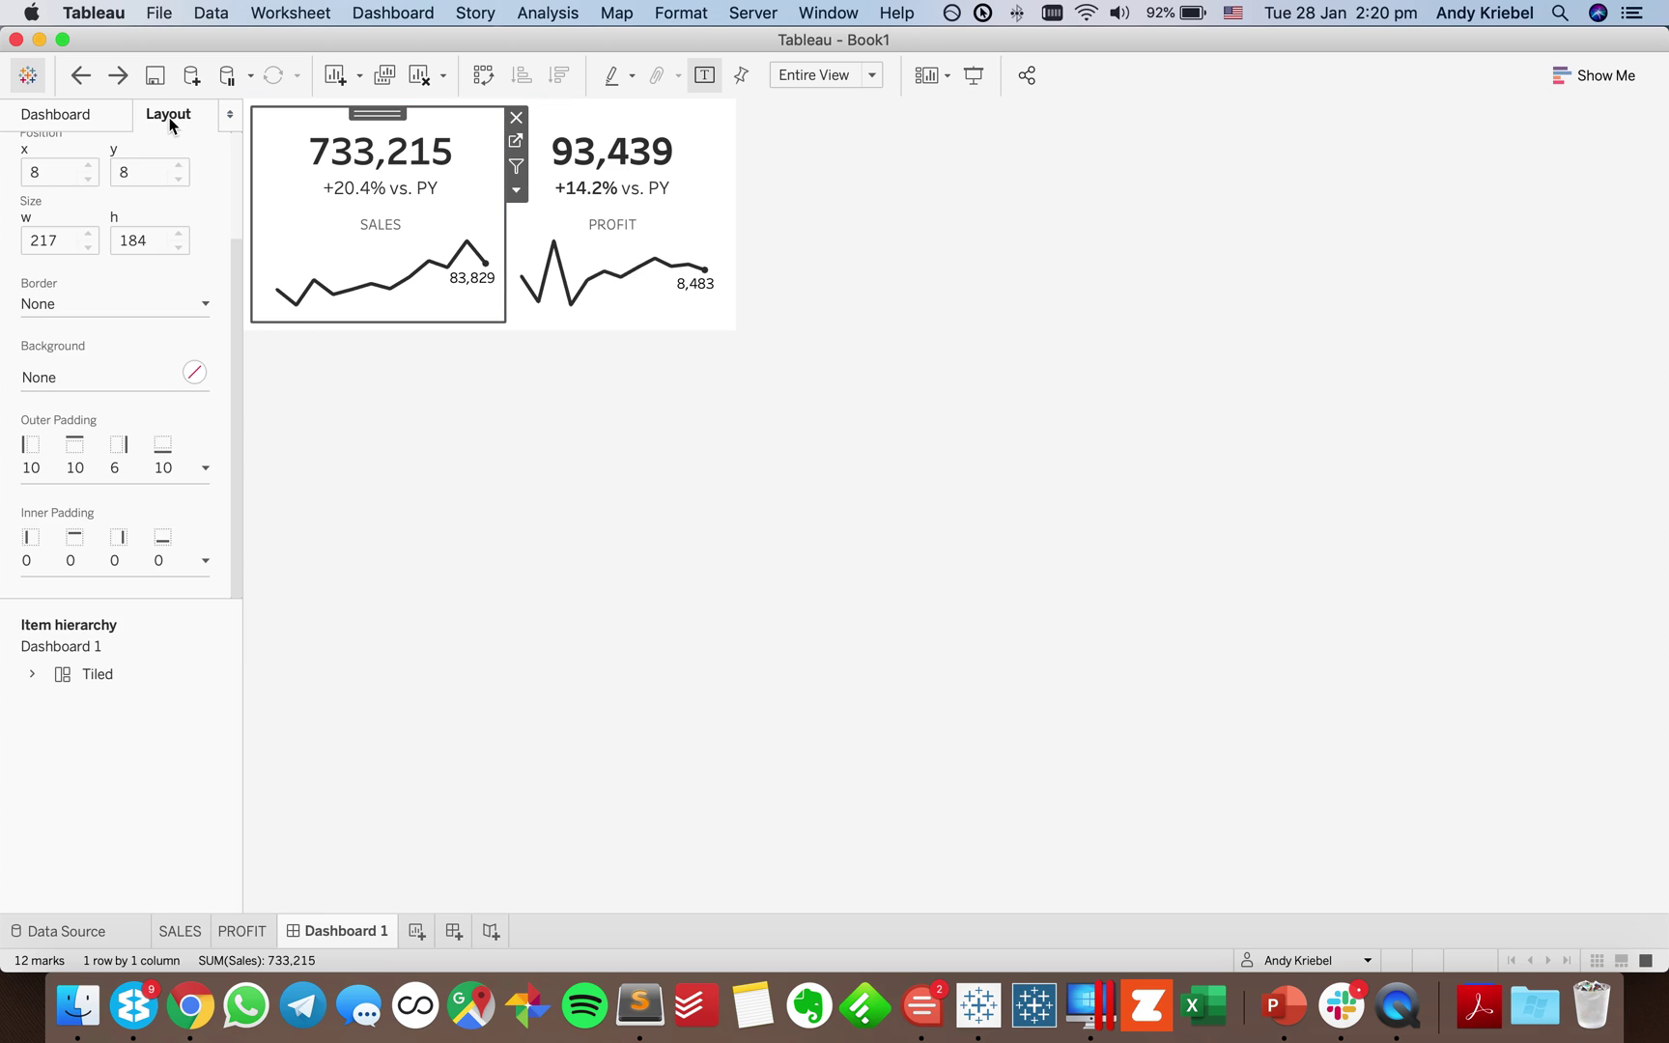
pyautogui.click(101, 376)
pyautogui.click(65, 488)
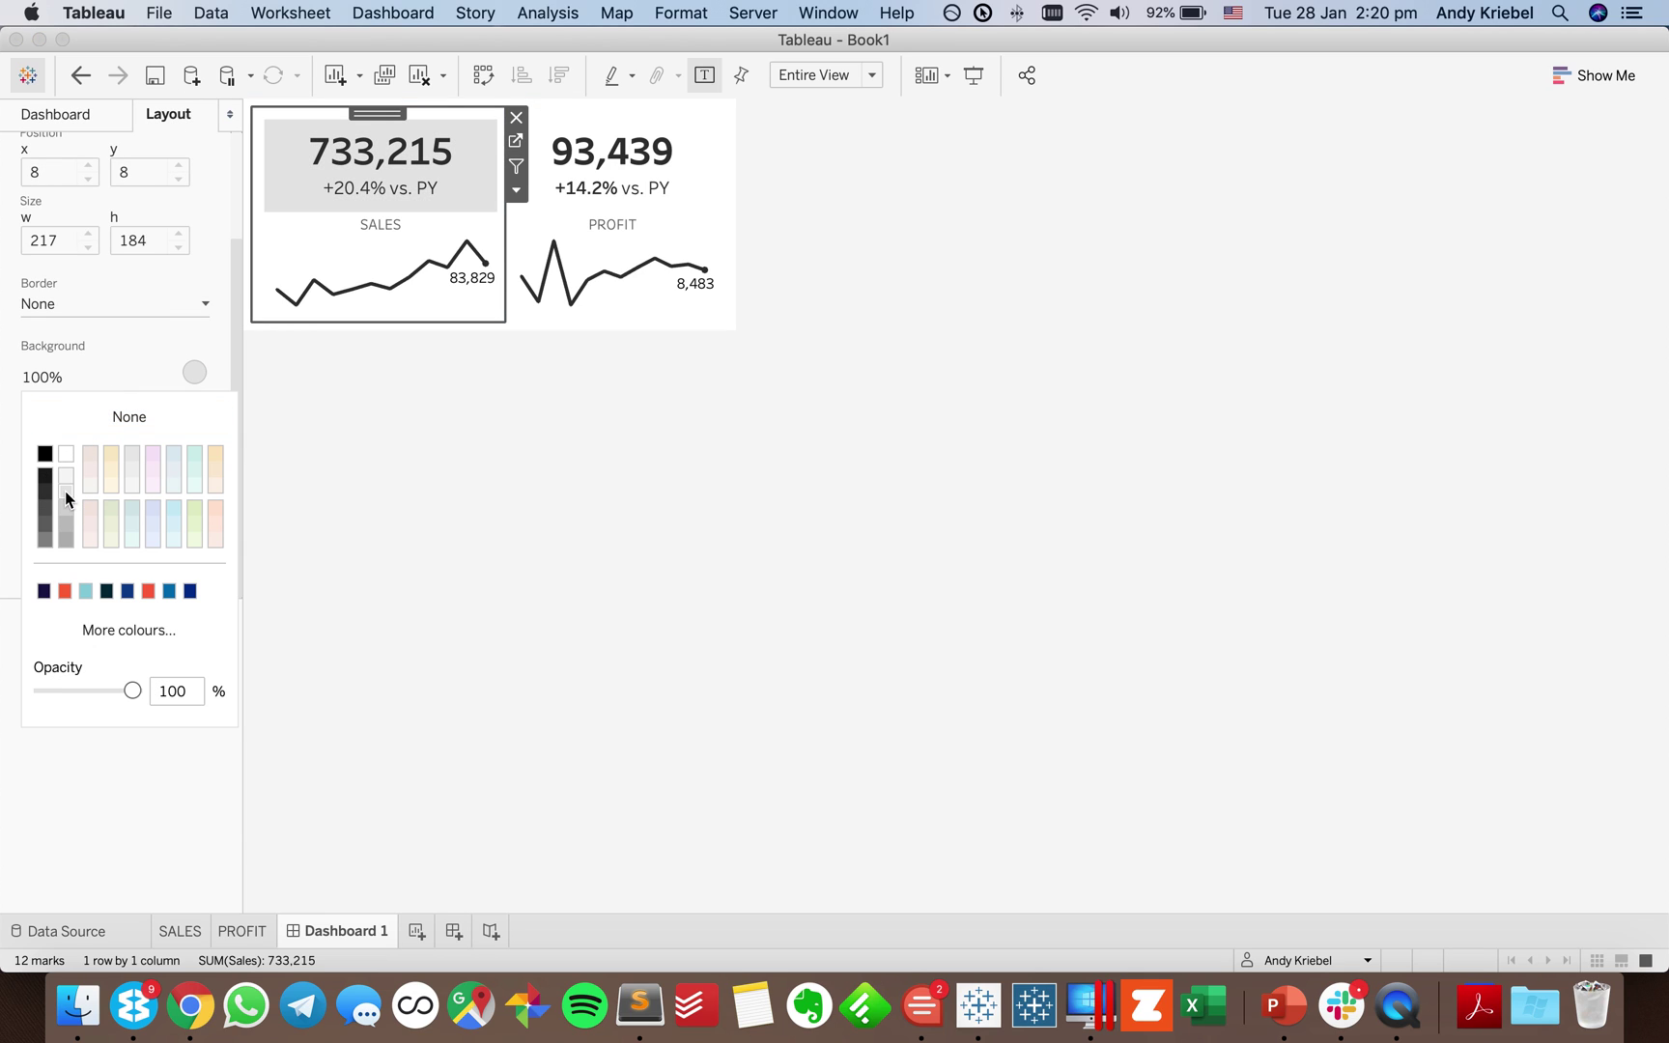
# Set the SALES dashboard item's background to white at 100% opacity and leave the item deselected.
pyautogui.click(66, 453)
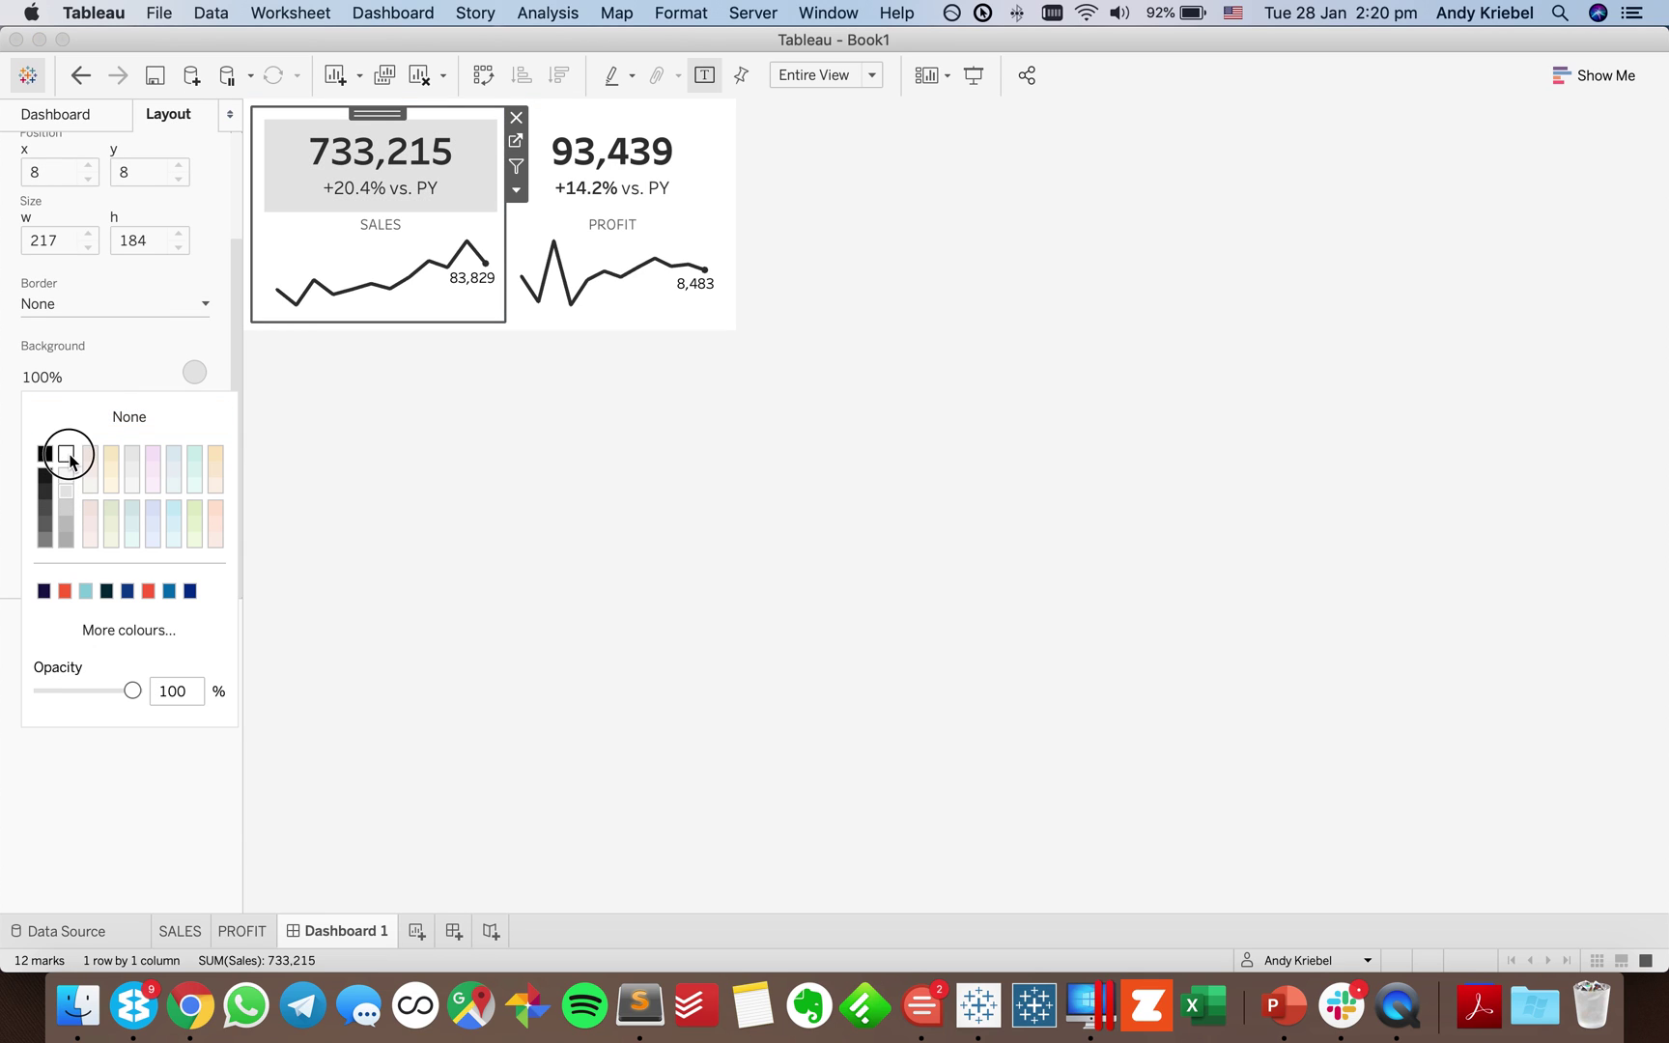
pyautogui.click(422, 461)
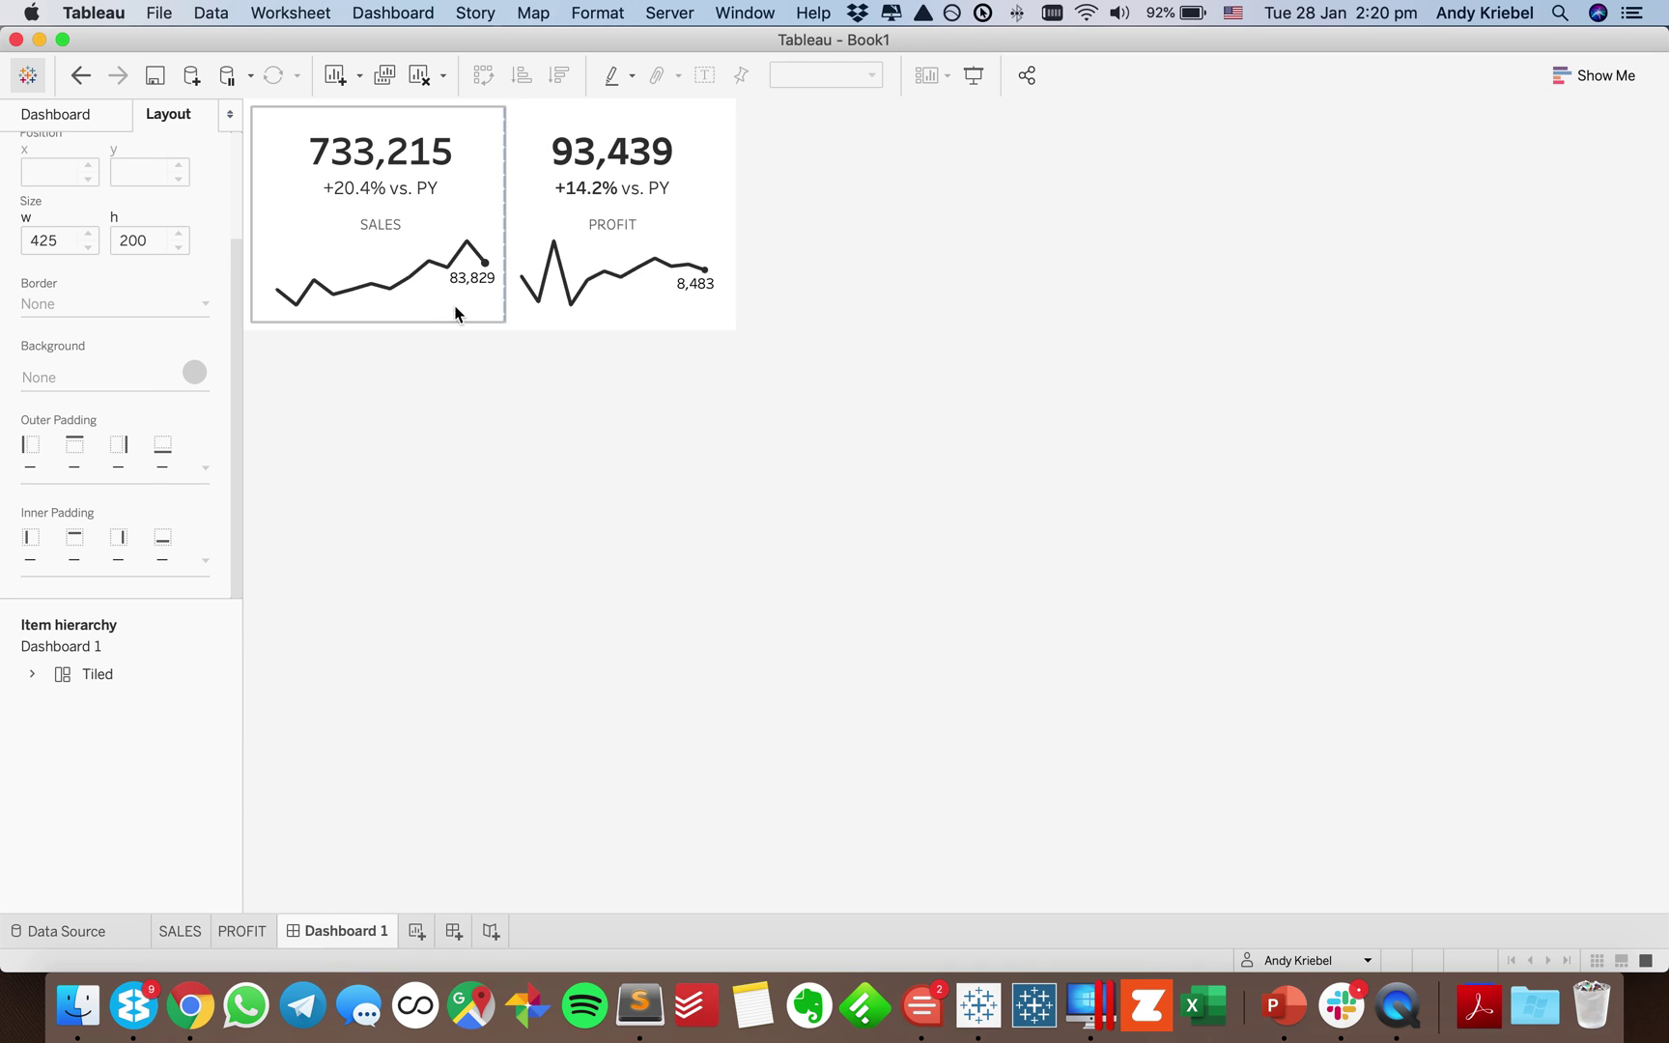
pyautogui.click(365, 319)
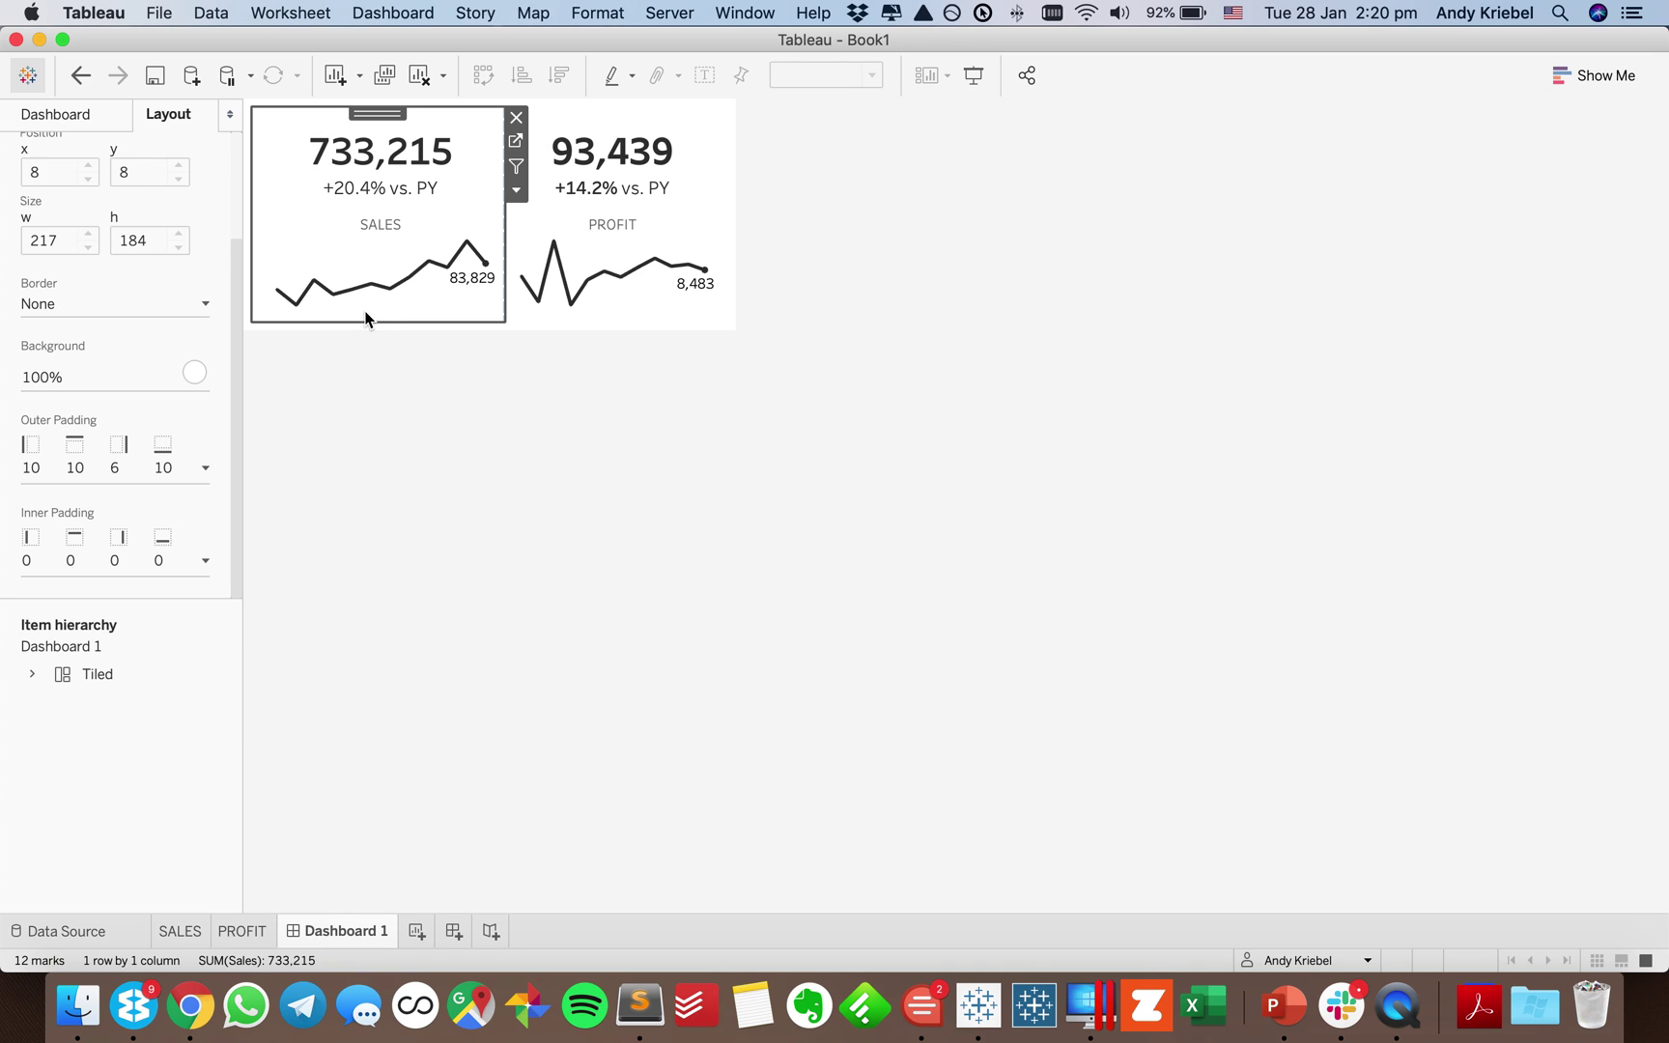
pyautogui.click(413, 390)
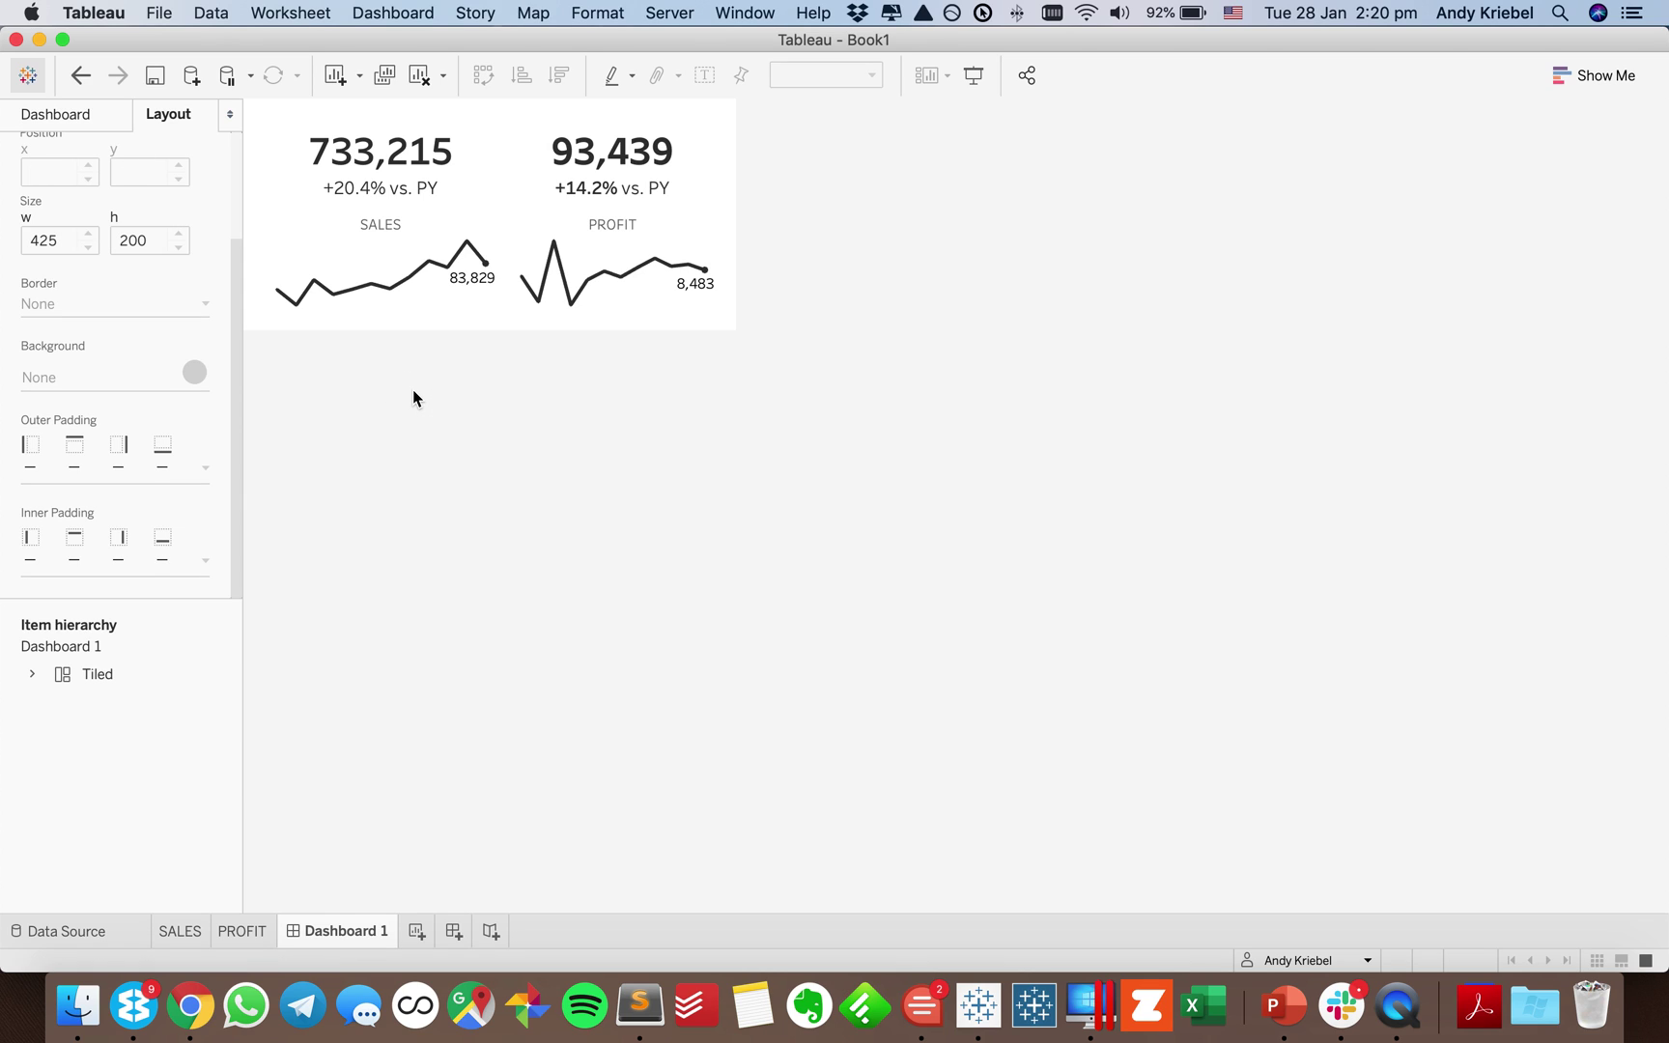